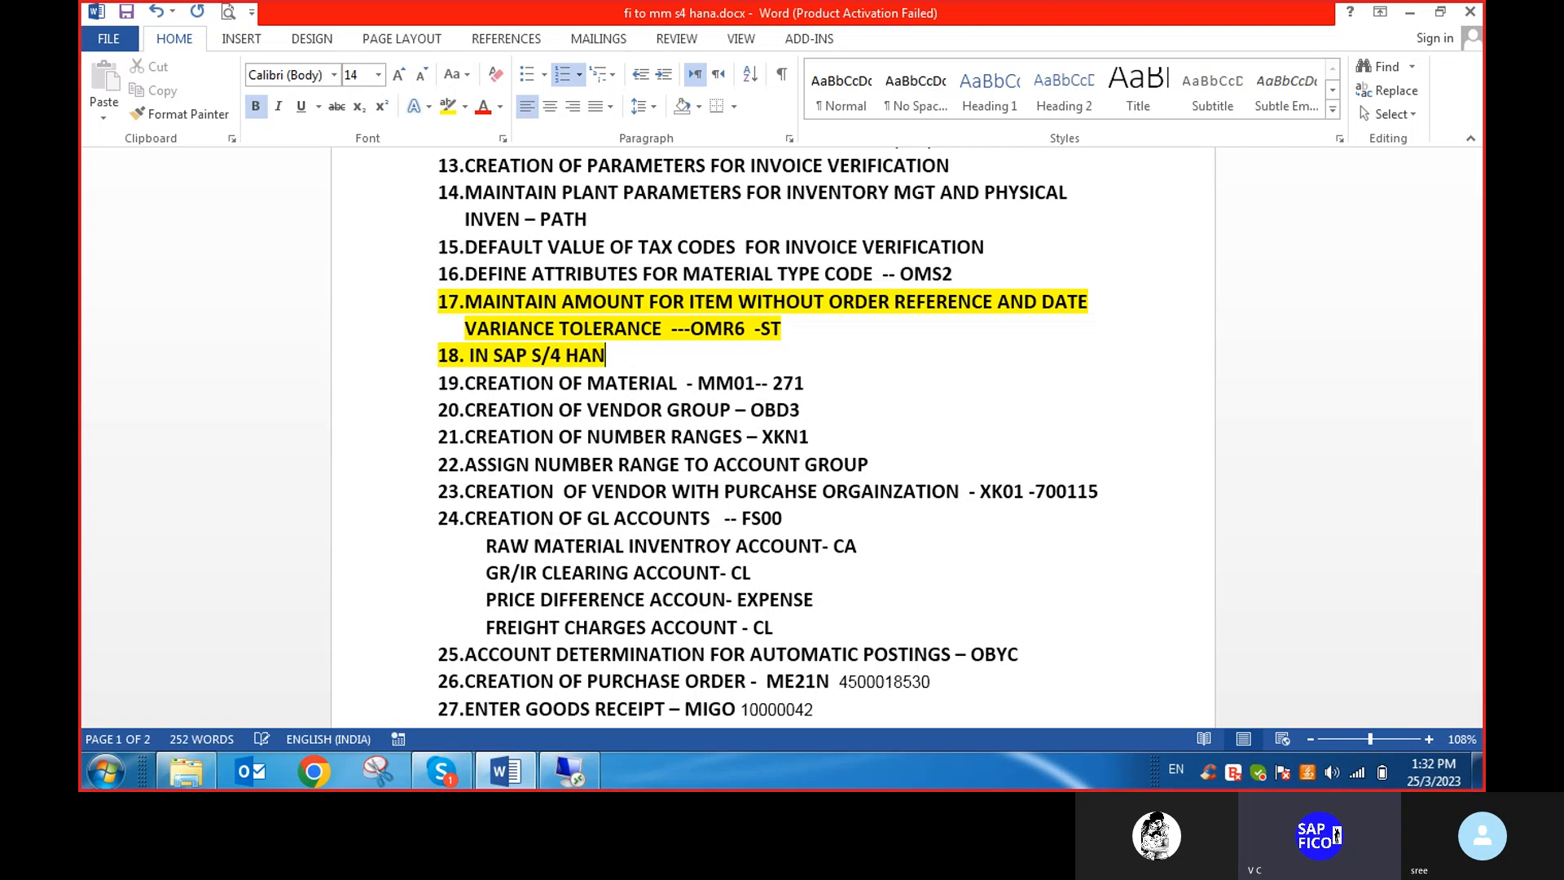
Extend list item 18 to read "IN SAP S/4 HANA WHEN WE ARE GOING TO CREATE MATRIAL USING T CODE MM01"
type("HEN")
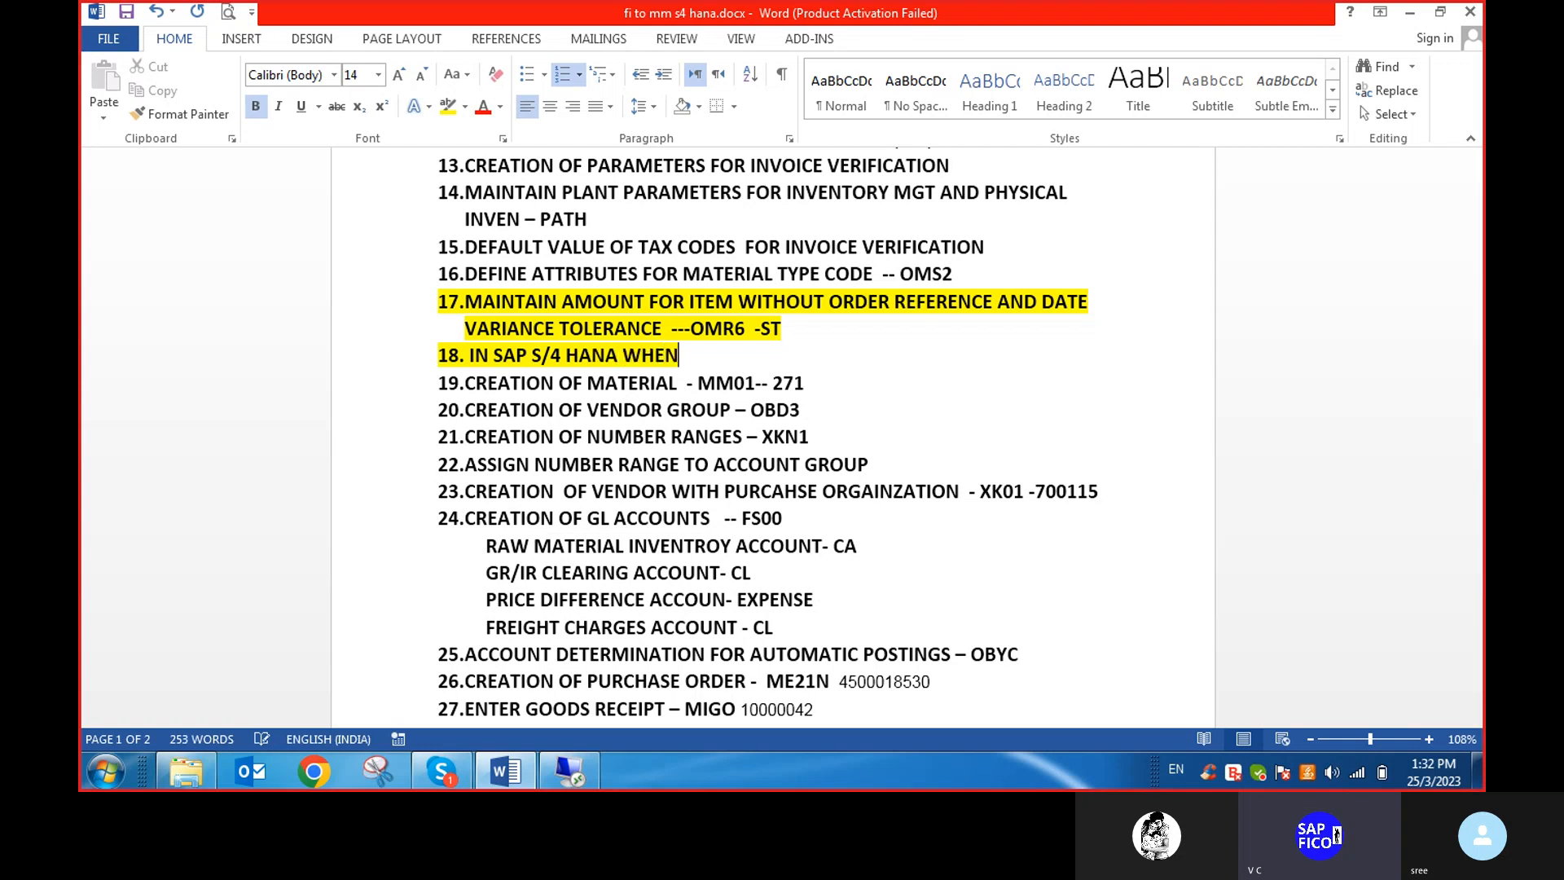
type(" WE ARE ")
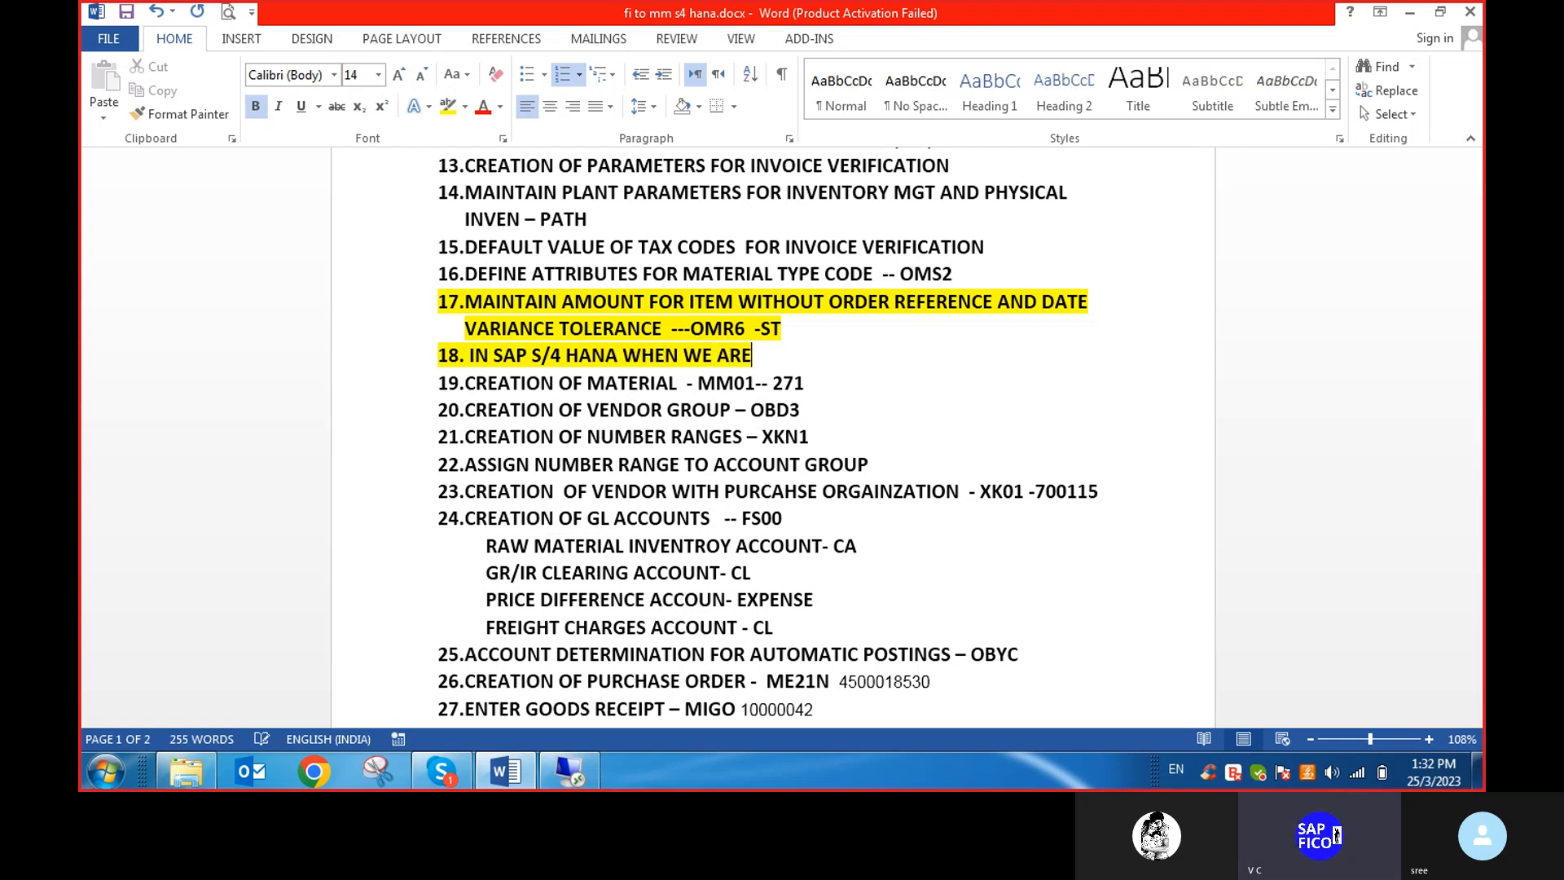
type("GOING T")
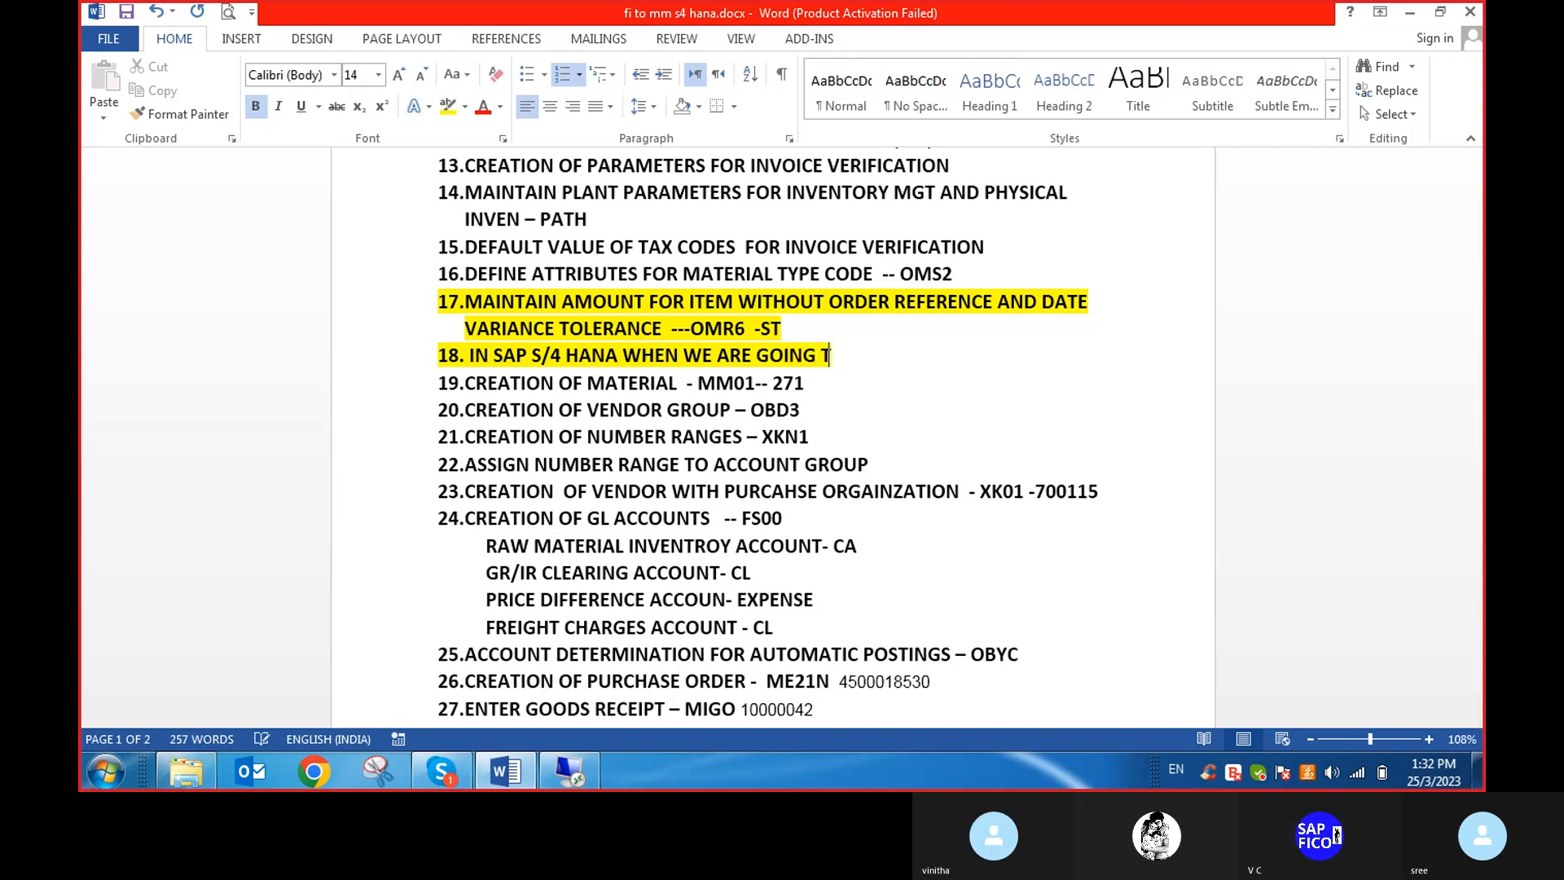
type("O CRE")
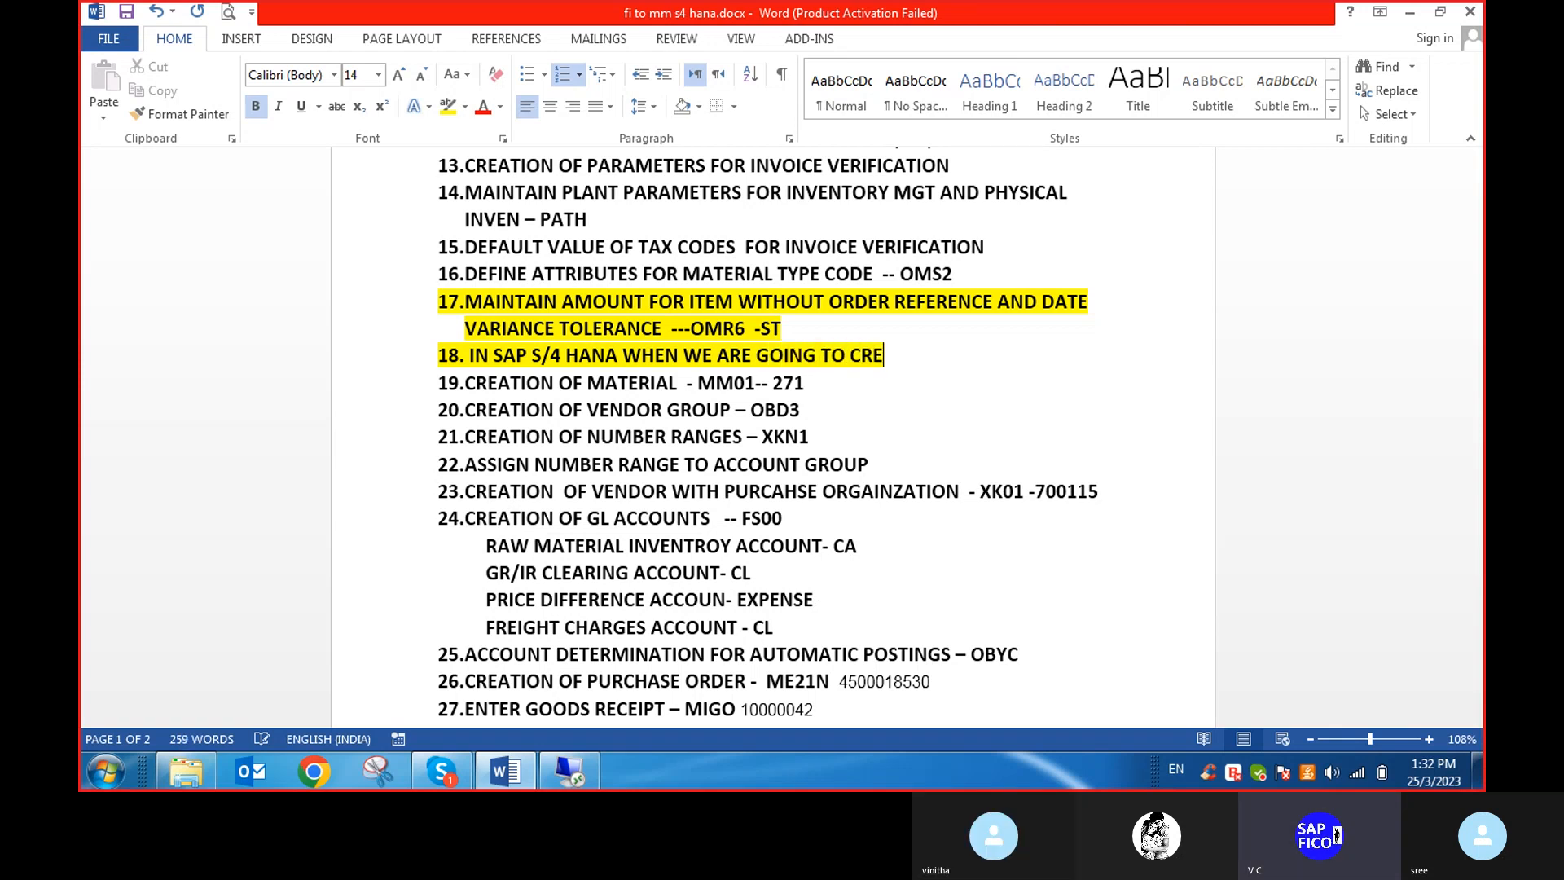
type("ATE MA")
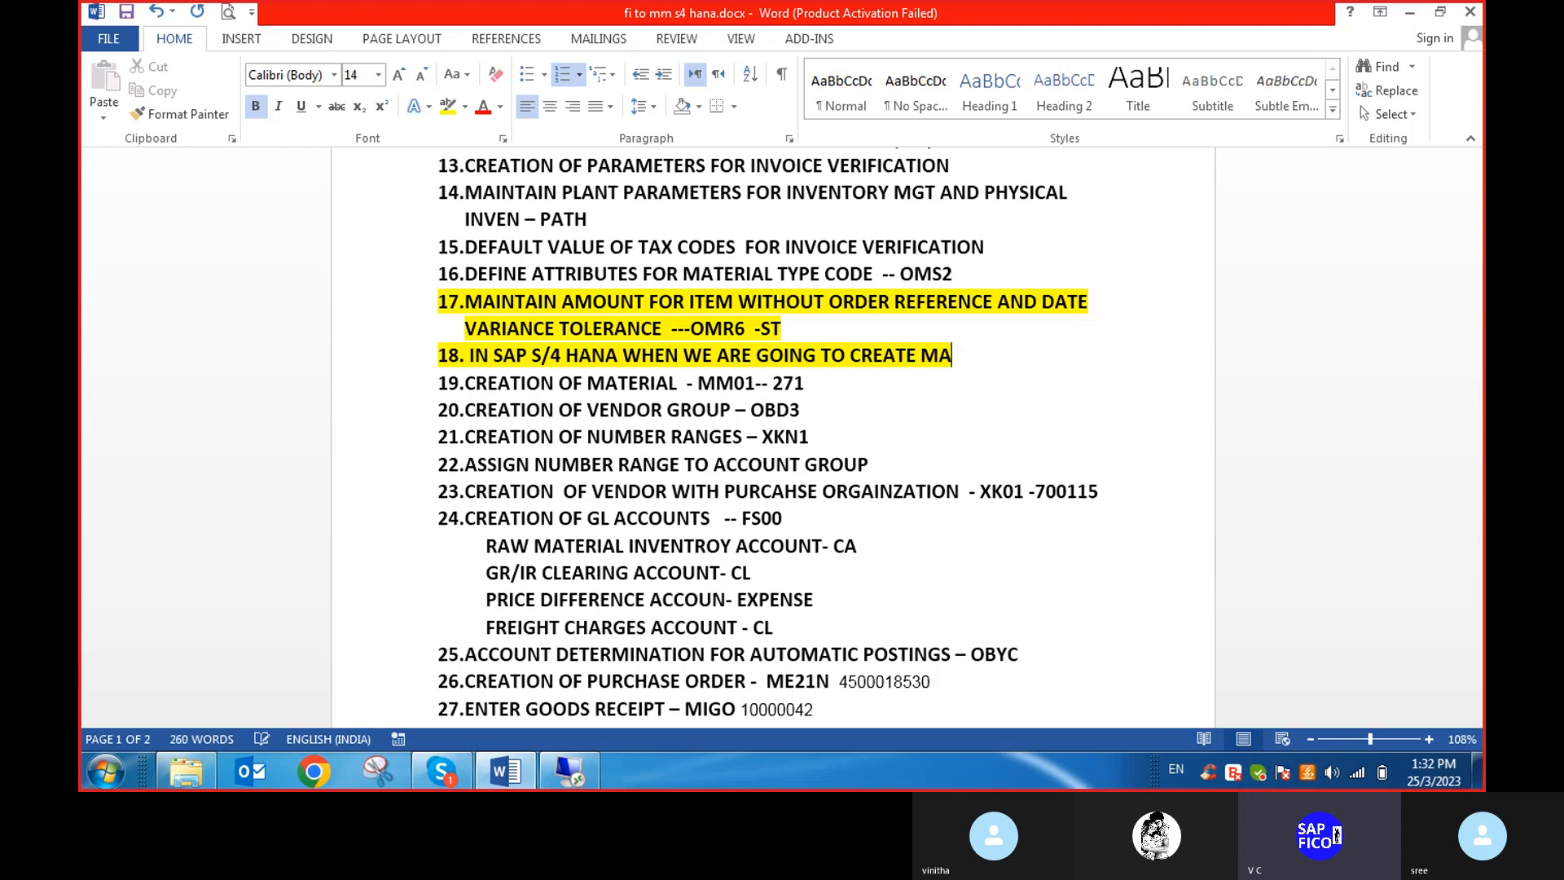
type("TRIAL U")
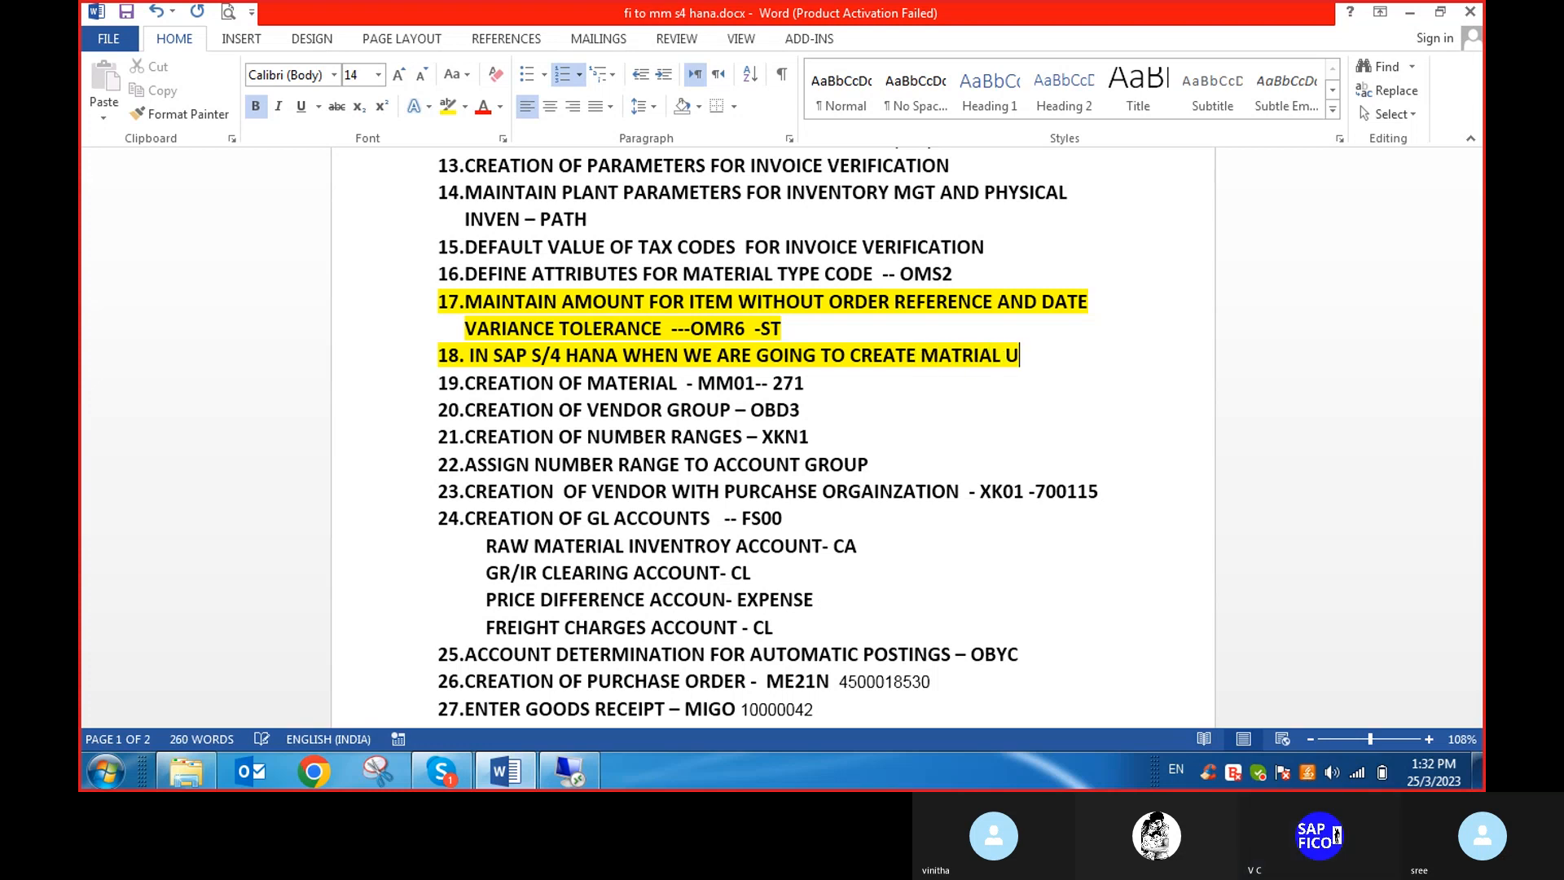
type("SING T C")
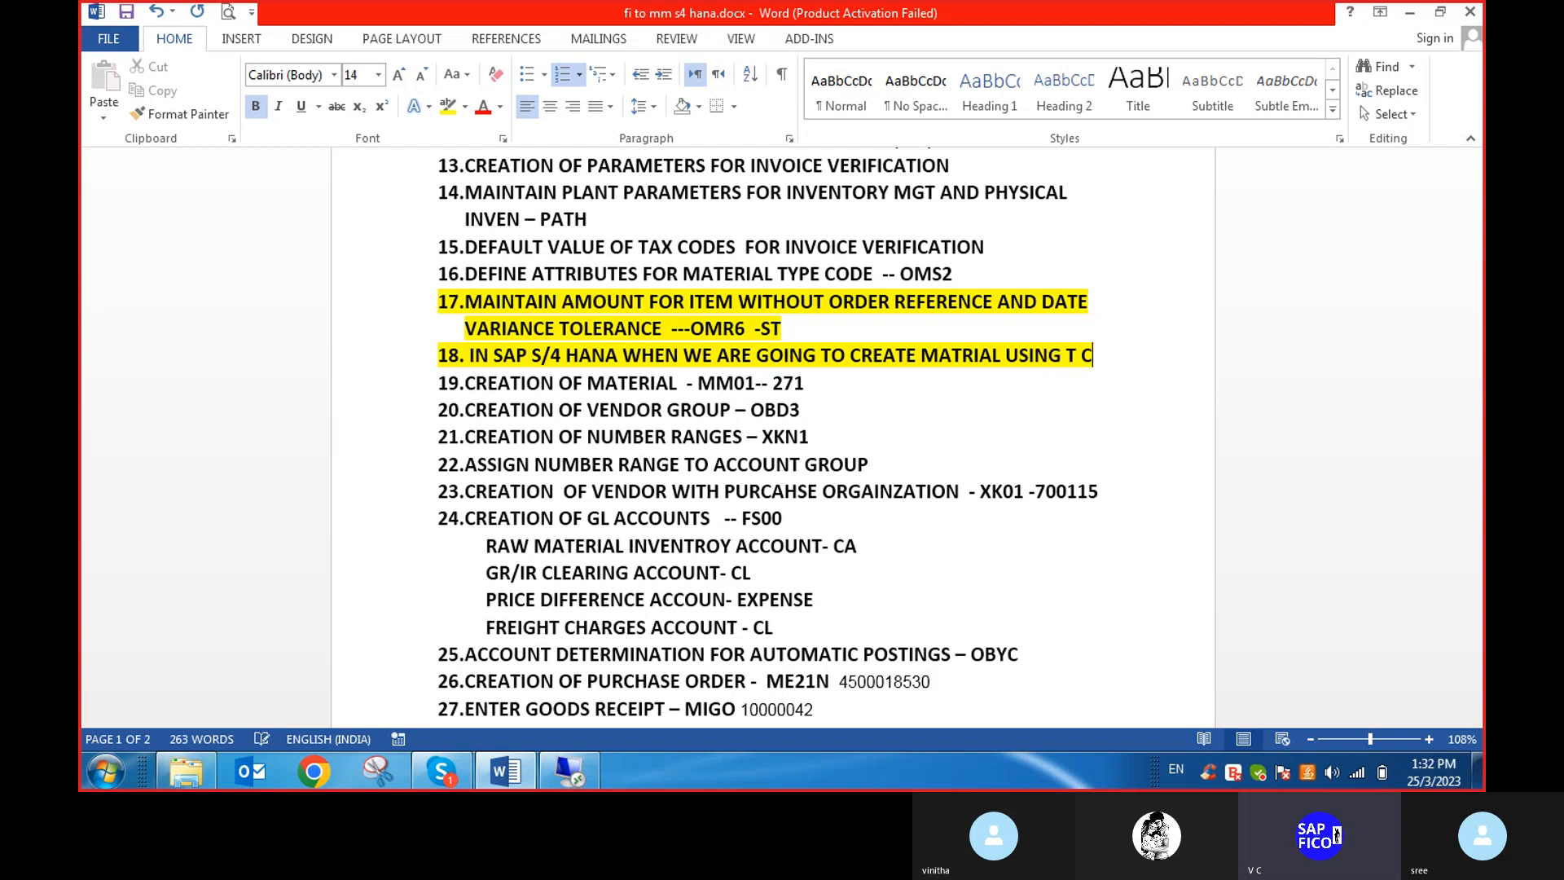
type("ODE MM01")
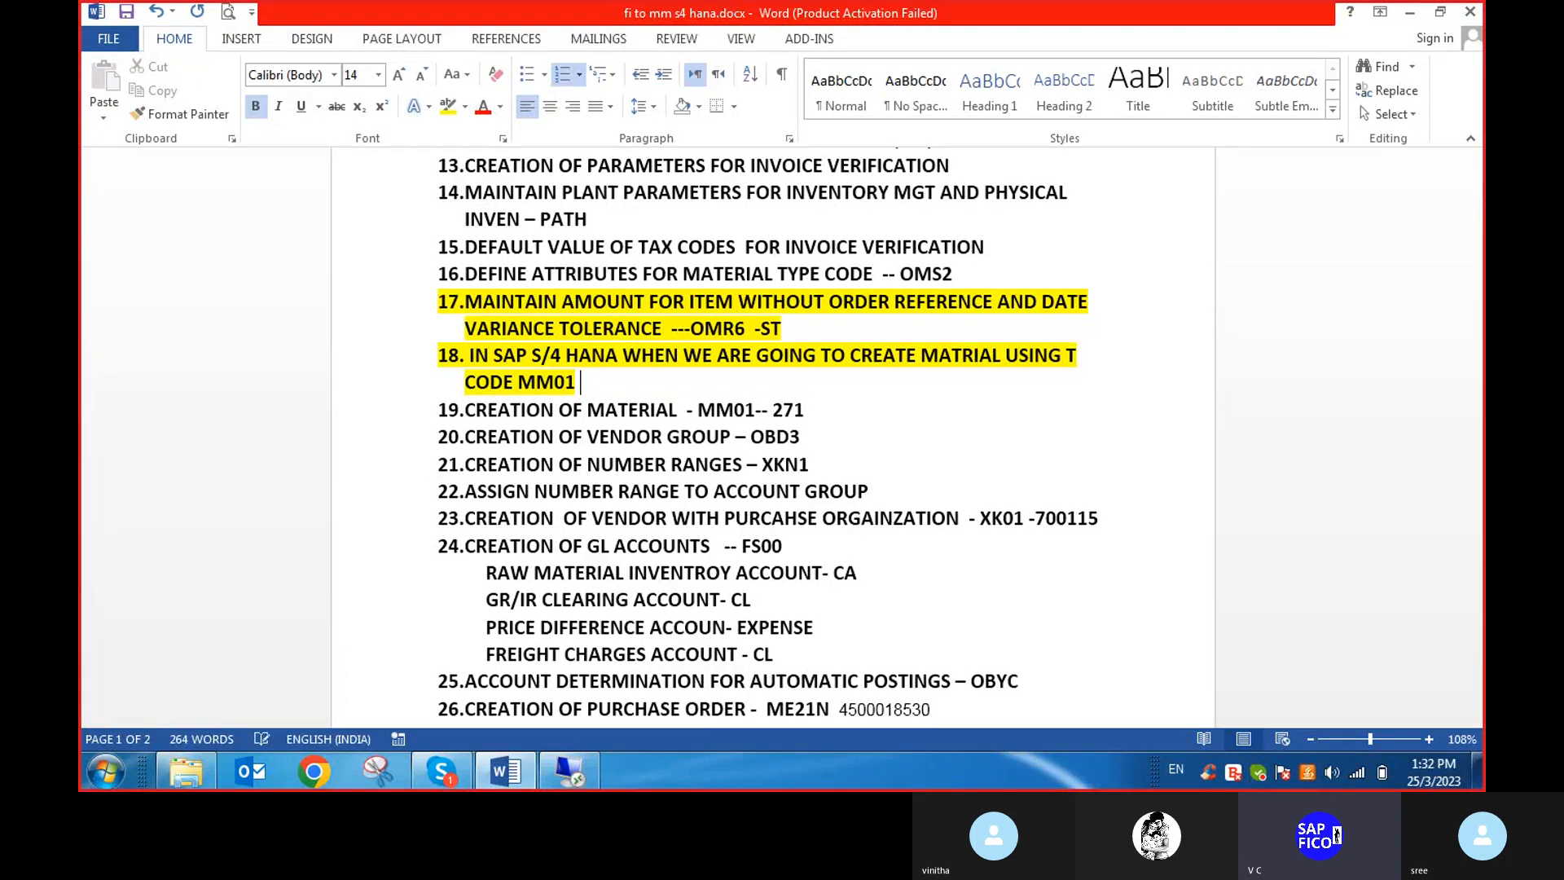
Continue item 18 after "MM01" with "WE SHOULD FOLLOW MATERIAL LEDGER STEP"
type(" WE SH")
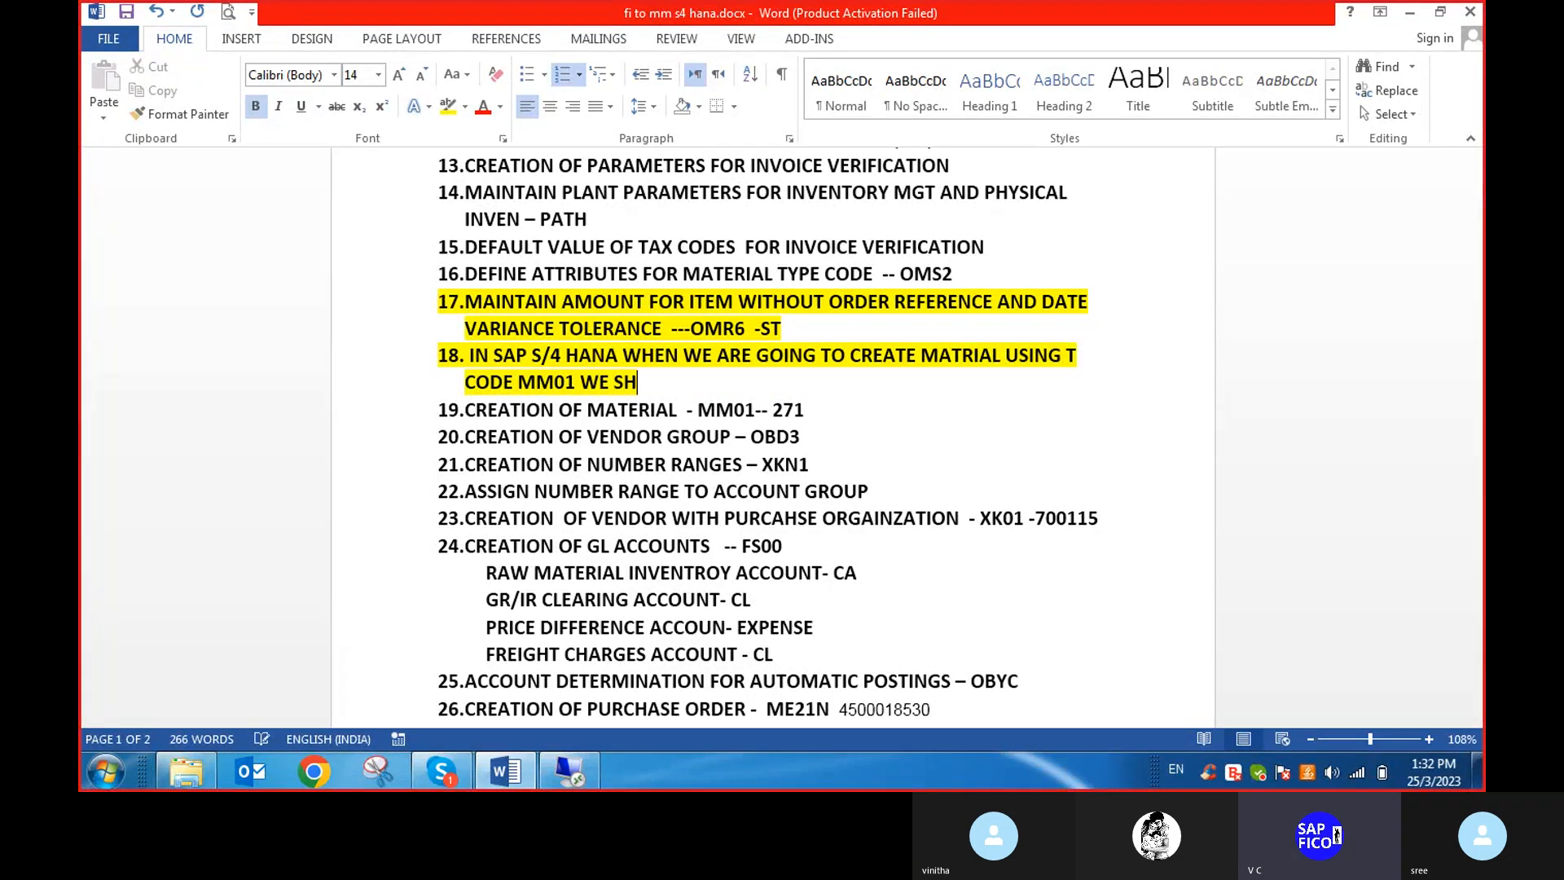
type("OULD ")
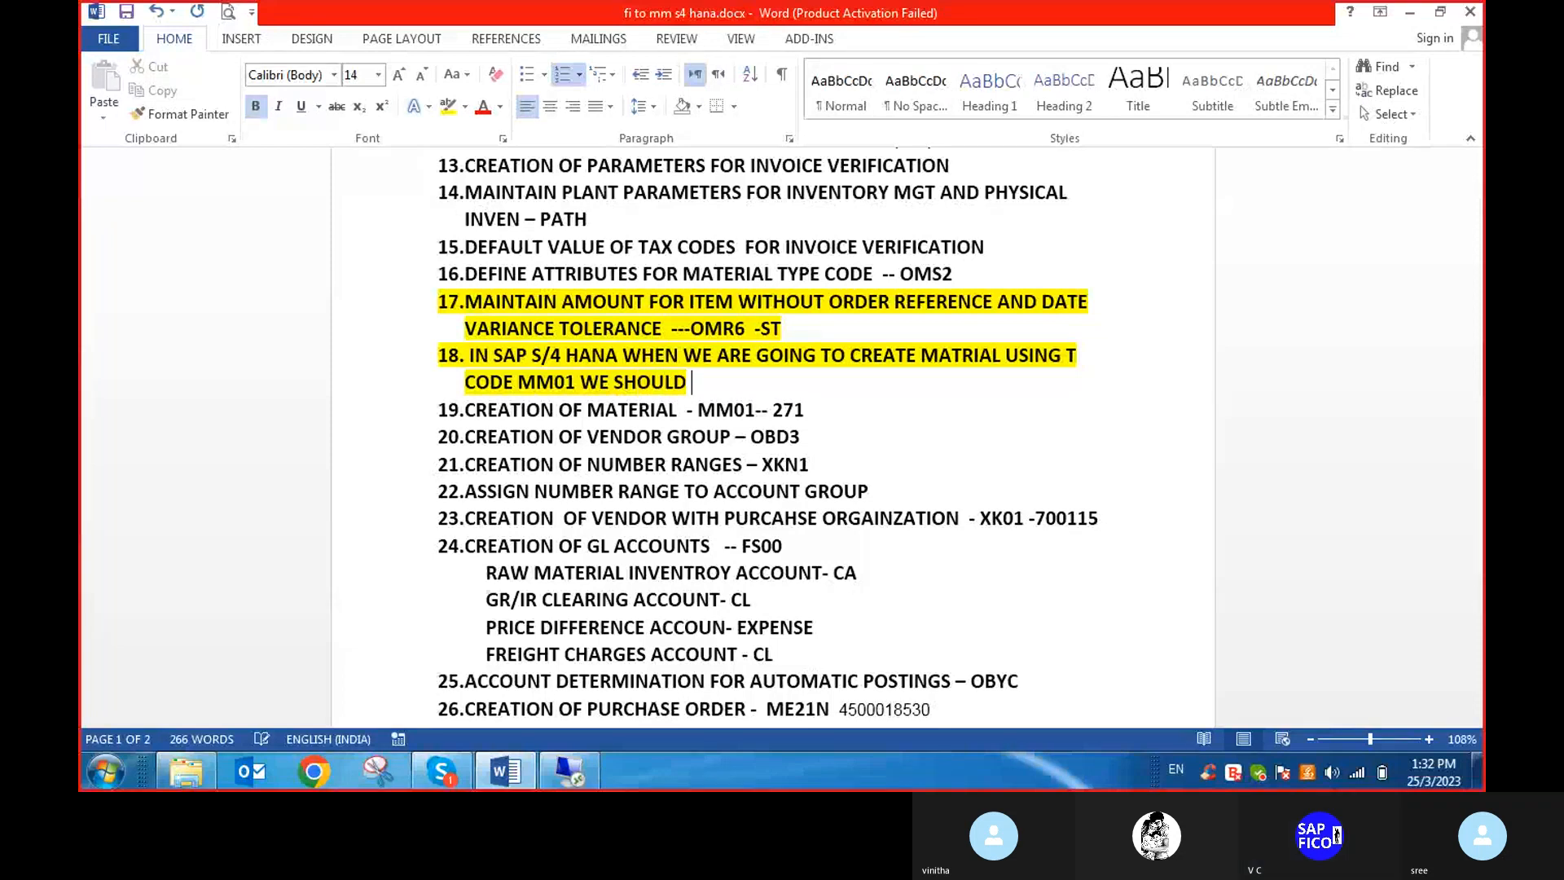
type("FOL")
key("BackSpace")
type("OL")
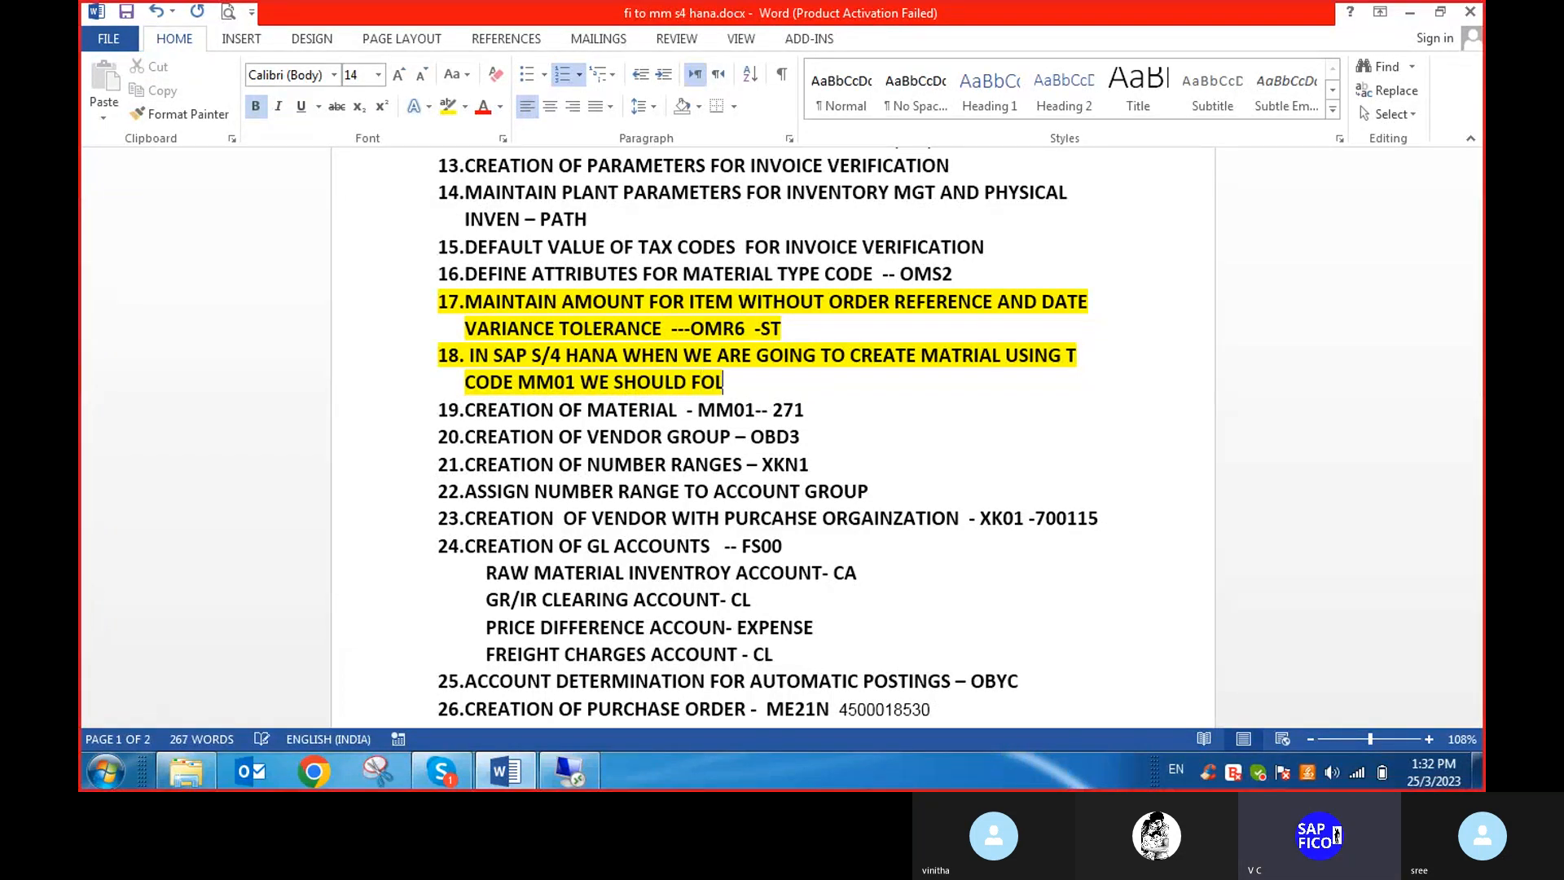
type("LOW MA")
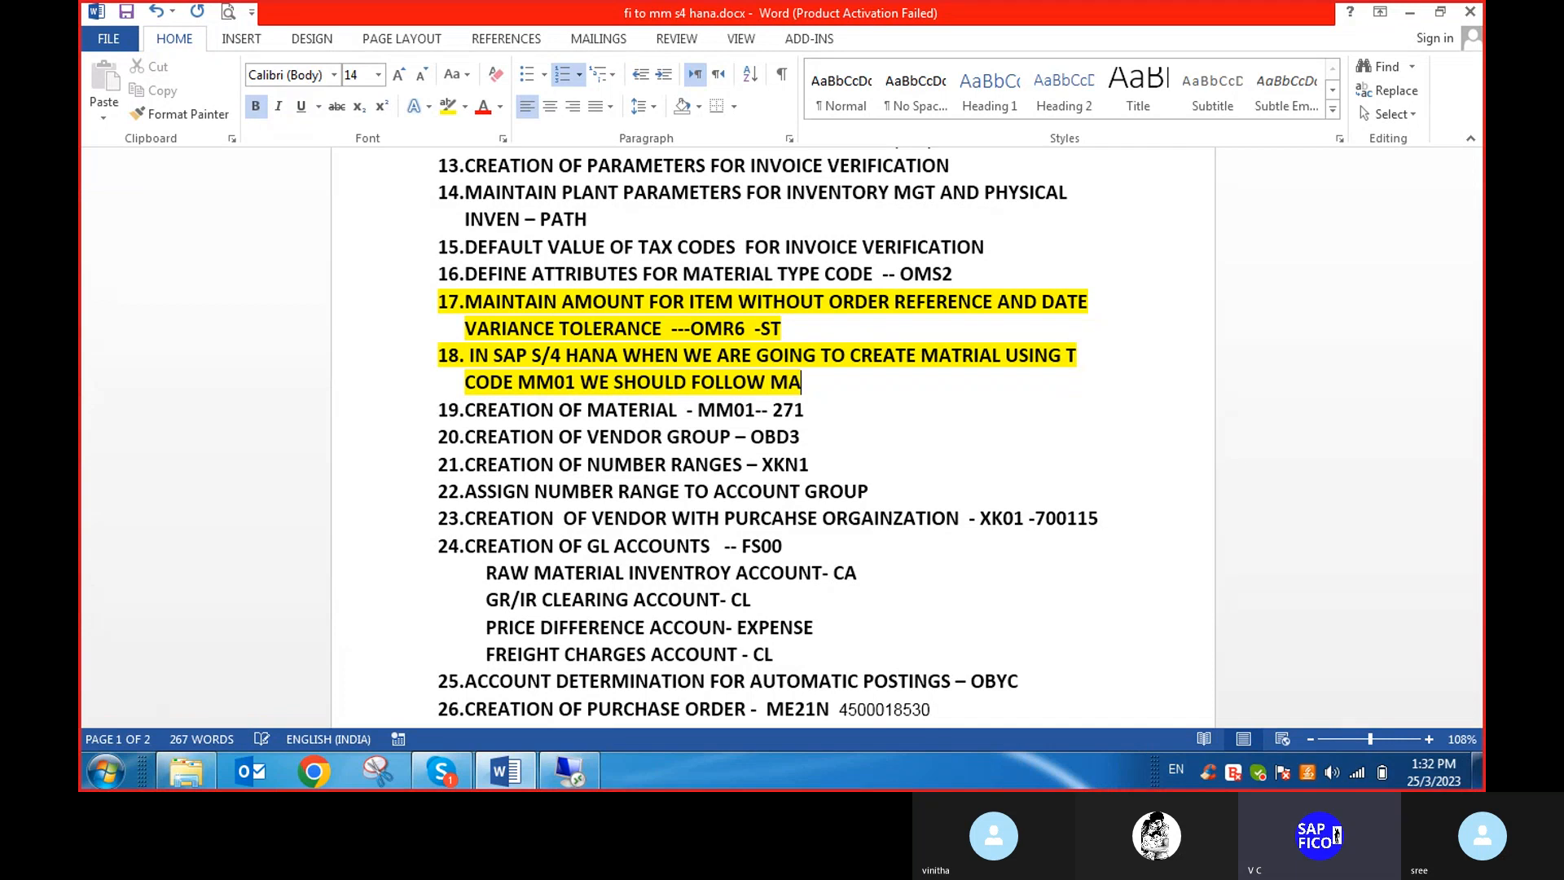
type("TERIAL LEDGER STEP")
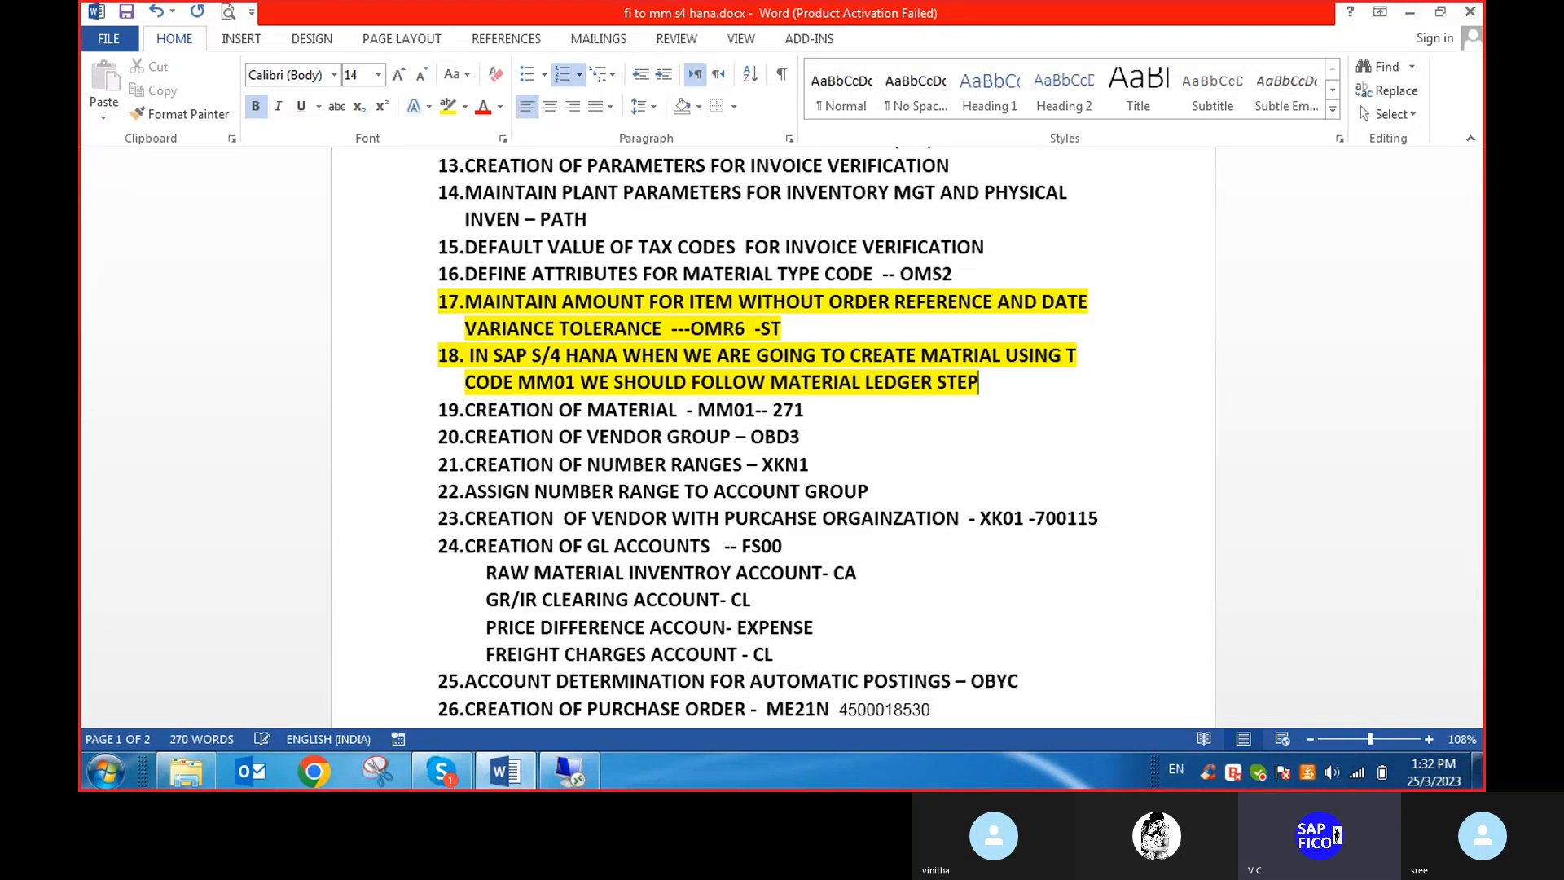
Make the last word of item 18 "STEPS" and continue with "WITH THE HELP OF UNIVERSAL JOURNAL . SO IN THAT"
type("S WITH THE HEL ")
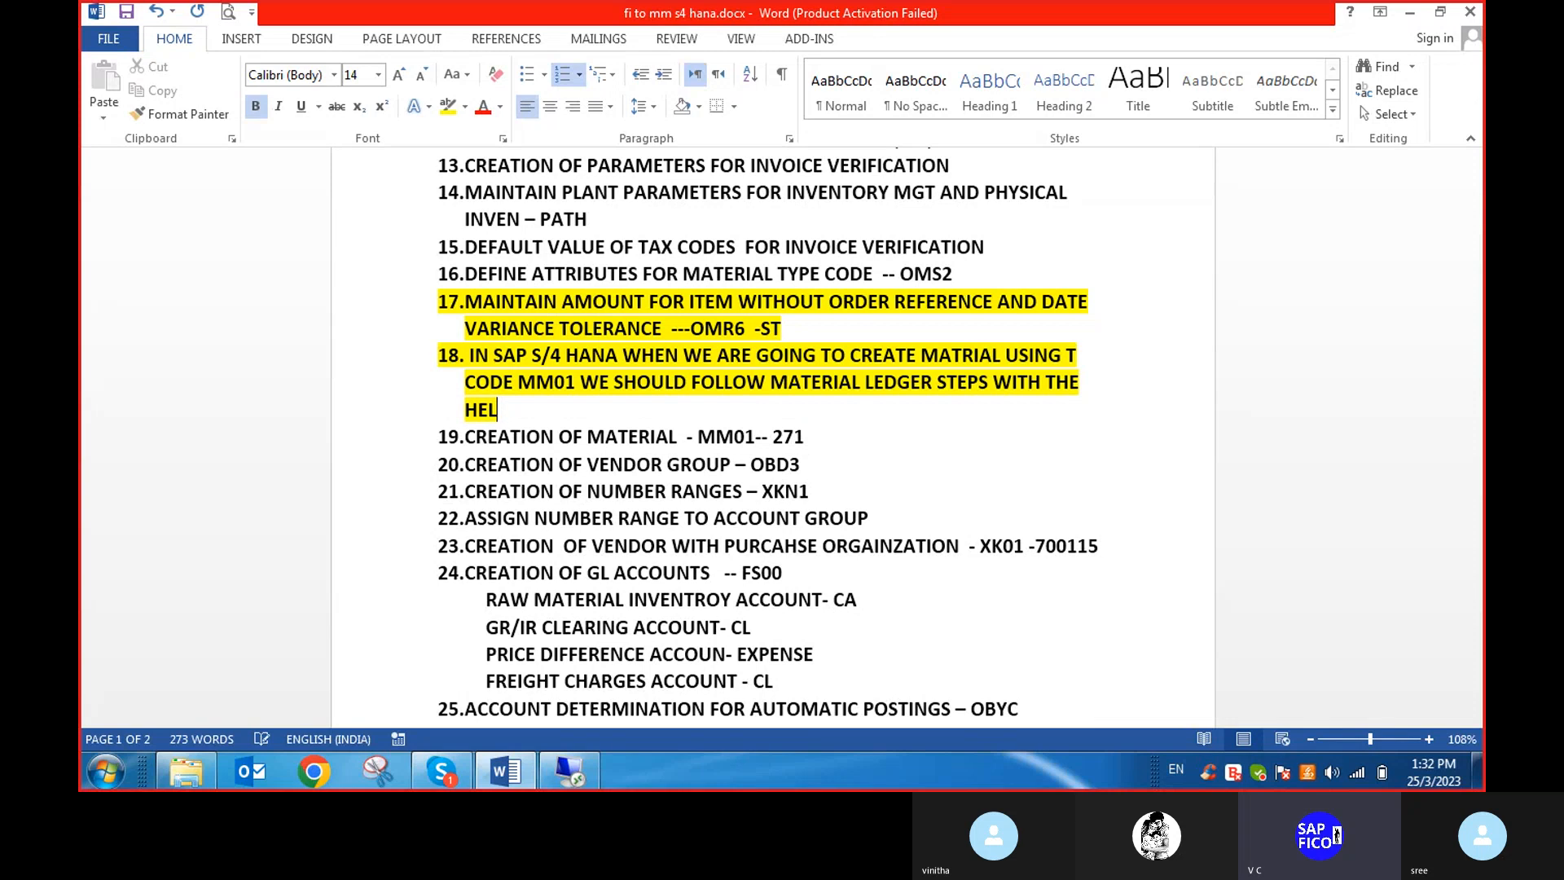
type("P OF U")
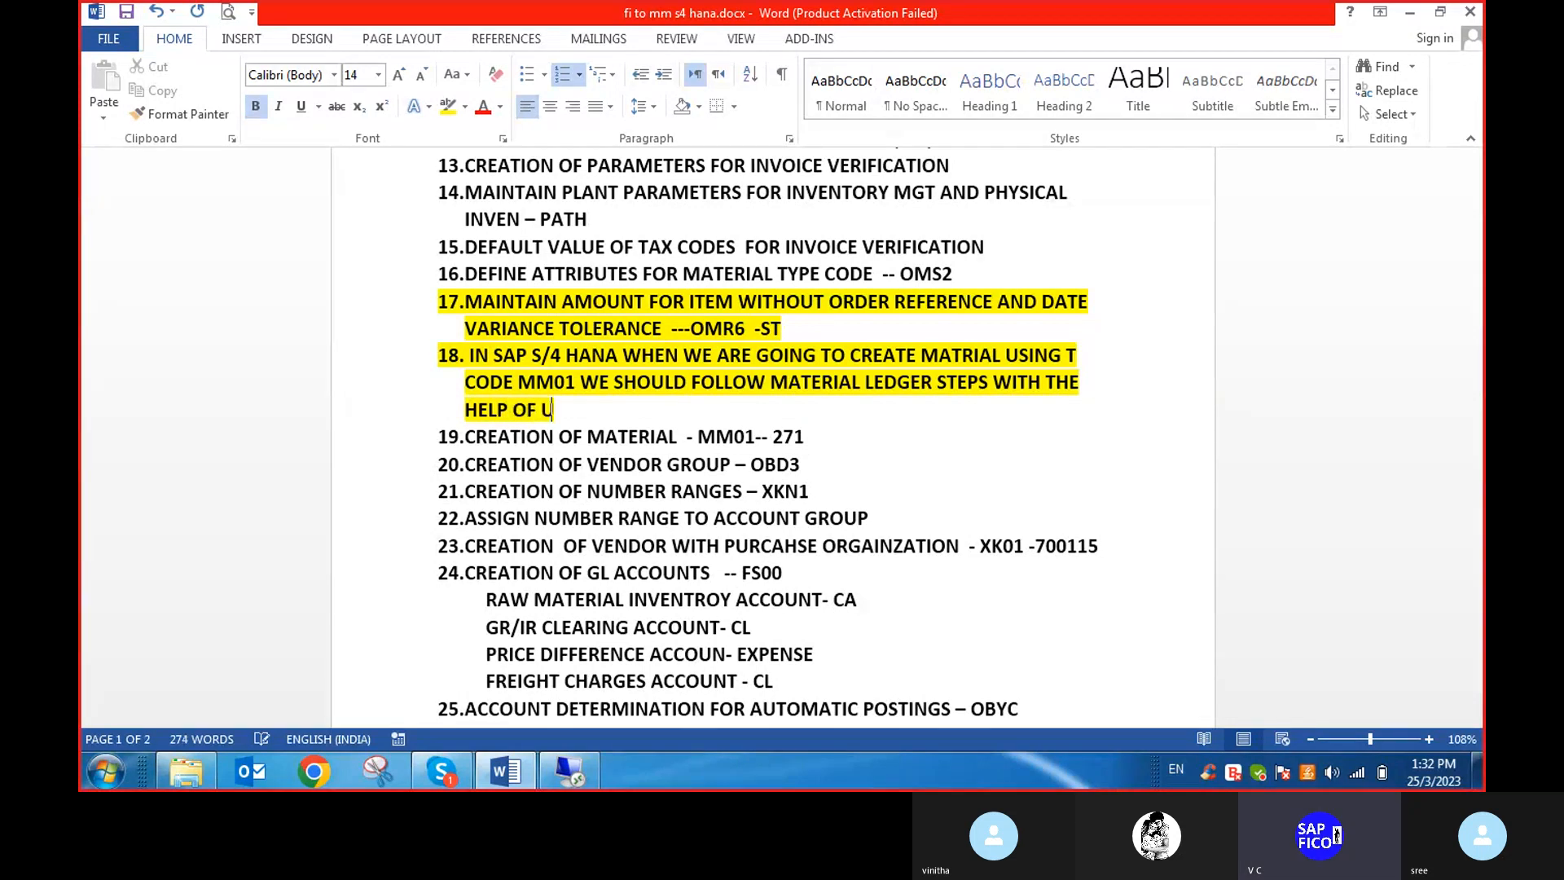
type("NIVERSAL")
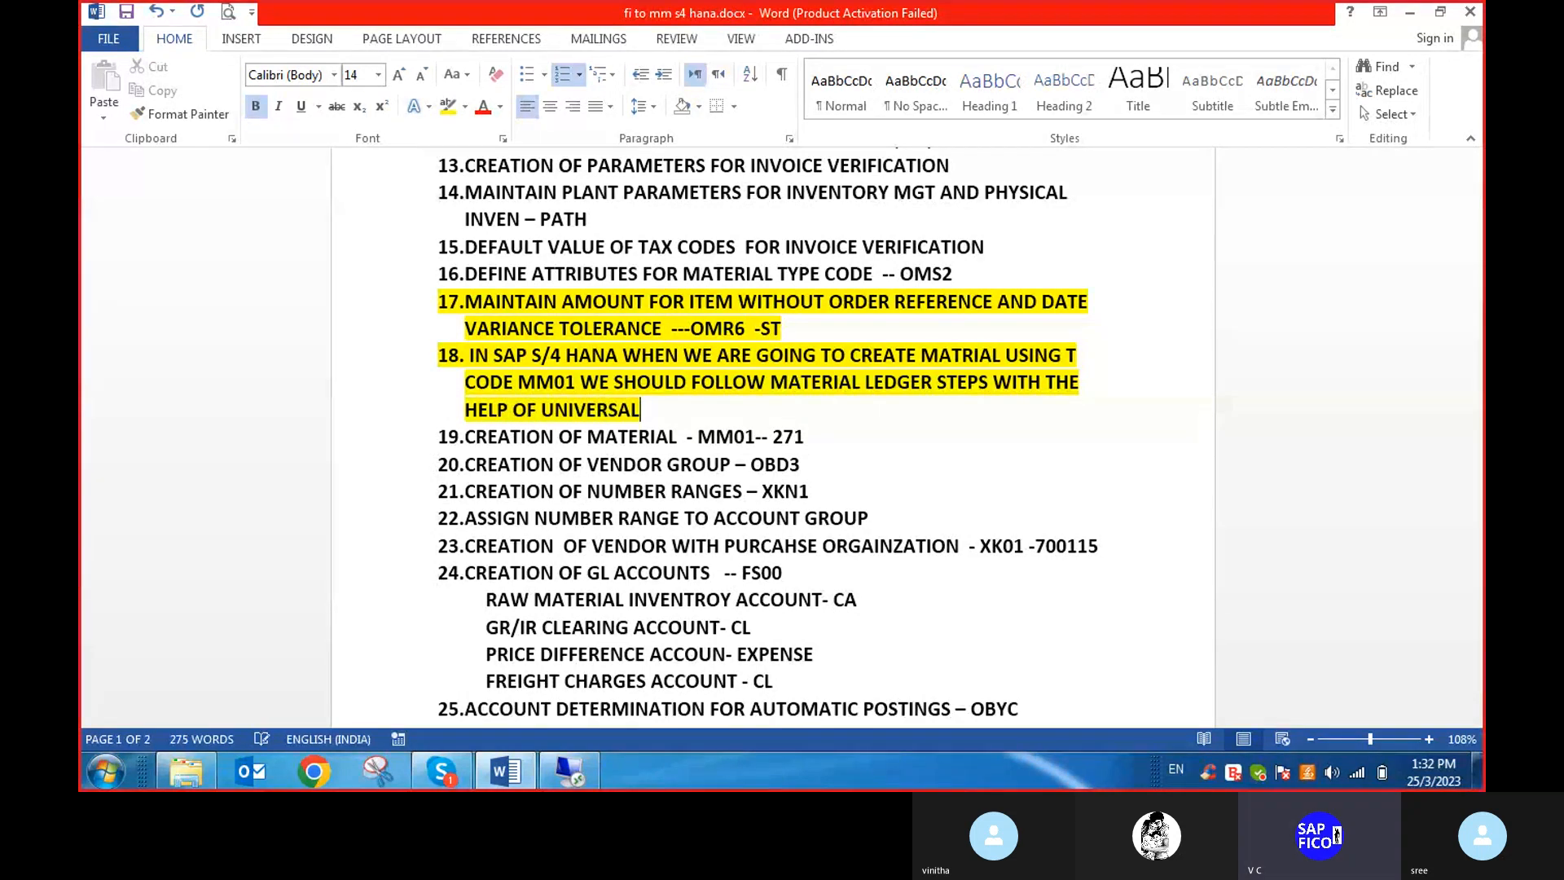
type(" JOURNAL ")
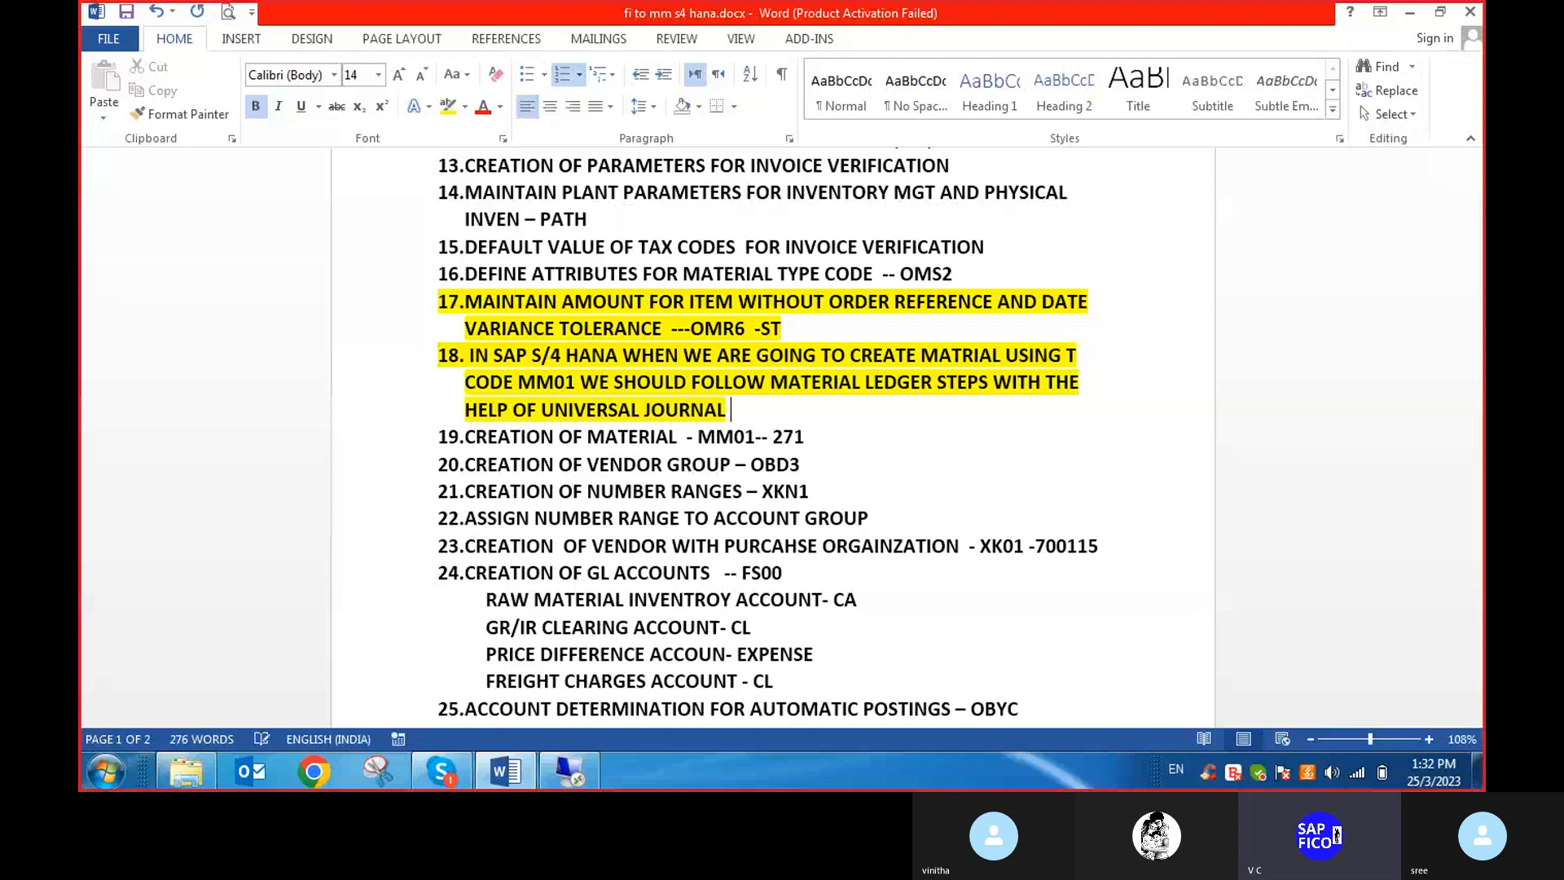
type(". SO IN THAT")
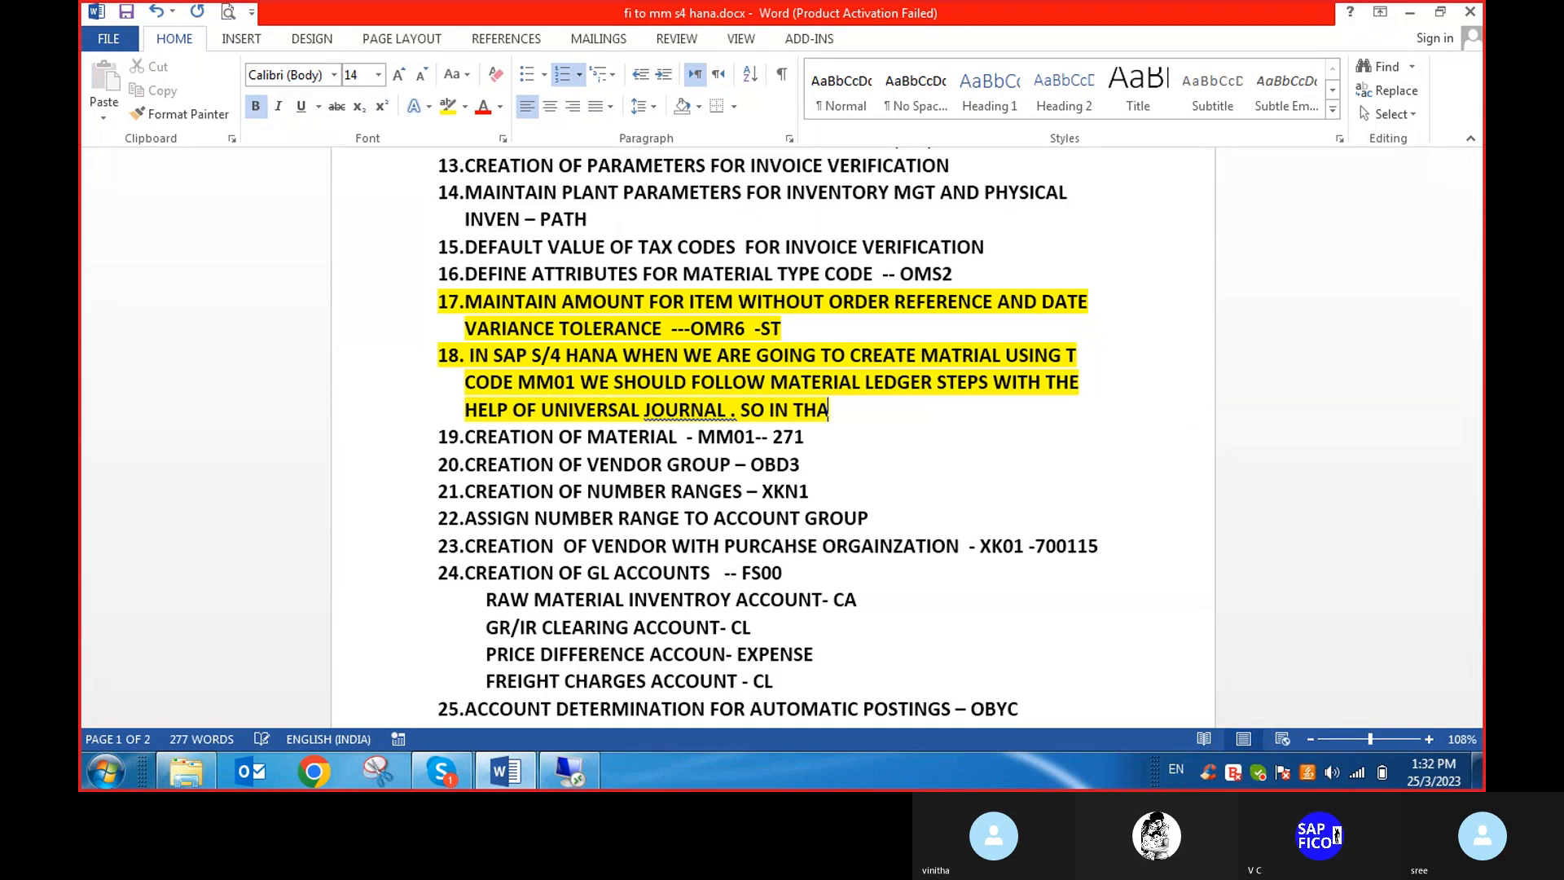
Insert the word "LEDGER" after "UNIVERSAL JOURNAL" in item 18
left_click(724, 411)
type("LE")
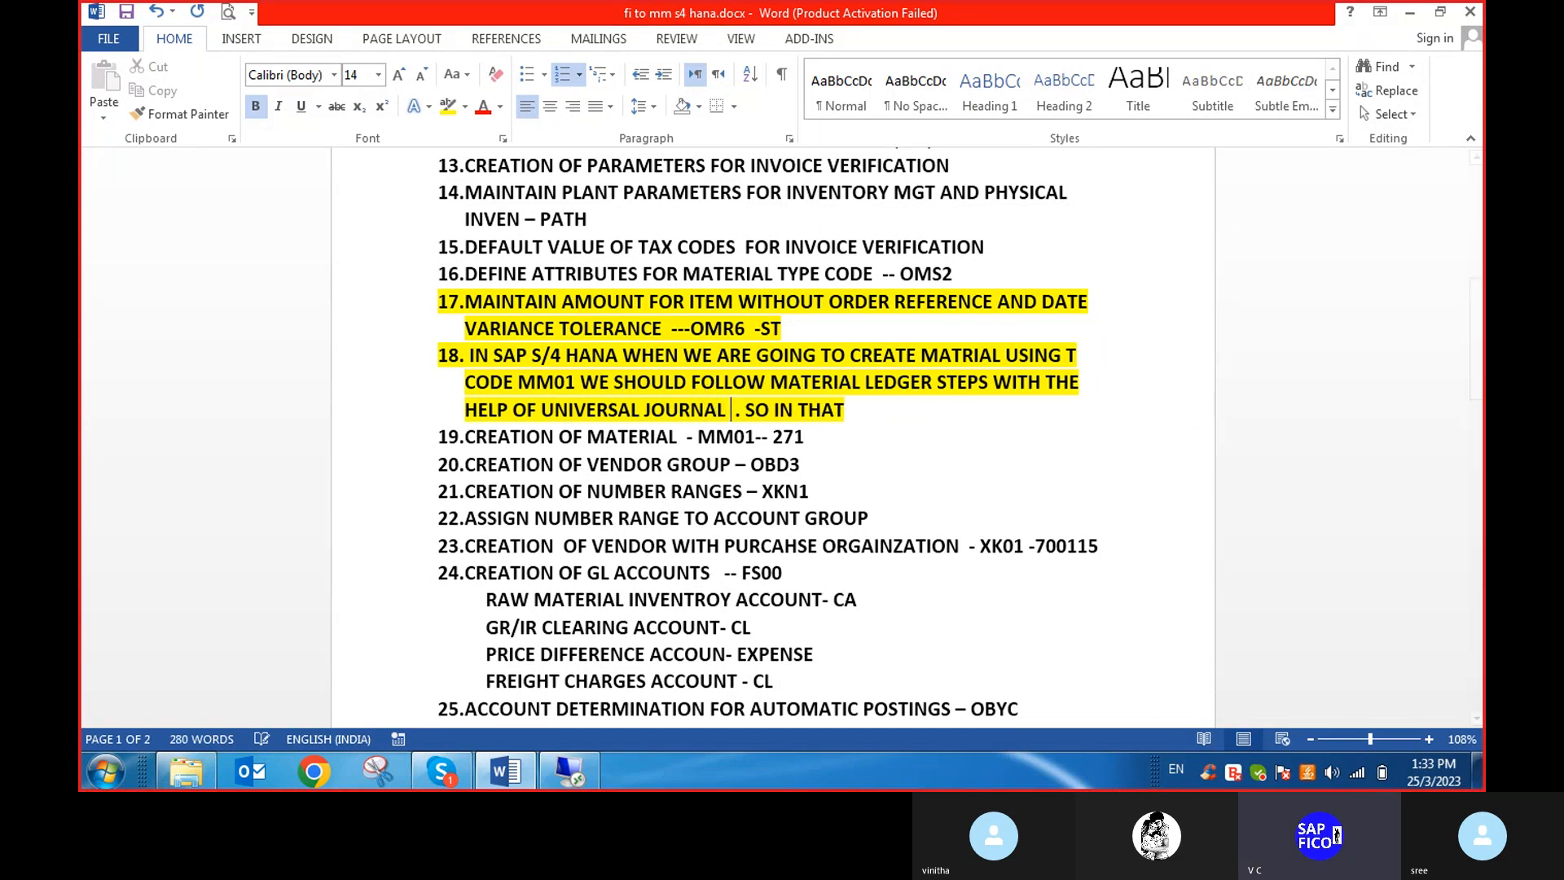
type("DGER")
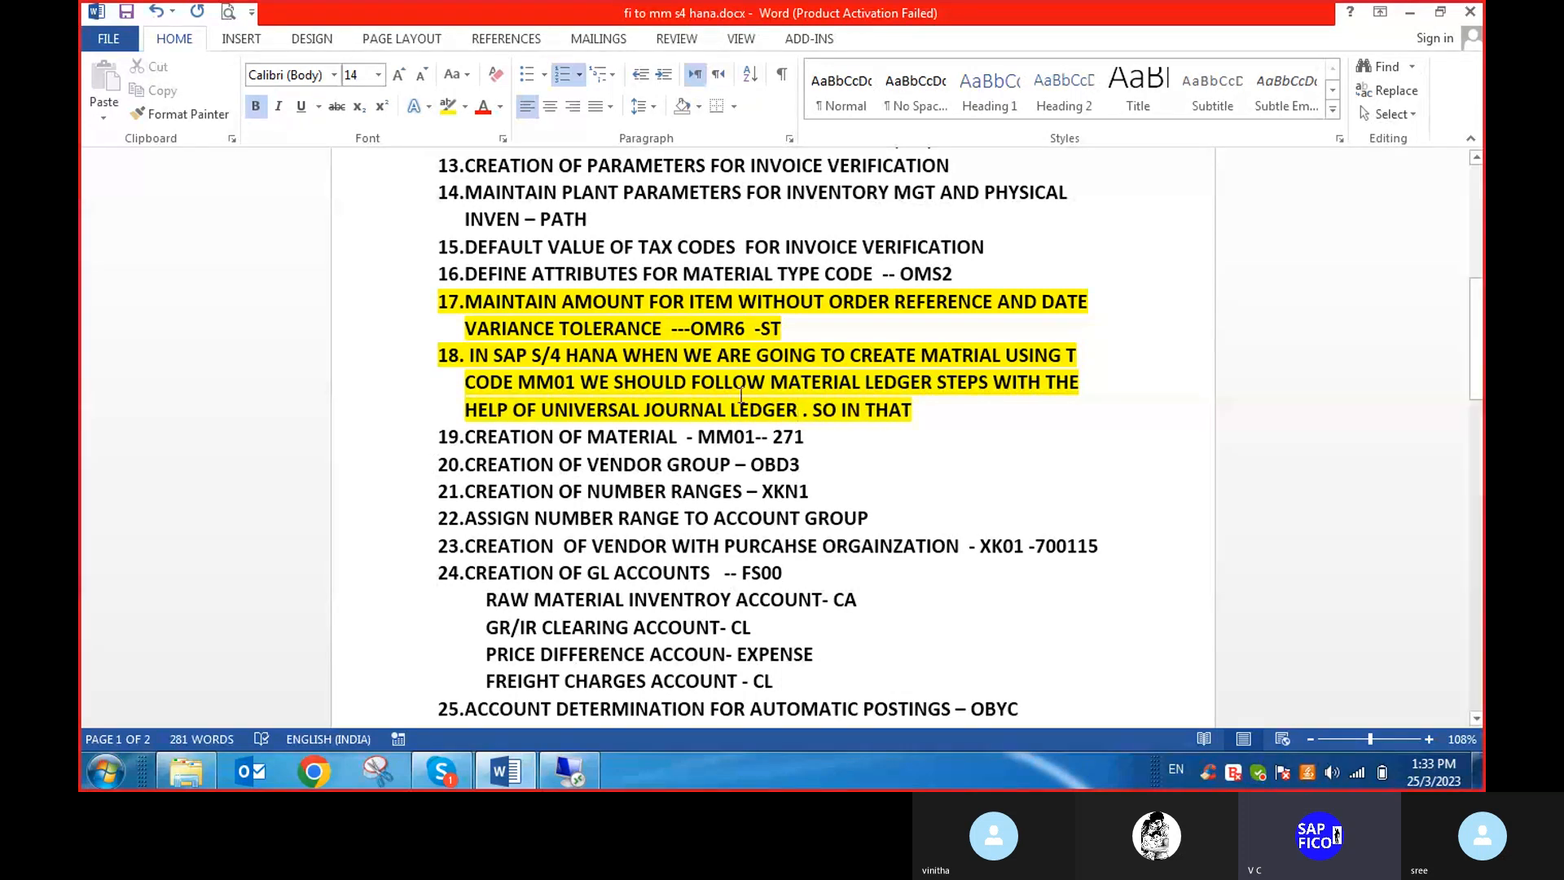
Delete the trailing words "SO IN THAT" from item 18 and add an unnumbered blank line below it
left_click(926, 412)
key("BackSpace")
key("BackSpace")
key("BackSpace")
key("BackSpace")
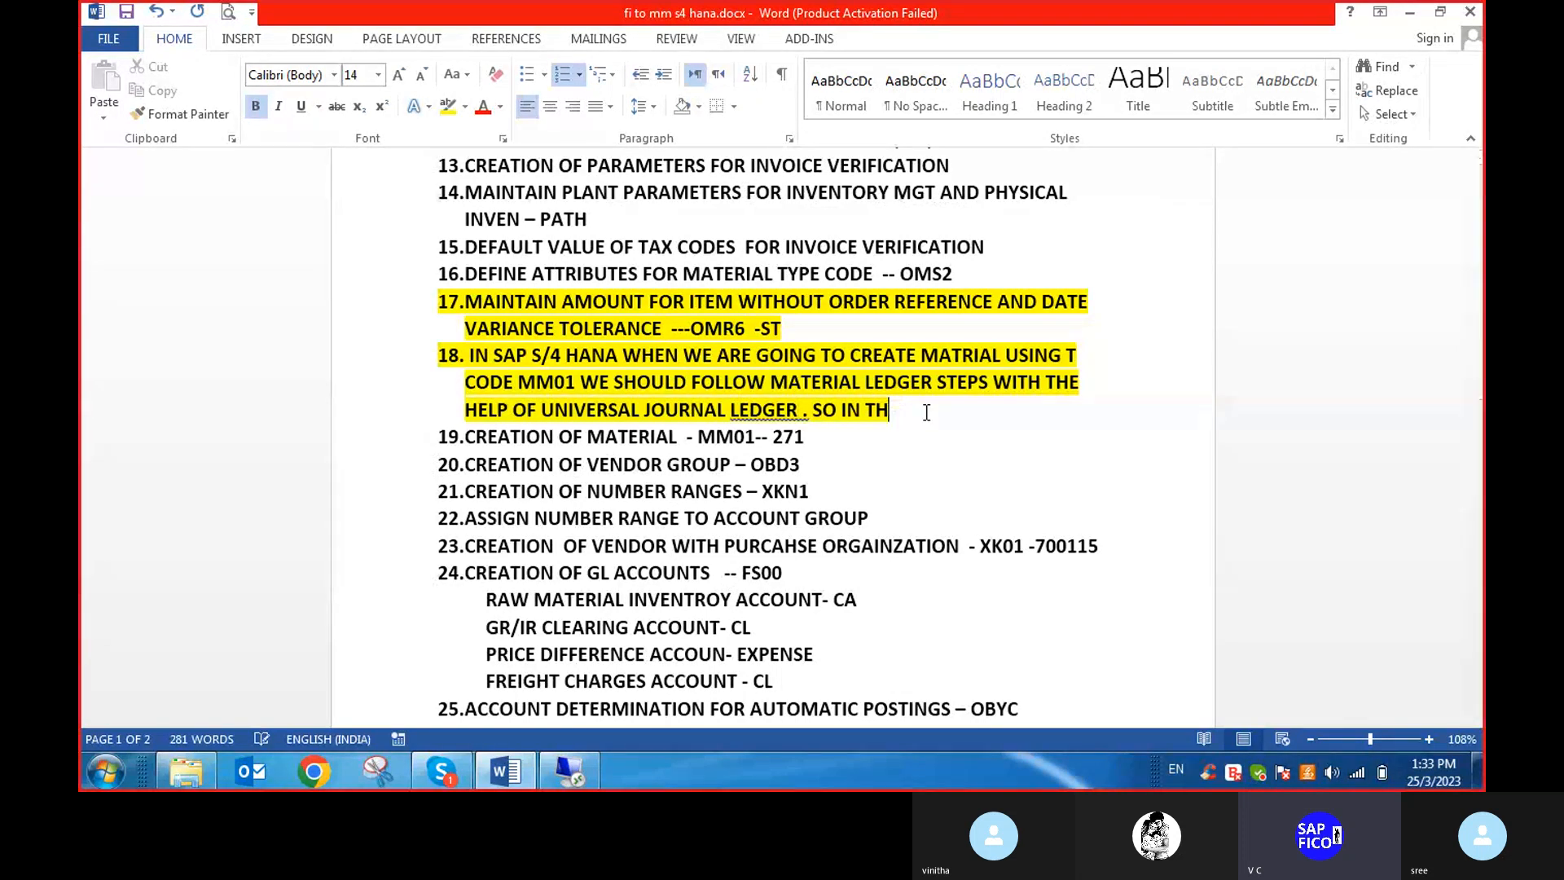
key("BackSpace")
key("BackSpace")
key("BackSpace")
key("BackSpace")
key("BackSpace")
key("BackSpace")
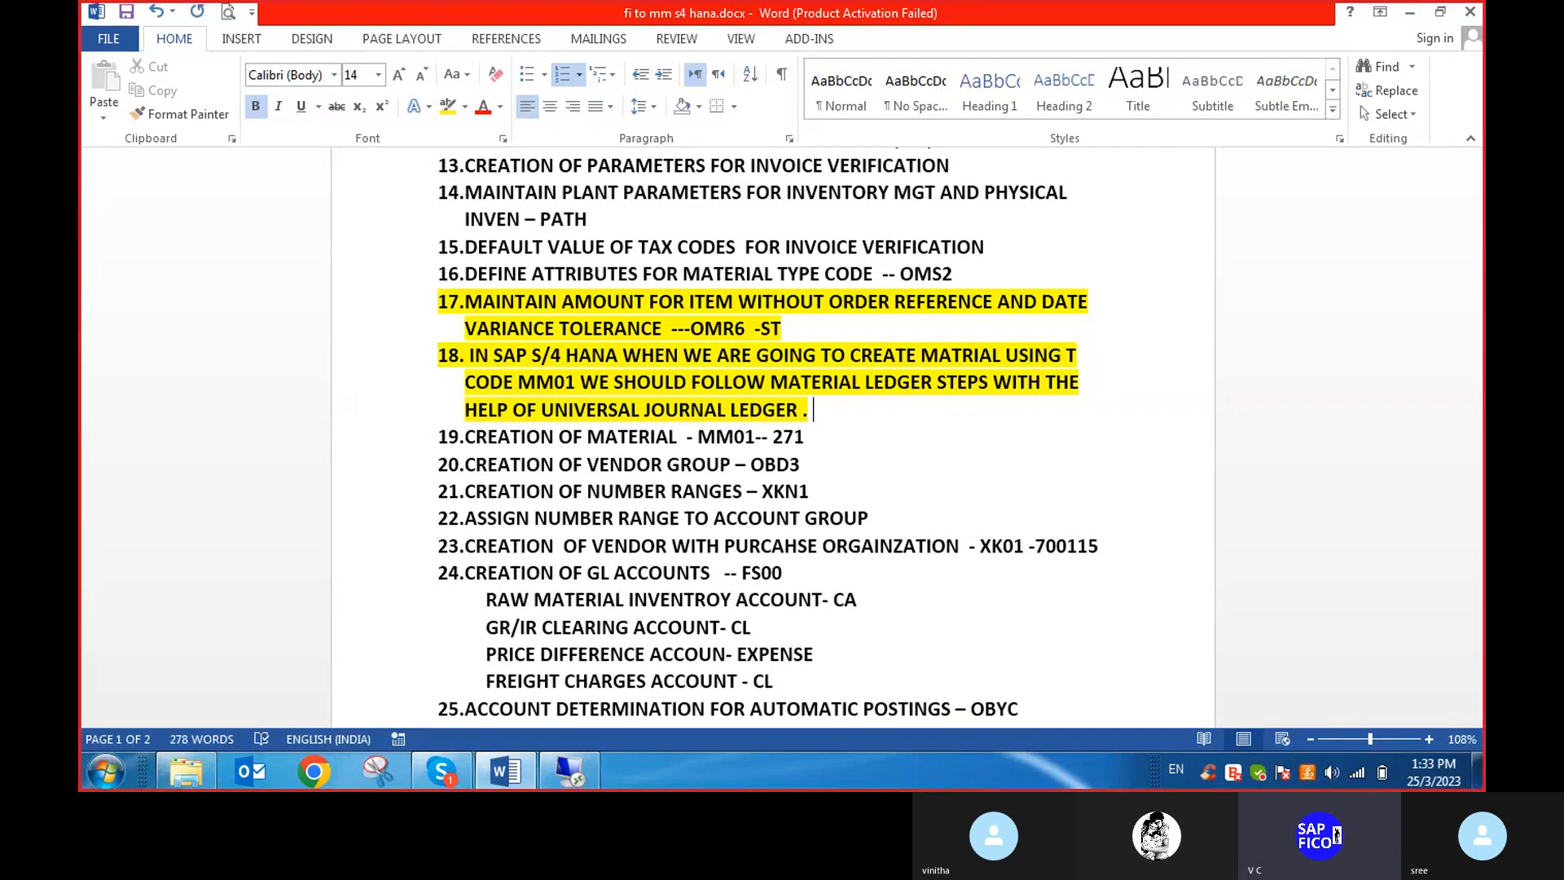
key("Return")
key("BackSpace")
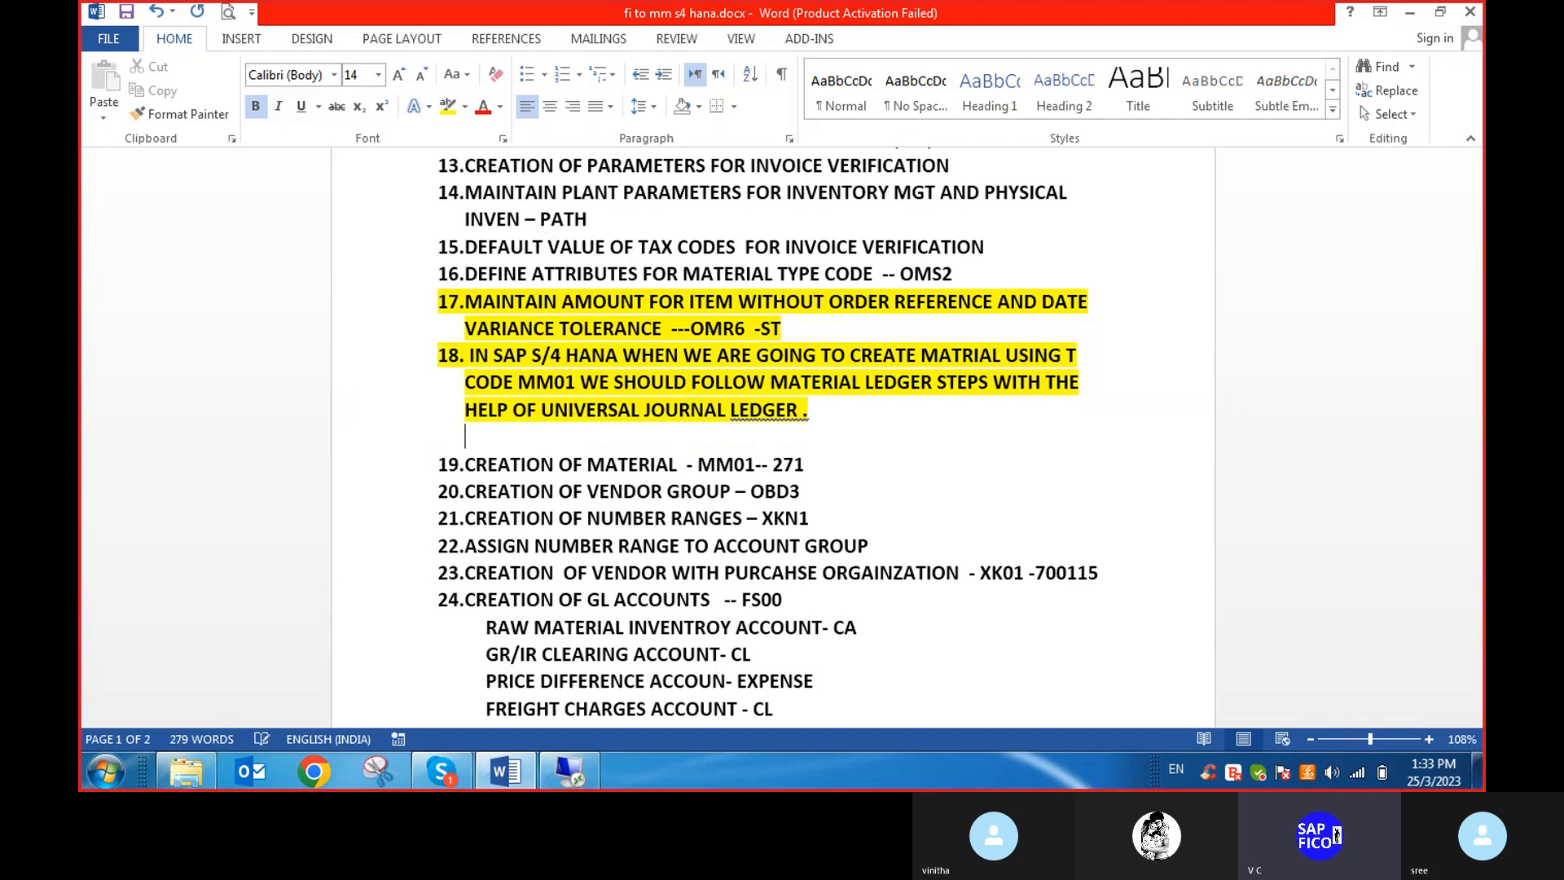
Remove the yellow highlighting from the text of item 18
left_click(450, 355)
left_click_drag(489, 377, 692, 432)
left_click(473, 356)
right_click(680, 379)
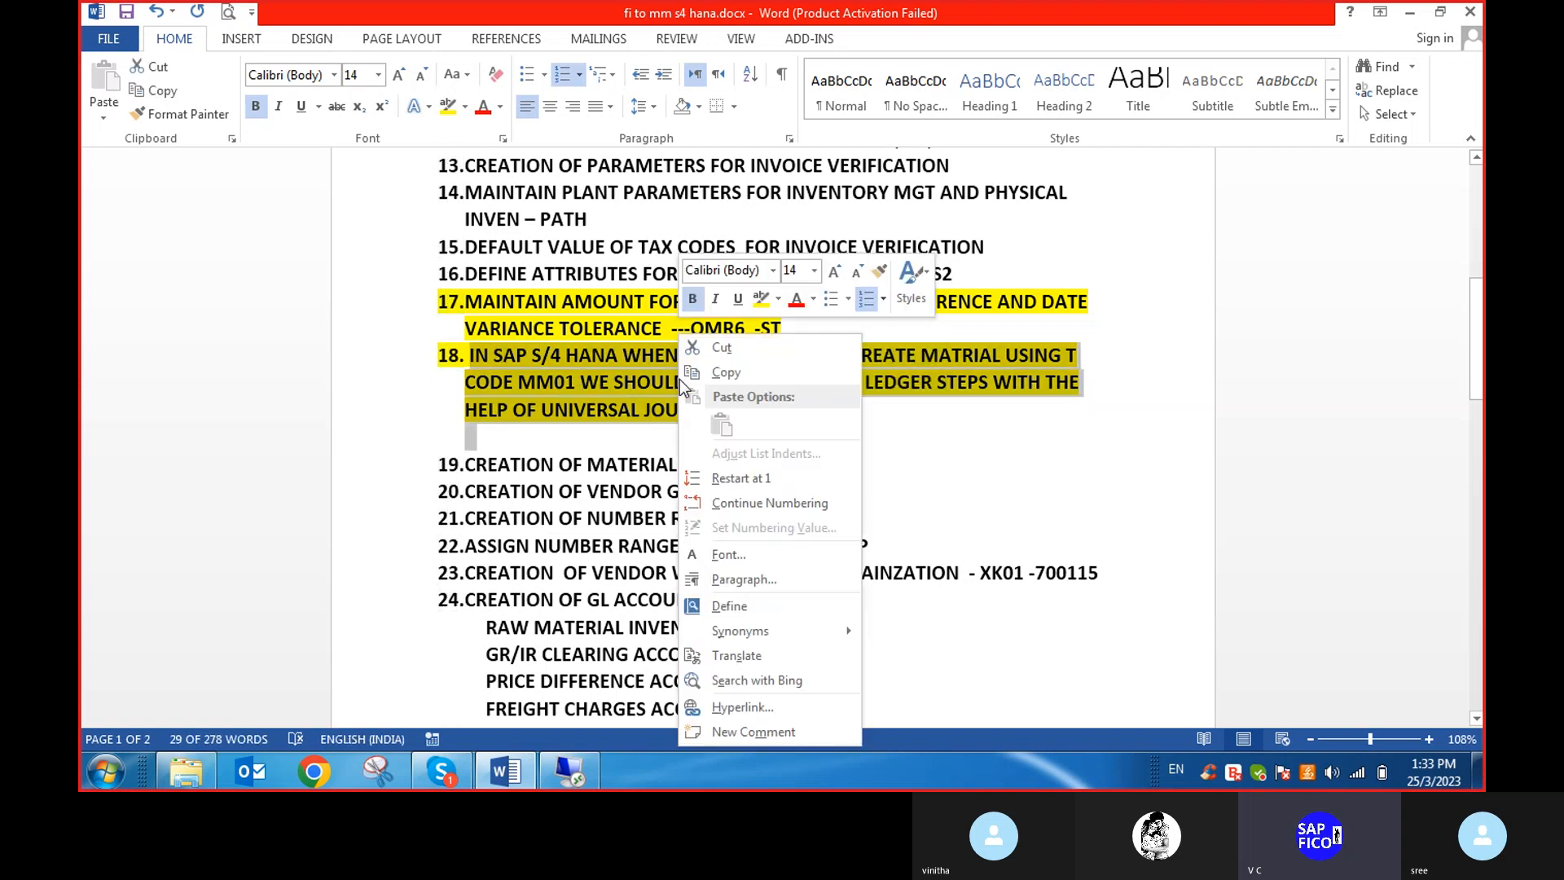
left_click(778, 299)
left_click(800, 417)
Insert another line directly below item 18 and begin sub-item 1 there with "USING T CODE OMX1 WE HAVE TO"
left_click(818, 411)
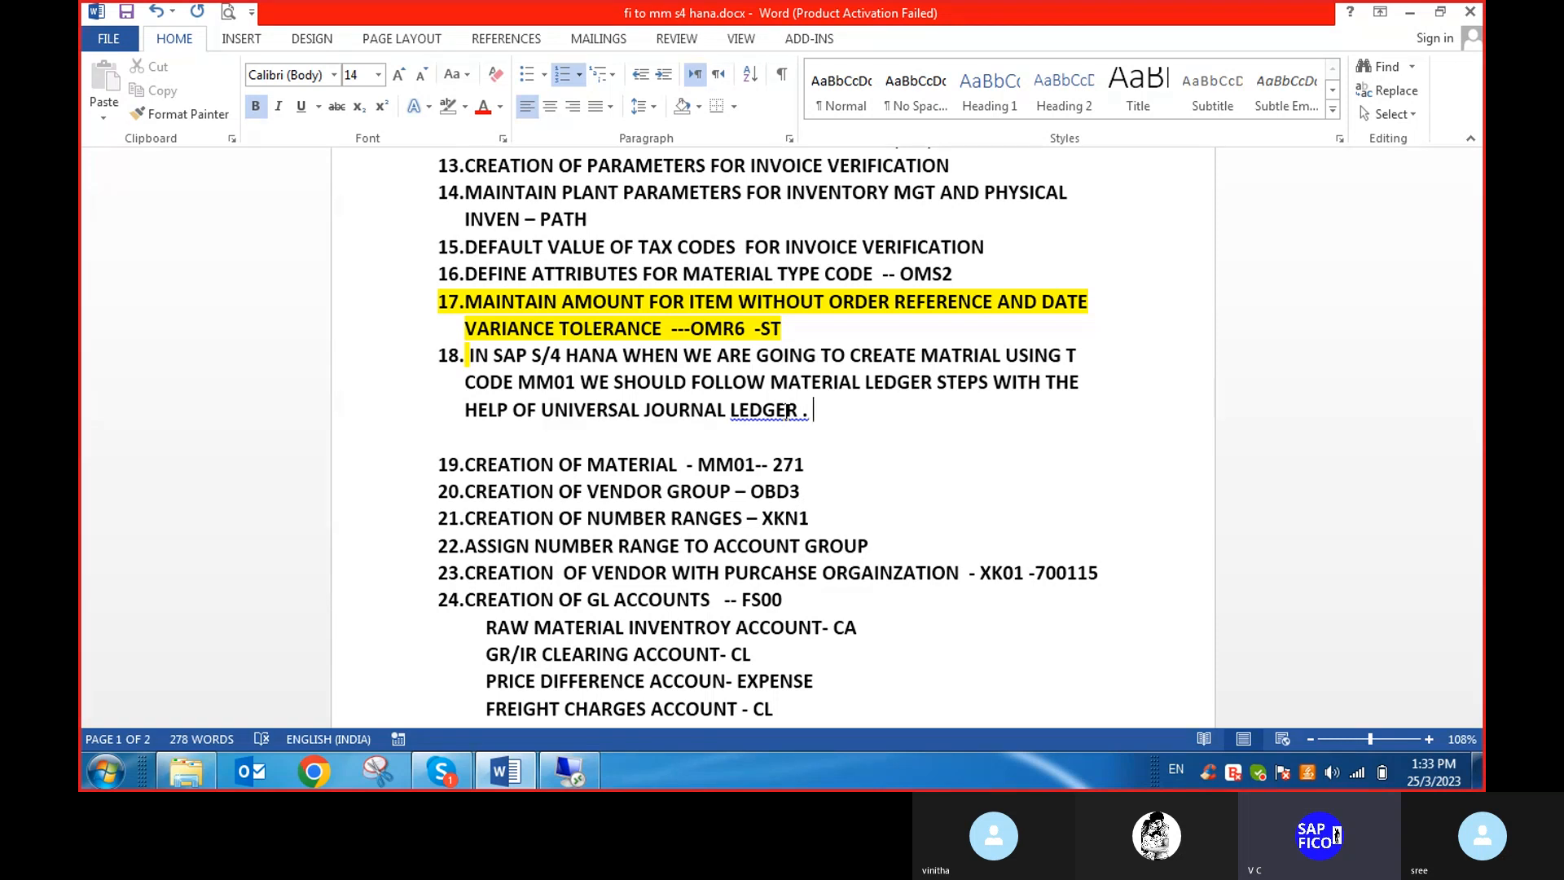
key("Return")
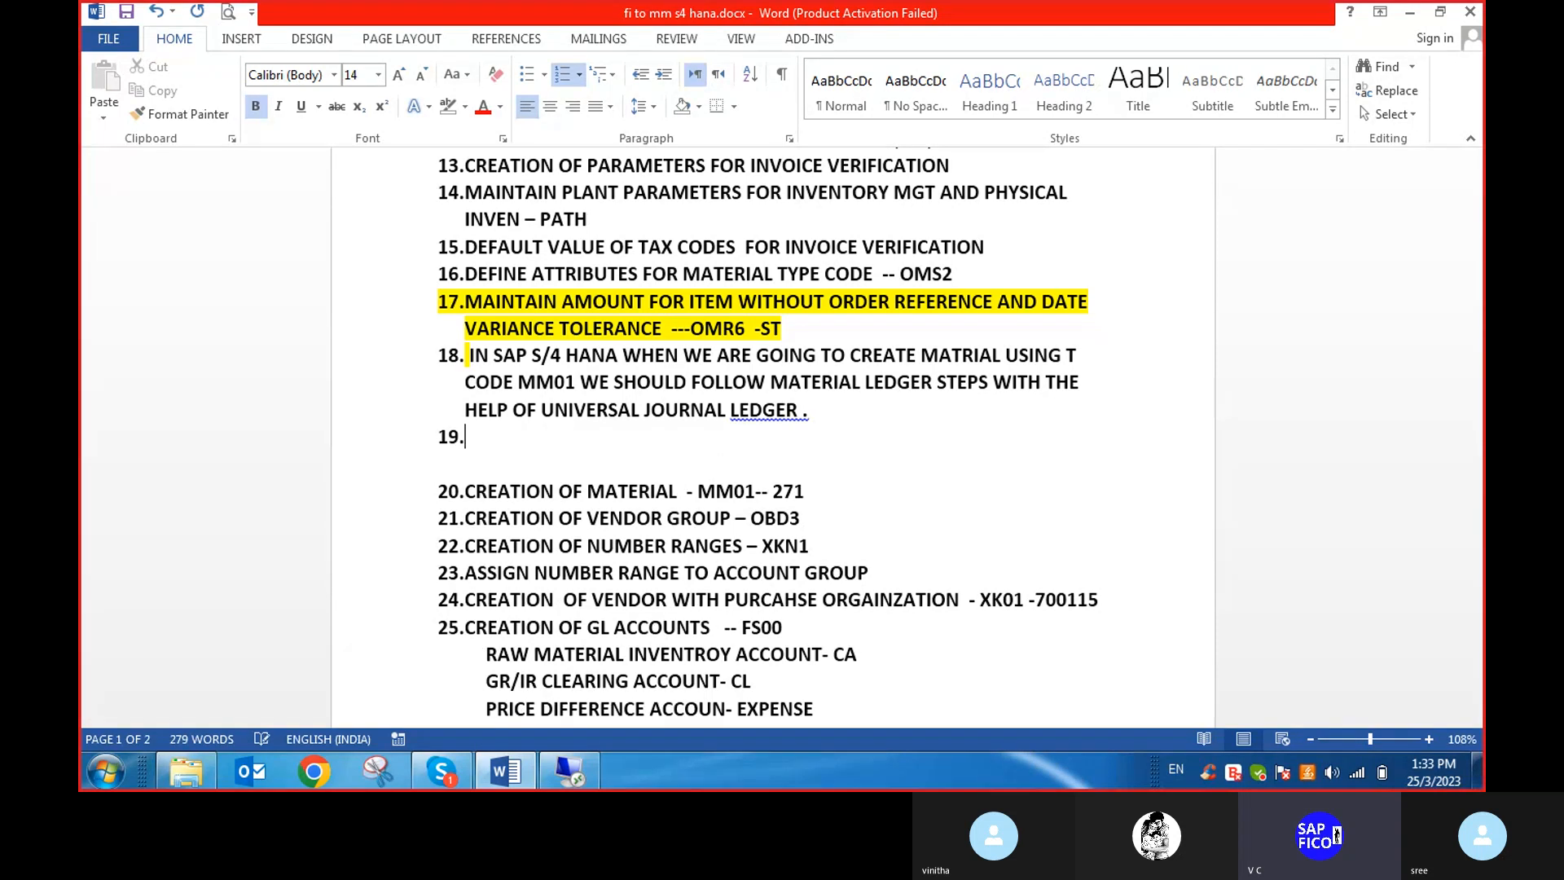
key("BackSpace")
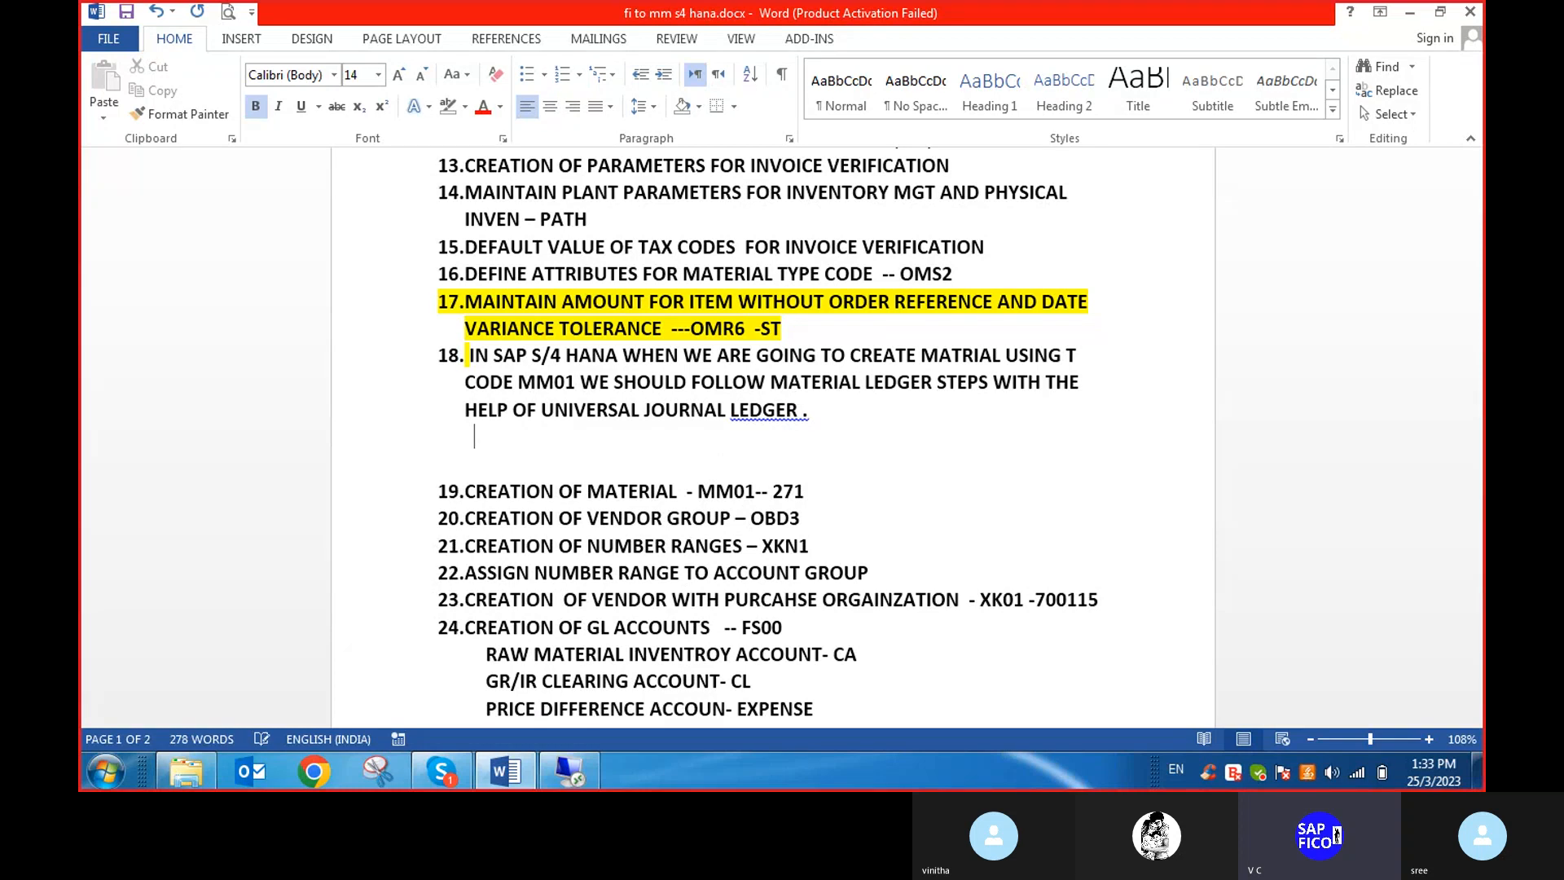
type("1. USING T ")
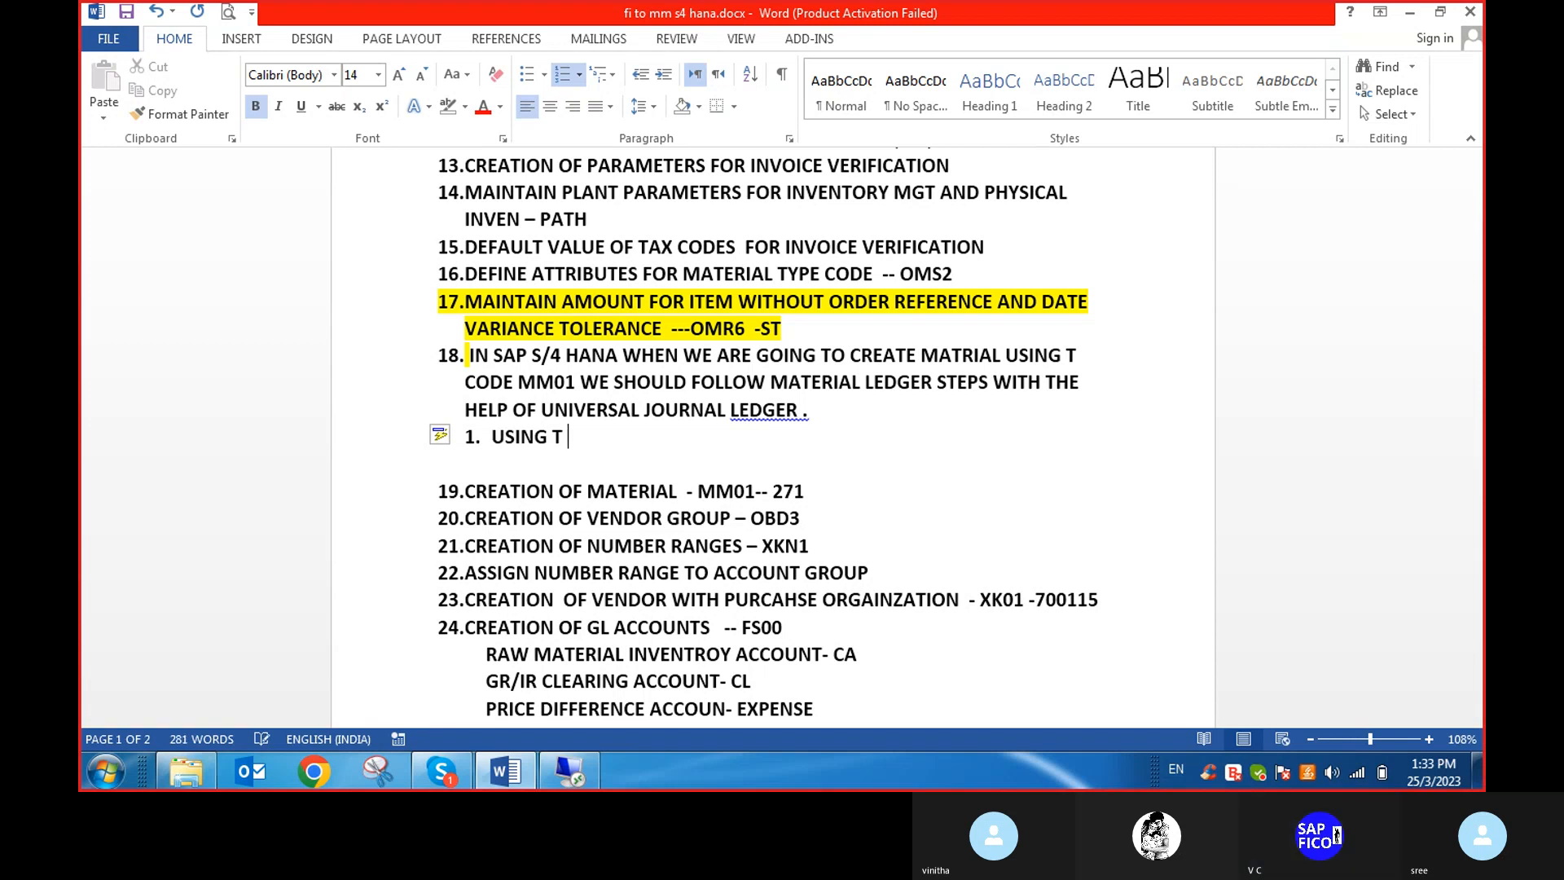
type("CODE O")
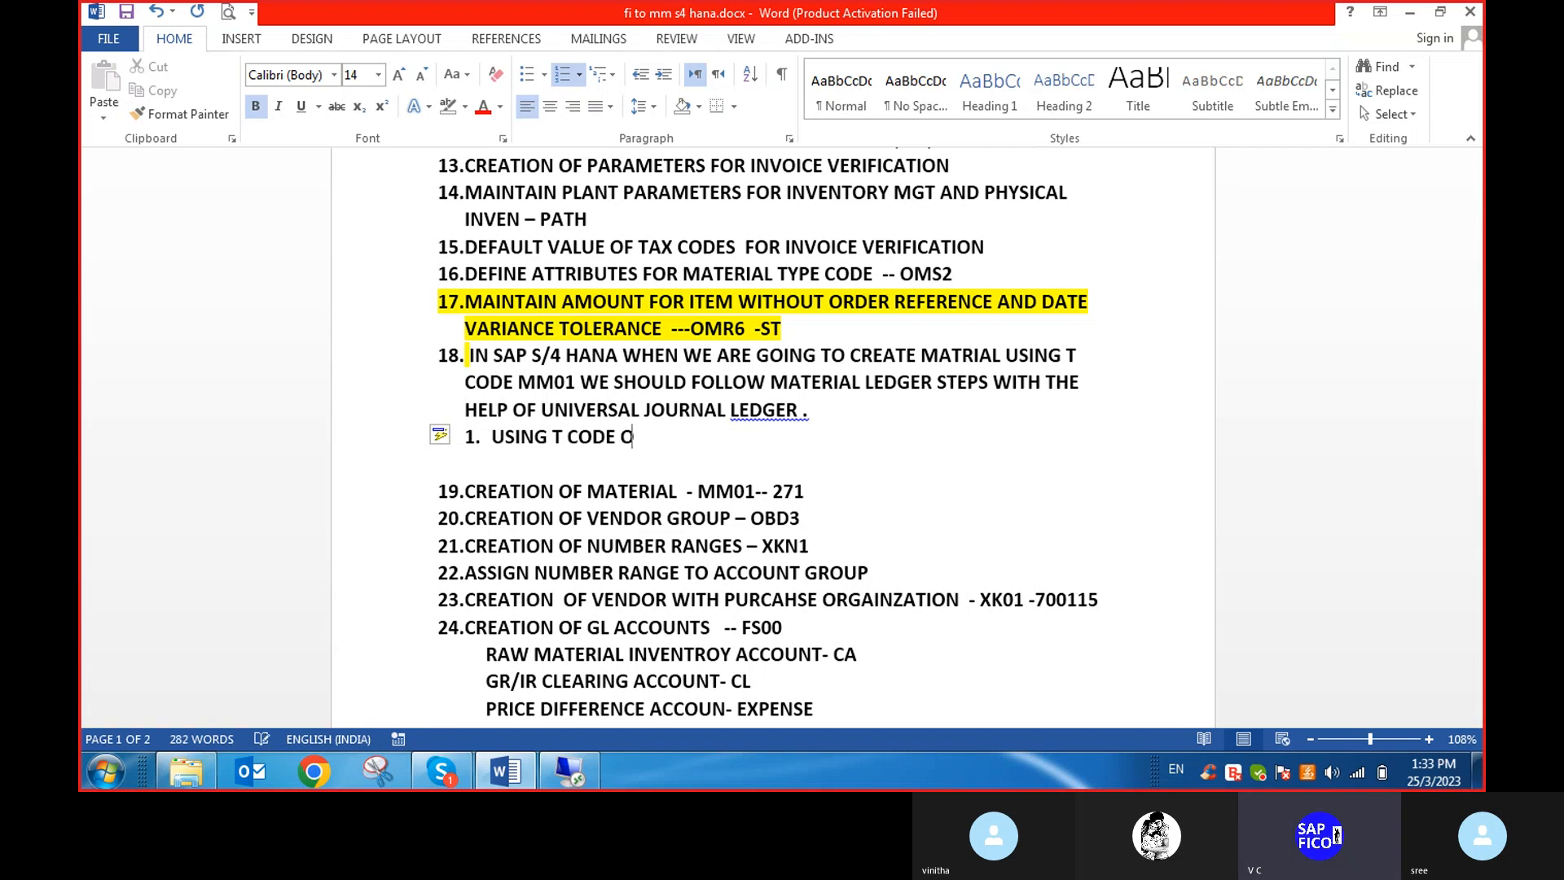
type("MS1")
key("BackSpace")
key("BackSpace")
type("X1 WE HAVE TO")
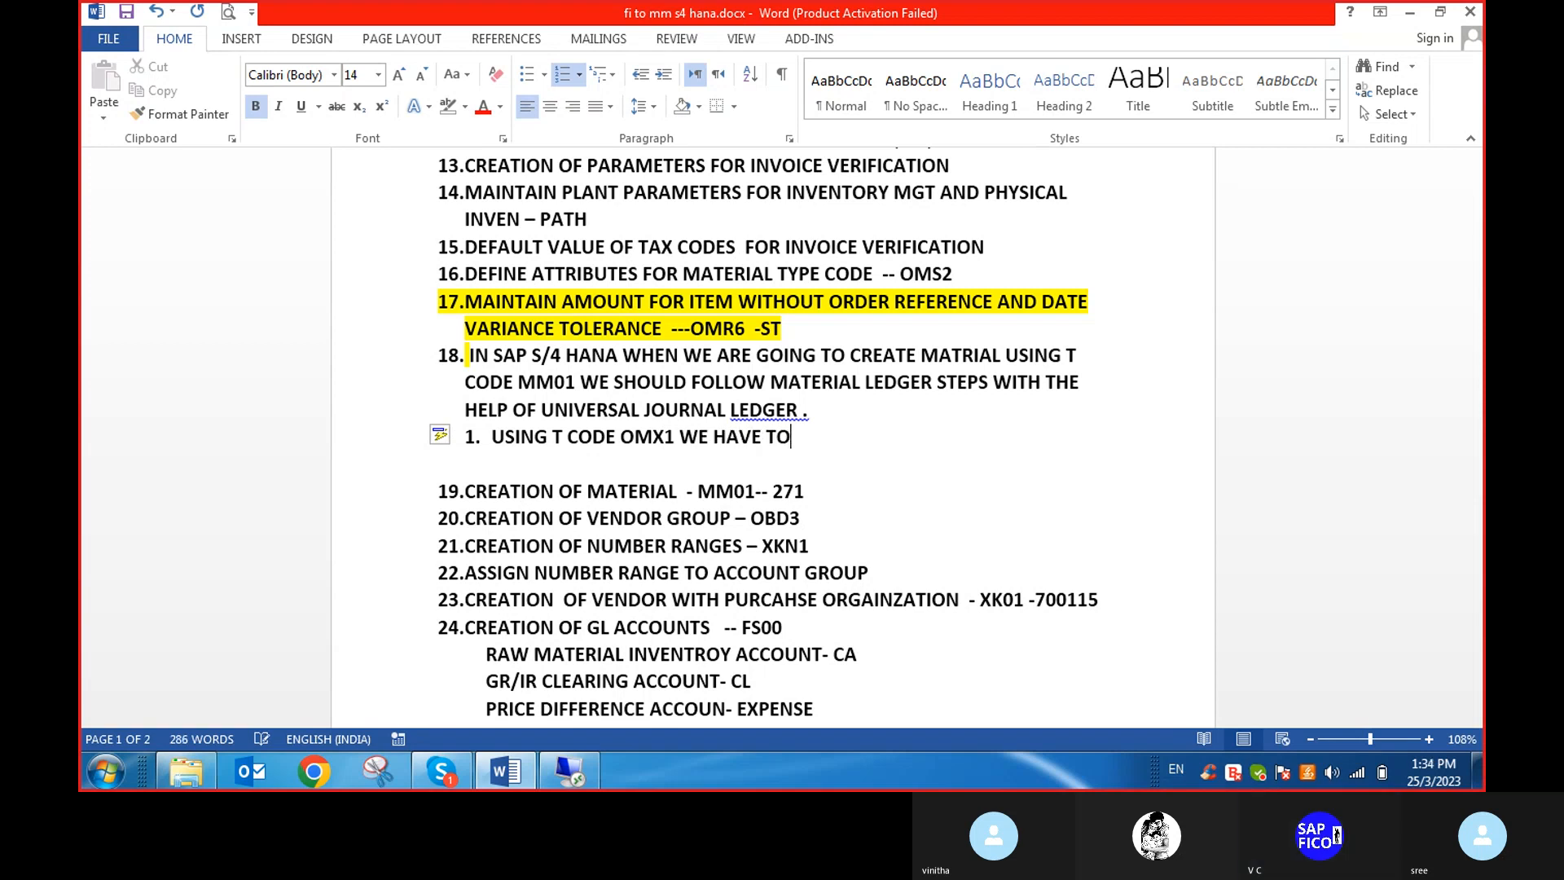
Complete sub-item 1 with "ACTIVATE THE MATERIAL STATUS OF THE LEDGER."
type(" ACTIVATE ")
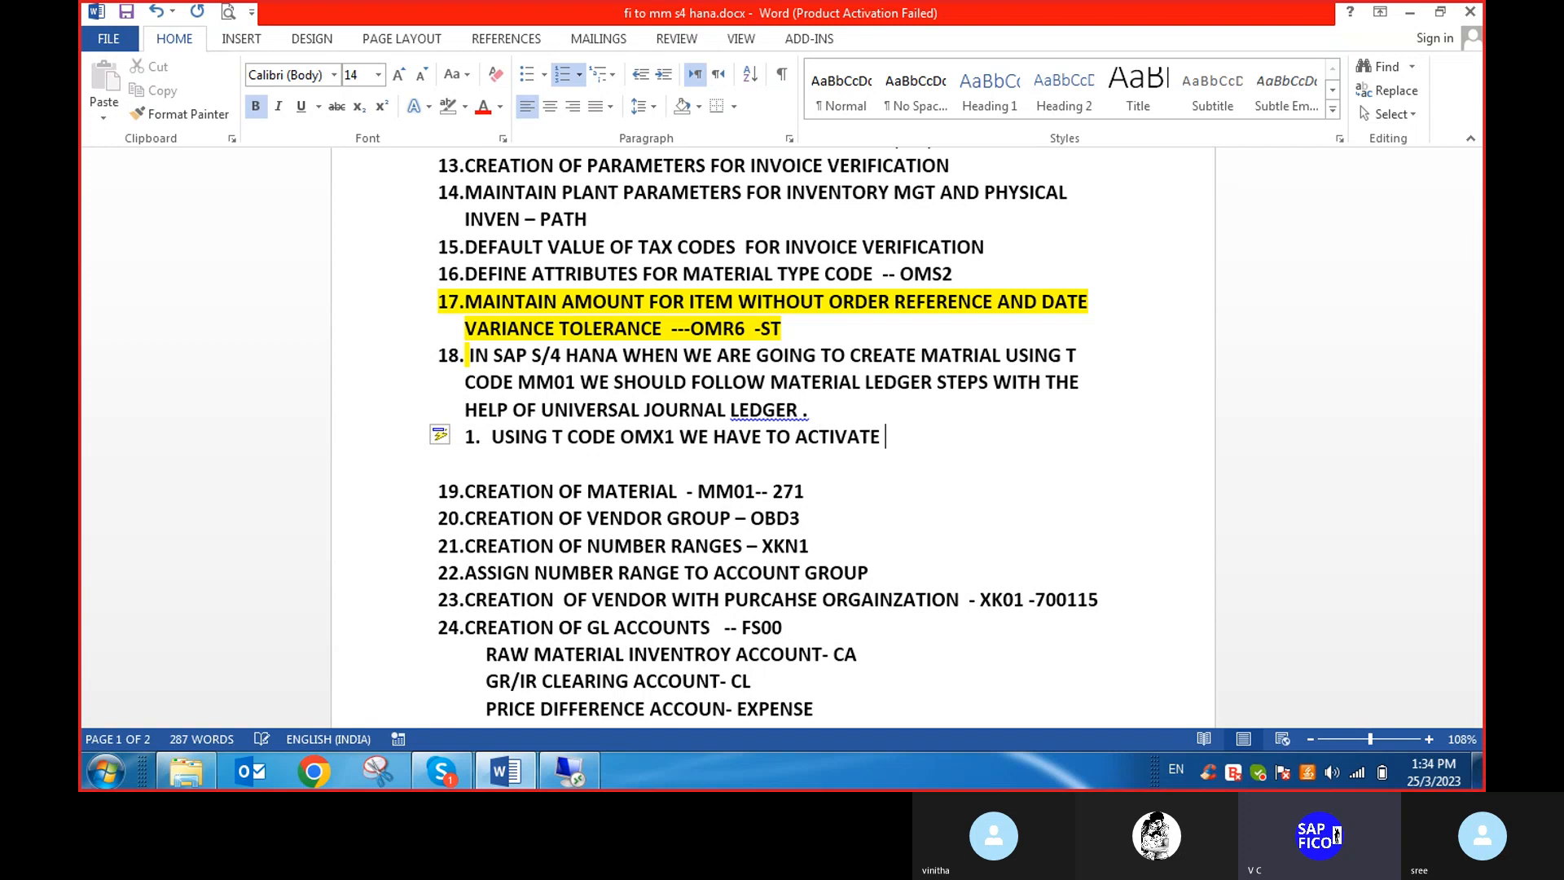
type("THE MATERI")
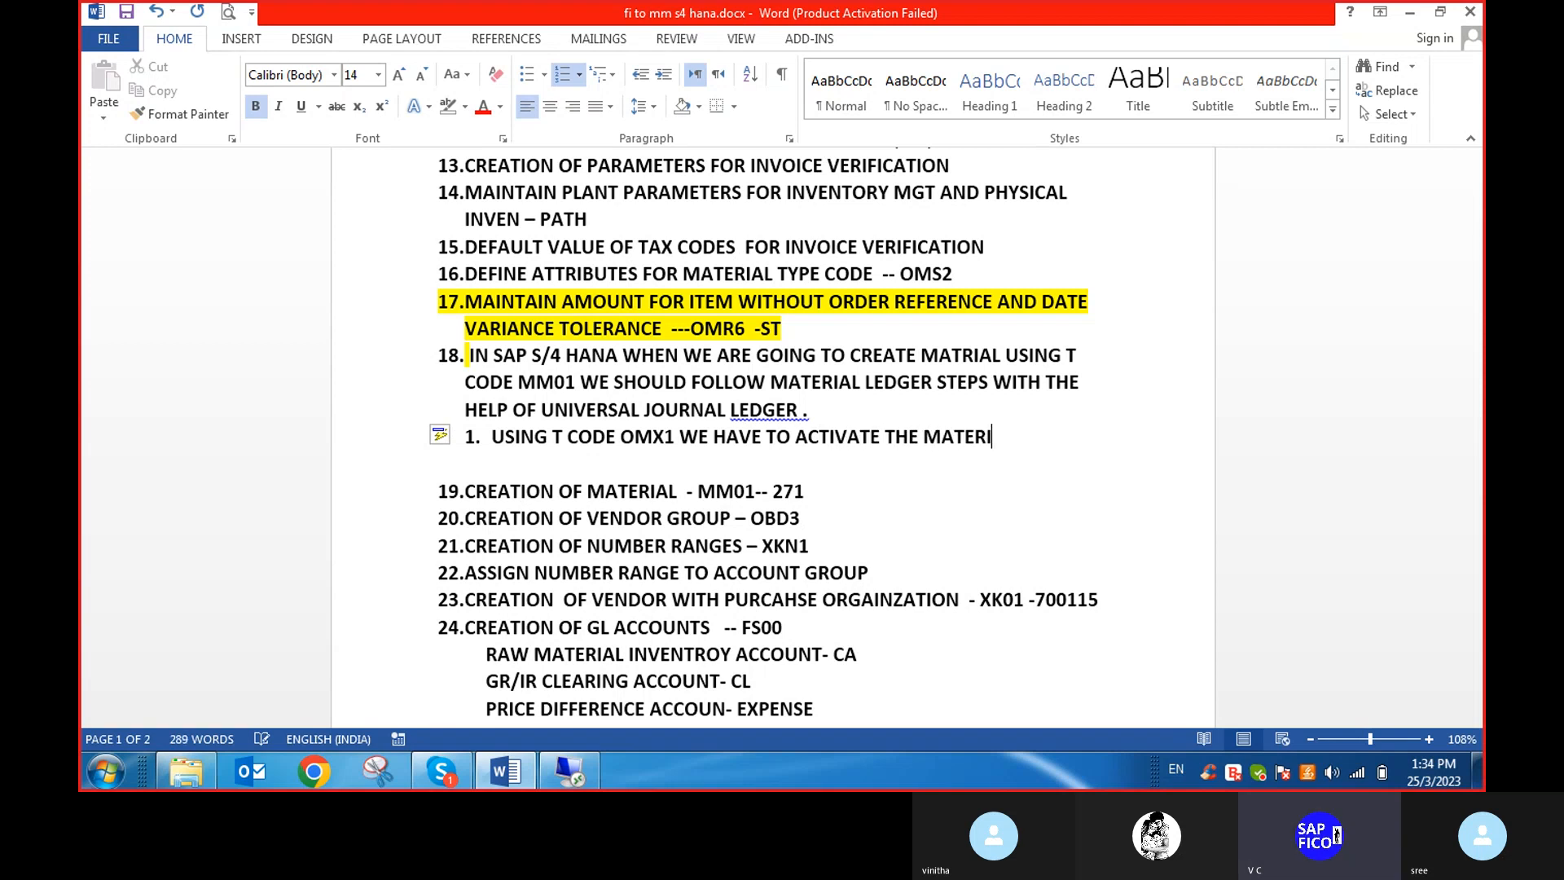
type("AL STATUS OF THE ")
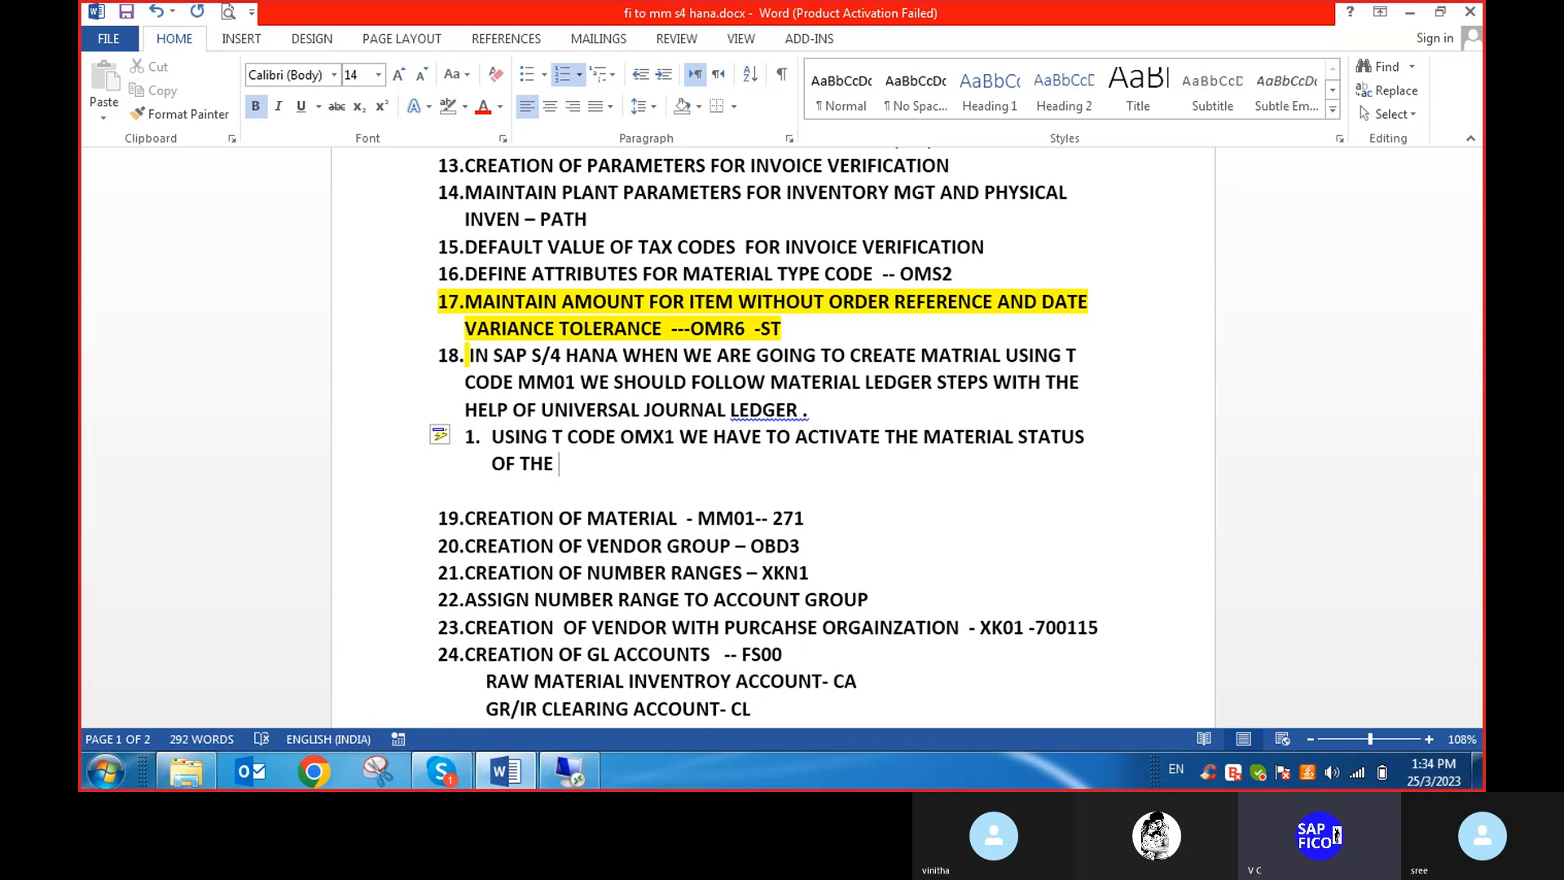
type("LEDGER.")
Add sub-item 2 below the OMX1 line, beginning with "USING TCODE OMX2 WE HAVE TO DEFINE THE MATERIAL LEDGER TPE"
key("Return")
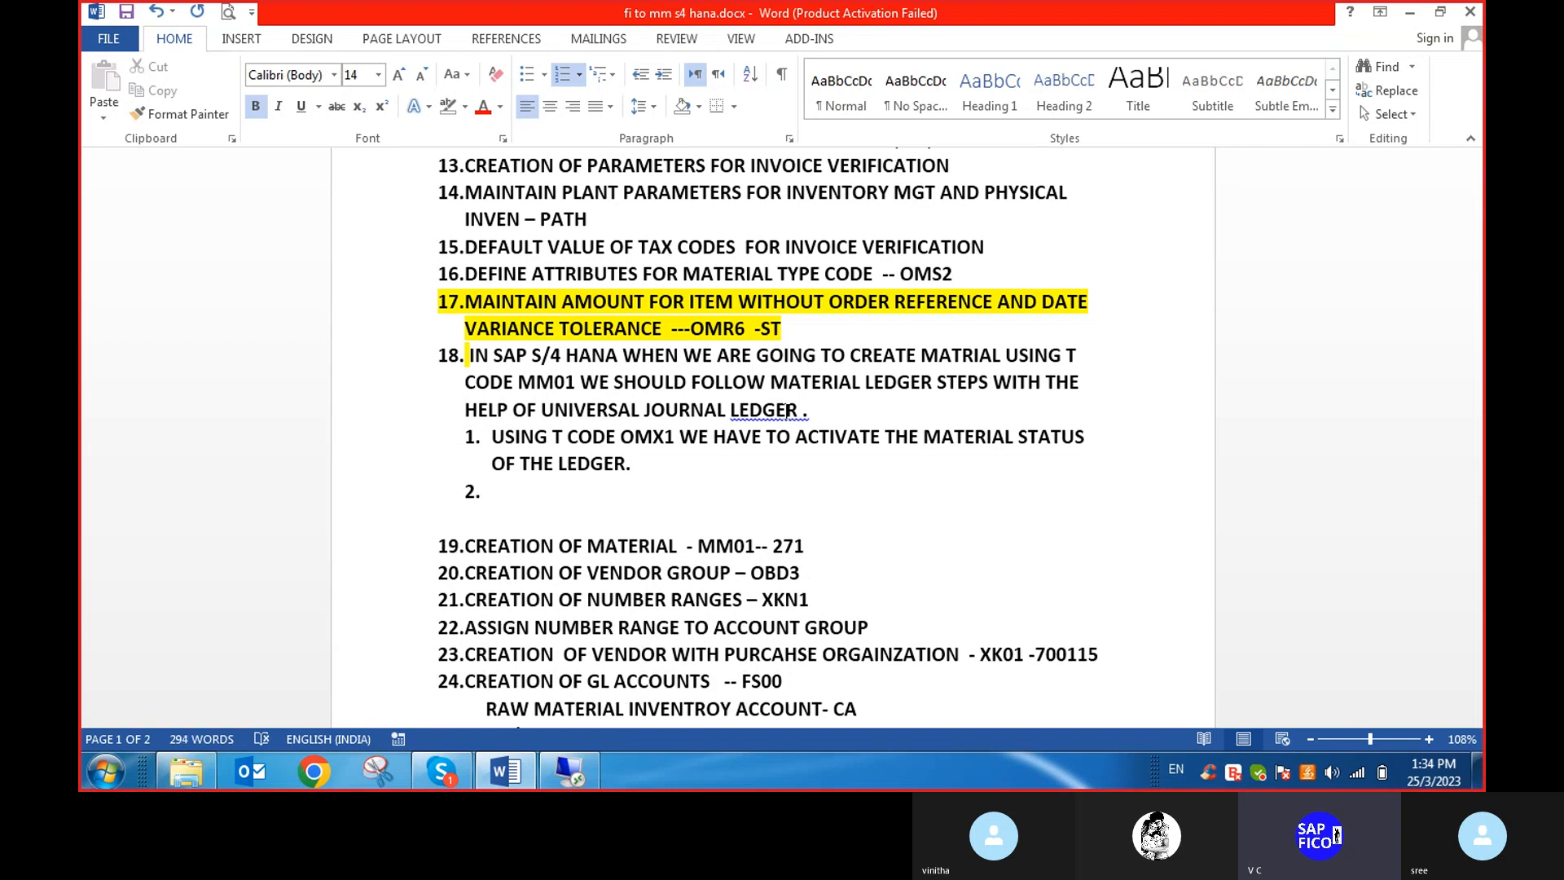
type("USING TCODE O")
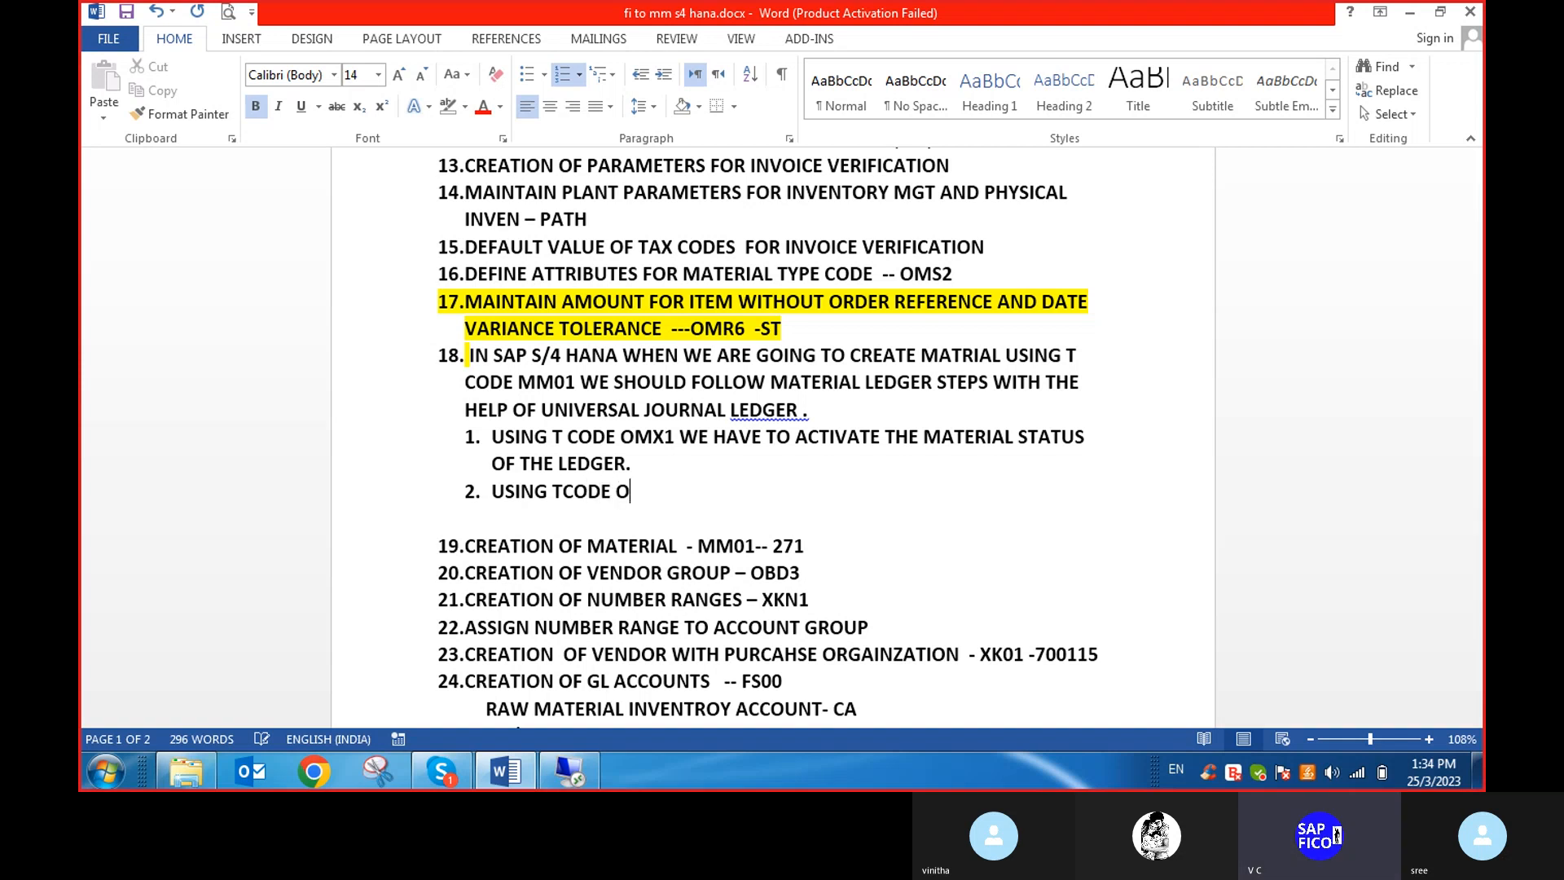
type("MX2")
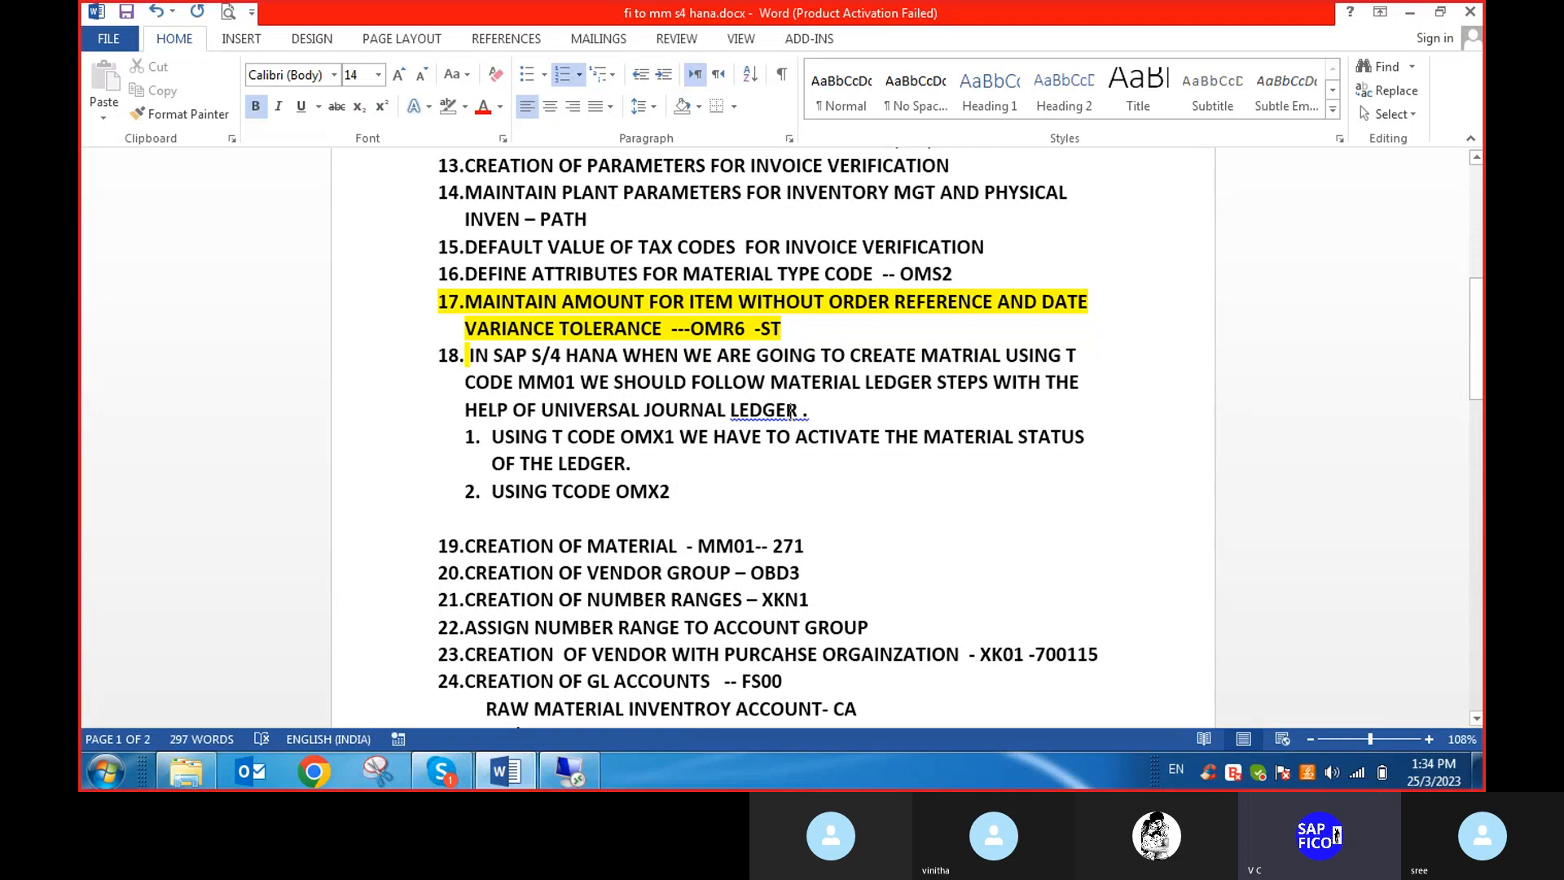
type("WE ")
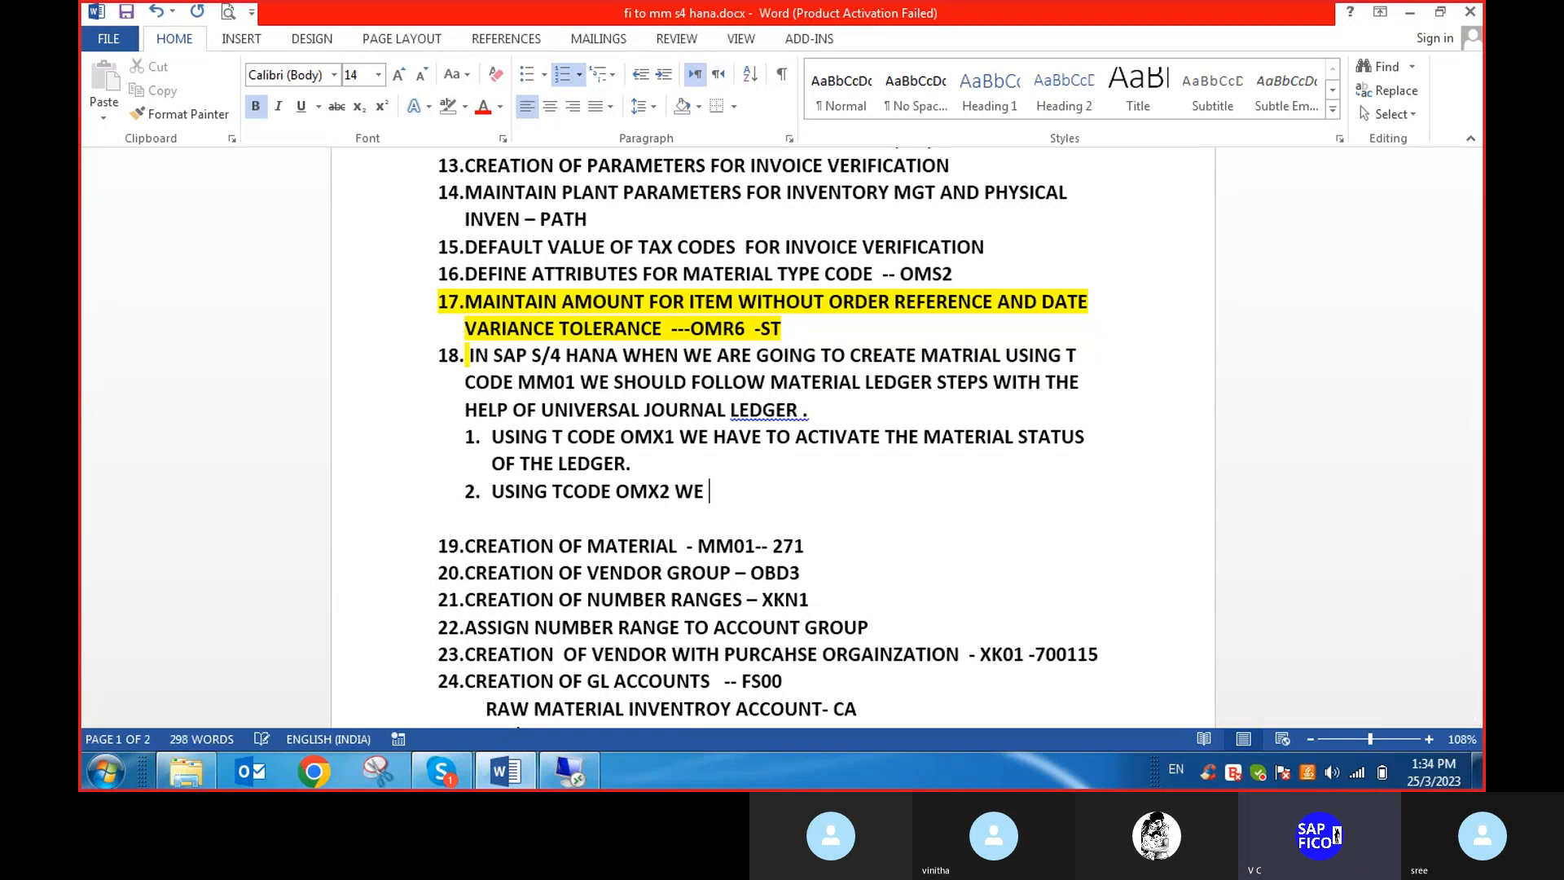
type("HAVE TO DEF")
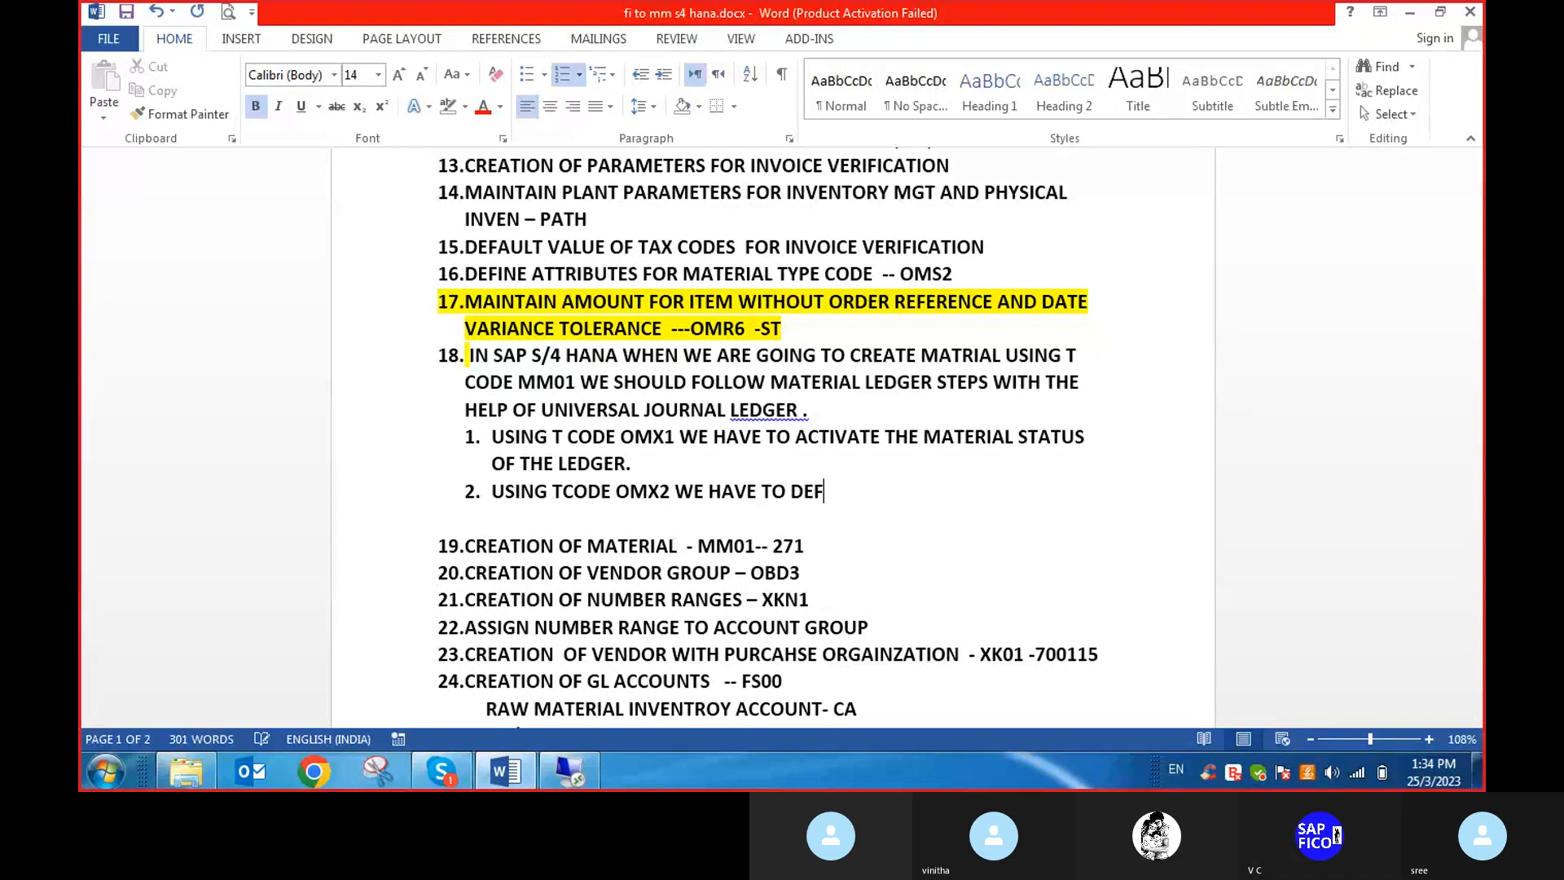
type("INE THE MATE")
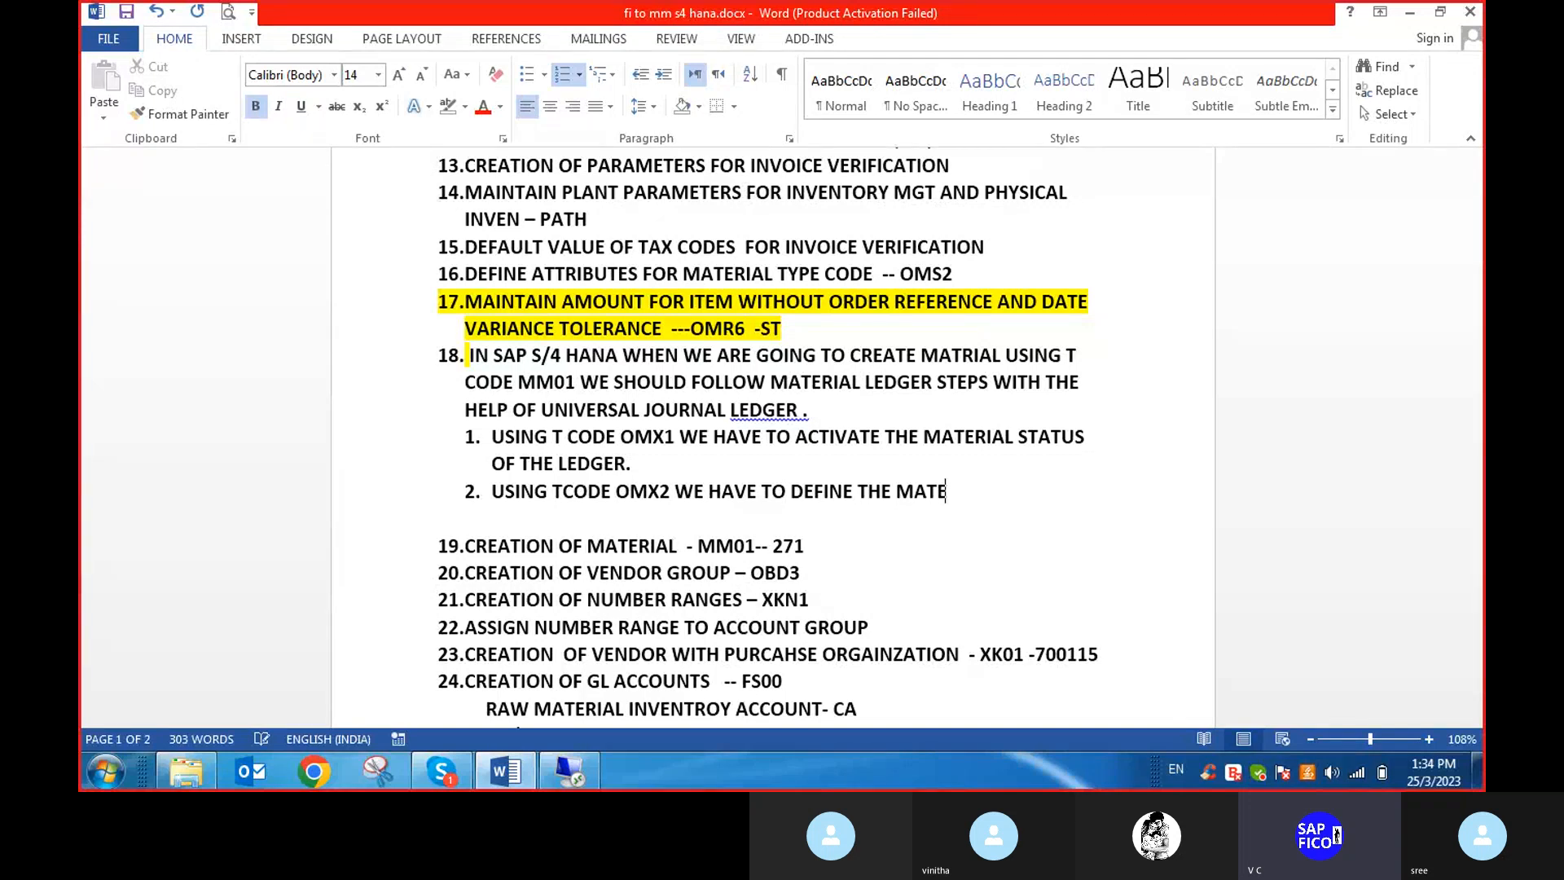
type("RIAL LEDGE")
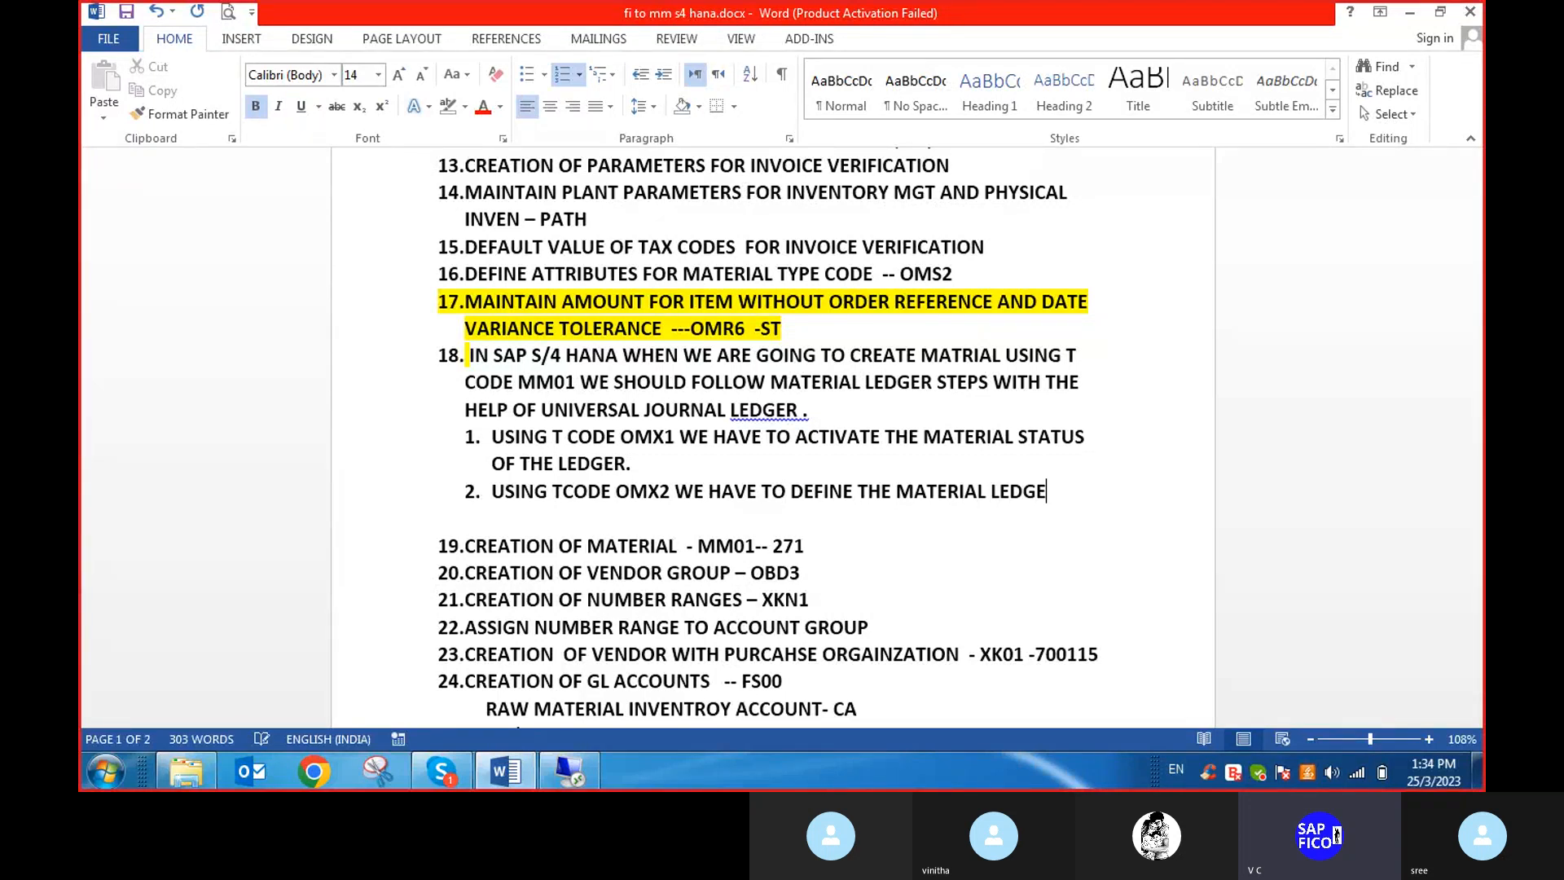
type("R TPE A")
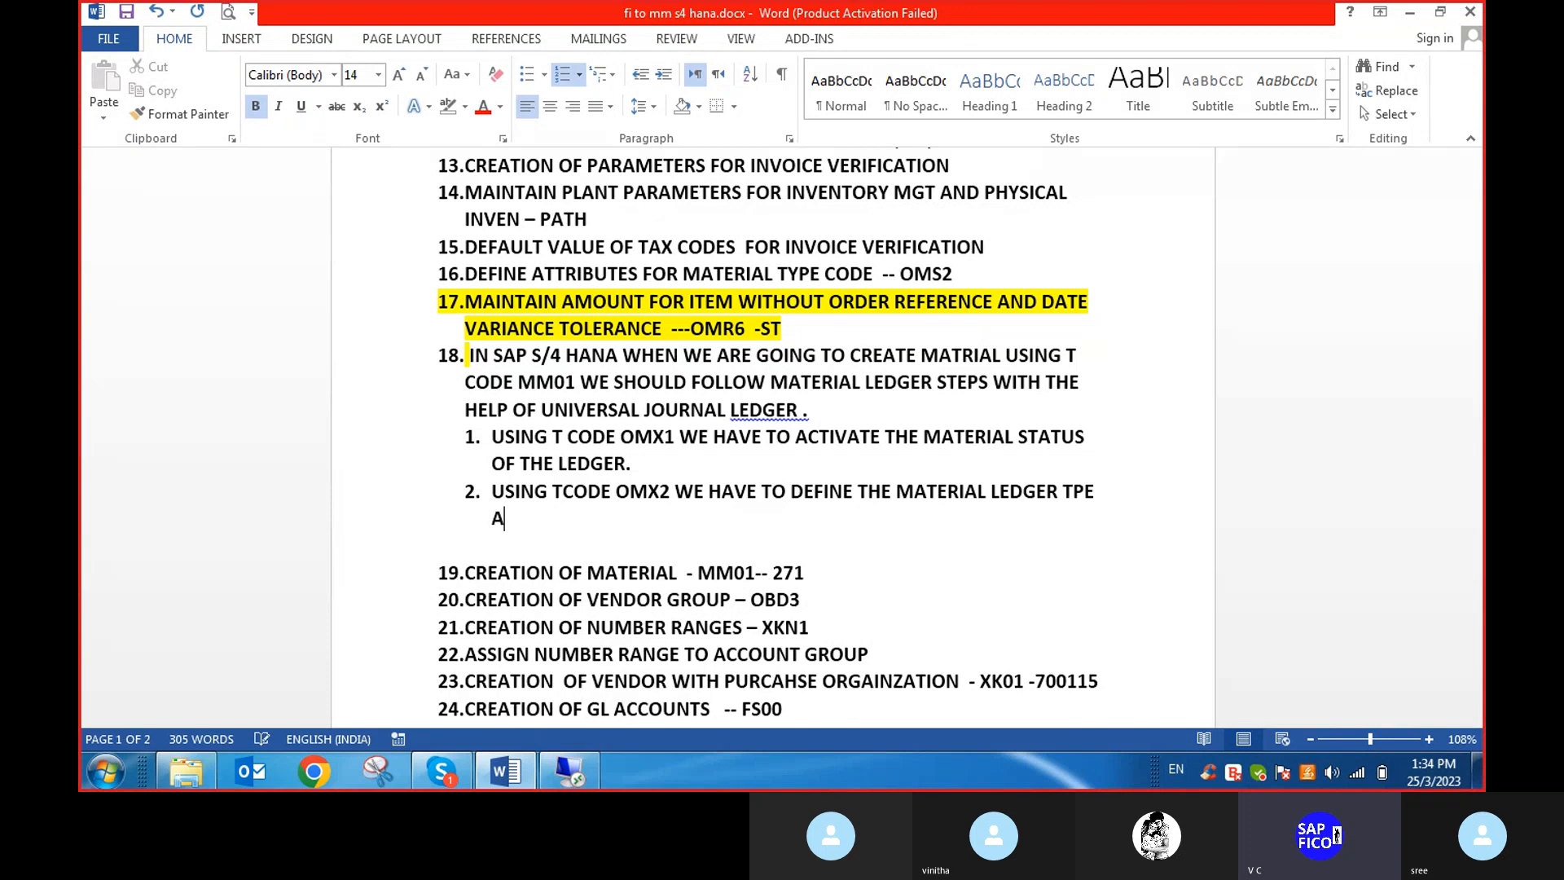
Complete sub-item 2 with "AND THEIR INDIUAL CHARACTERISTIC"
type("ND THEIR INDIU")
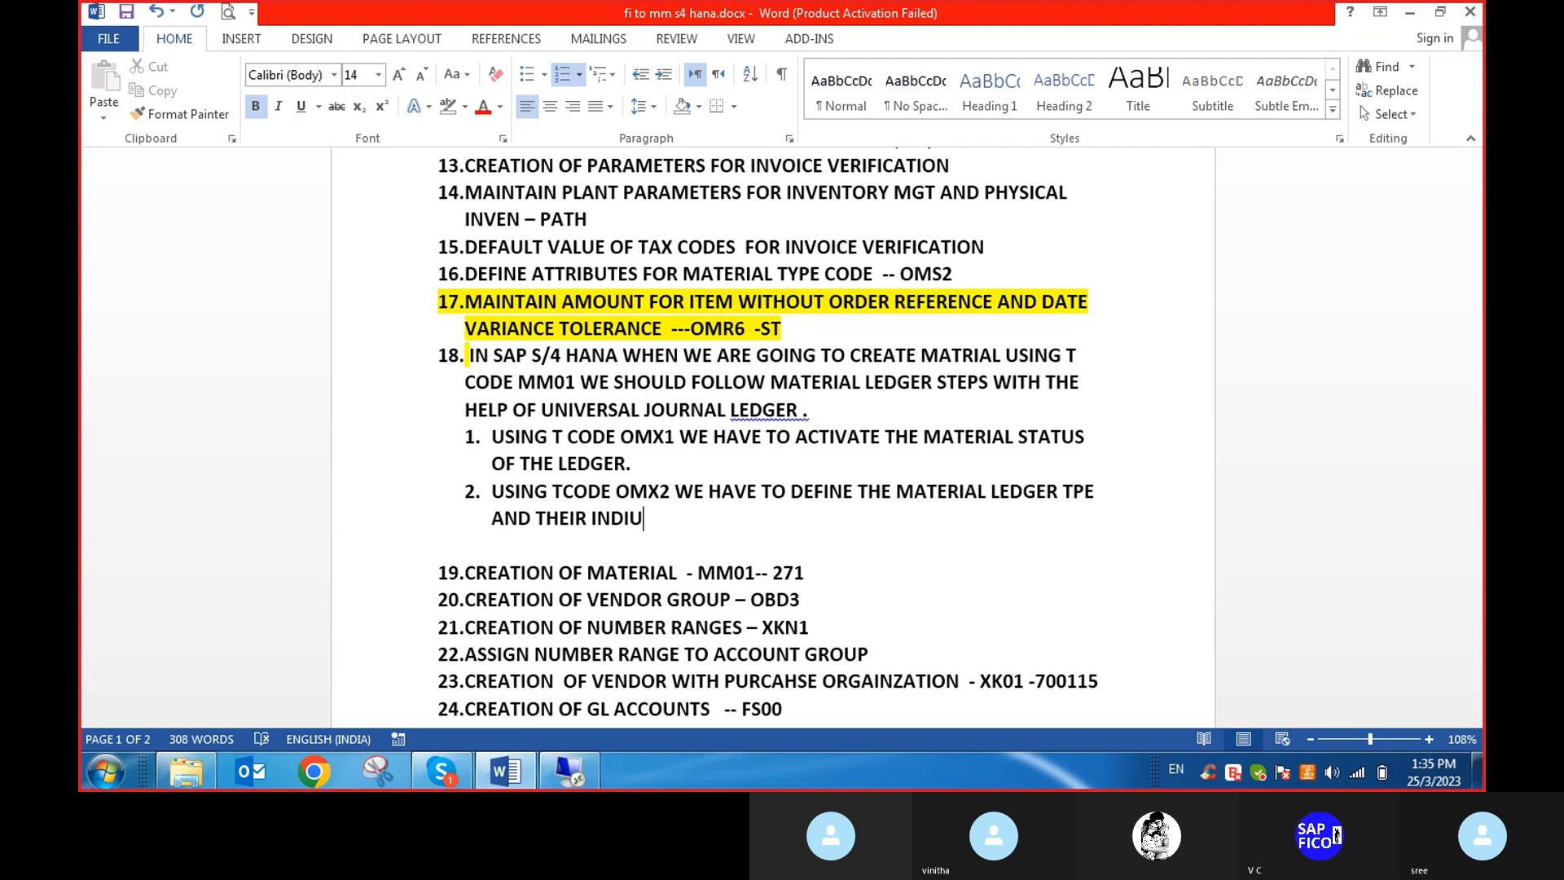
key("BackSpace")
type("UAL CAH")
key("BackSpace")
key("BackSpace")
type("HARACTERI")
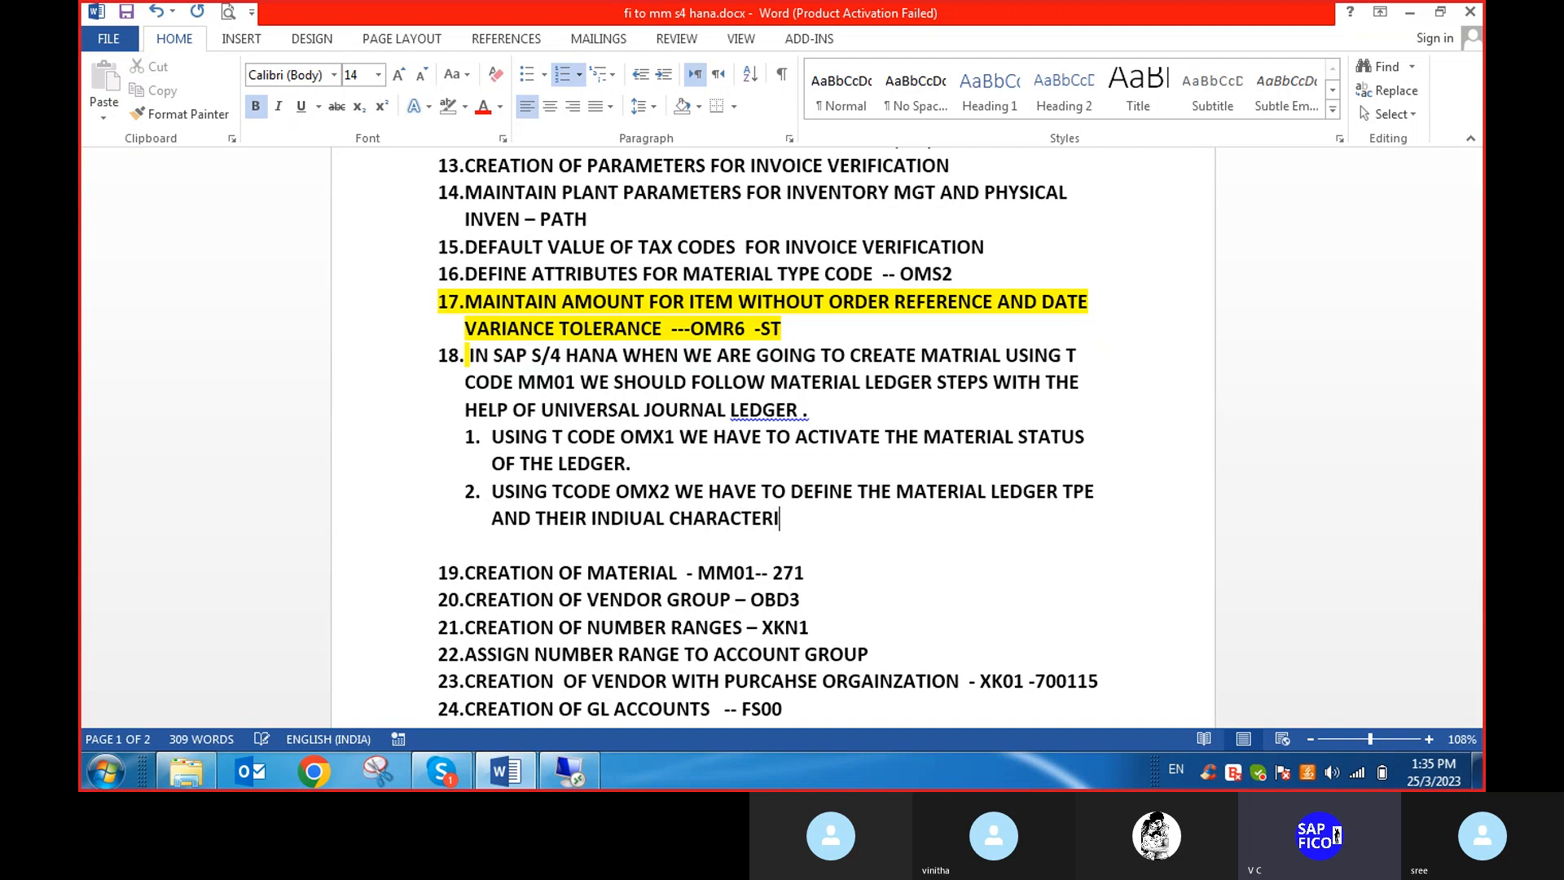
type("STIC")
Add sub-item 3 reading "USING TCODE OMS3 WE HAVE TO ASSIGN OUR OWN VALUATION ARE MATERIAL LEDGER TYPE"
key("Return")
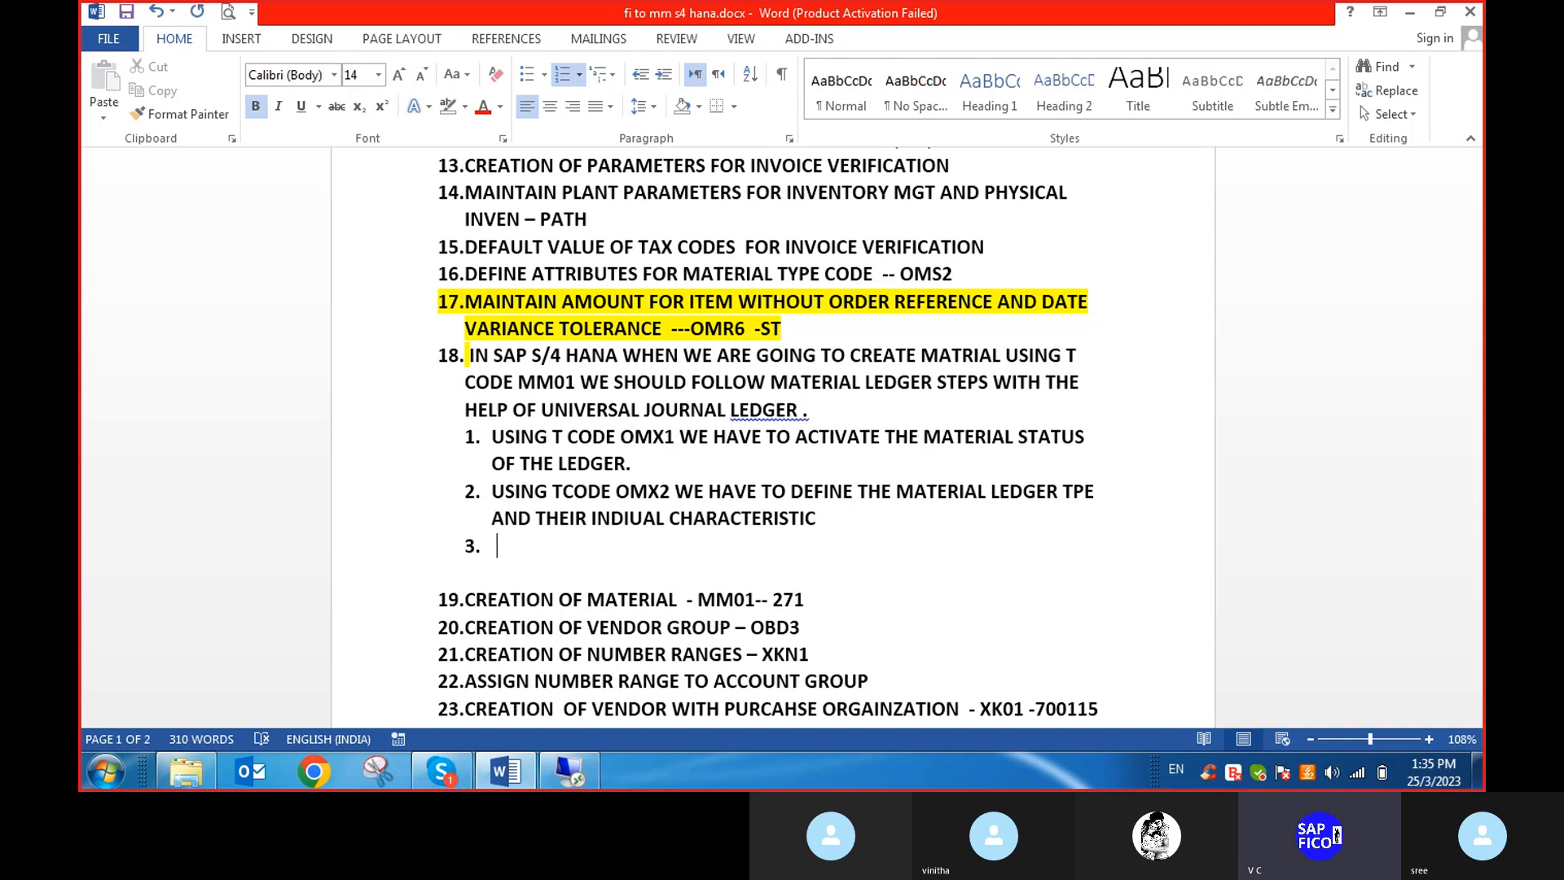
type("USING TCODE O")
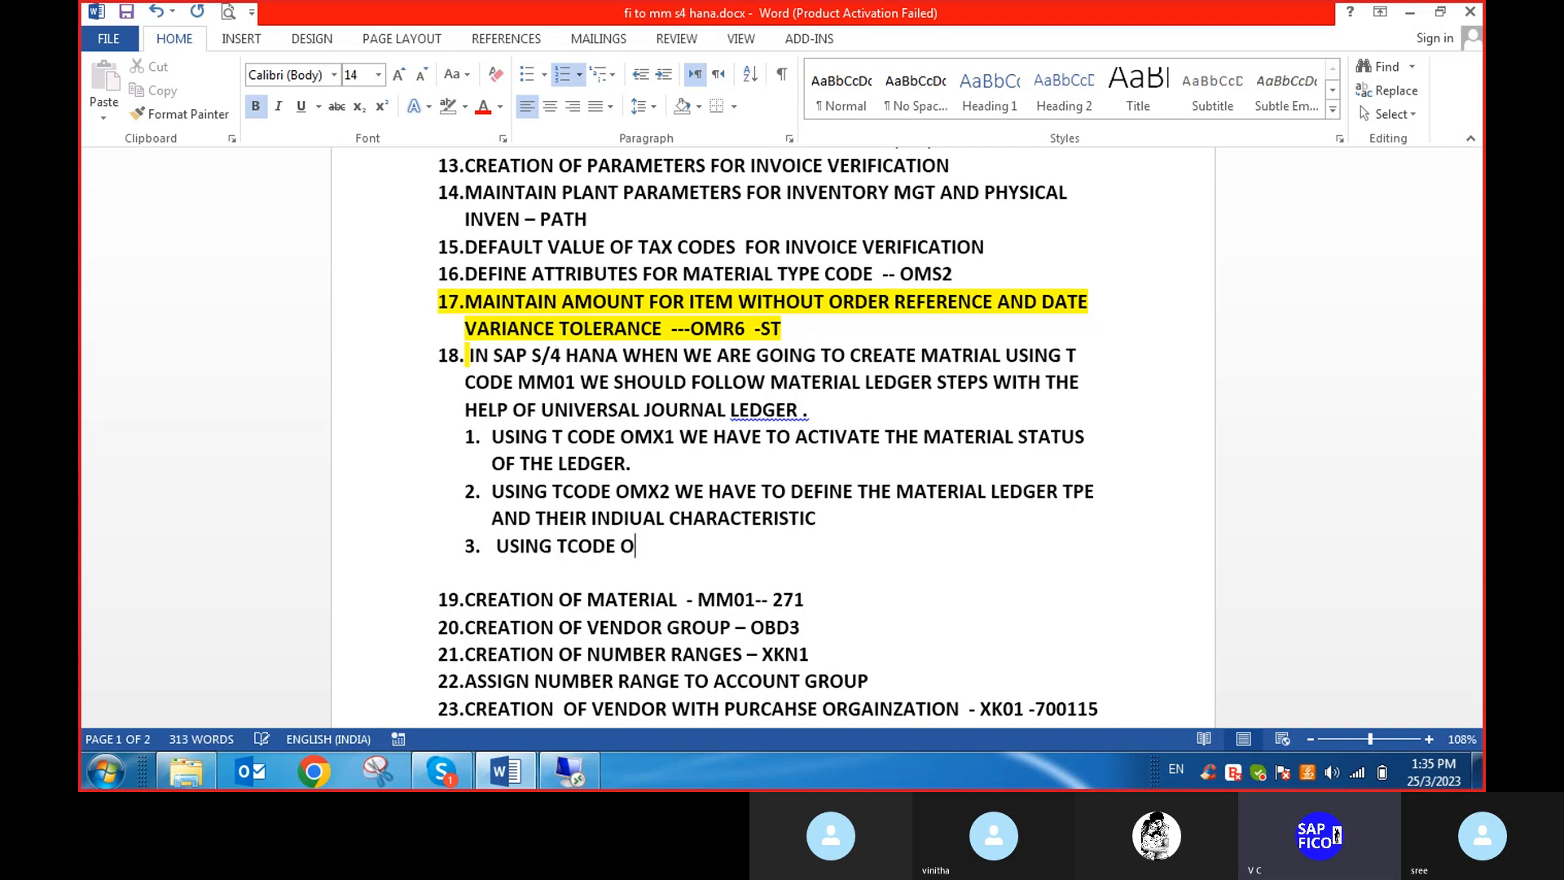
type("MS3")
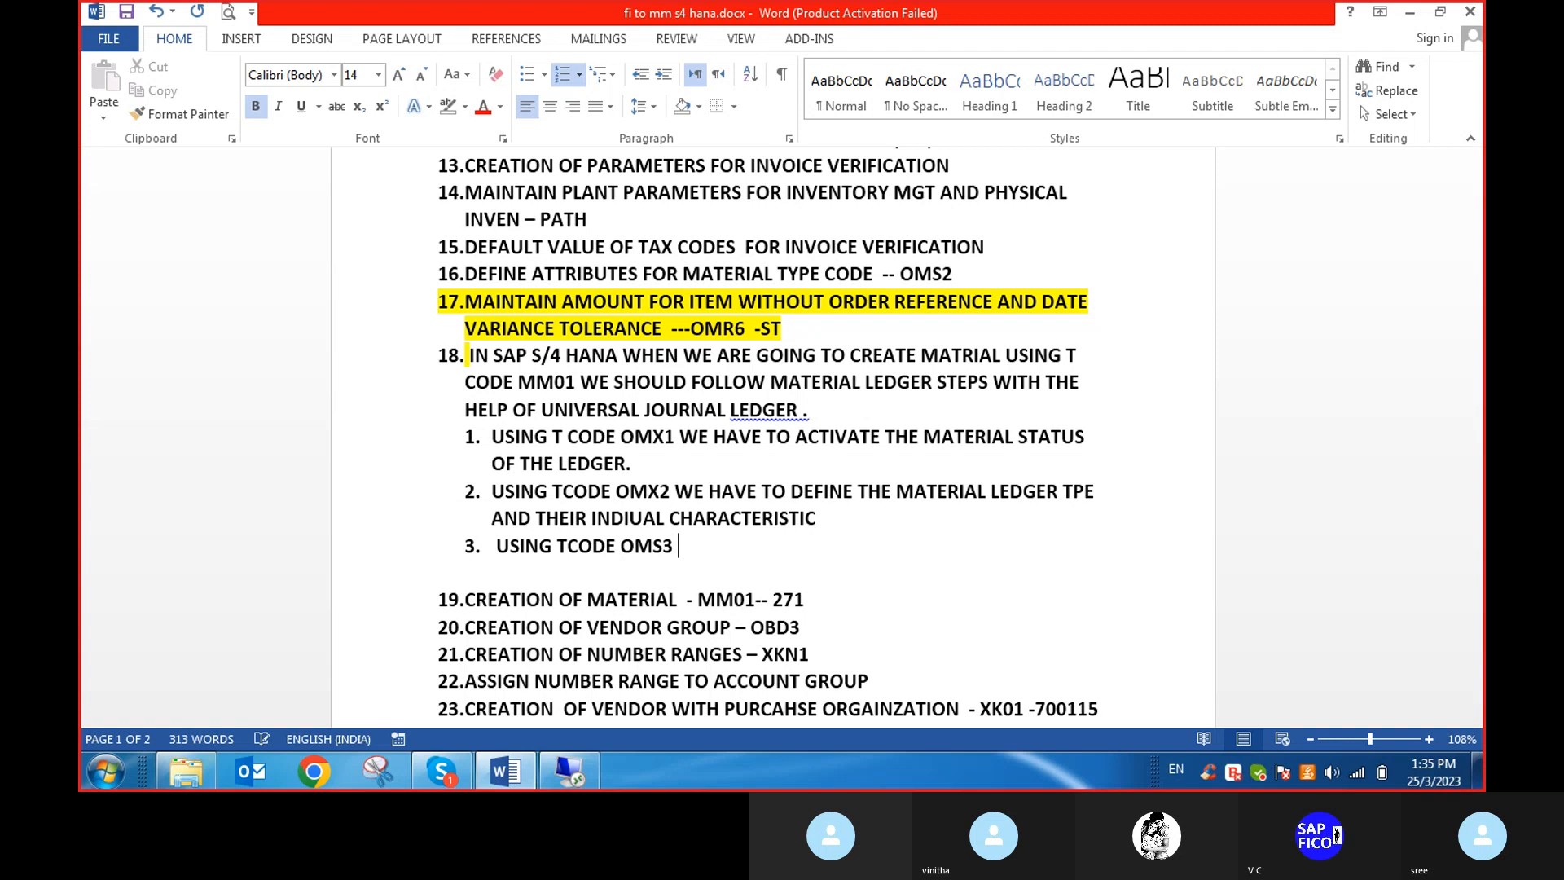
type("WE HAVE TO ASSIGN")
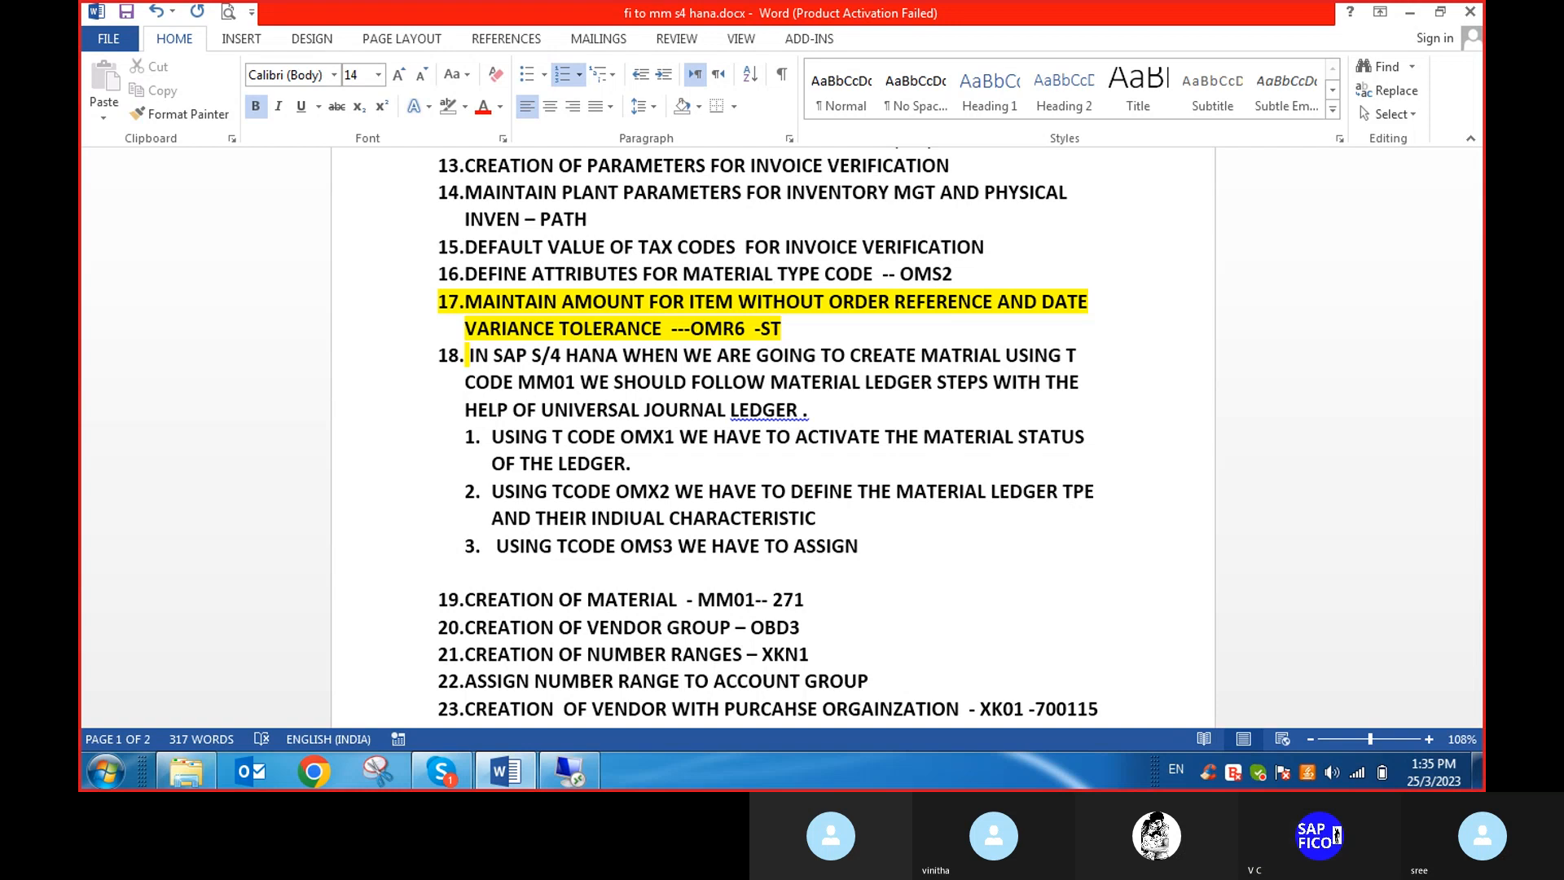
type("OUR ")
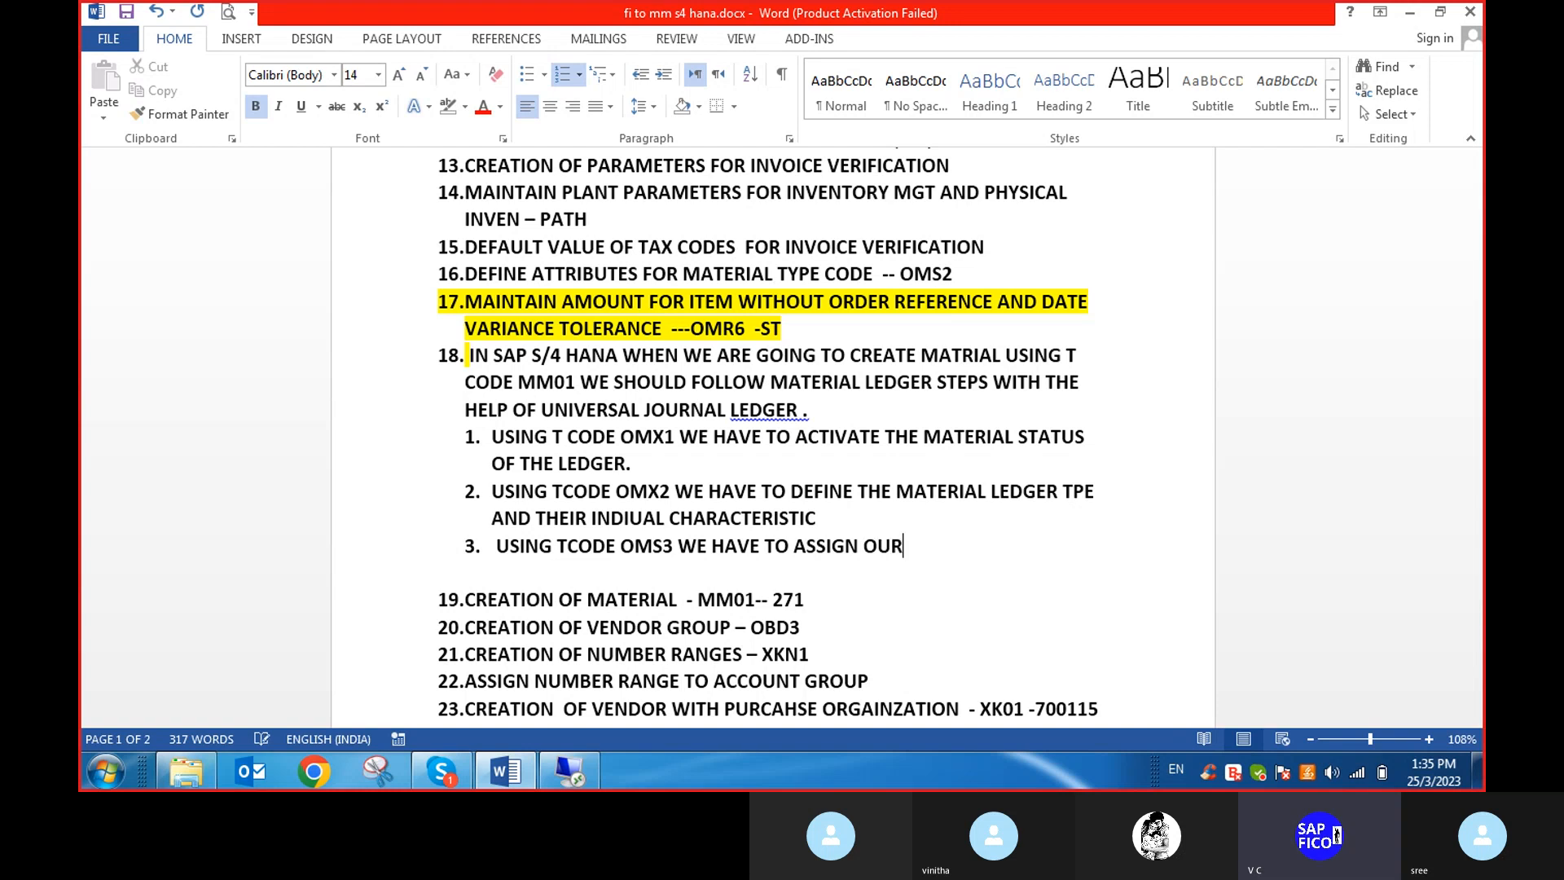
type("OWN VALUATION ")
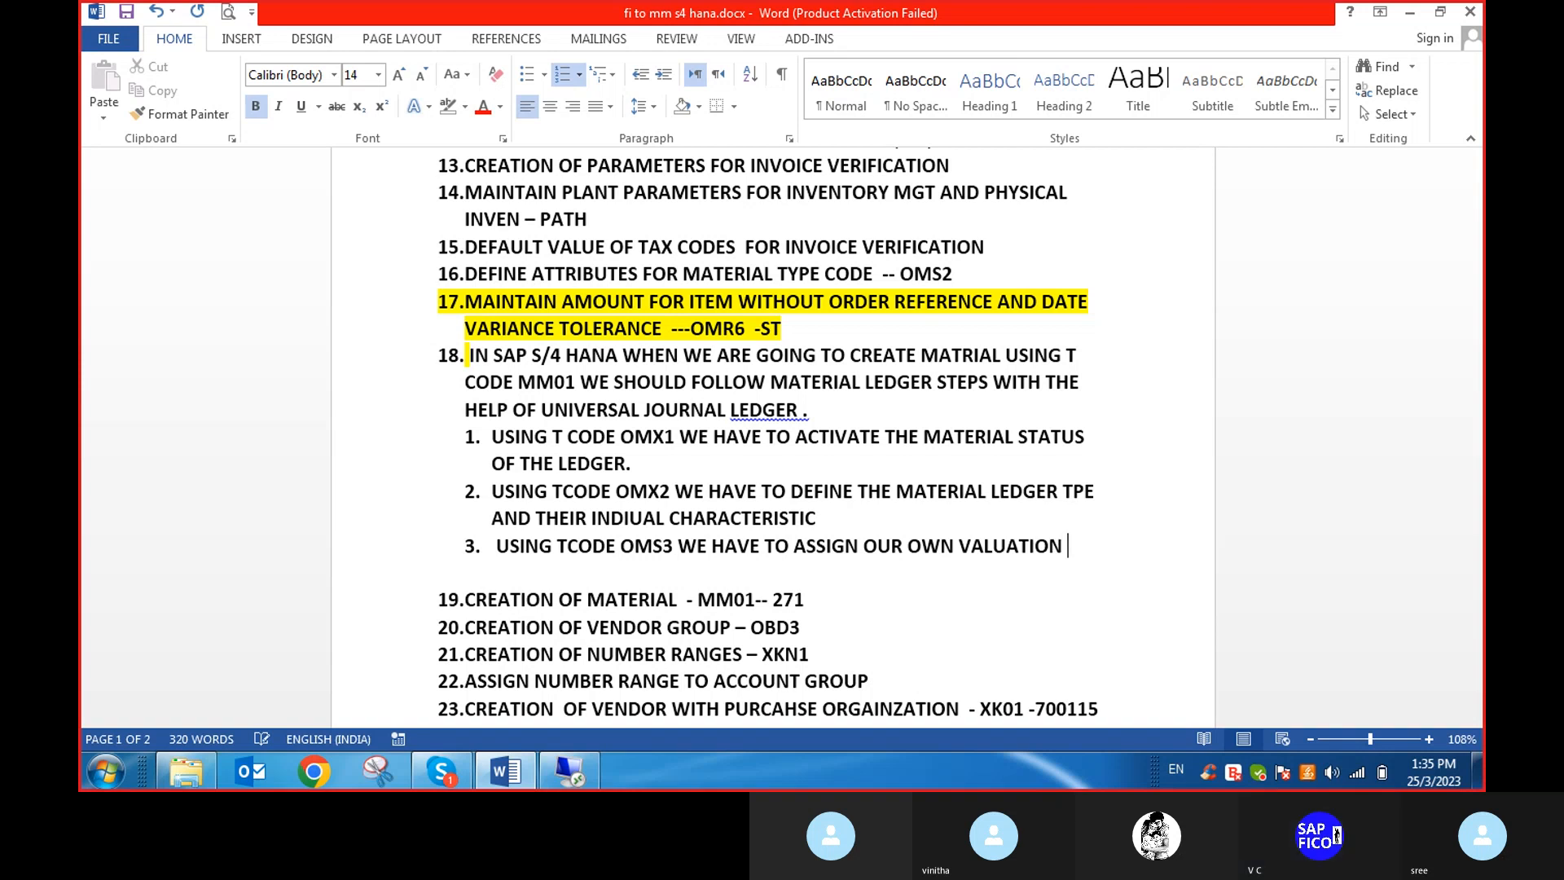
type("ARE MATER")
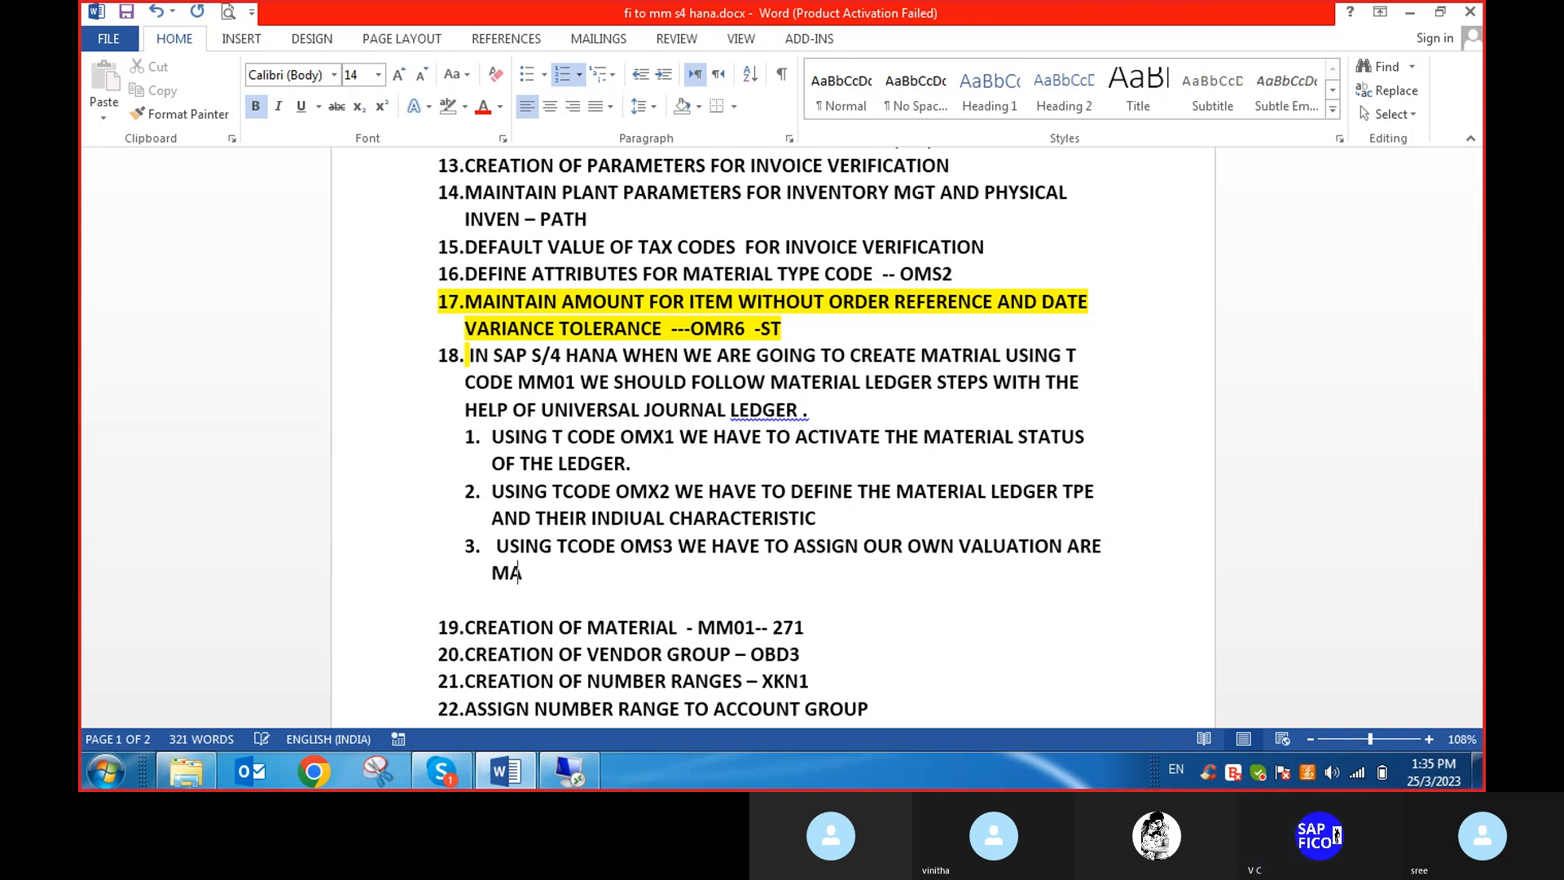
type("IAL LE")
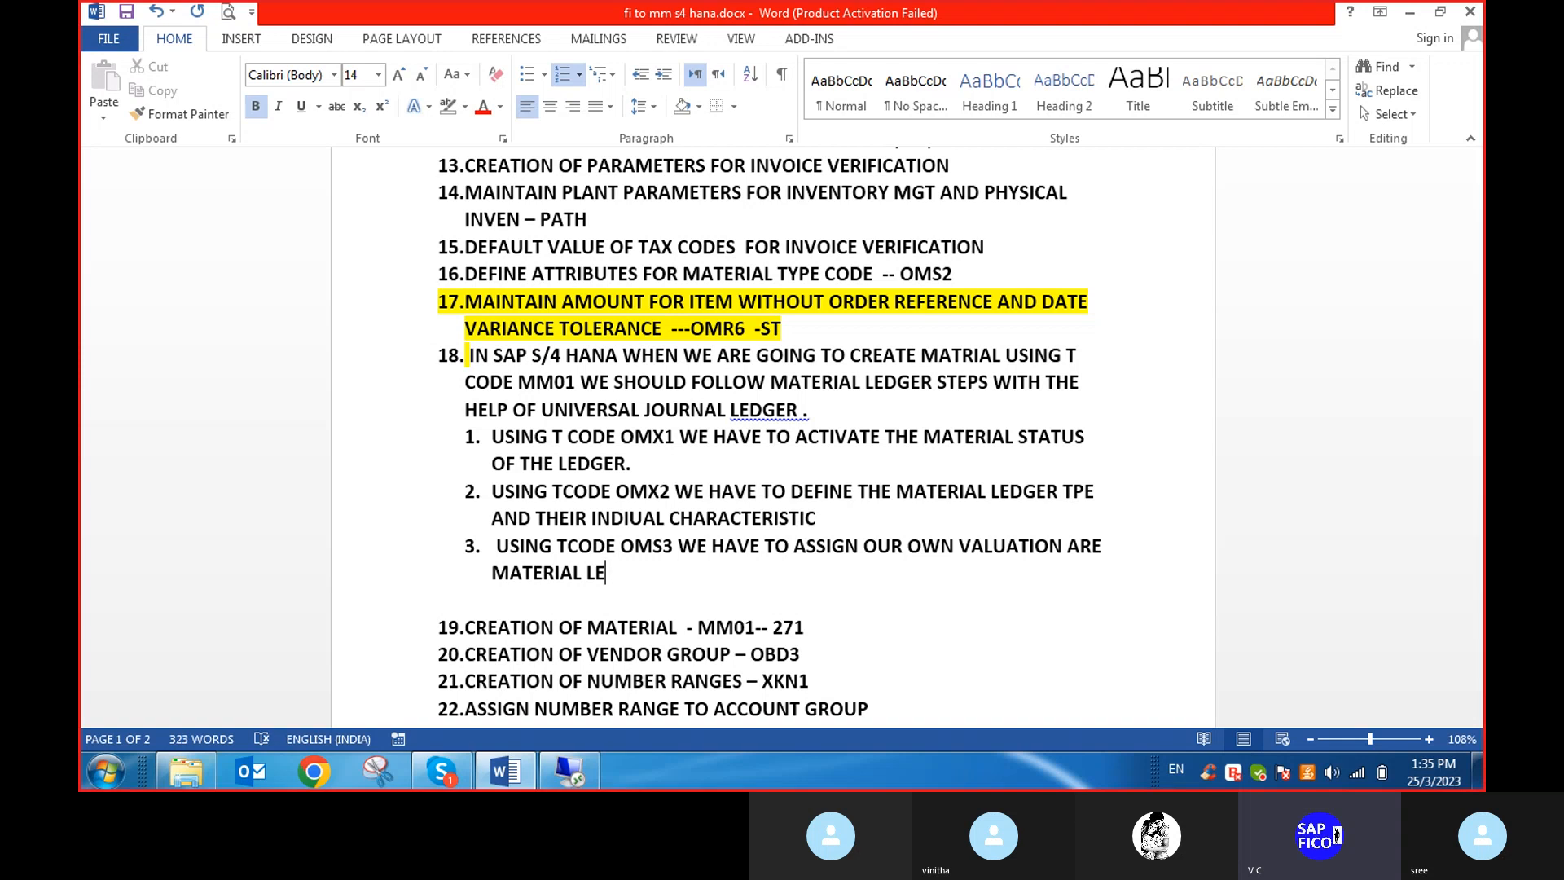
type("DGER ")
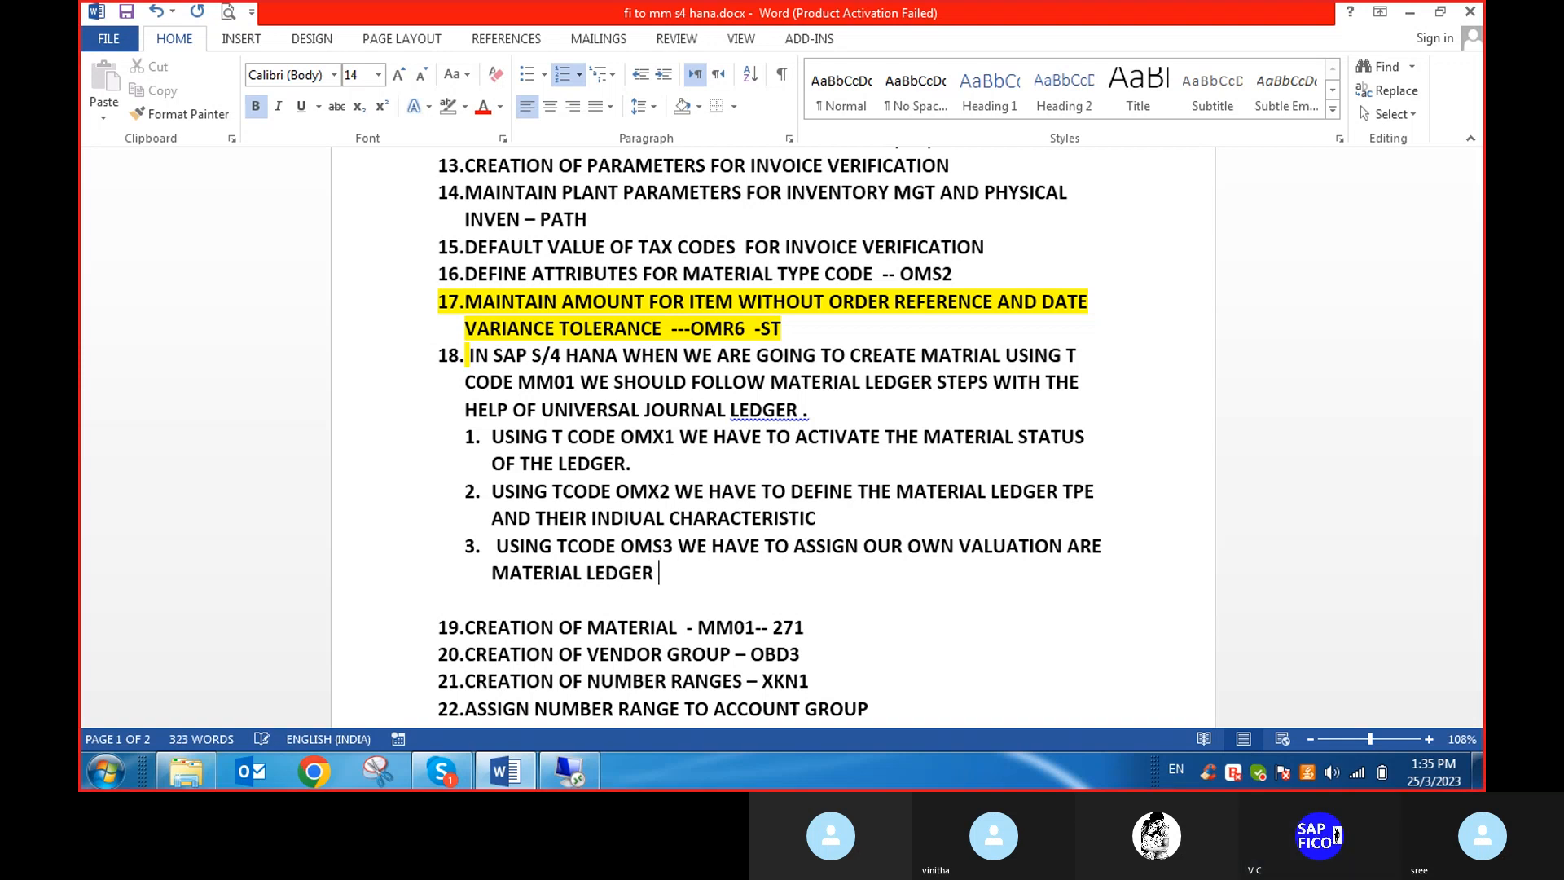
type("TYPE")
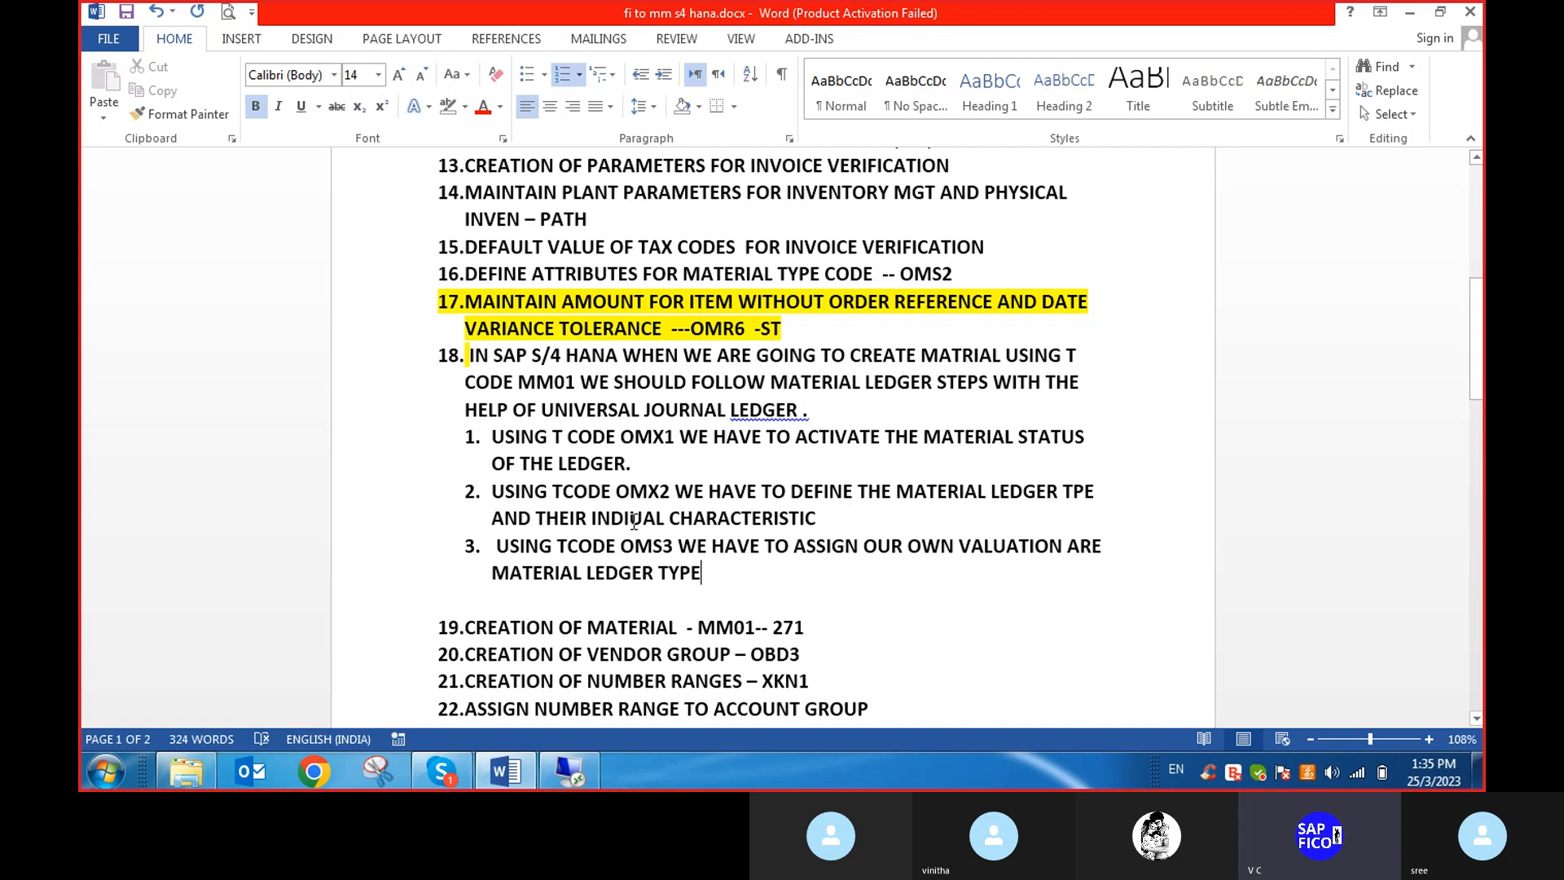
Insert "TO THE" before "MATERIAL LEDGER TYPE" in sub-item 3 and end the sentence with a period
left_click(1094, 557)
type("TO")
type(" TH")
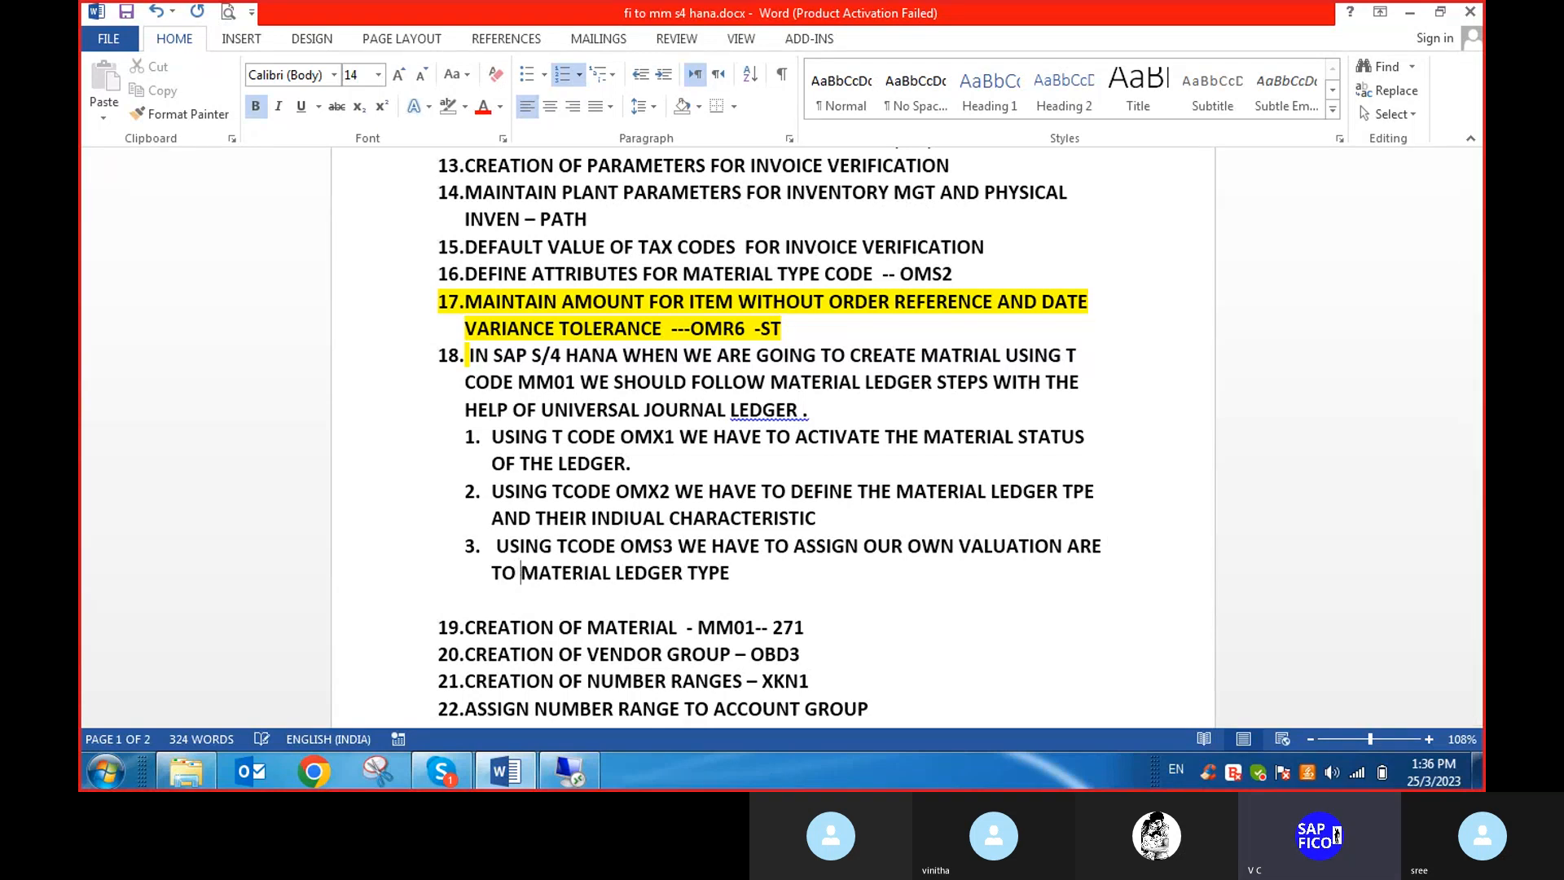
type("E")
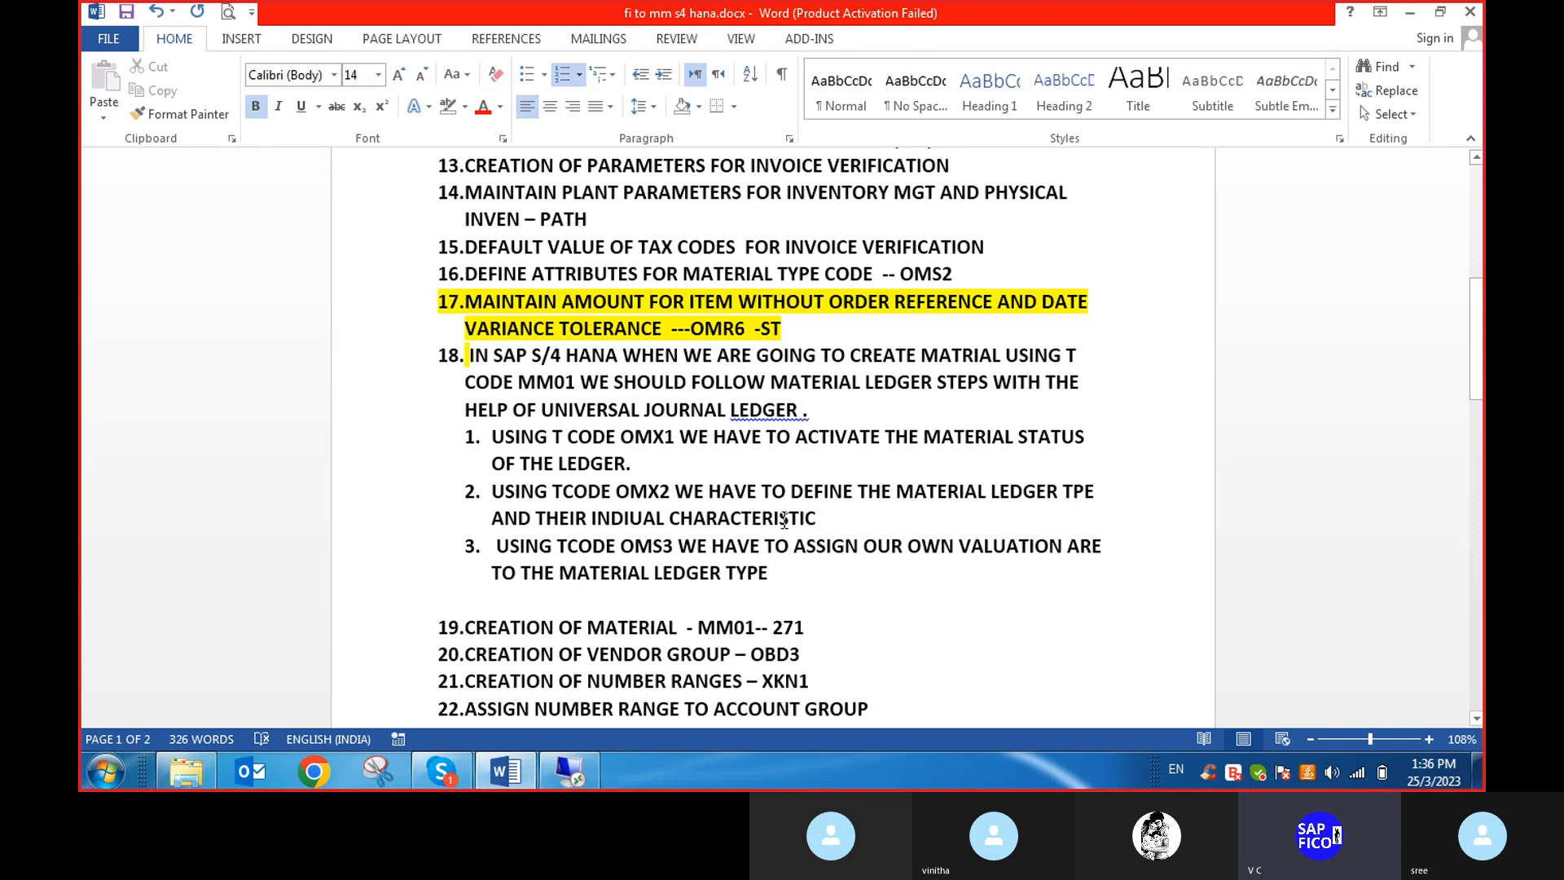
left_click(777, 568)
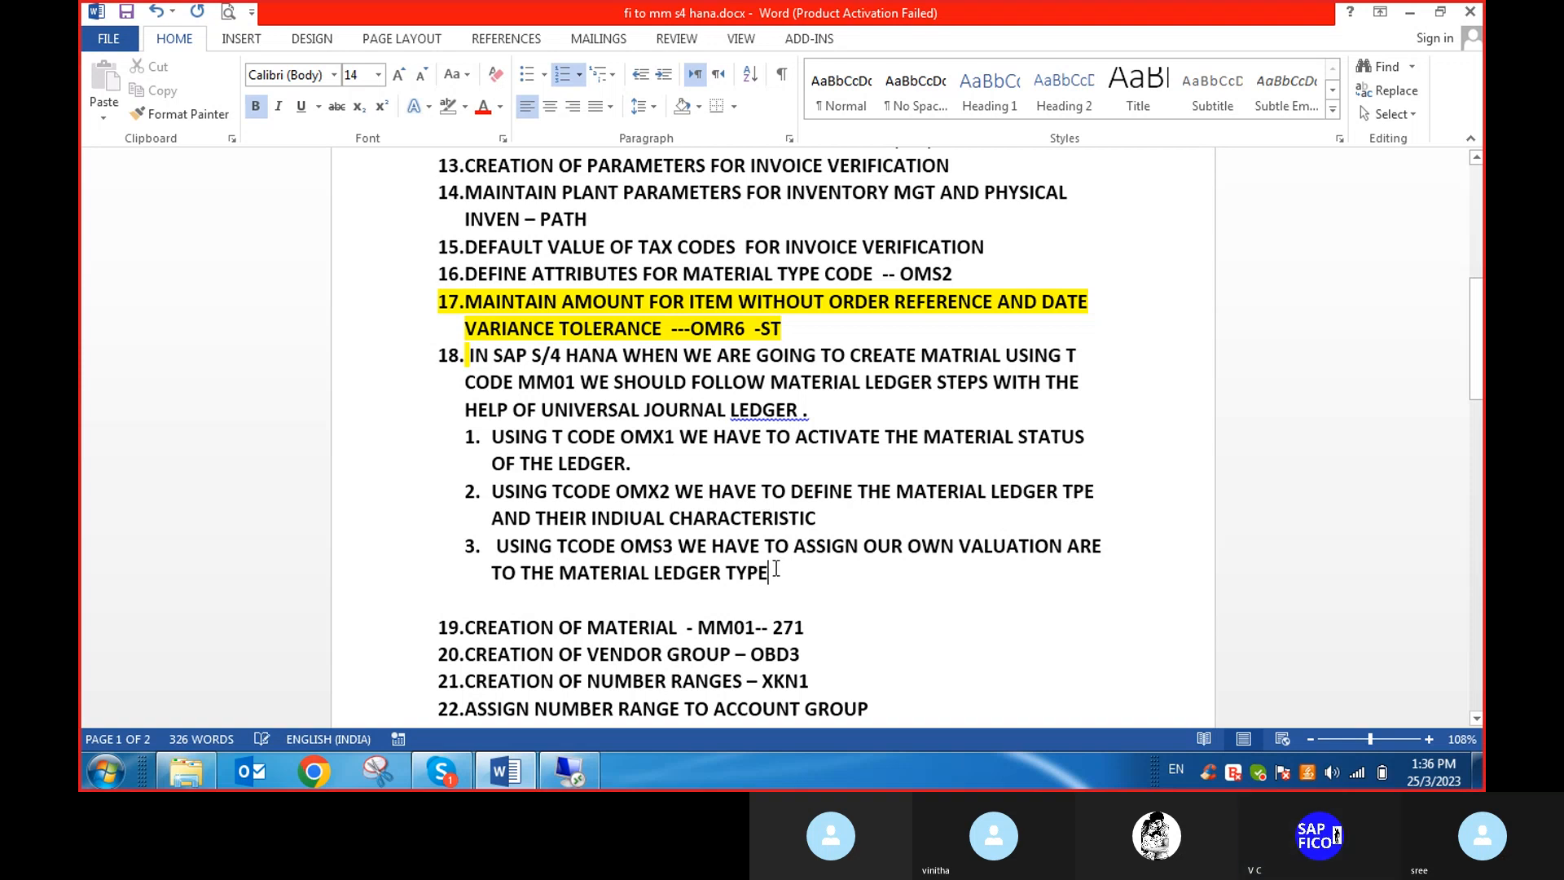
type(".")
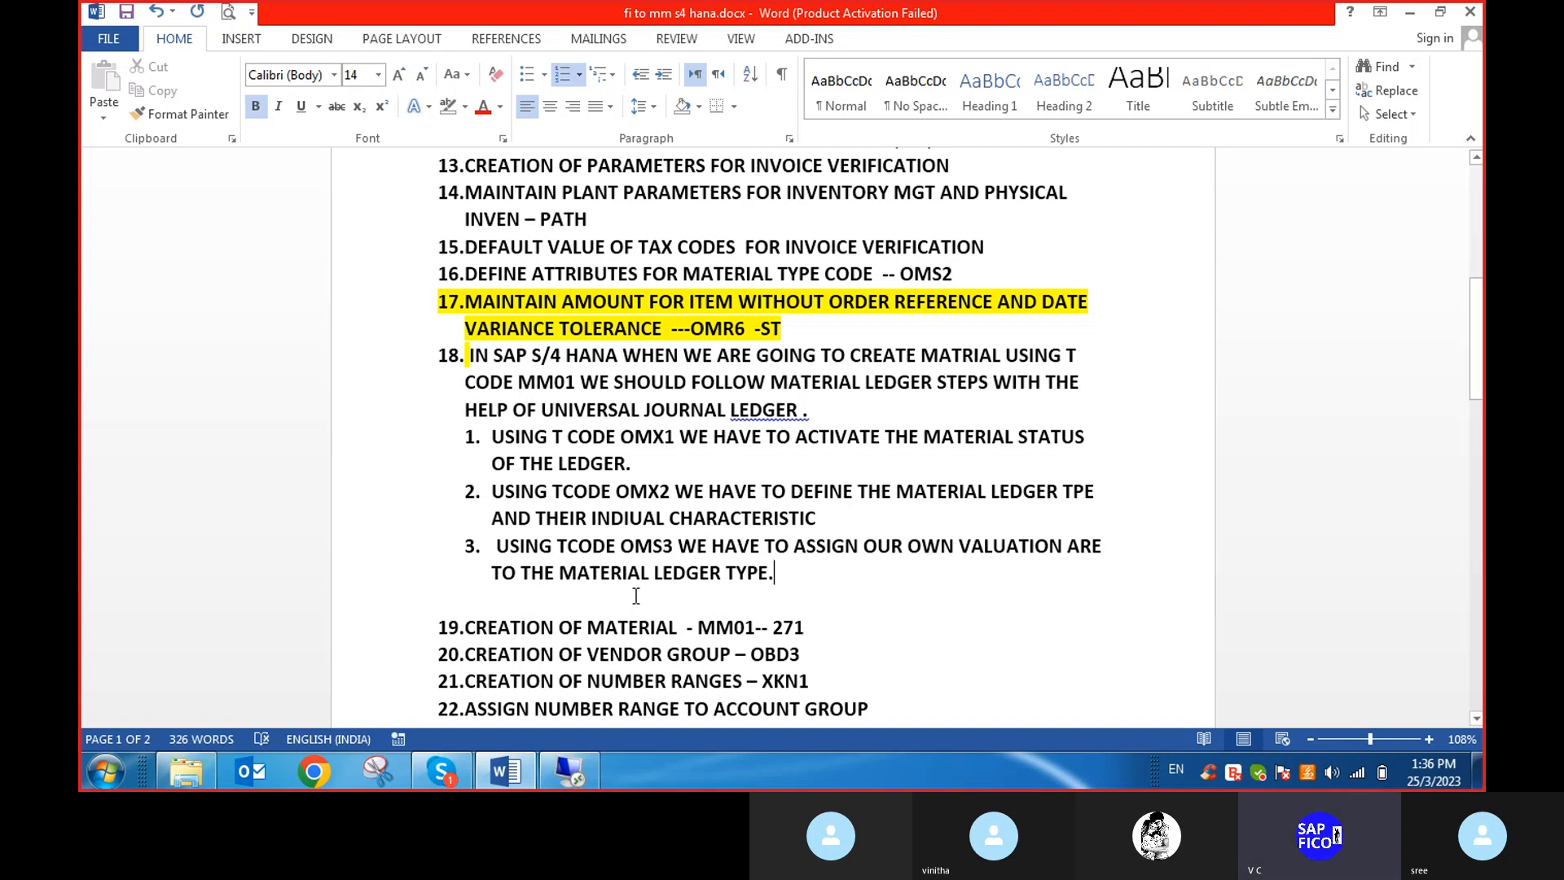
Add sub-item 4 below the OMS3 line, beginning with "USING TCODE CKAM START"
key("Return")
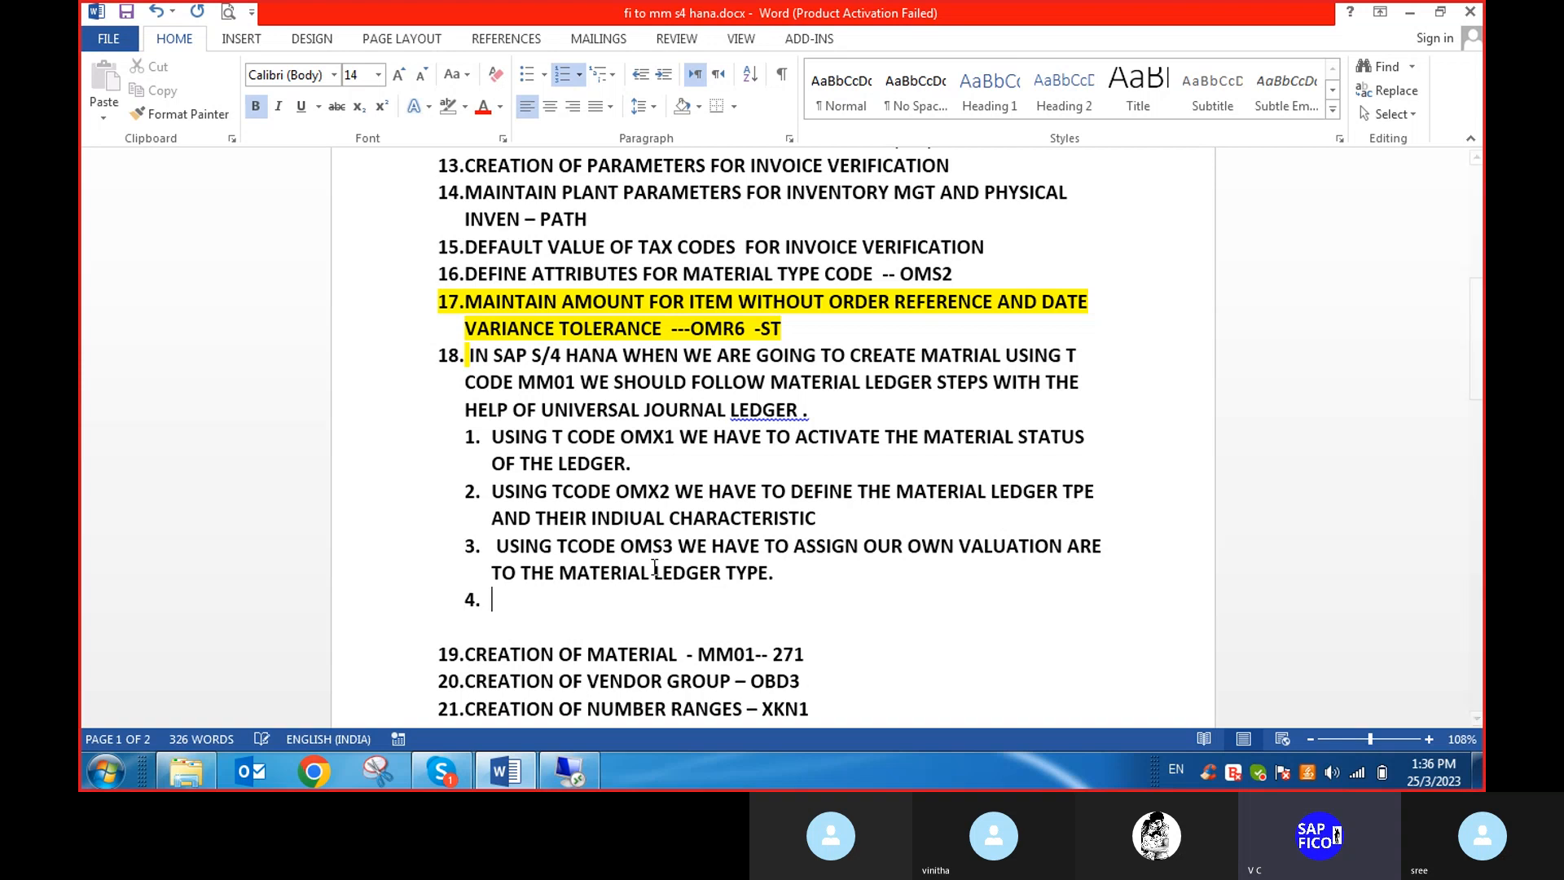
type("USING ")
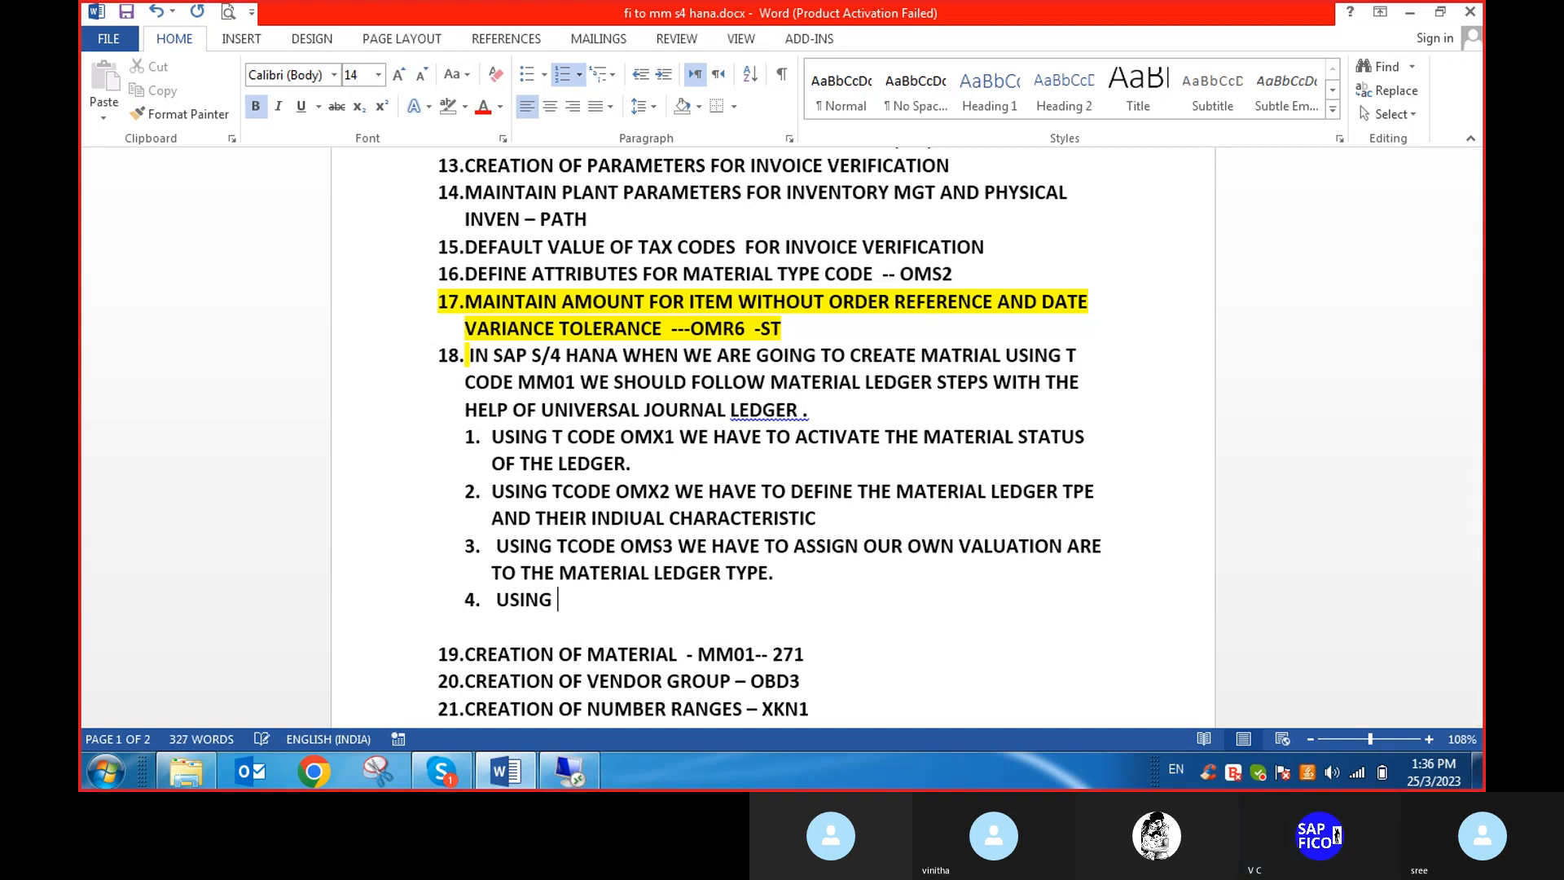
type("TCODE")
type("CKM")
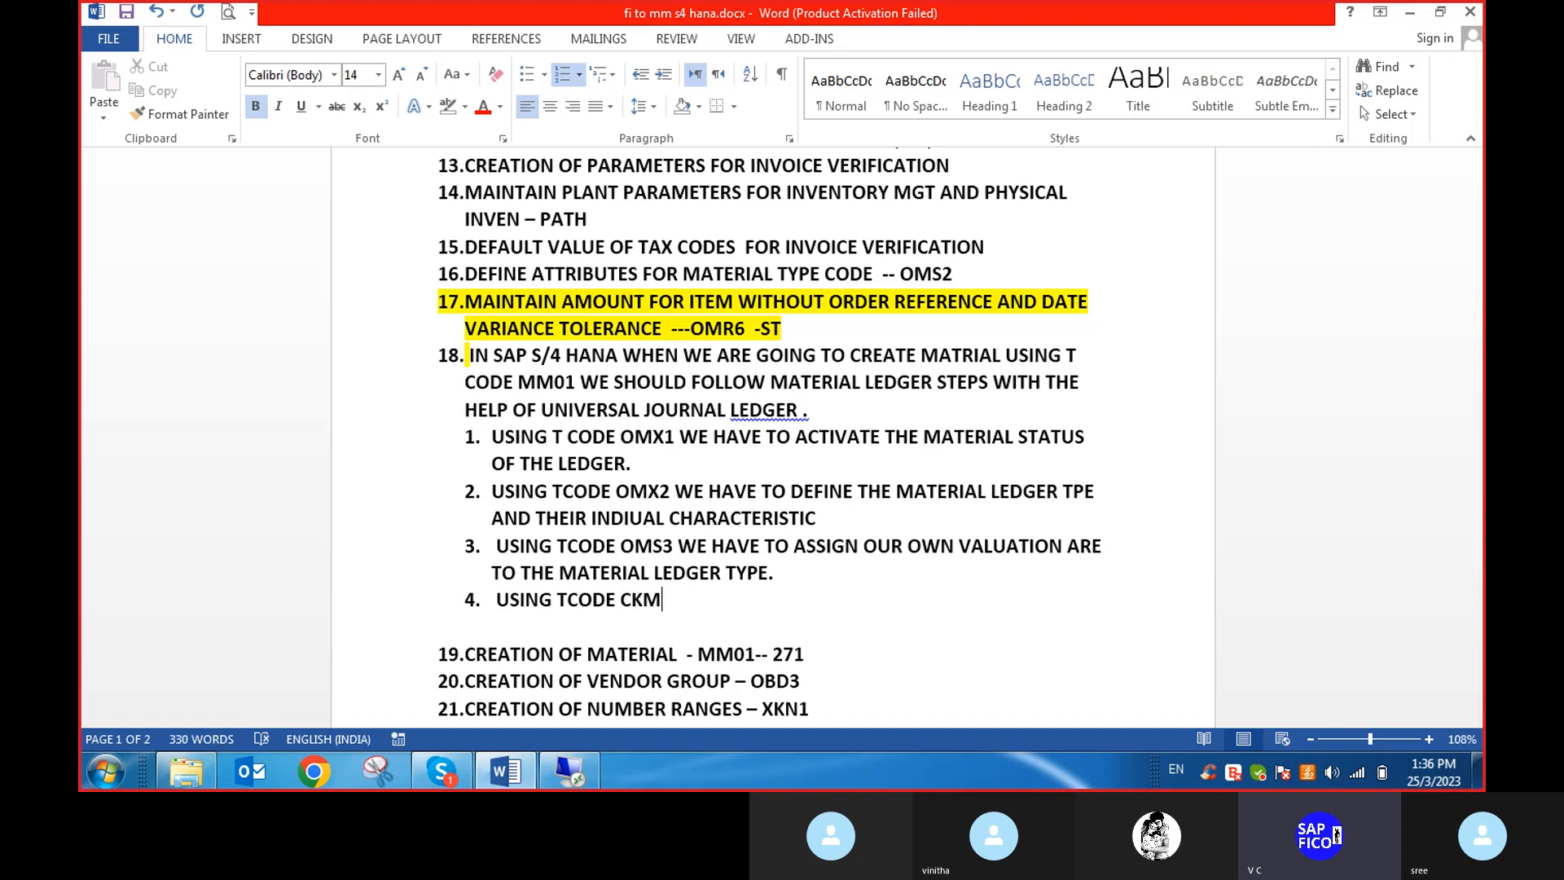
type(" START")
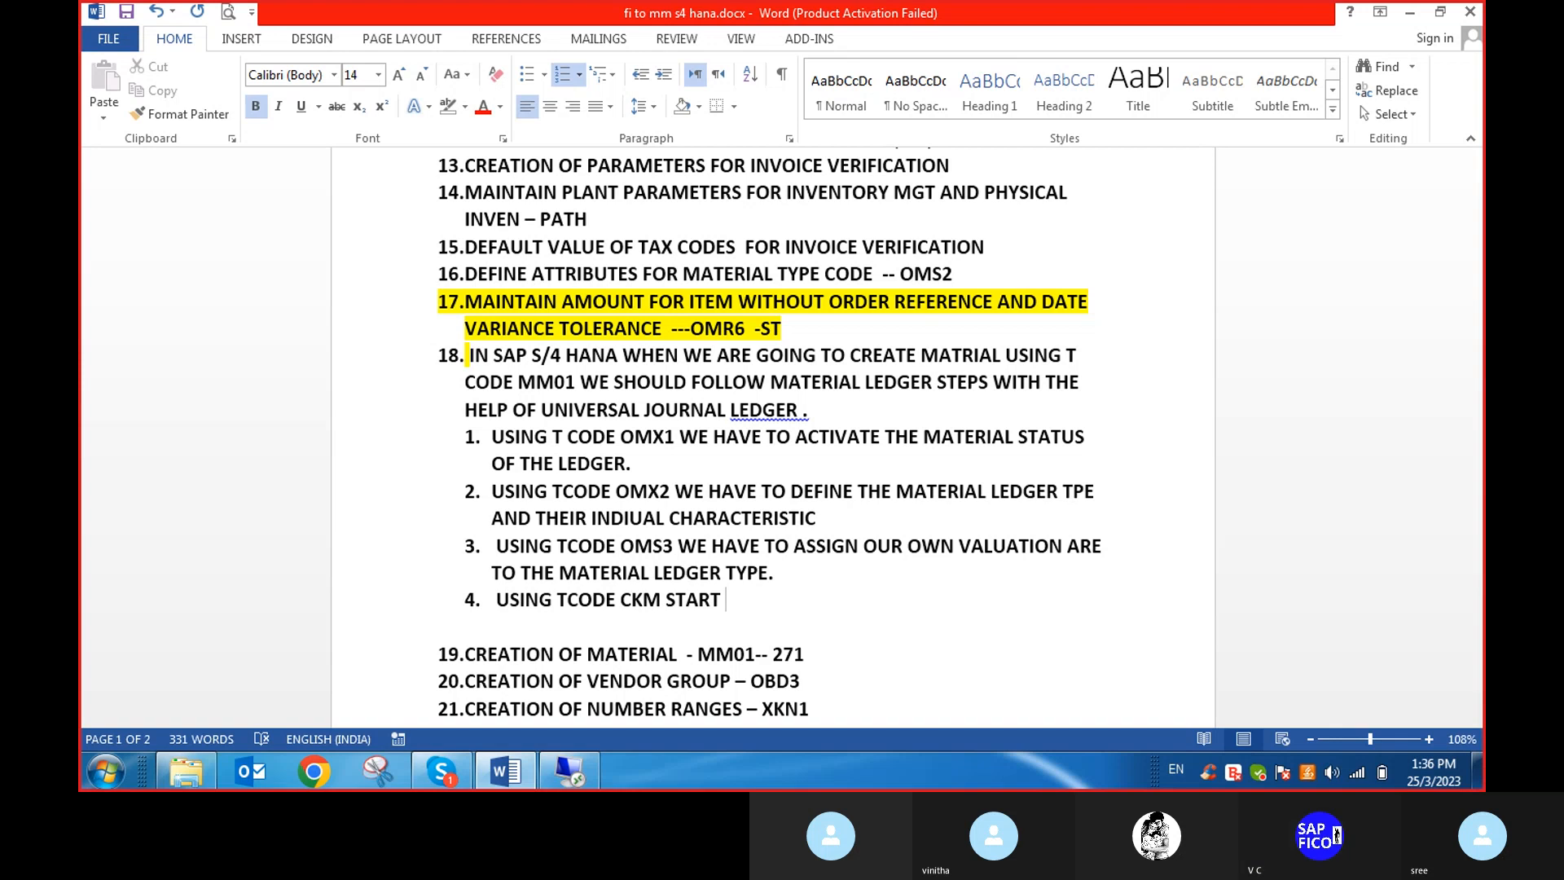
key("BackSpace")
key("BackSpace")
key("BackSpace")
key("BackSpace")
key("BackSpace")
key("BackSpace")
key("BackSpace")
key("BackSpace")
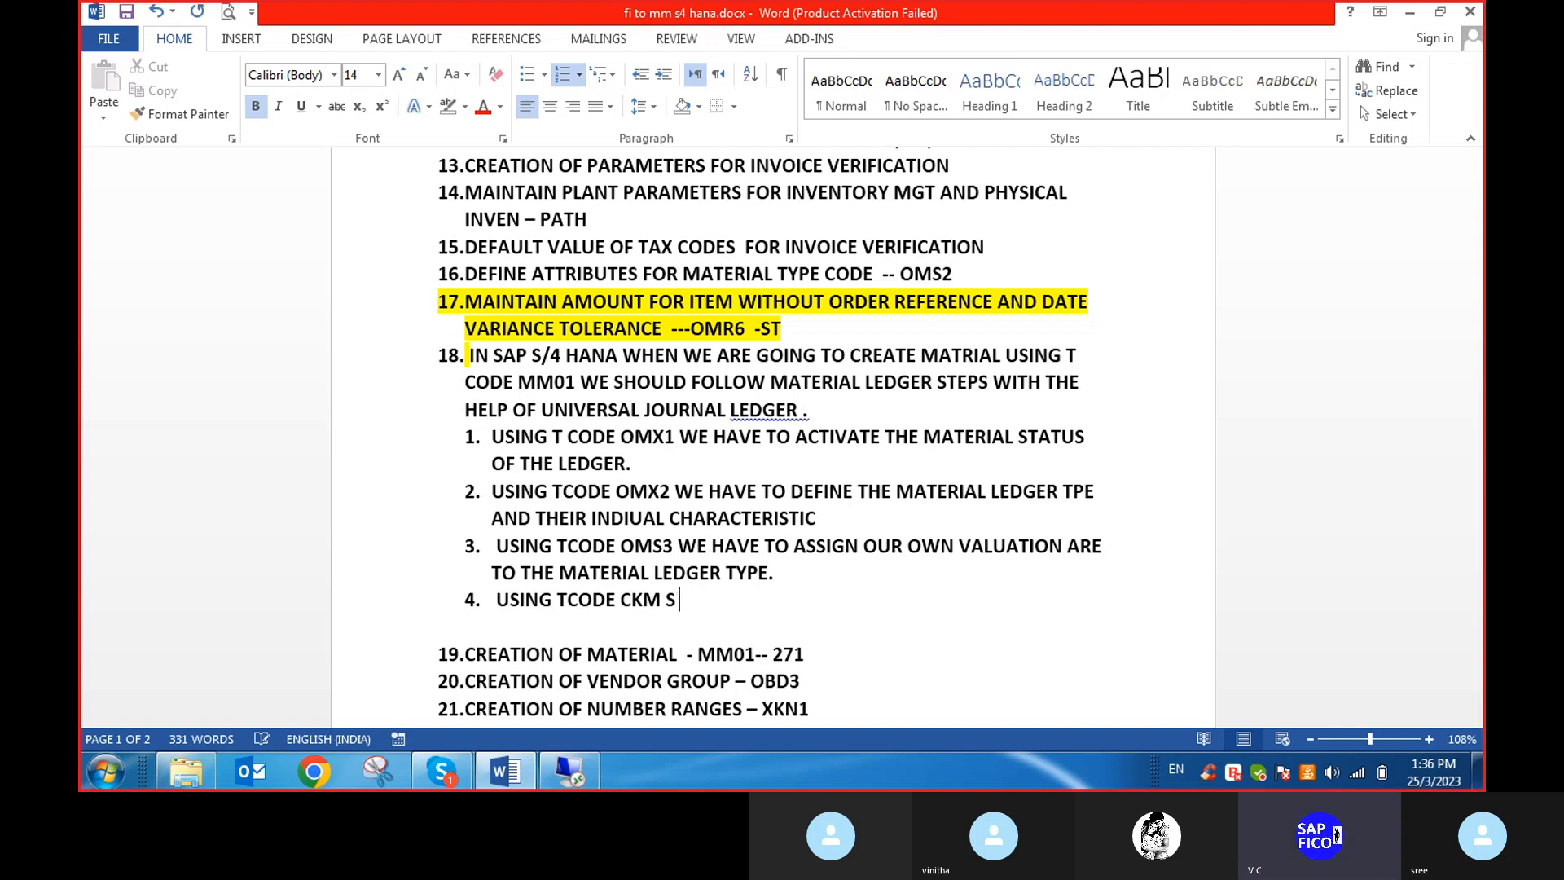
type("AM STAR T W")
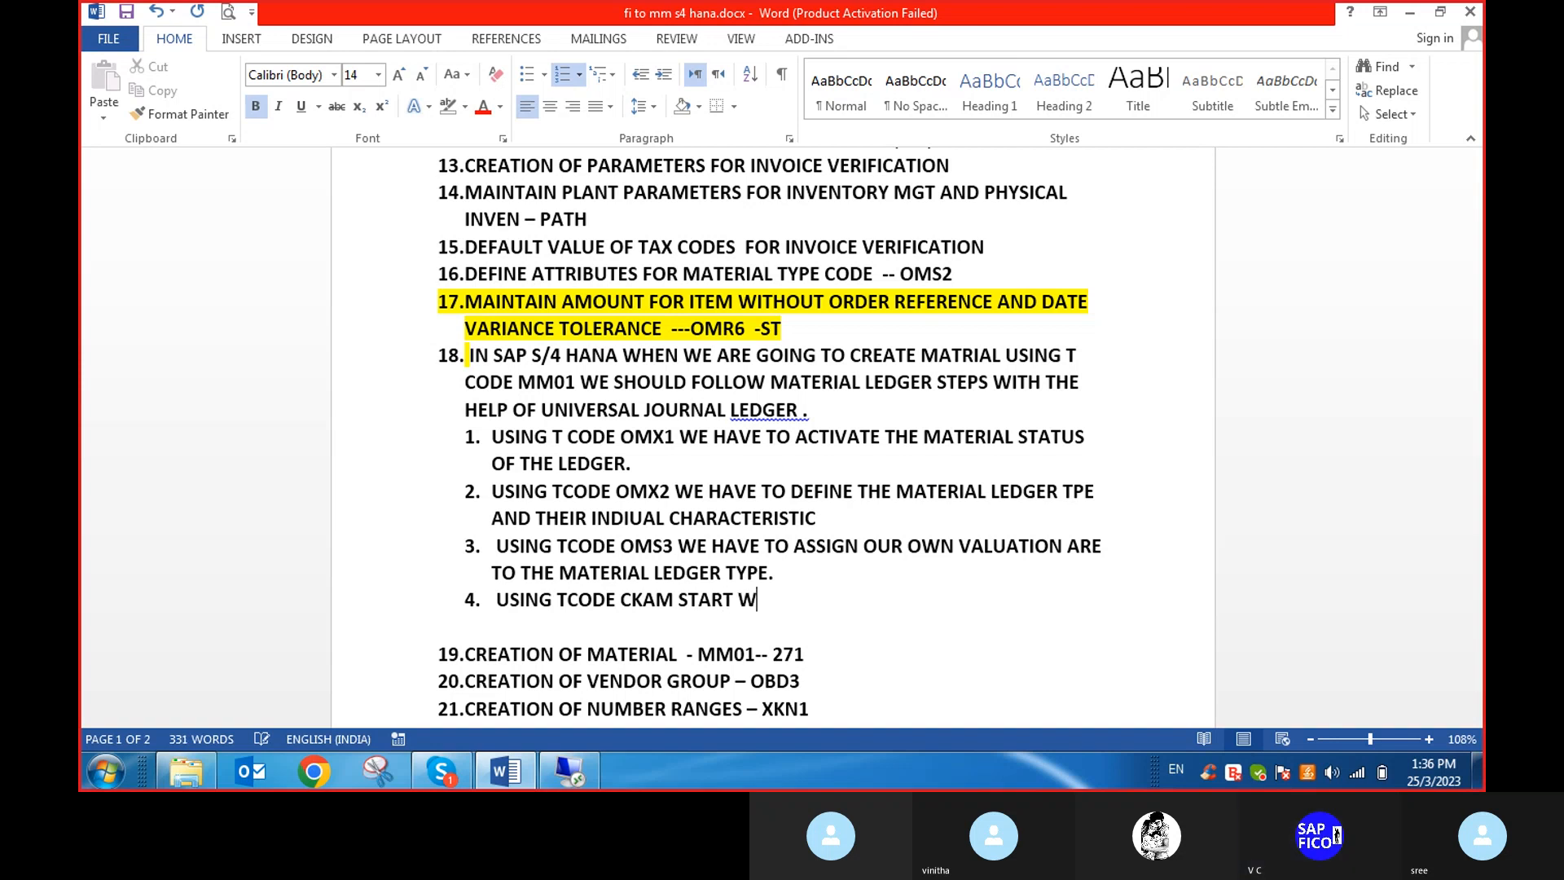
Continue sub-item 4 after "START" with "WE HAVE TO START WITH THE PRODUCT WITH THE MATERIAL STAUTS TYPE TO THE"
type("E HAVE TO S")
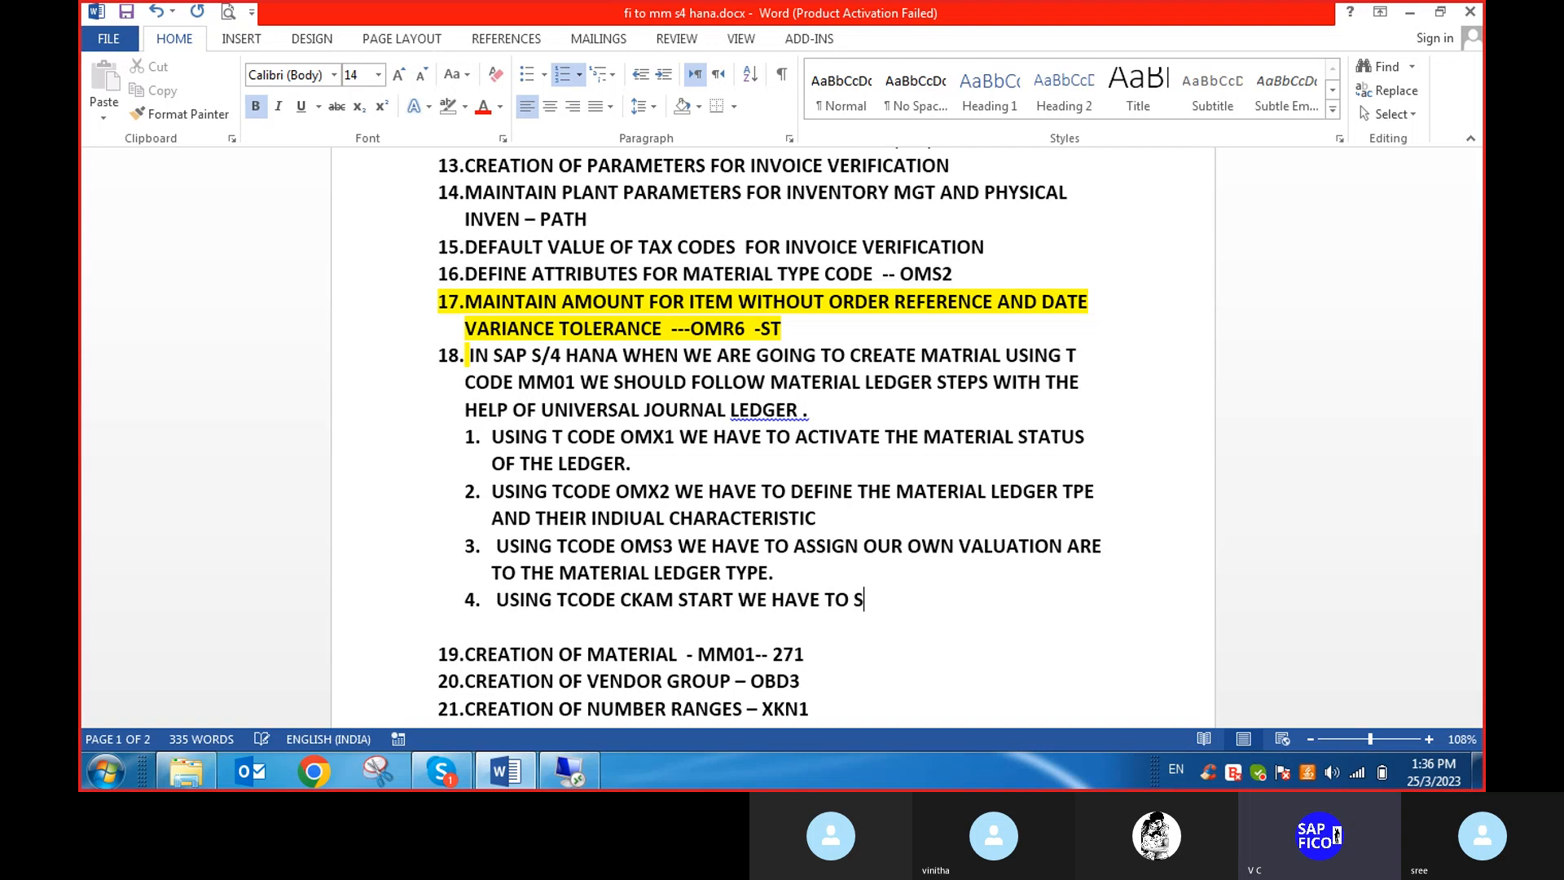
type("TART WITH TH")
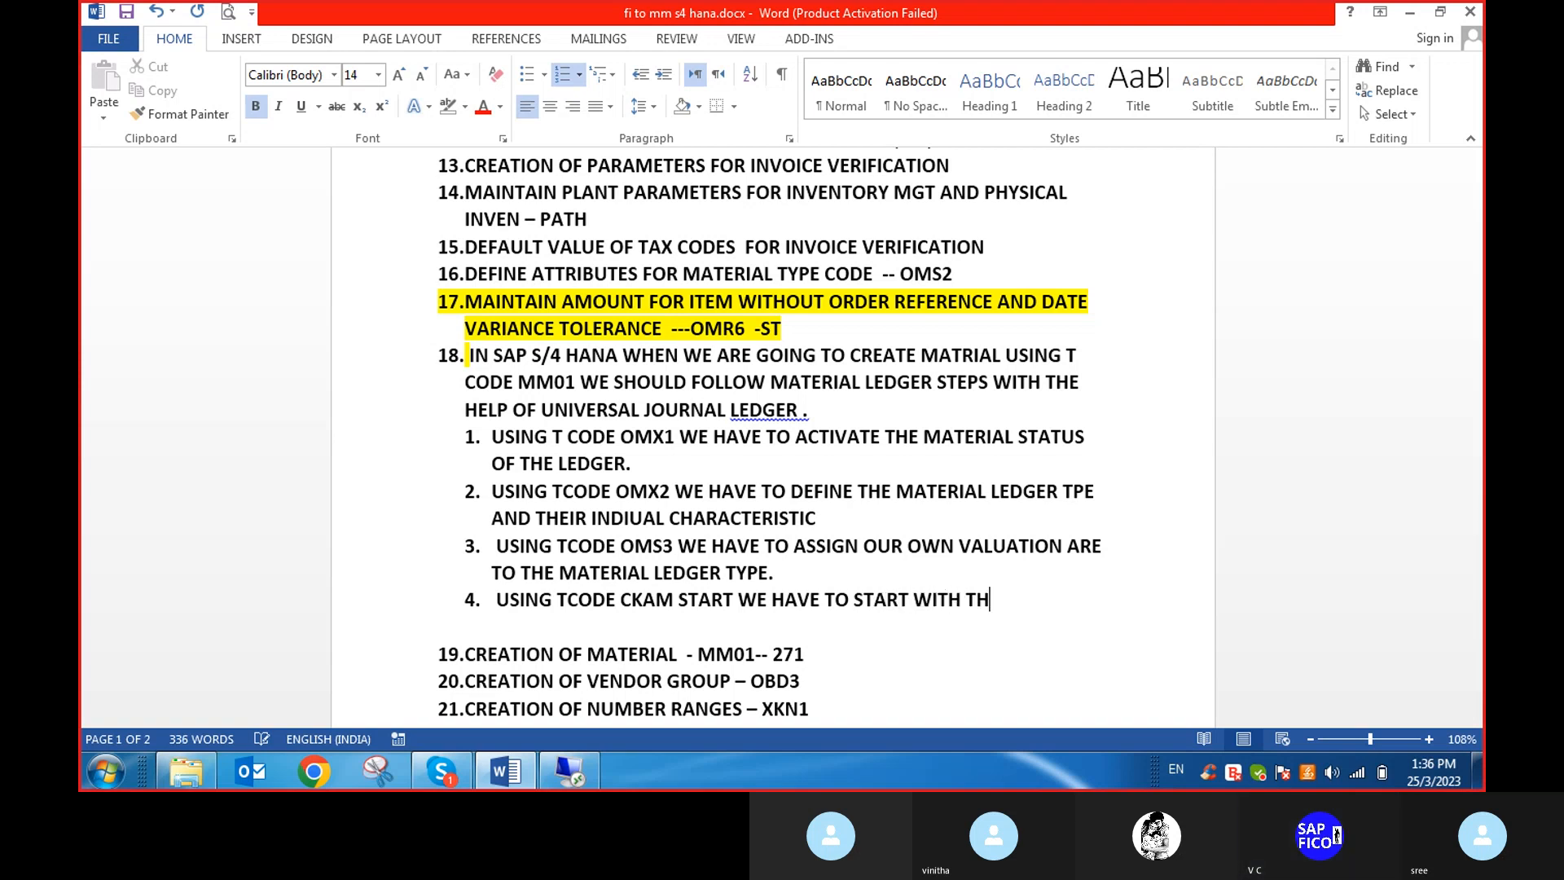
type("E PRODUCTION")
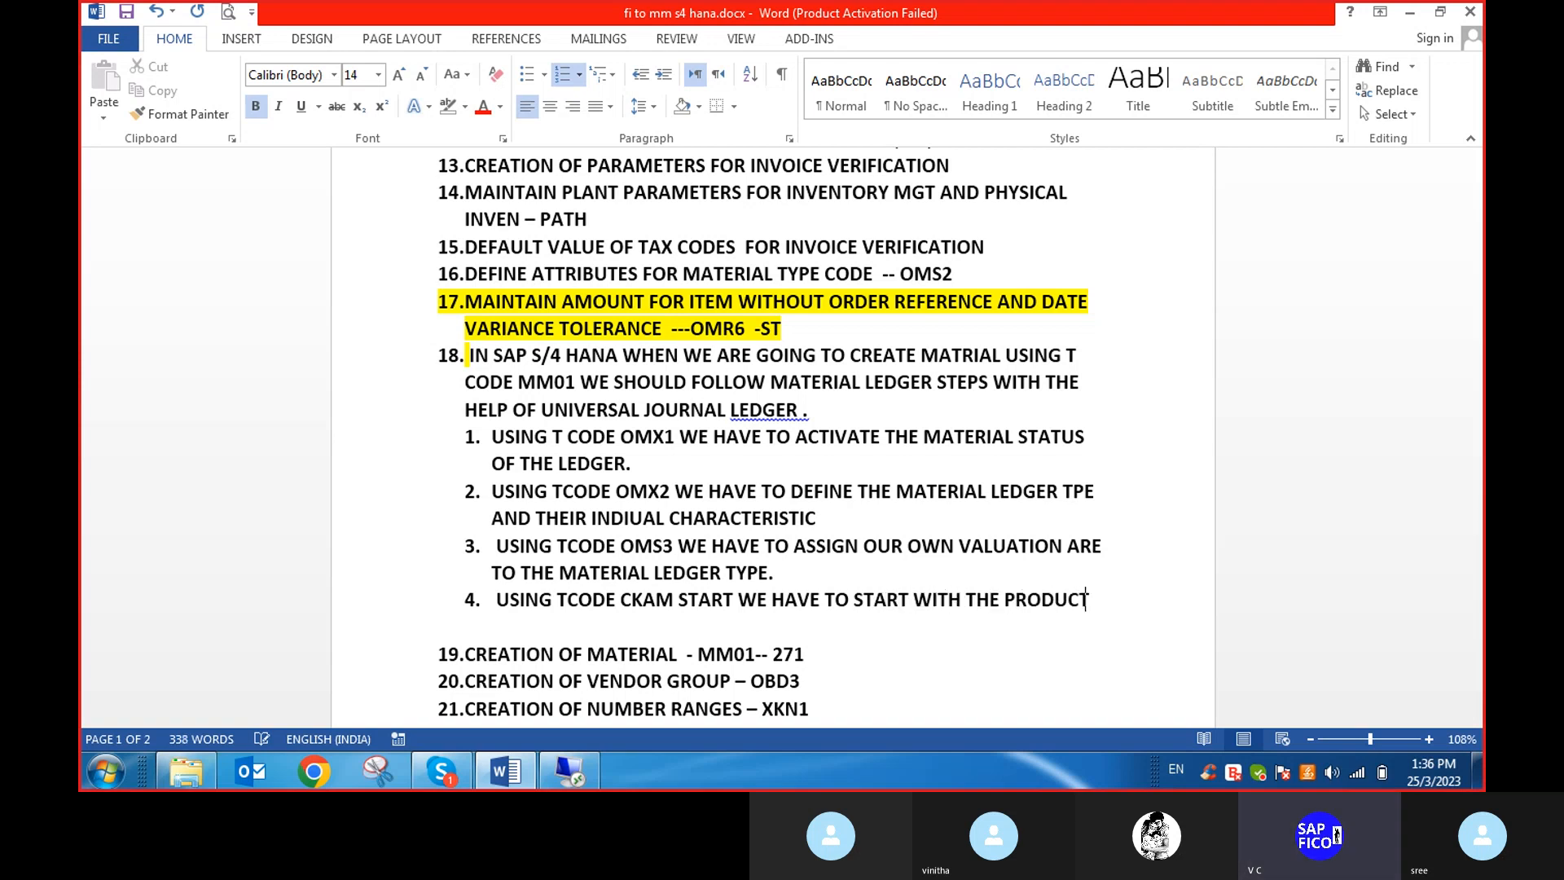
key("BackSpace")
key("BackSpace")
key("BackSpace")
key("BackSpace")
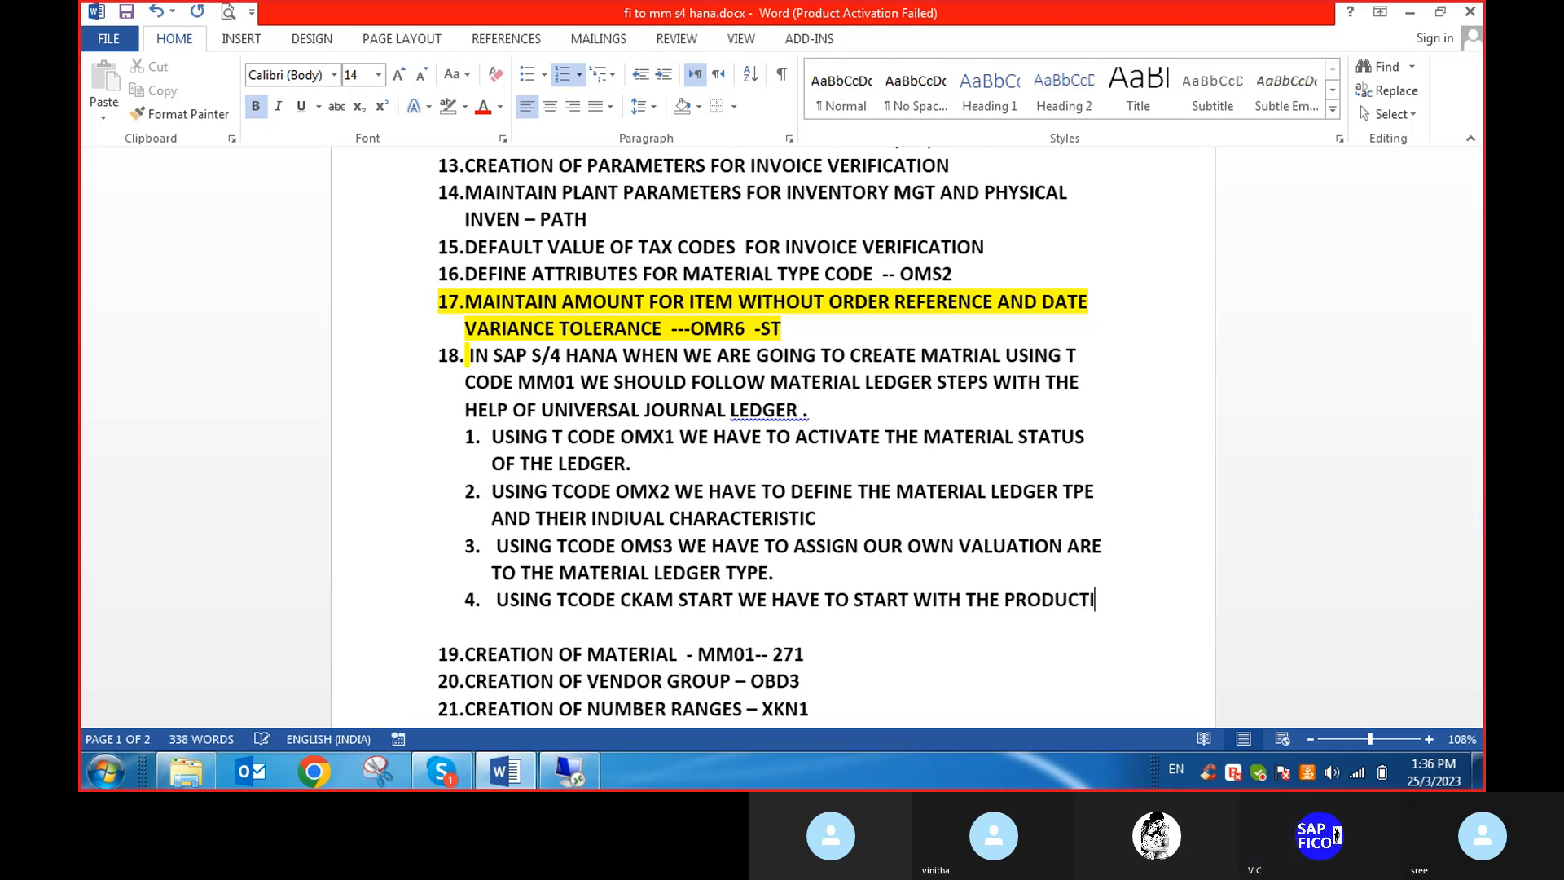
type("WITH")
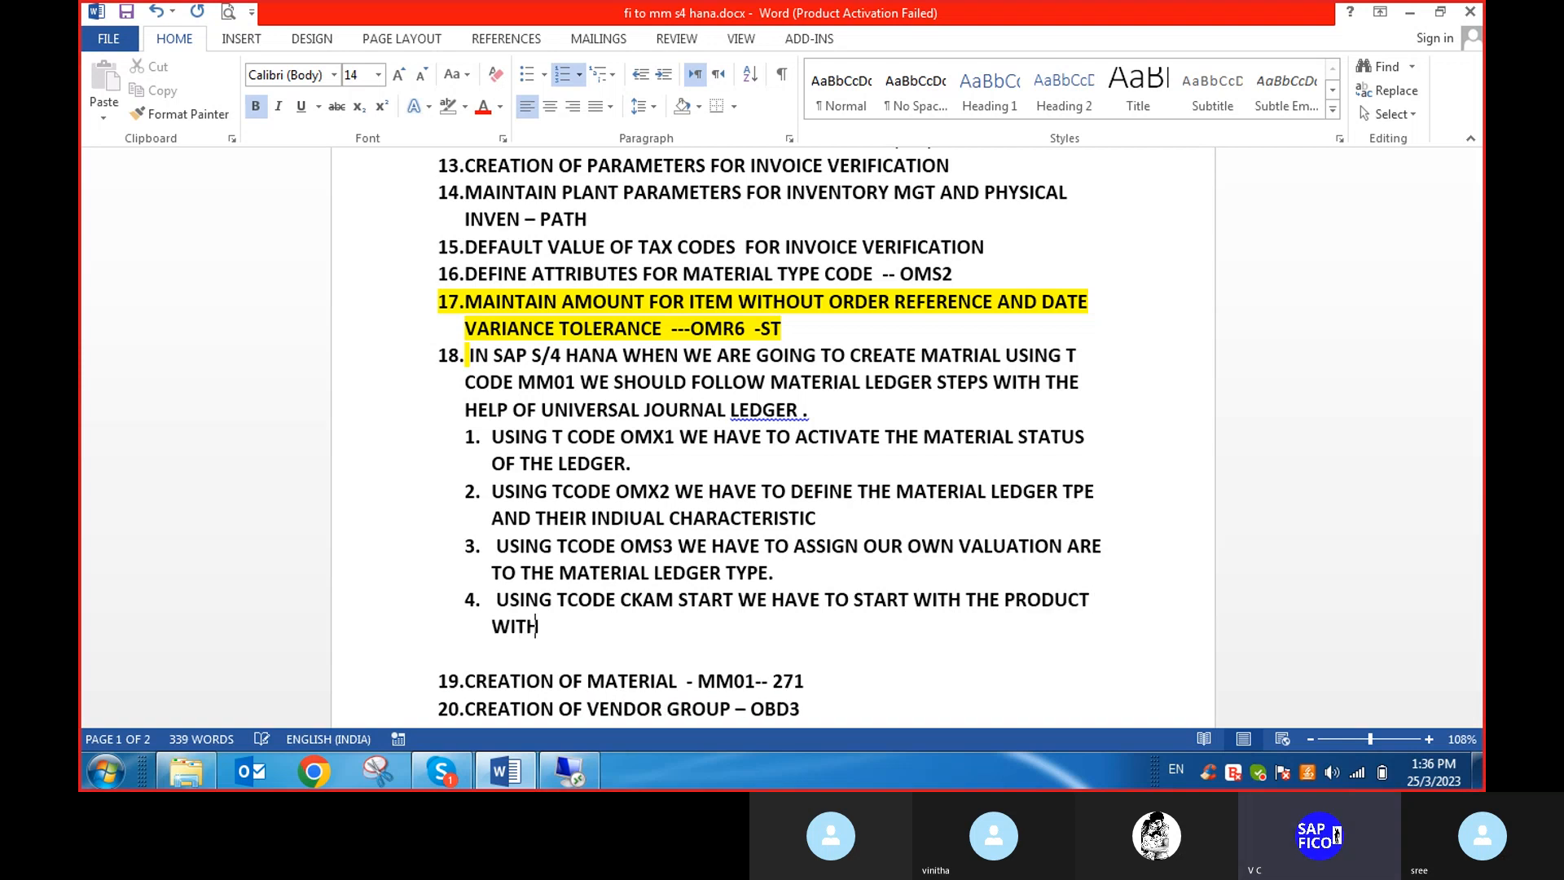
type(" THE MATERIAL S")
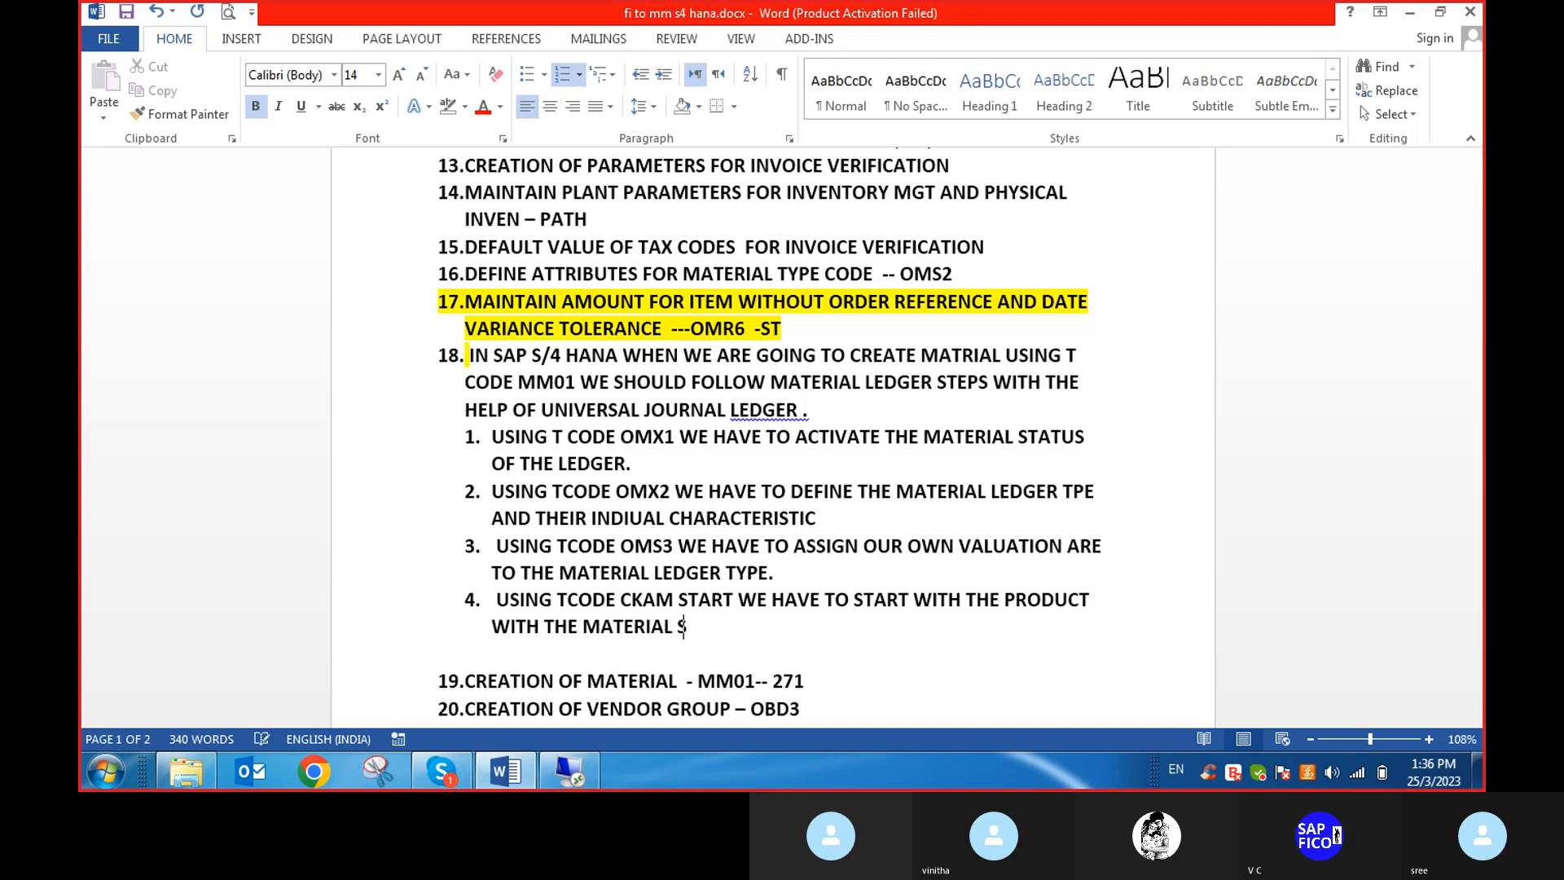
type("TAUTS TYPE TO THE")
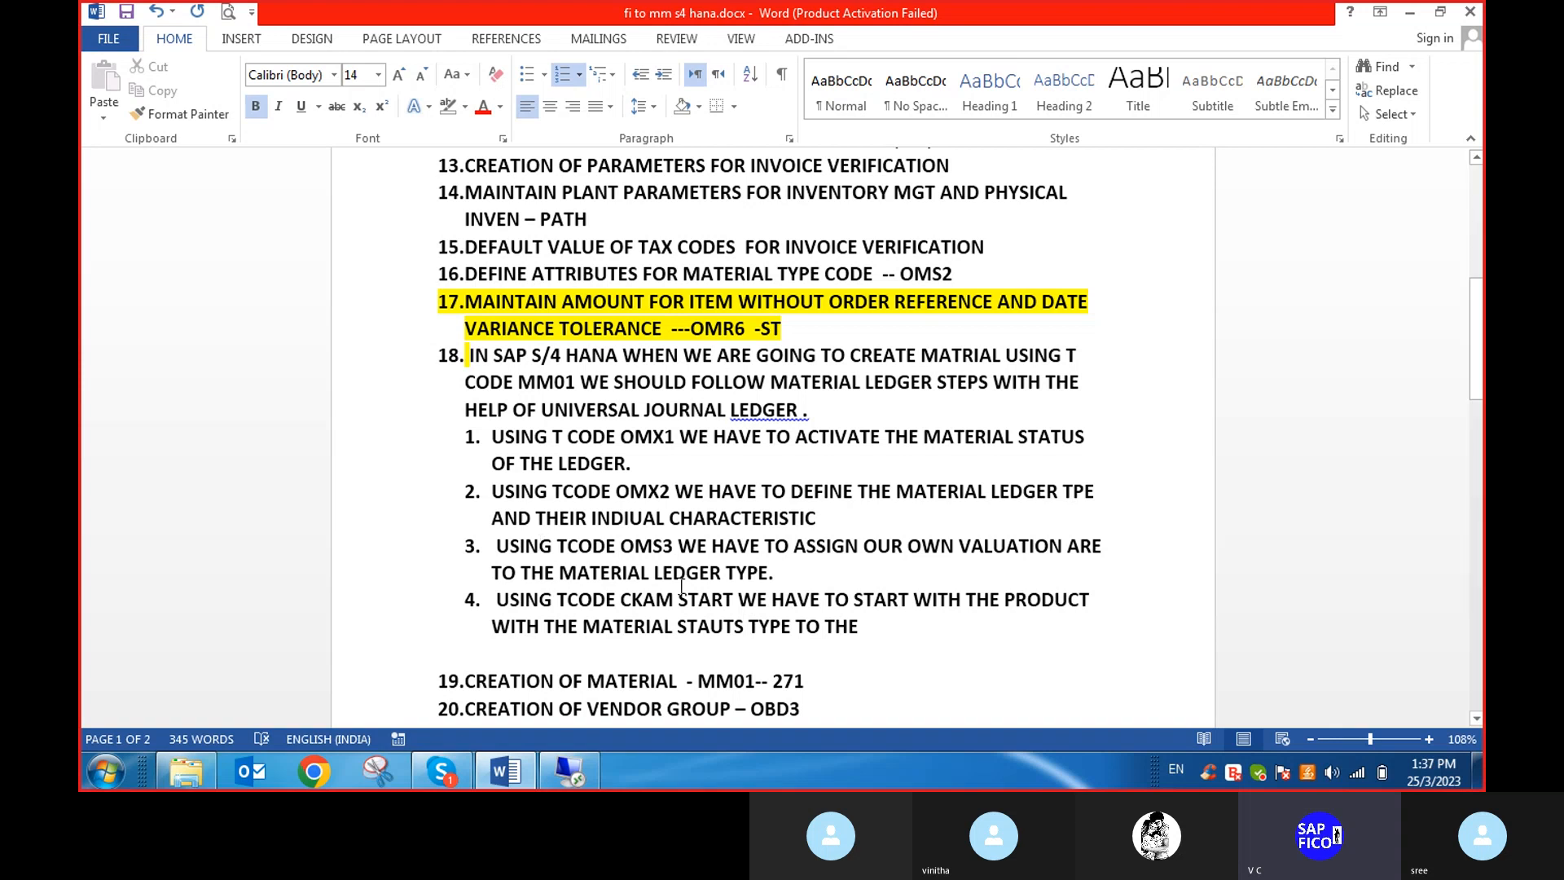
Correct "STAUTS" to "STATUS" in sub-item 4 and end the sentence with "MATERIAL LEDGER."
left_click(750, 628)
key("BackSpace")
key("BackSpace")
key("BackSpace")
key("BackSpace")
type("TUS")
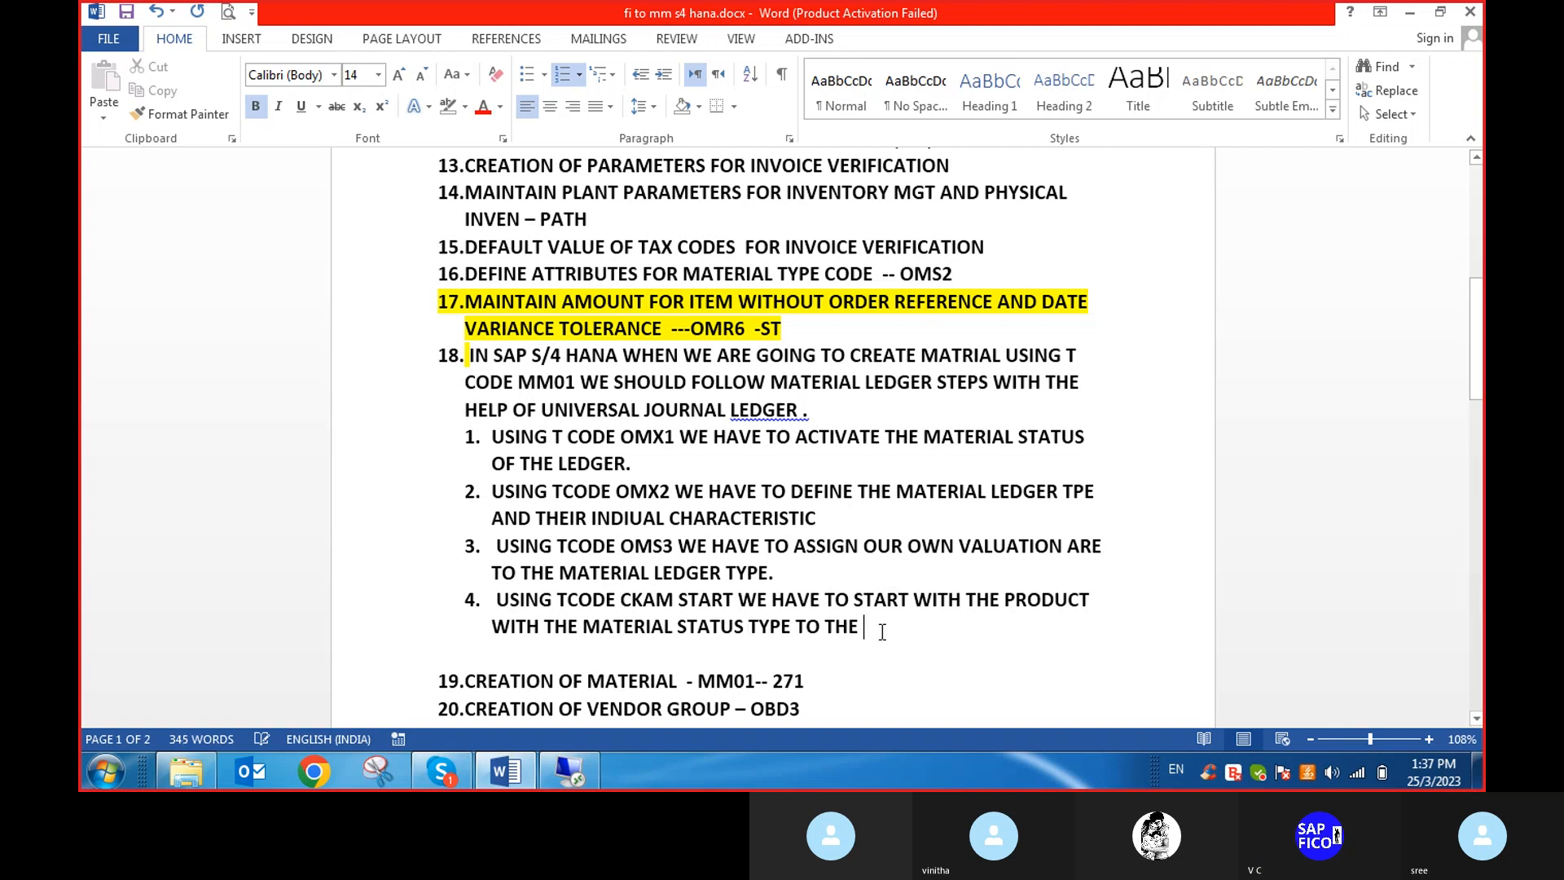
type("  MATE")
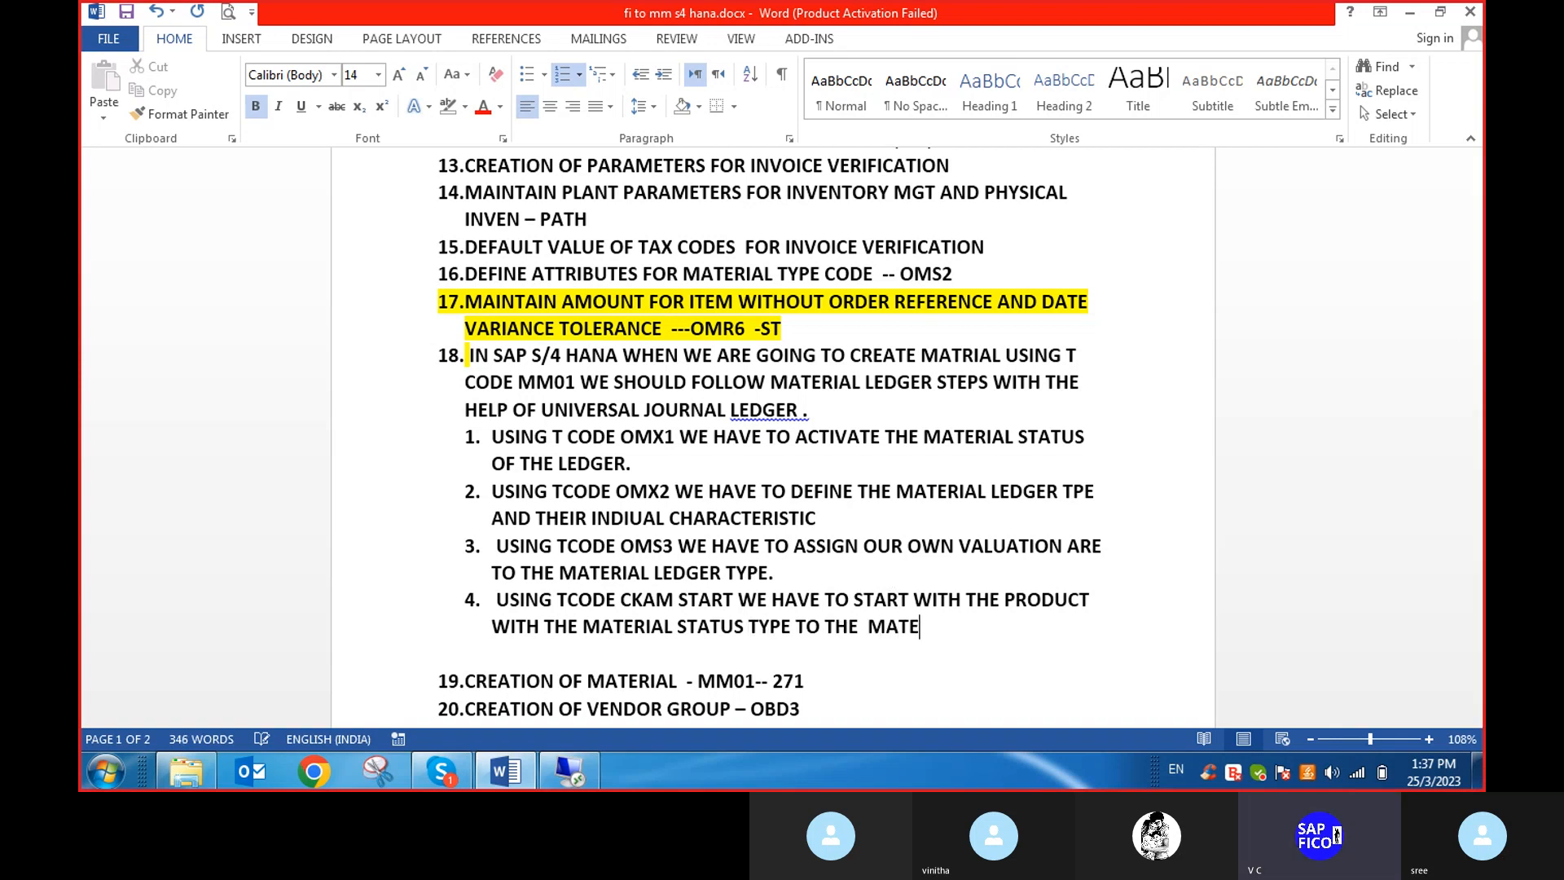
key("BackSpace")
type("ERIAL LEDGER.")
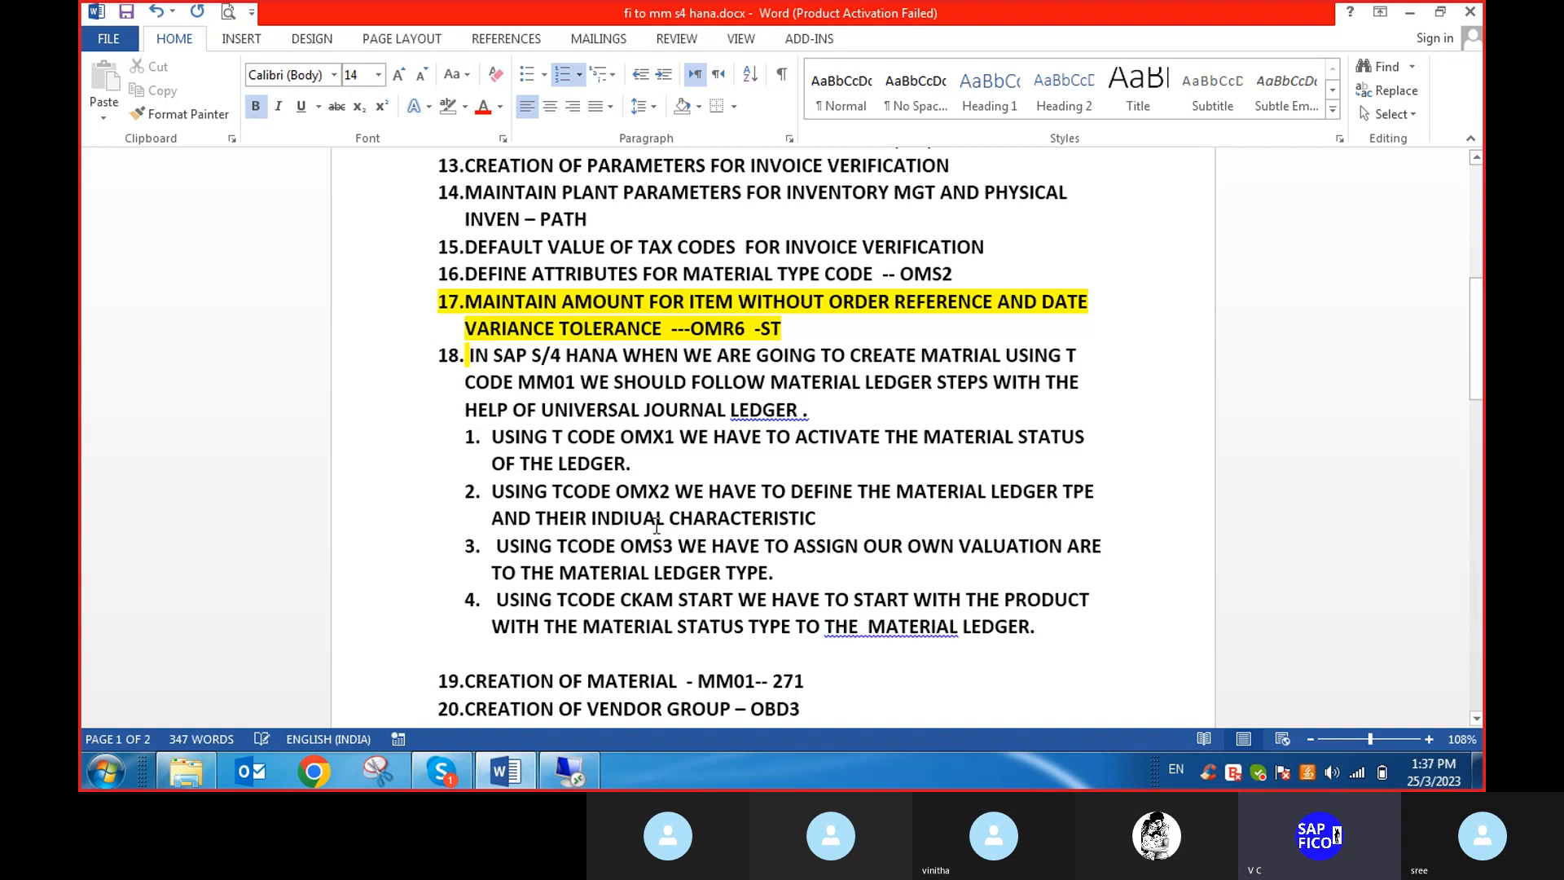
Correct sub-item 2 by changing "INDIUAL" to "INDIVIUAL" and "TPE" to "TYPE"
type("VI")
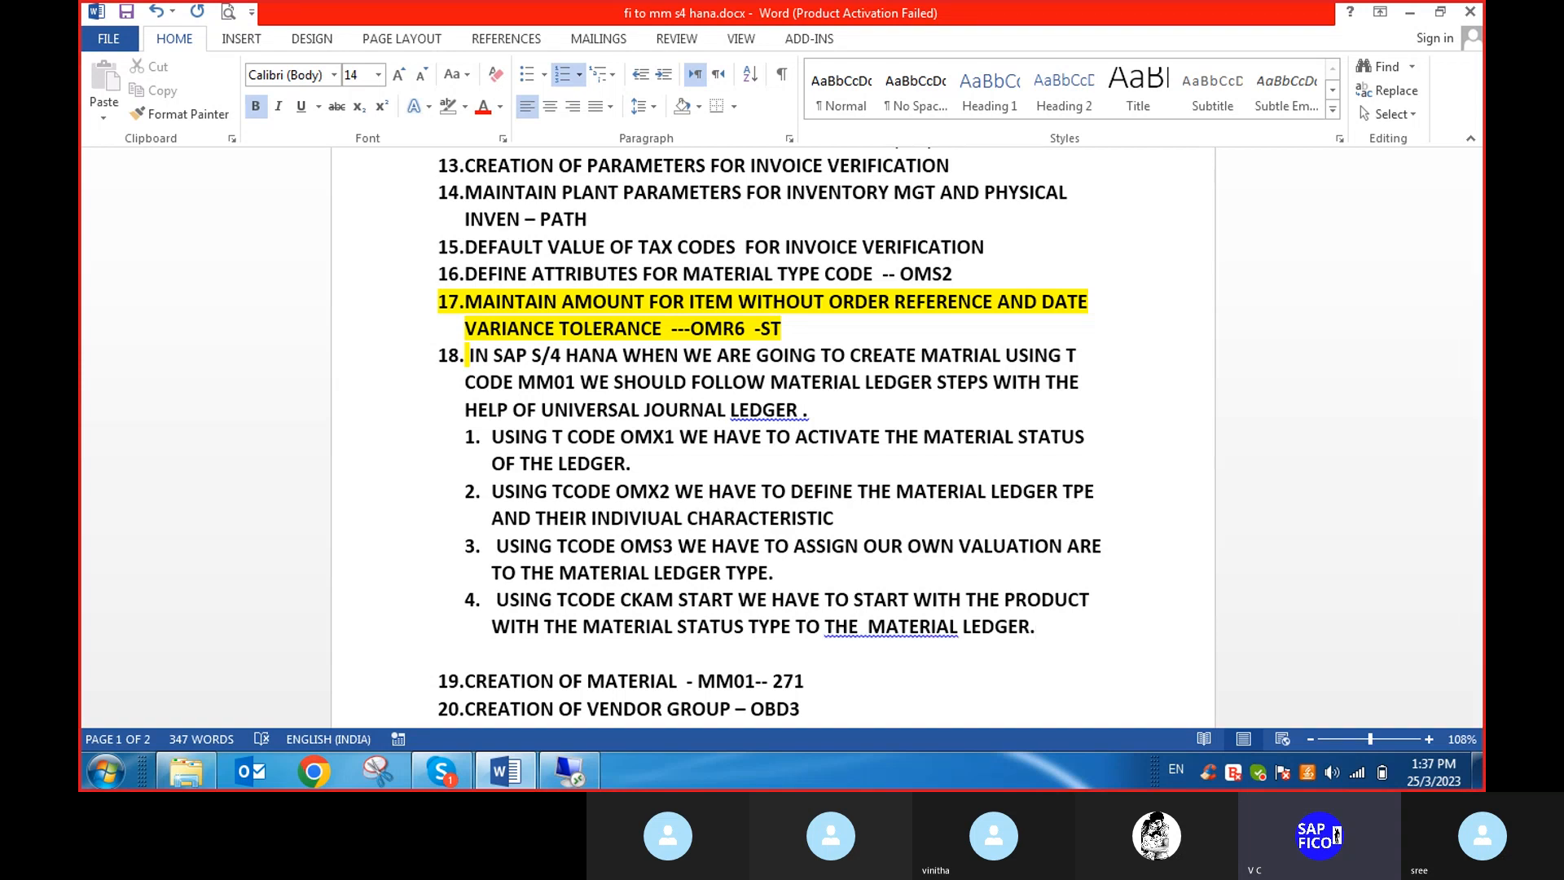
left_click(1069, 490)
type("Y")
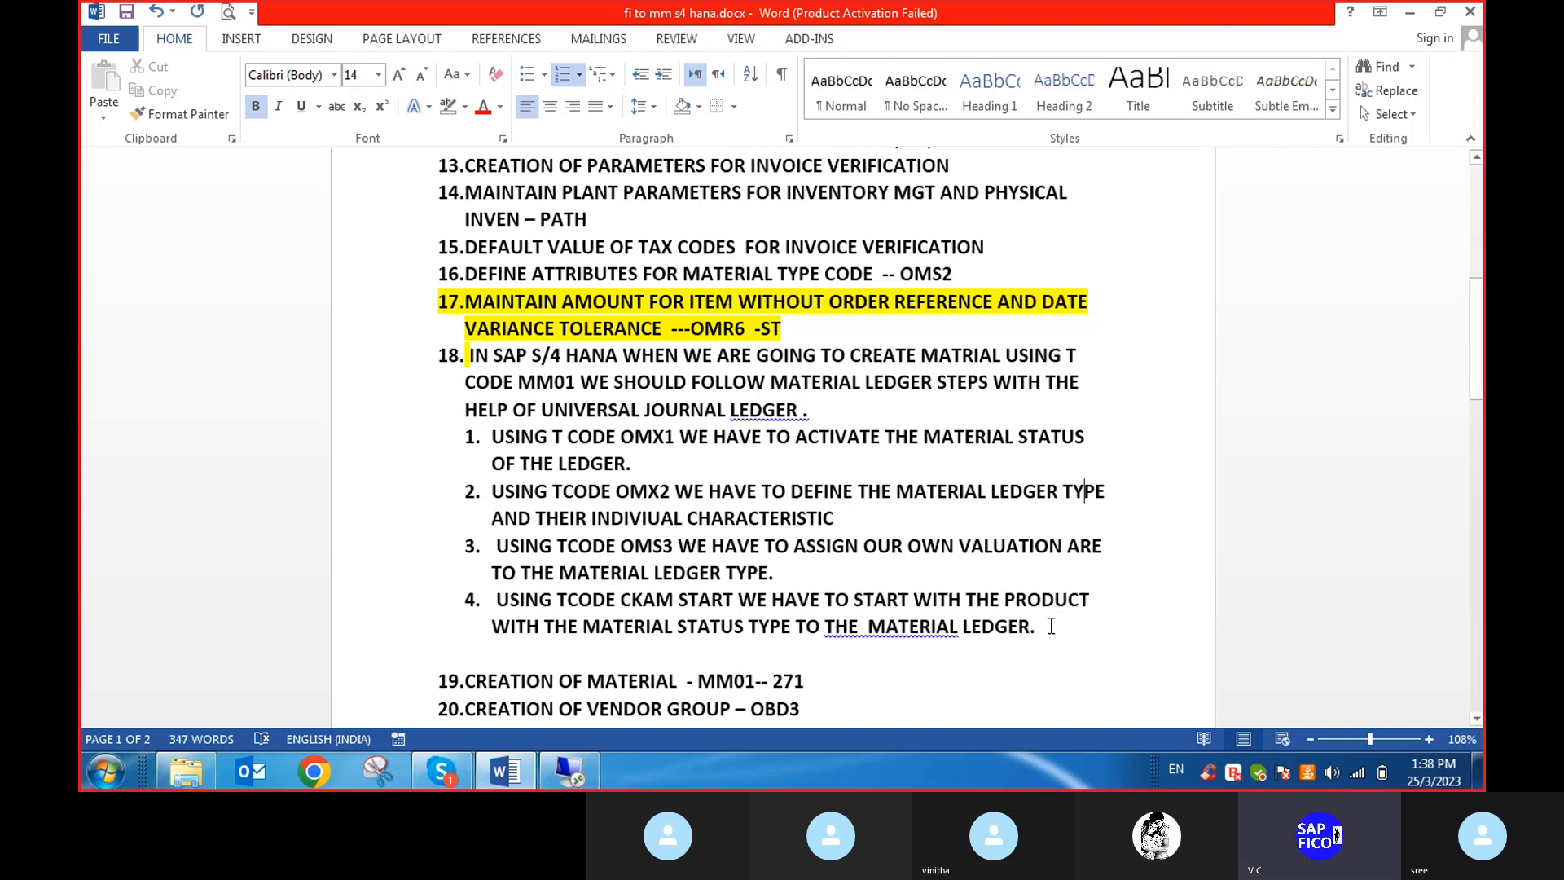
Switch to the remote desktop, start SAP Logon and open the logon screen of the S4HANA system
left_click(569, 771)
double_click(116, 493)
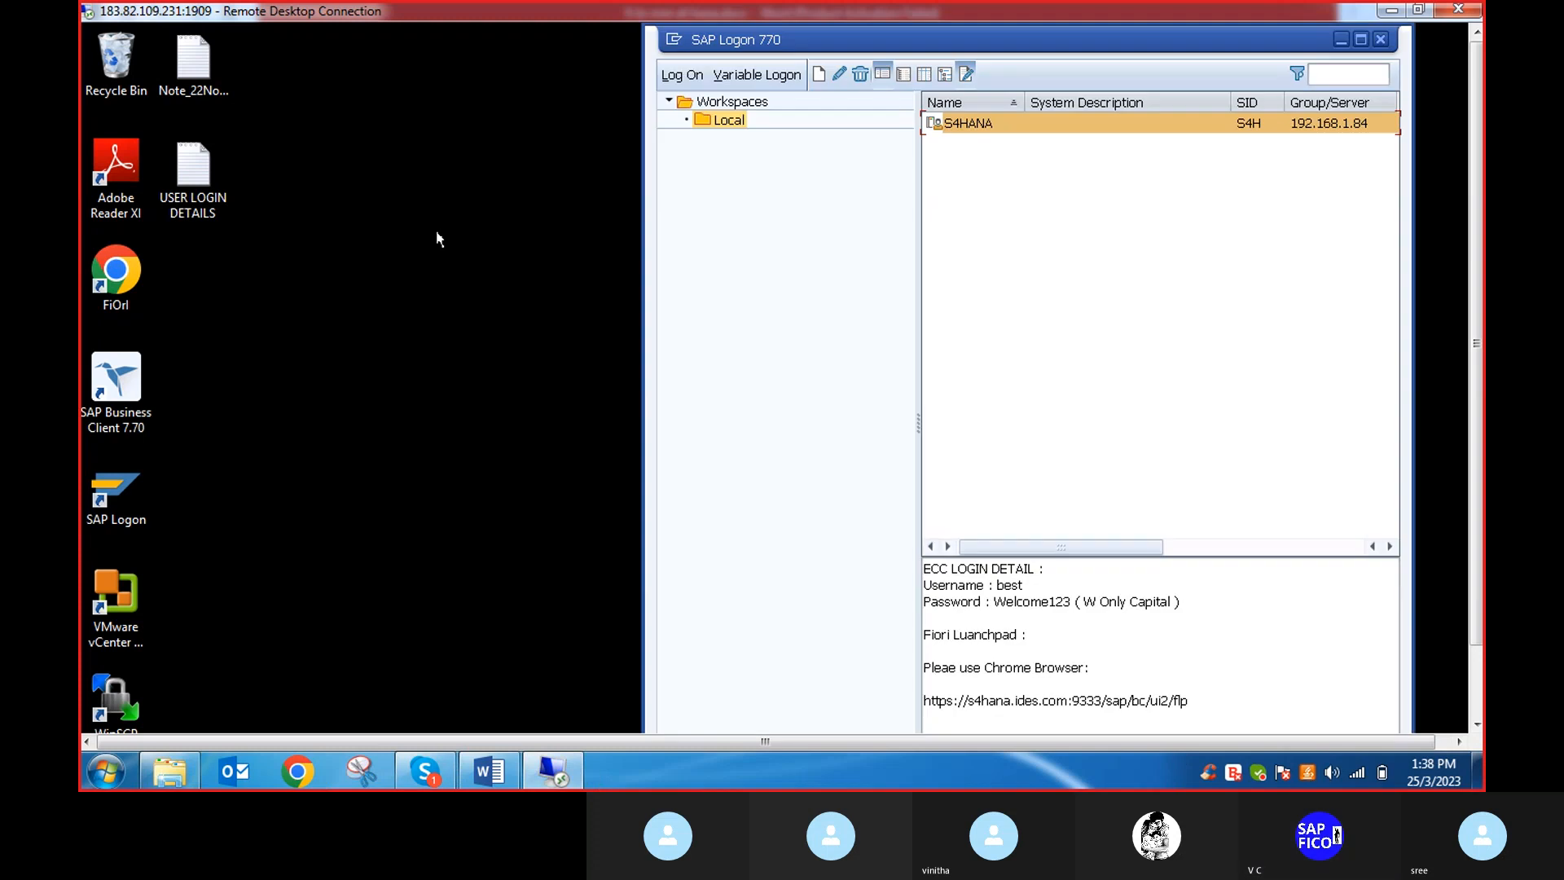
left_click(679, 81)
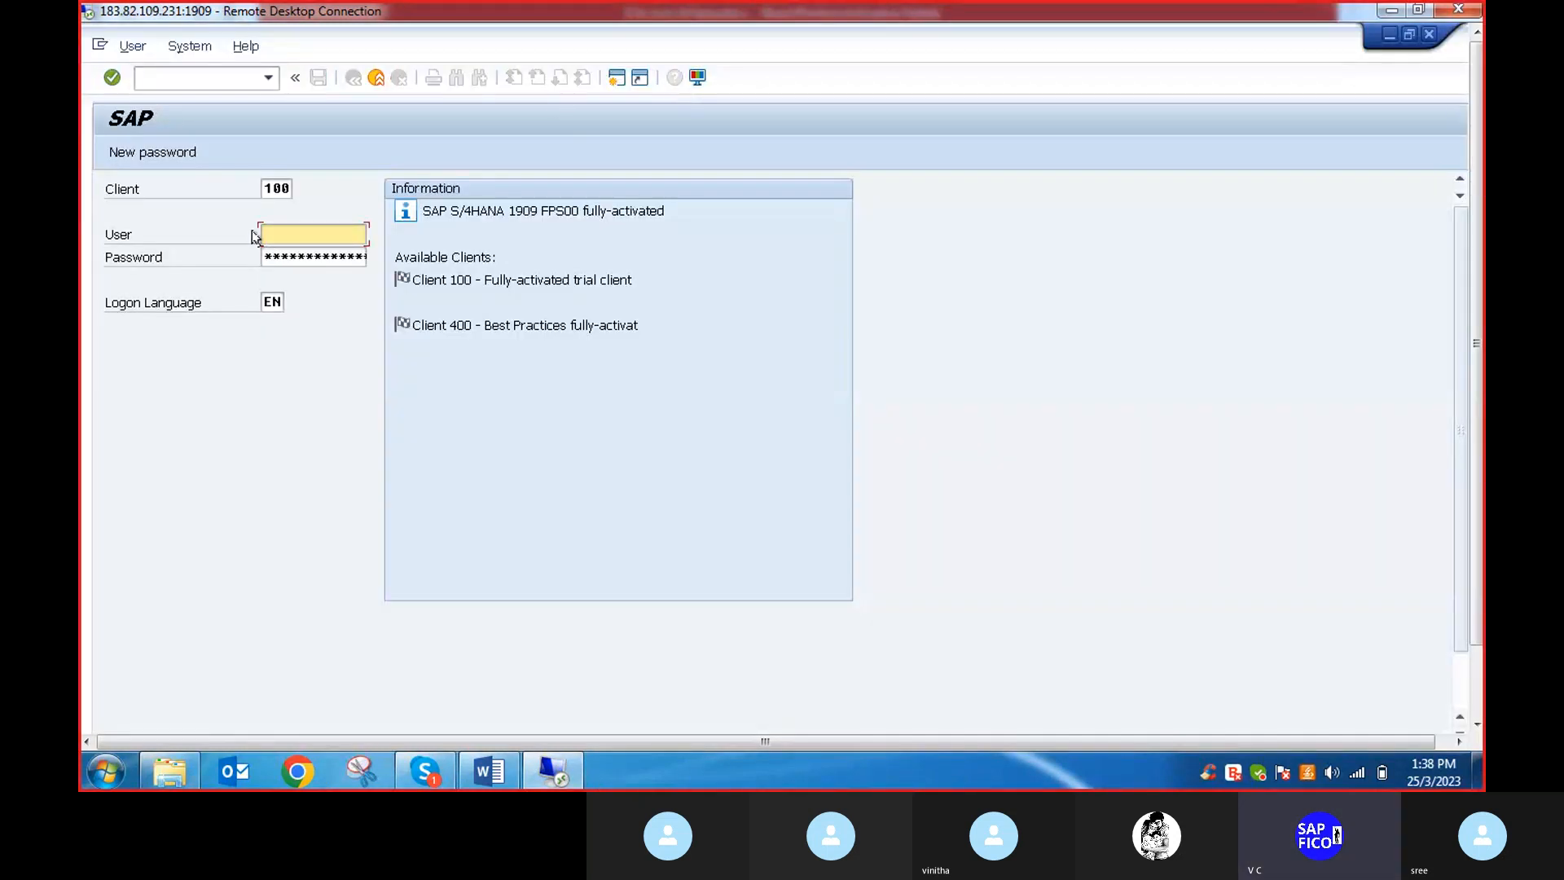
Log on to SAP client 100 by entering the user name in lowercase and the account password
type("BEST")
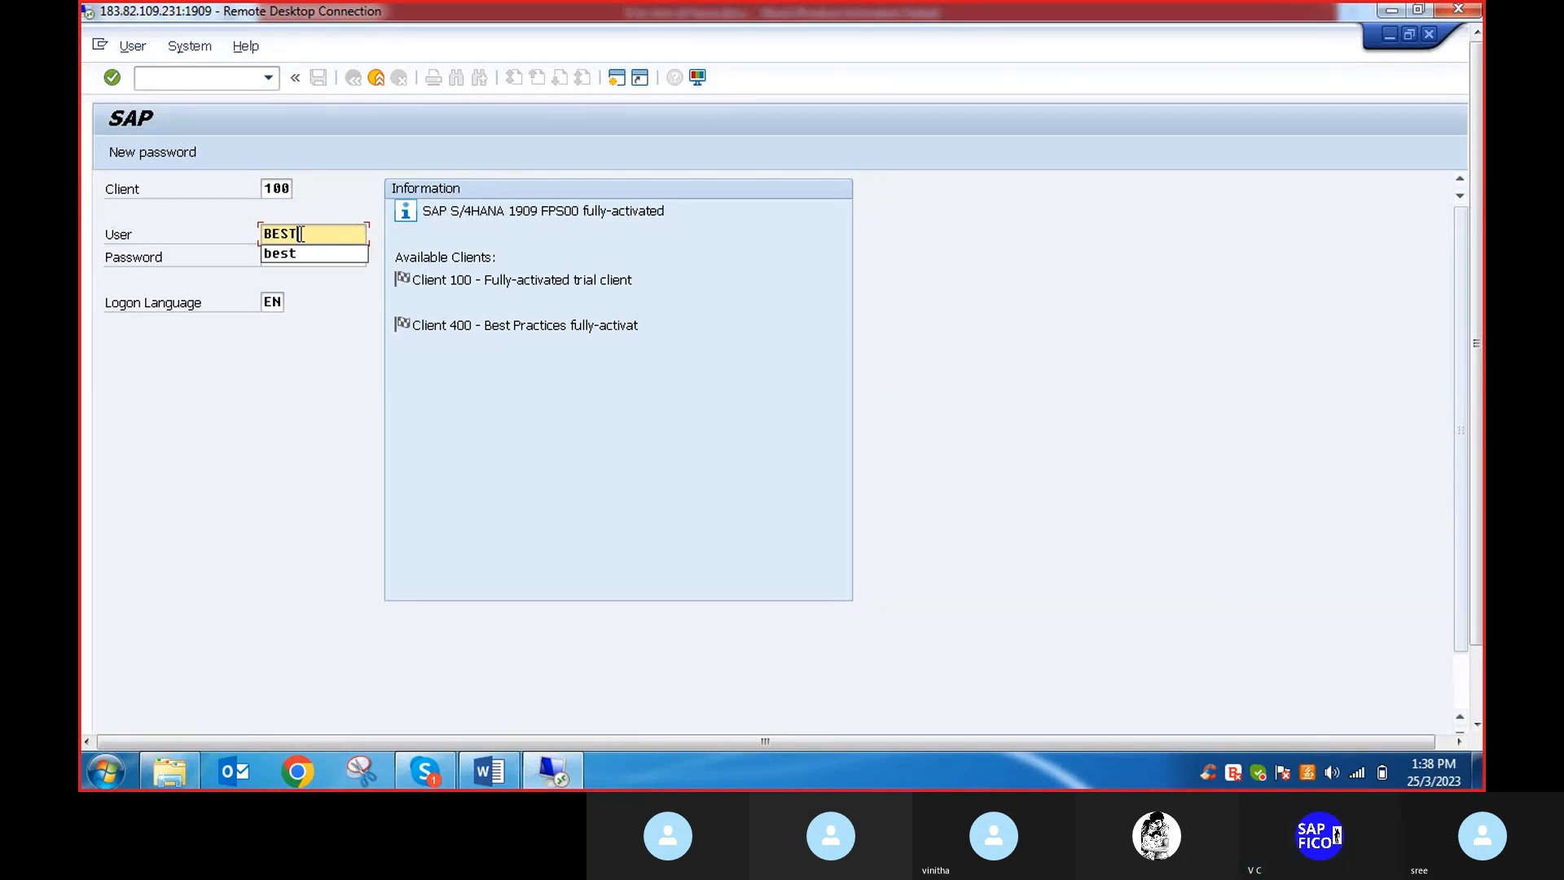
key("BackSpace")
key("BackSpace")
key("BackSpace")
key("BackSpace")
type("best")
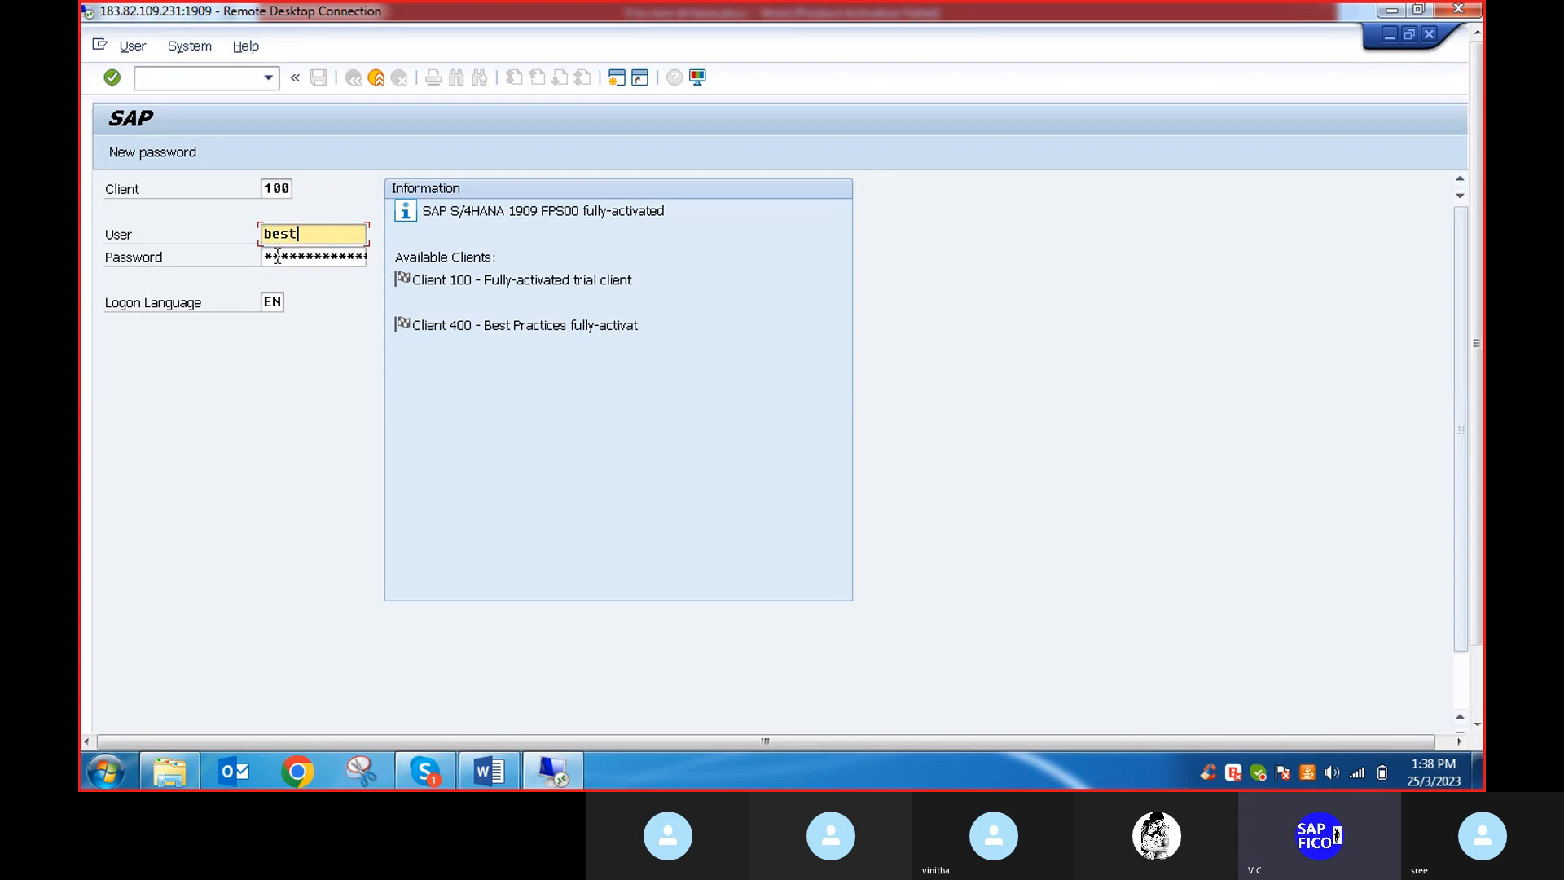
left_click(282, 258)
type("*****")
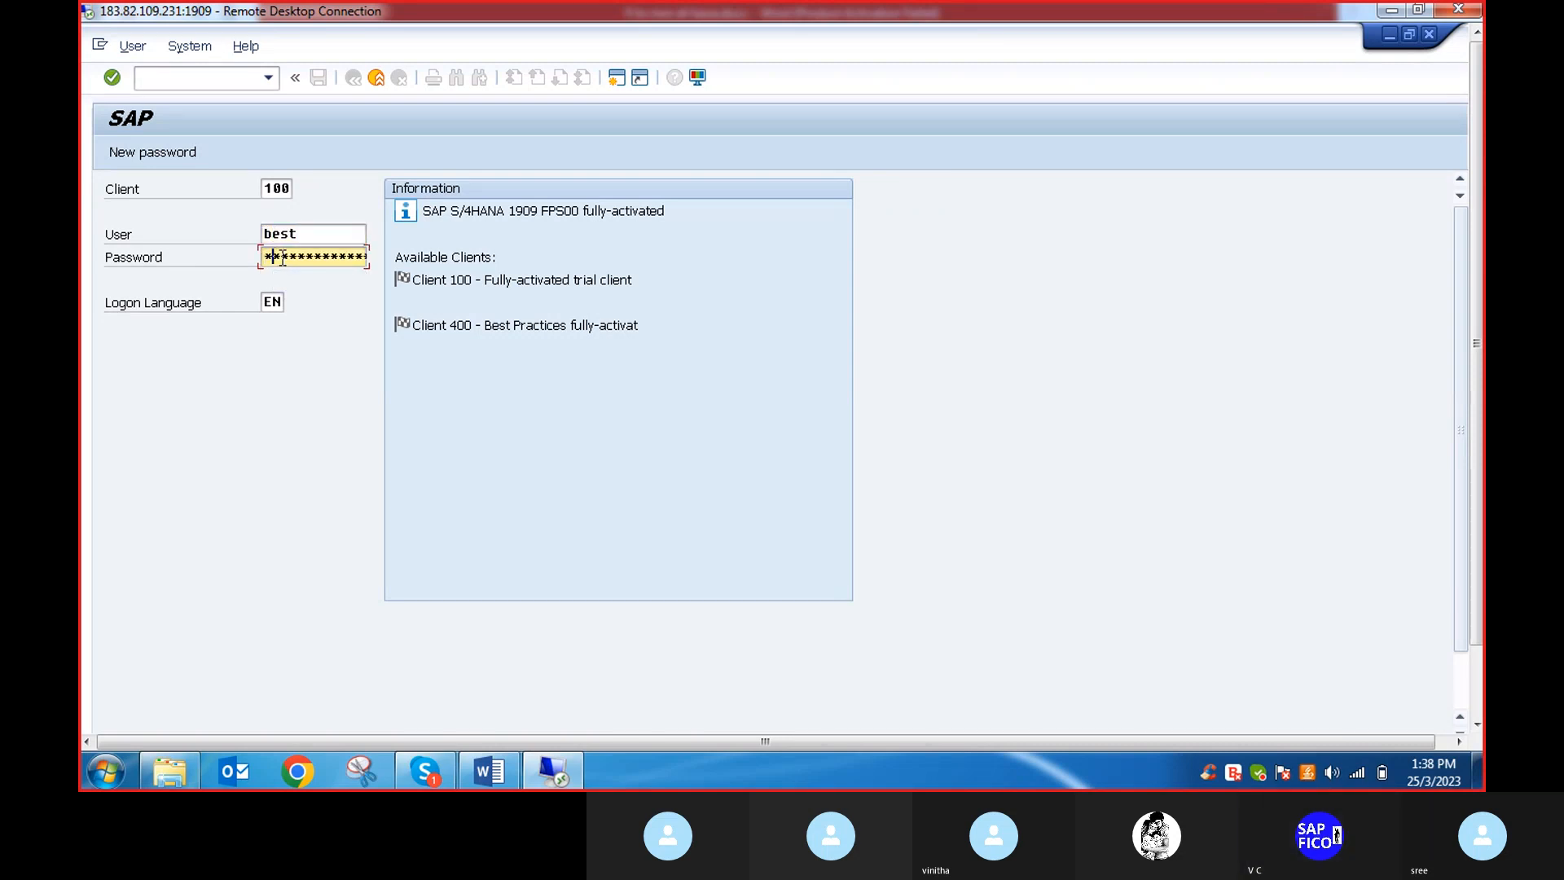
type("***")
key("Return")
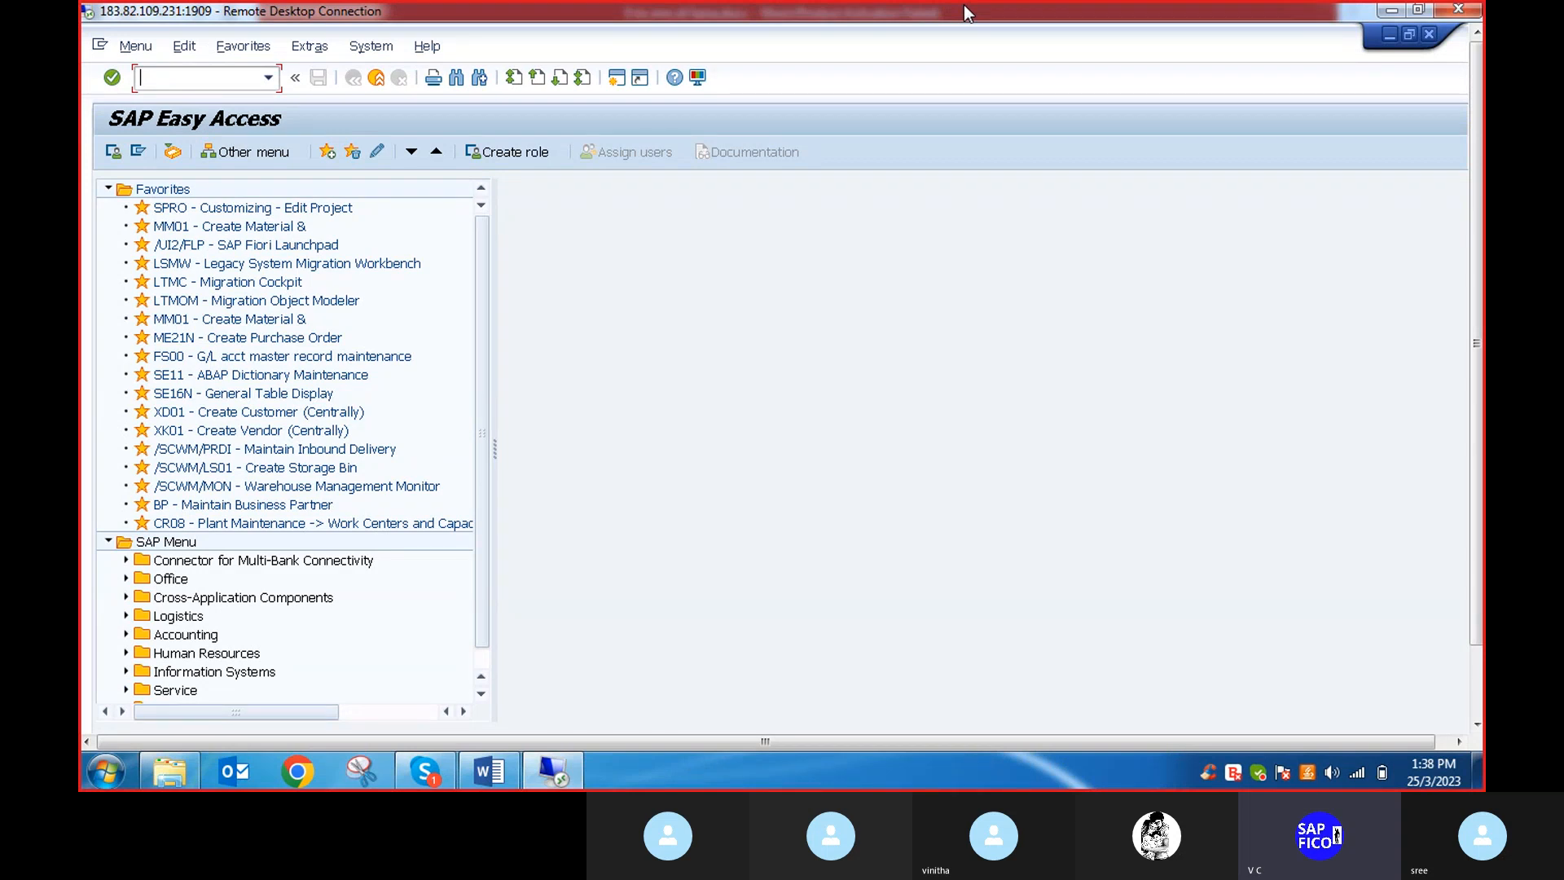
Run transaction OMX3 and add a new entry with valuation area DEP1 for the material ledger type assignment
type("omx3")
key("Return")
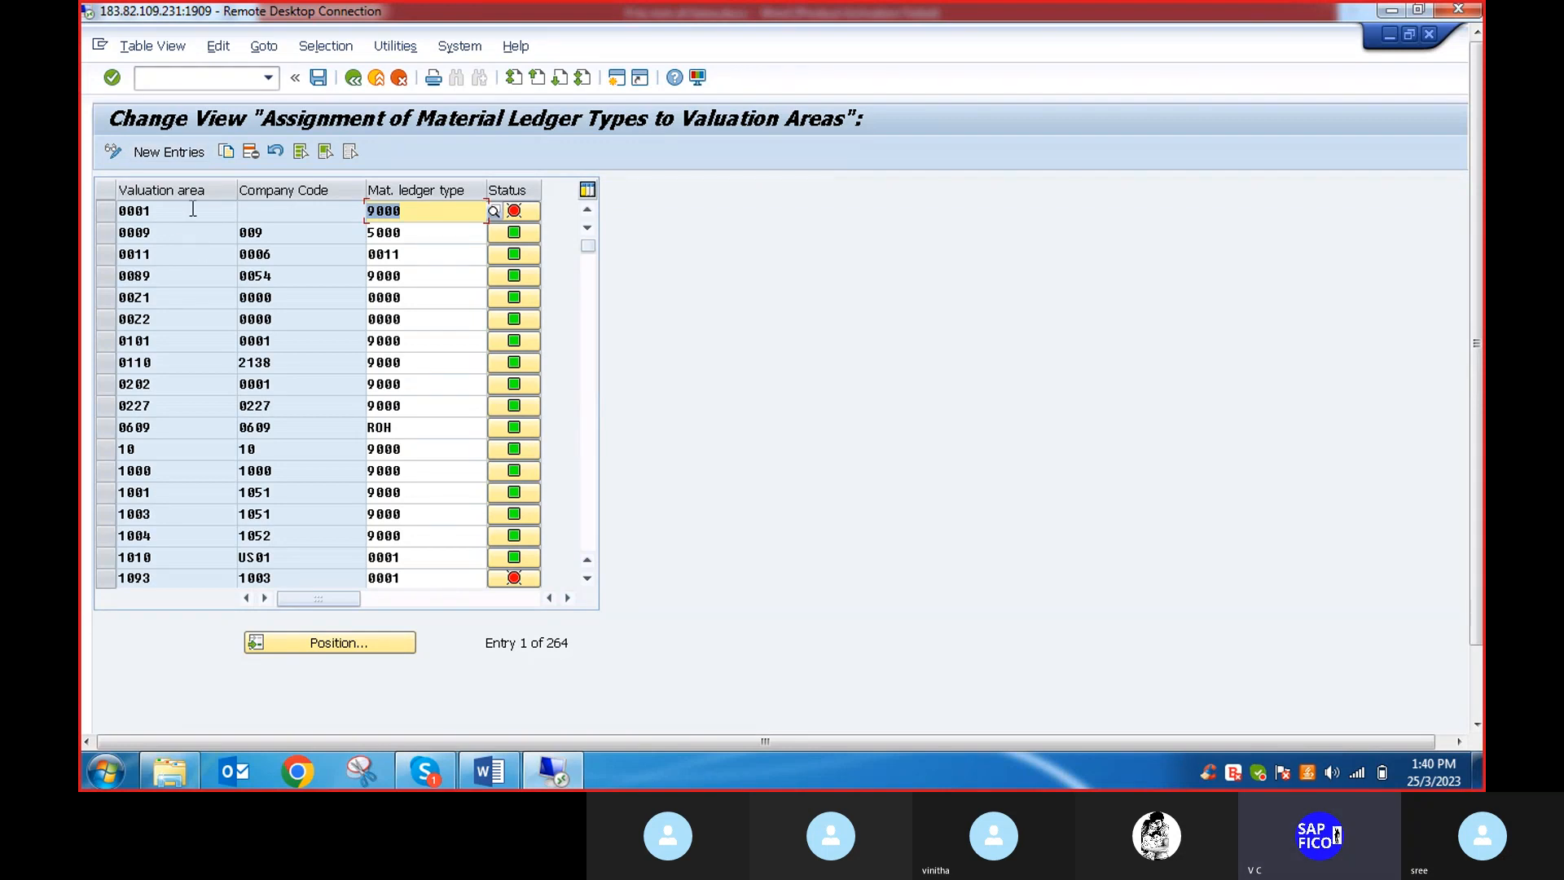
left_click(166, 153)
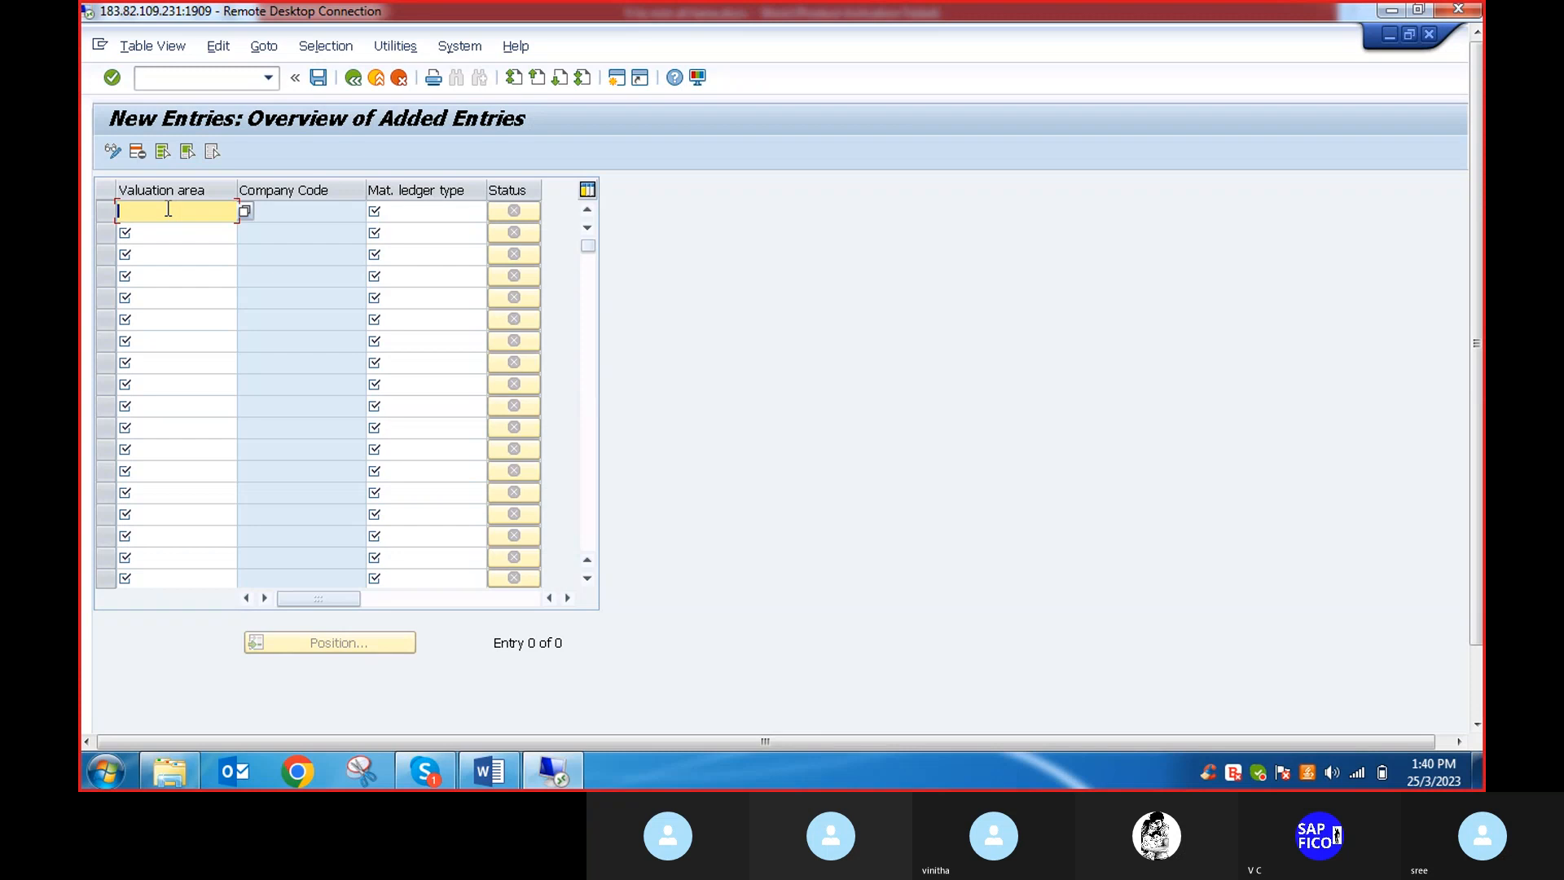
type("DEP1")
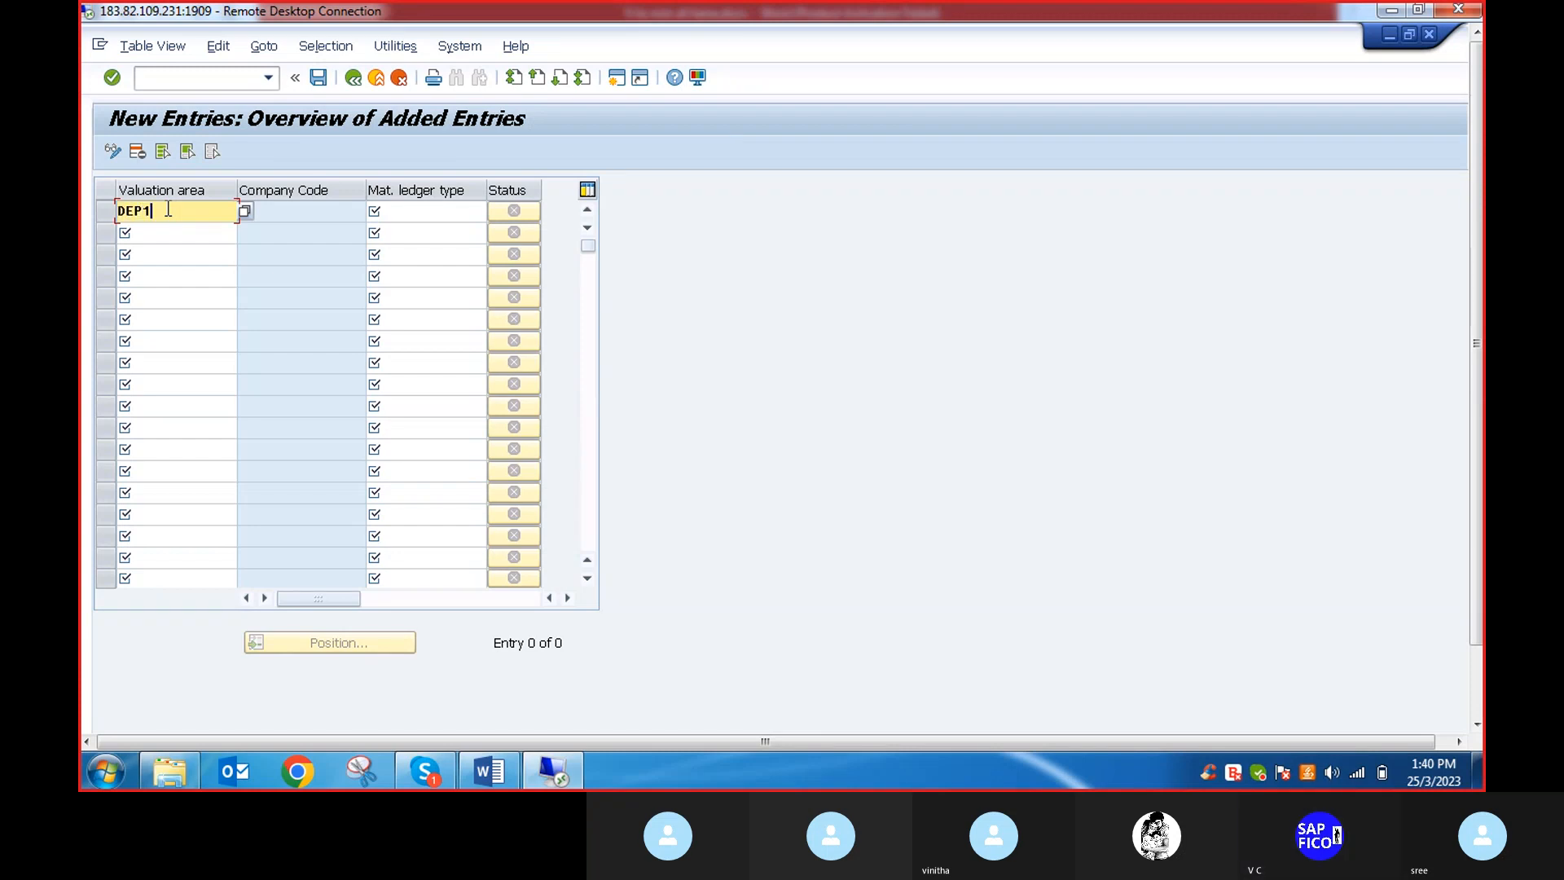
left_click(408, 209)
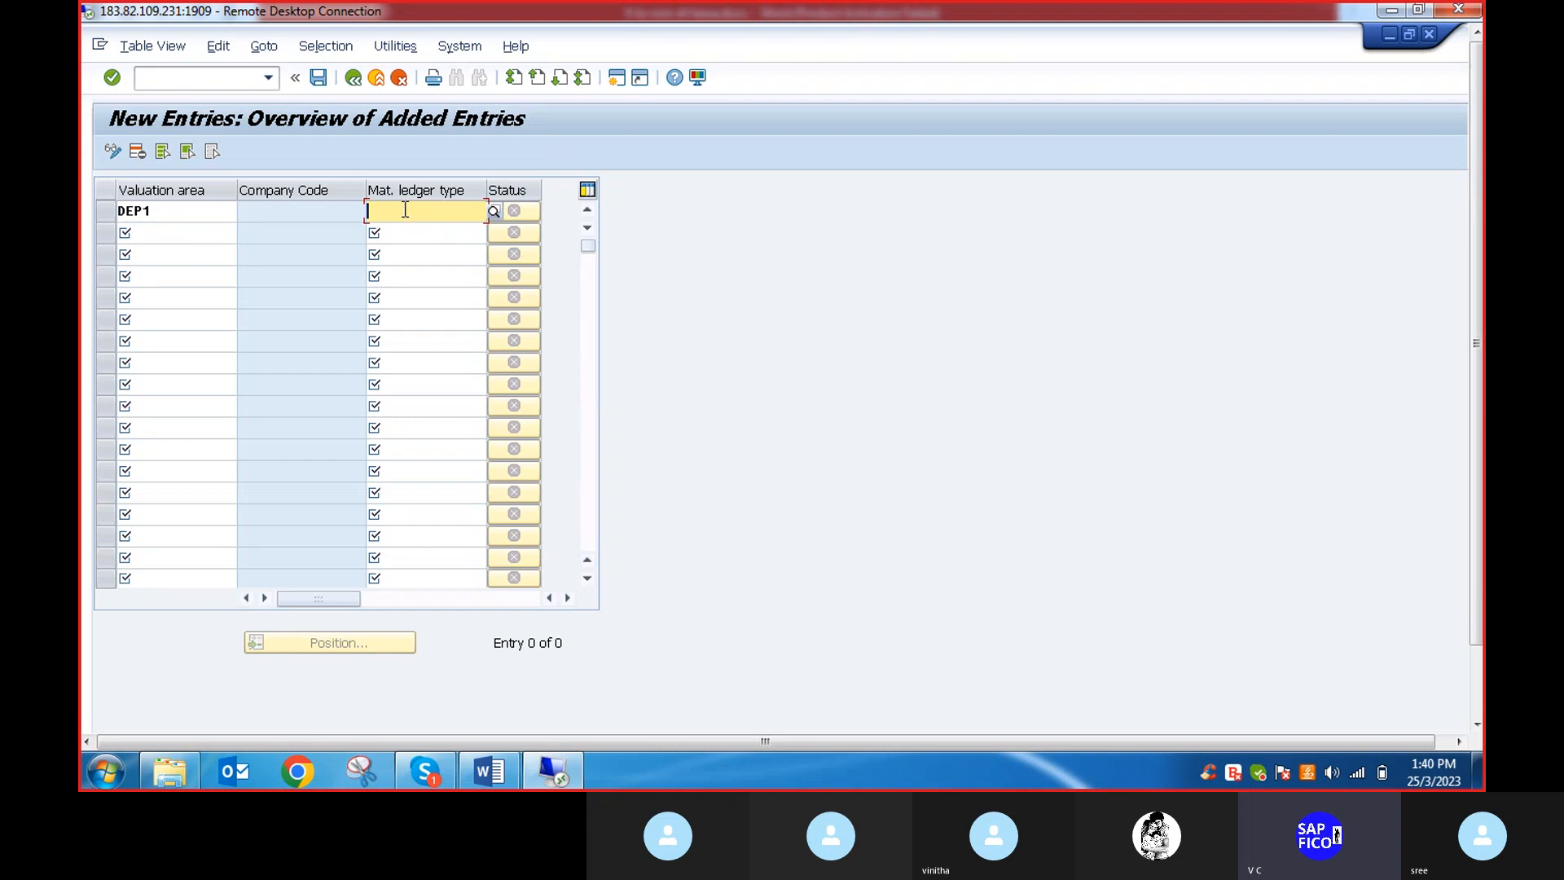
Check the valuation area in item 10 and the material ledger steps in the Word notes, and return to the new entry in SAP
left_click(492, 774)
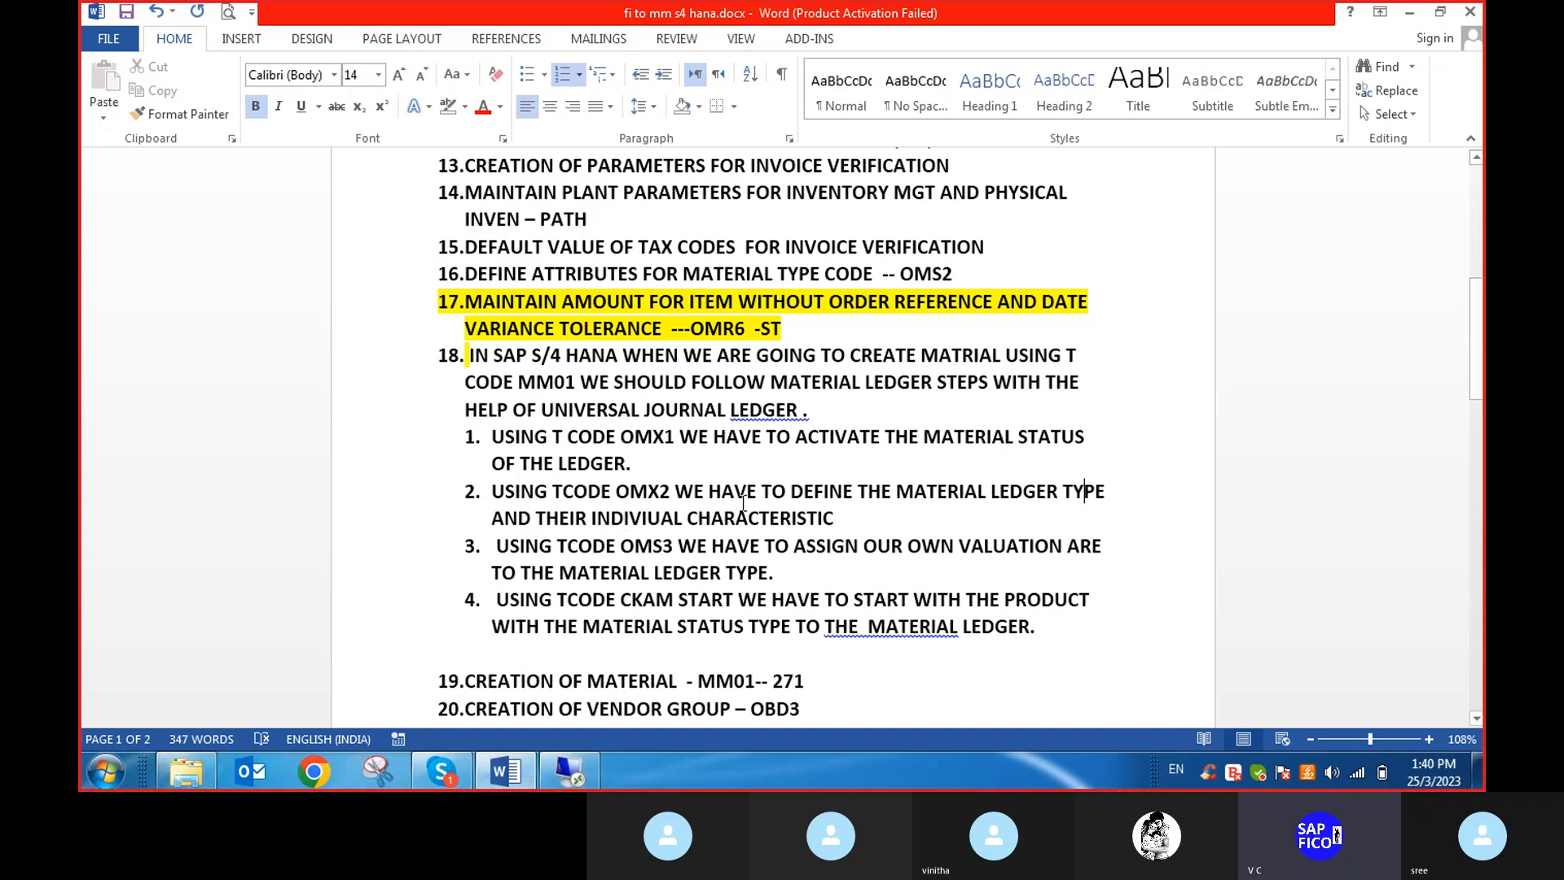
scroll(758, 489, "up", 6)
scroll(778, 474, "down", 1)
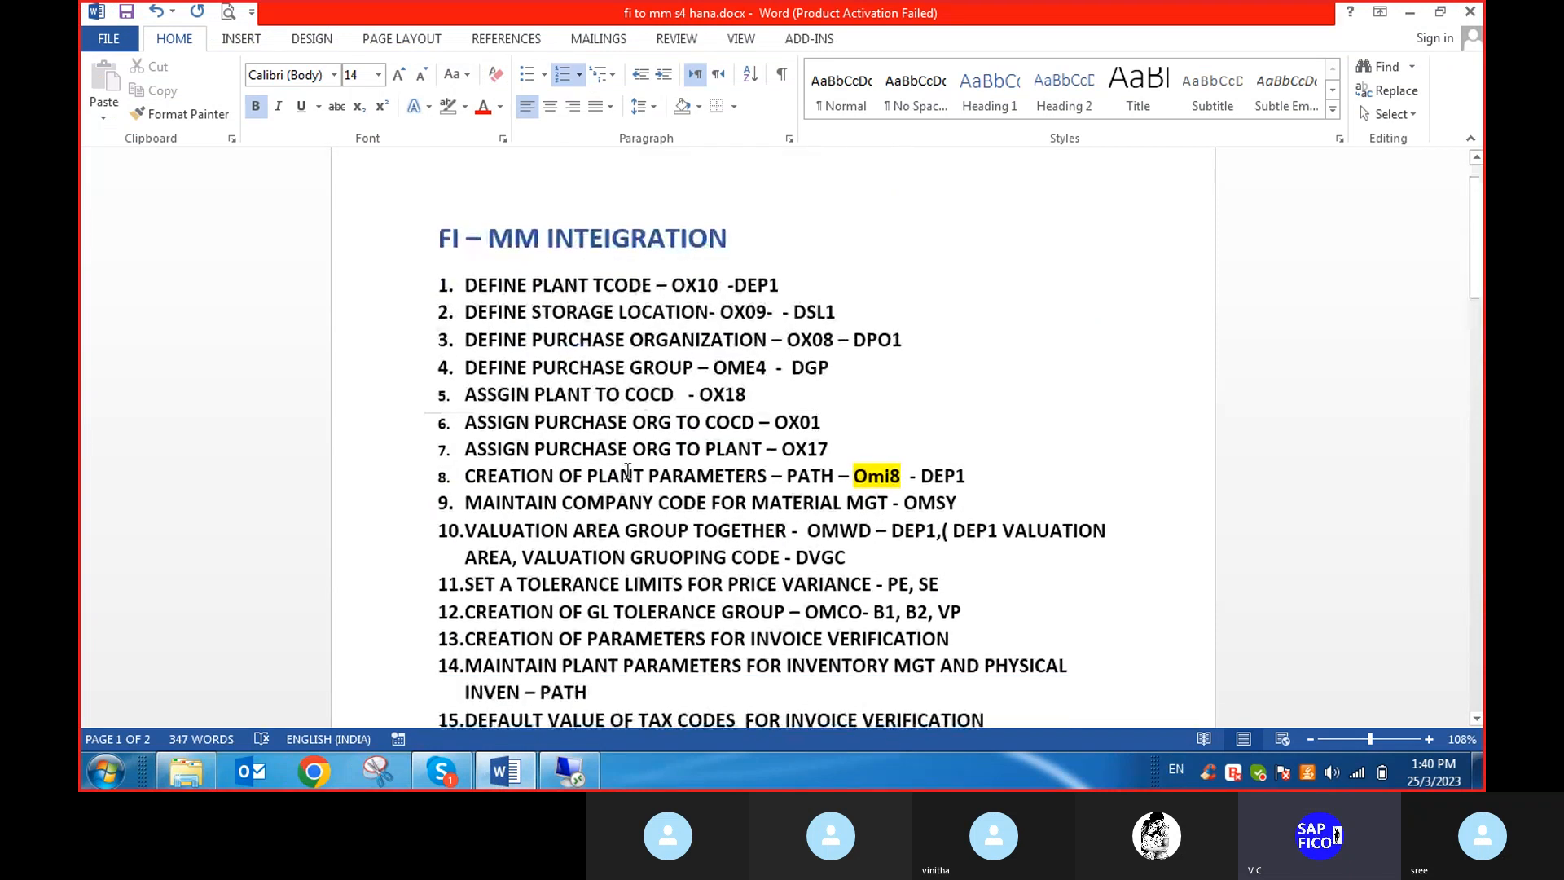
scroll(730, 544, "down", 1)
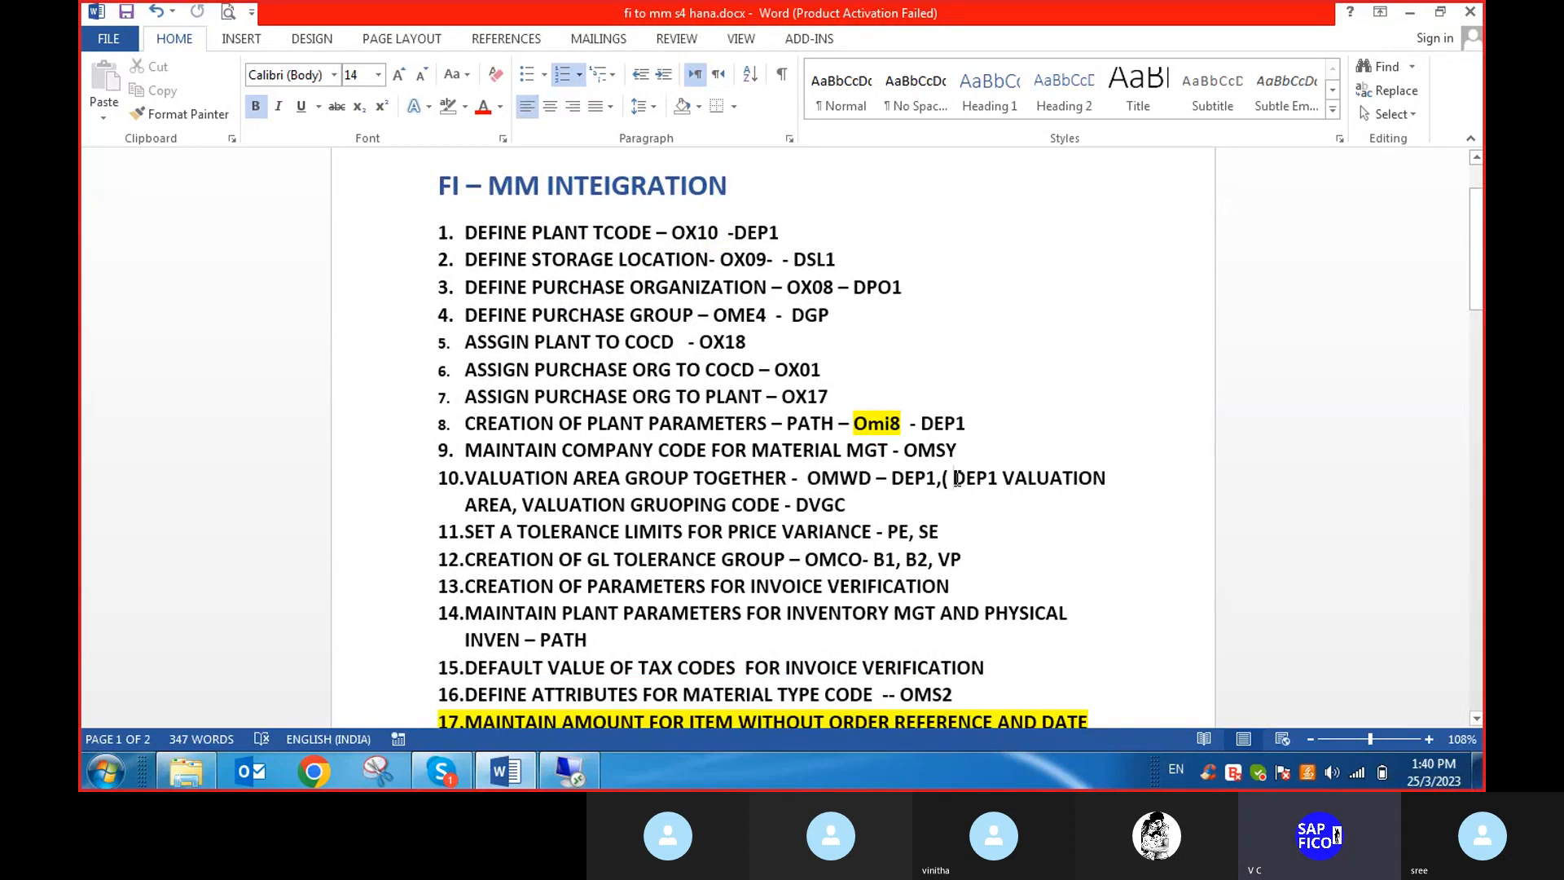
left_click_drag(954, 481, 998, 481)
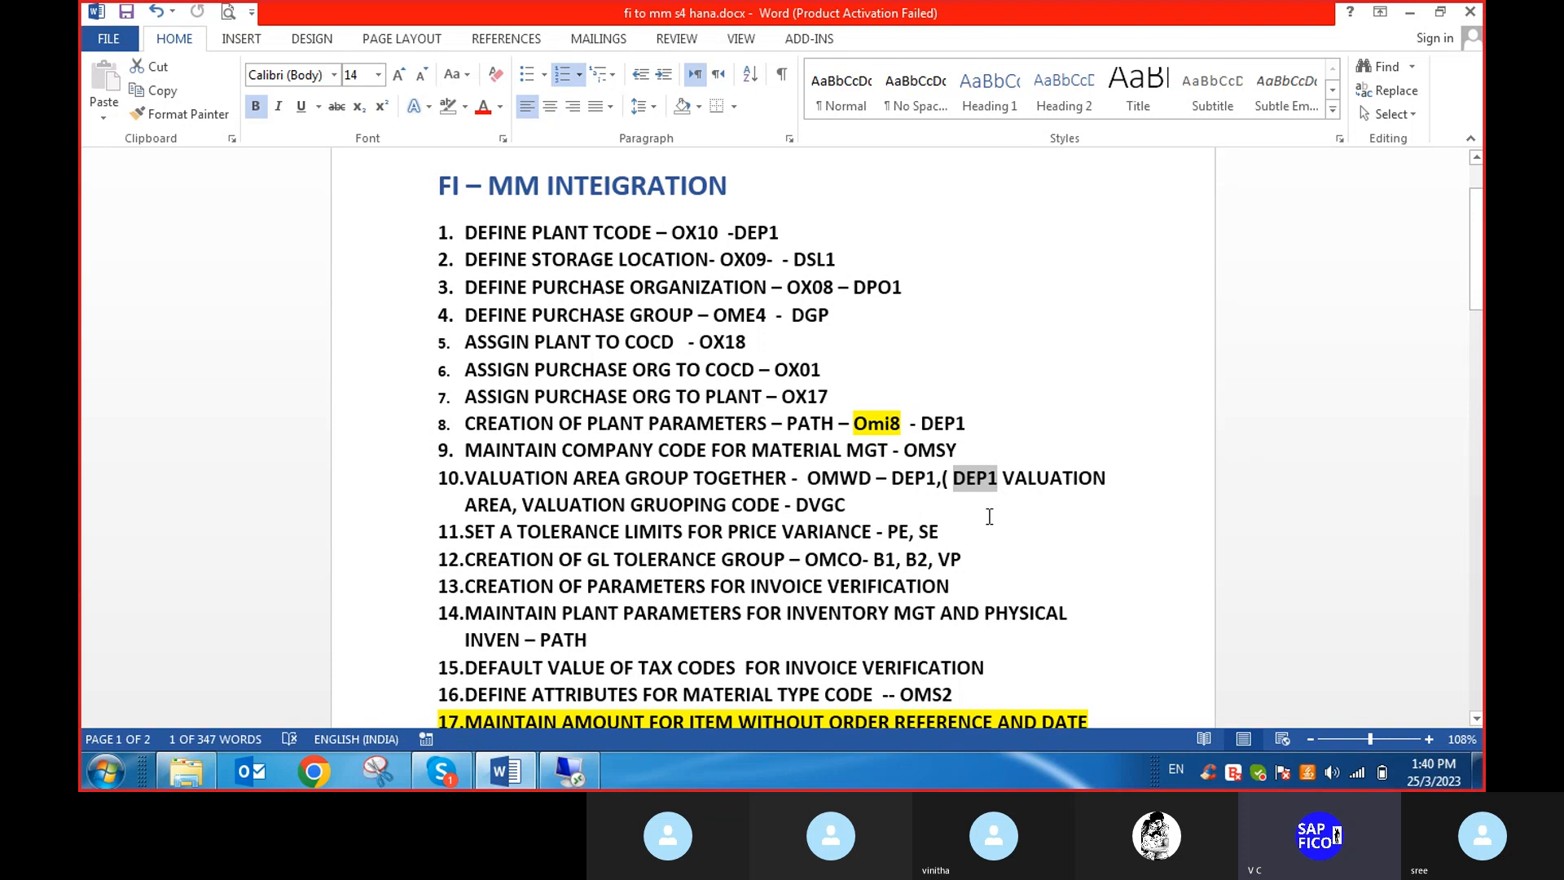
left_click(957, 514)
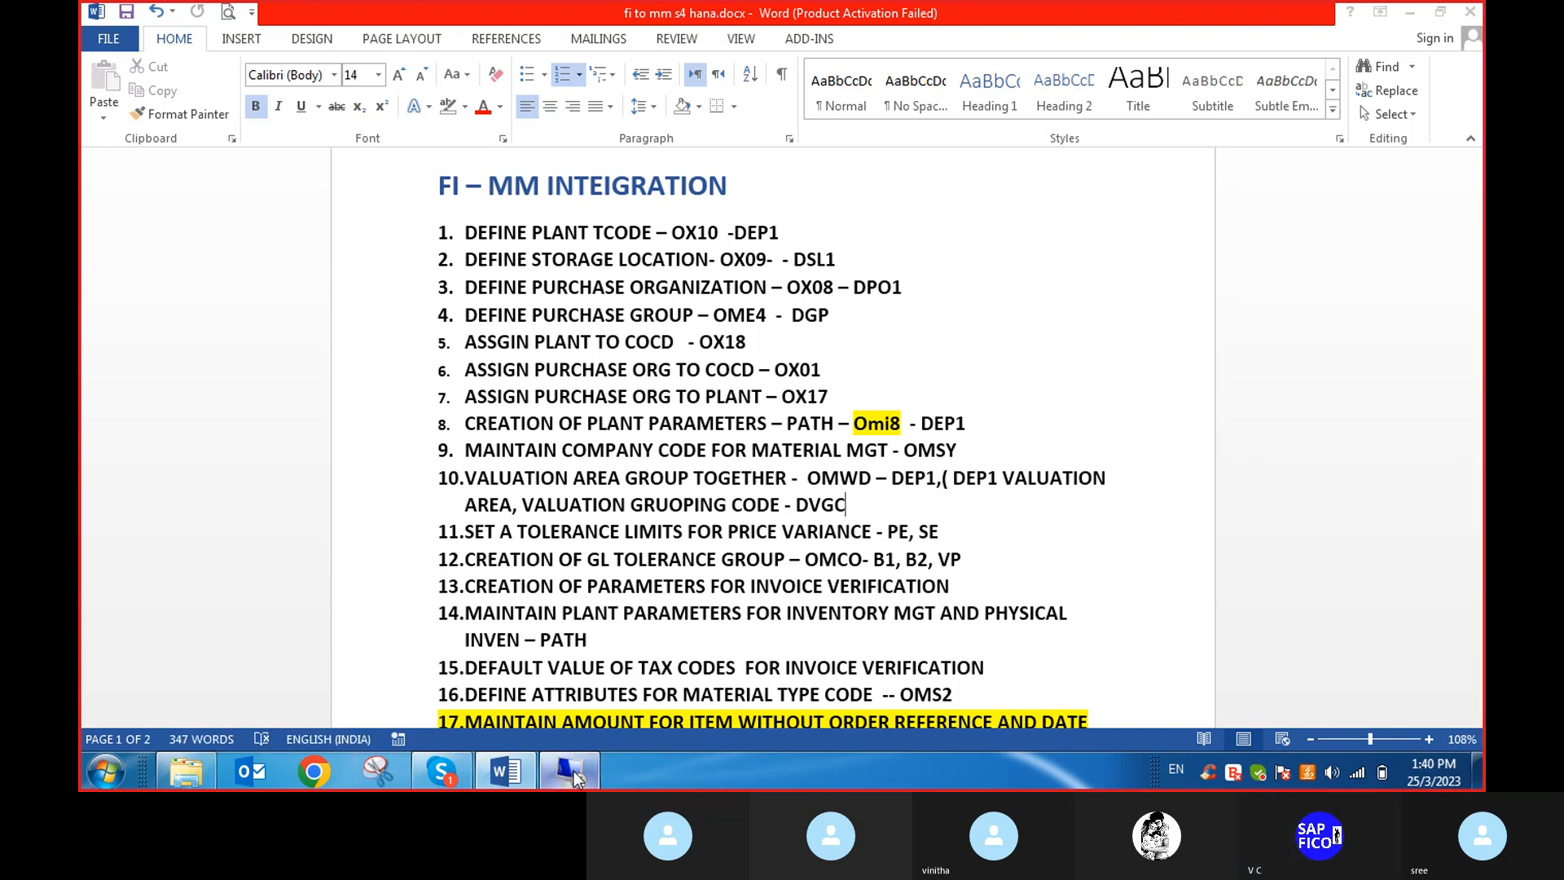
left_click(571, 770)
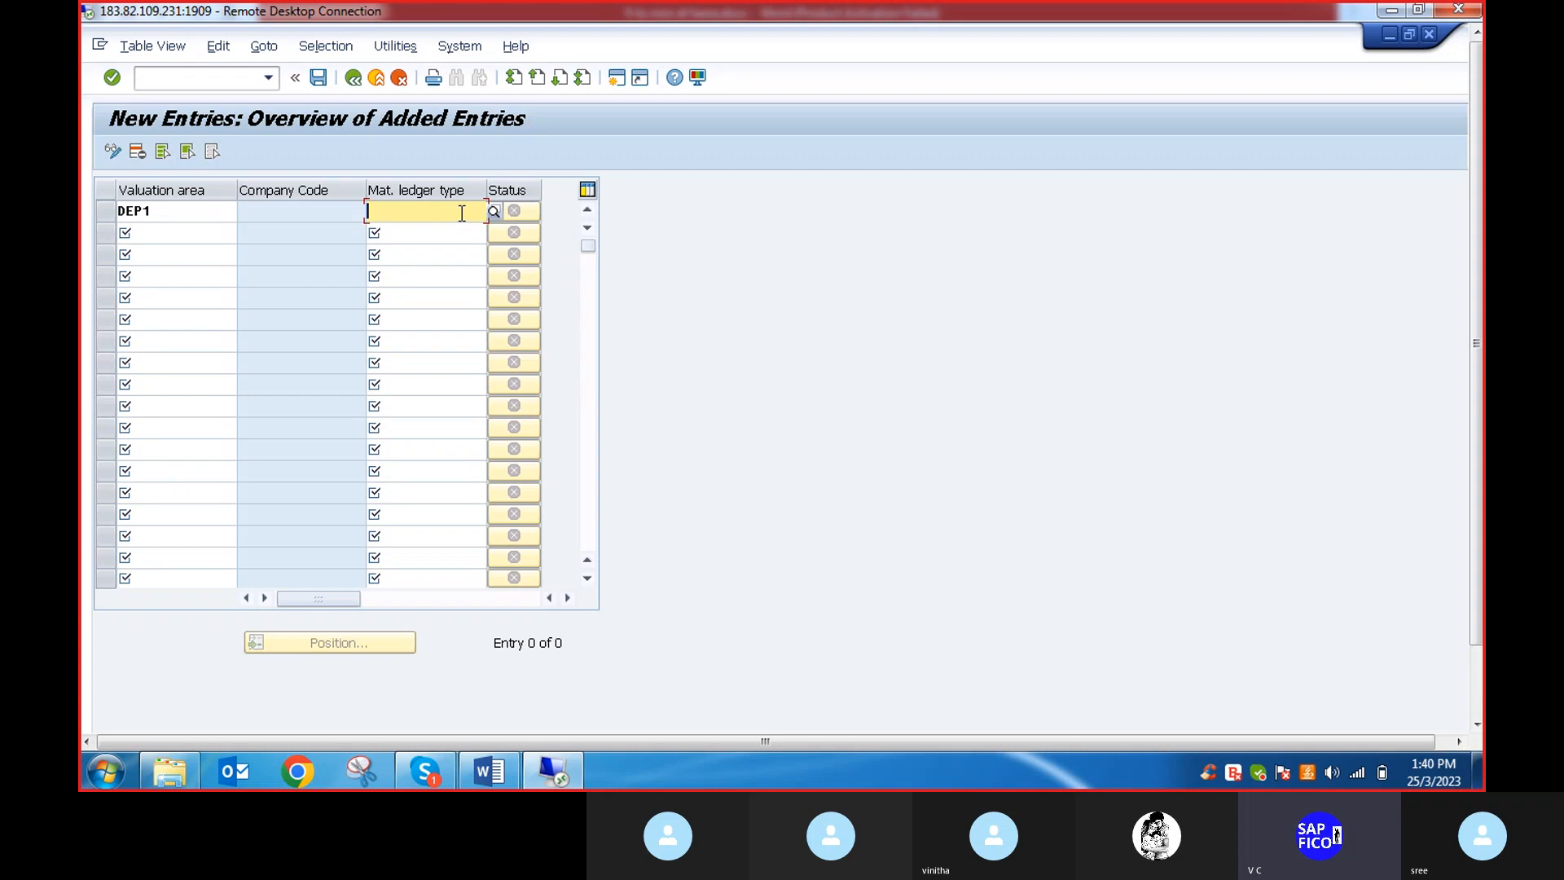
left_click(490, 771)
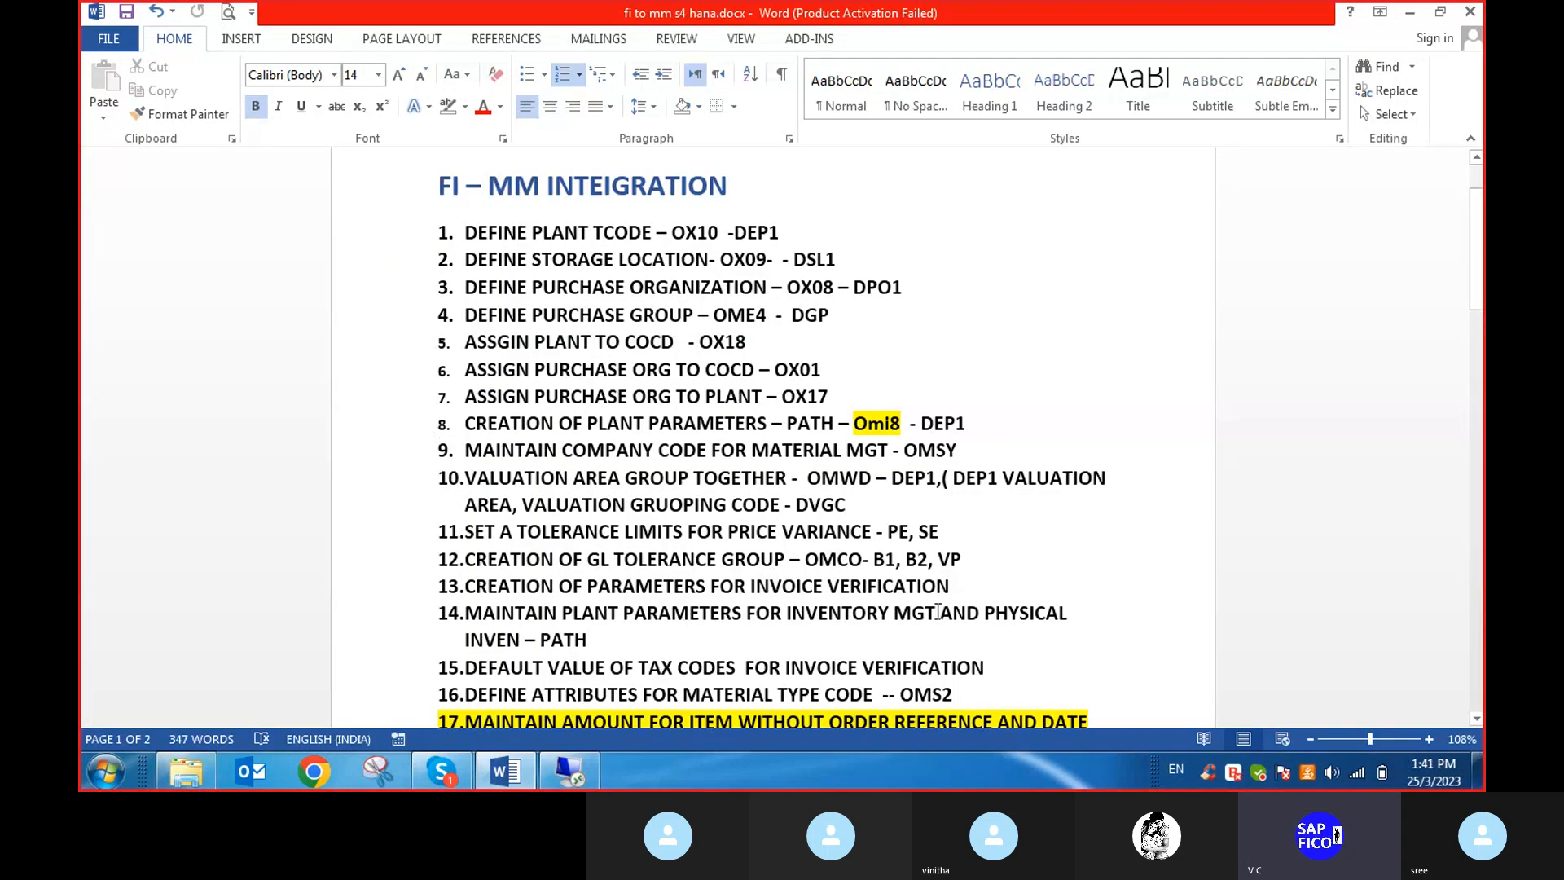
scroll(736, 631, "down", 1)
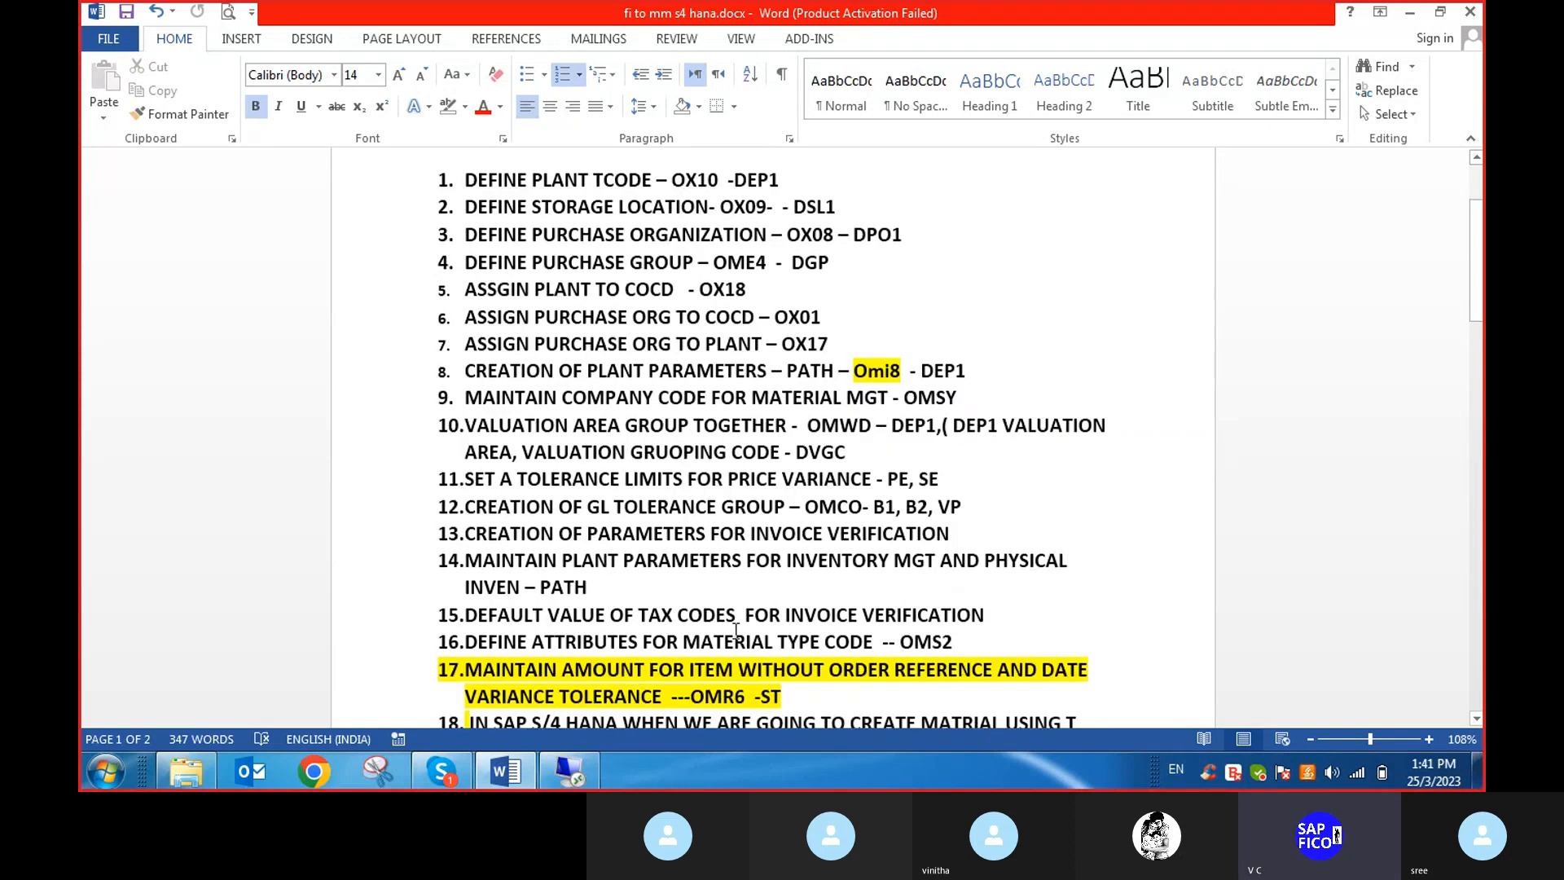
scroll(735, 632, "down", 2)
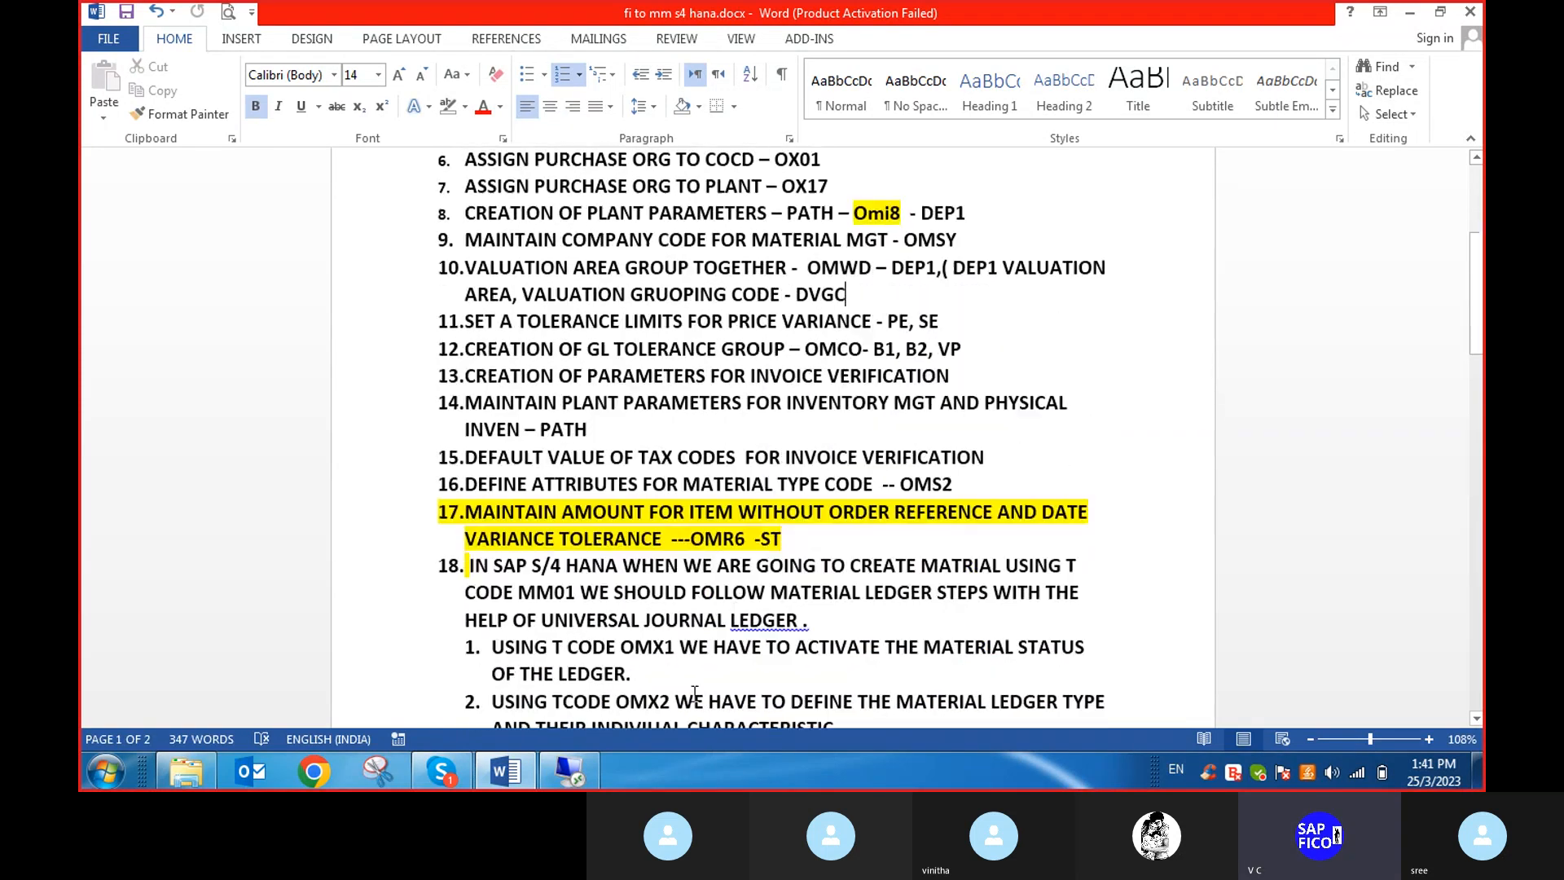
left_click(568, 770)
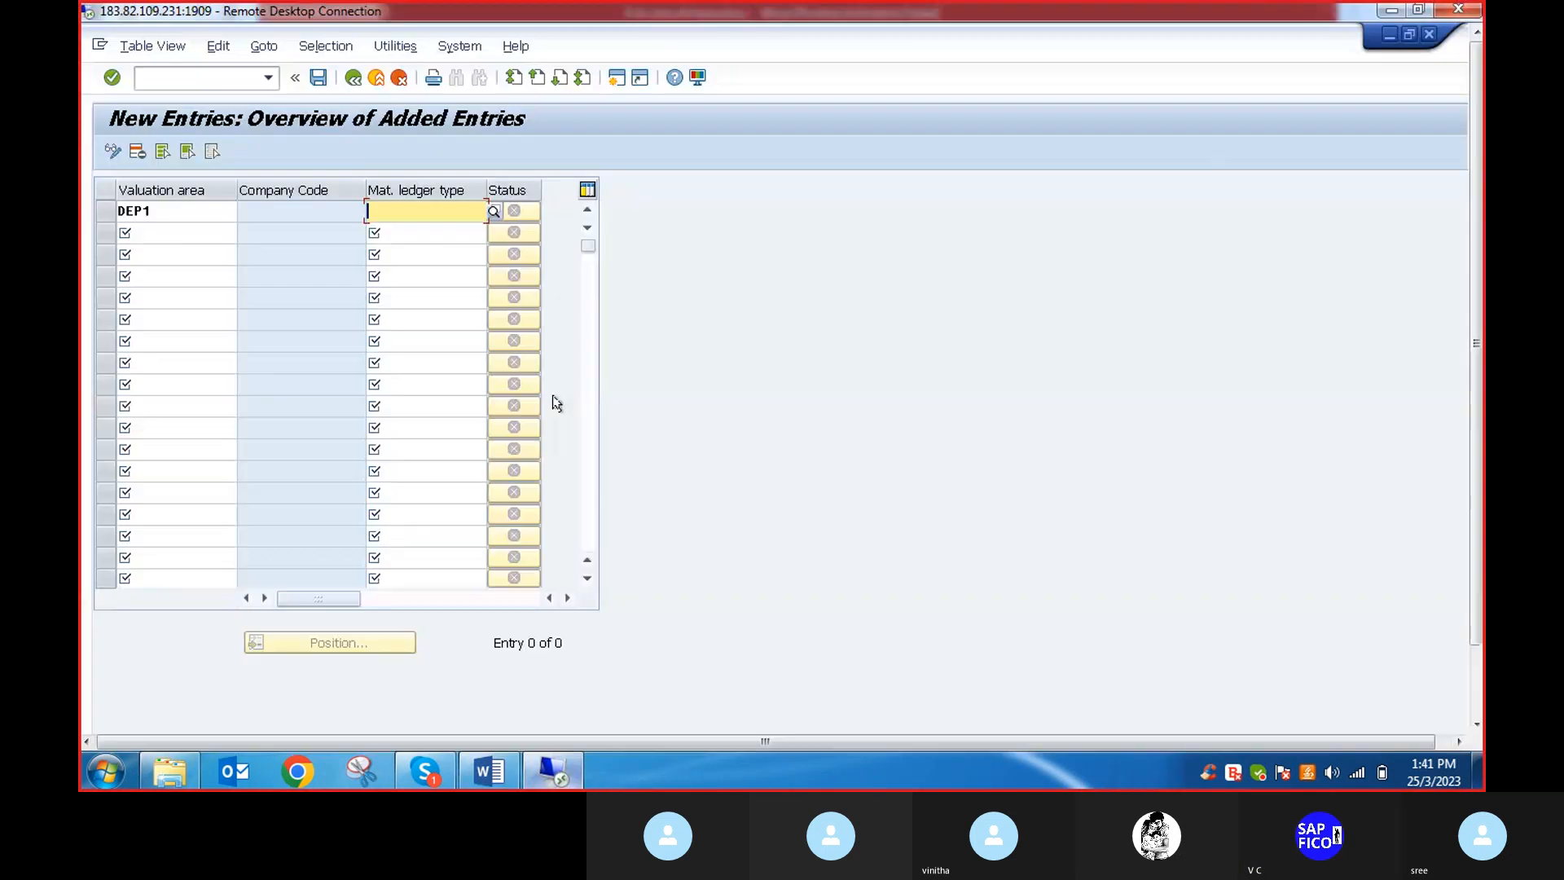
Assign material ledger type 9000 (Crcy Type/Val. 10) to valuation area DEP1, choosing it from the list of possible values
left_click(493, 213)
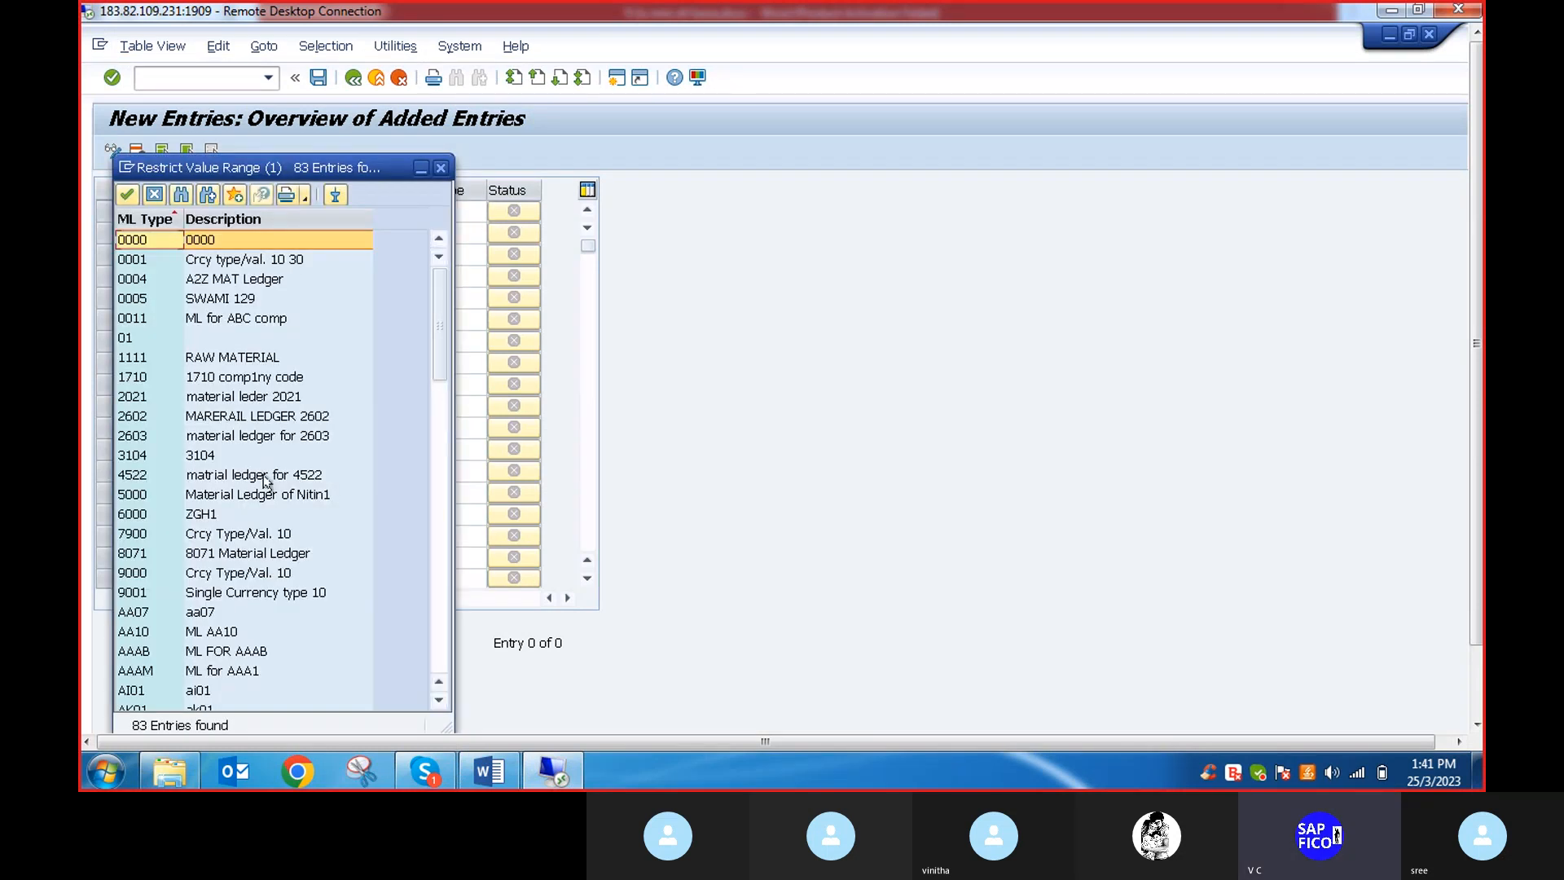
scroll(252, 485, "down", 3)
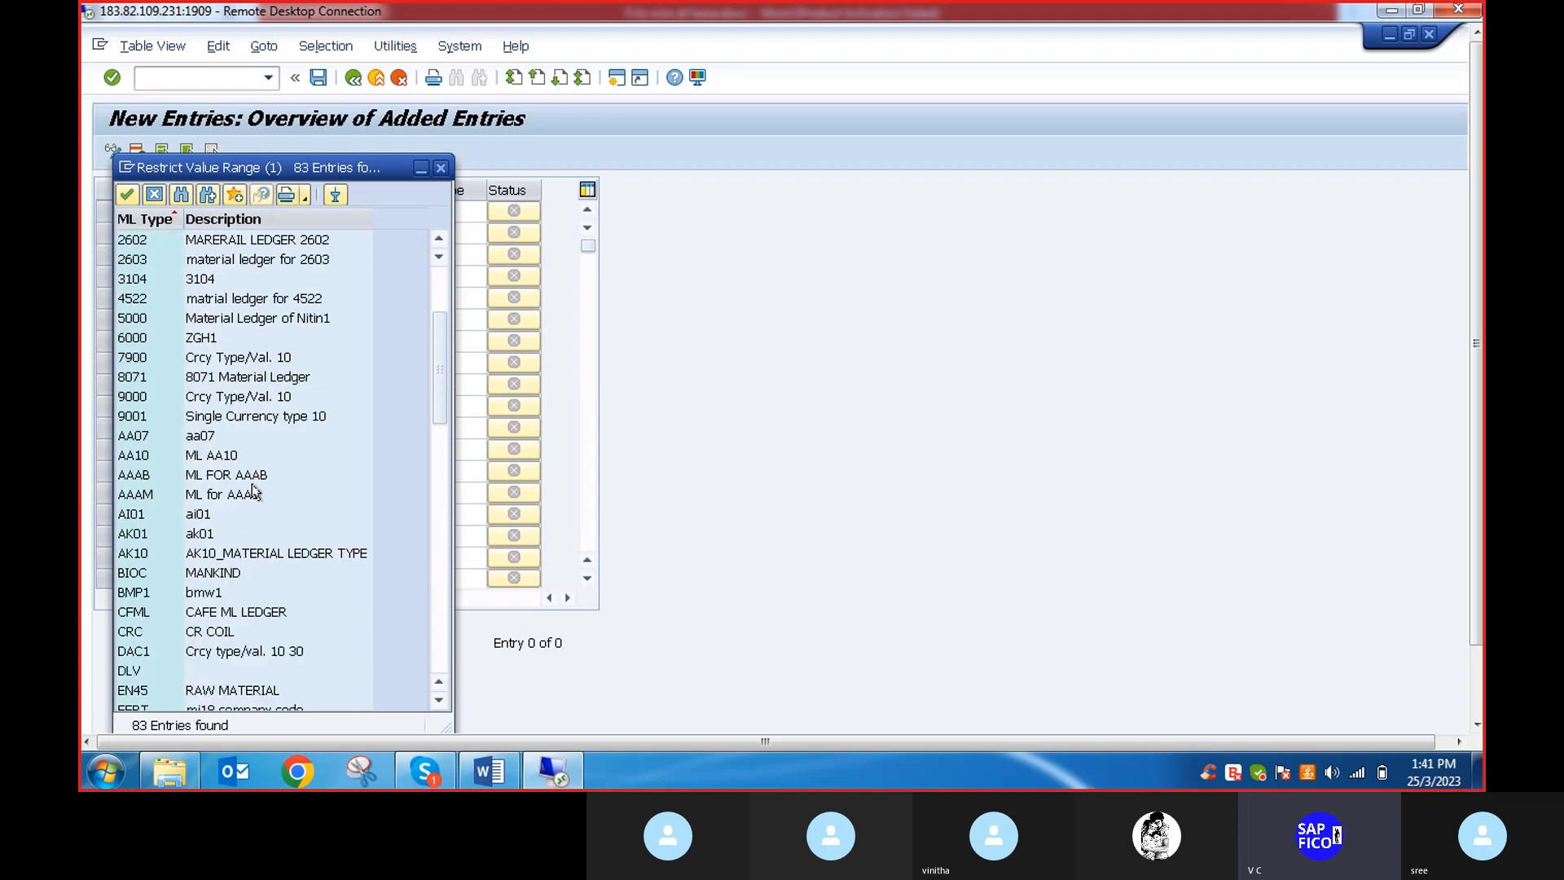
scroll(252, 484, "down", 1)
scroll(252, 486, "down", 1)
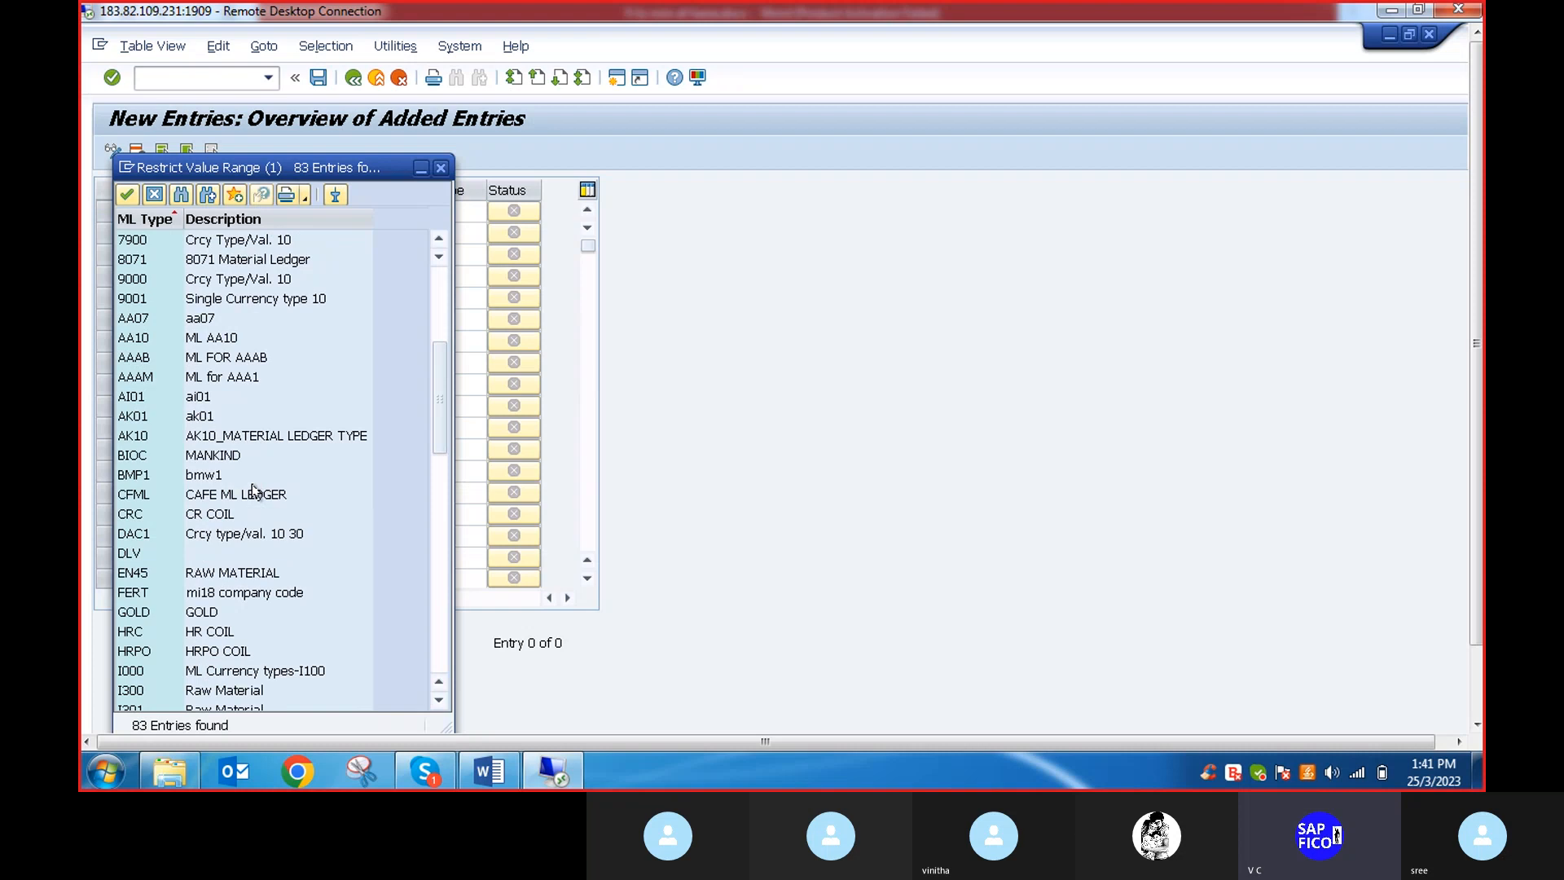
scroll(253, 489, "up", 1)
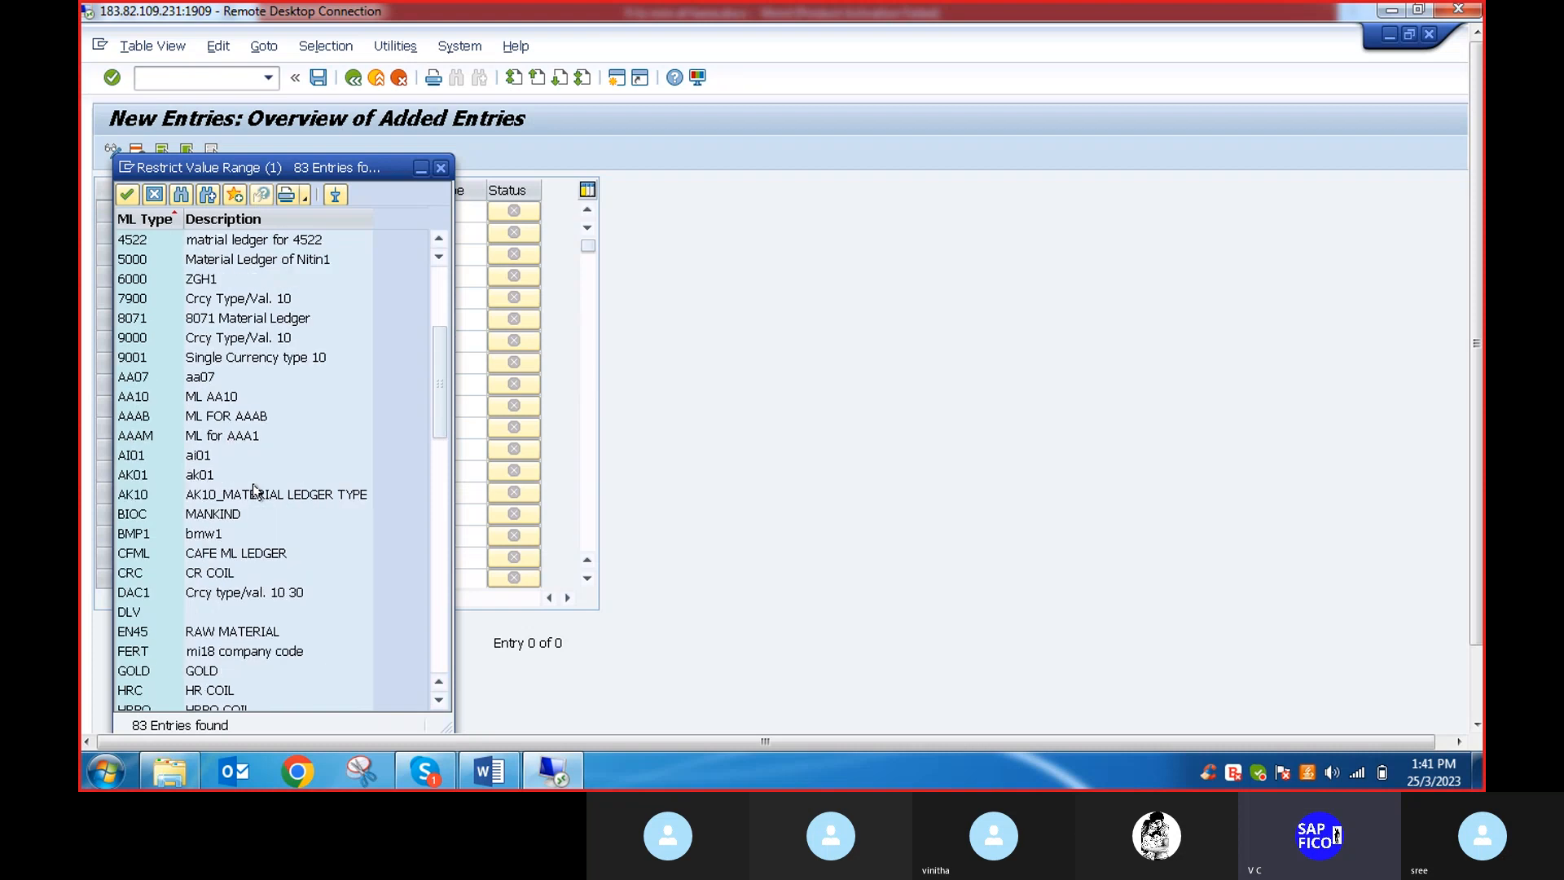
scroll(254, 489, "up", 3)
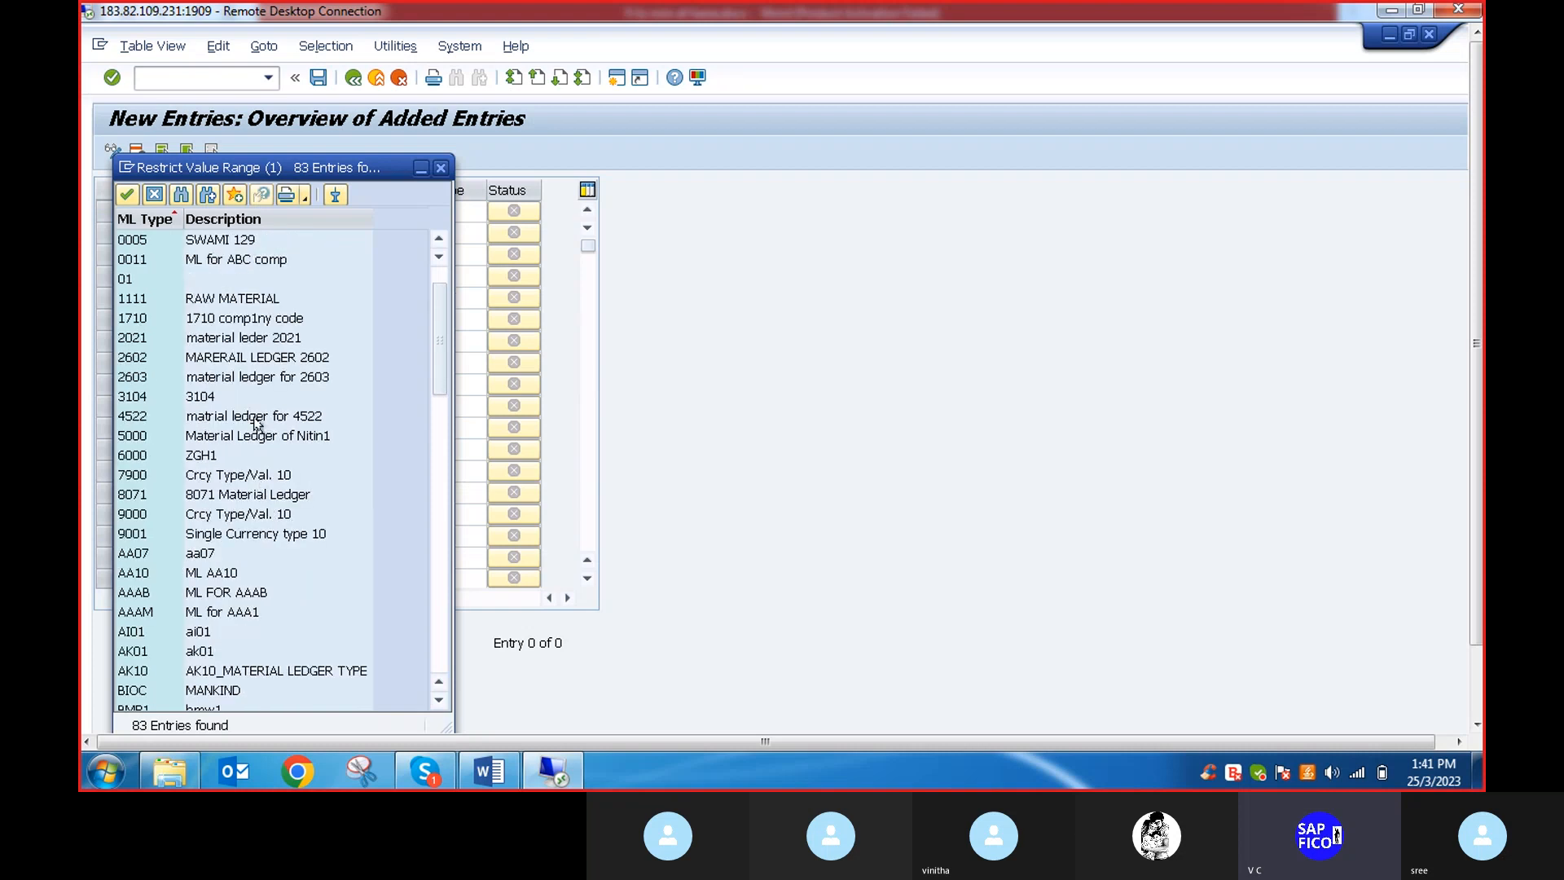
left_click(231, 518)
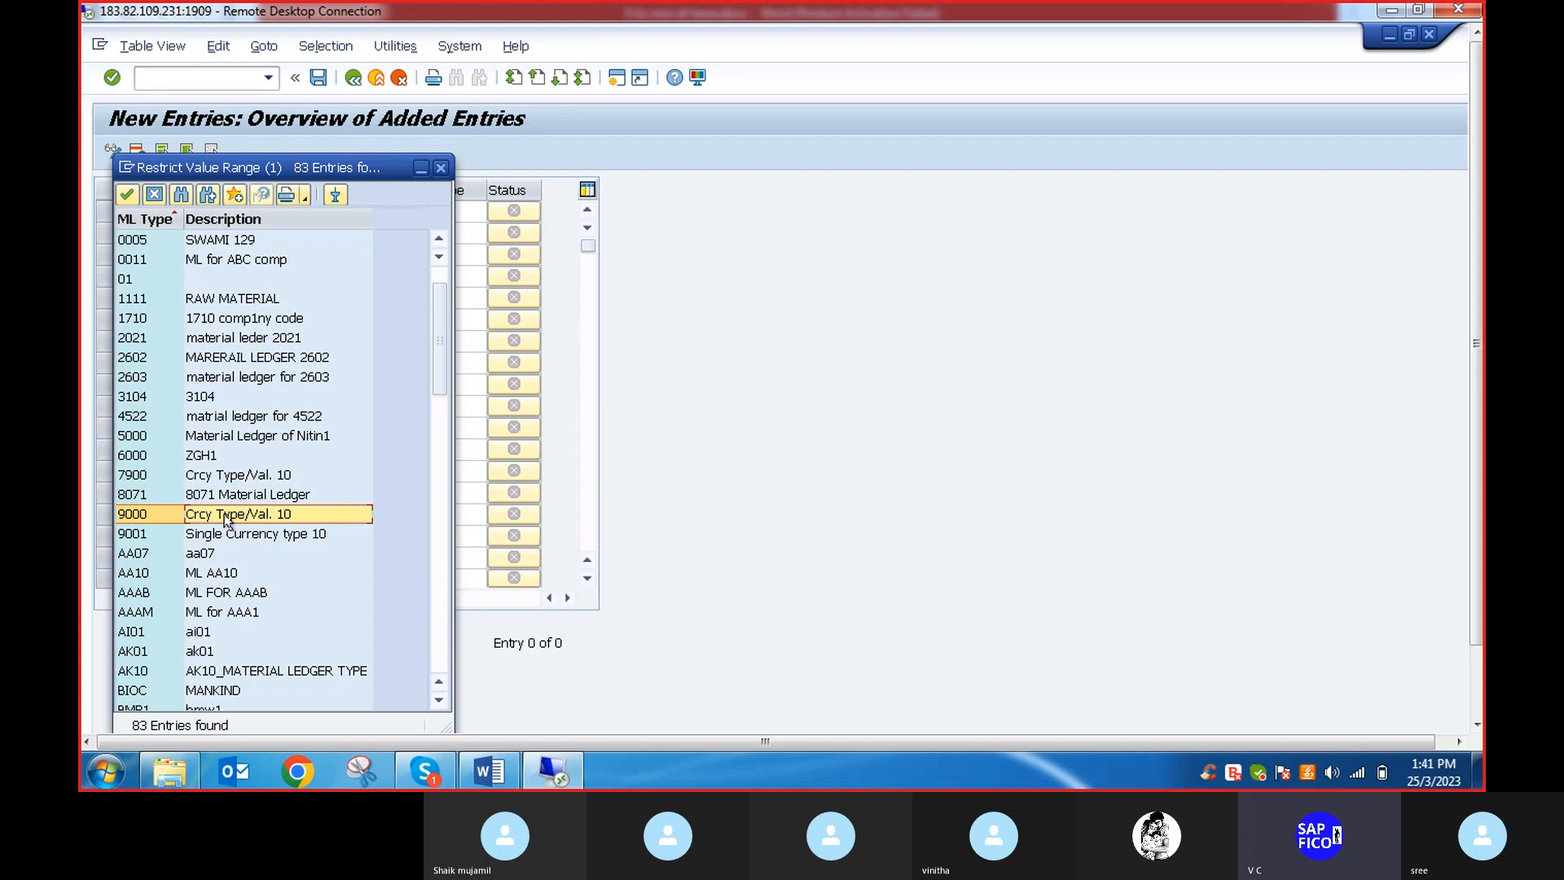
double_click(227, 521)
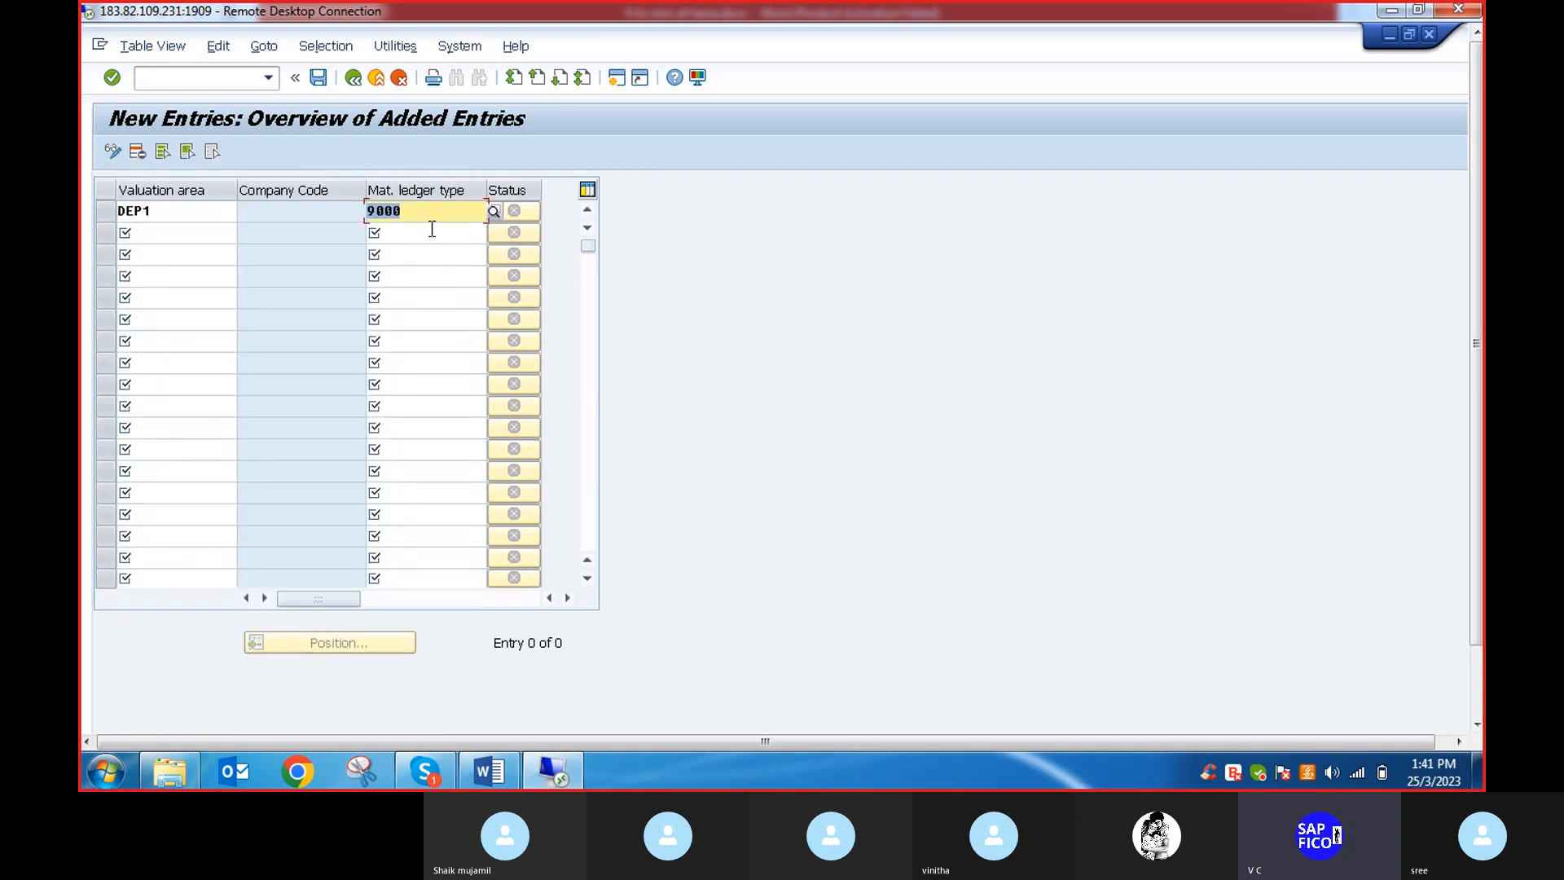
key("Return")
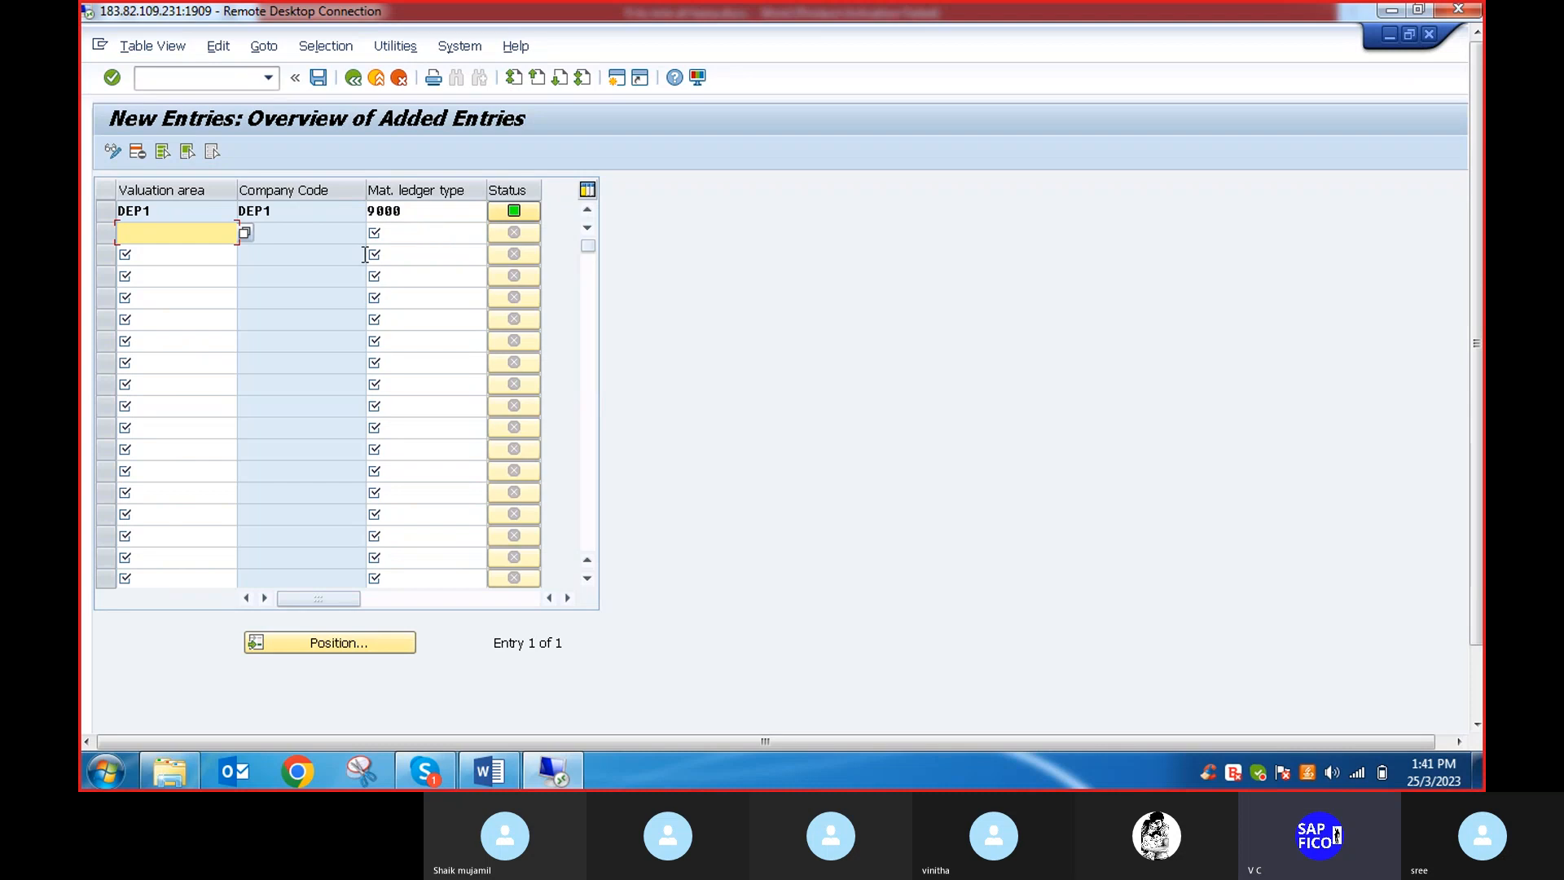
Save the new DEP1 assignment and return to the overview of material ledger type assignments
left_click(319, 79)
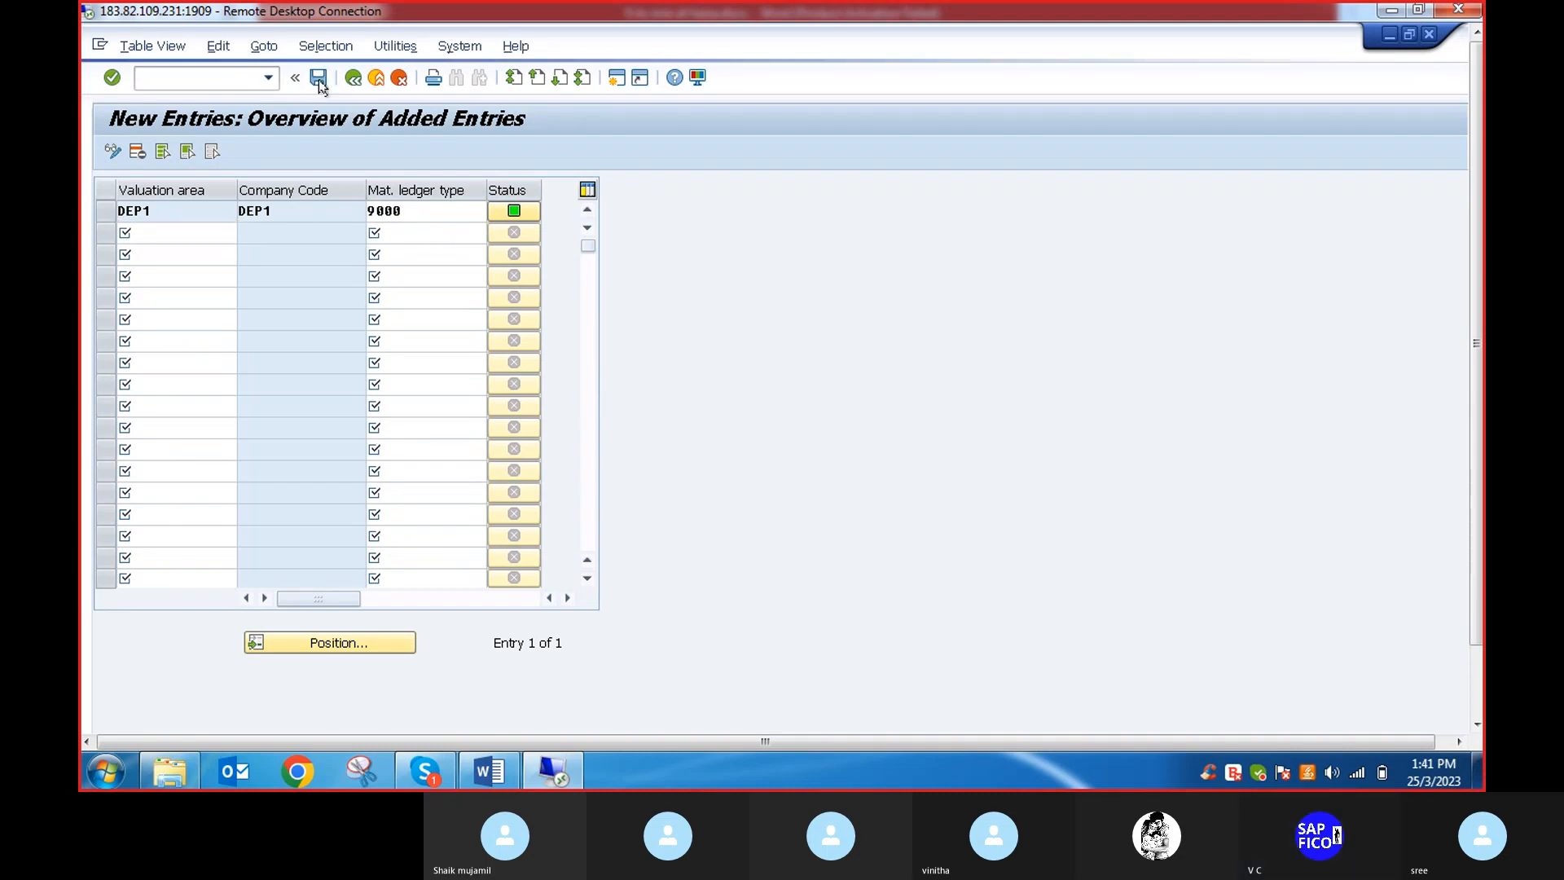
left_click(458, 372)
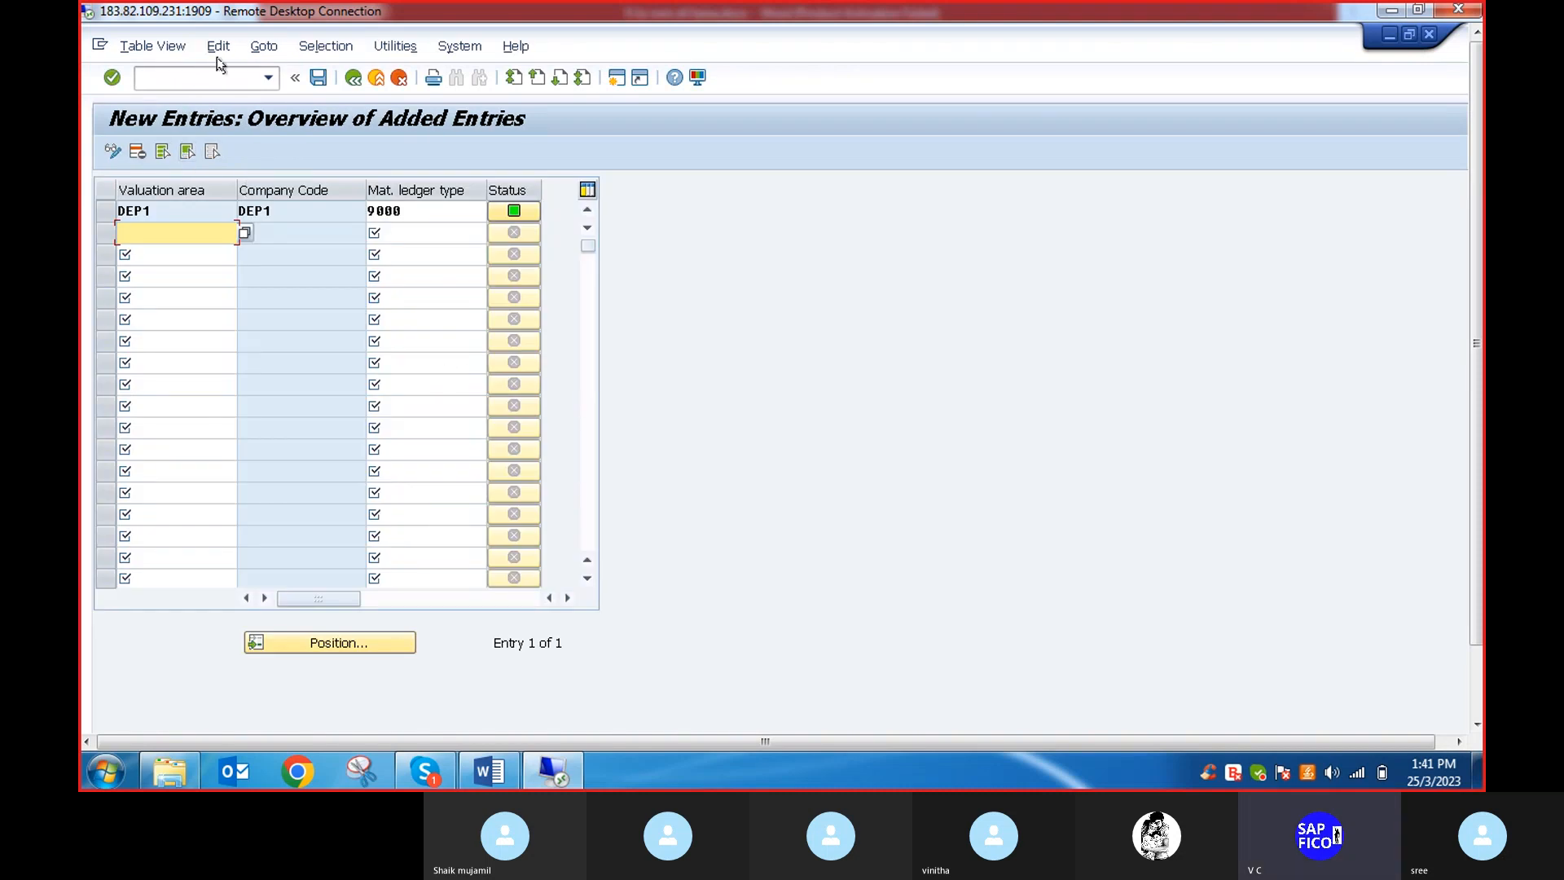
left_click(353, 78)
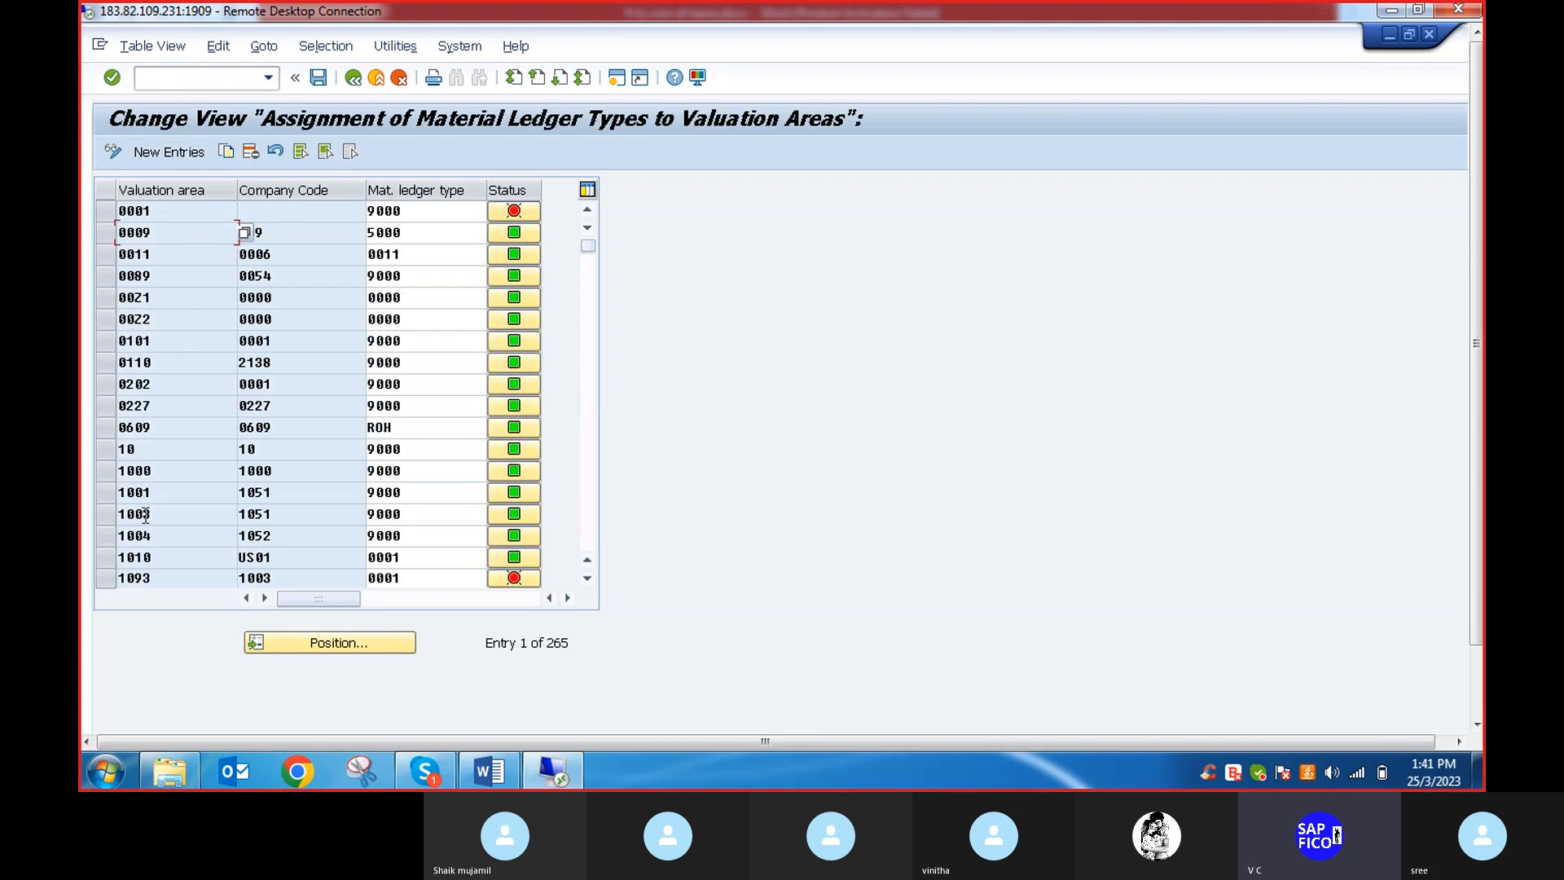
Browse the assignment overview and position the list on valuation area DEP1 to check its entry
scroll(171, 429, "down", 1)
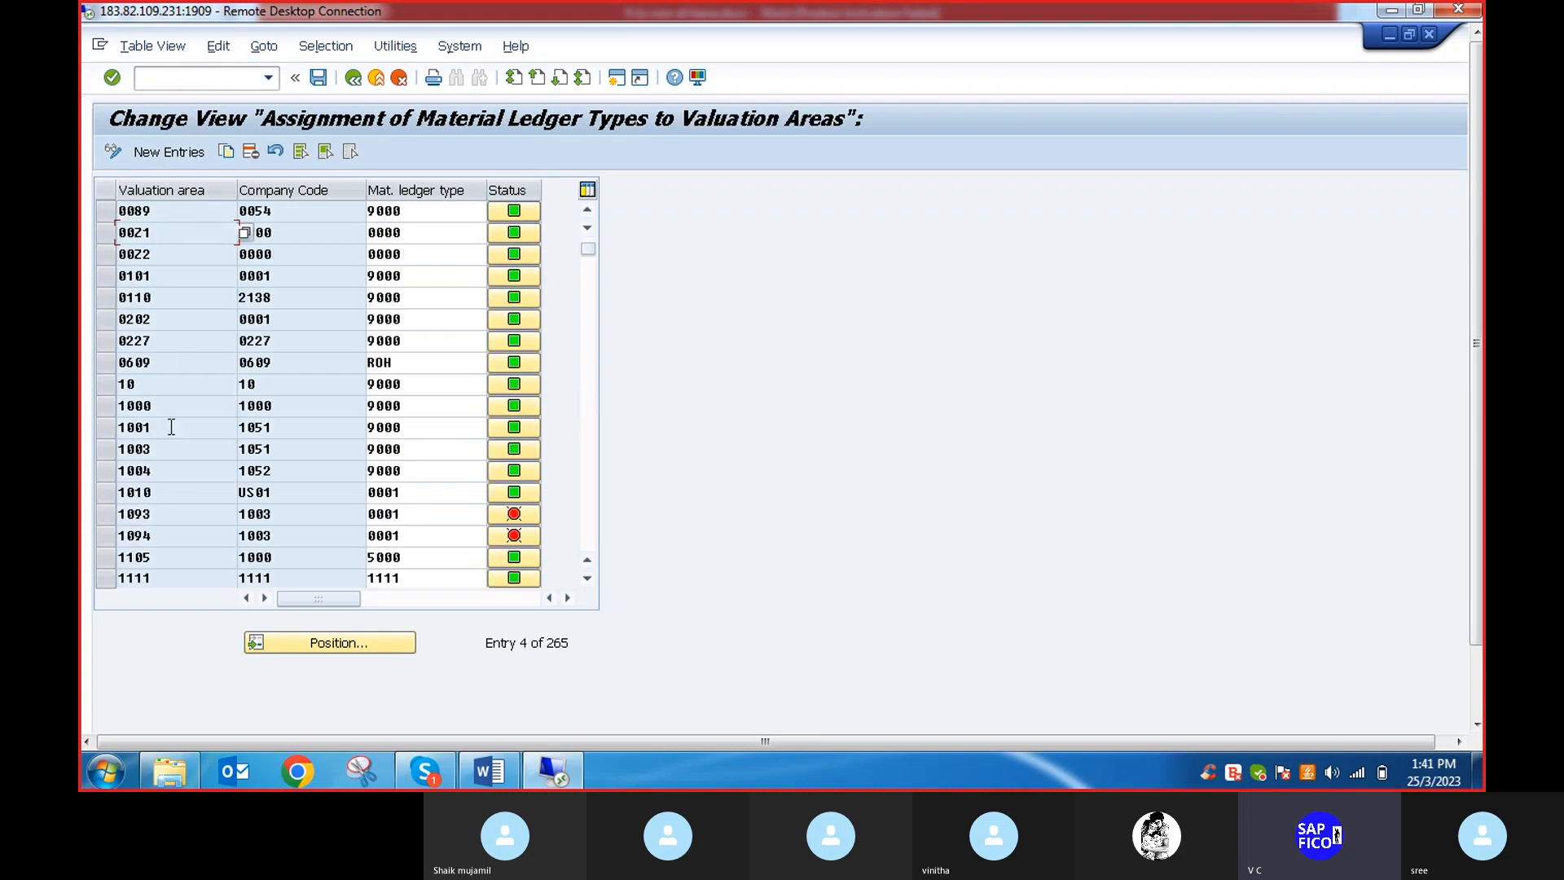
scroll(172, 427, "down", 1)
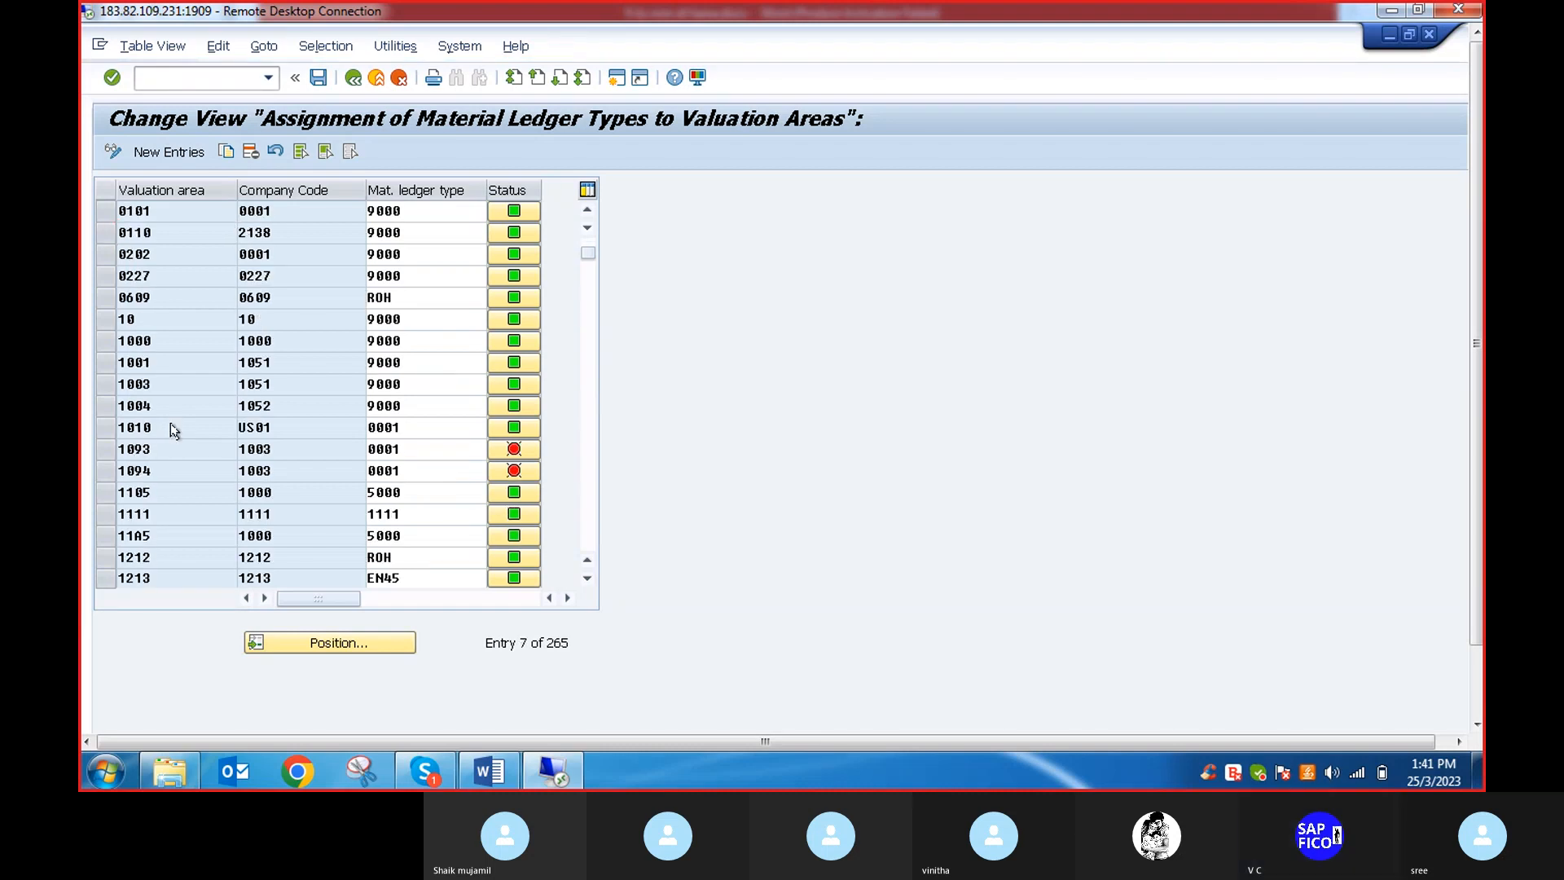
scroll(174, 426, "down", 1)
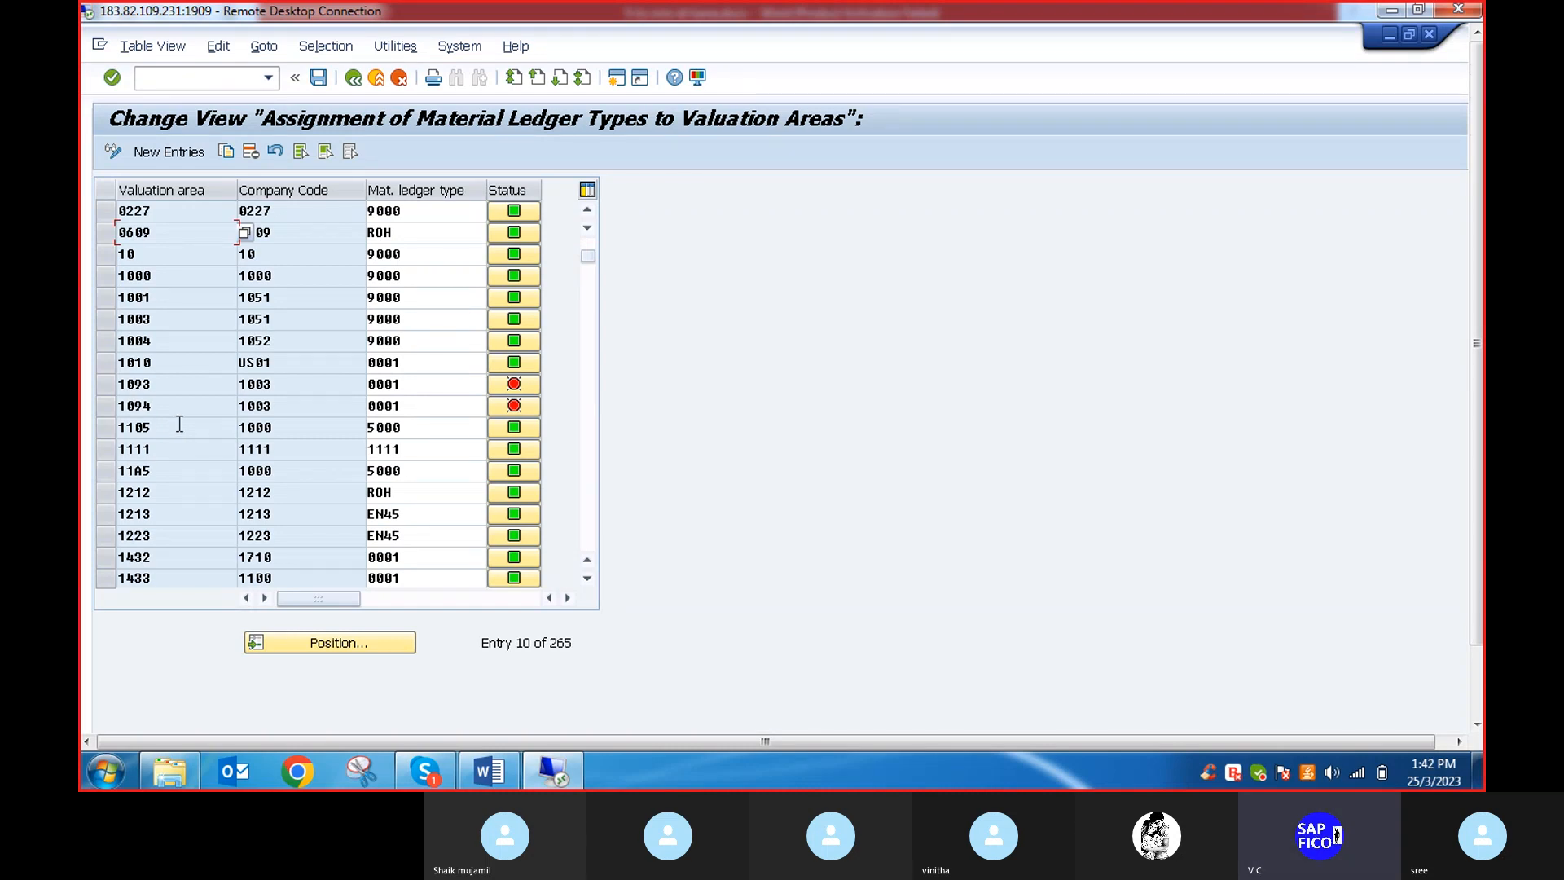
scroll(179, 424, "down", 1)
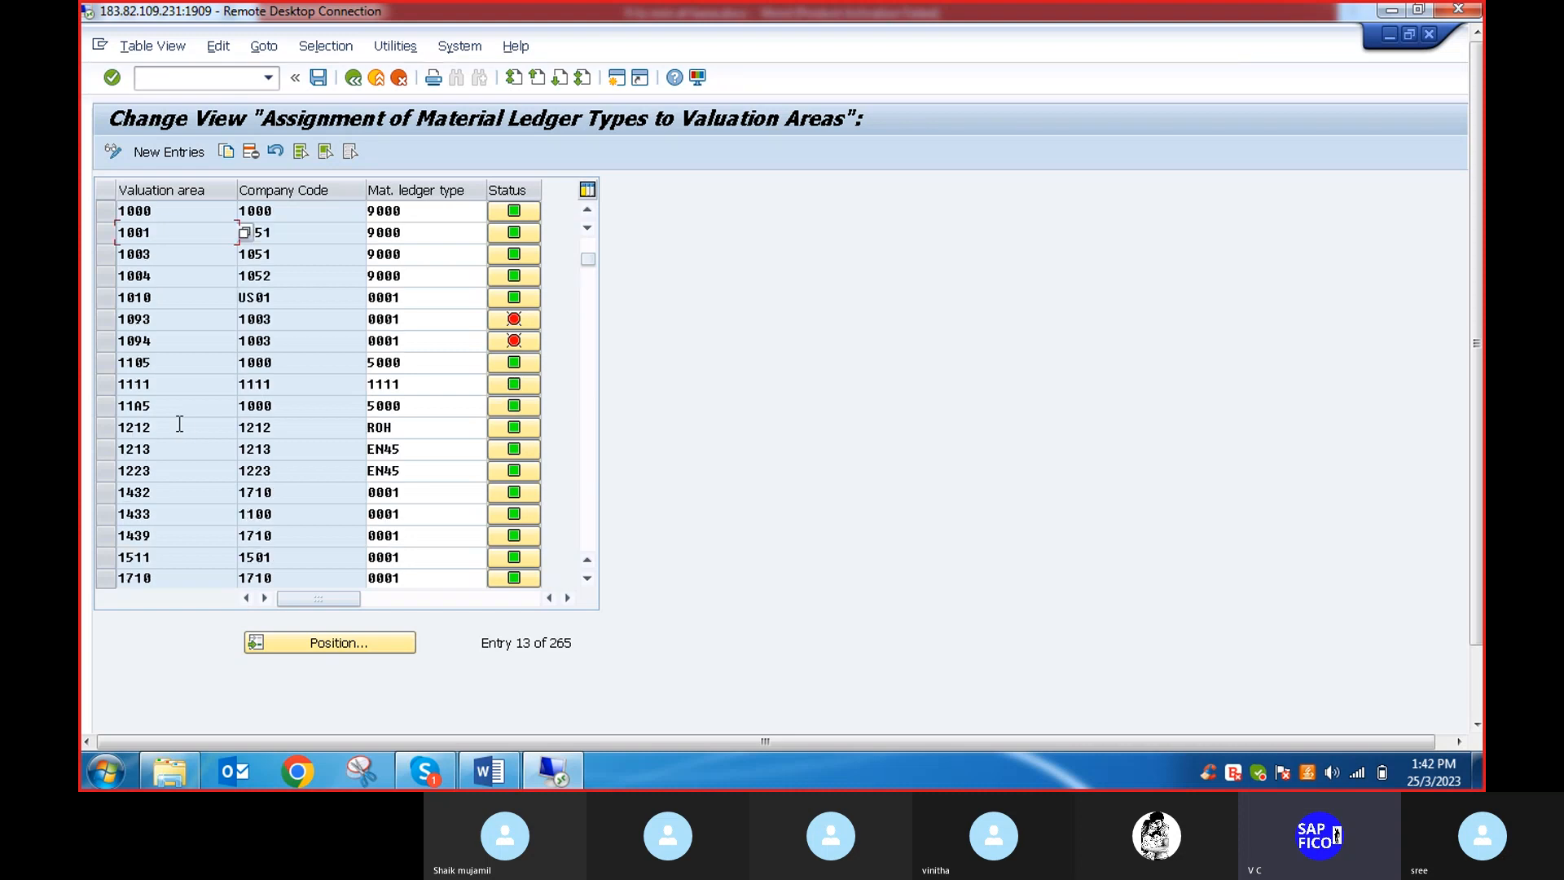
scroll(179, 424, "down", 1)
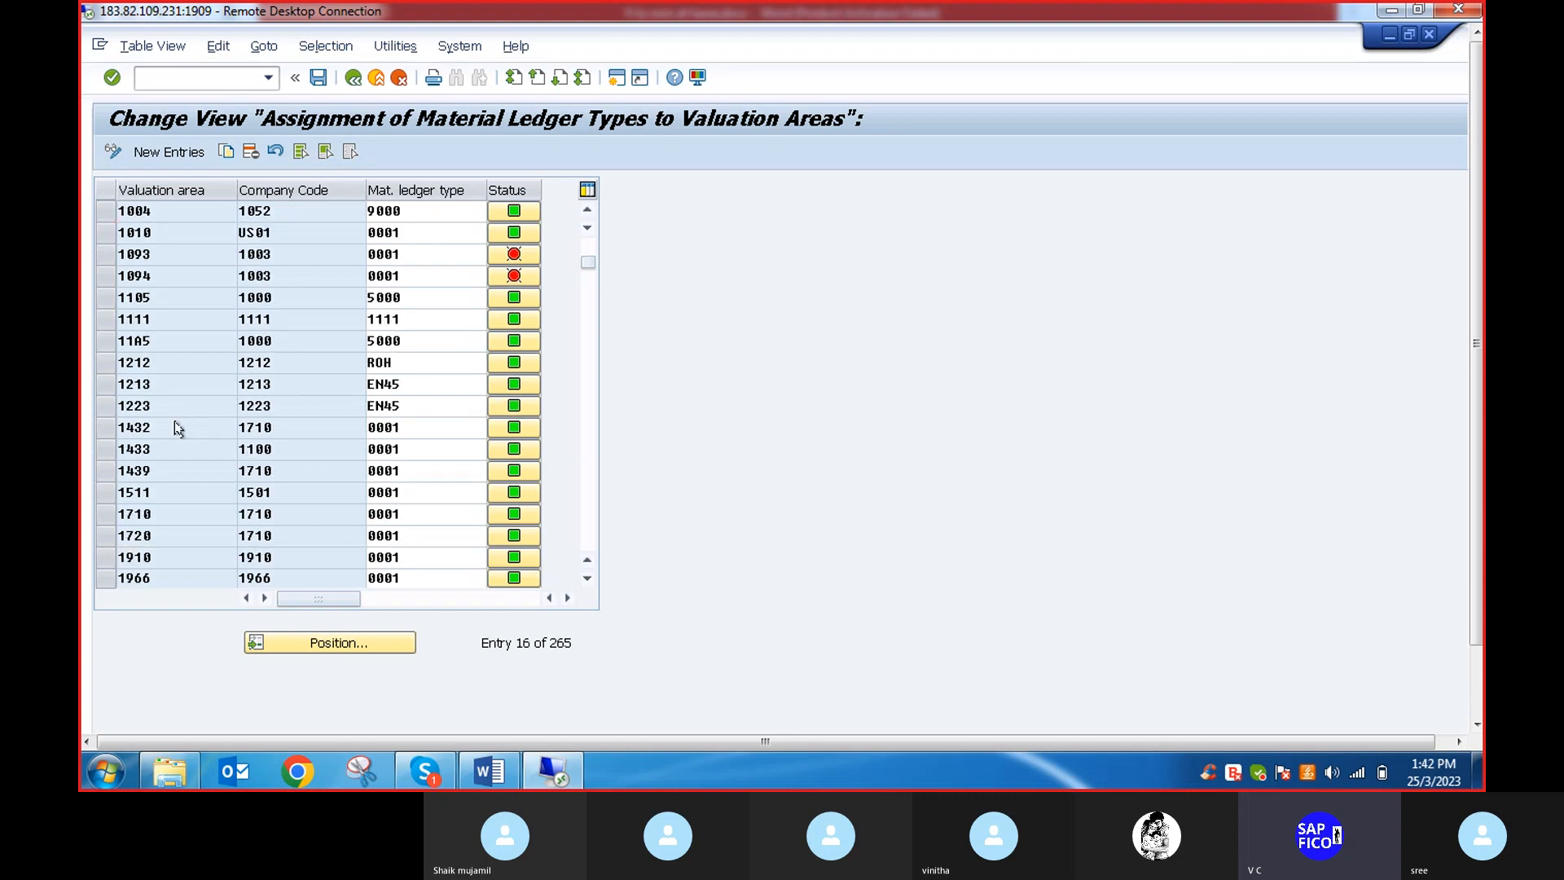
scroll(181, 425, "down", 1)
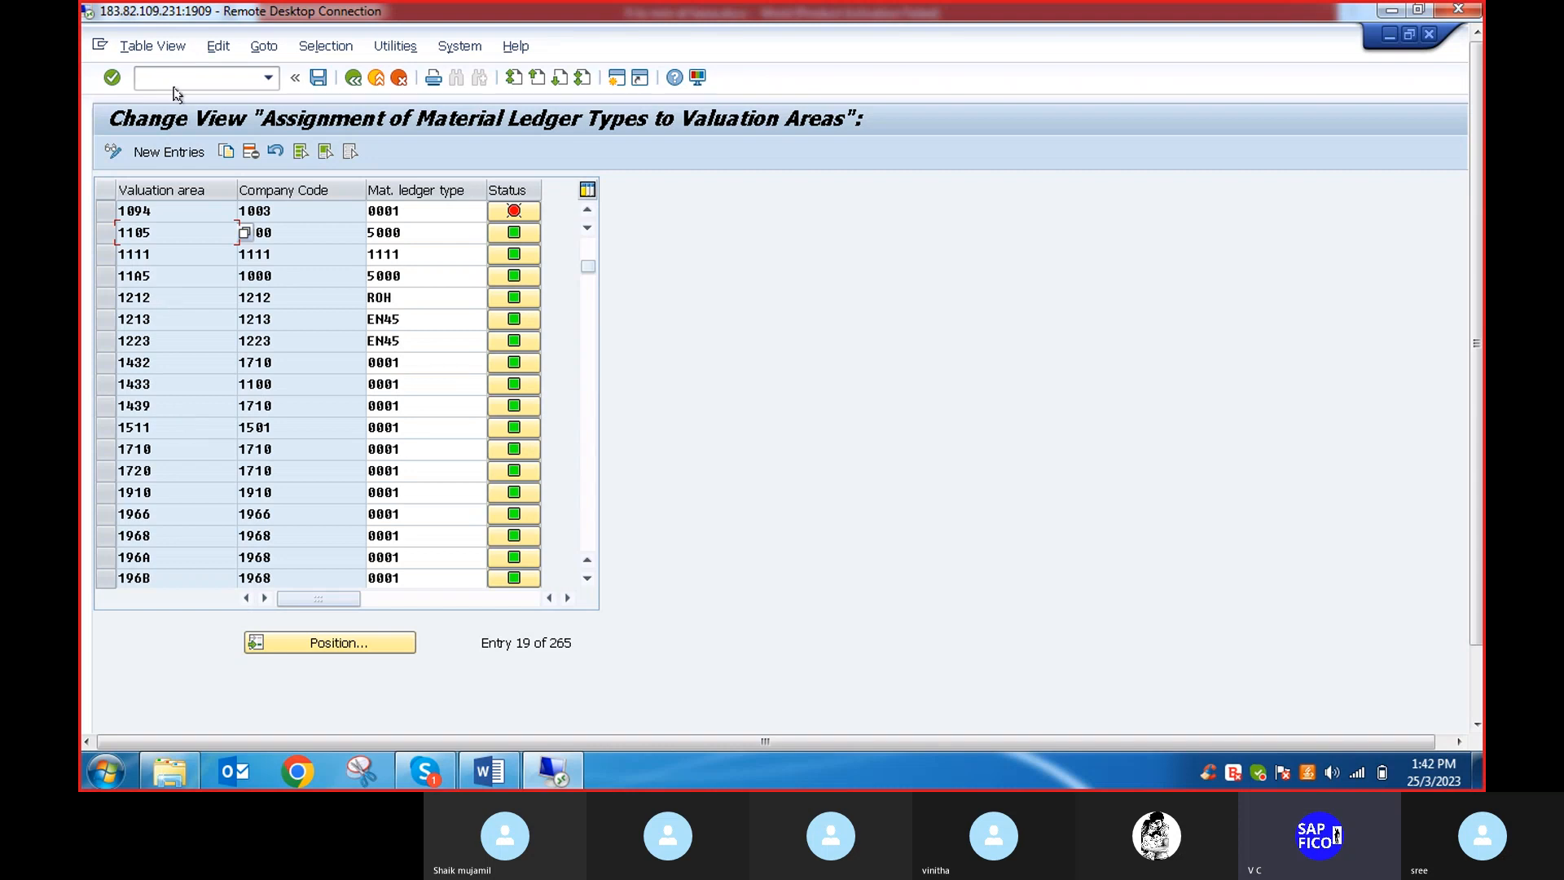
left_click(299, 640)
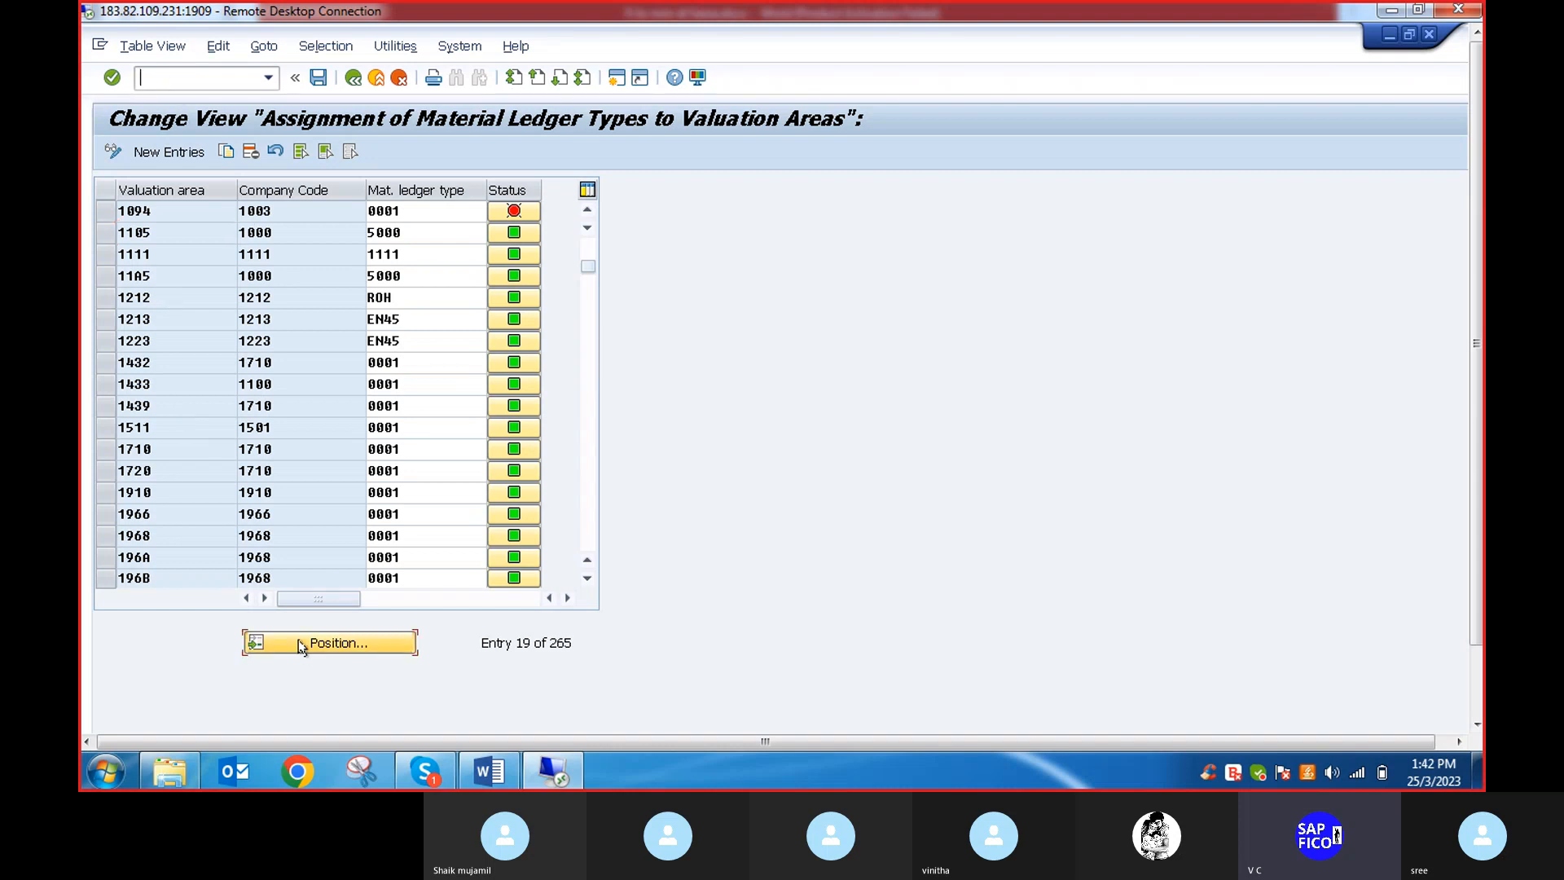
type("dep1")
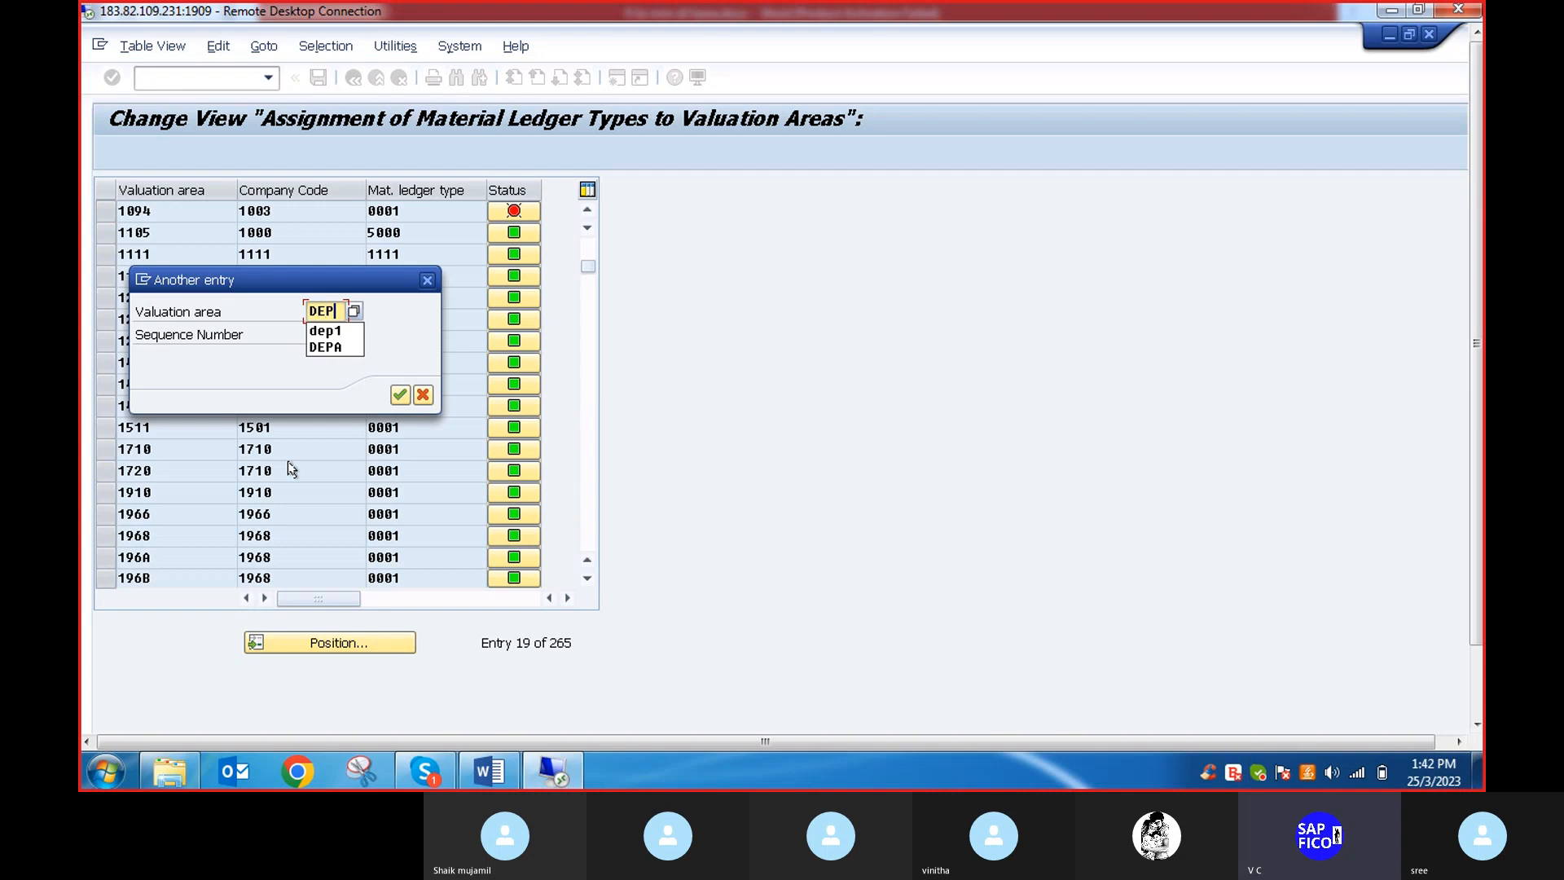
key("Return")
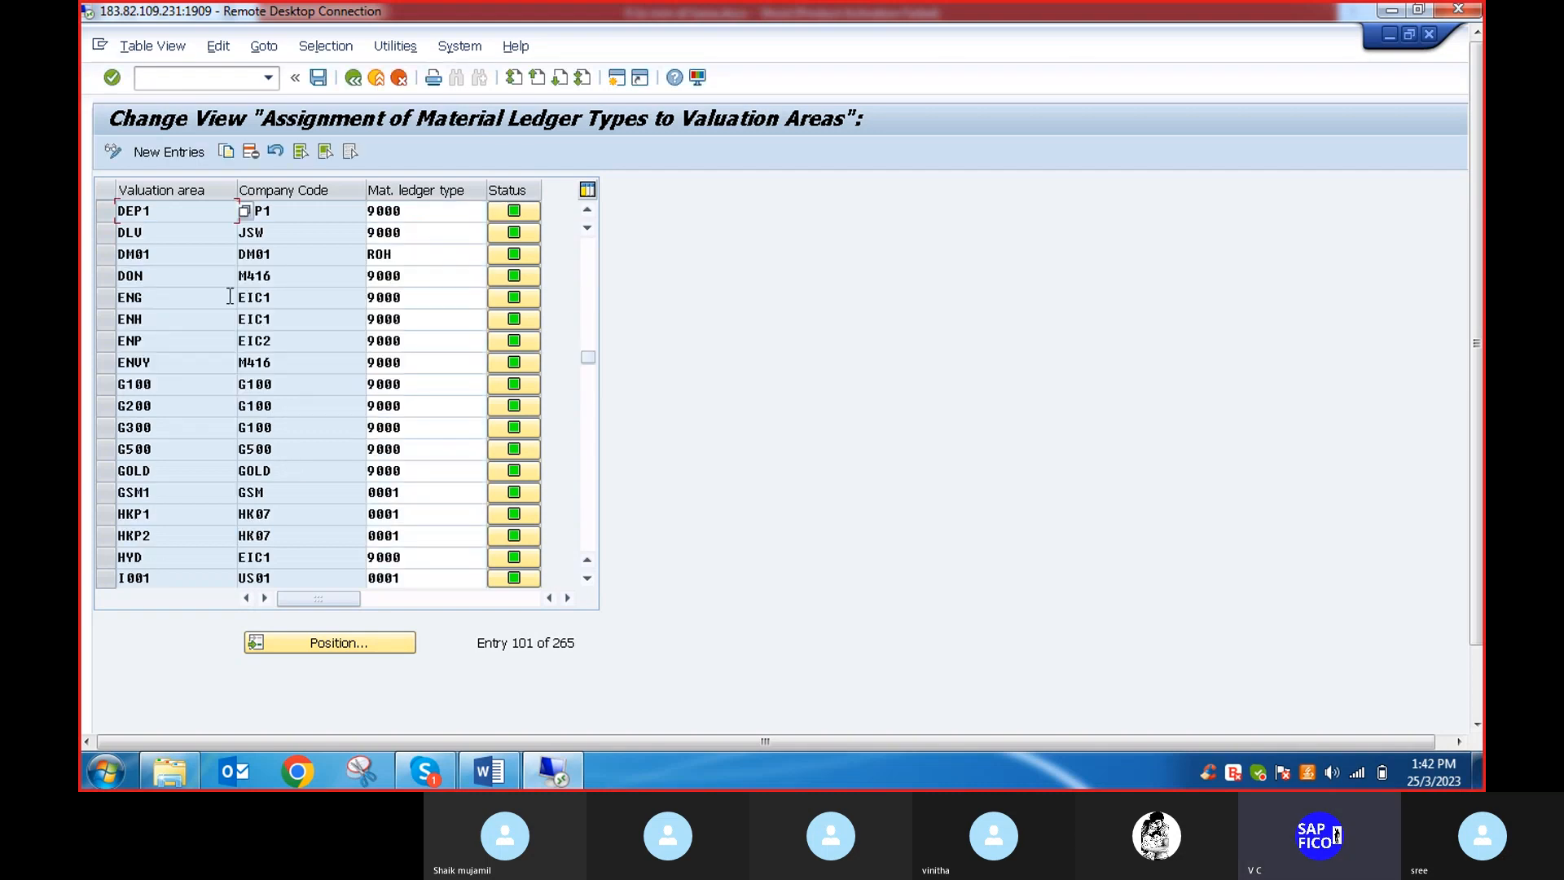
left_click(324, 250)
Leave the assignment overview and run transaction OMX2 to open the material ledger type definitions
left_click(186, 77)
type("/n")
key("Return")
type("O")
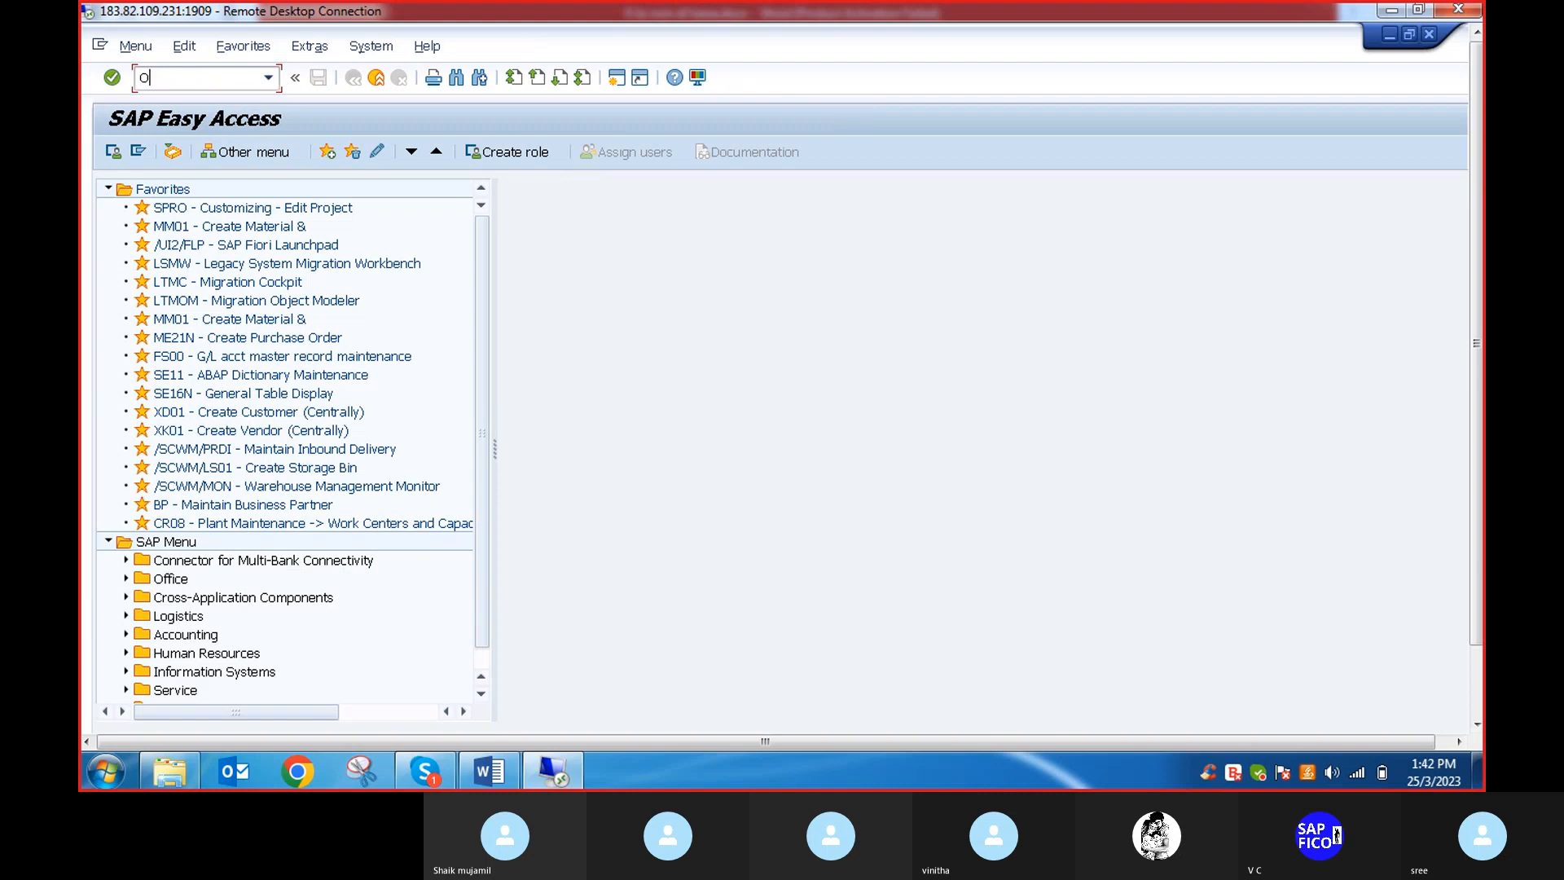
type("MX2")
key("Return")
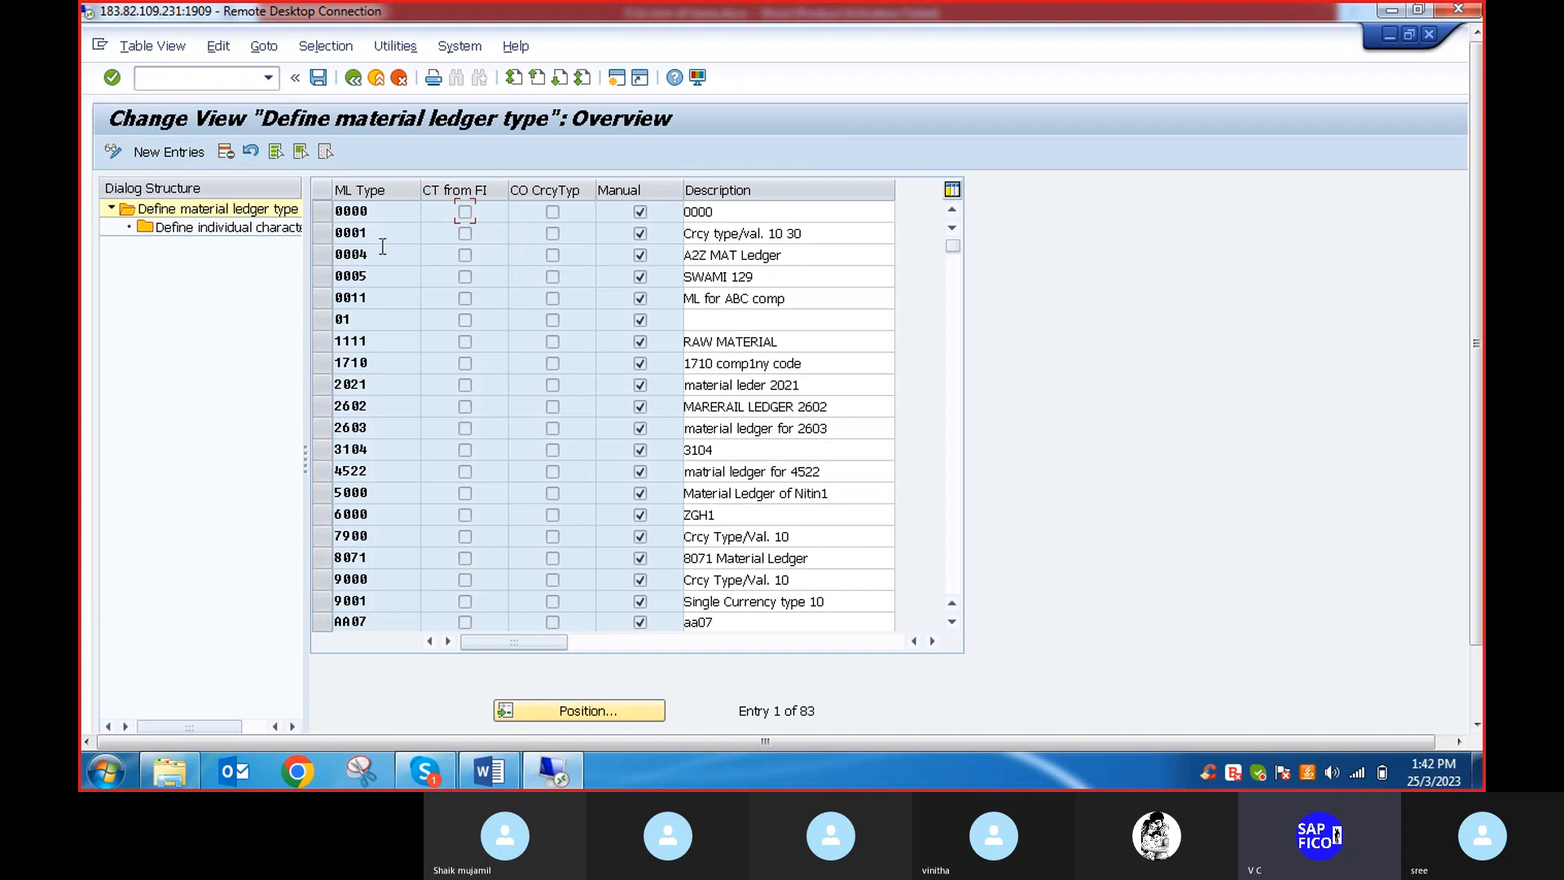
Locate material ledger type 9000 in the definitions list and check its row
left_click(544, 712)
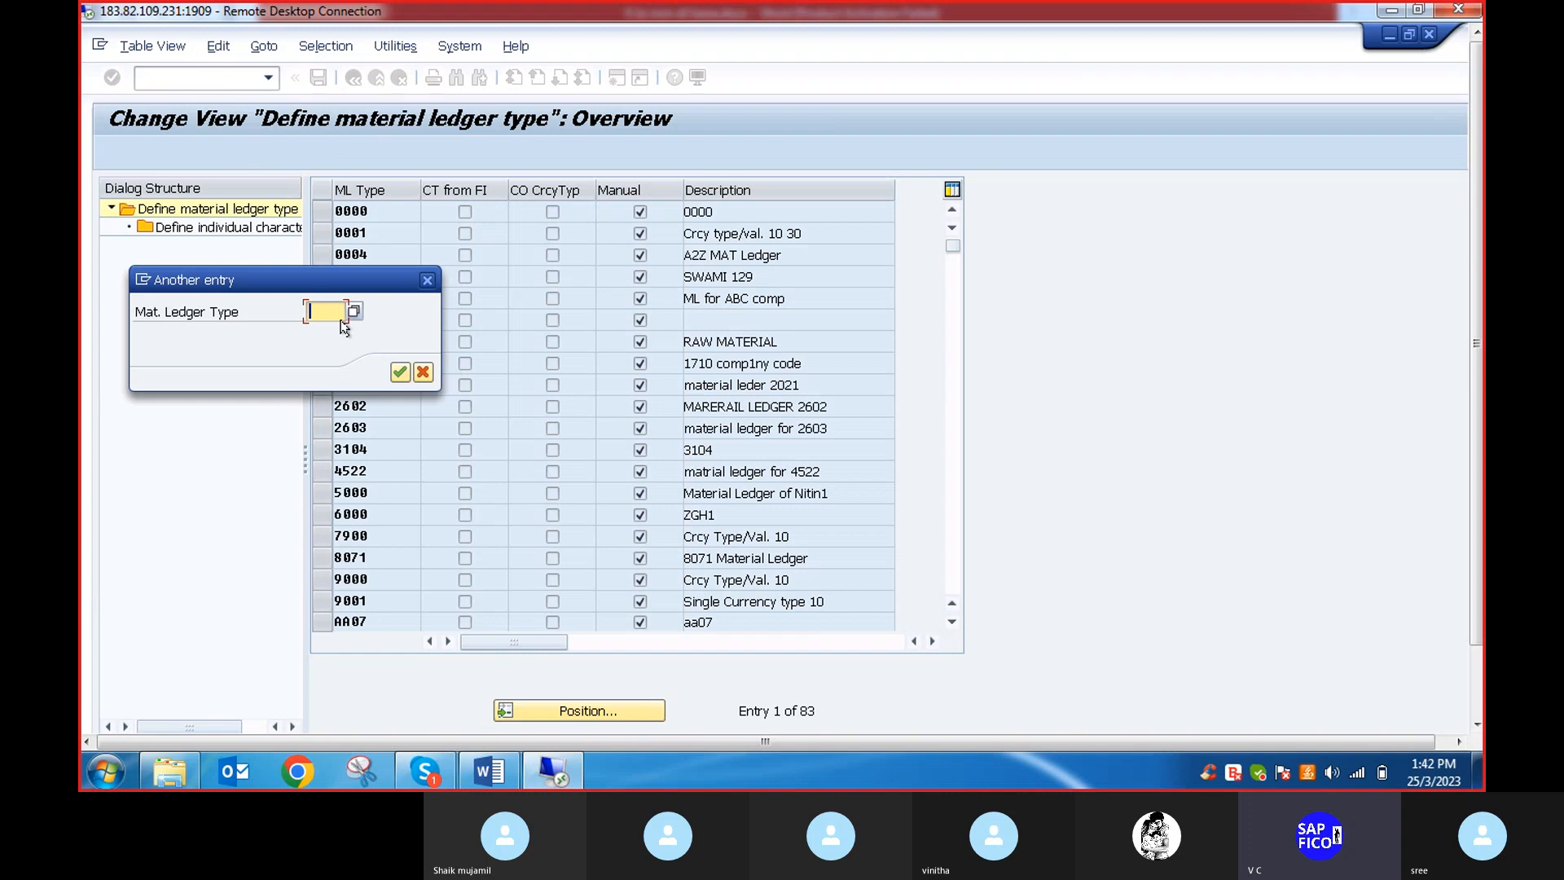
type("9000")
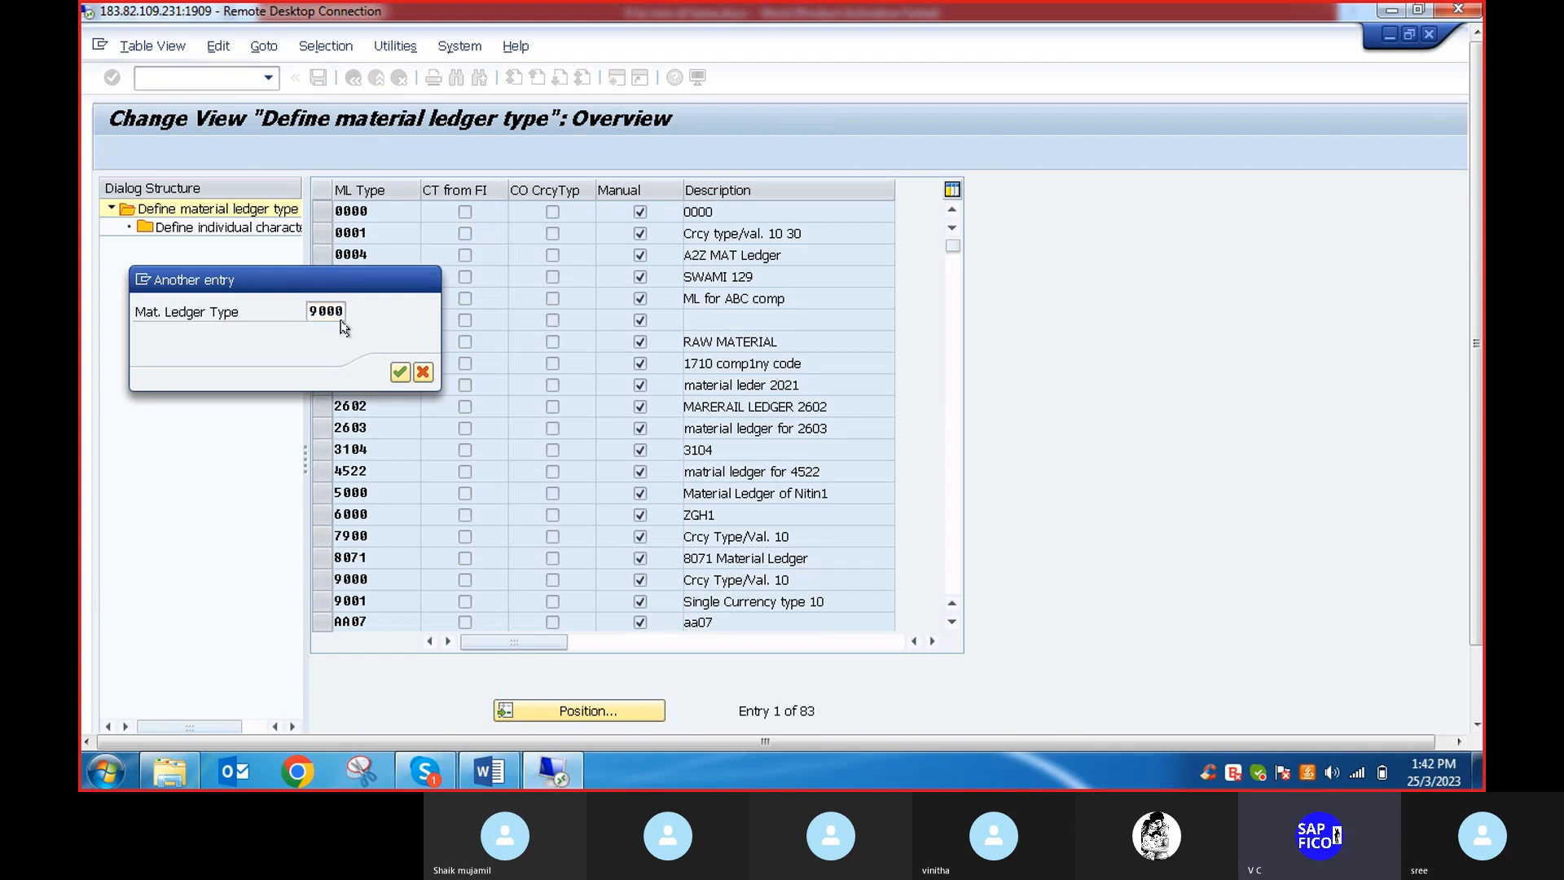
key("Return")
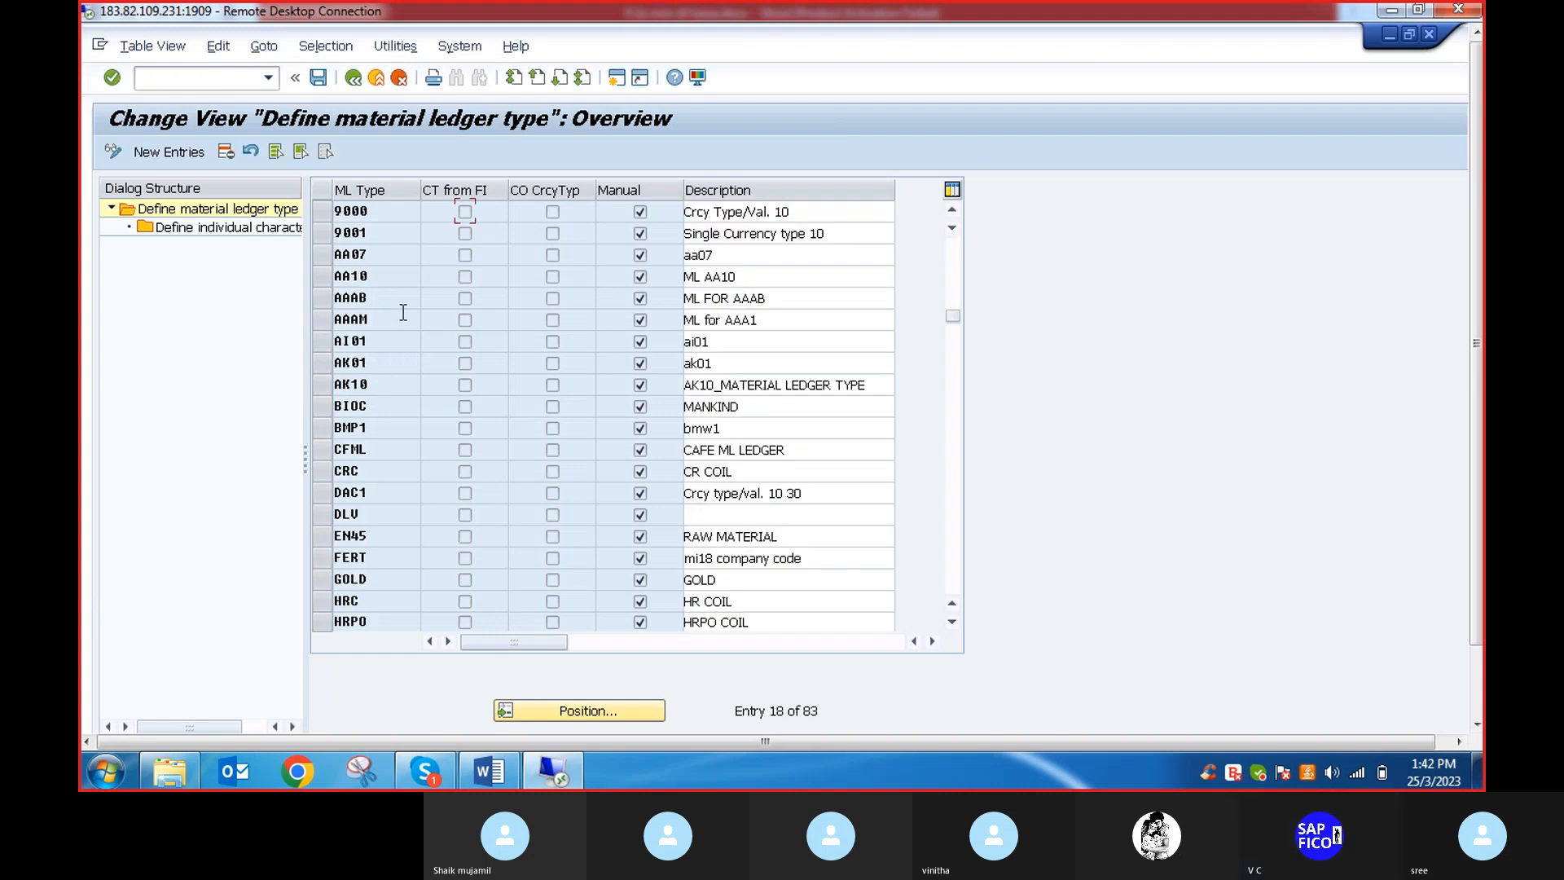
left_click(321, 211)
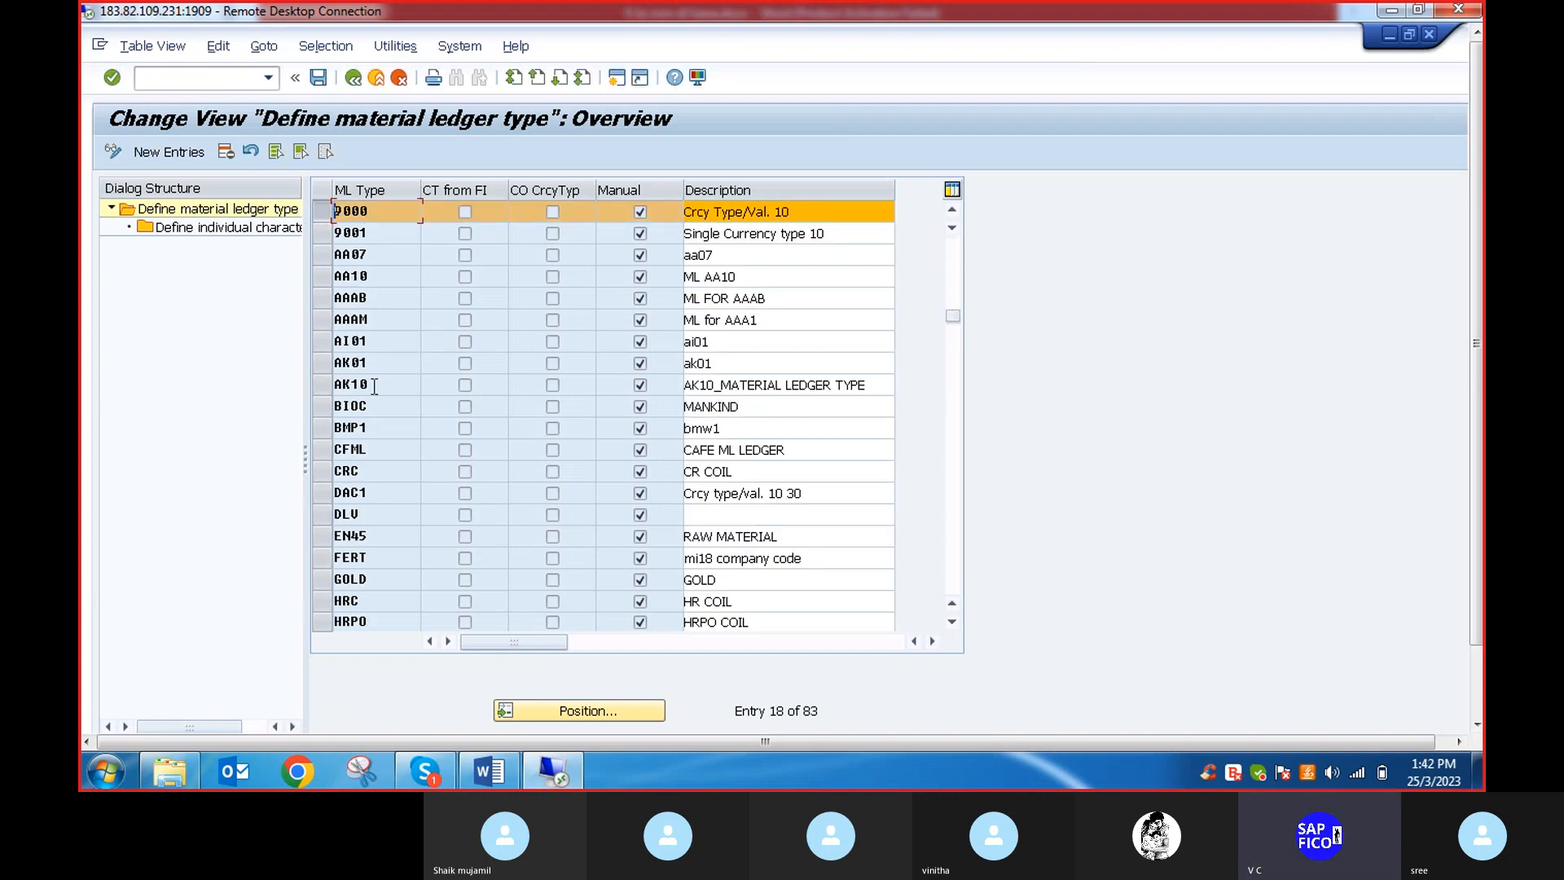
left_click(321, 212)
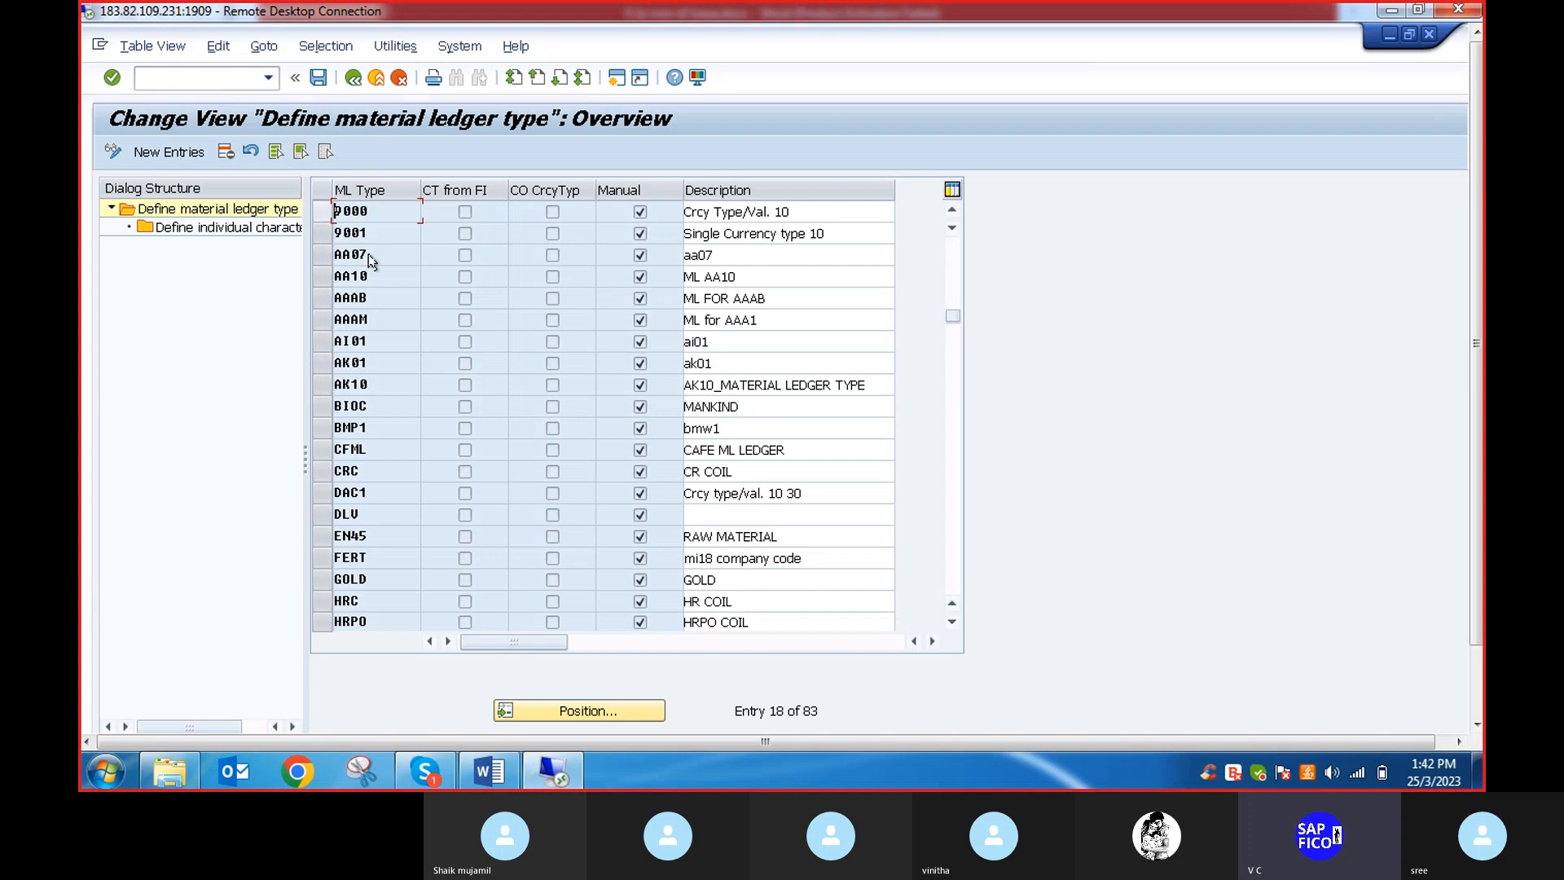
Show the SAP session details, including the transaction code, for the material ledger type overview
scroll(775, 375, "down", 3)
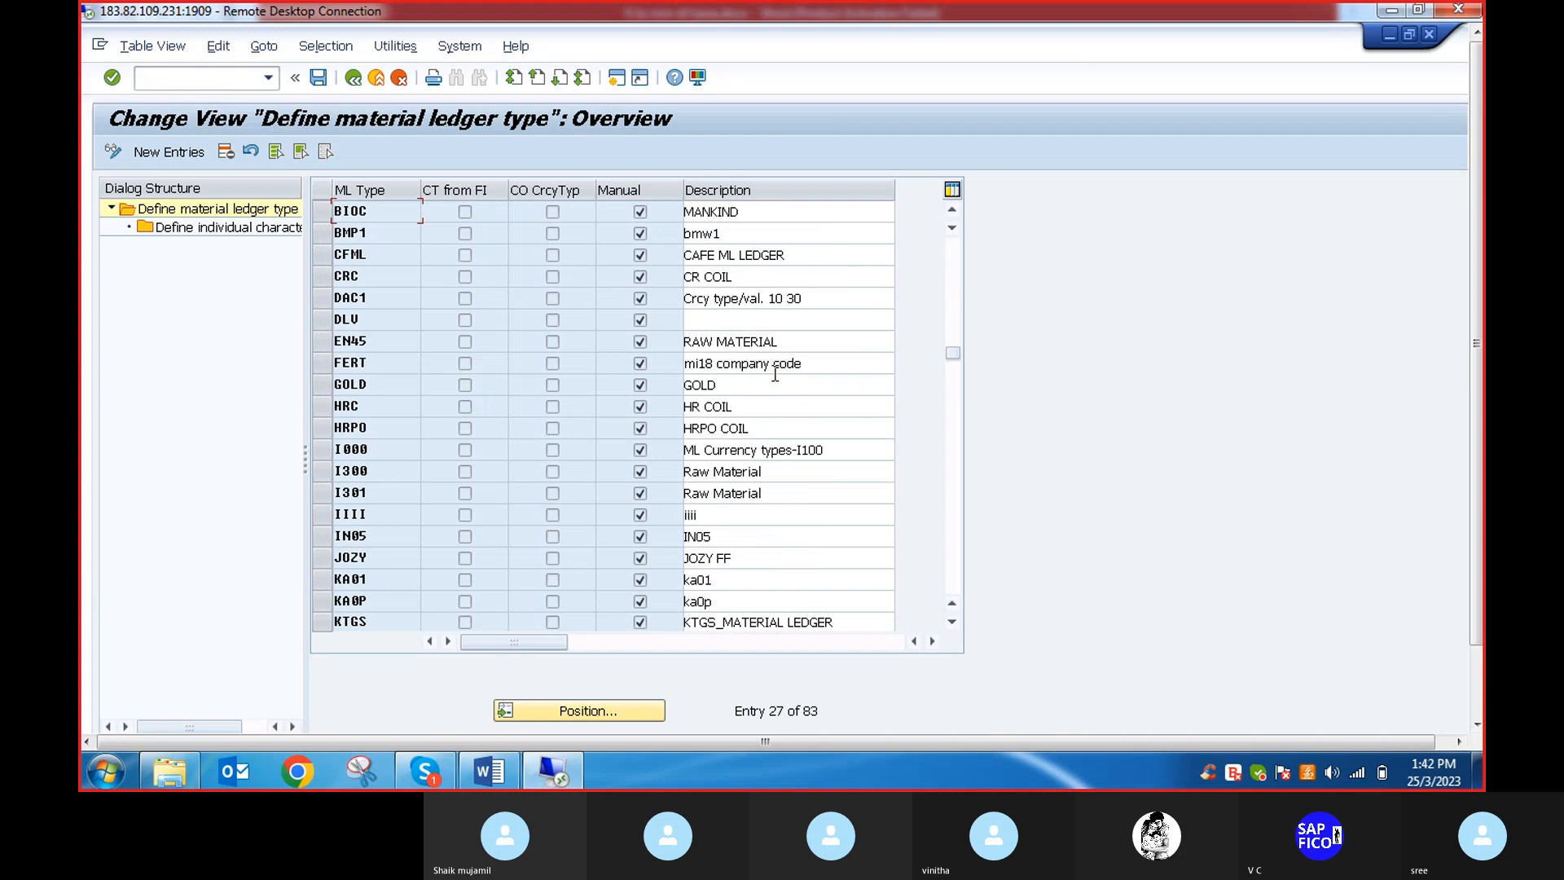
left_click_drag(1477, 381, 1478, 450)
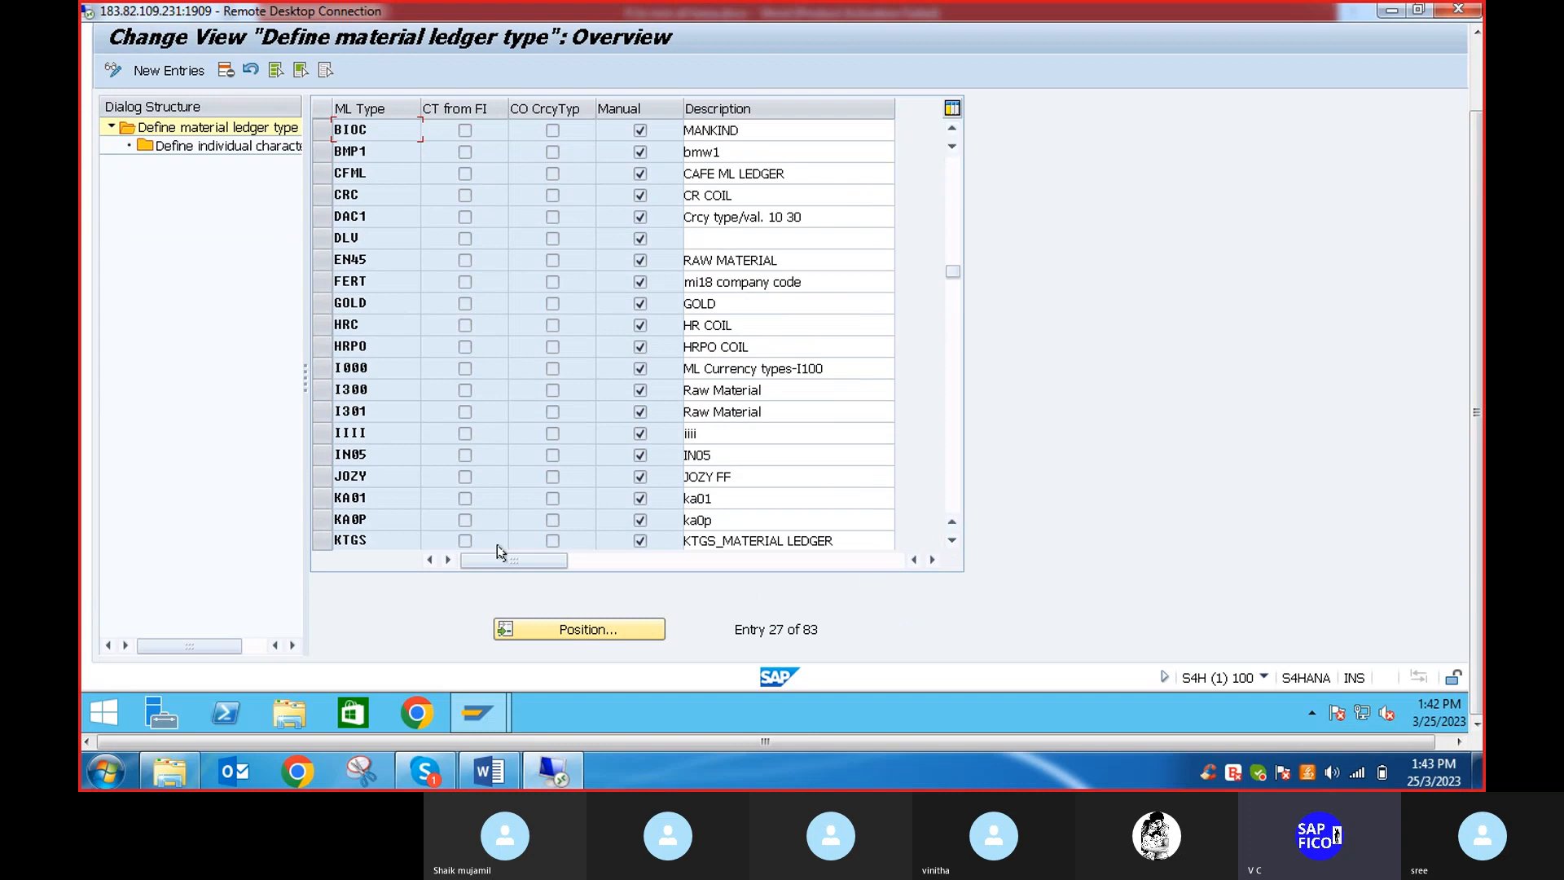
left_click(1265, 678)
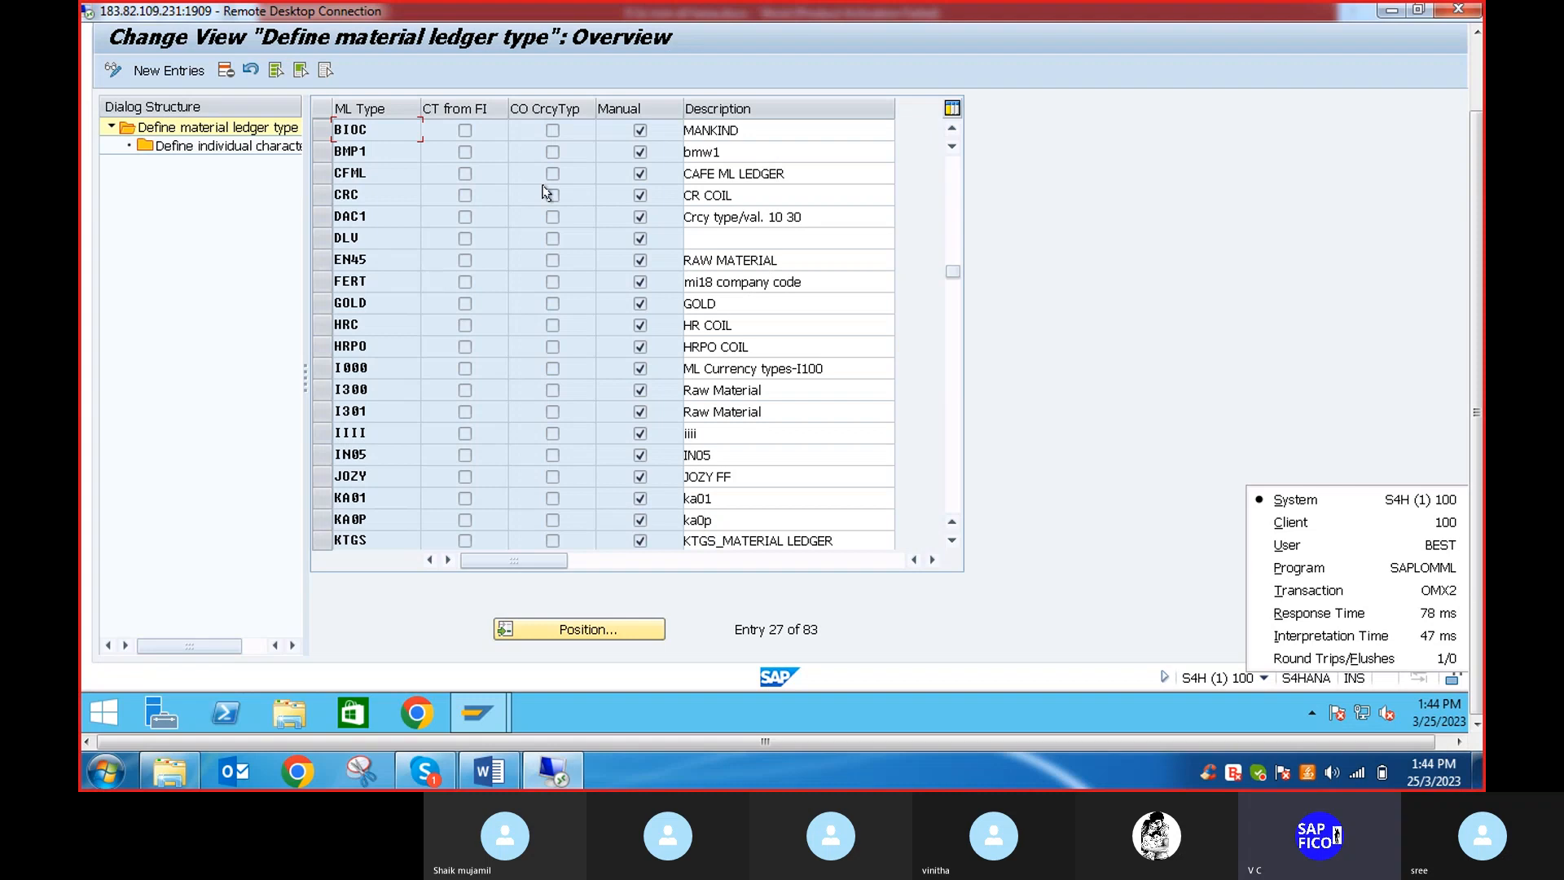
Position the definitions list on material ledger type 9000 again and select its row
scroll(1476, 368, "up", 3)
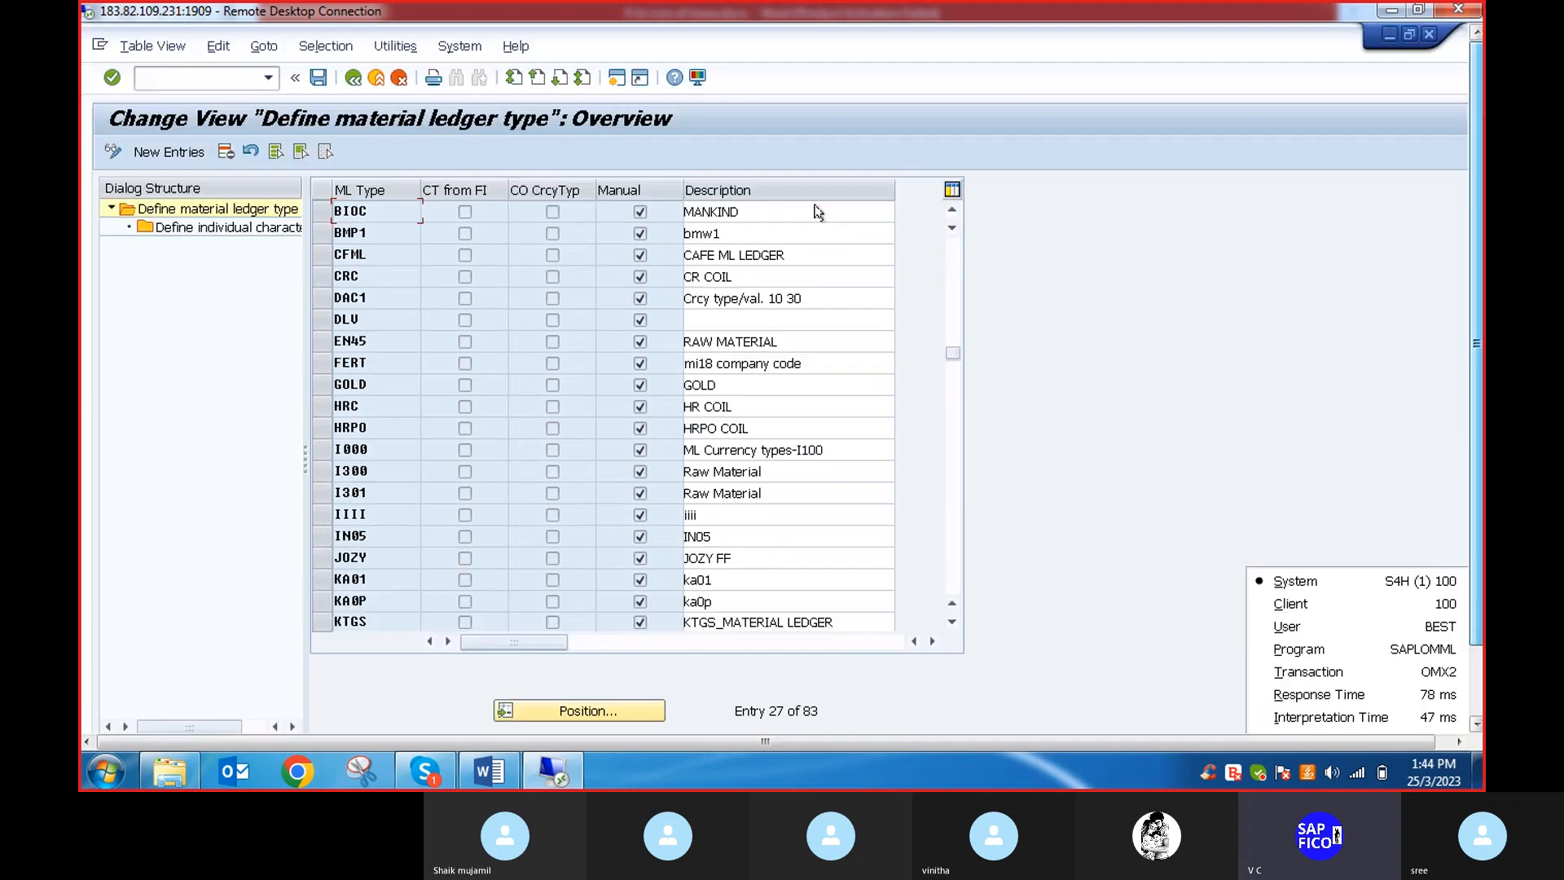
left_click(575, 711)
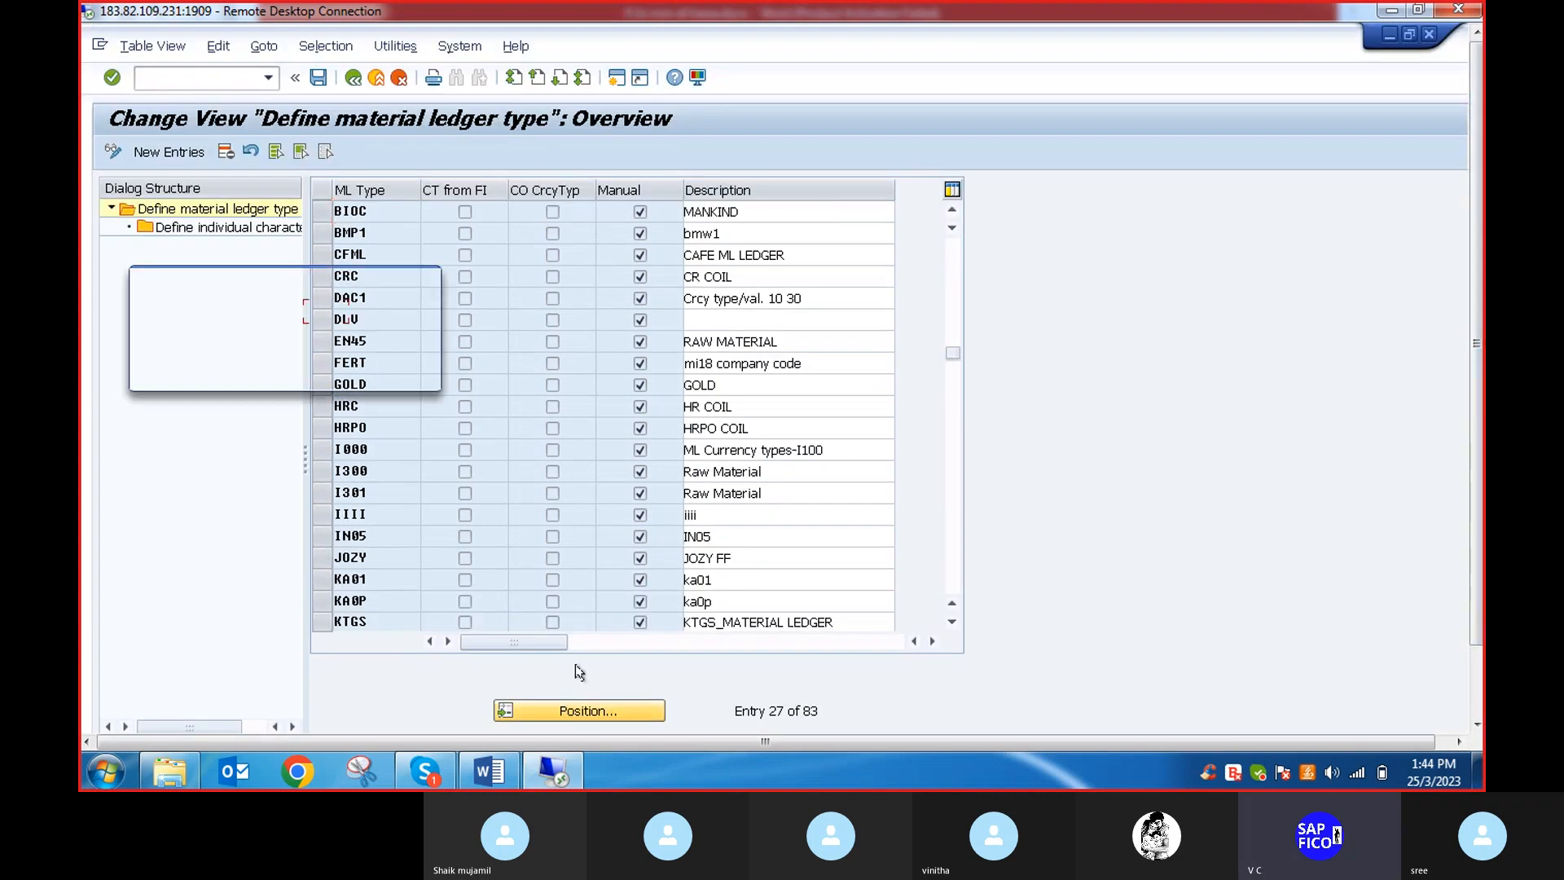
type("9000")
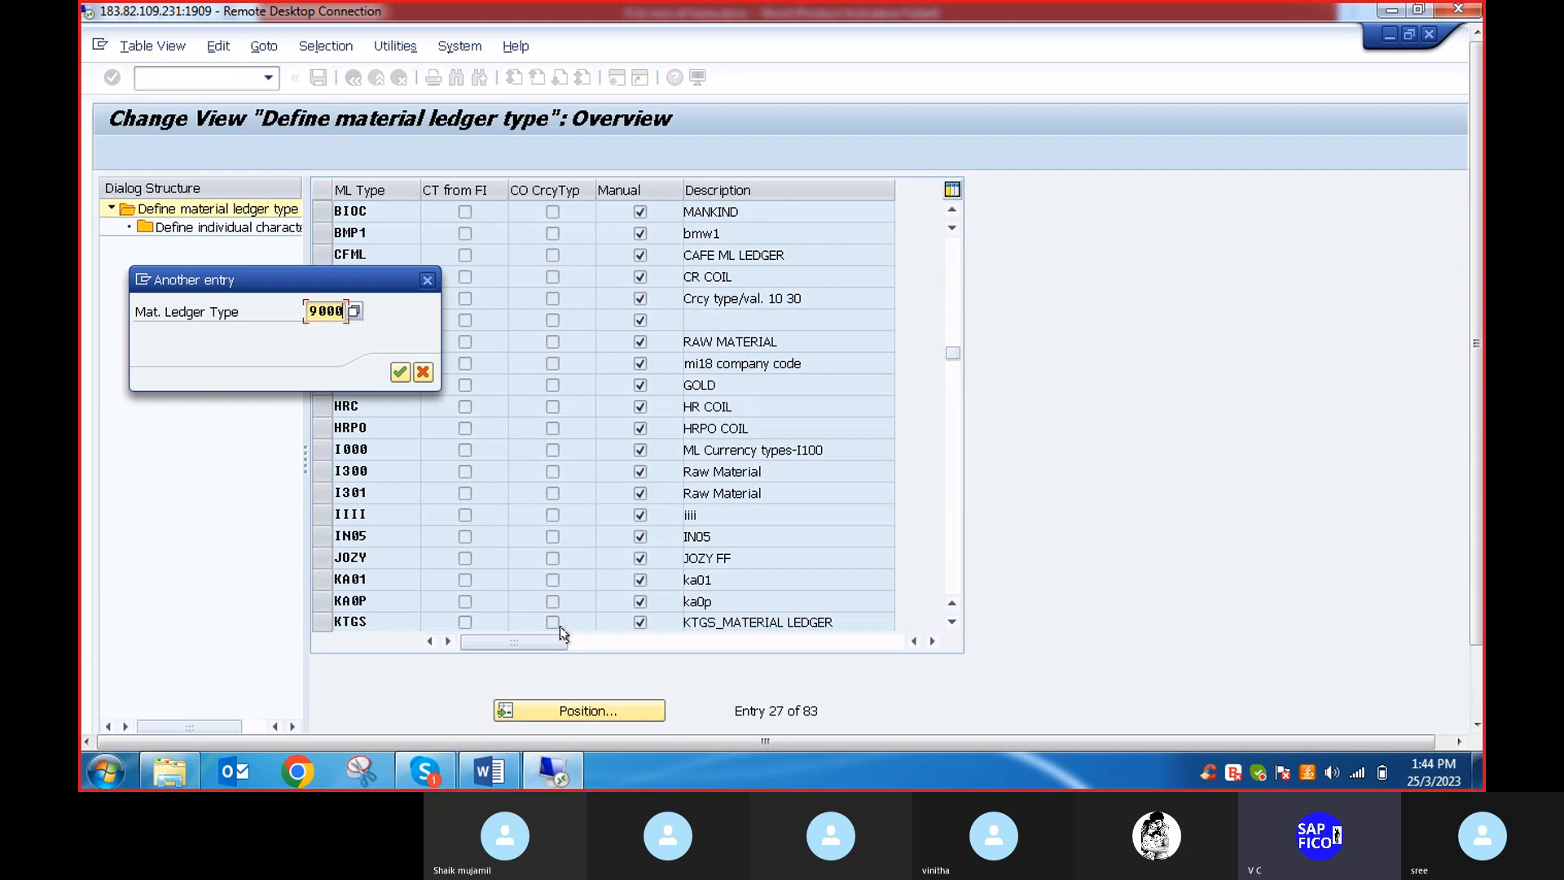
key("Return")
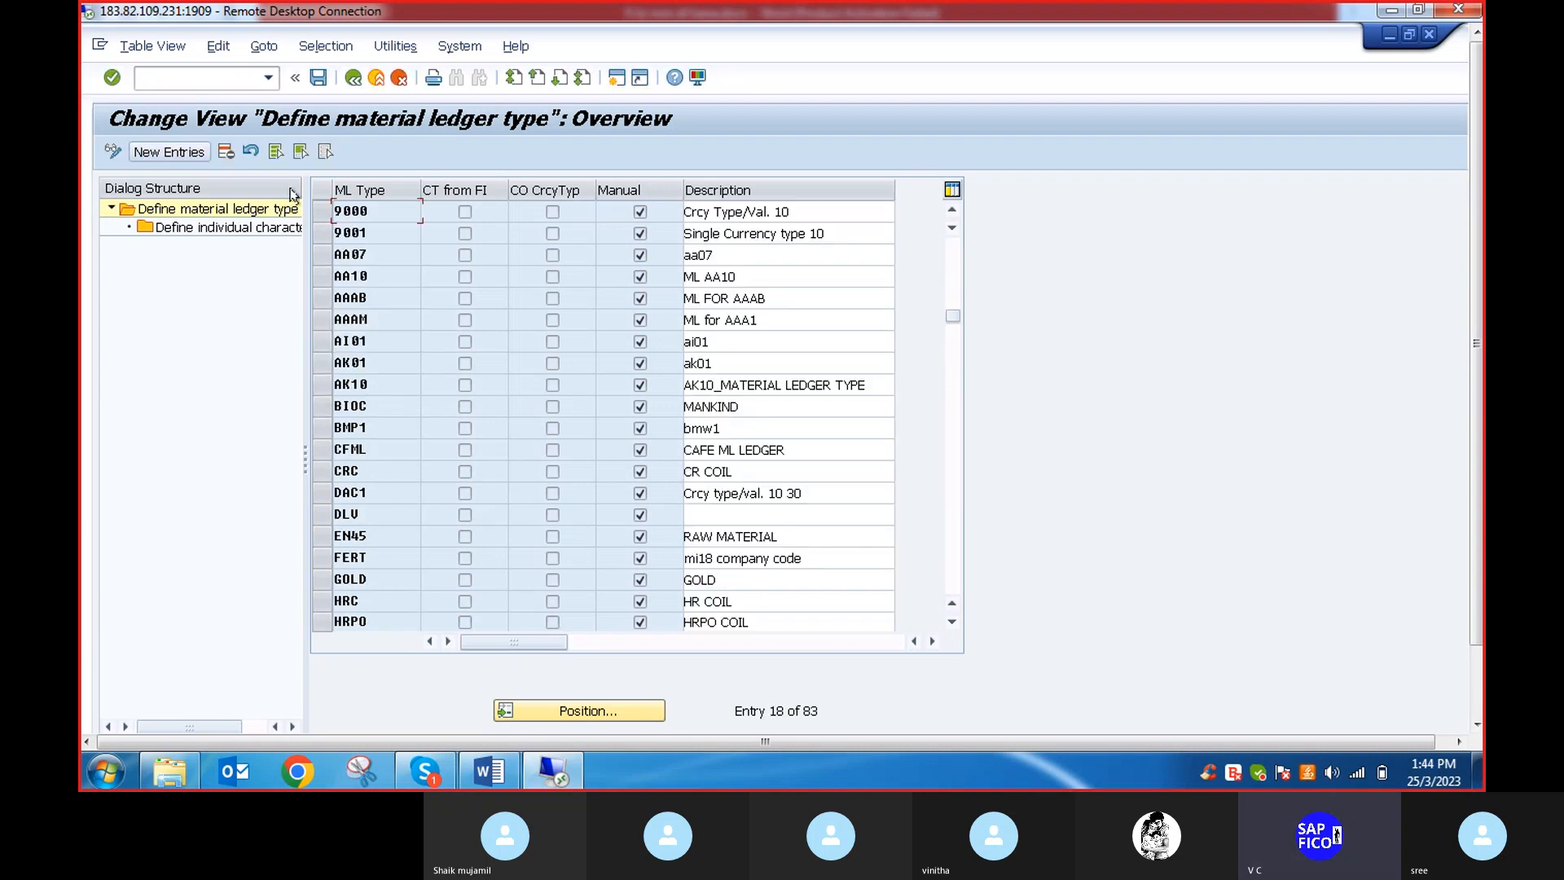
left_click(323, 213)
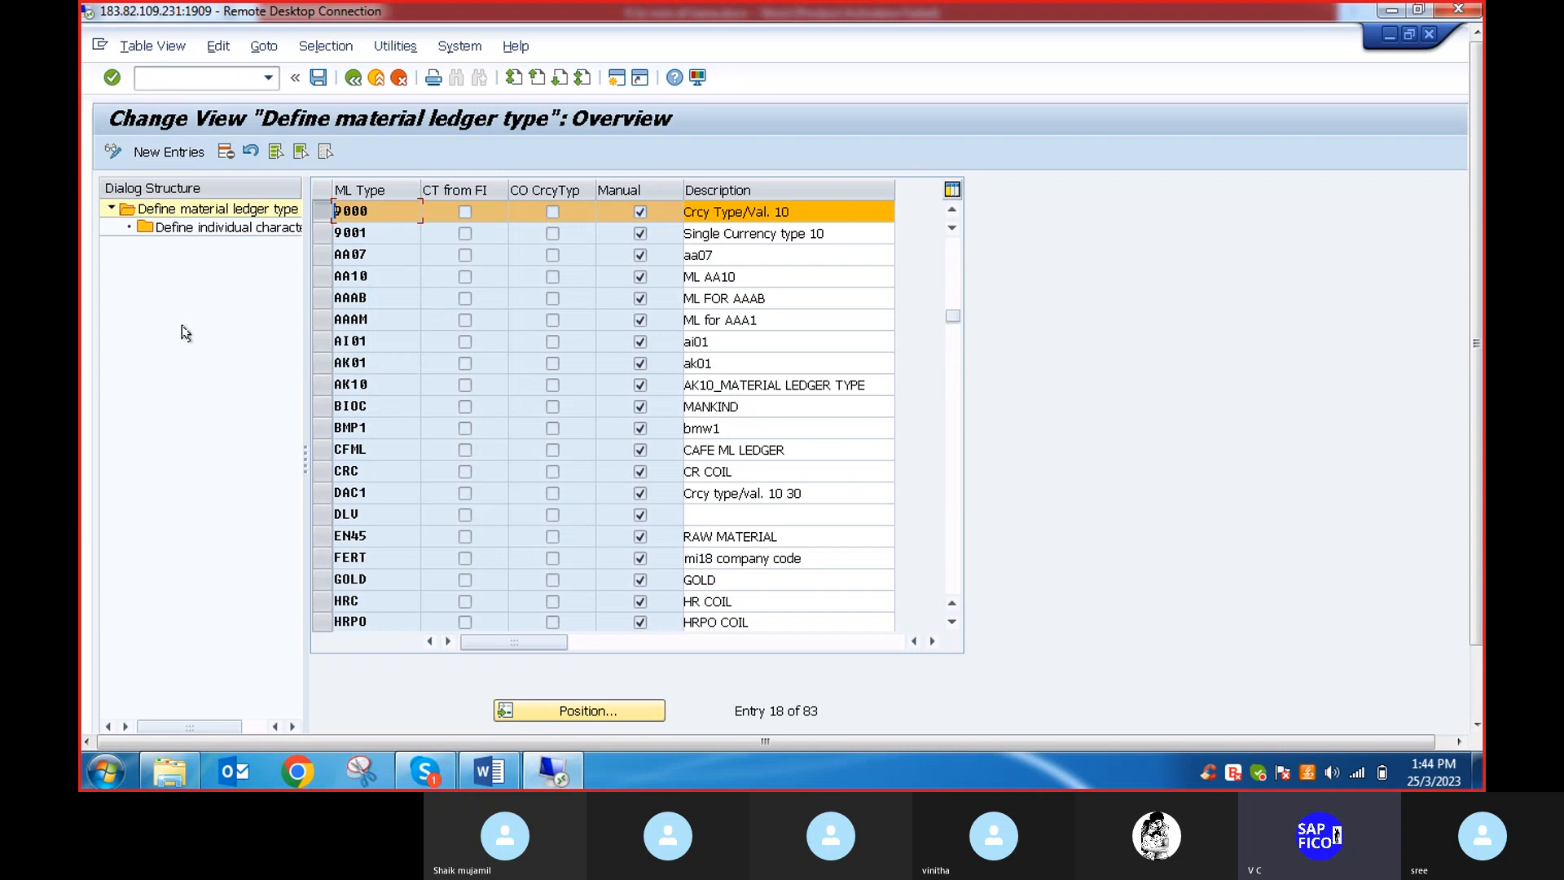
View the individual characteristics of material ledger type 9000, and return to the SAP Easy Access screen
double_click(205, 232)
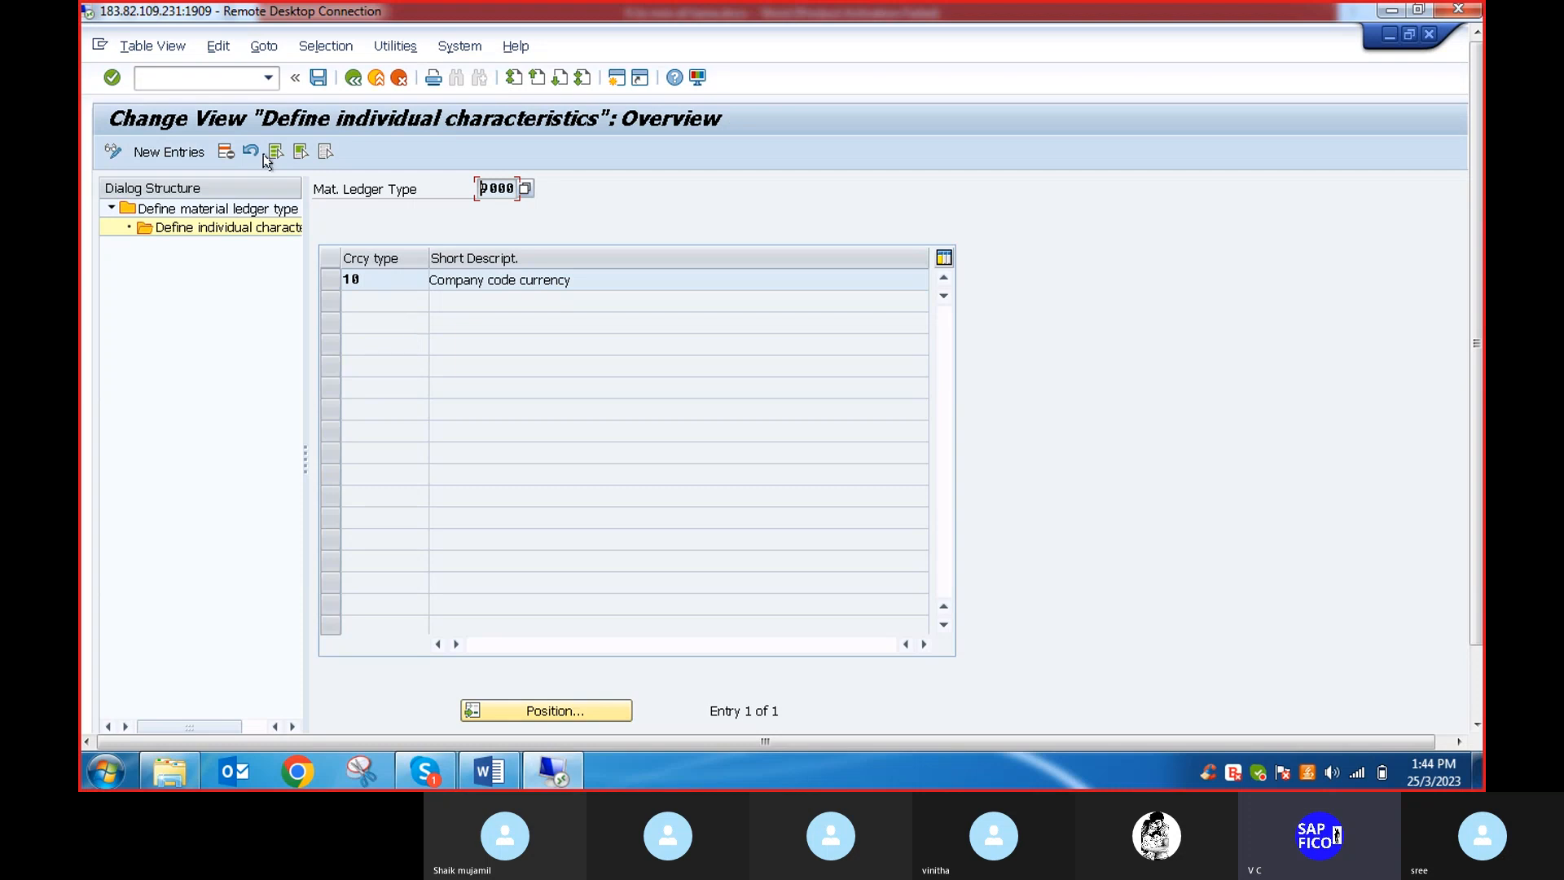
left_click(172, 79)
type("/n")
key("Return")
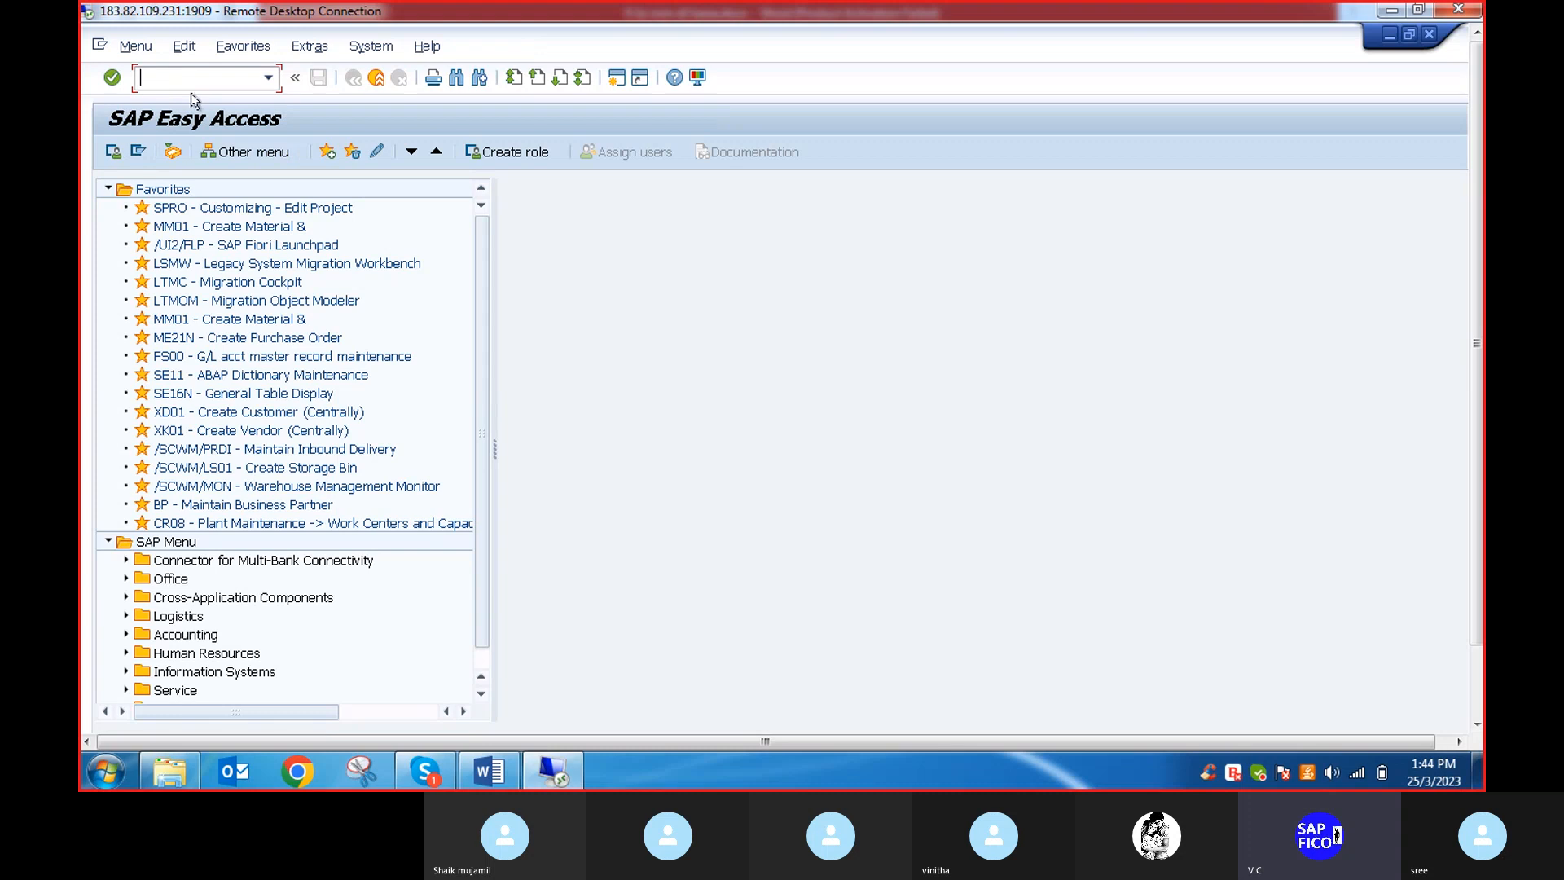
Switch to the Word notes and read the material ledger steps under item 18
left_click(491, 772)
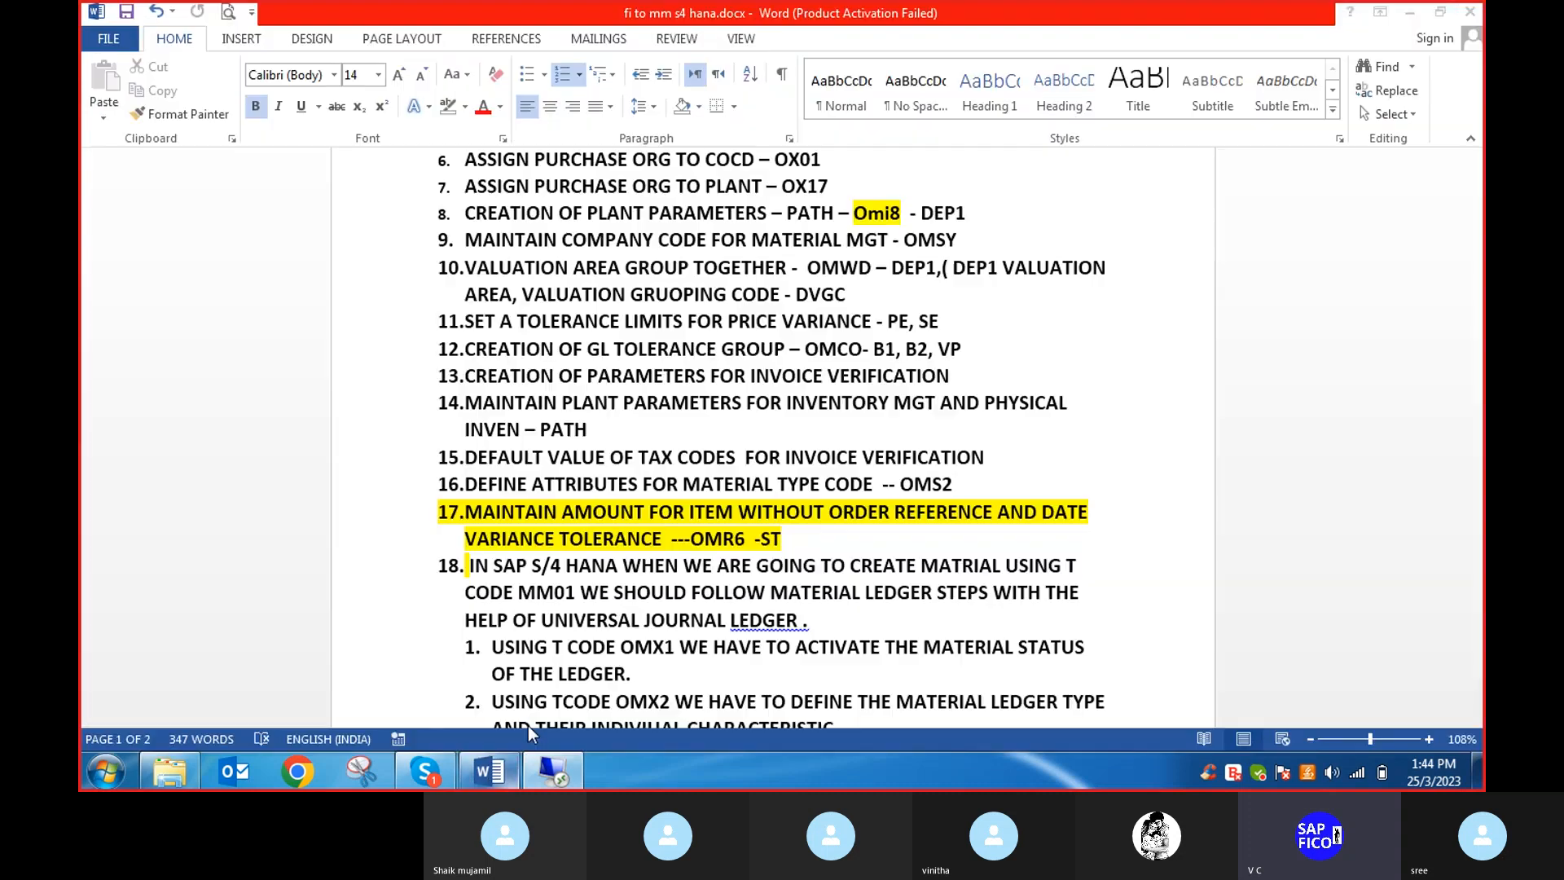
scroll(581, 511, "down", 2)
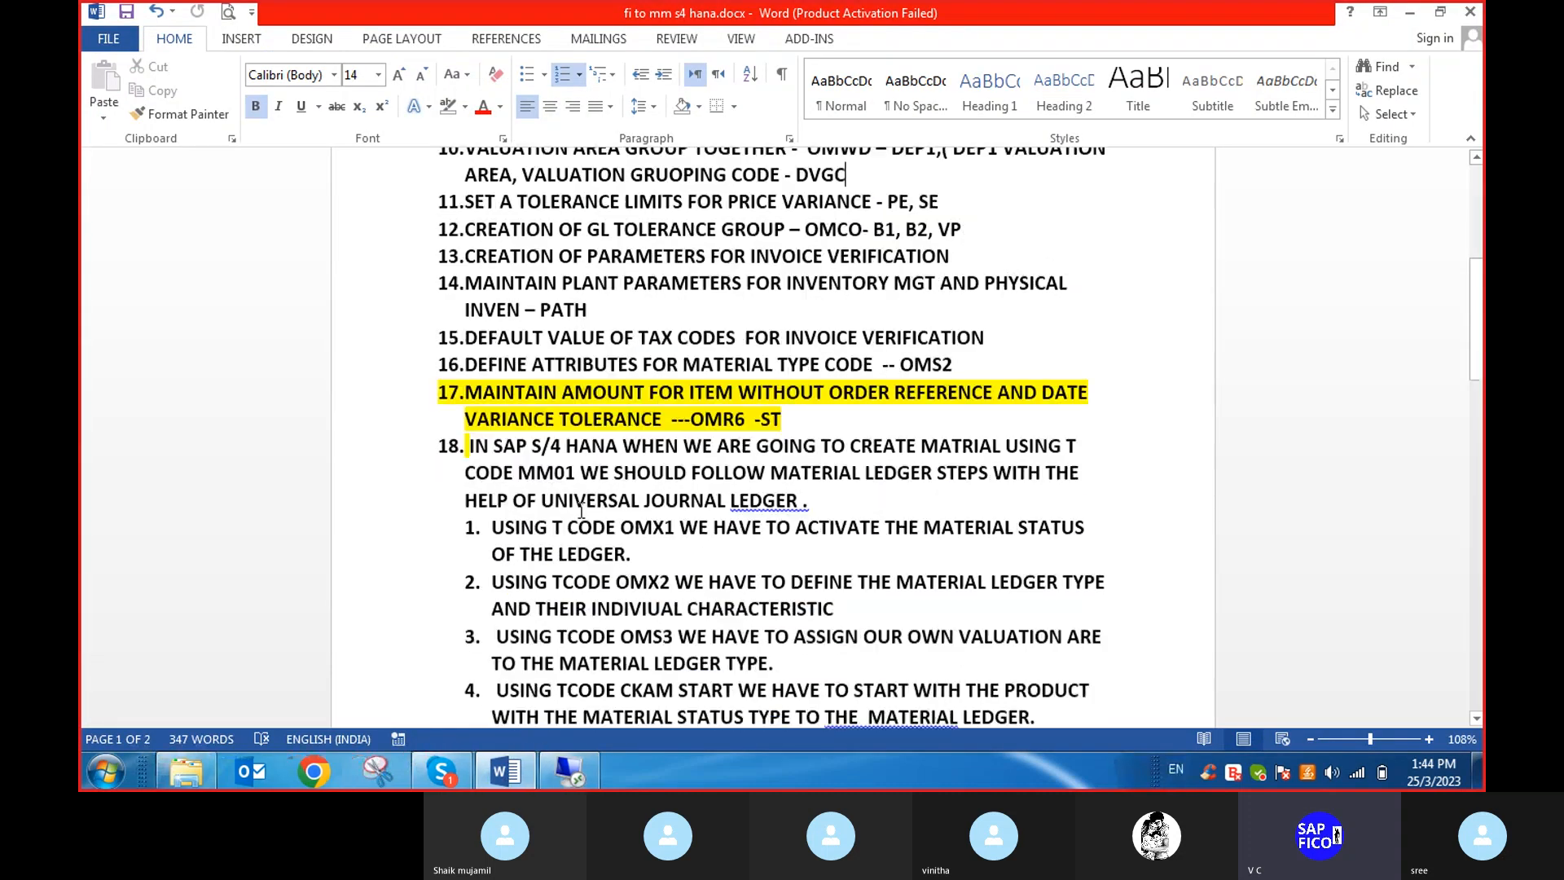
scroll(581, 511, "down", 4)
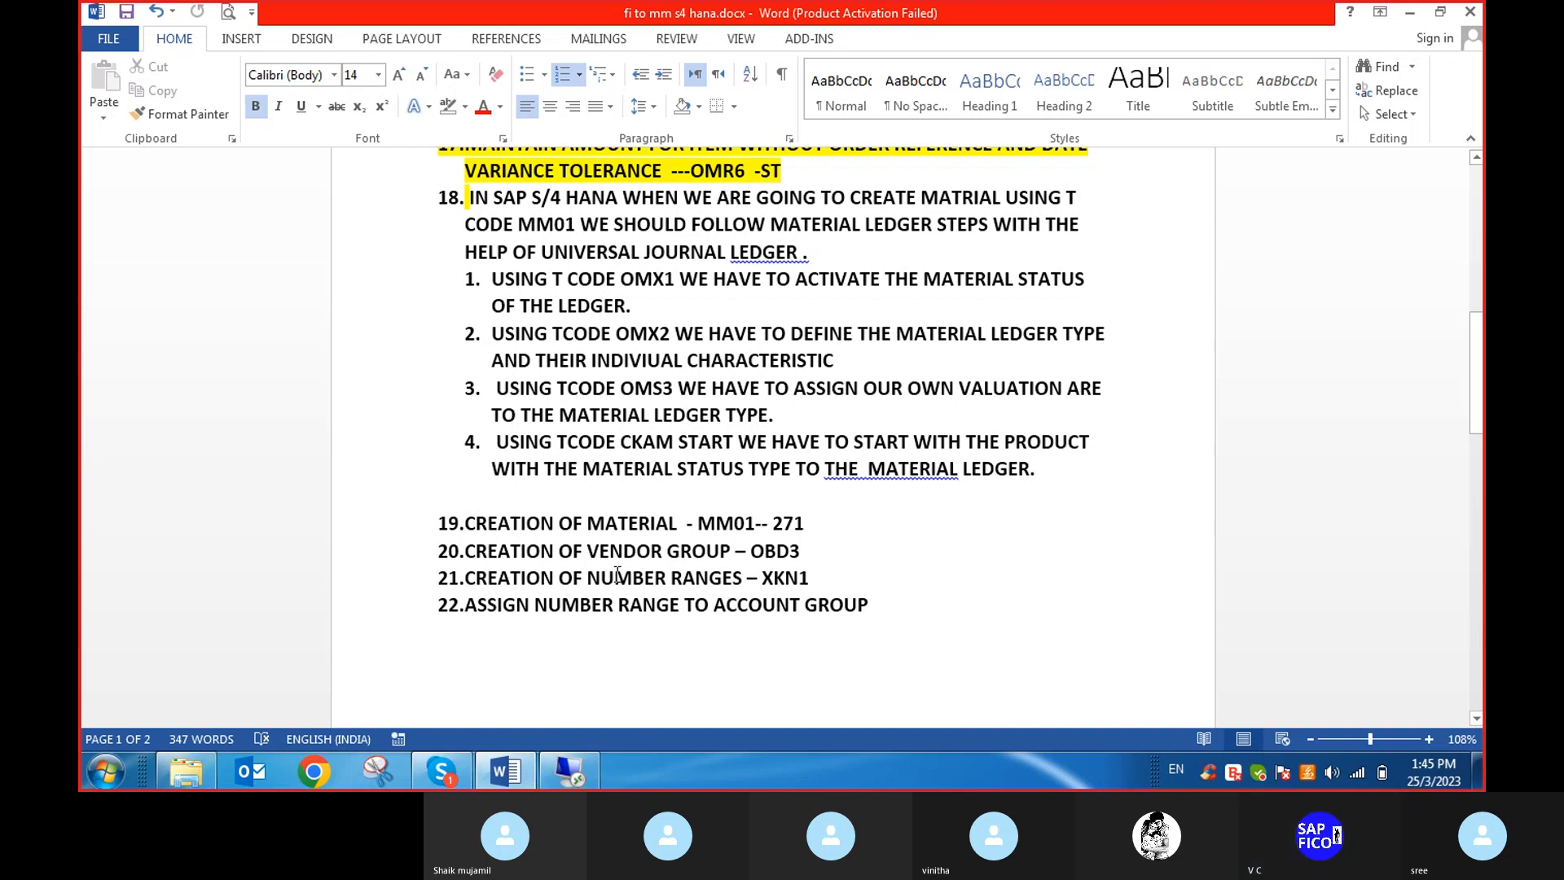
Return to the SAP session, run transaction OMX1 and position the activation list on valuation area DEP1
left_click(571, 771)
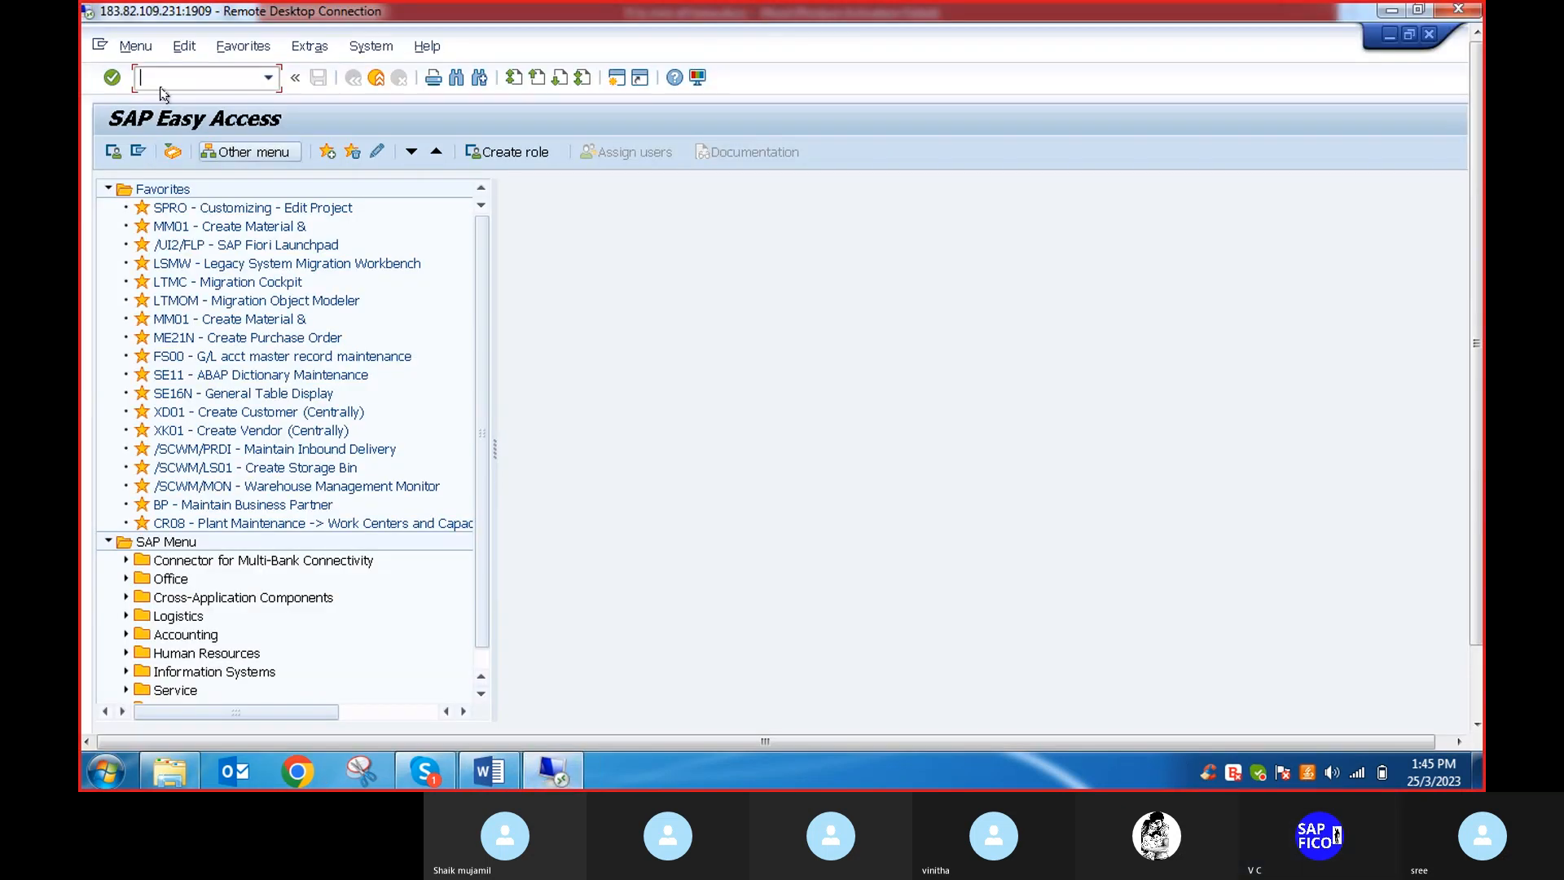
type("OMX1")
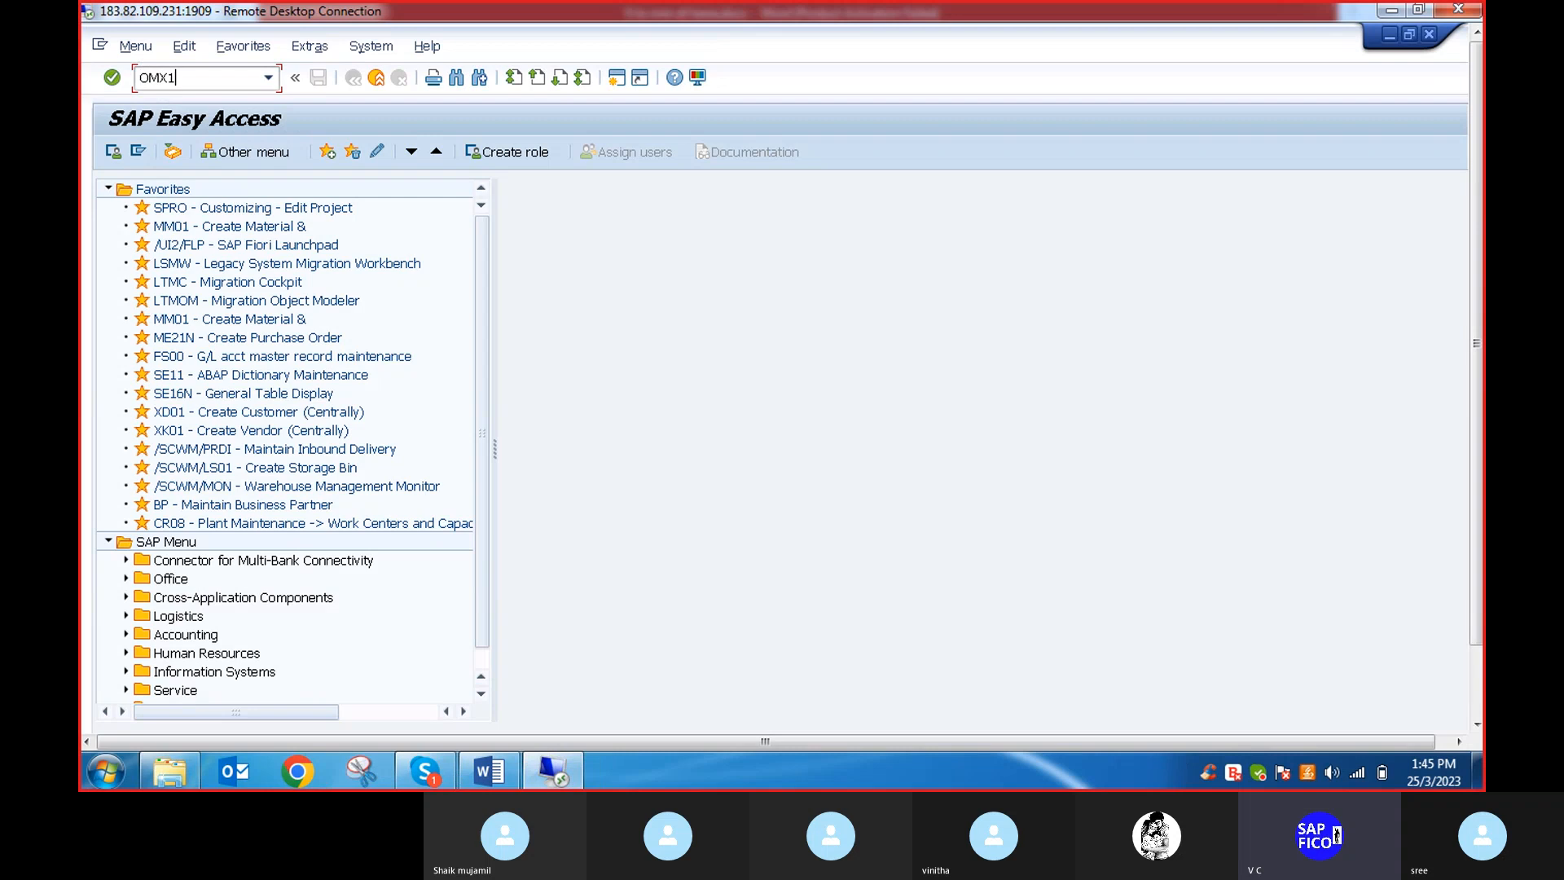
key("Return")
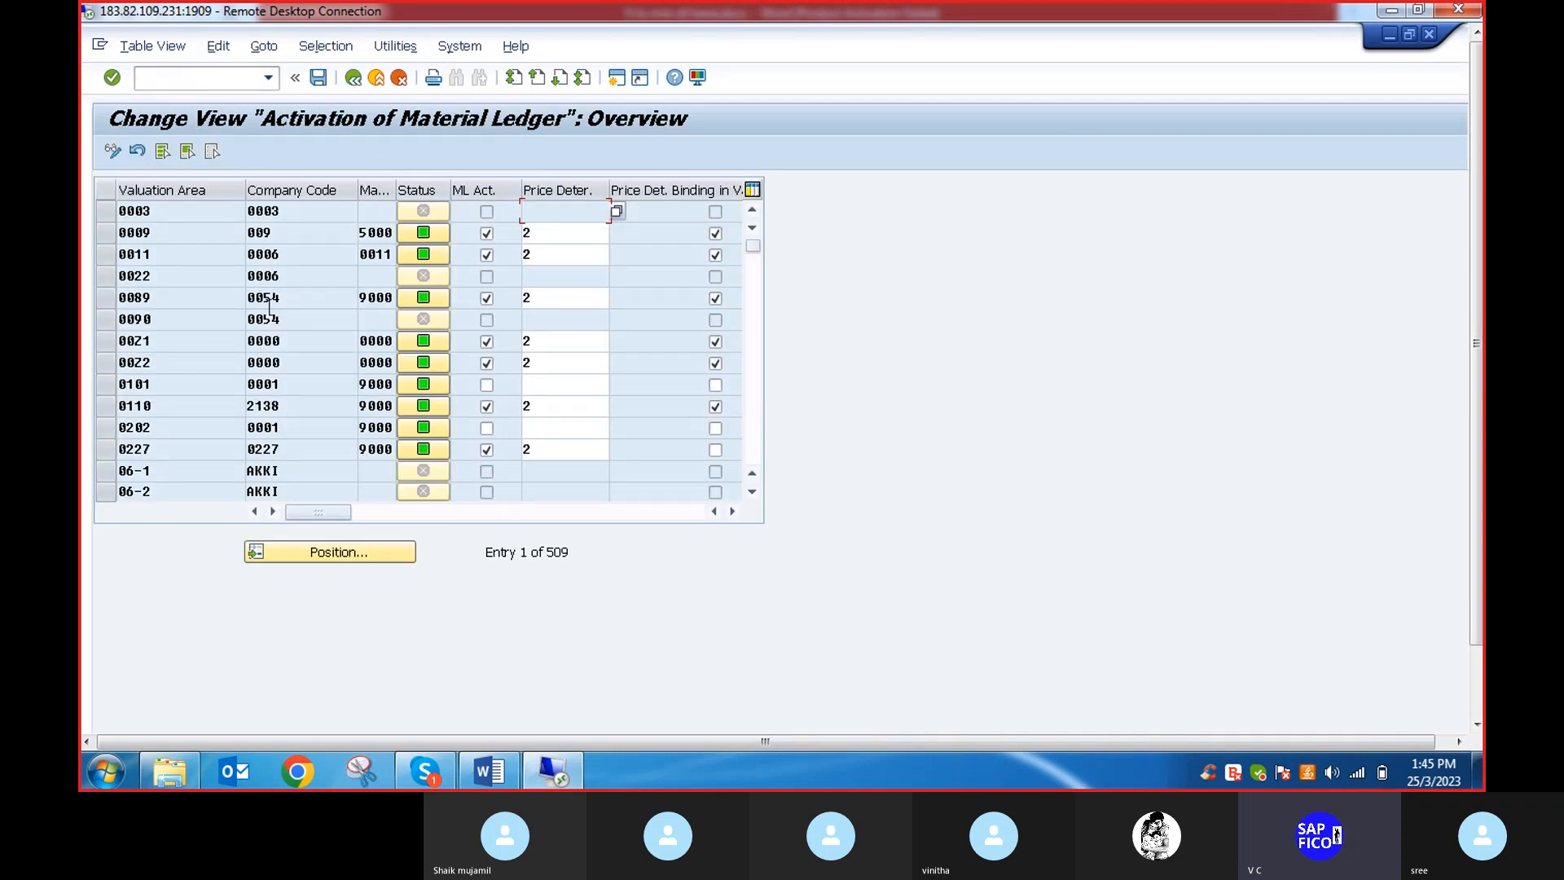
left_click(344, 560)
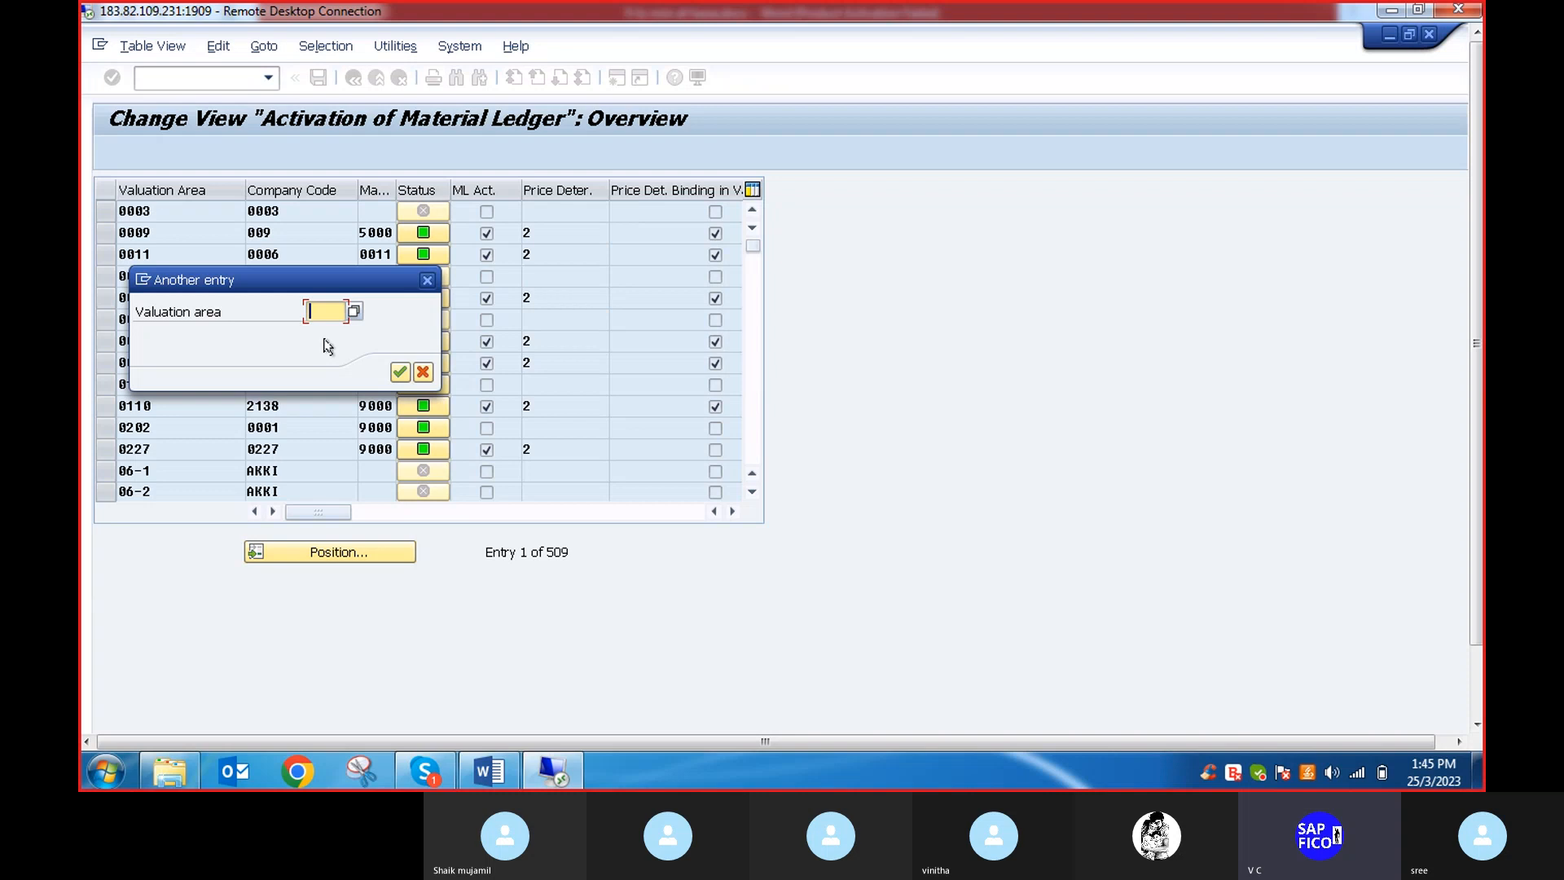
type("dep1")
left_click(399, 372)
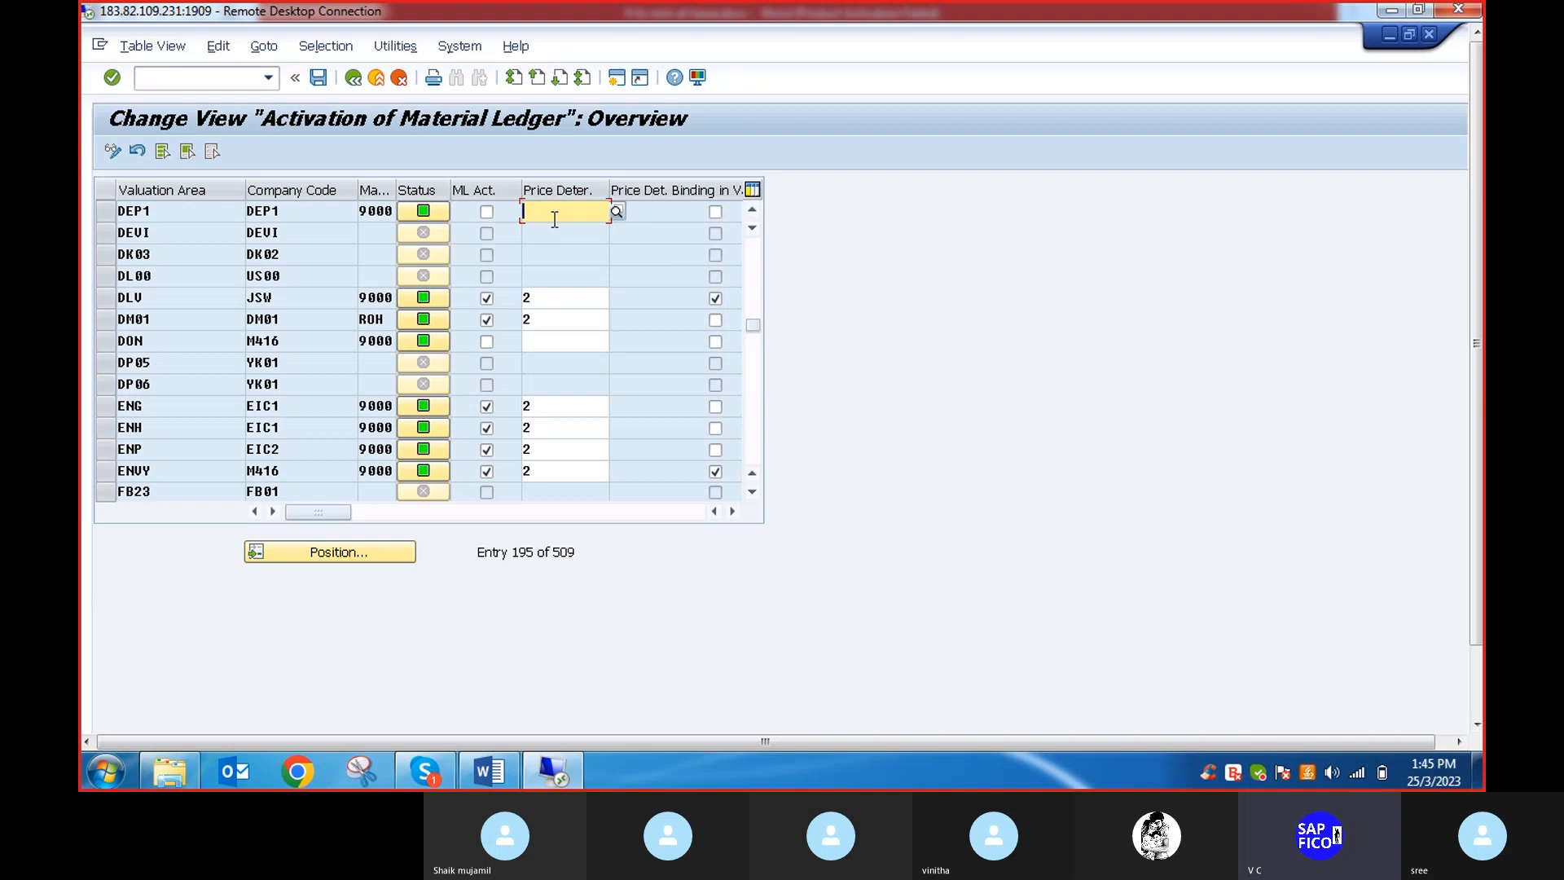
Try to set price determination 2 (Transaction-Based) for valuation area DEP1 without activating its material ledger
left_click(617, 213)
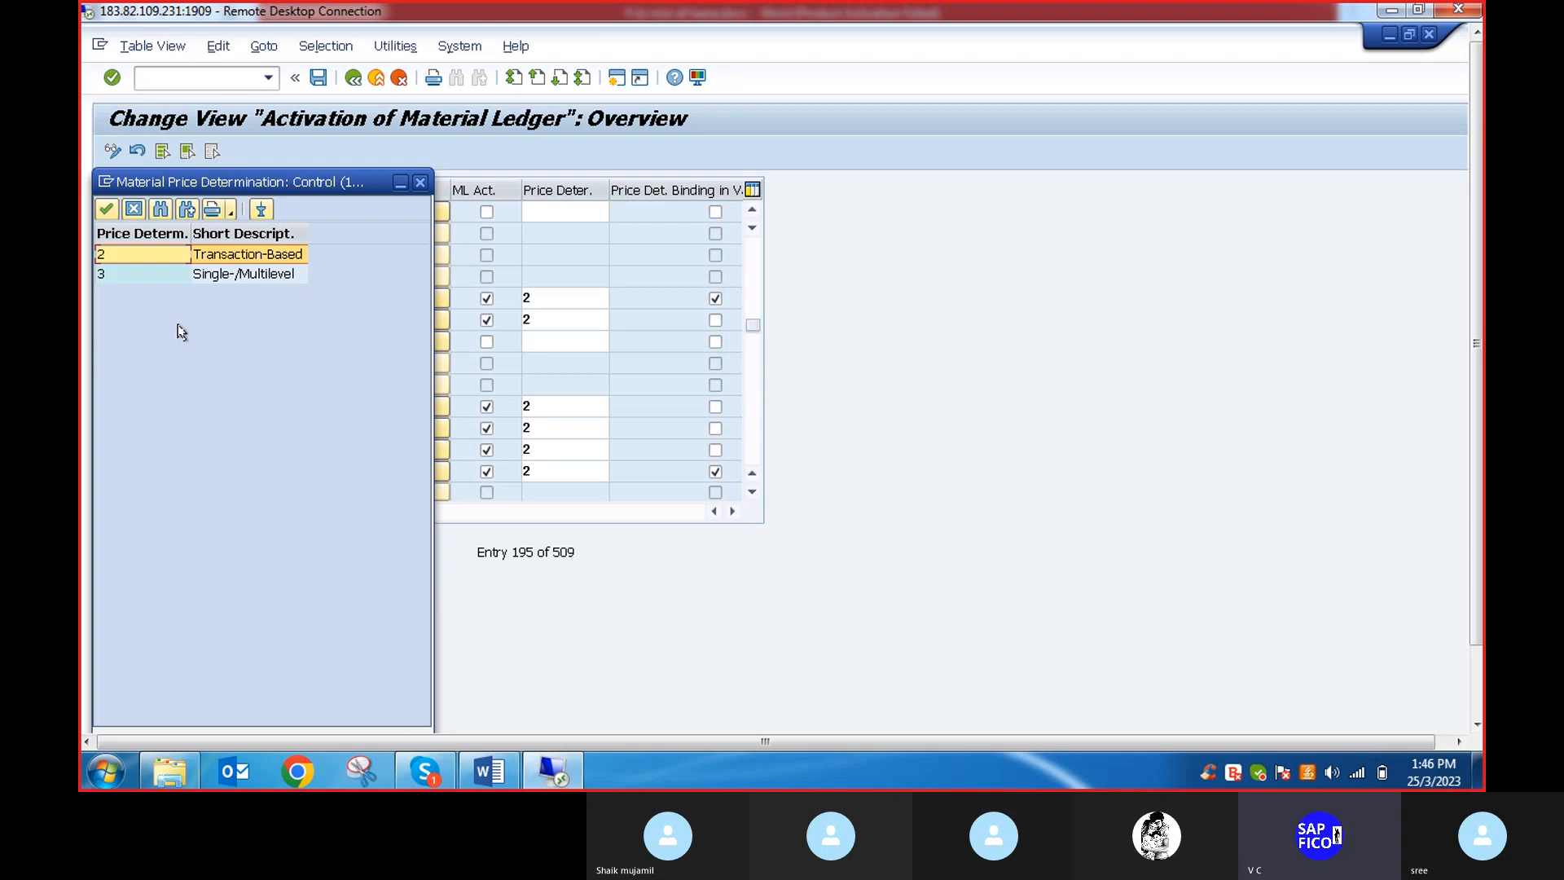
double_click(237, 255)
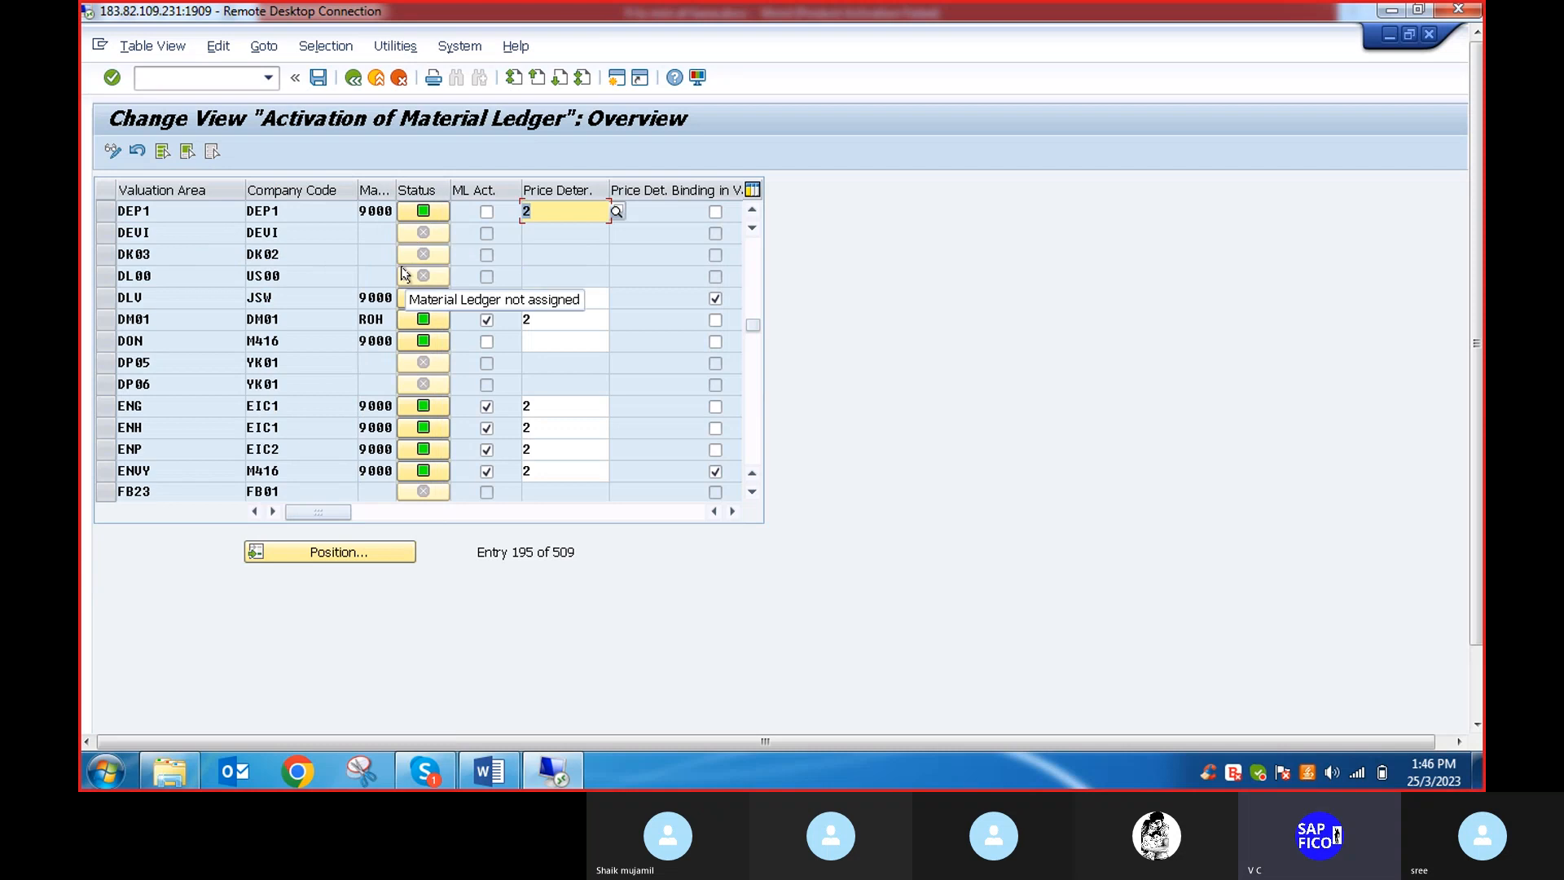
key("Return")
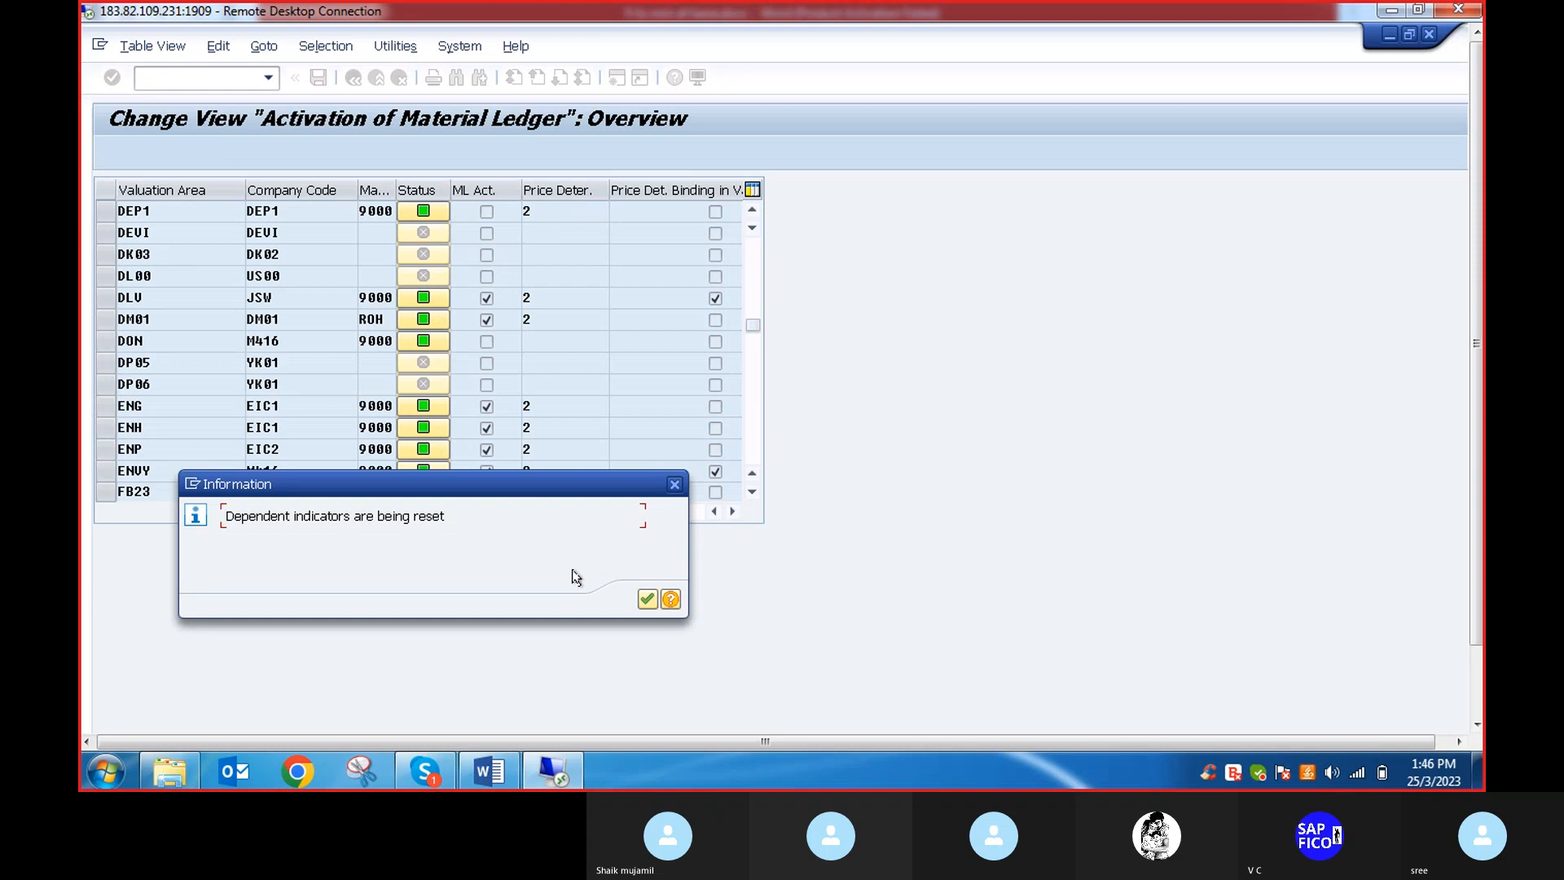
left_click(647, 600)
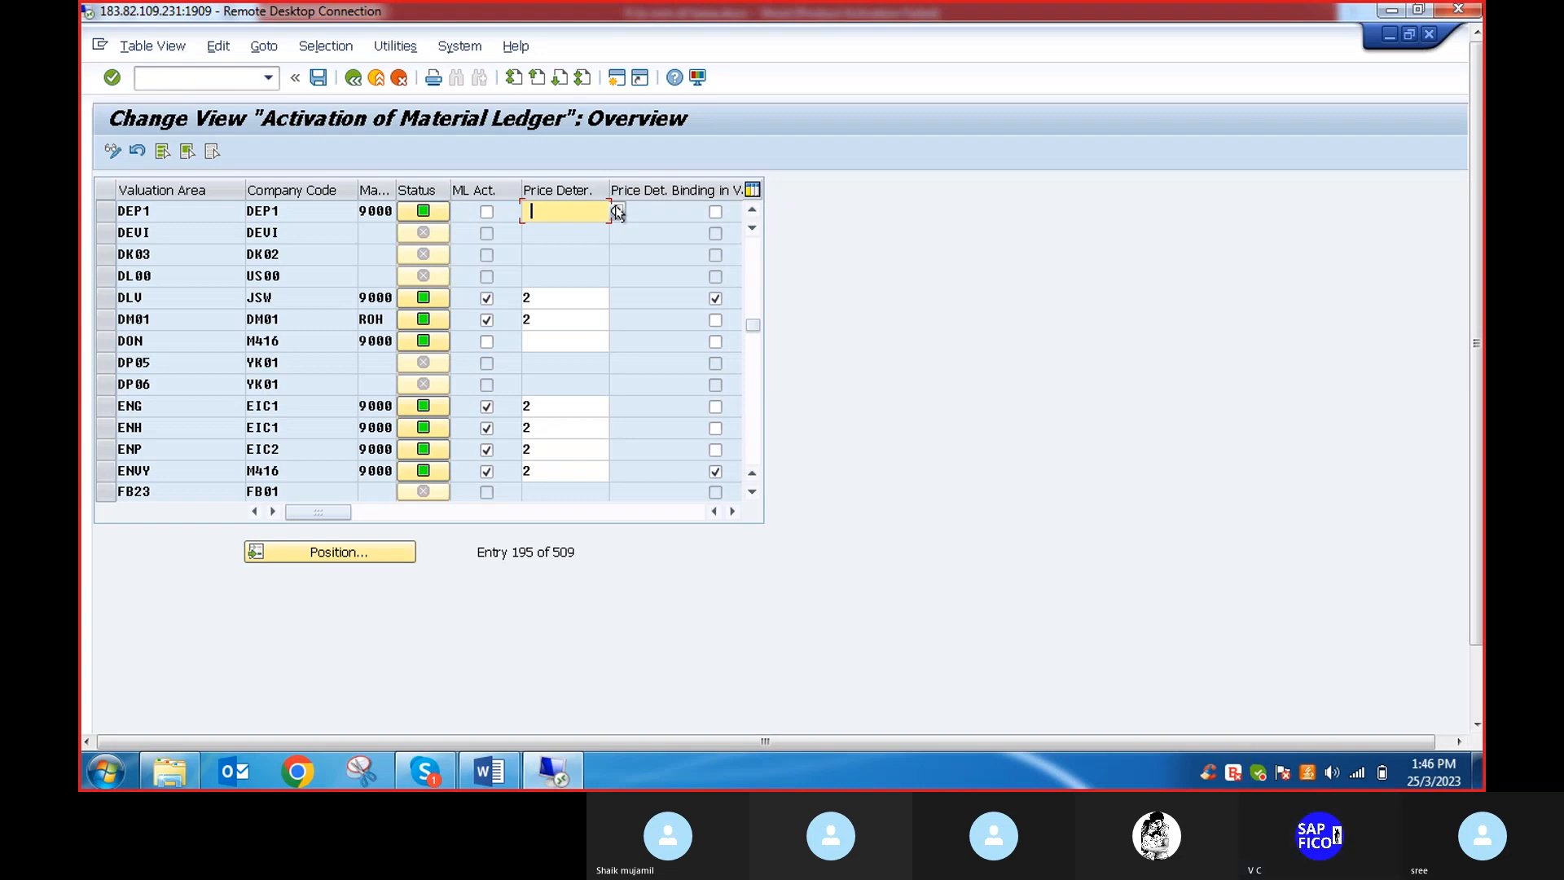
Try to set price determination 2 with price determination binding for DEP1, and clear the binding again
left_click(616, 213)
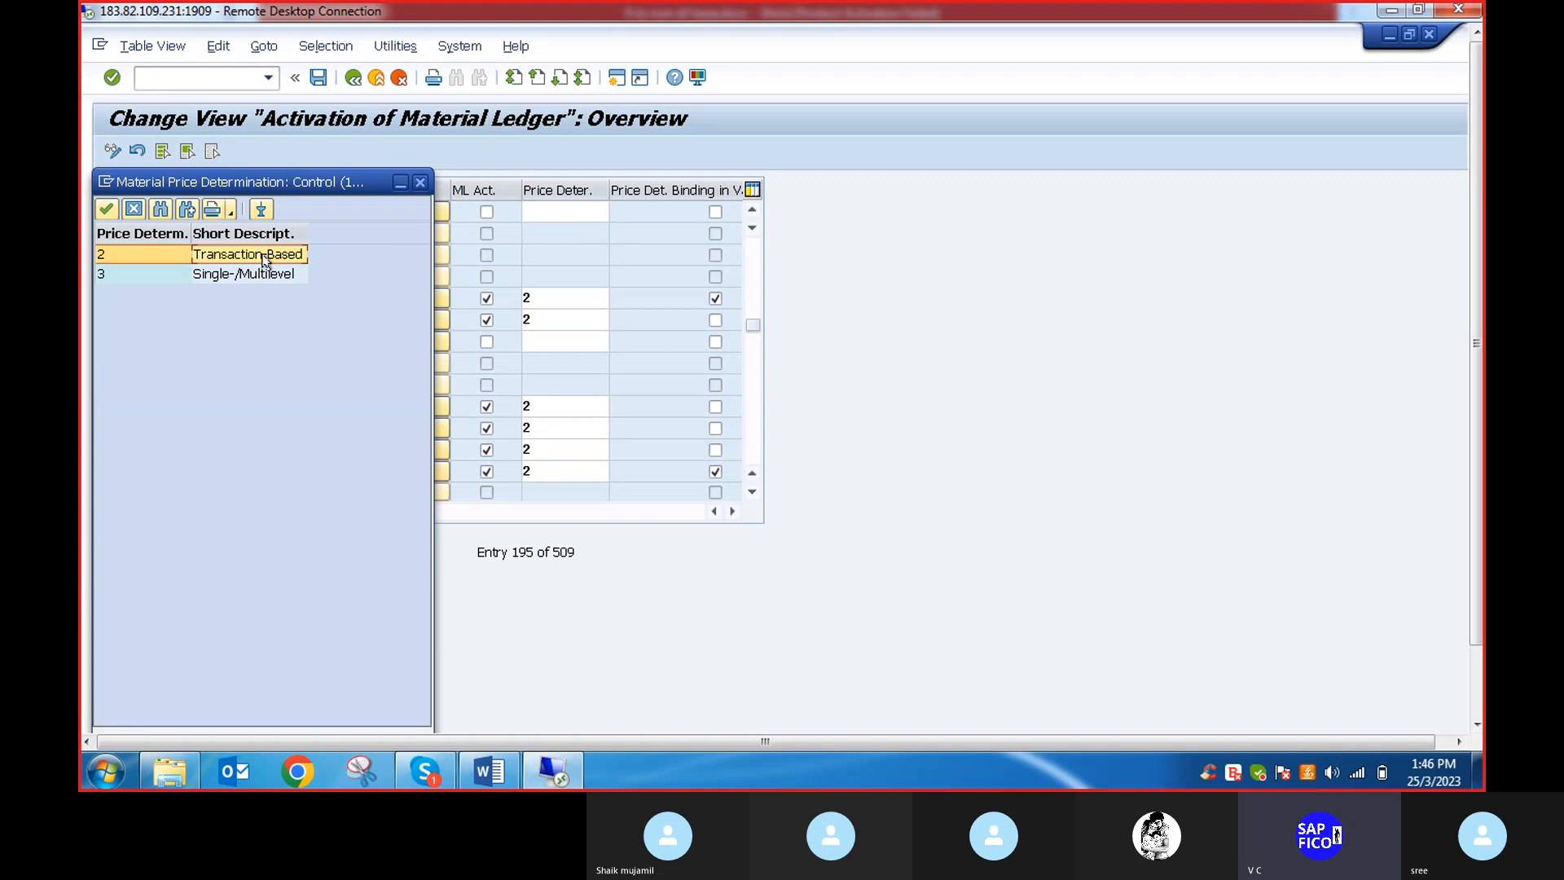
double_click(263, 259)
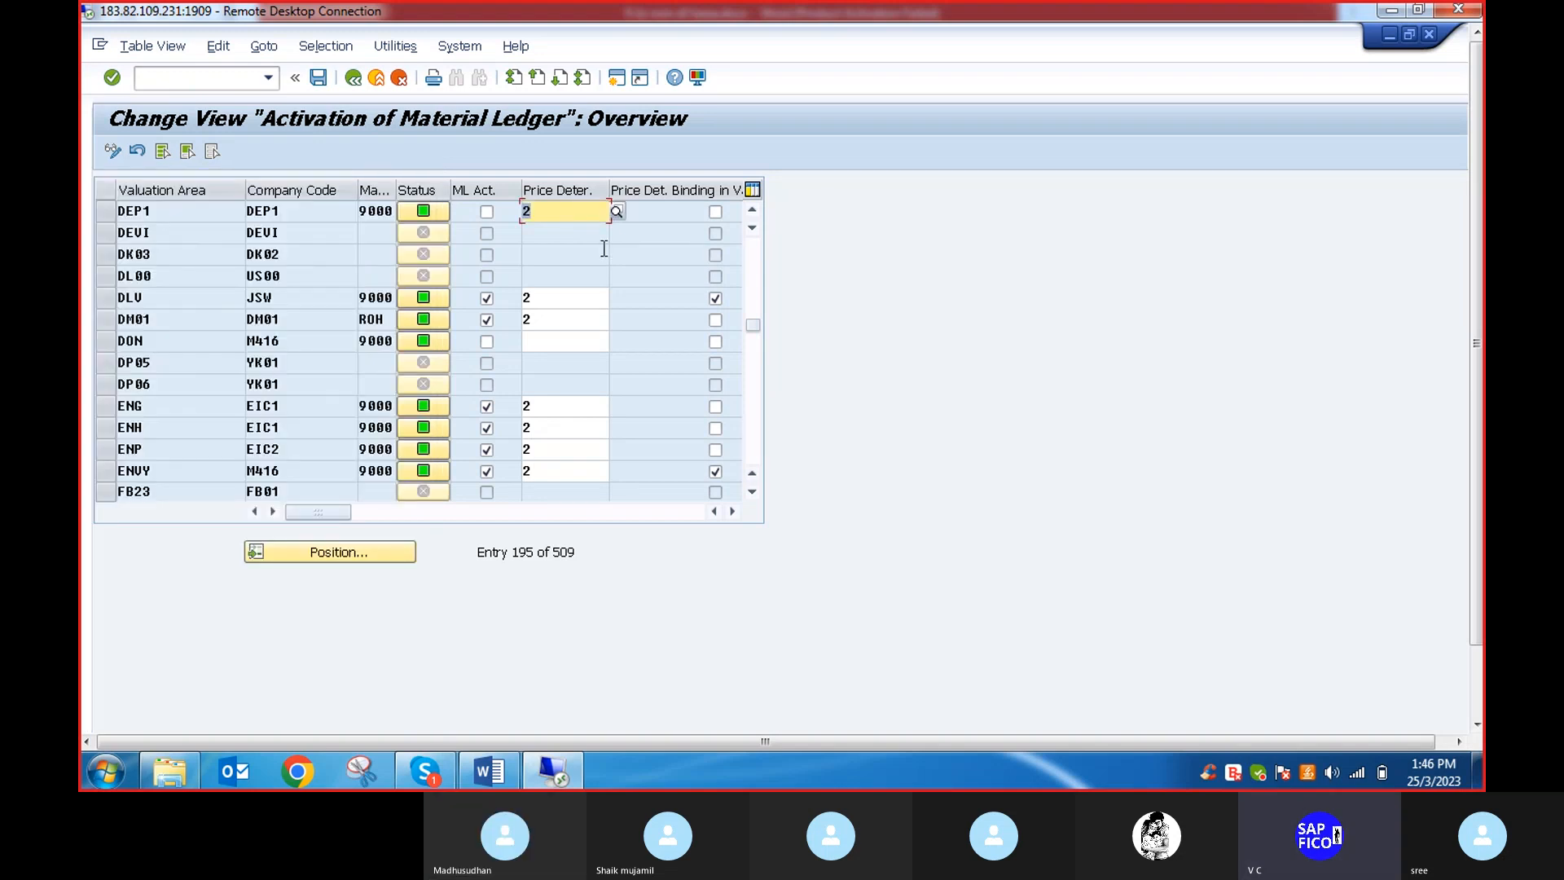
left_click(715, 213)
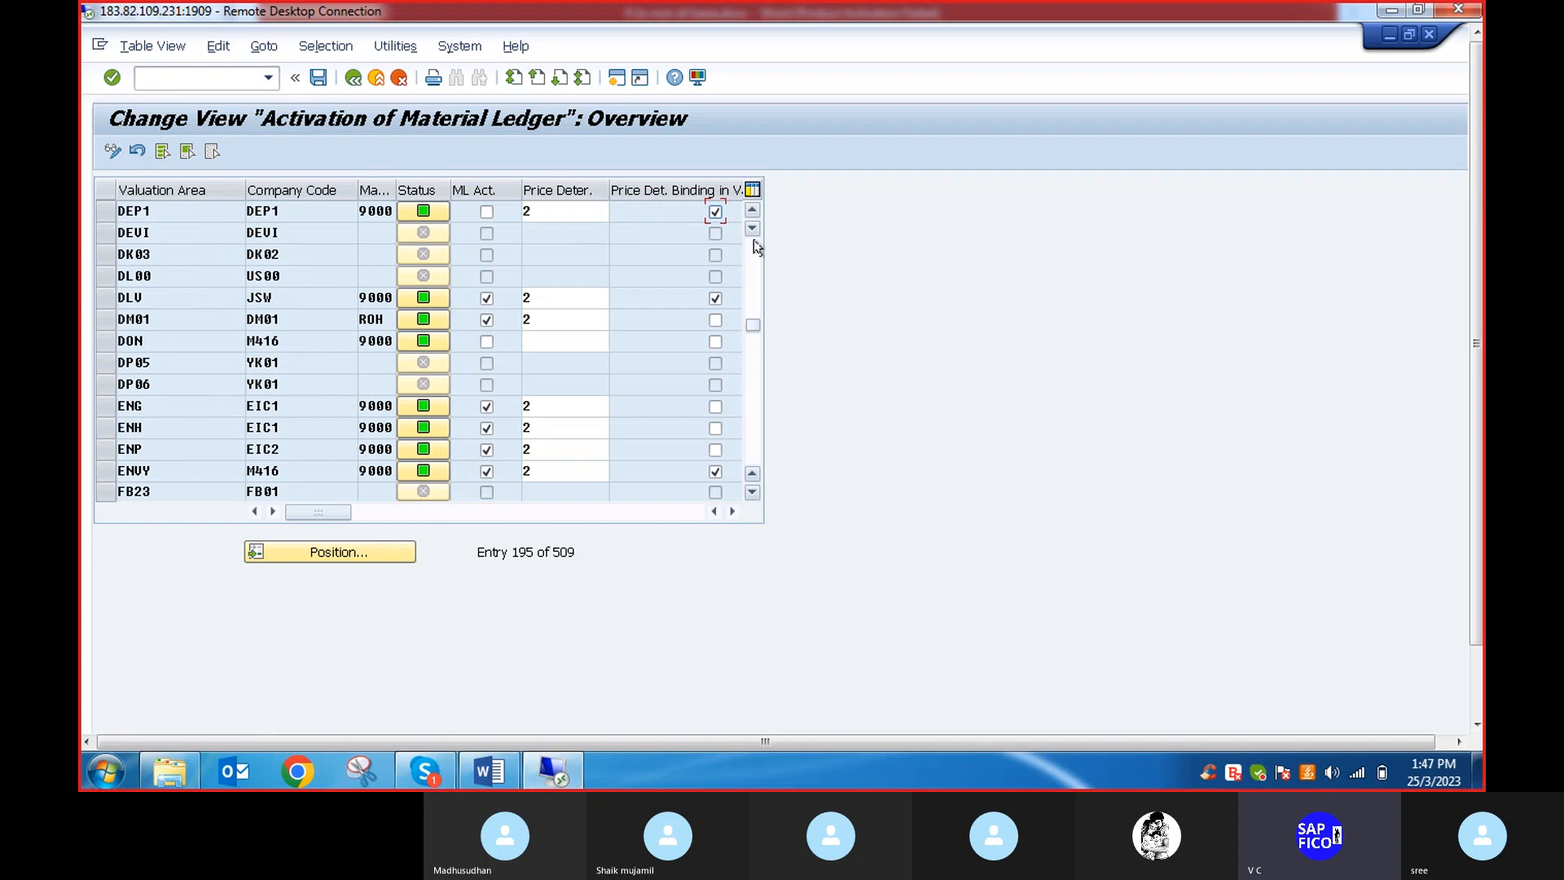
key("Return")
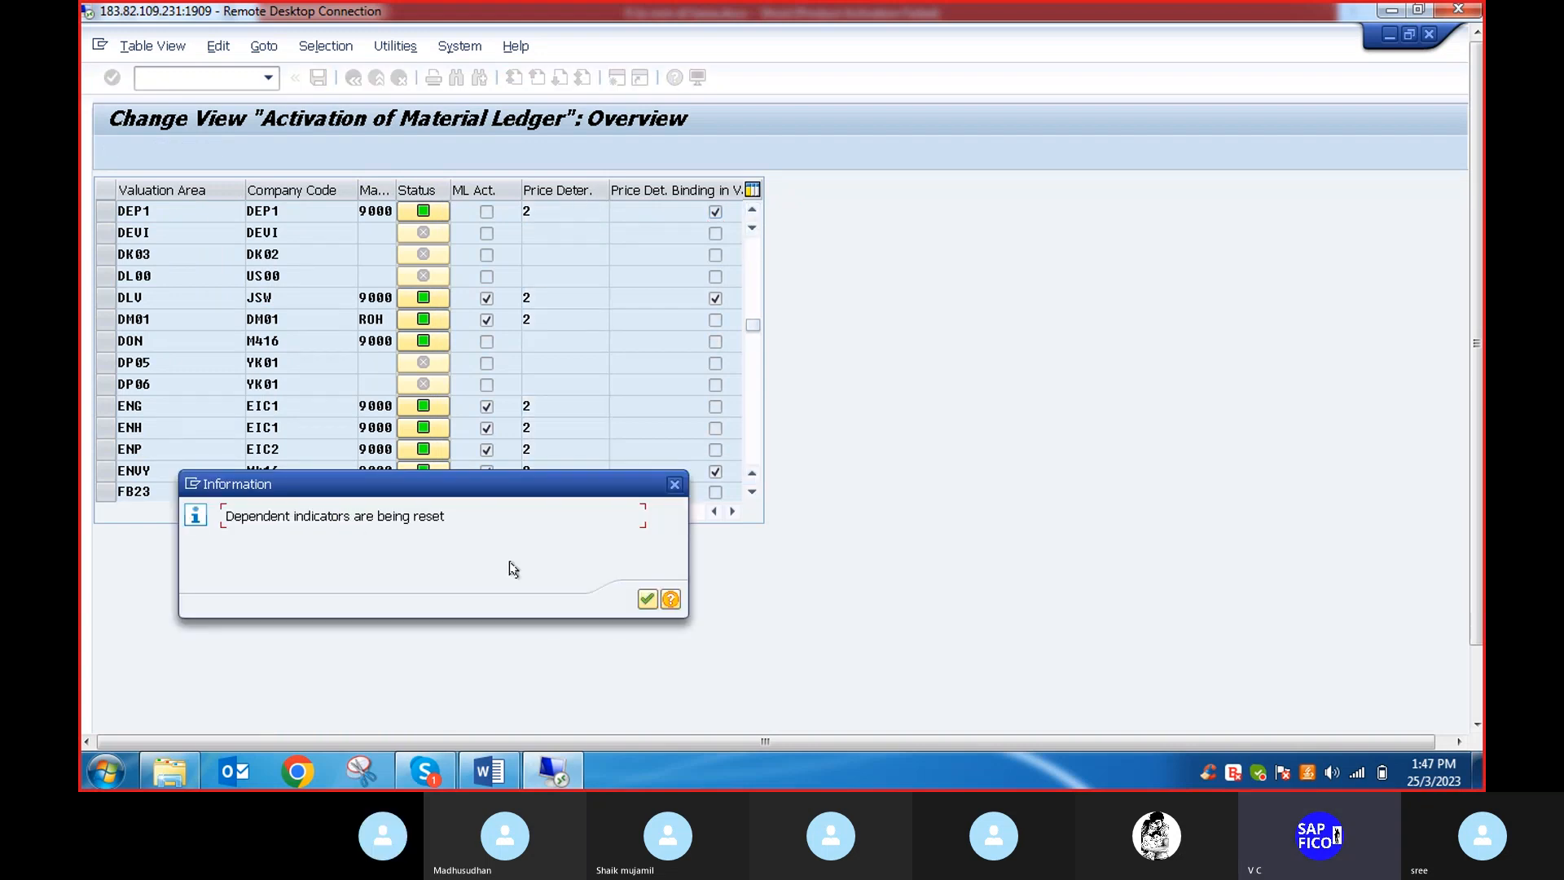
left_click(674, 483)
left_click(602, 214)
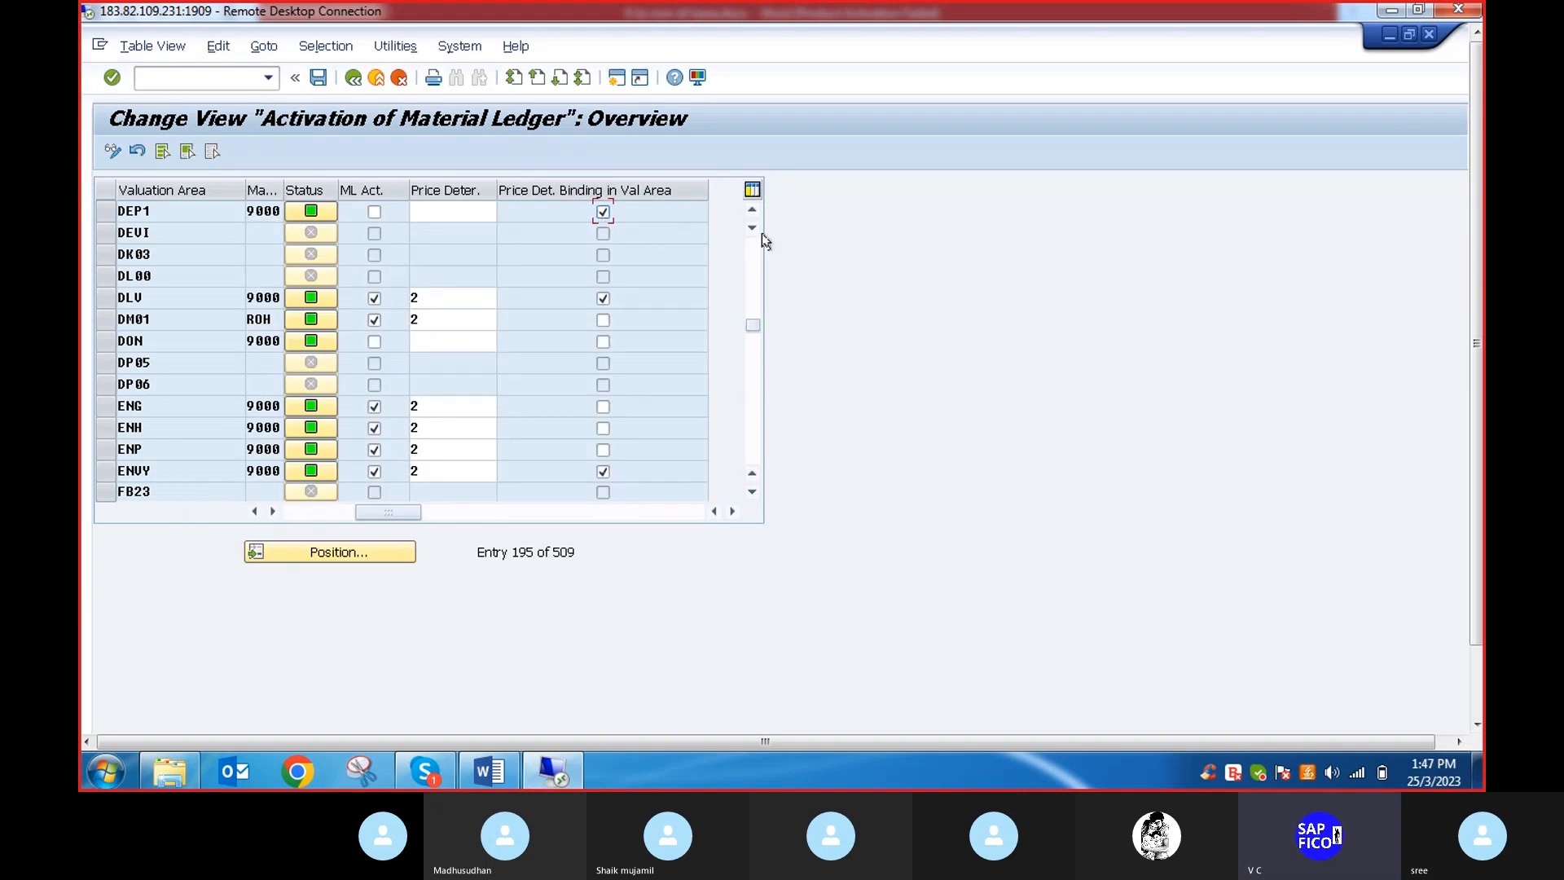
left_click(603, 213)
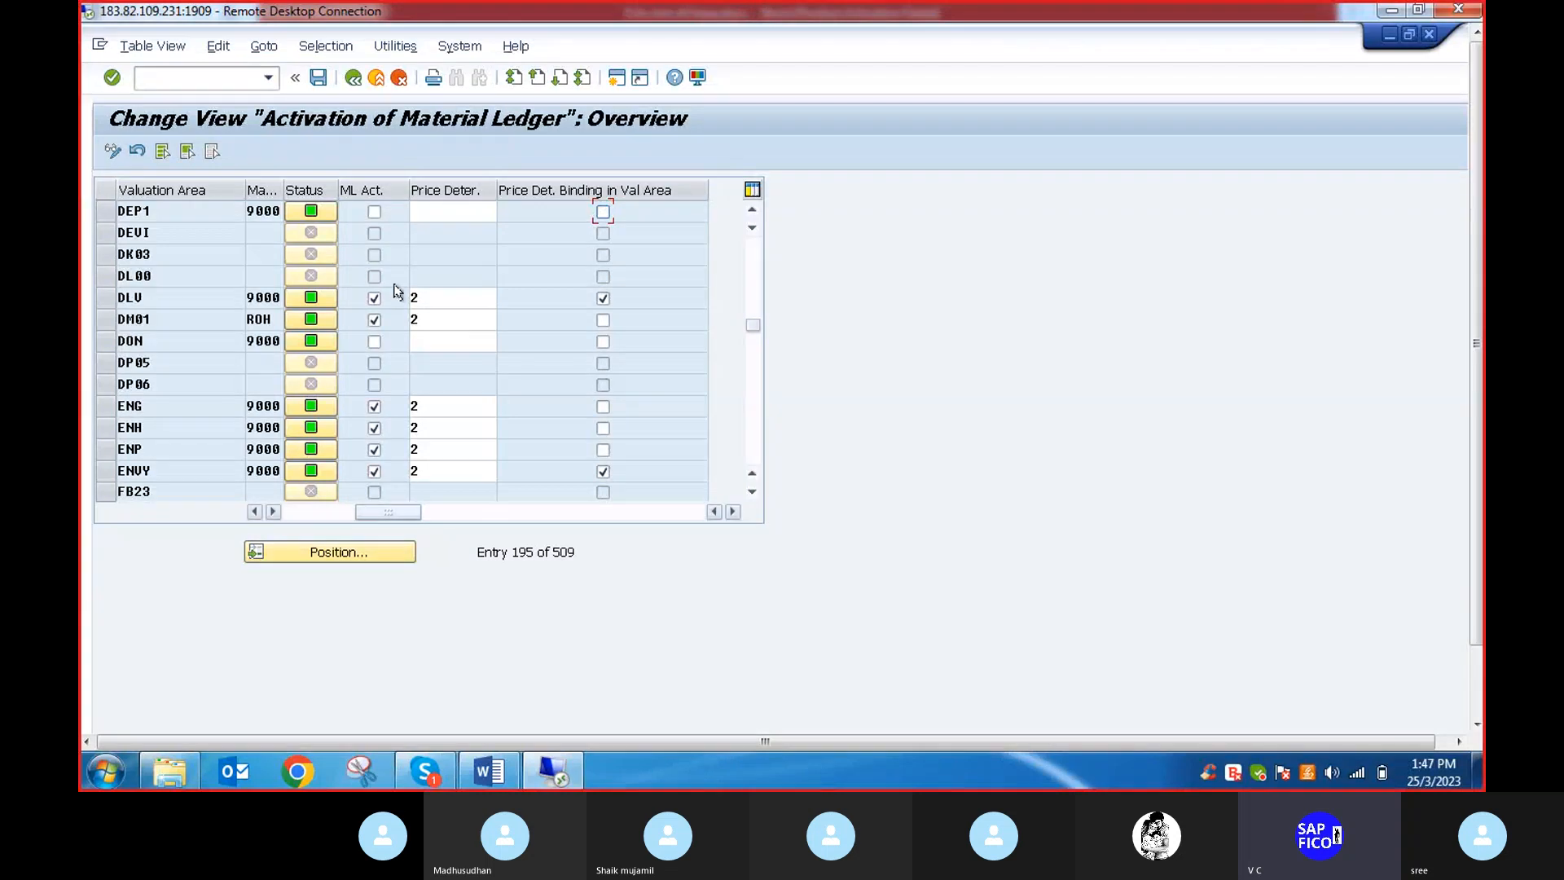
Activate the material ledger for valuation area DEP1 and set its price determination to 2 (Transaction-Based)
left_click(372, 212)
left_click(373, 212)
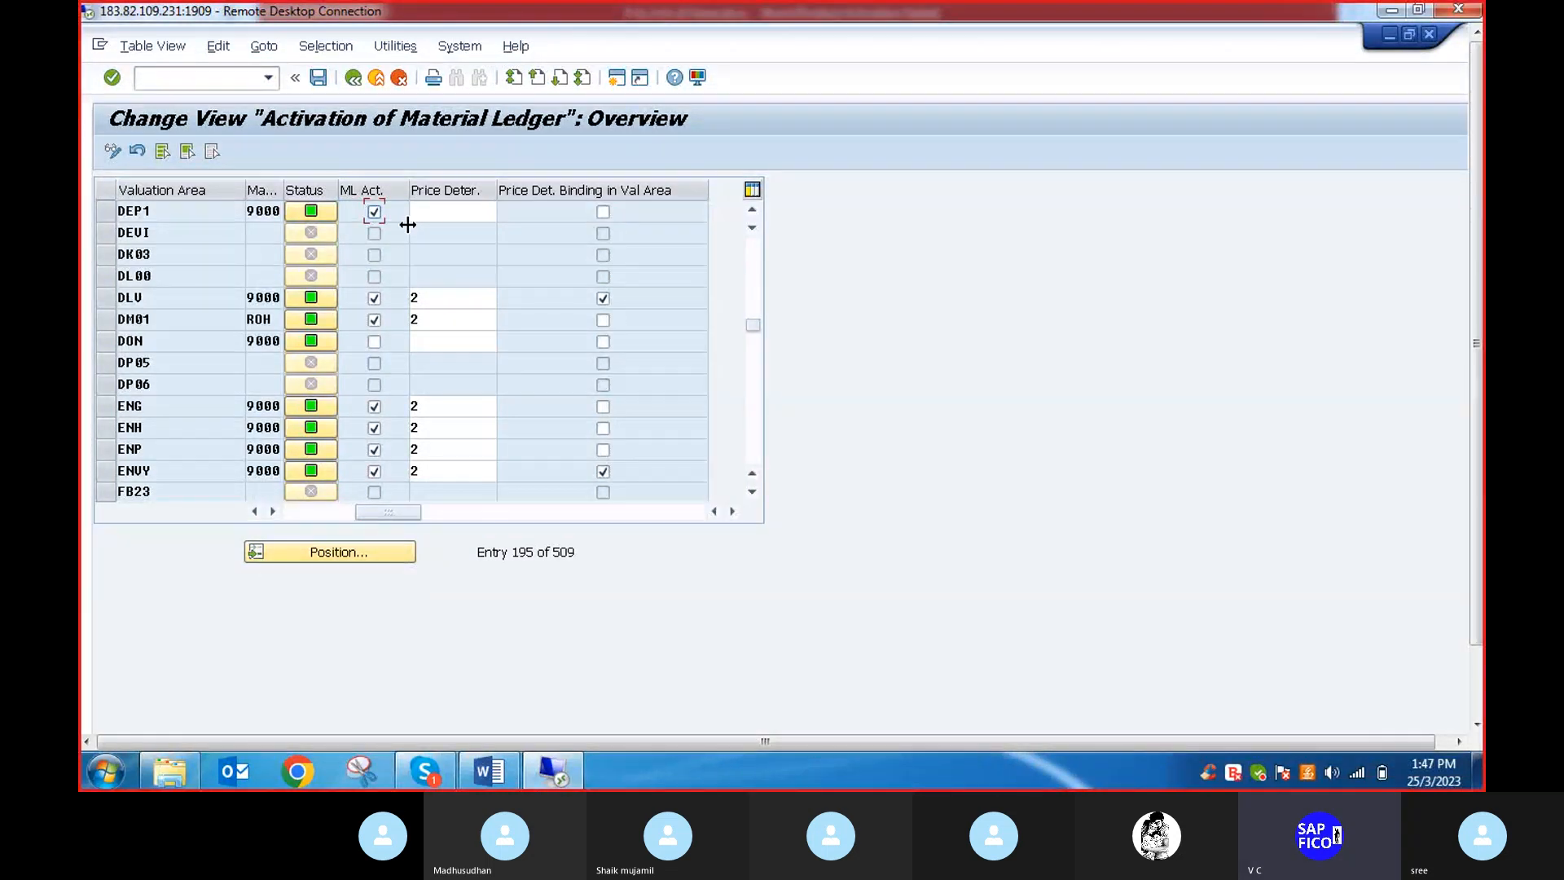
left_click(451, 211)
left_click(504, 213)
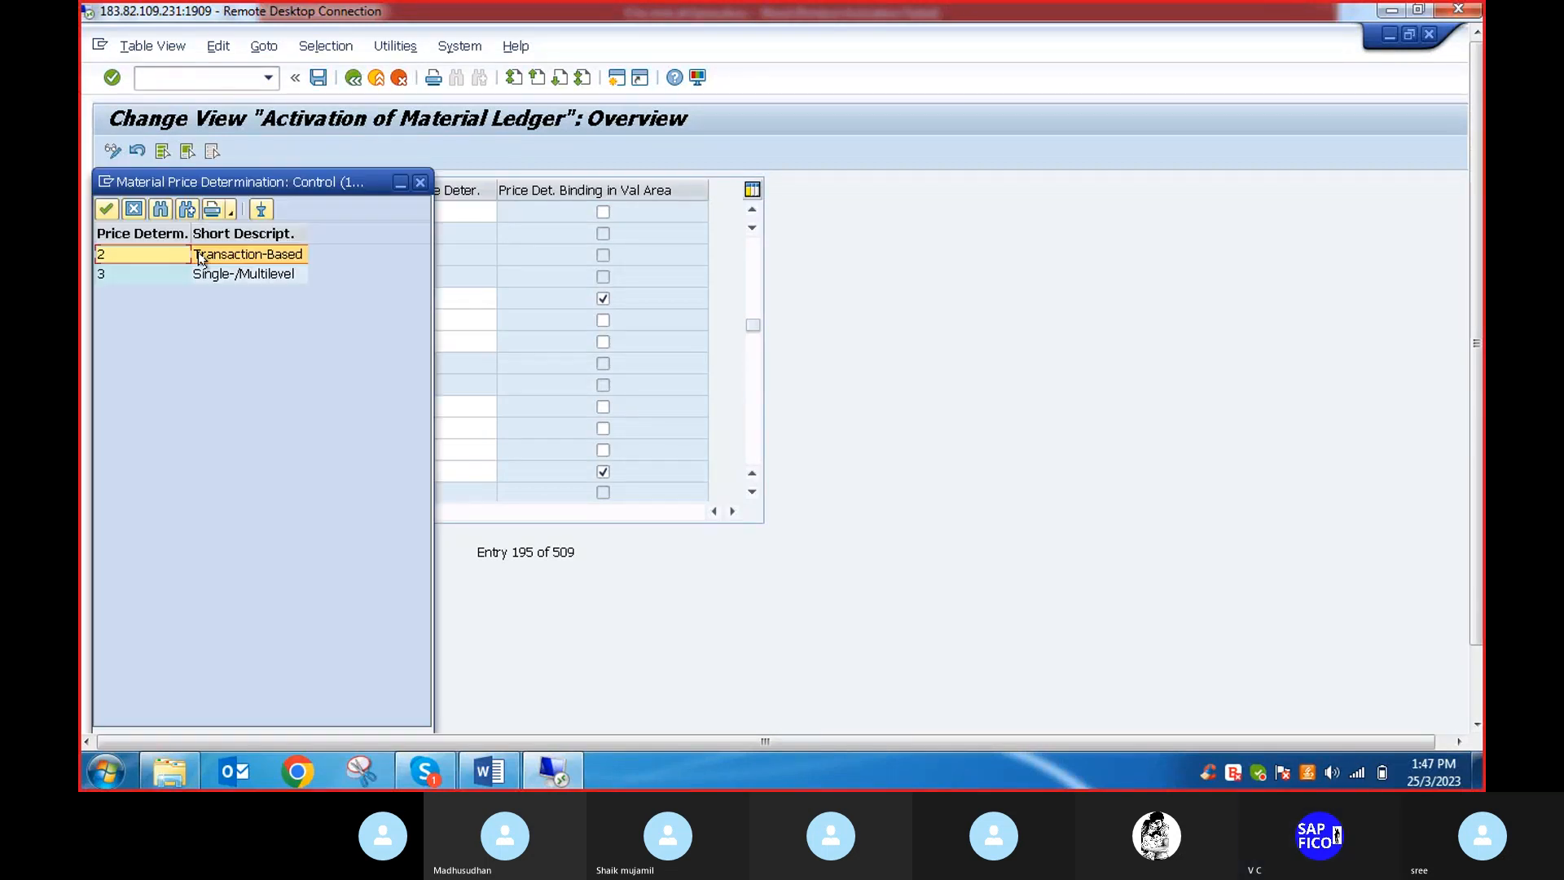
double_click(252, 259)
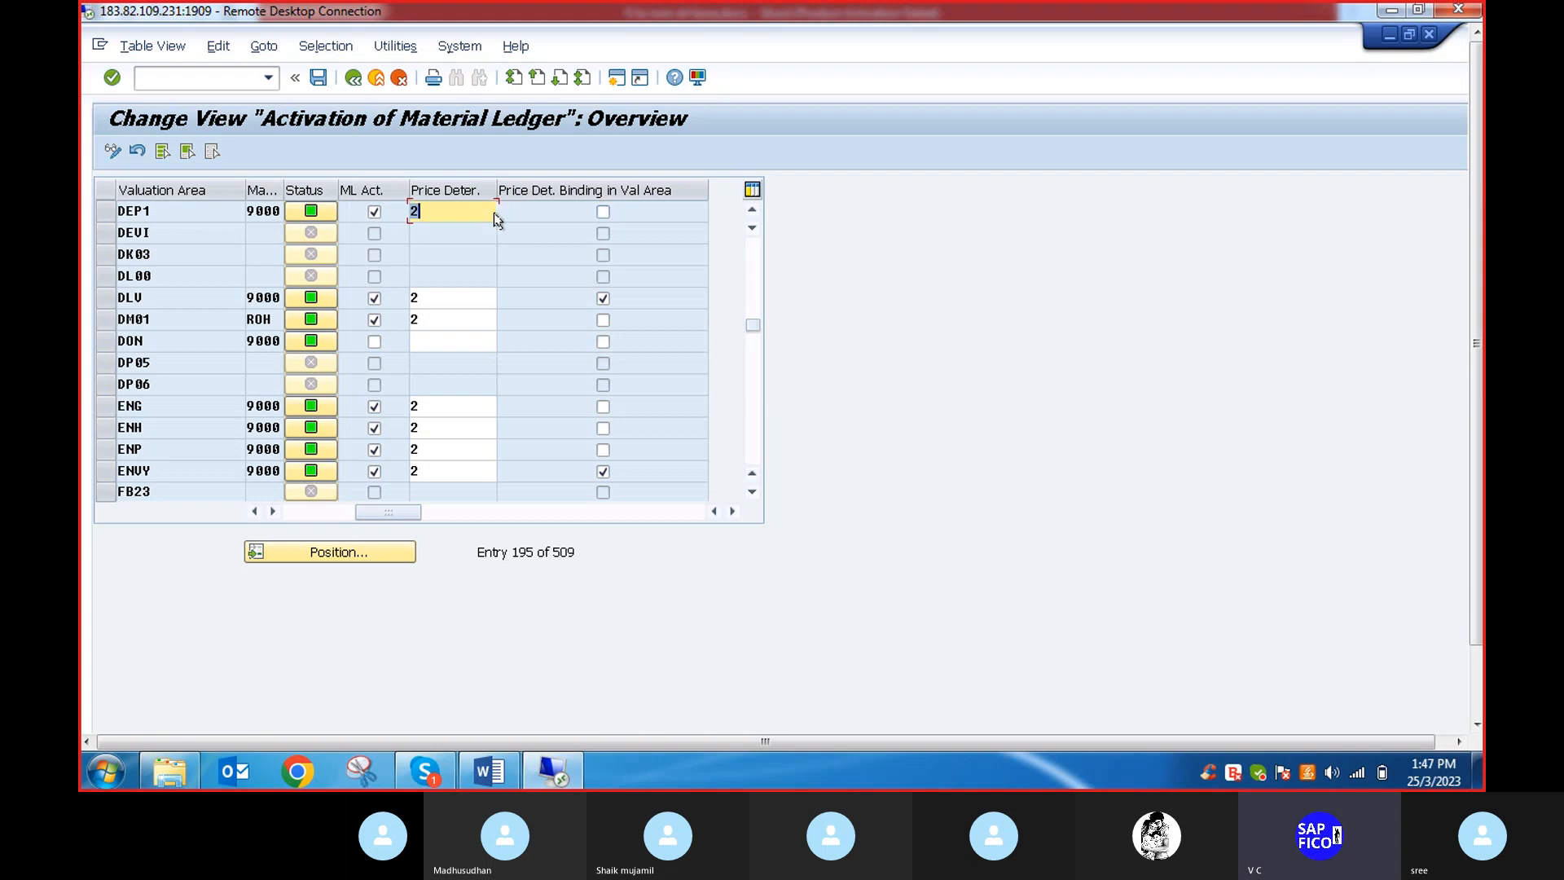
Save the DEP1 material ledger activation under the proposed Best Practice customizing request
left_click(318, 77)
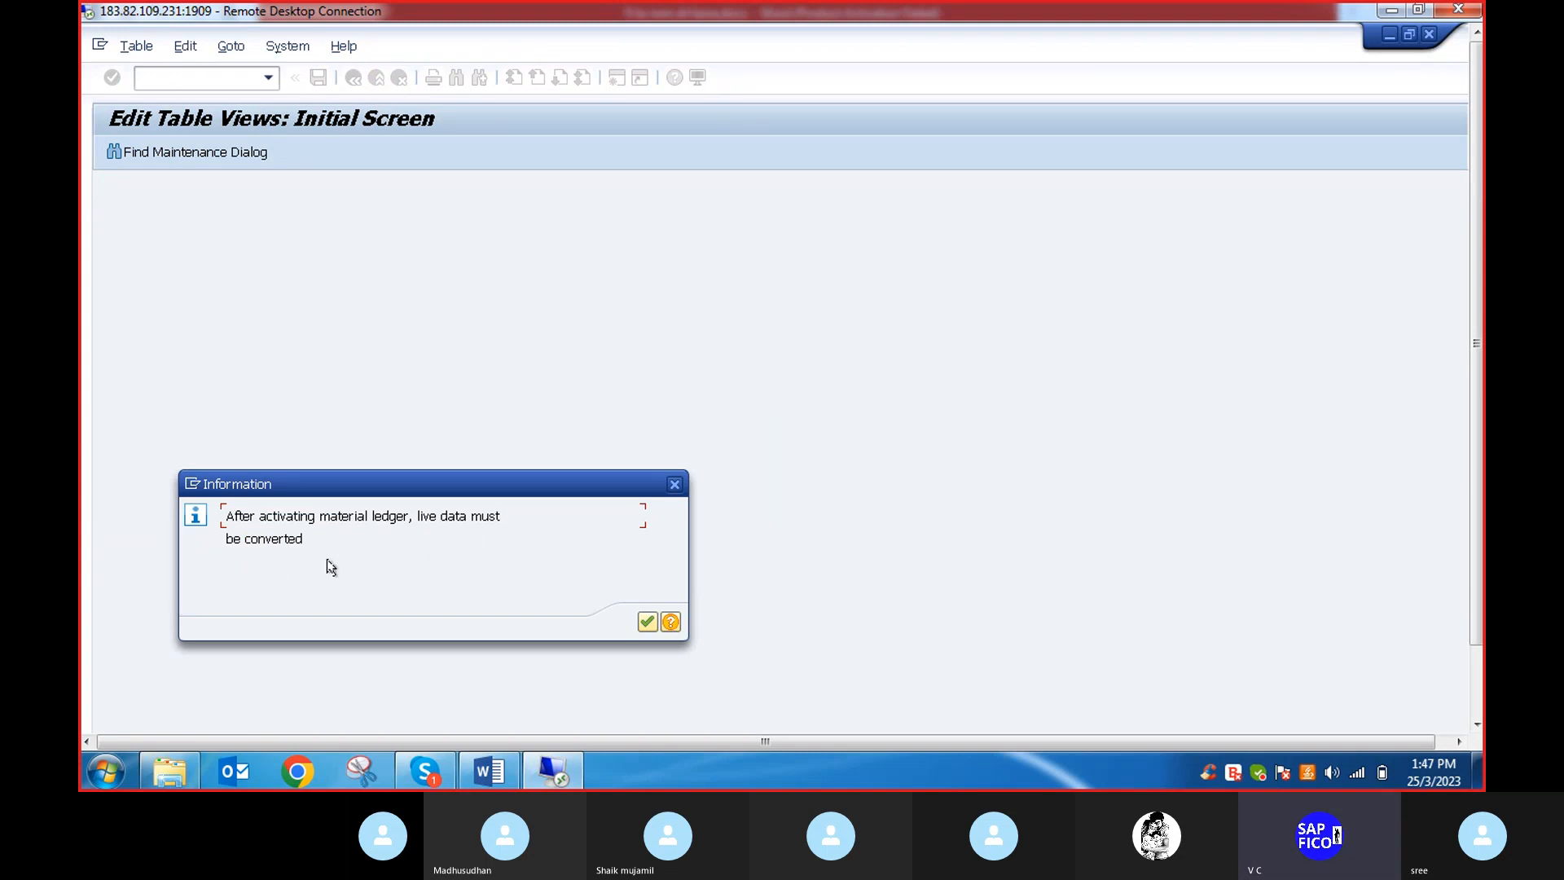
left_click(647, 624)
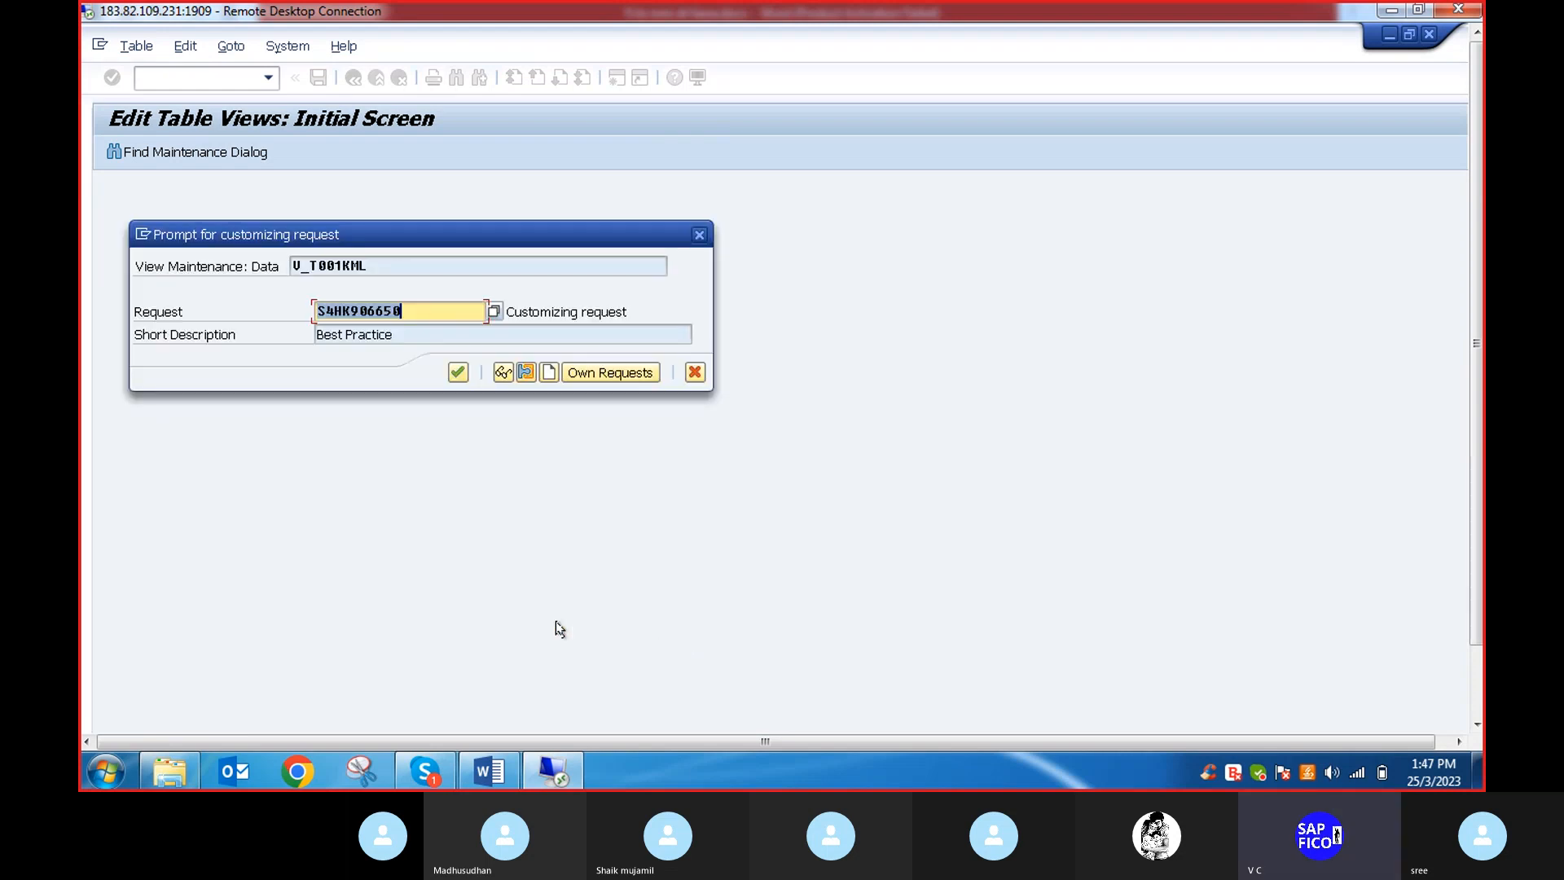
left_click(453, 374)
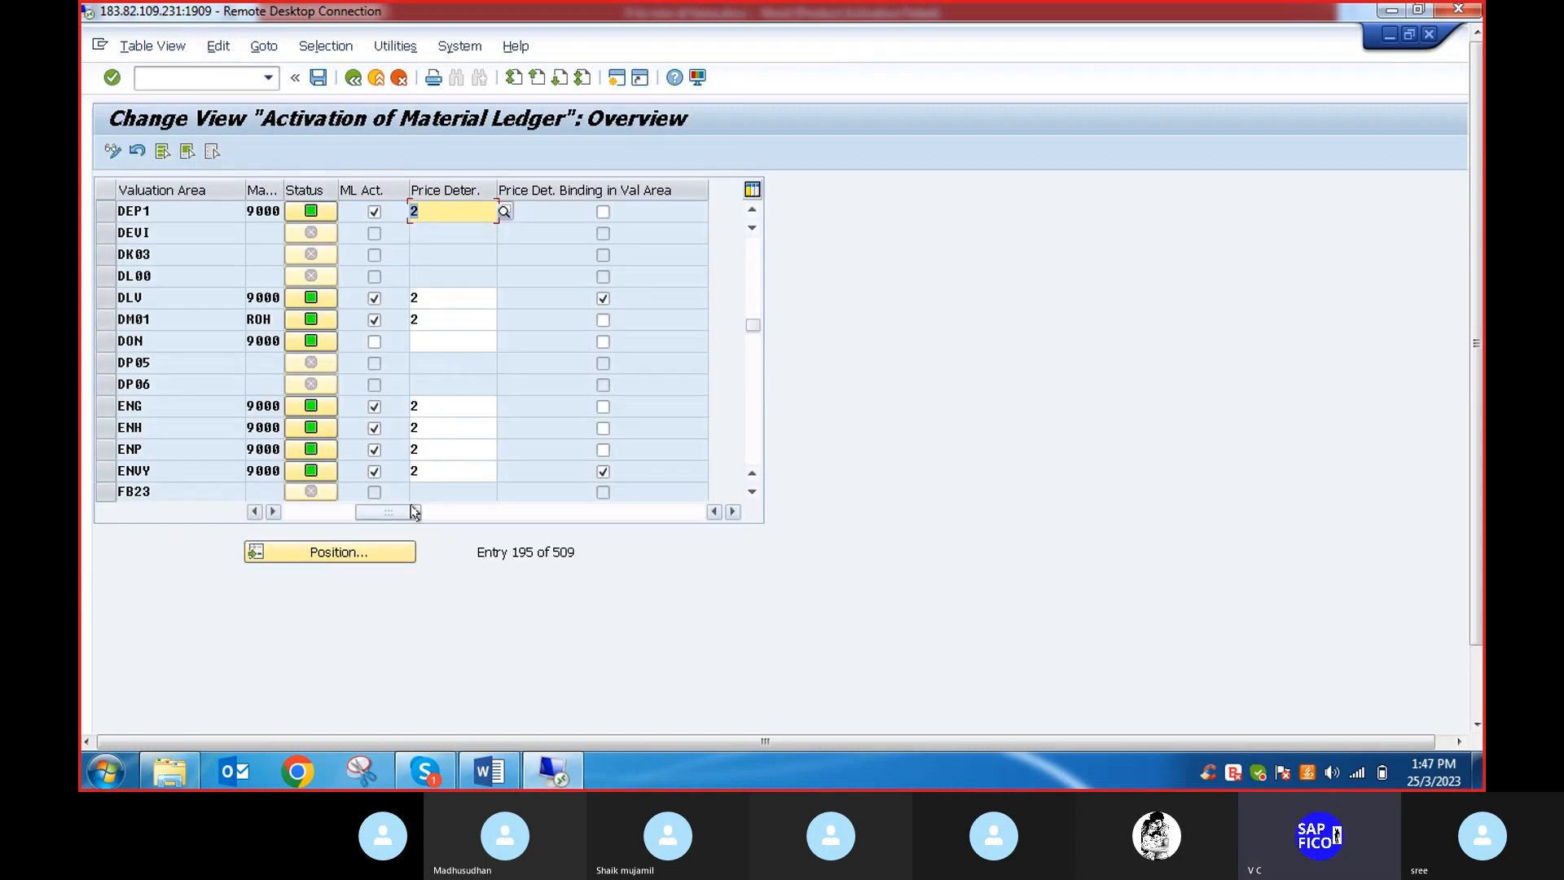
left_click_drag(405, 513, 323, 511)
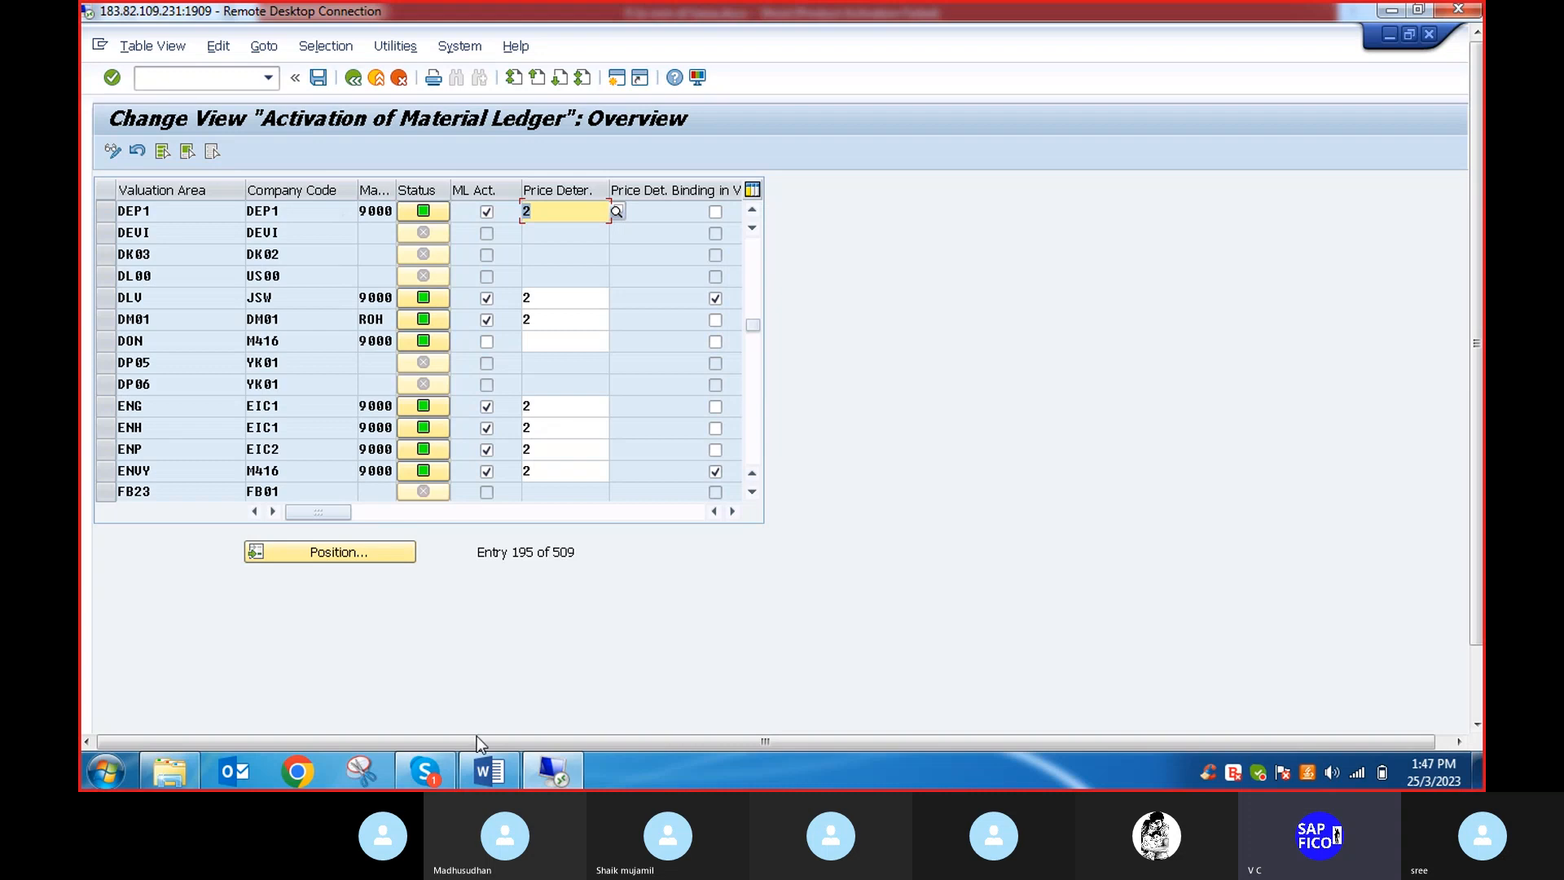
Check the remaining ledger step in the Word notes, and replace the activation overview in SAP with transaction CKMSTART
left_click(489, 772)
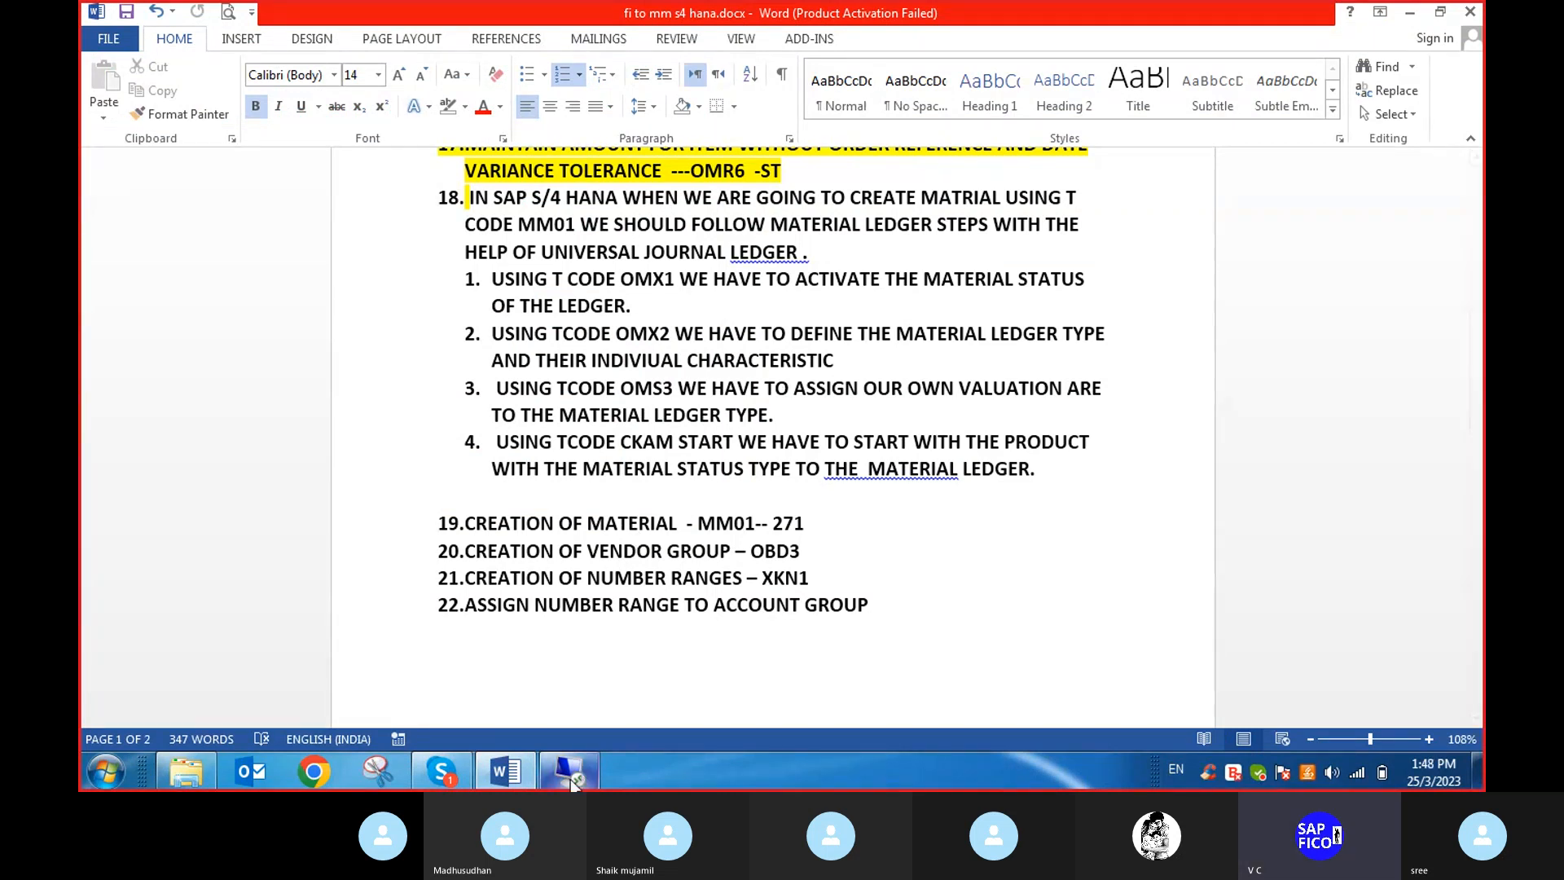
left_click(570, 767)
left_click(157, 80)
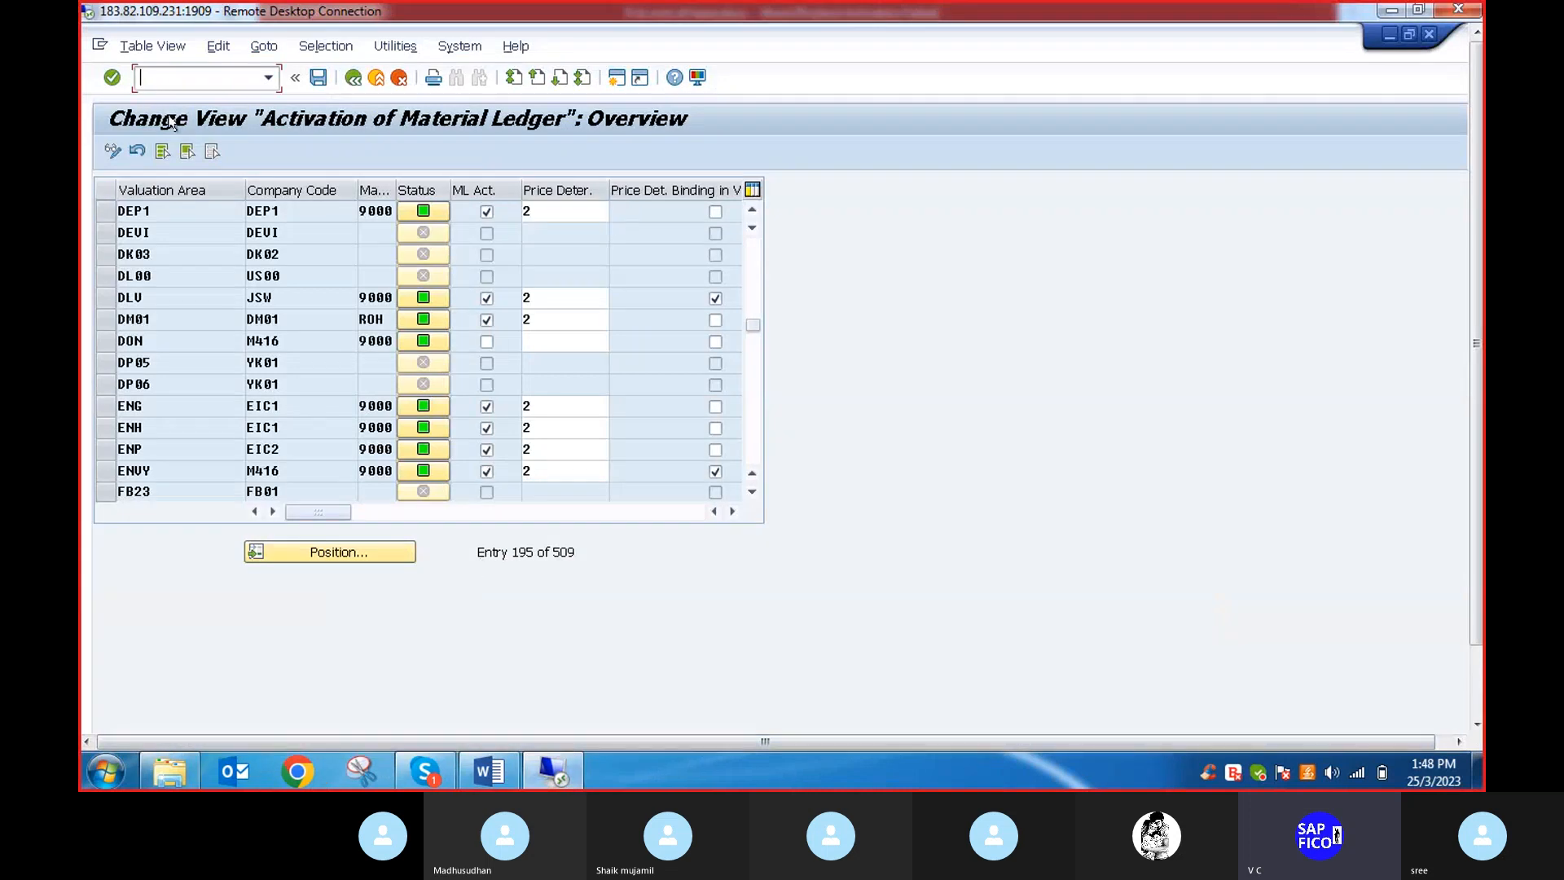
type("/n")
key("Return")
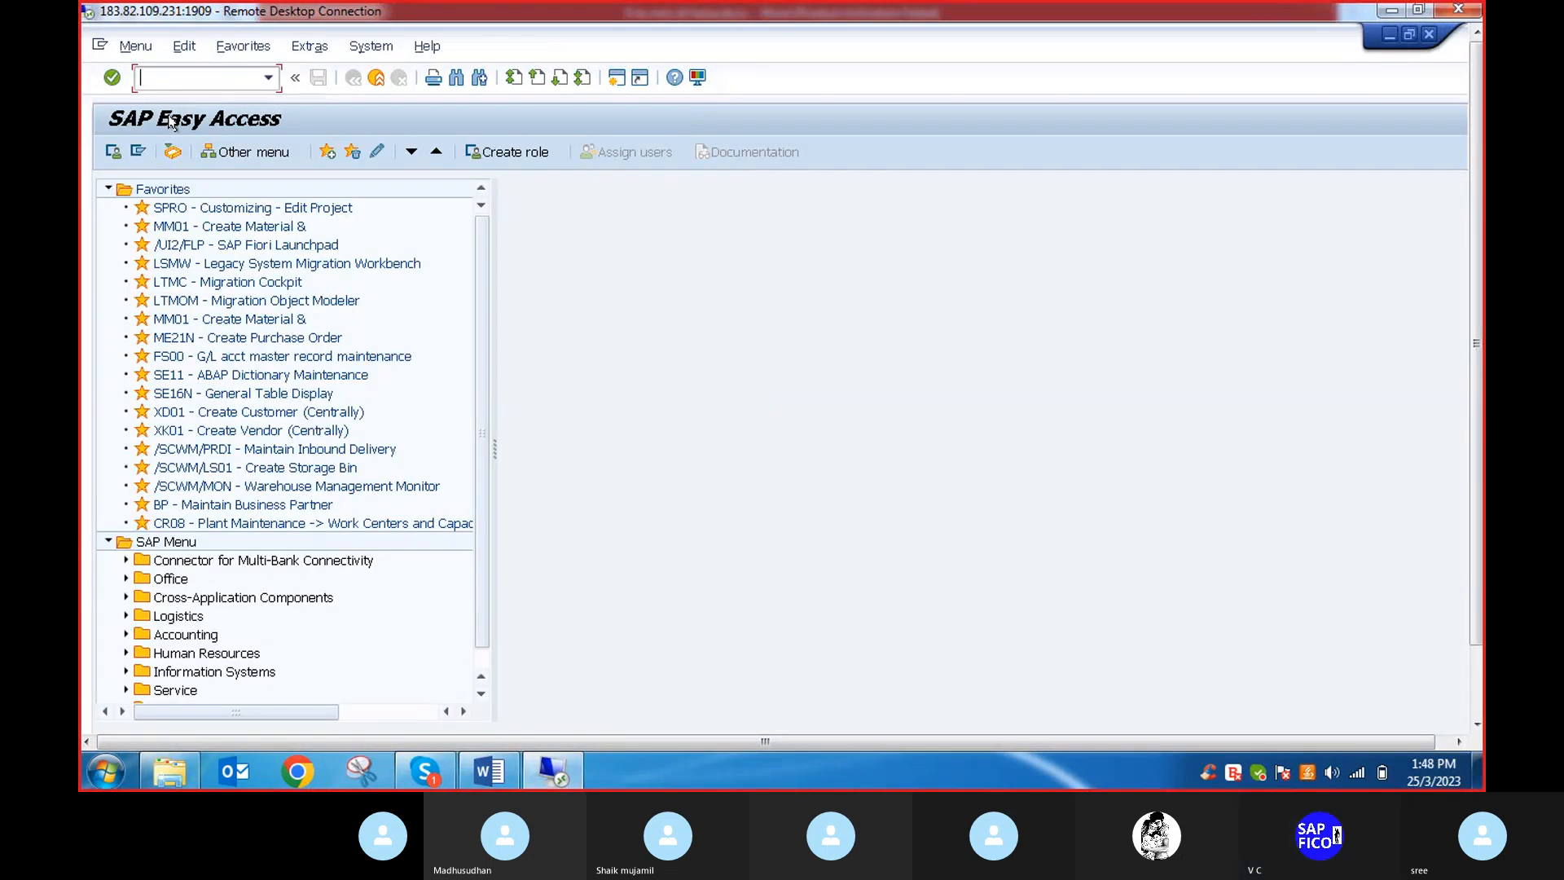
type("C")
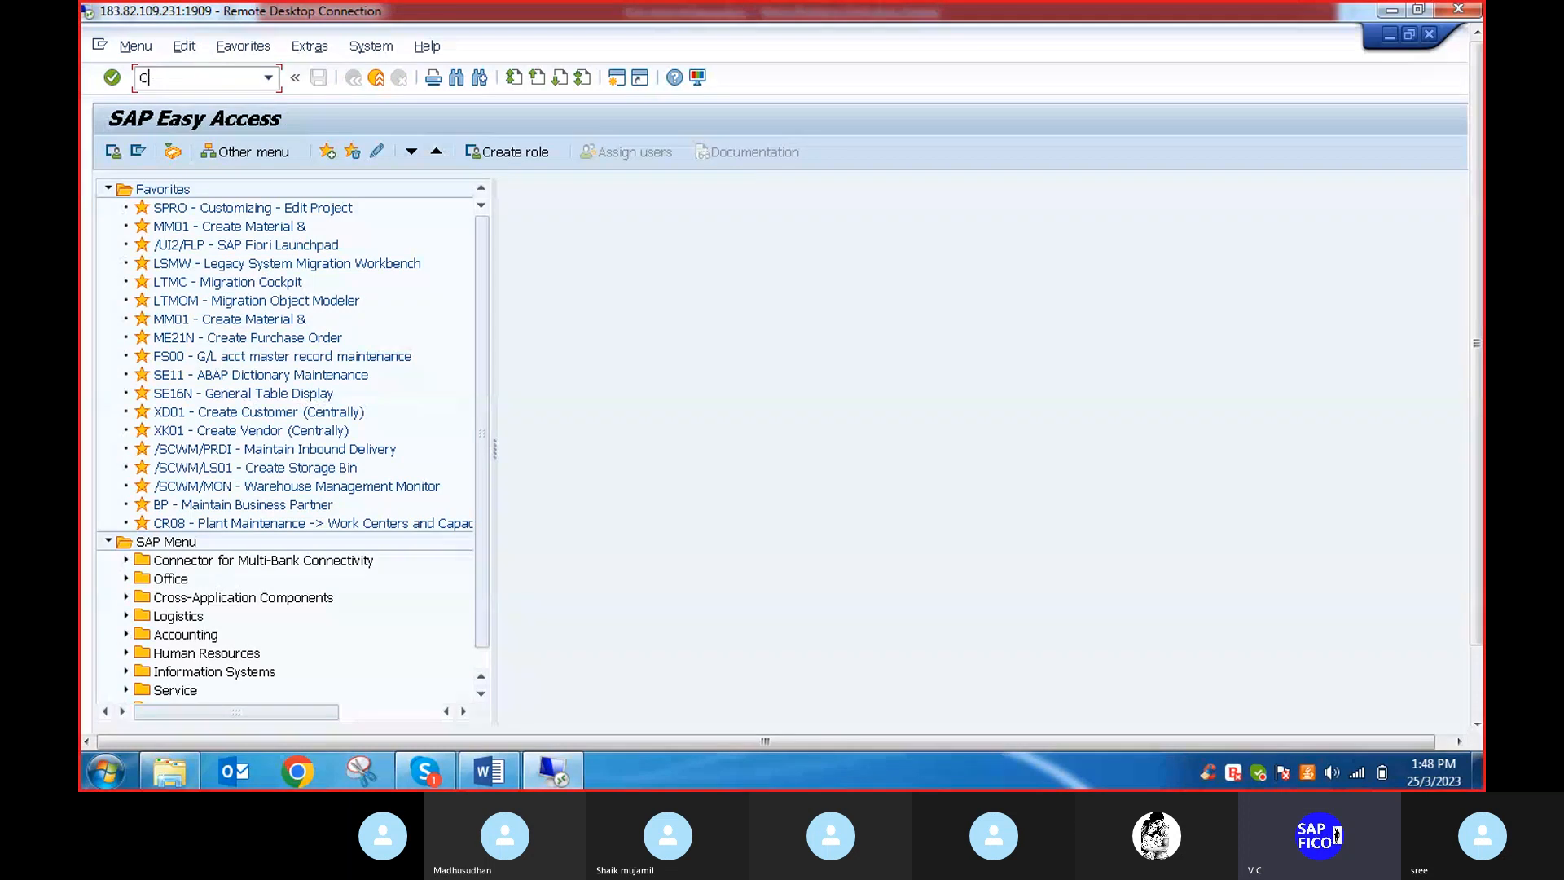
type("KMSTART")
key("Return")
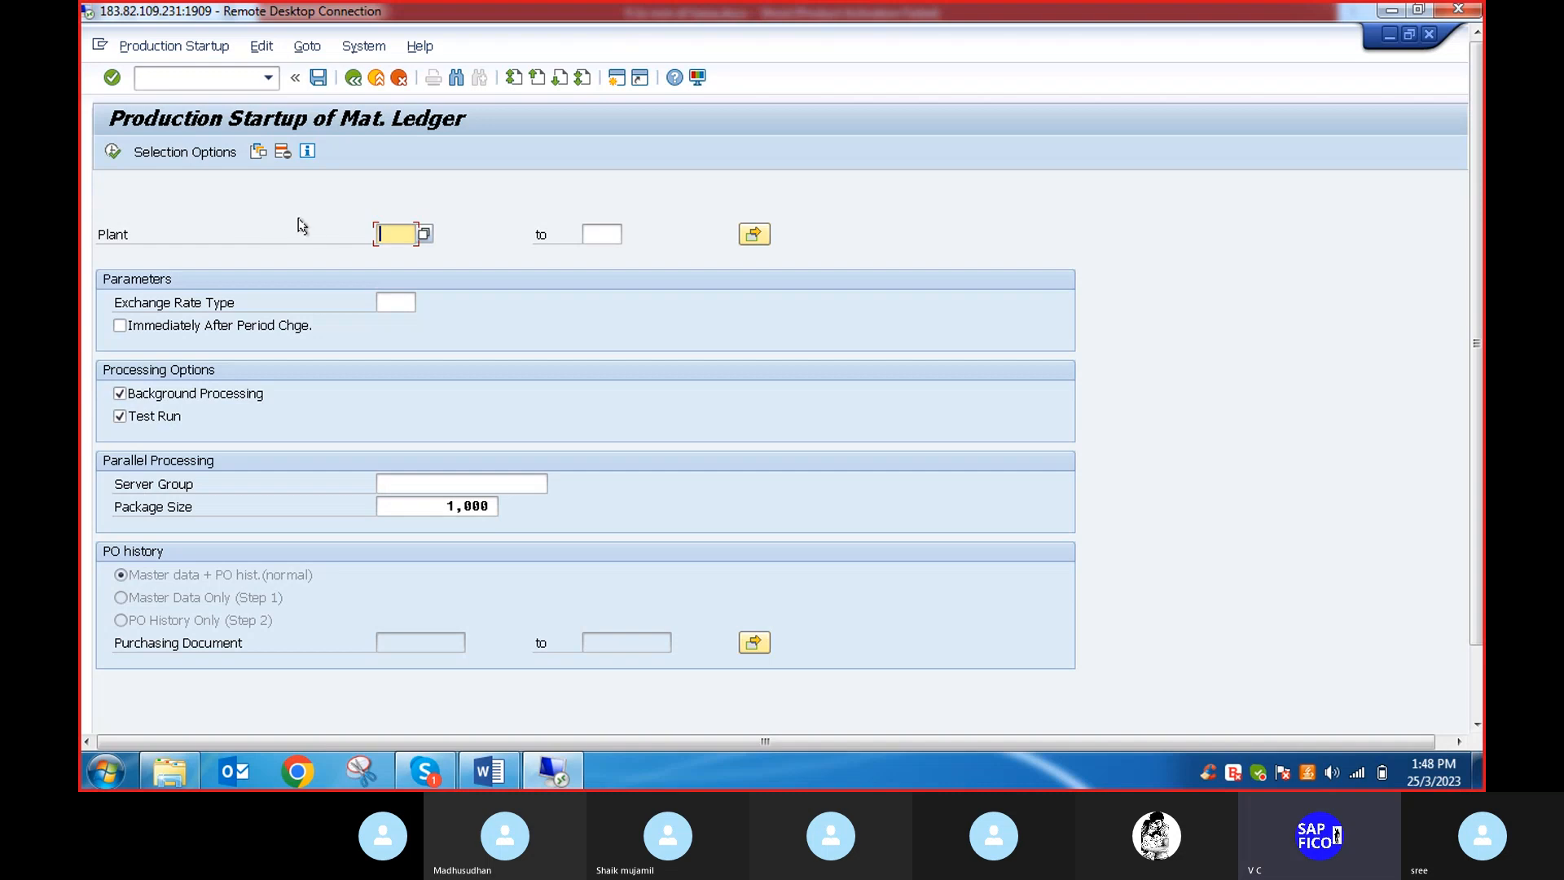
Test-run the production startup for plant DEP1 with exchange rate type B and without background processing, and return to its selection screen
type("DEP1")
left_click(392, 302)
left_click(424, 302)
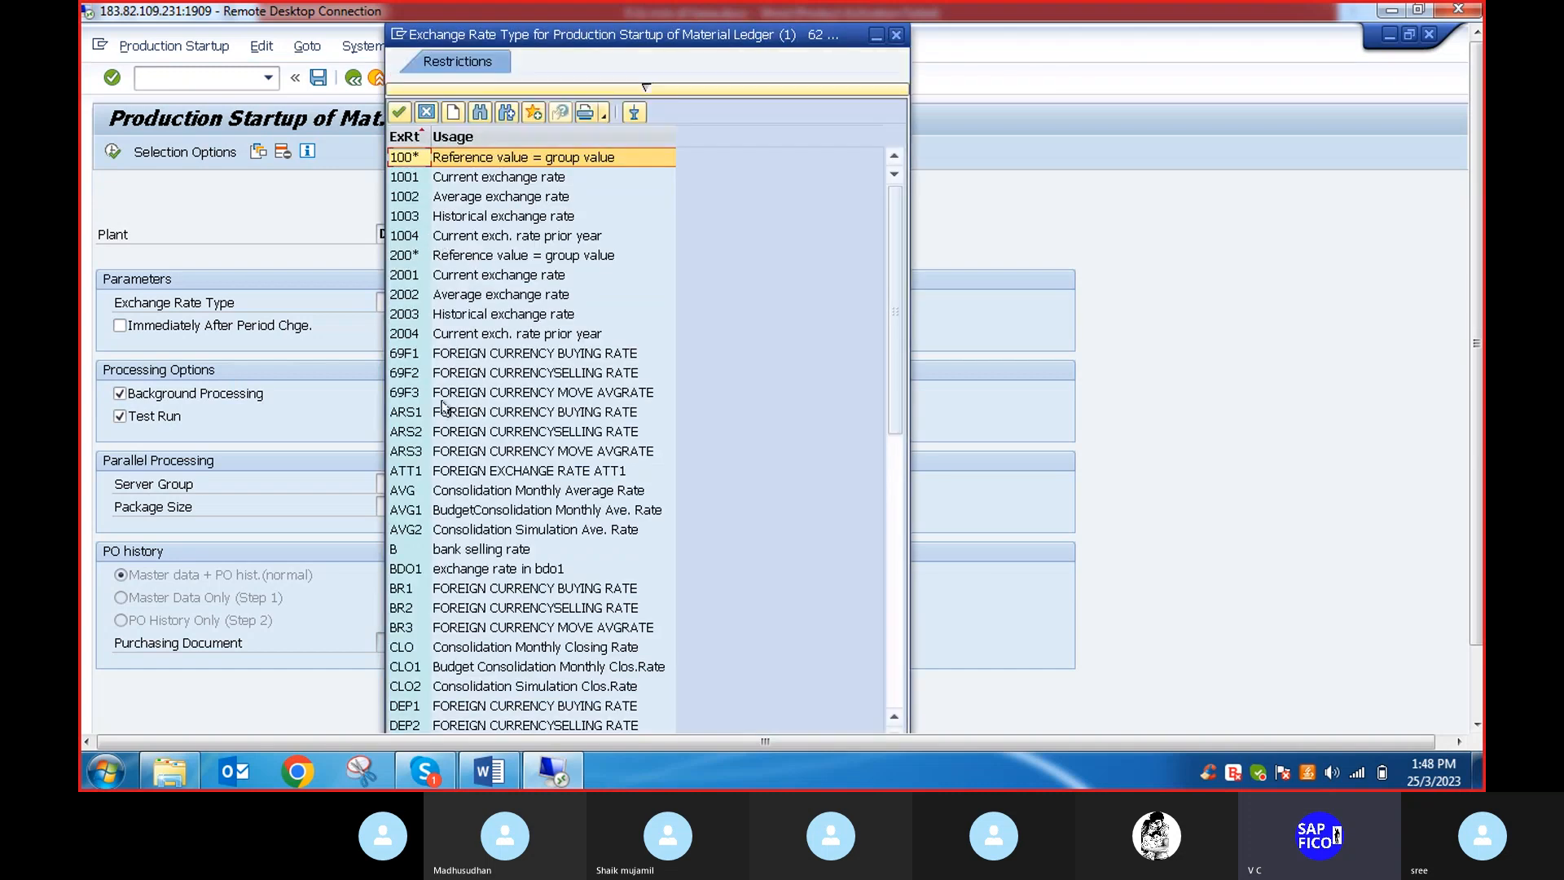
double_click(468, 551)
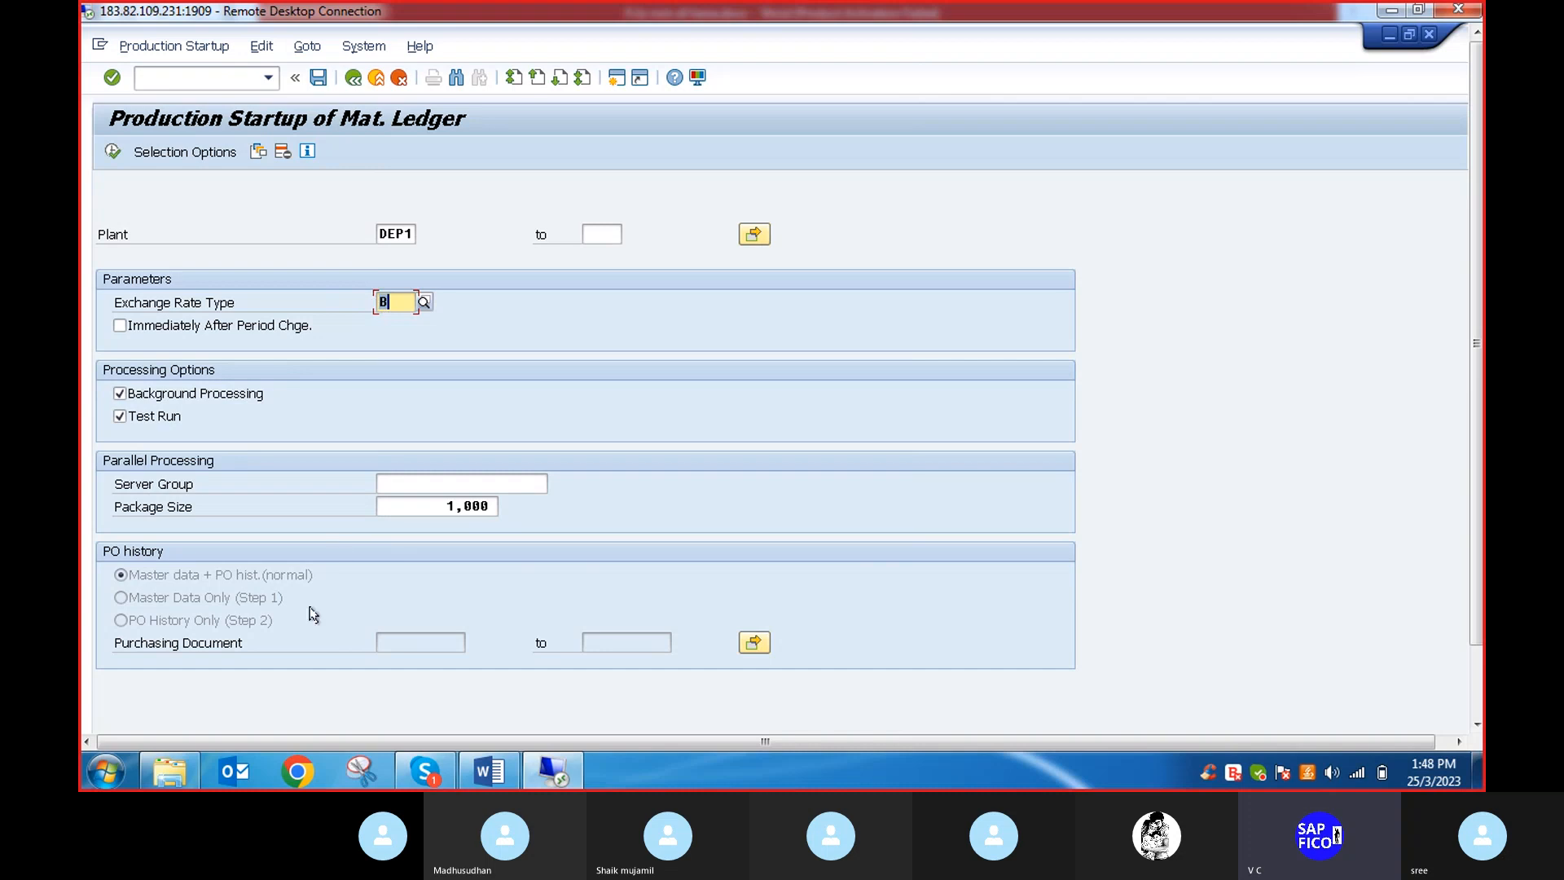
left_click(120, 393)
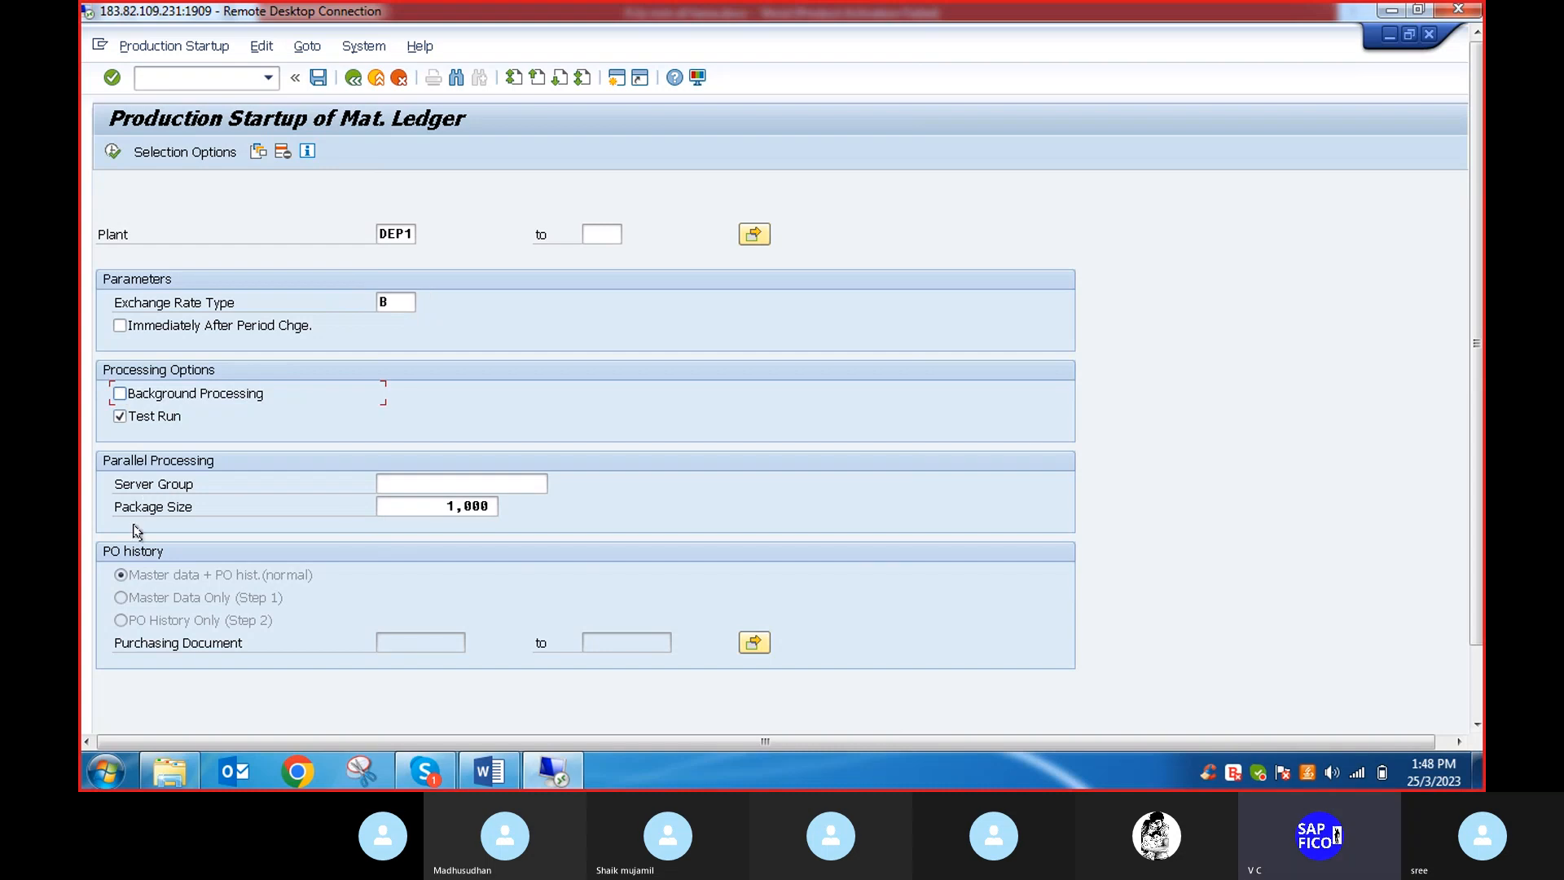
left_click(112, 153)
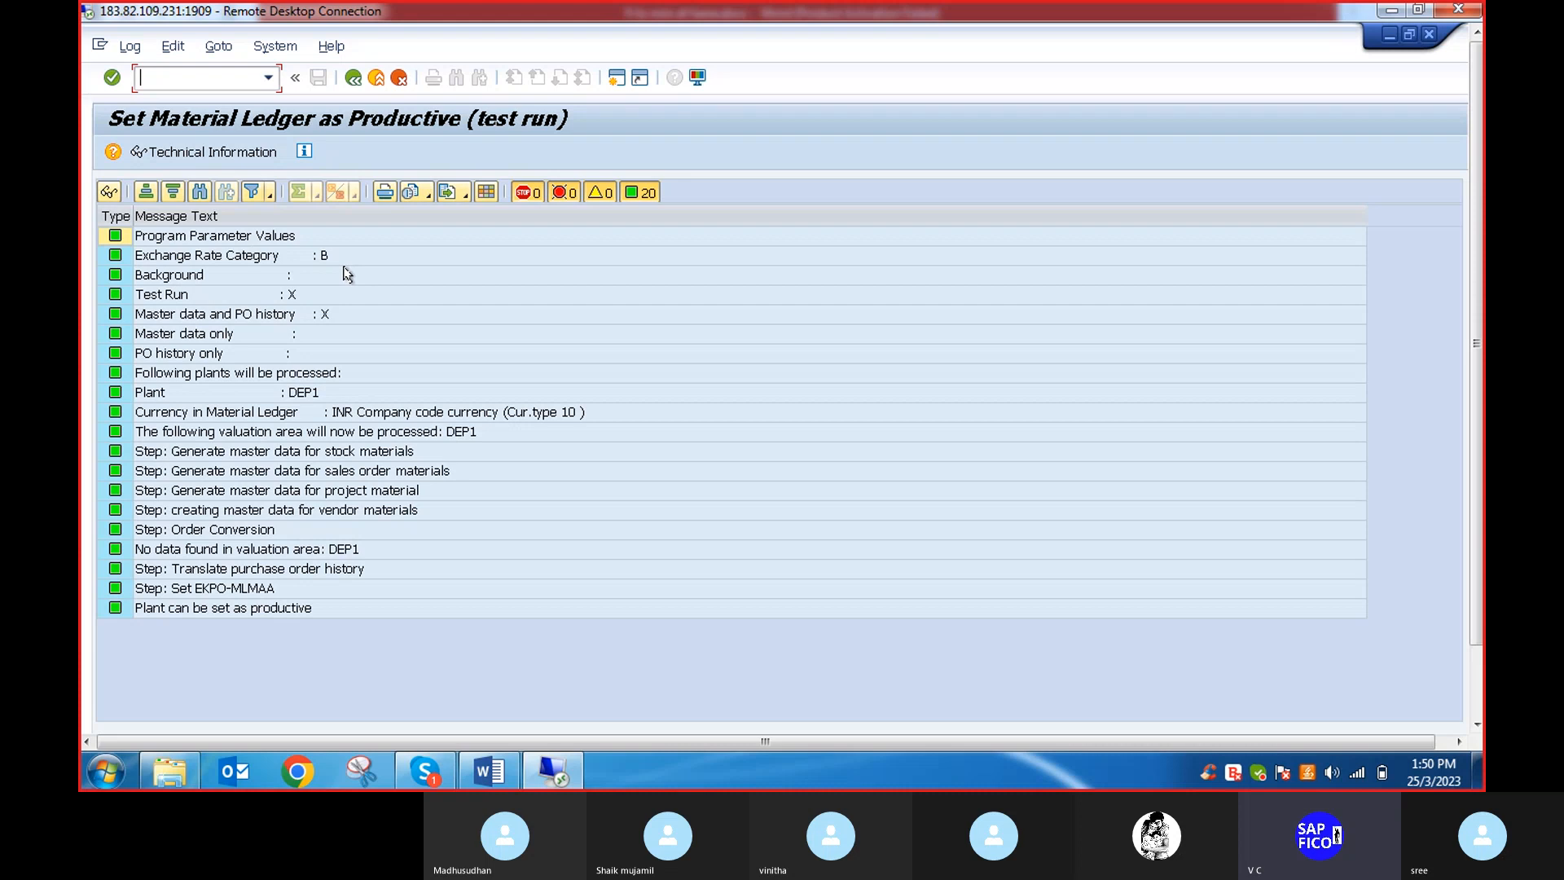
left_click(268, 79)
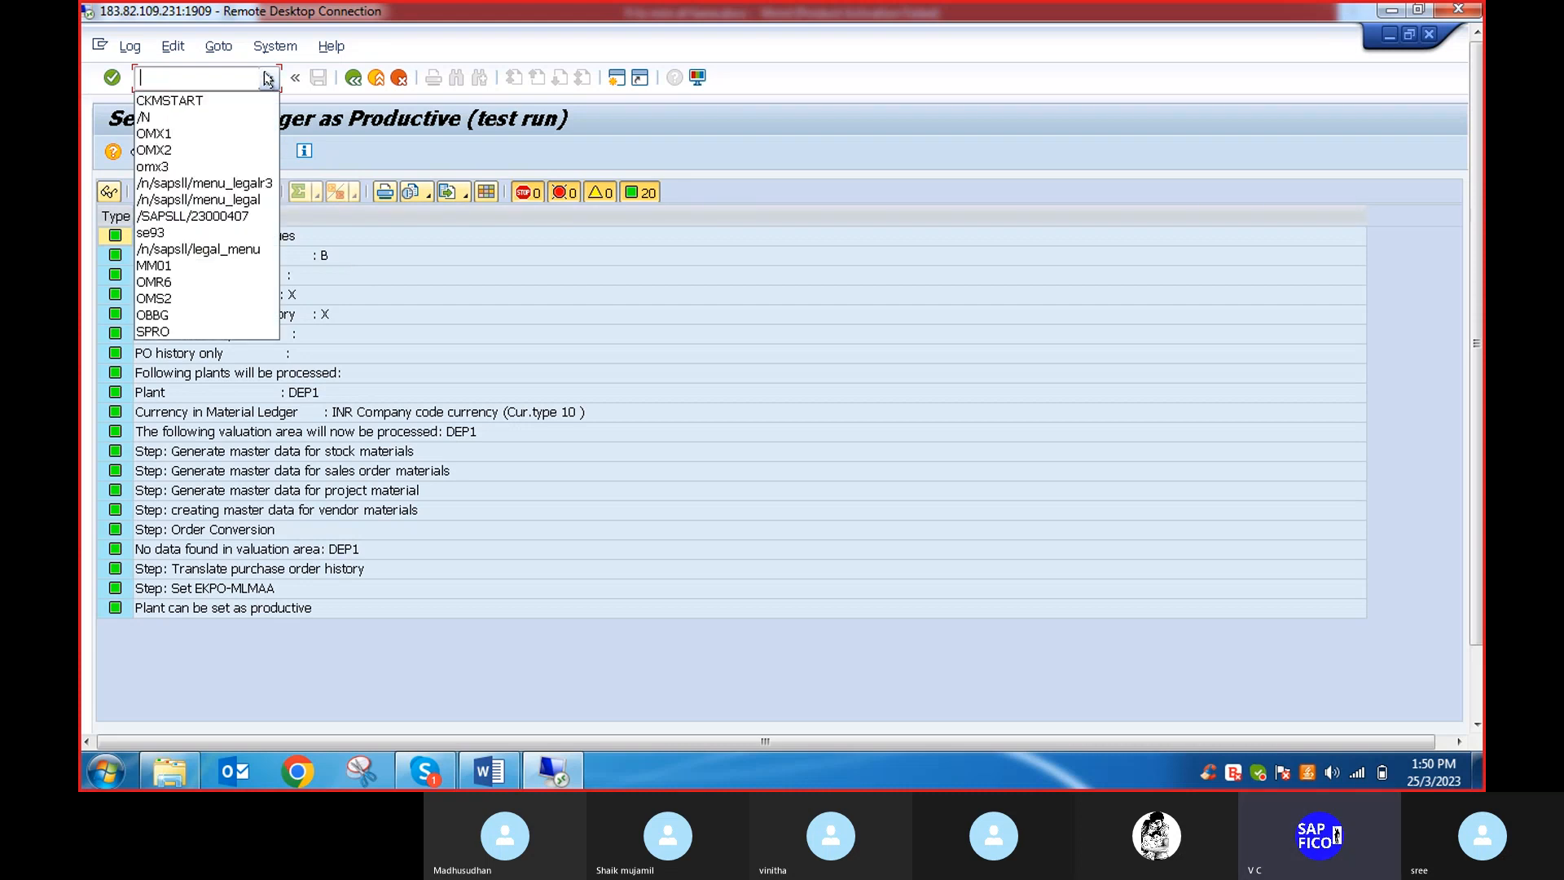
left_click(355, 80)
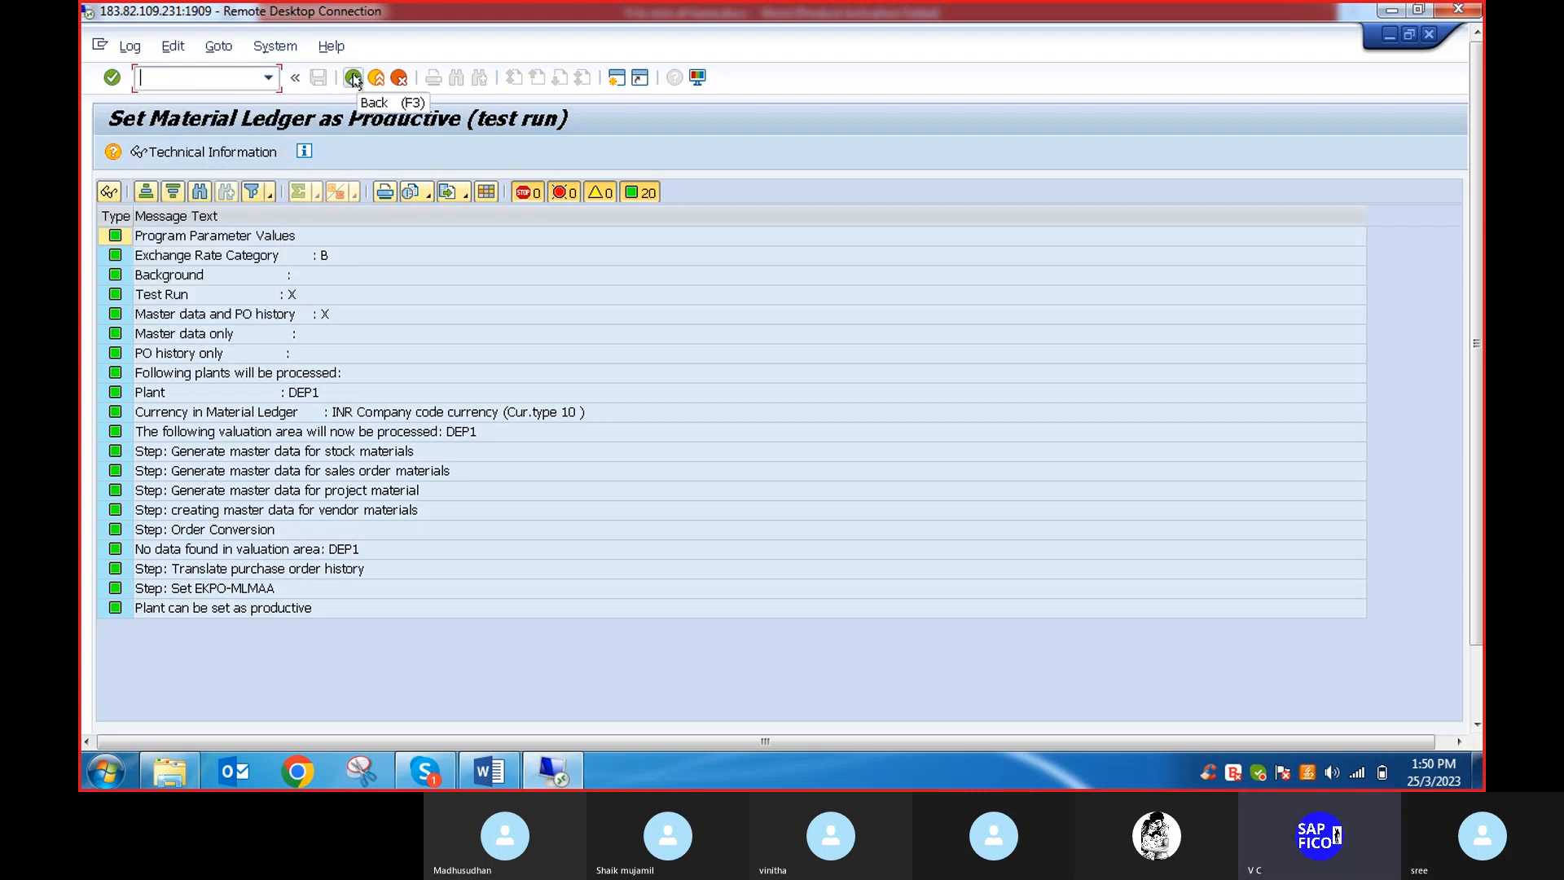
left_click(352, 78)
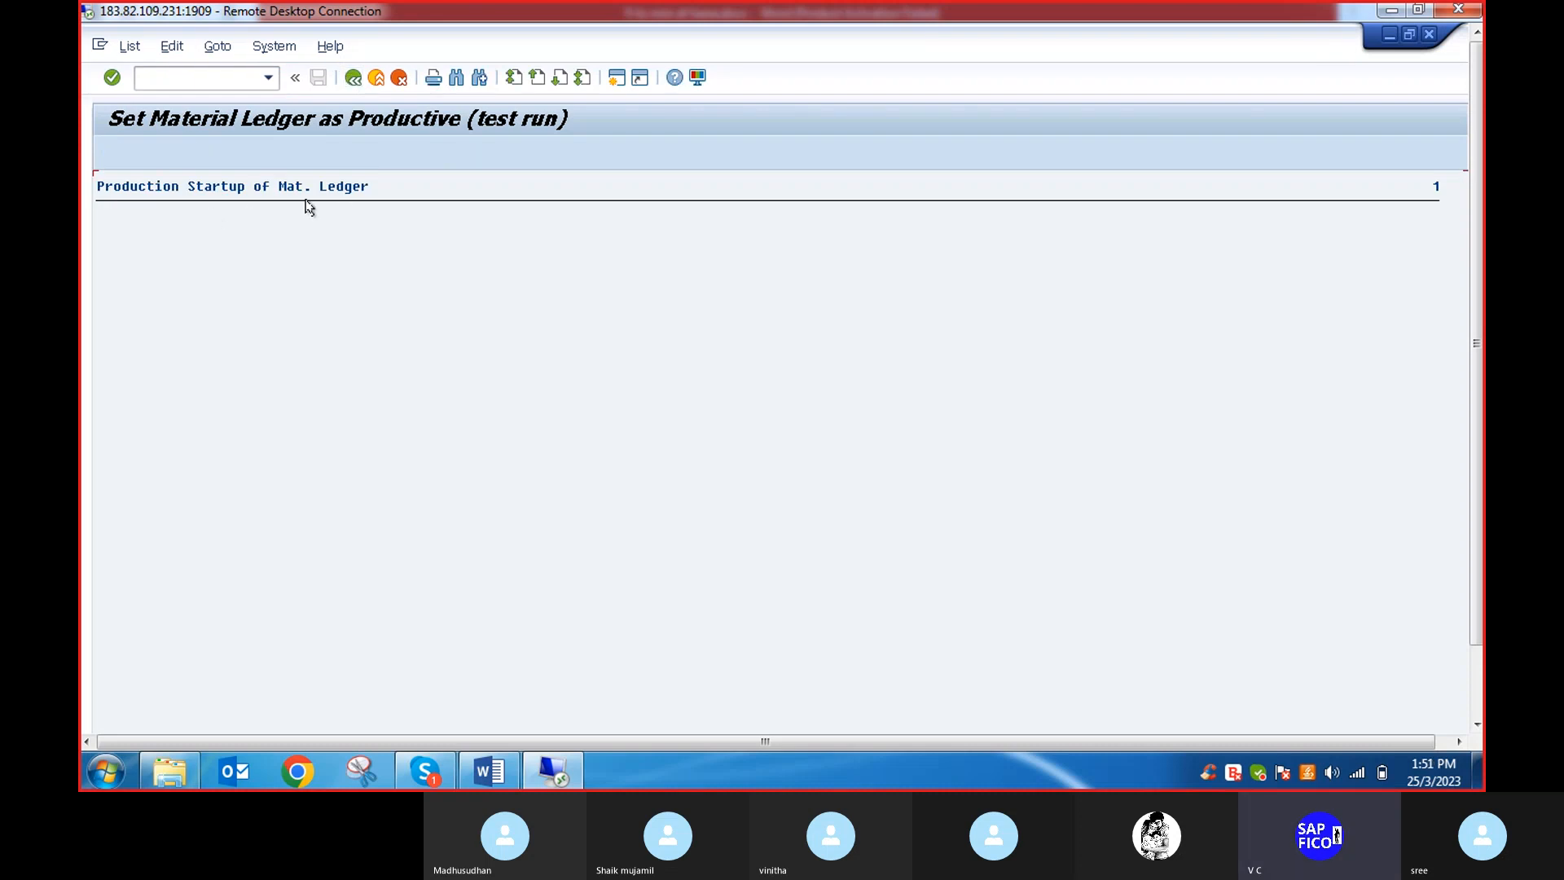
left_click(352, 78)
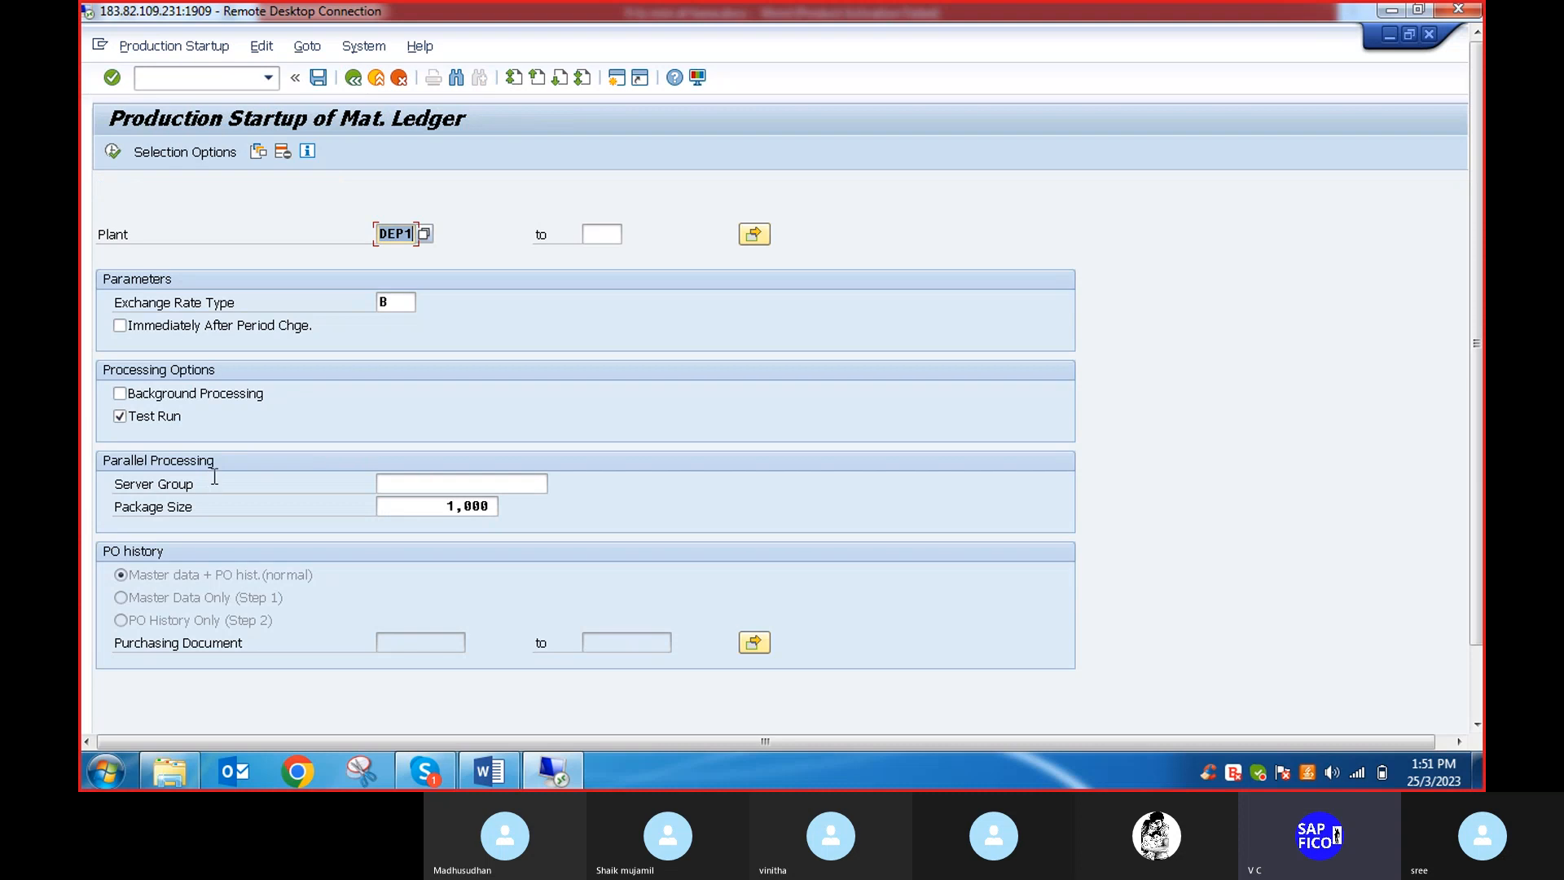
Change the startup to a productive background run with the test run off and exchange rate type M
left_click(121, 416)
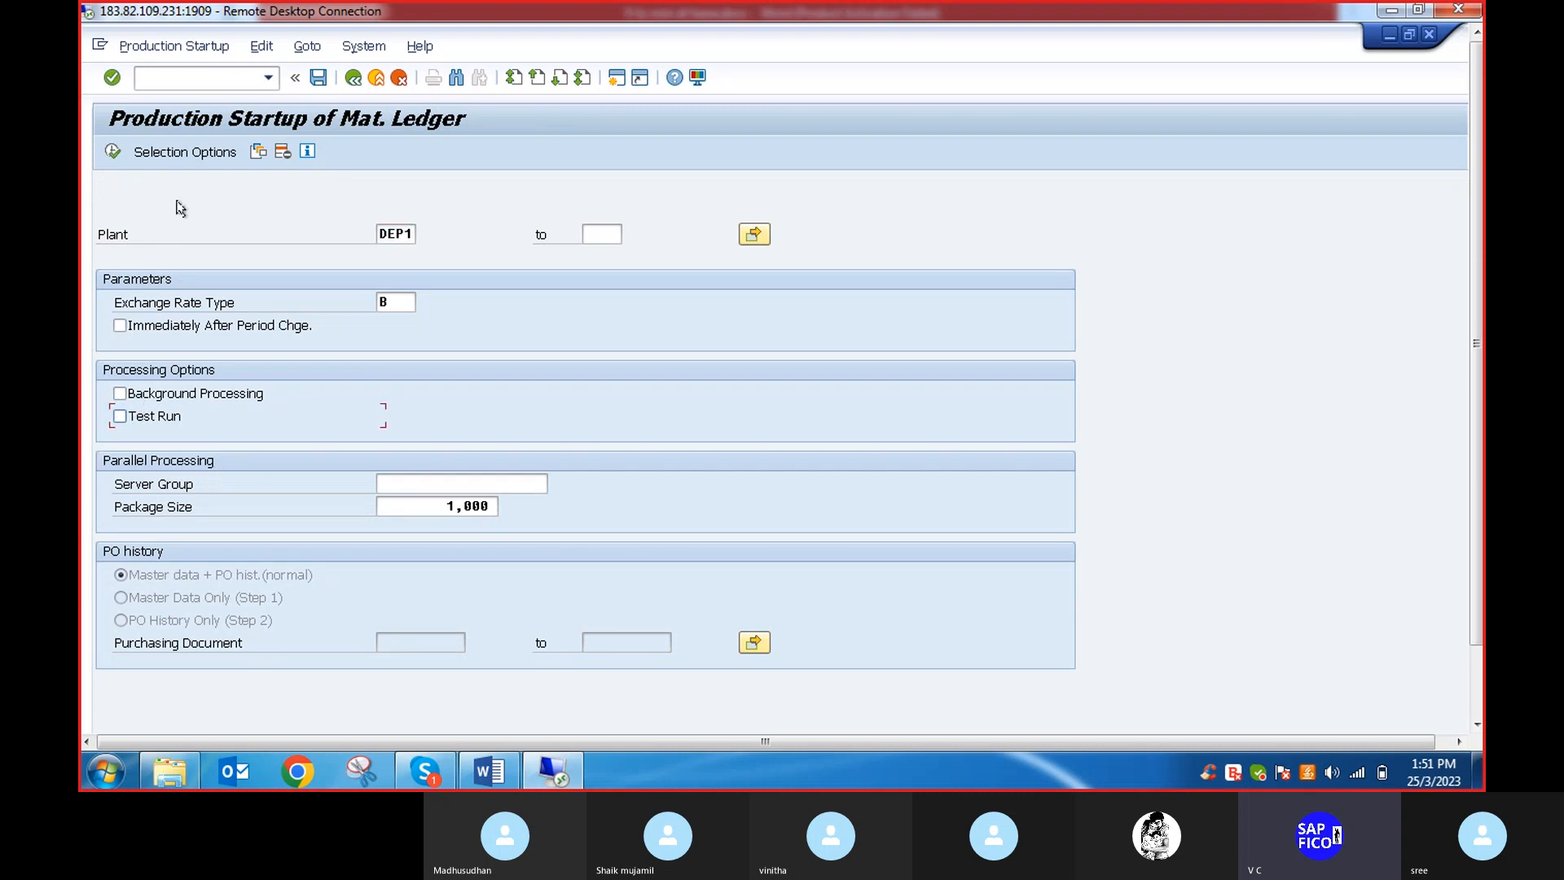
left_click(119, 394)
left_click(391, 302)
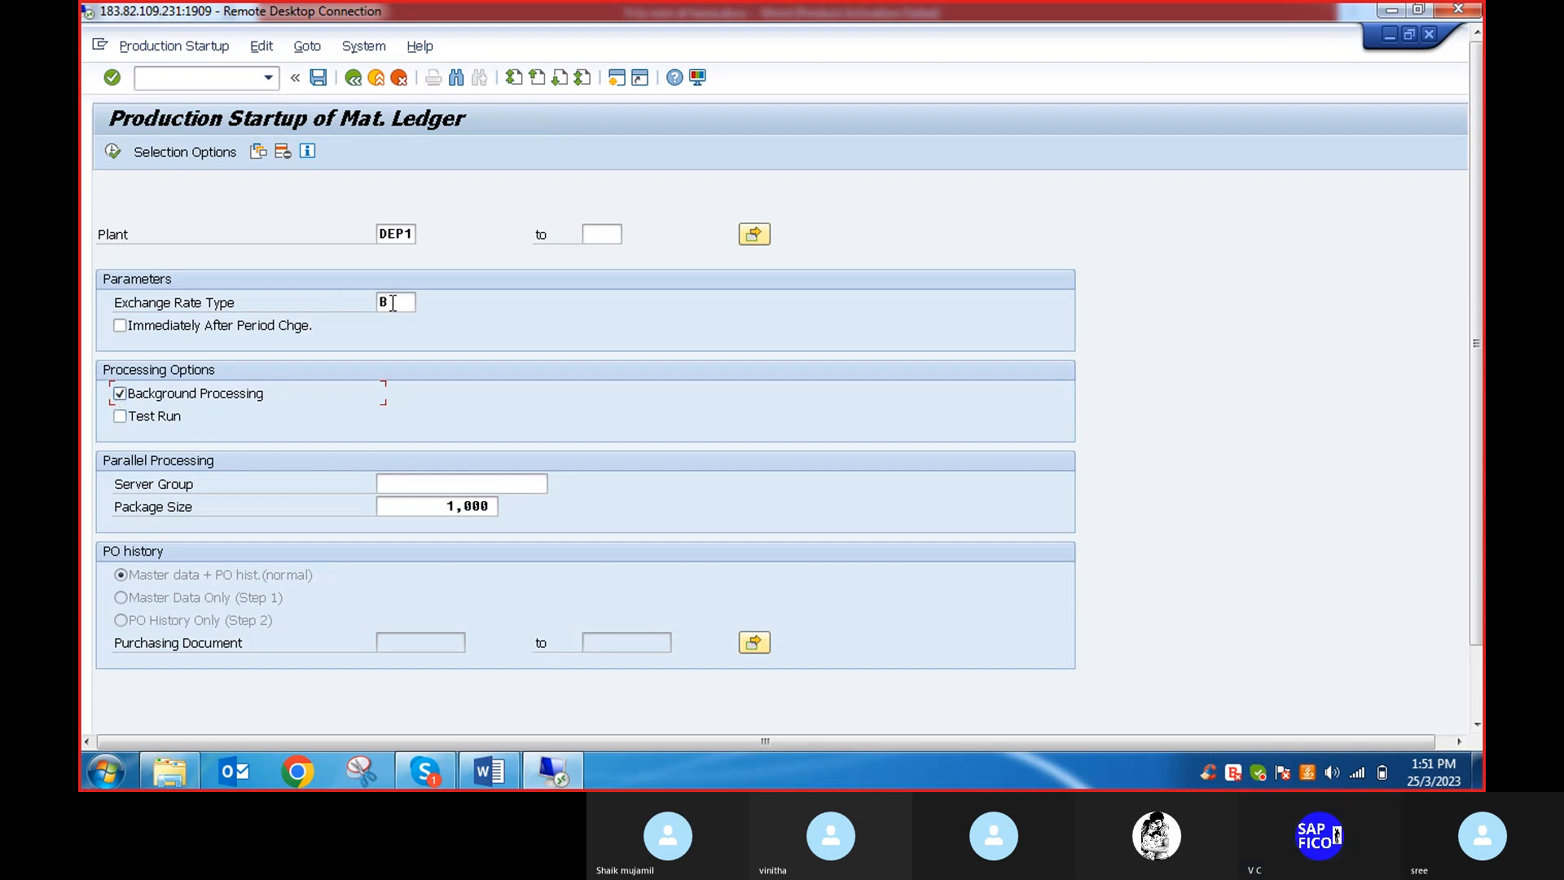
key("BackSpace")
type("M")
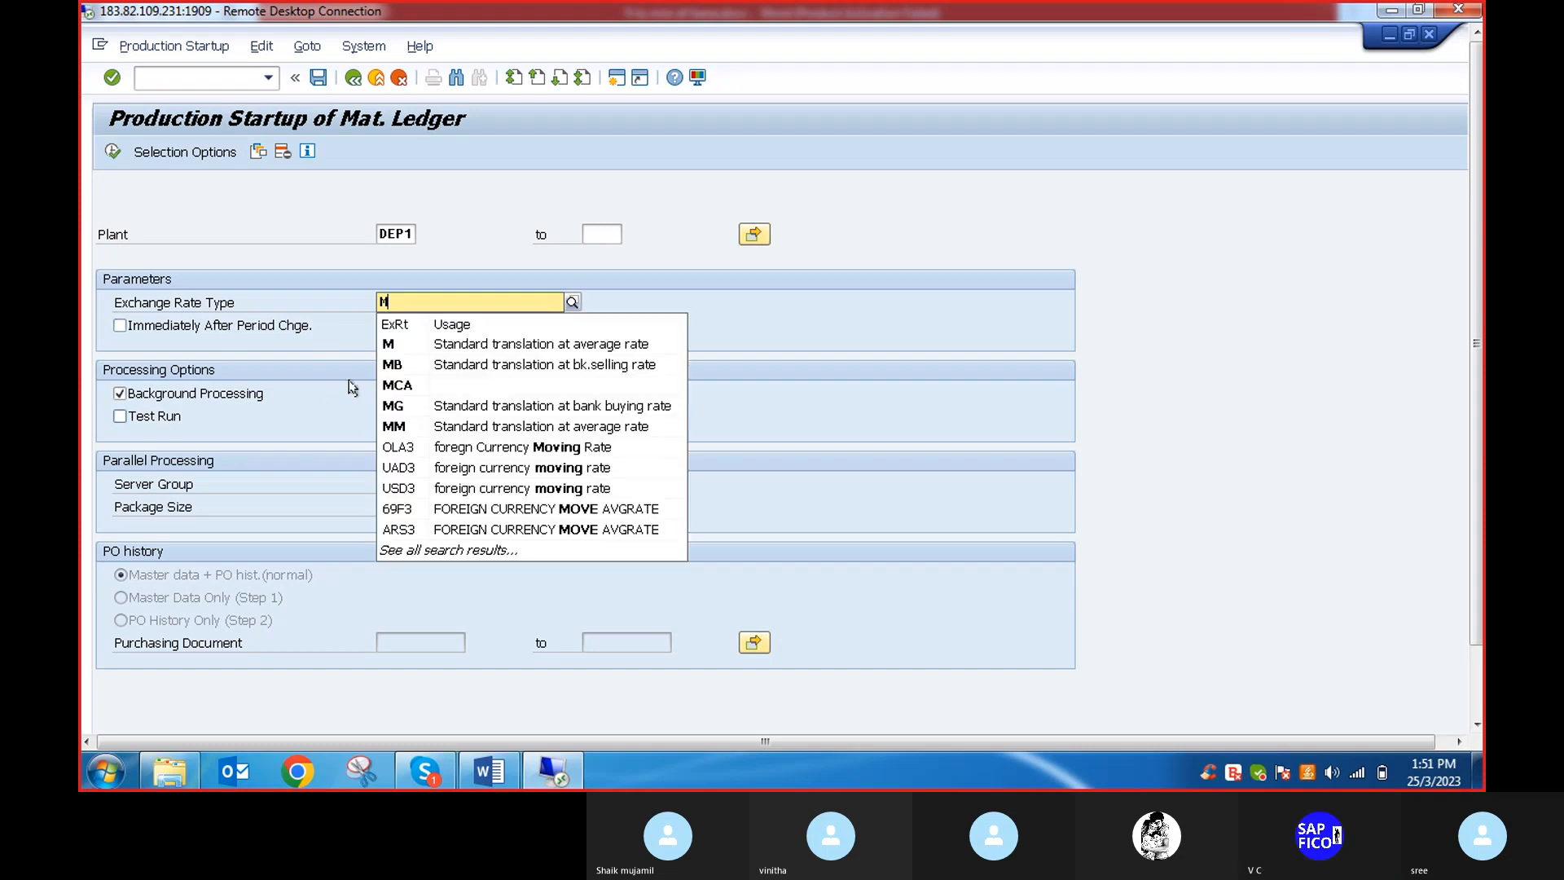
left_click(400, 346)
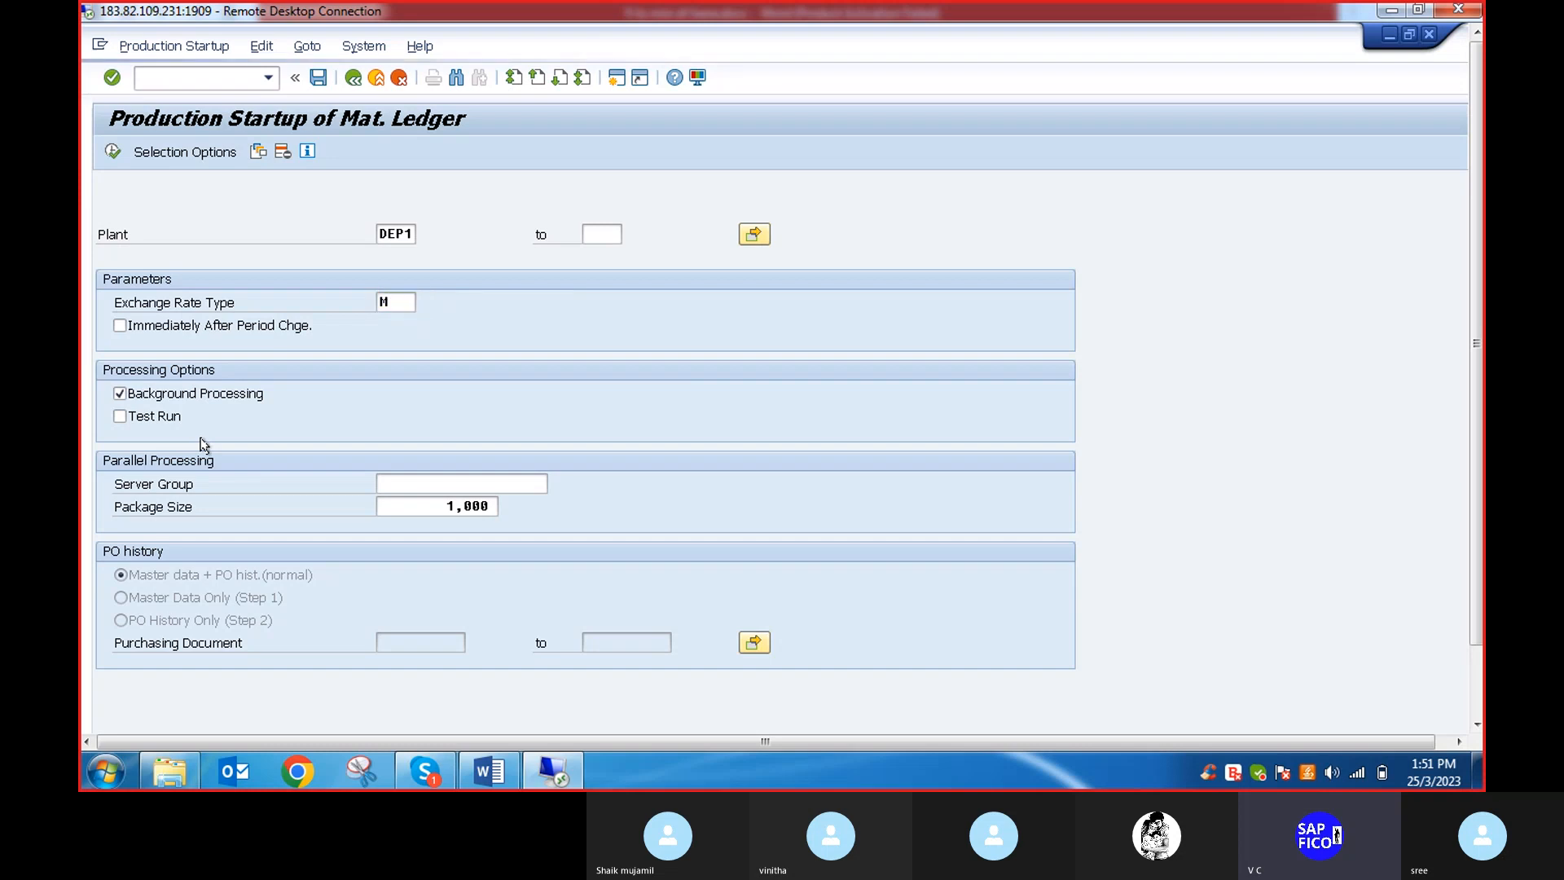
Schedule the background job Production Startup for plant DEP1 with the proposed job and LP01 print parameters, and check the scheduling status
left_click(113, 152)
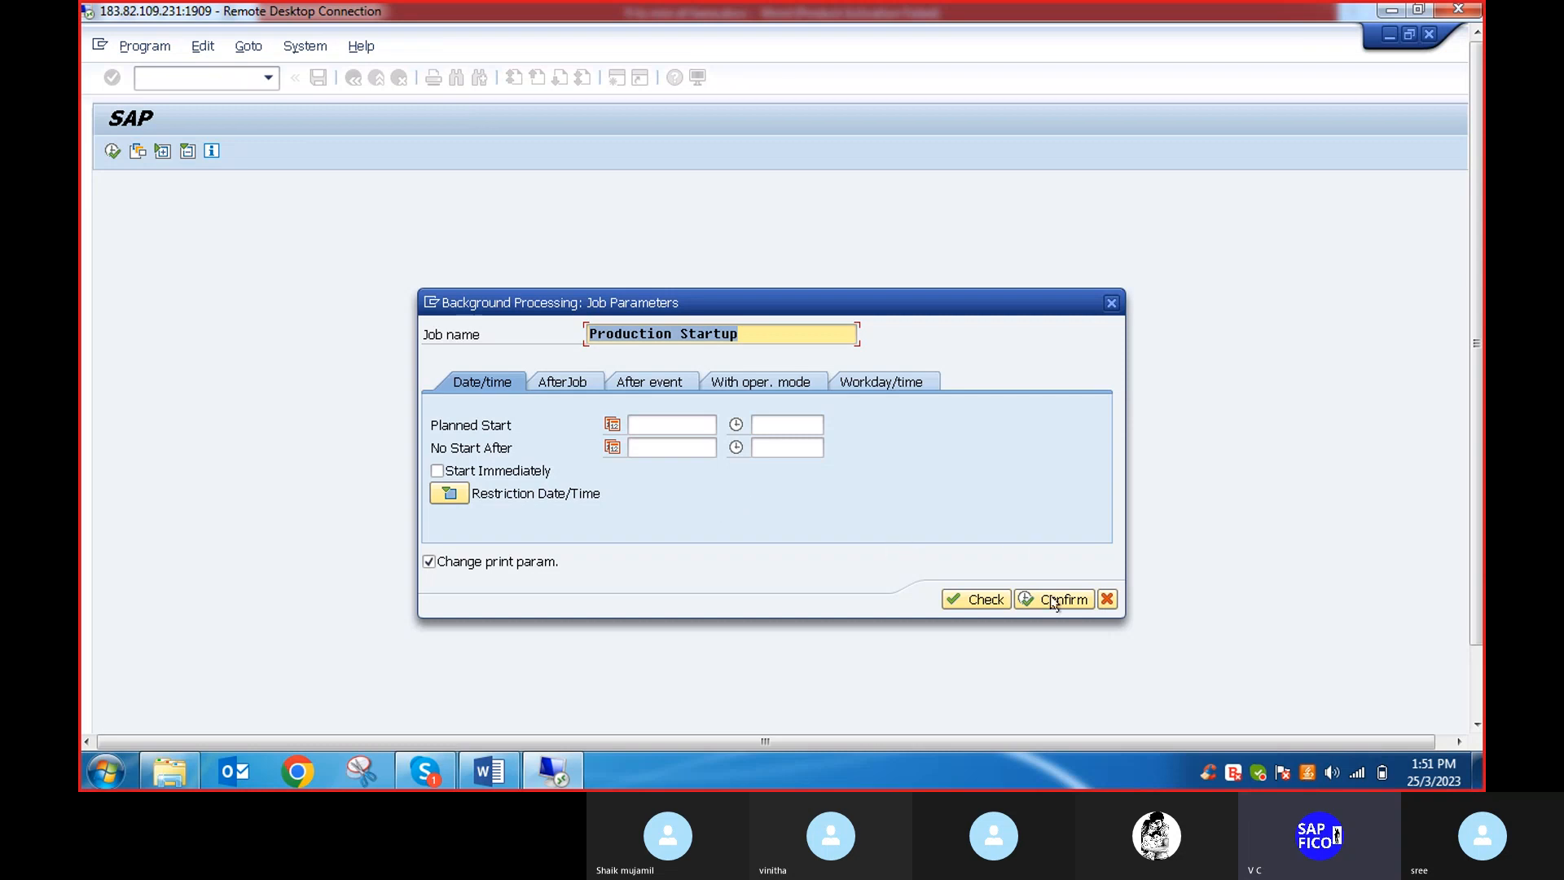
left_click(962, 597)
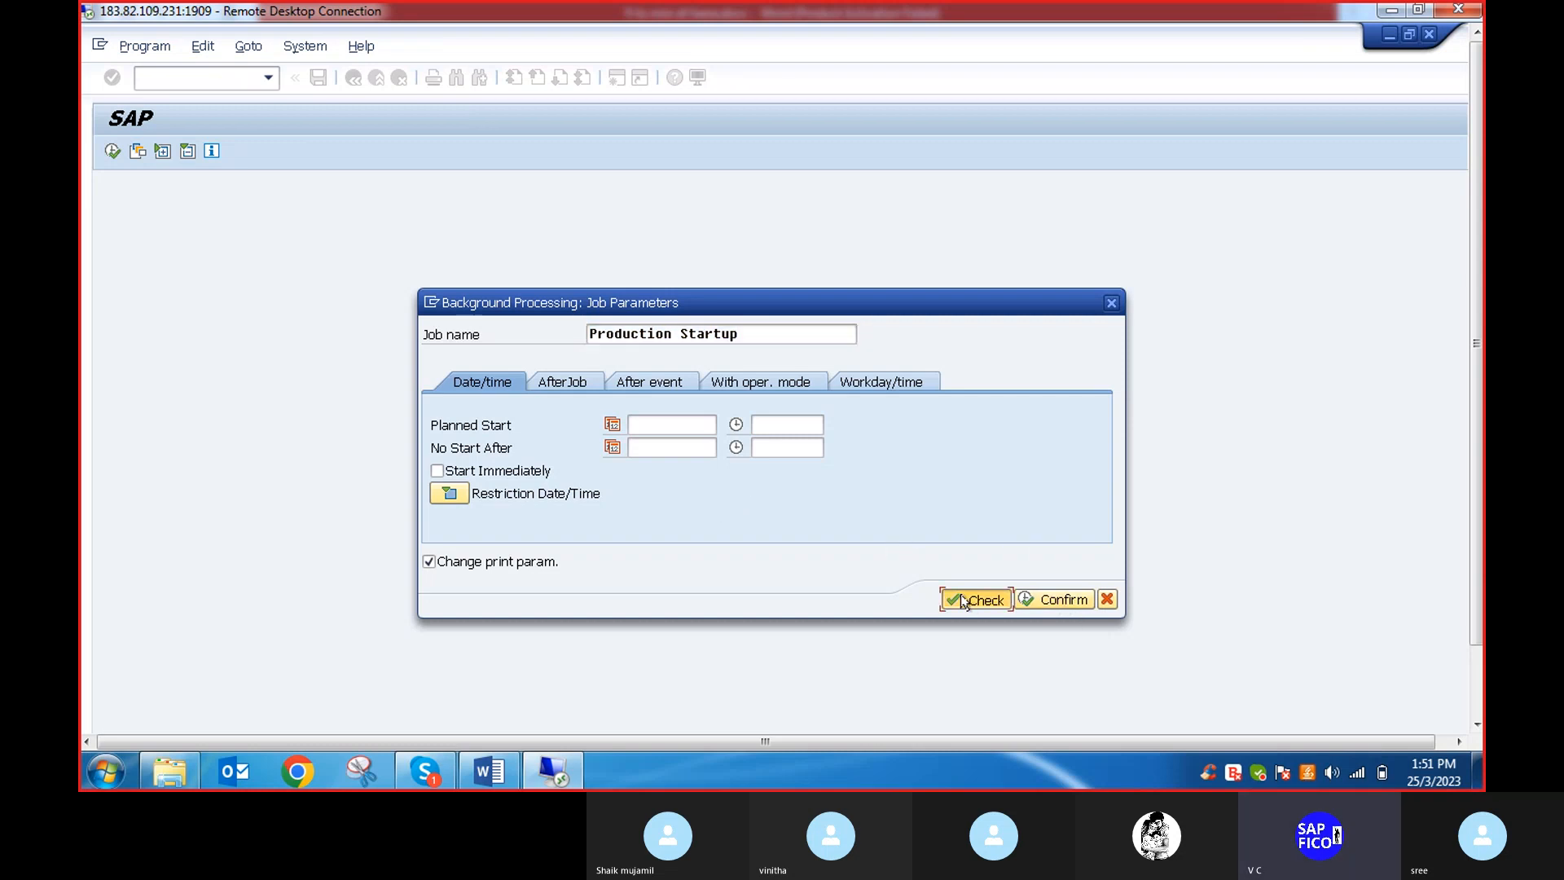
left_click(1031, 600)
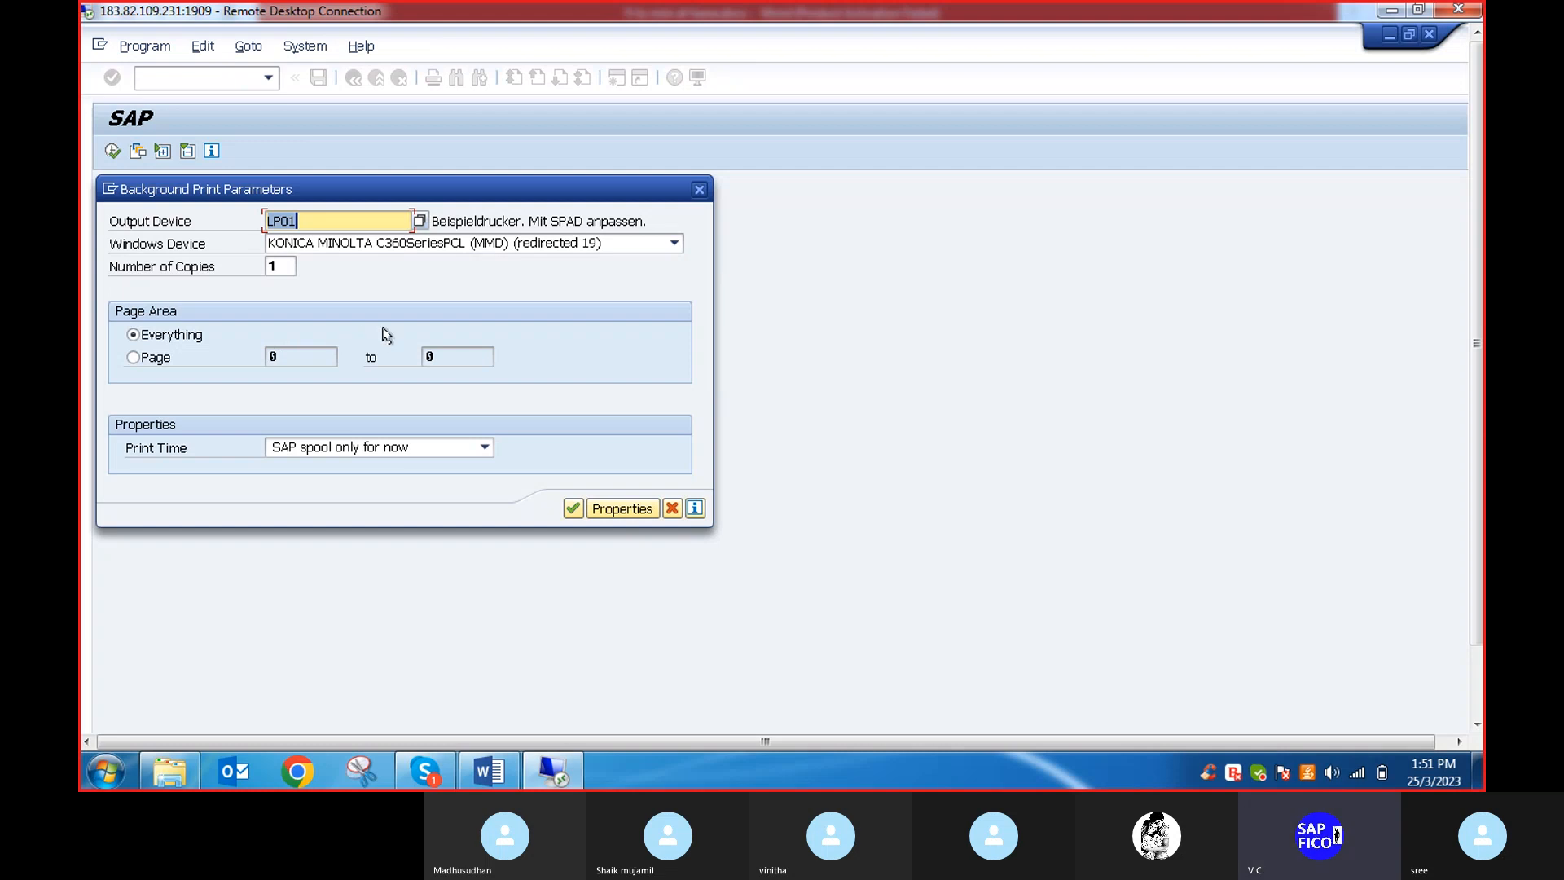
left_click(574, 510)
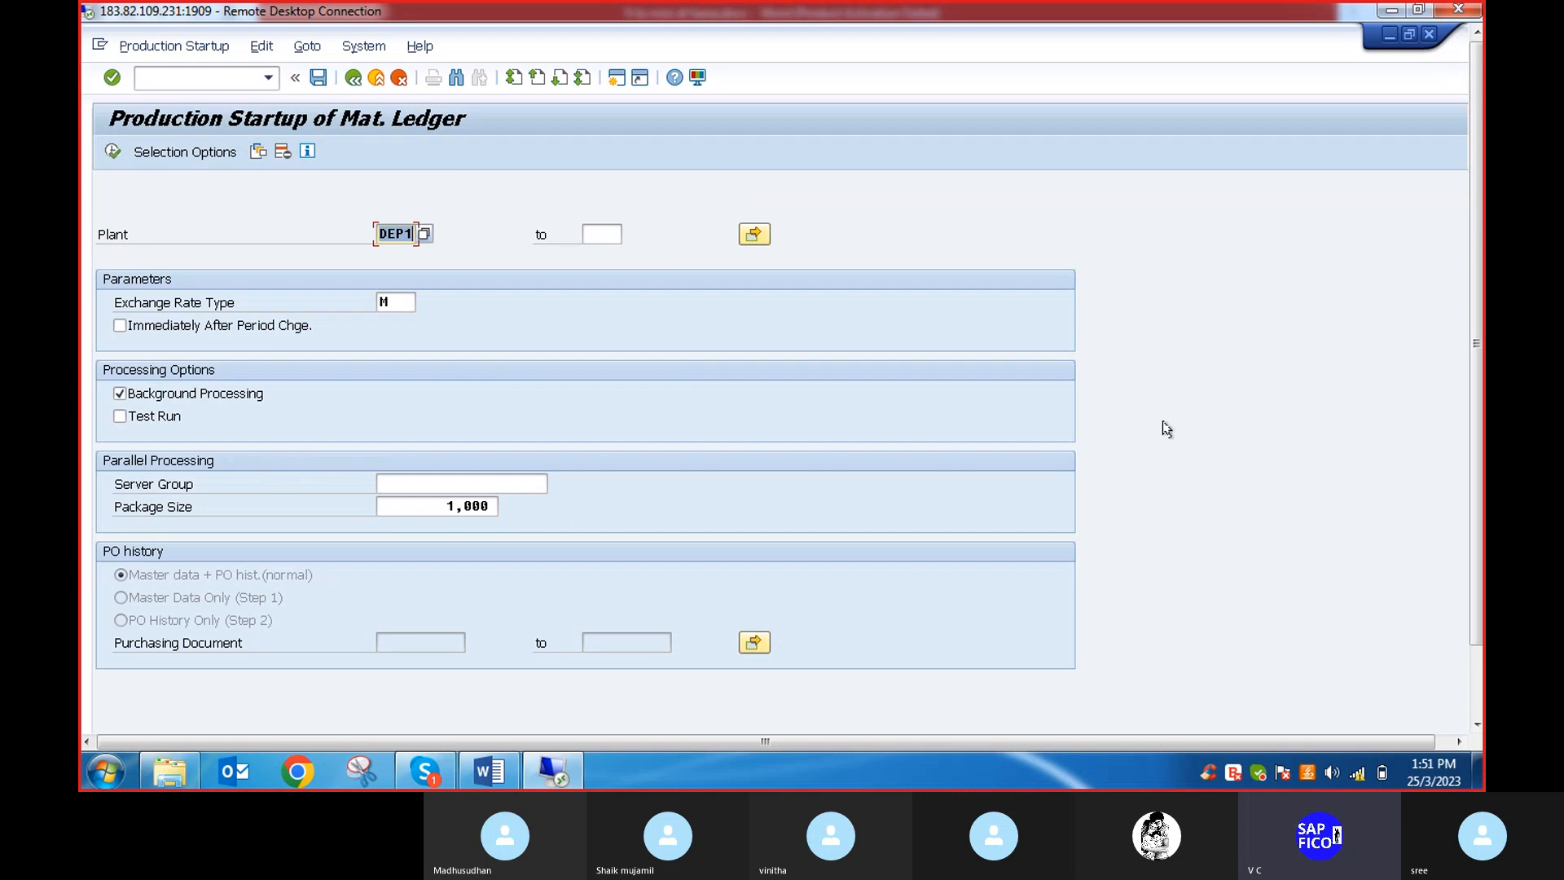
left_click_drag(1476, 370, 1476, 442)
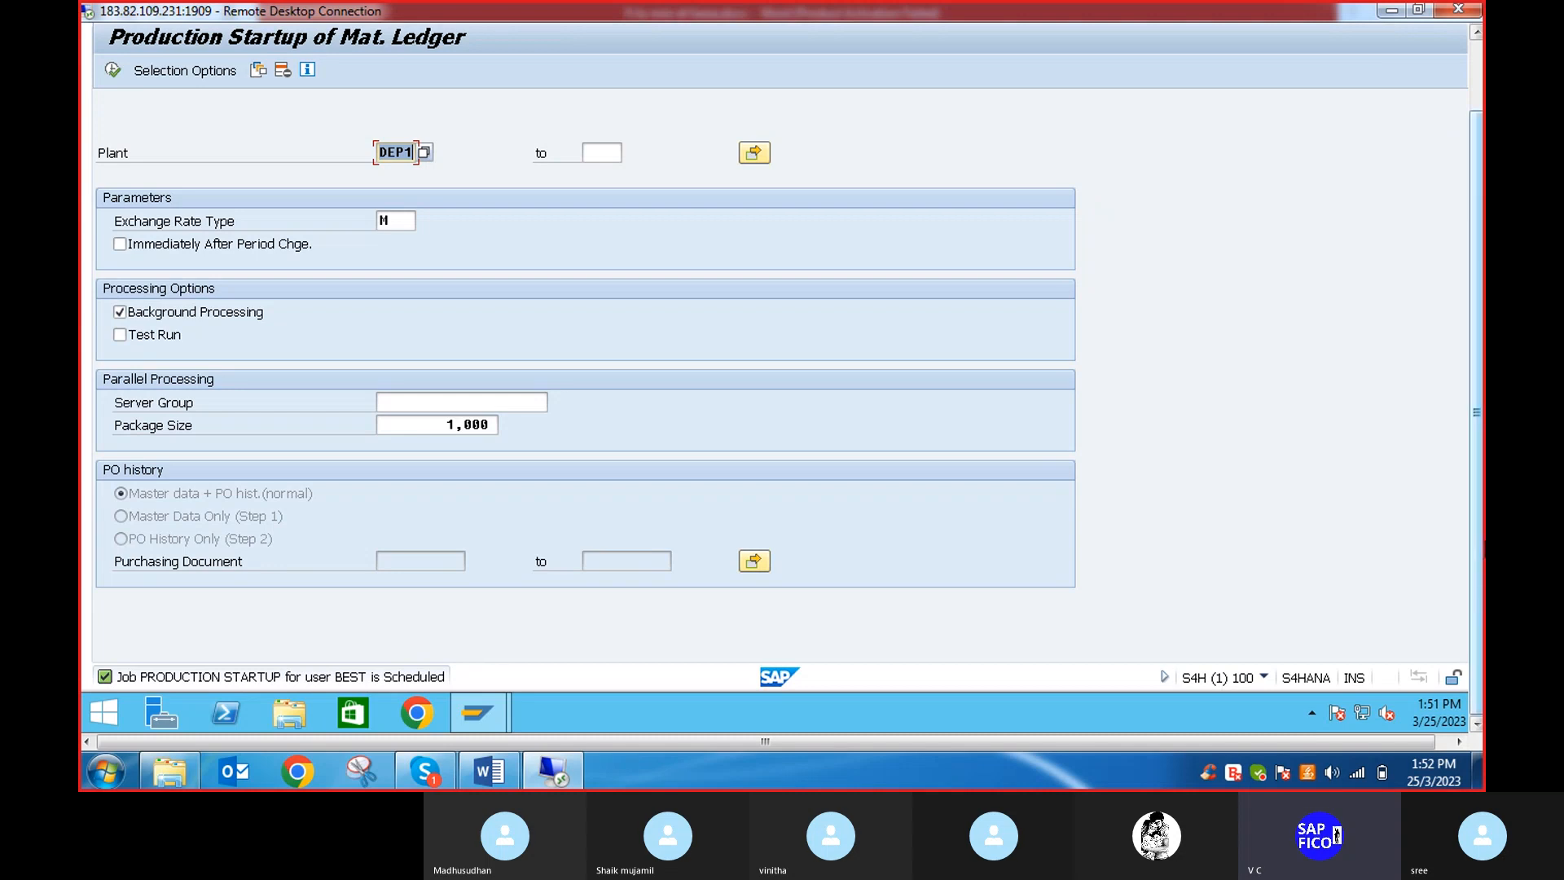
left_click_drag(1478, 541, 1464, 380)
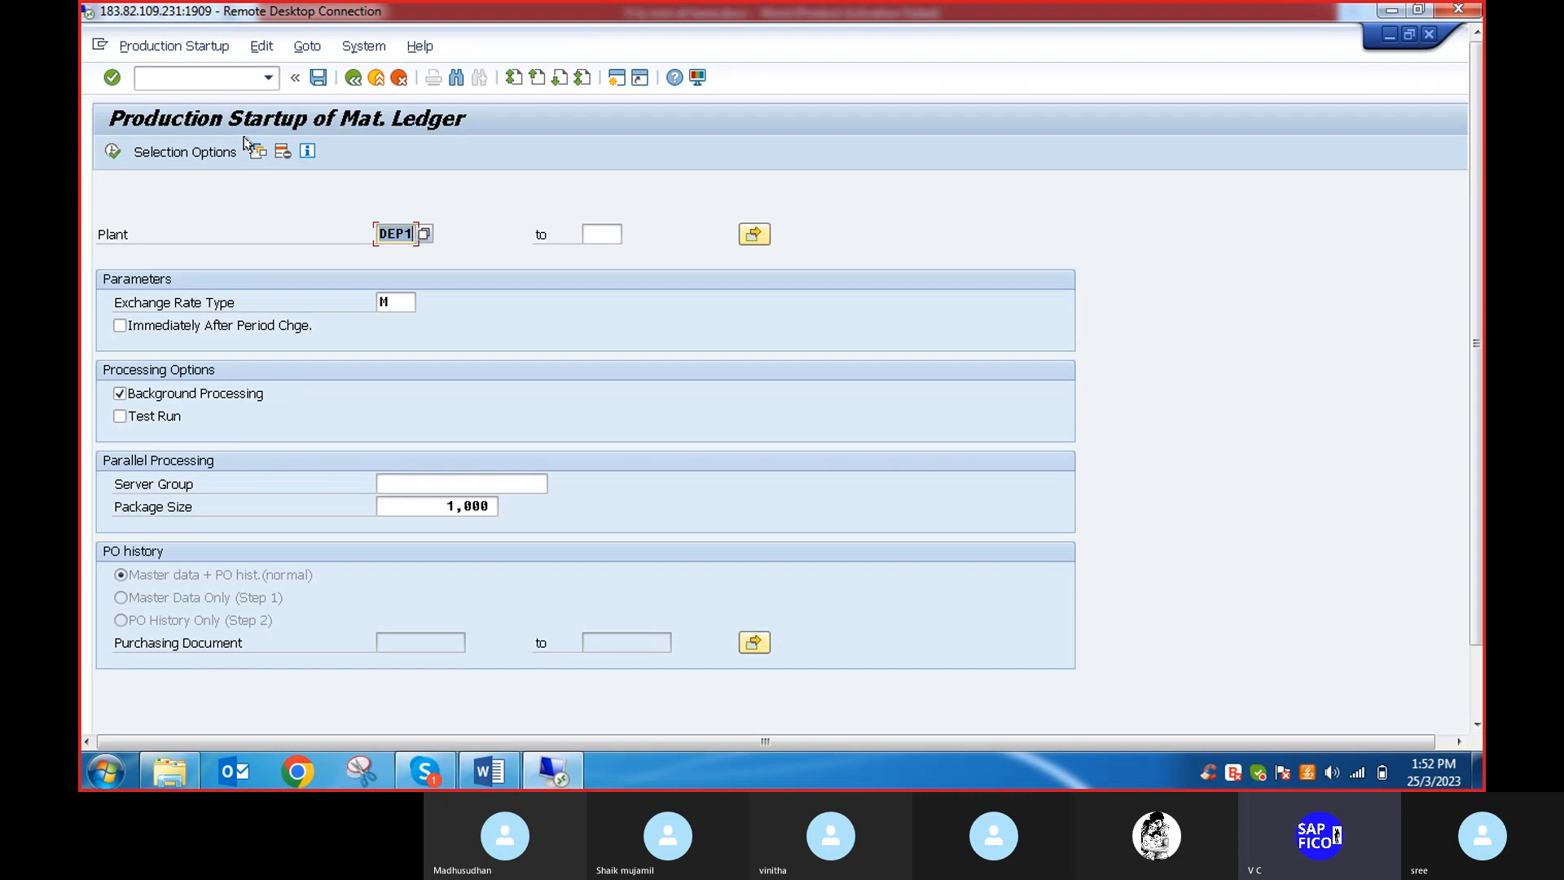
Leave the startup transaction and expand Accounting, Controlling, Product Cost Controlling and Actual Costing/Material Ledger in the SAP Easy Access tree
left_click(180, 80)
type("/n")
key("Return")
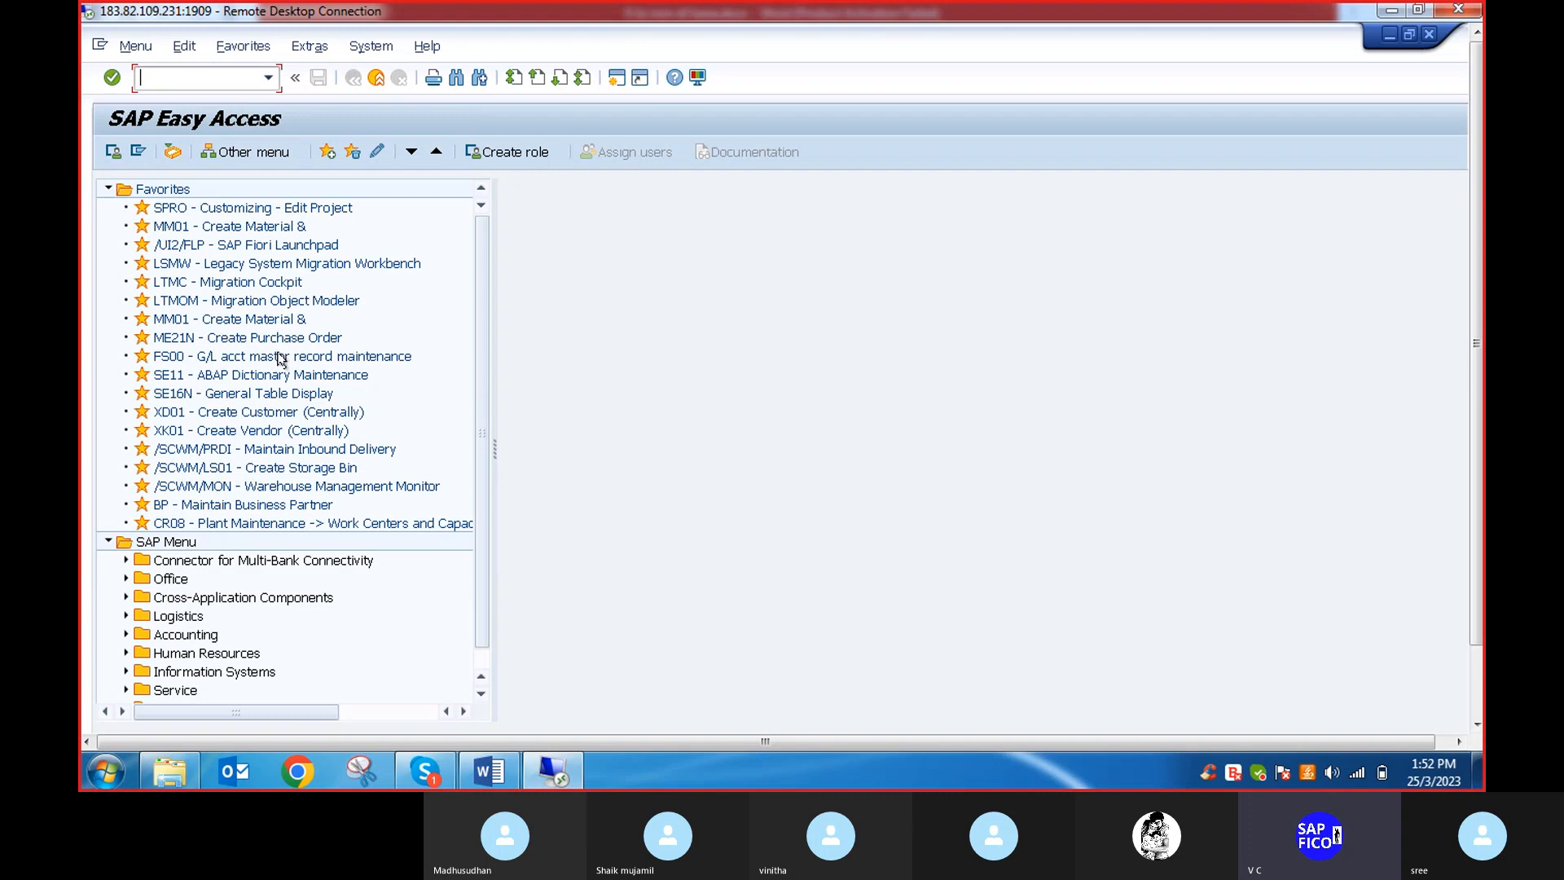
scroll(485, 521, "down", 2)
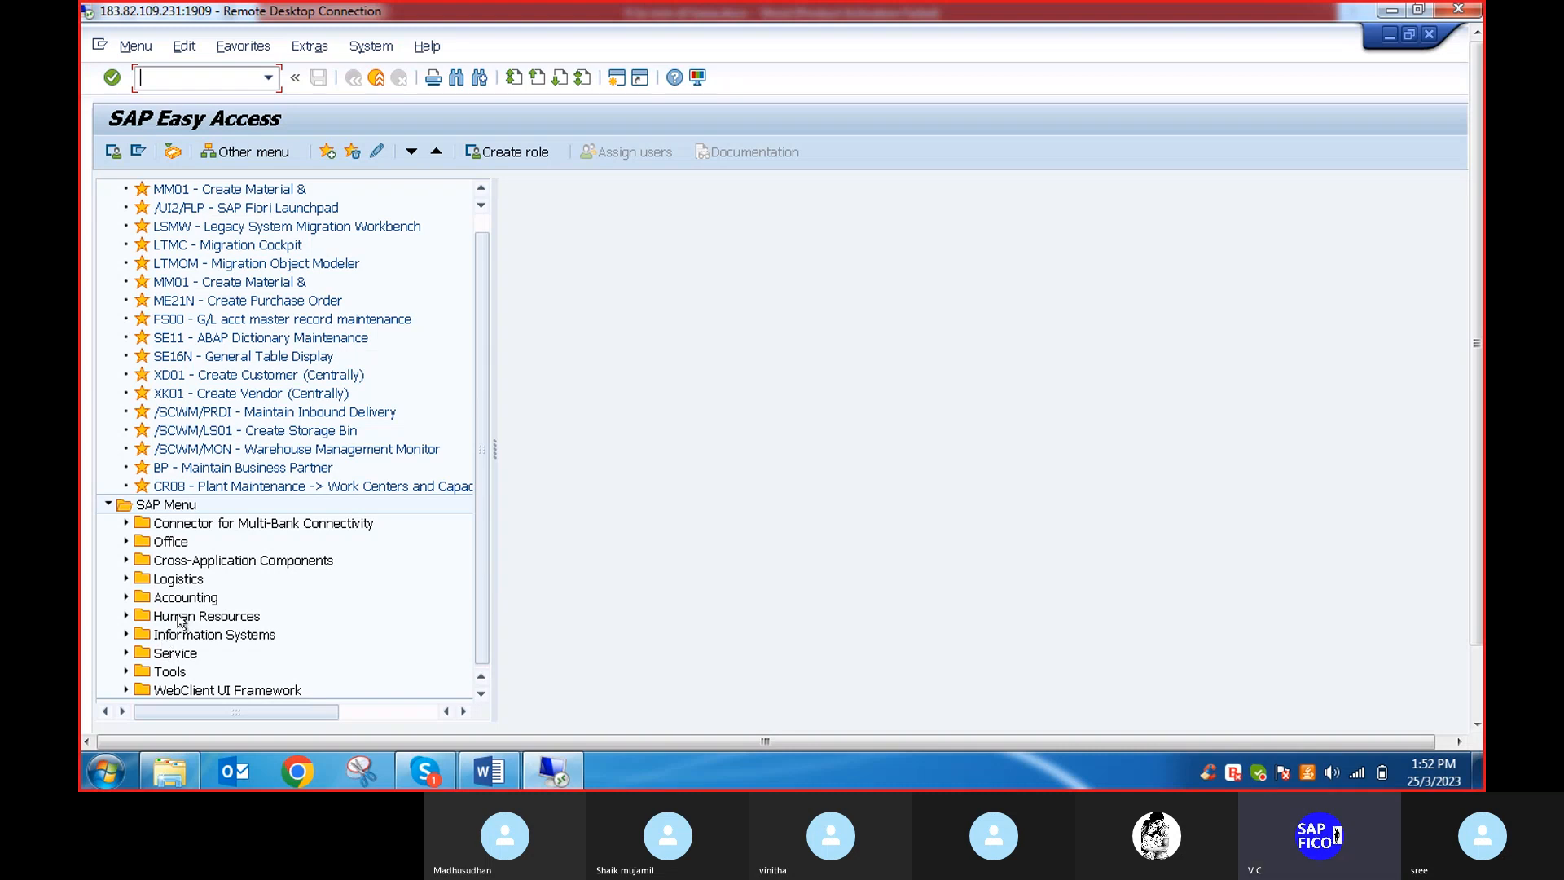
left_click(125, 597)
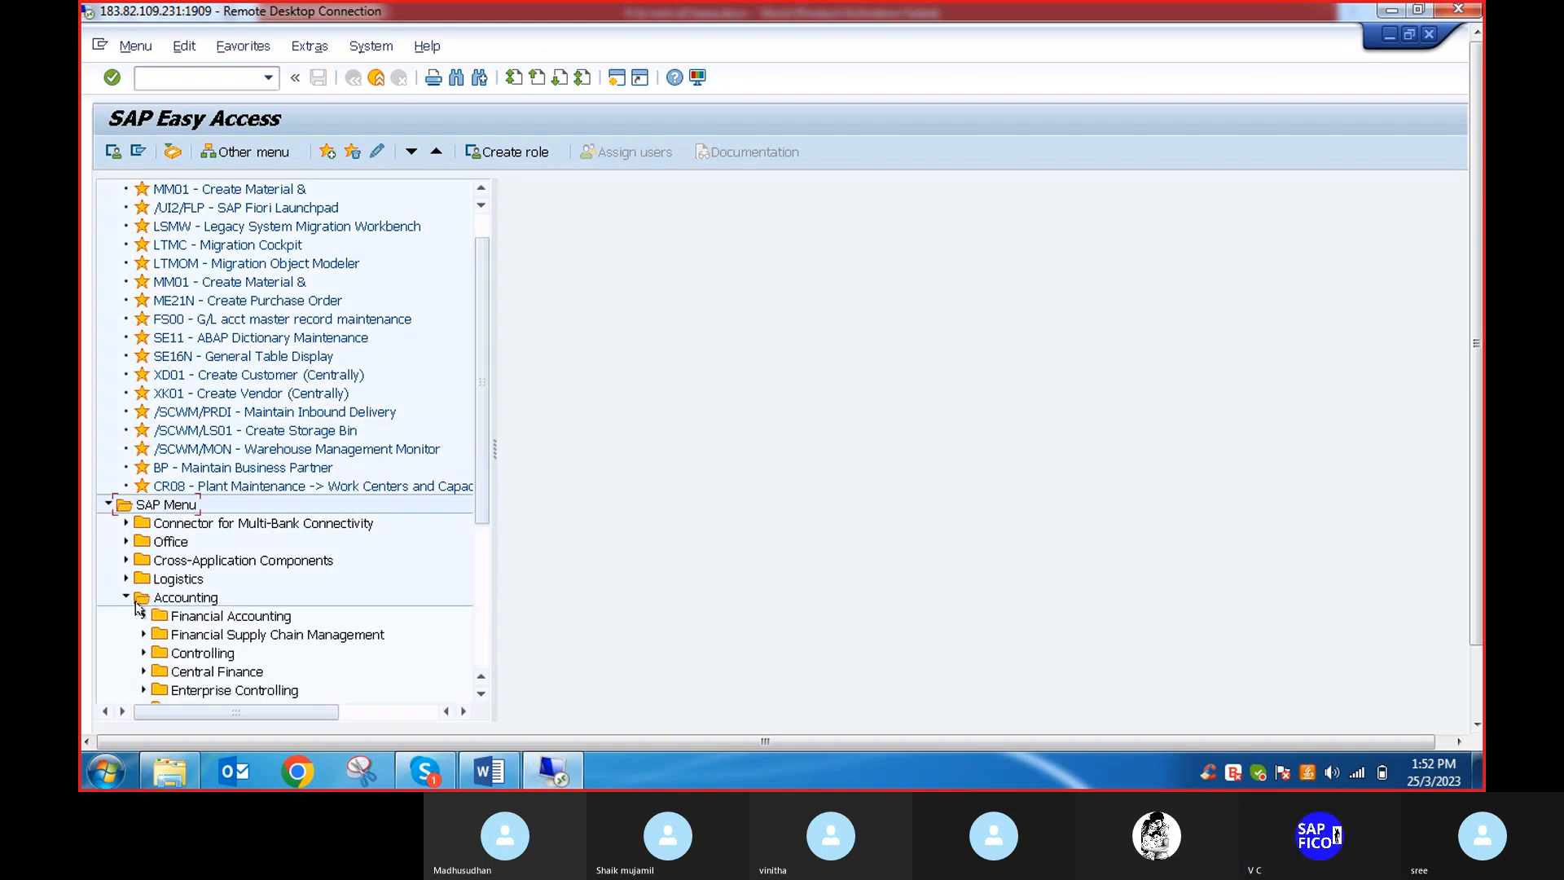
left_click_drag(476, 506, 485, 617)
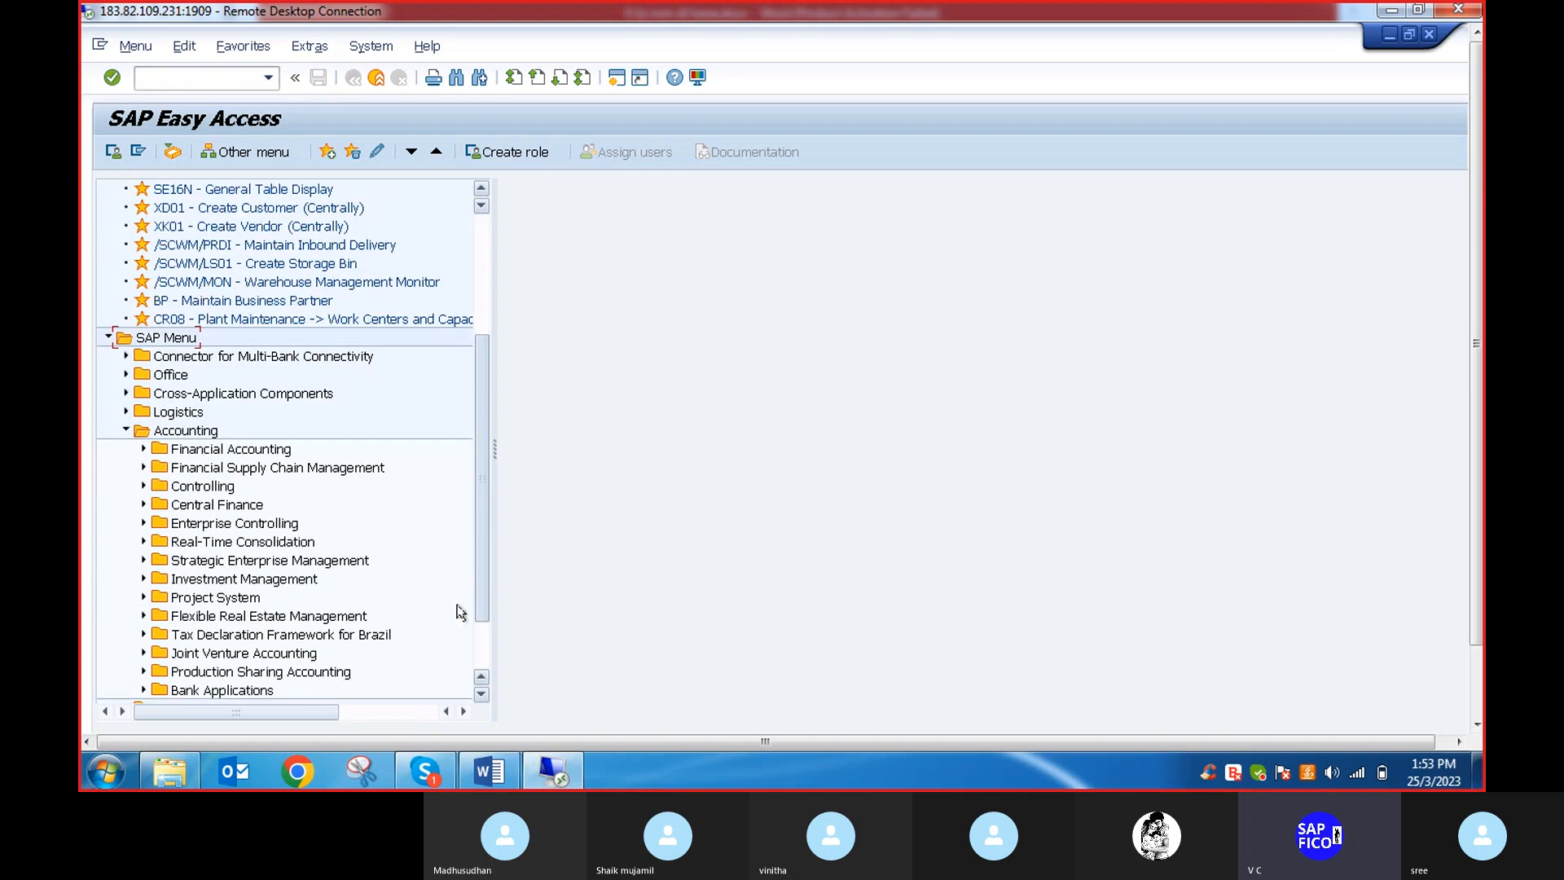
double_click(160, 489)
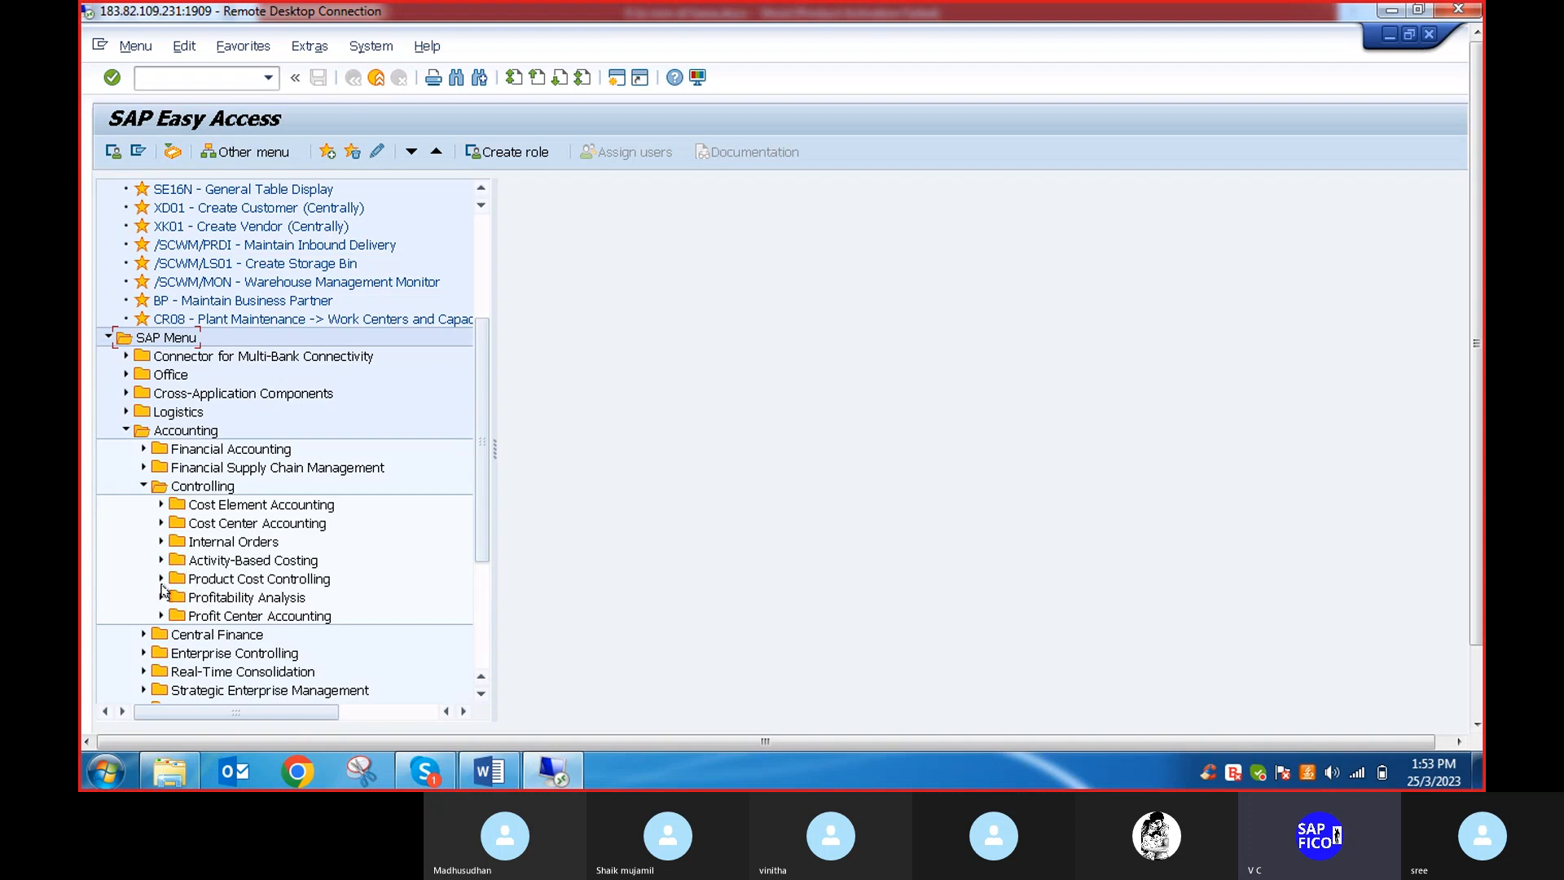
left_click(161, 579)
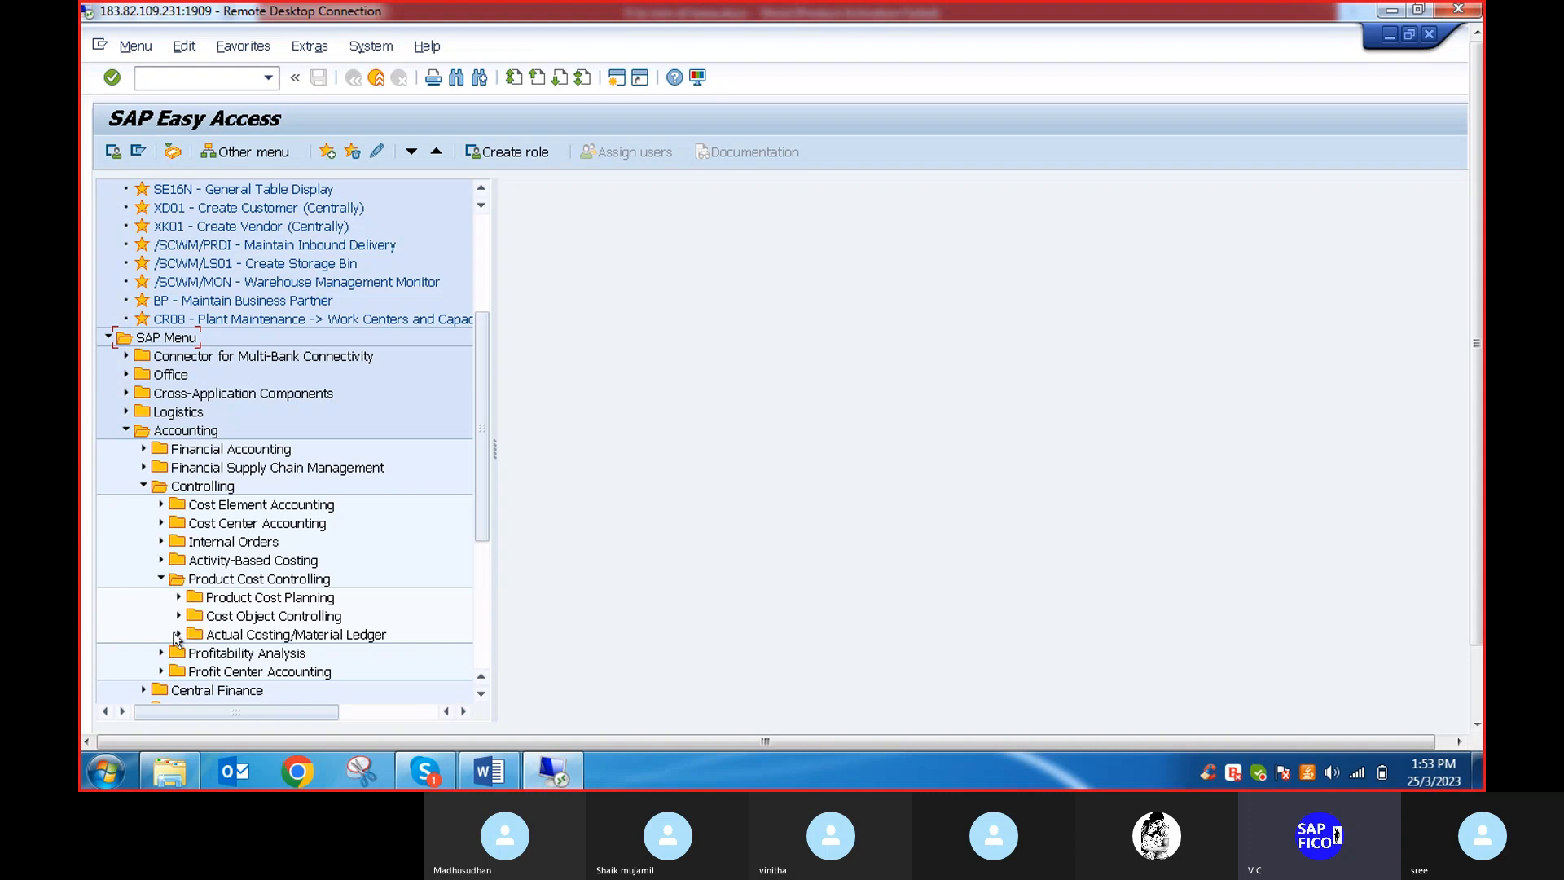
left_click(177, 634)
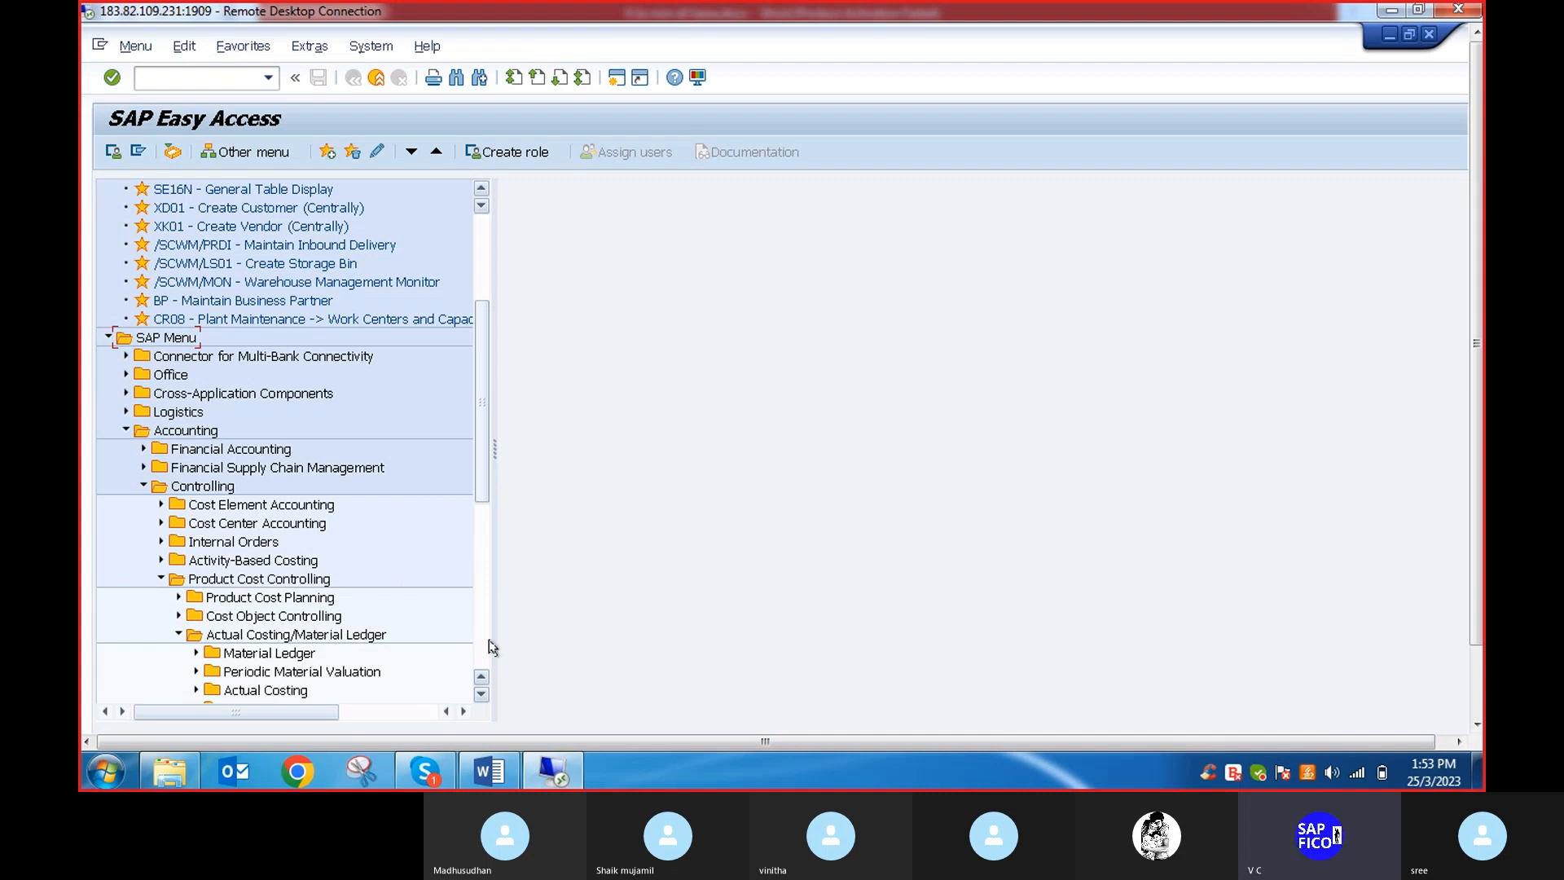
Review the CKMM Change Material Price Determination screen found under Environment, and return to SAP Easy Access
left_click(481, 688)
scroll(399, 538, "down", 7)
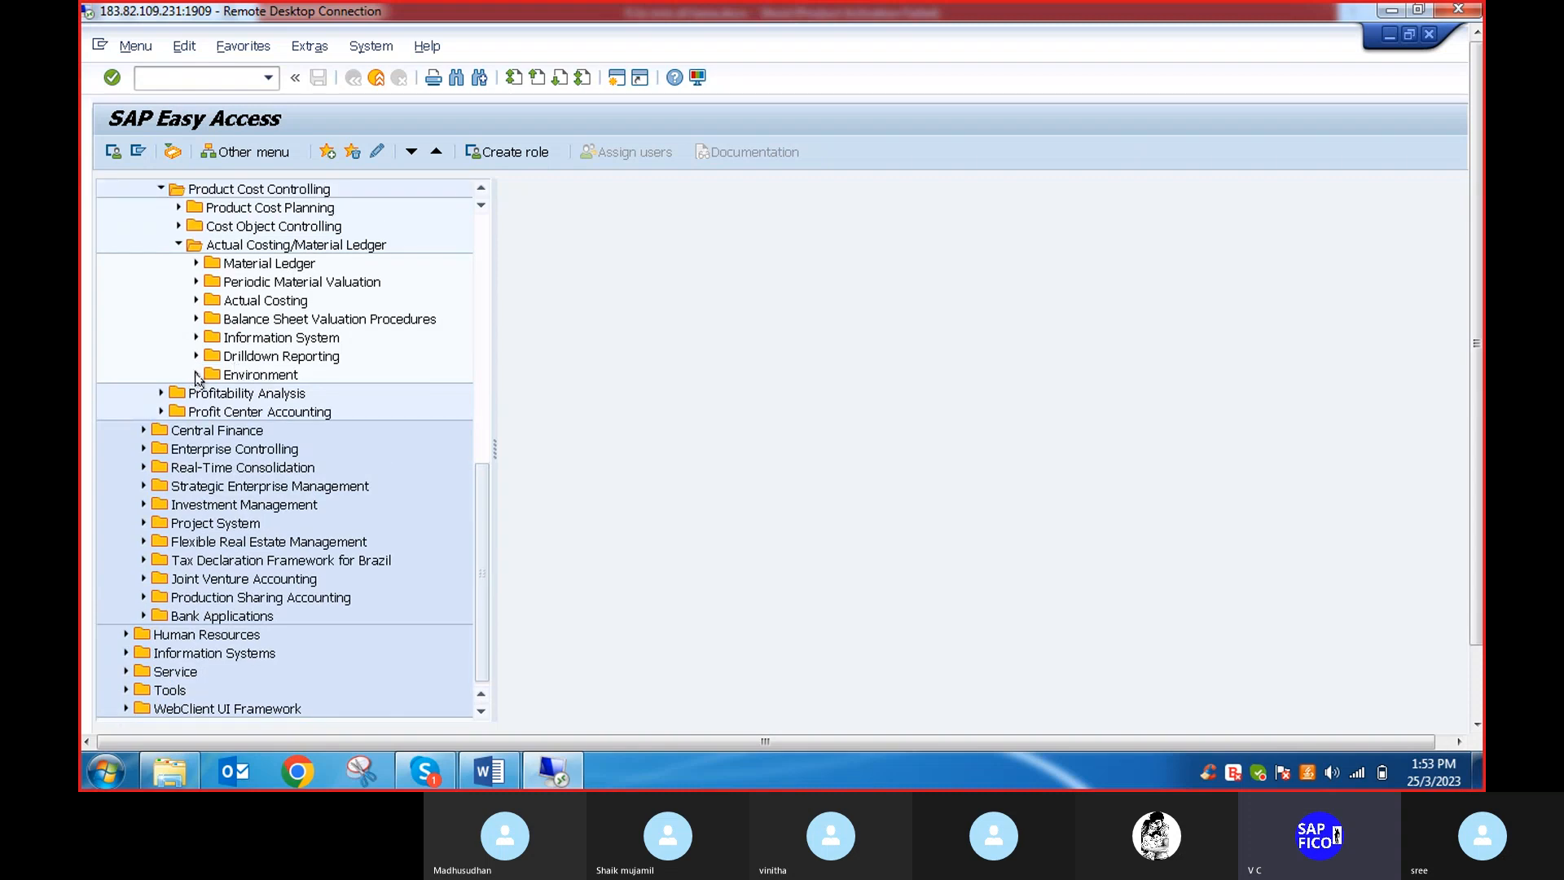
left_click(196, 374)
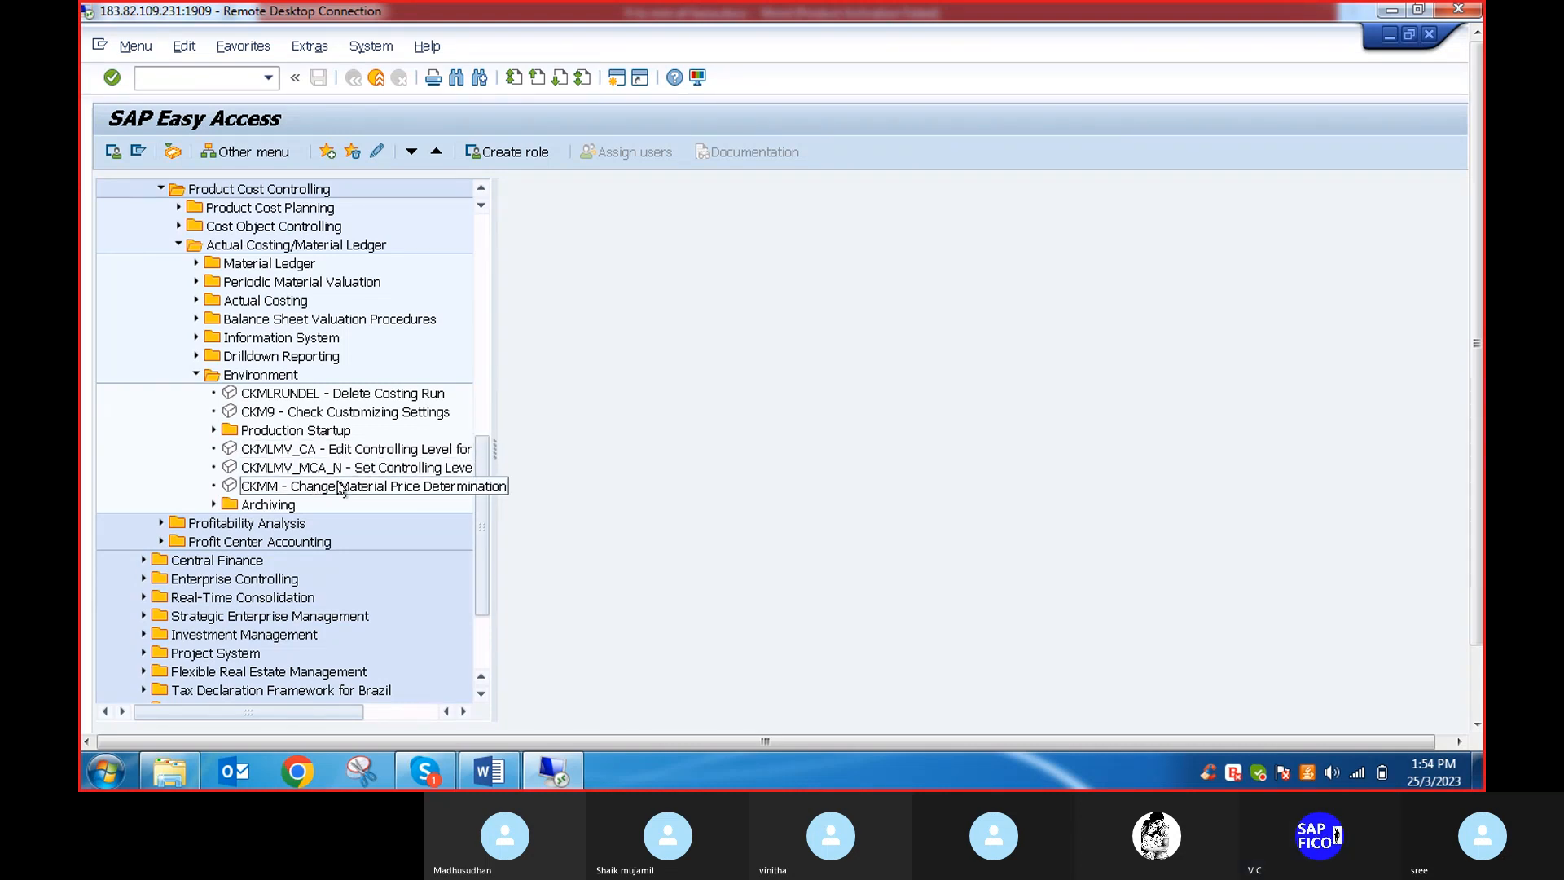
left_click(341, 488)
double_click(342, 487)
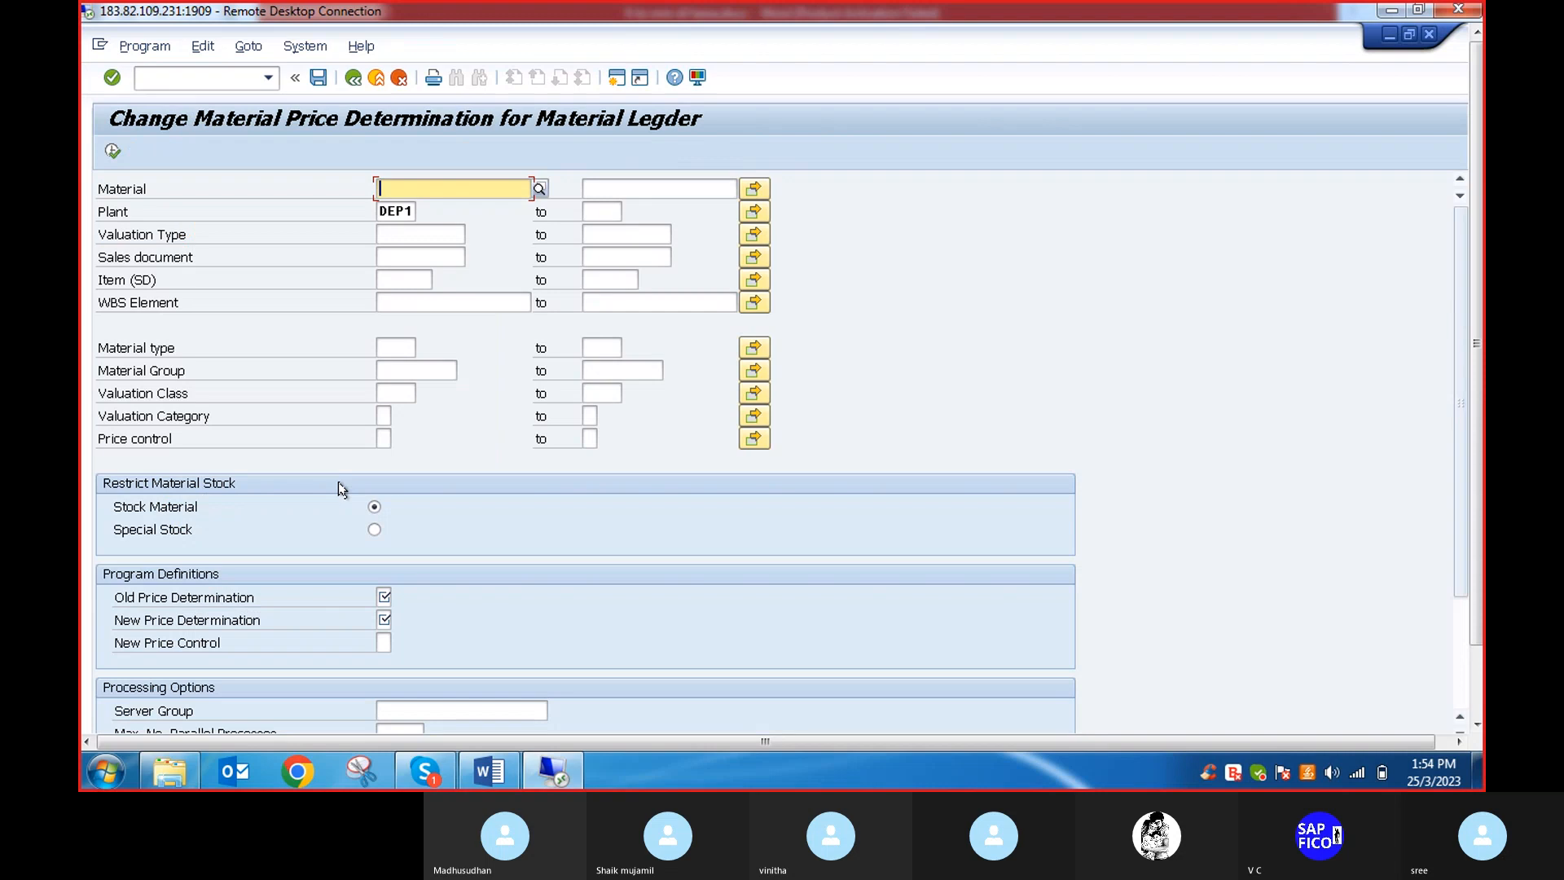
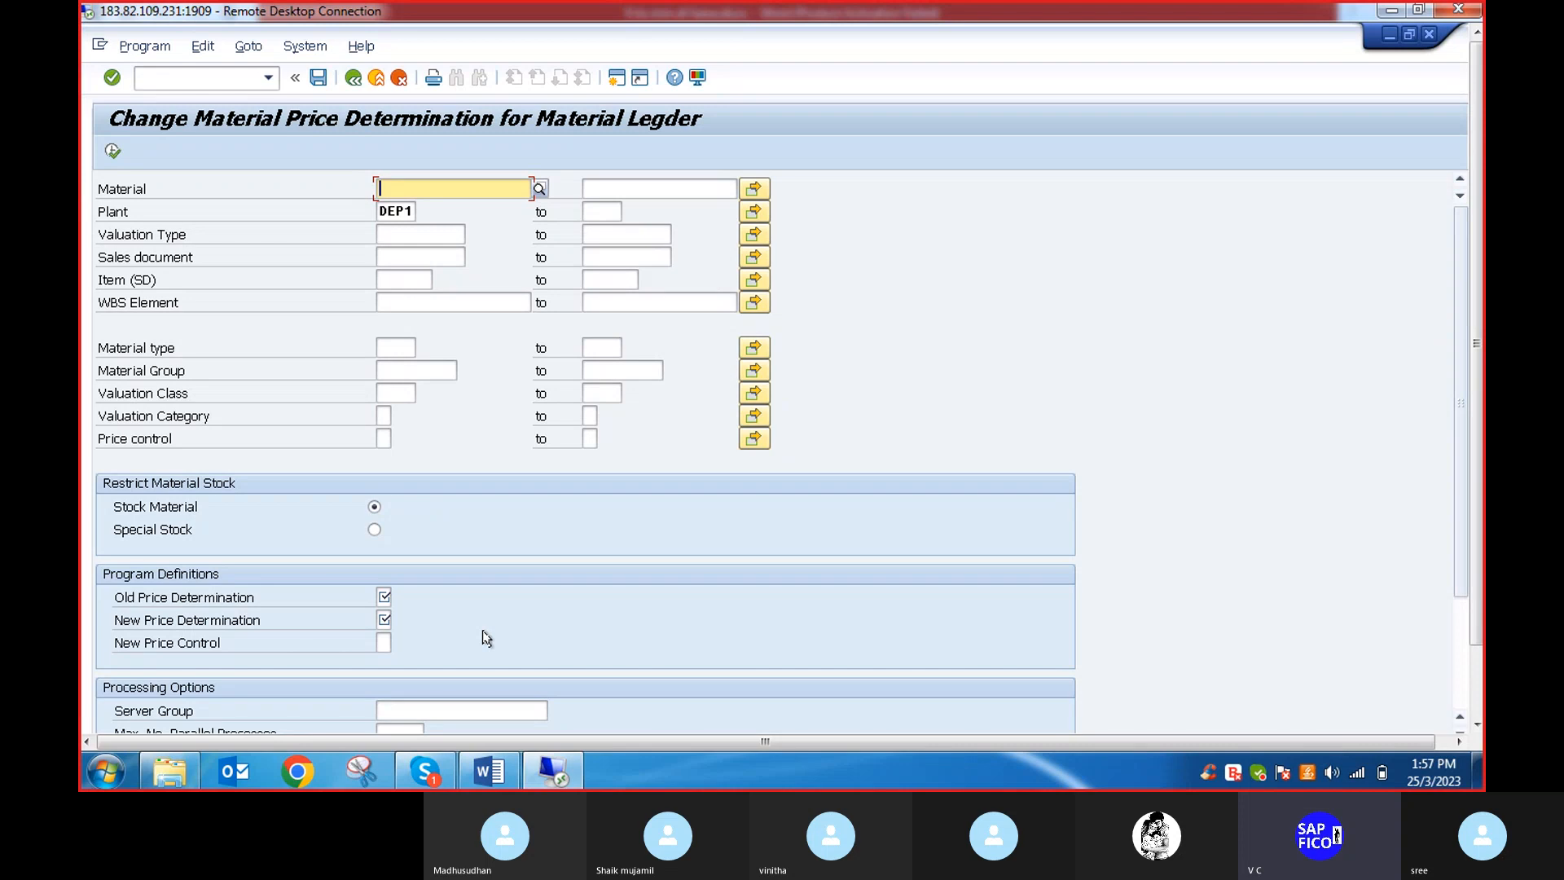
left_click(161, 75)
type("/n")
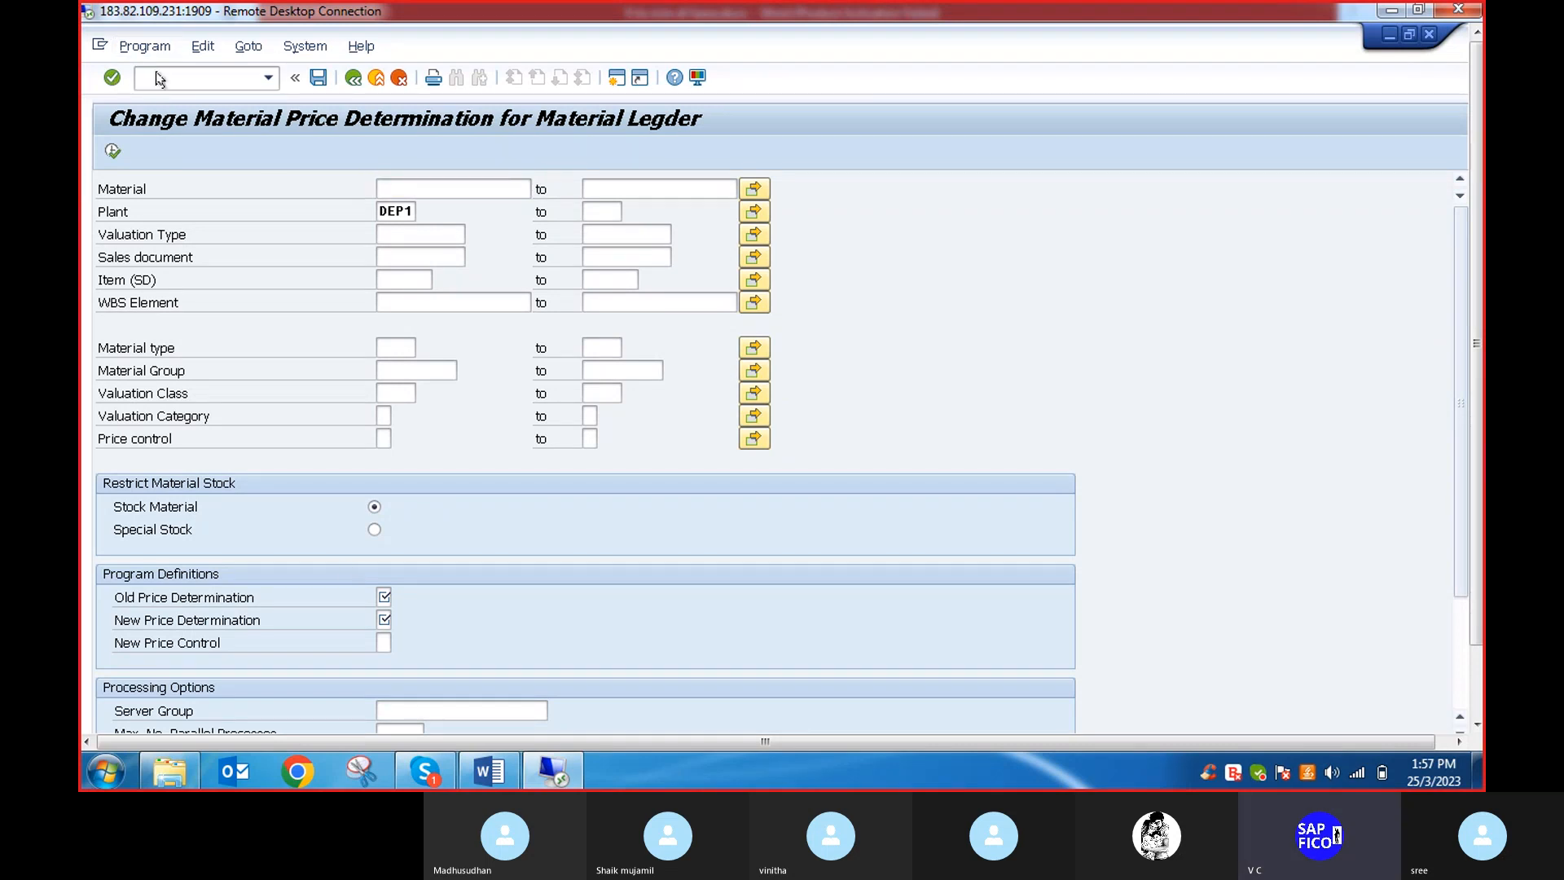
key("Return")
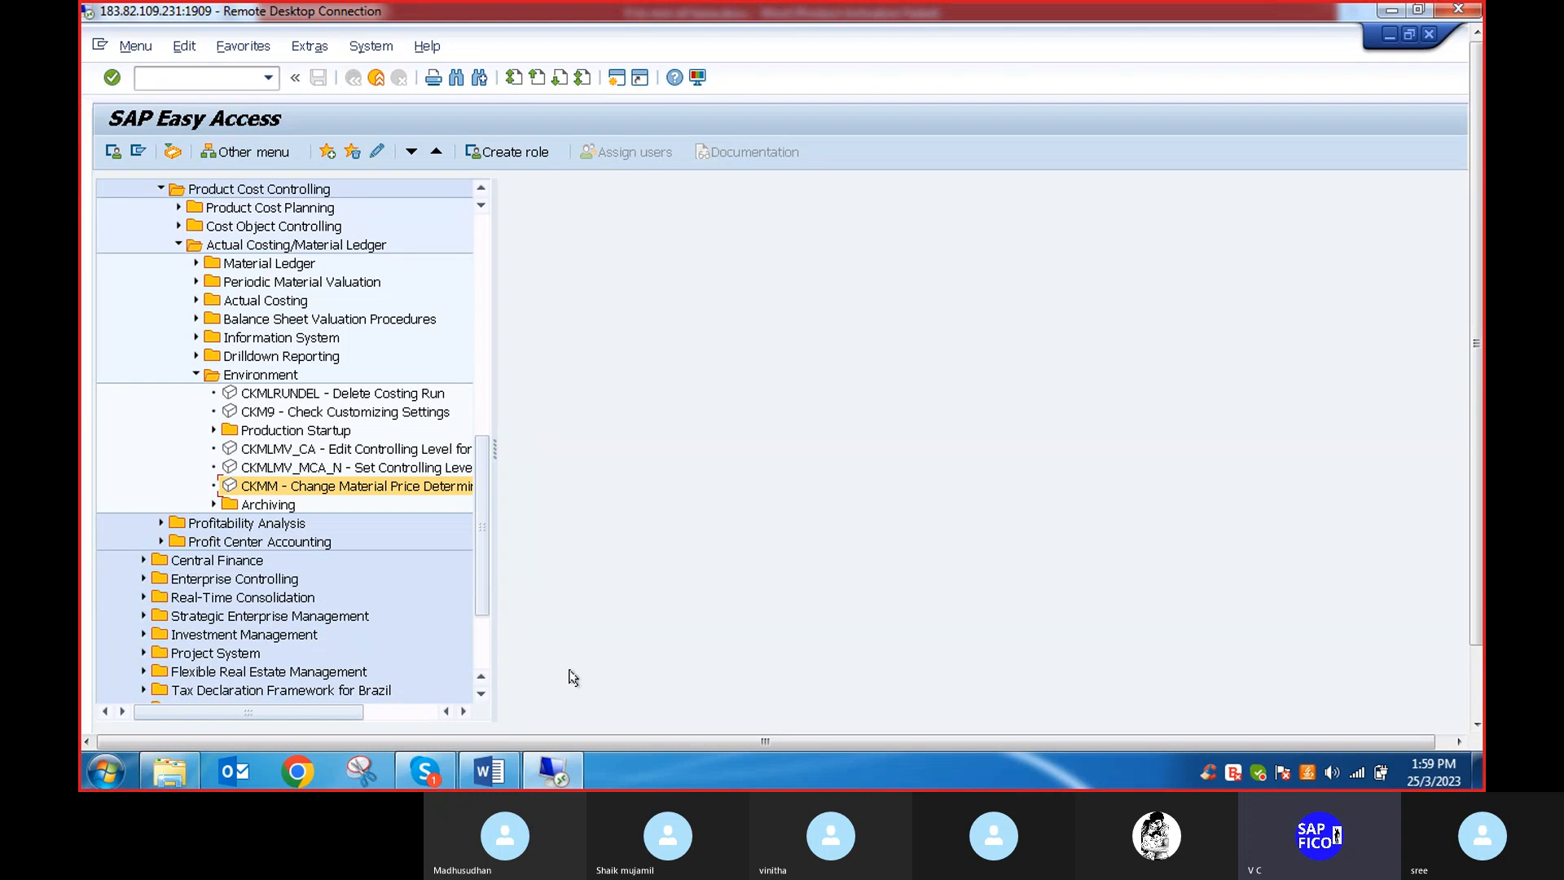
Correct the transaction code in the fourth ledger step of the Word notes to CKMSTART, save the document and return to SAP's command entry
left_click(498, 776)
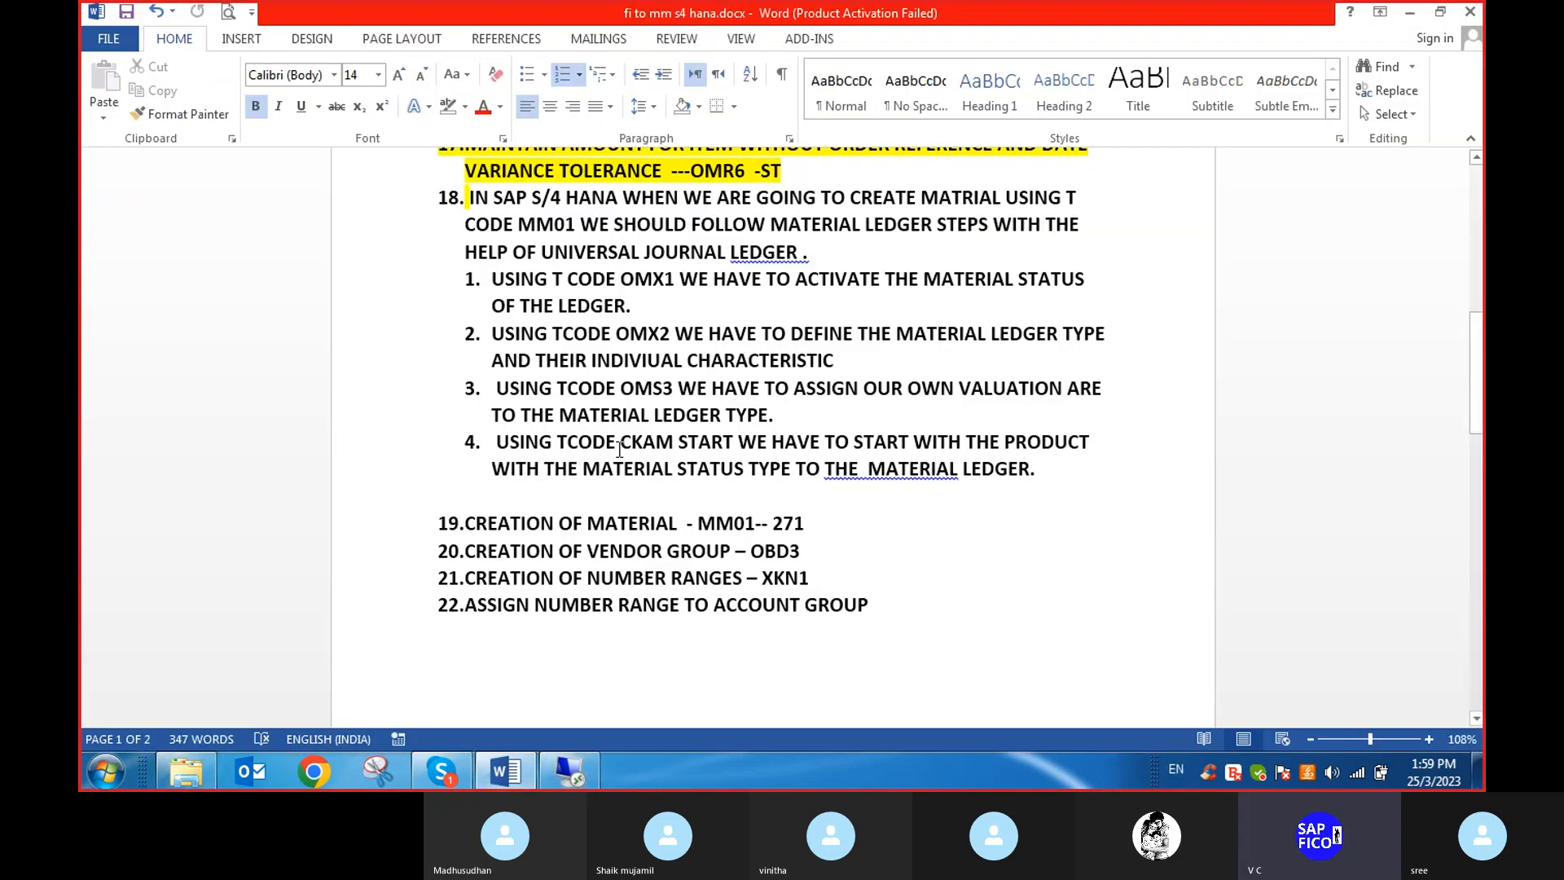
left_click(660, 444)
key("BackSpace")
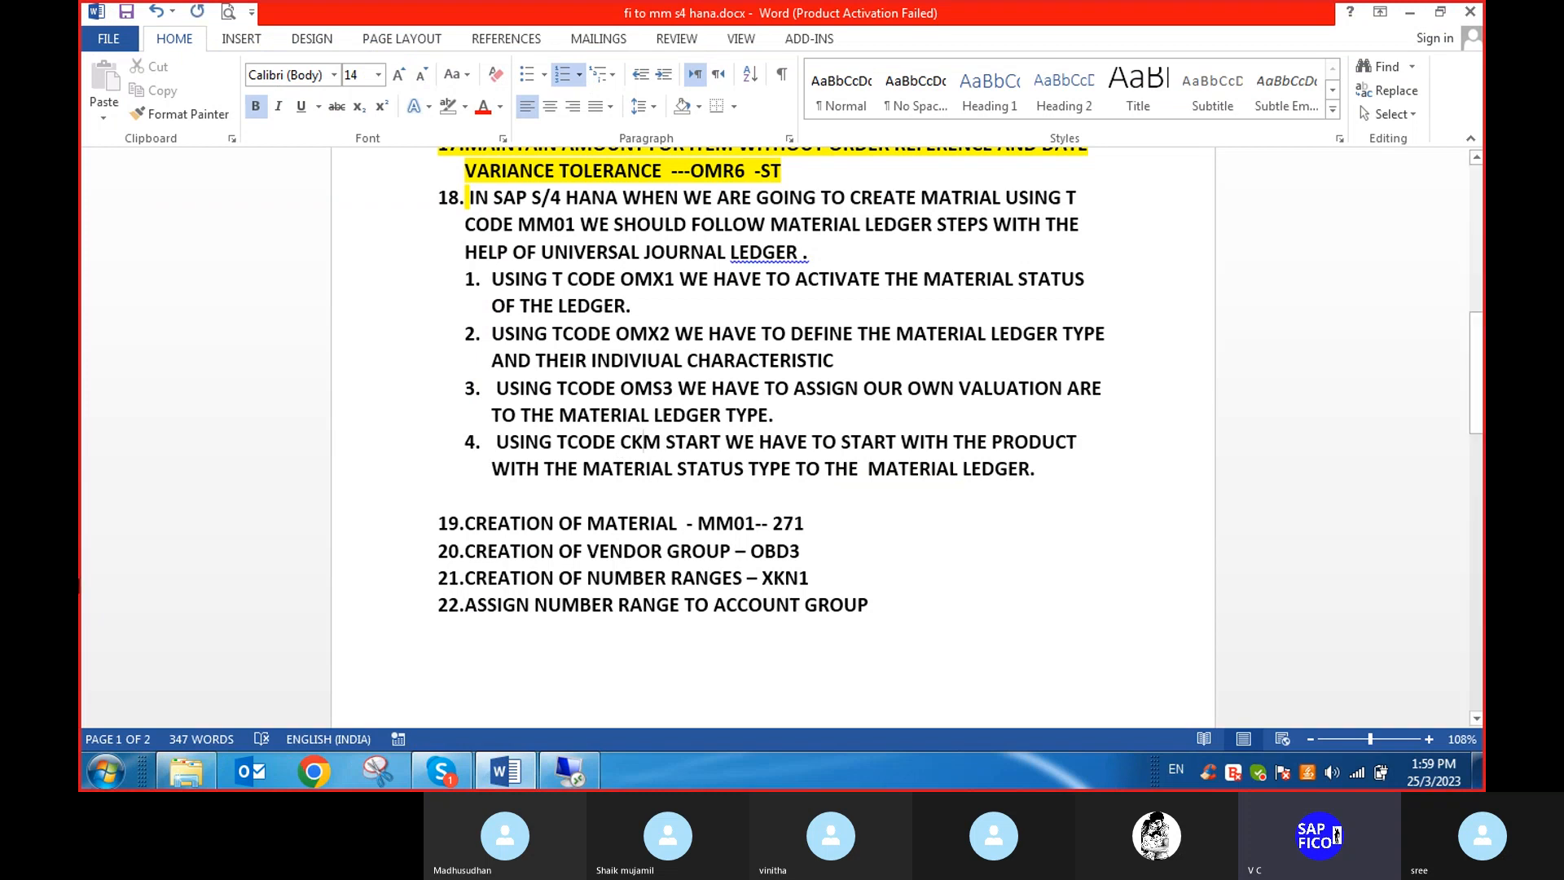
left_click(666, 440)
key("BackSpace")
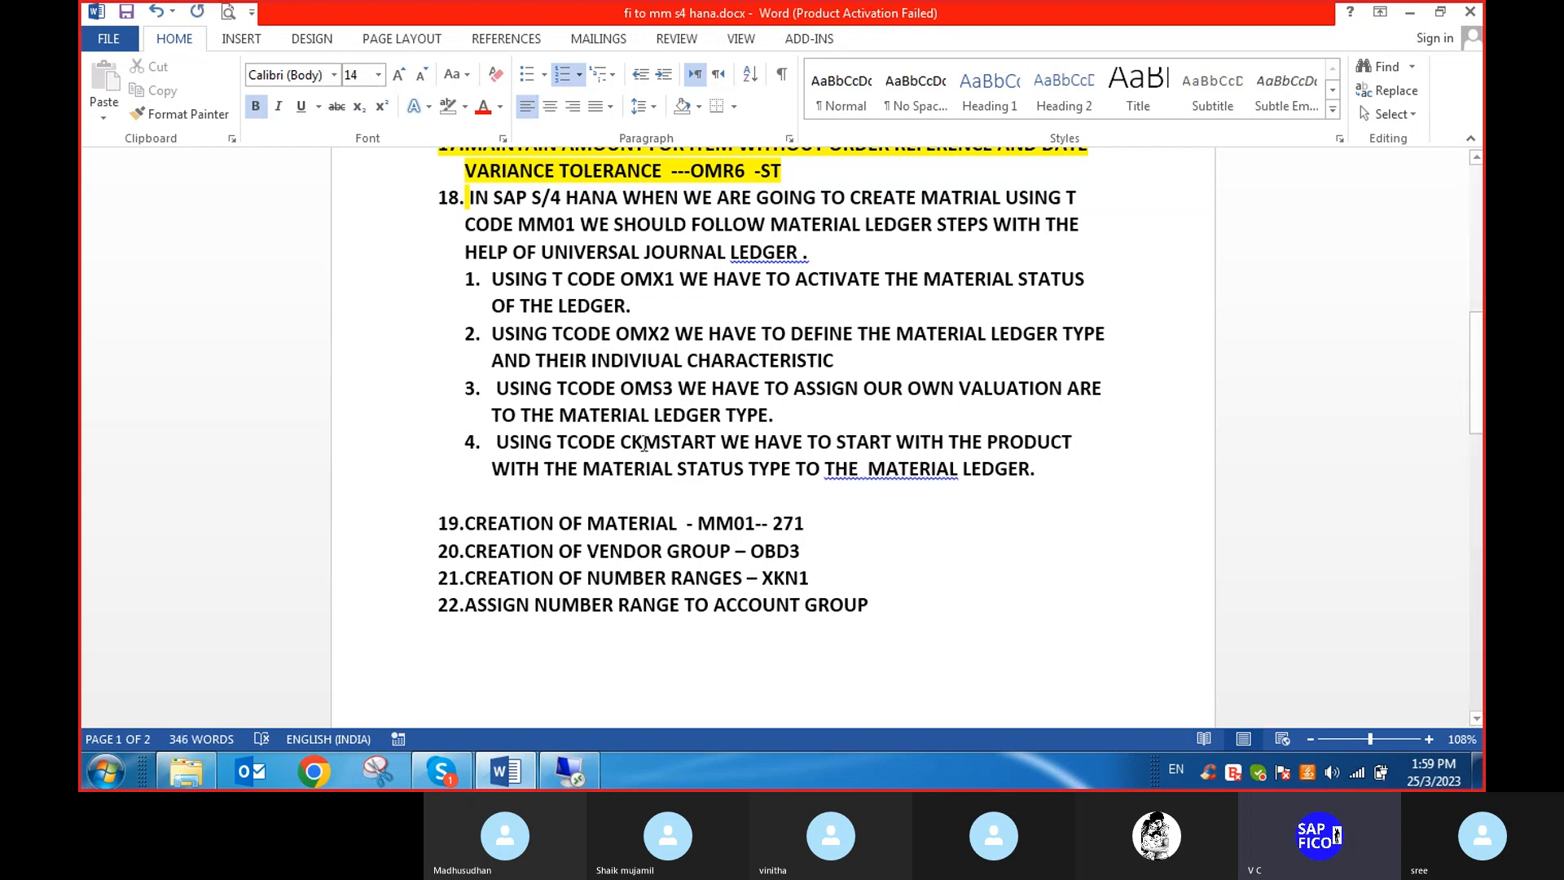
left_click(131, 13)
left_click(579, 770)
left_click(159, 80)
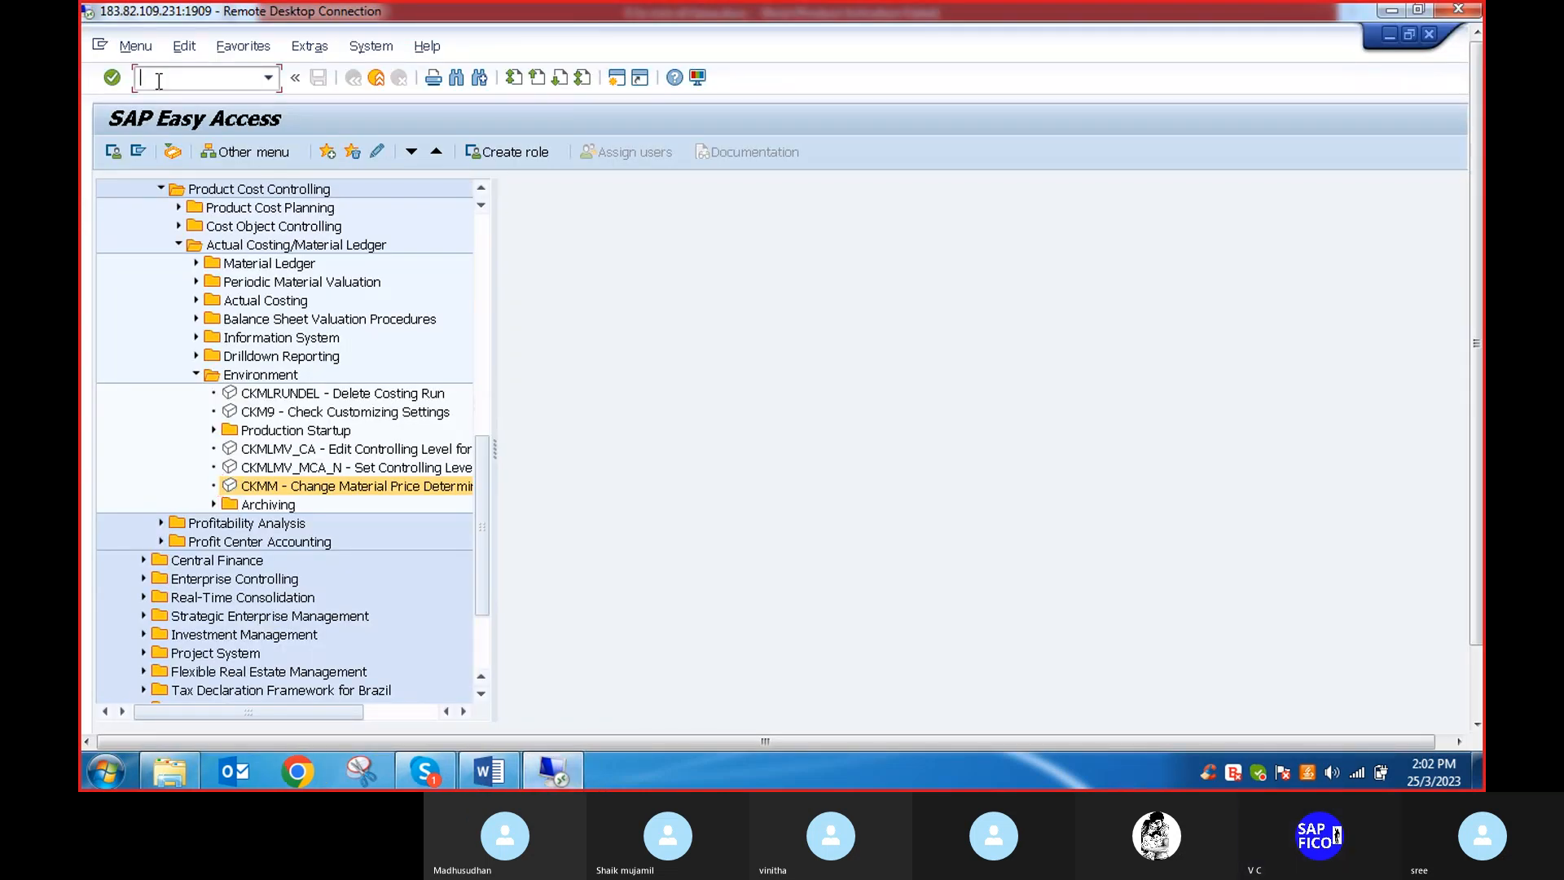
Start material creation with transaction MM01 and choose the industry sector M Mechanical Engineering
type("MM01")
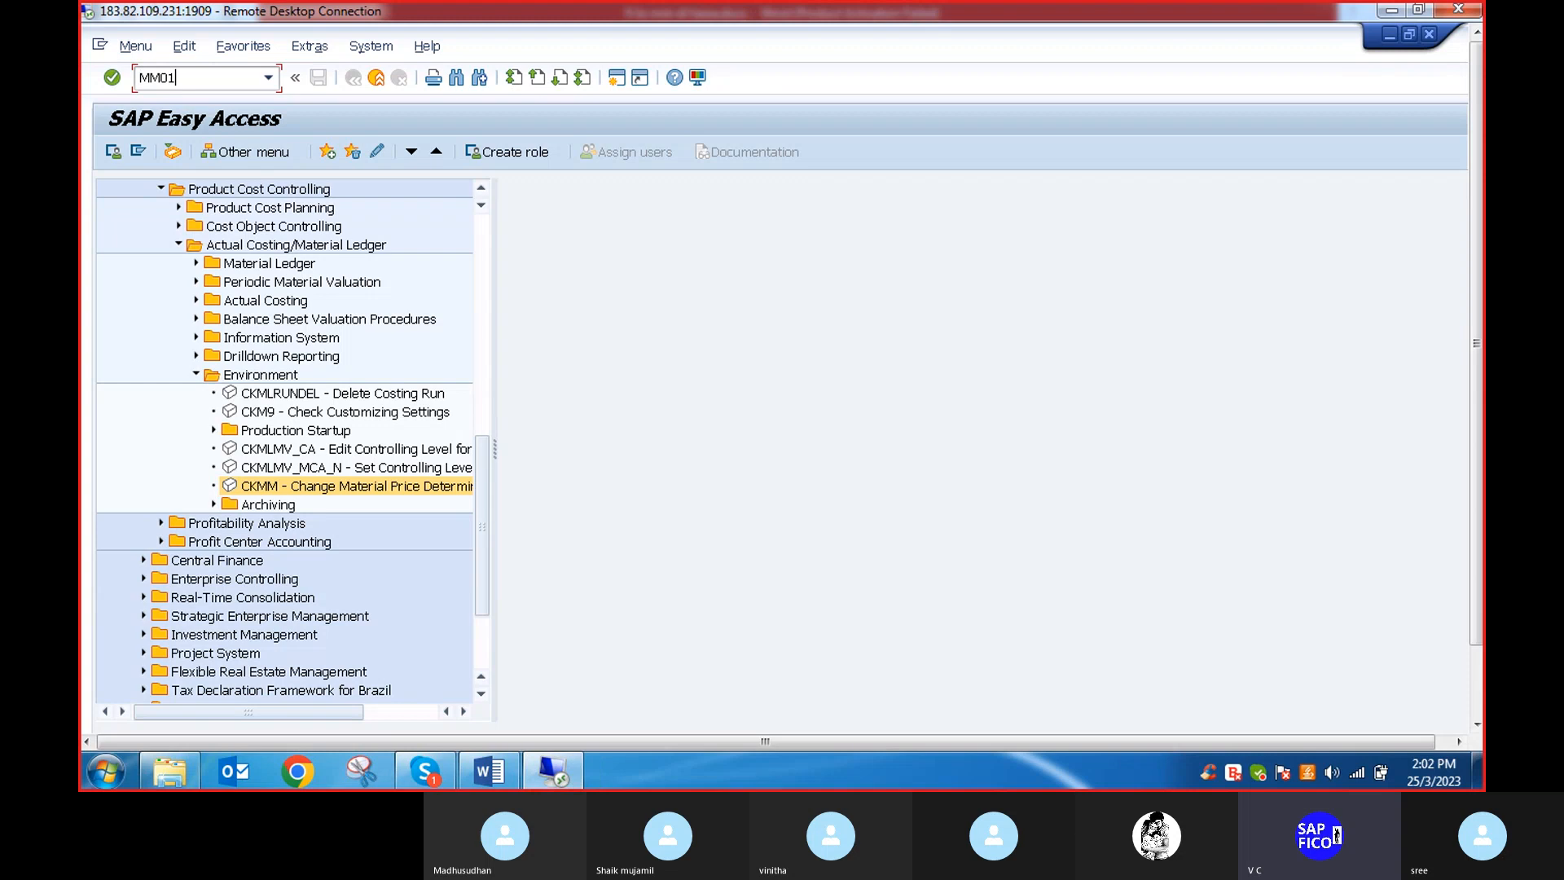
key("Return")
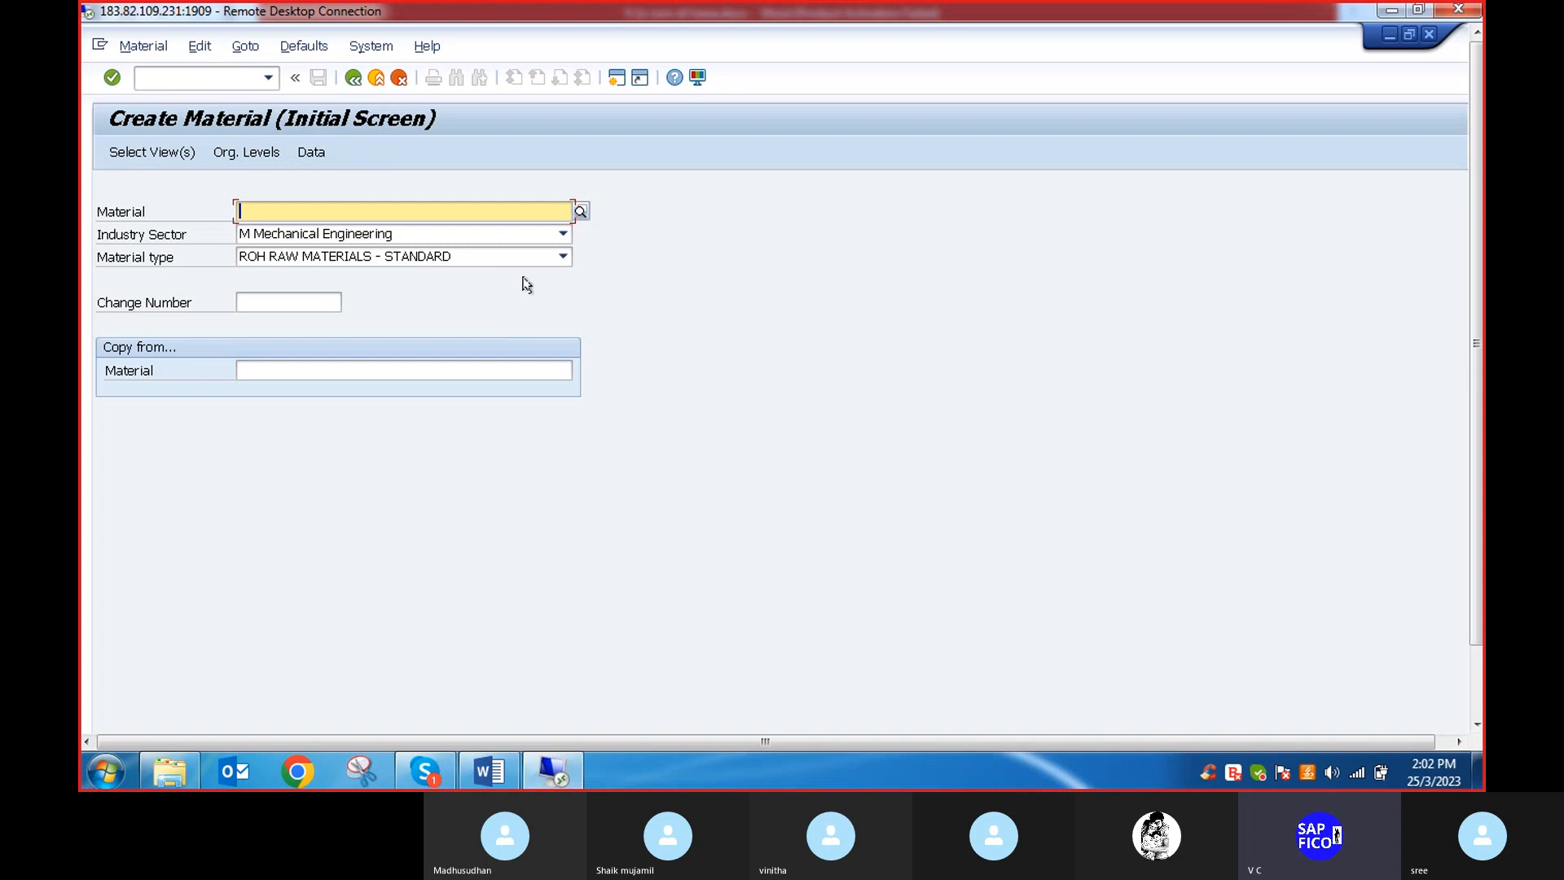
left_click(562, 234)
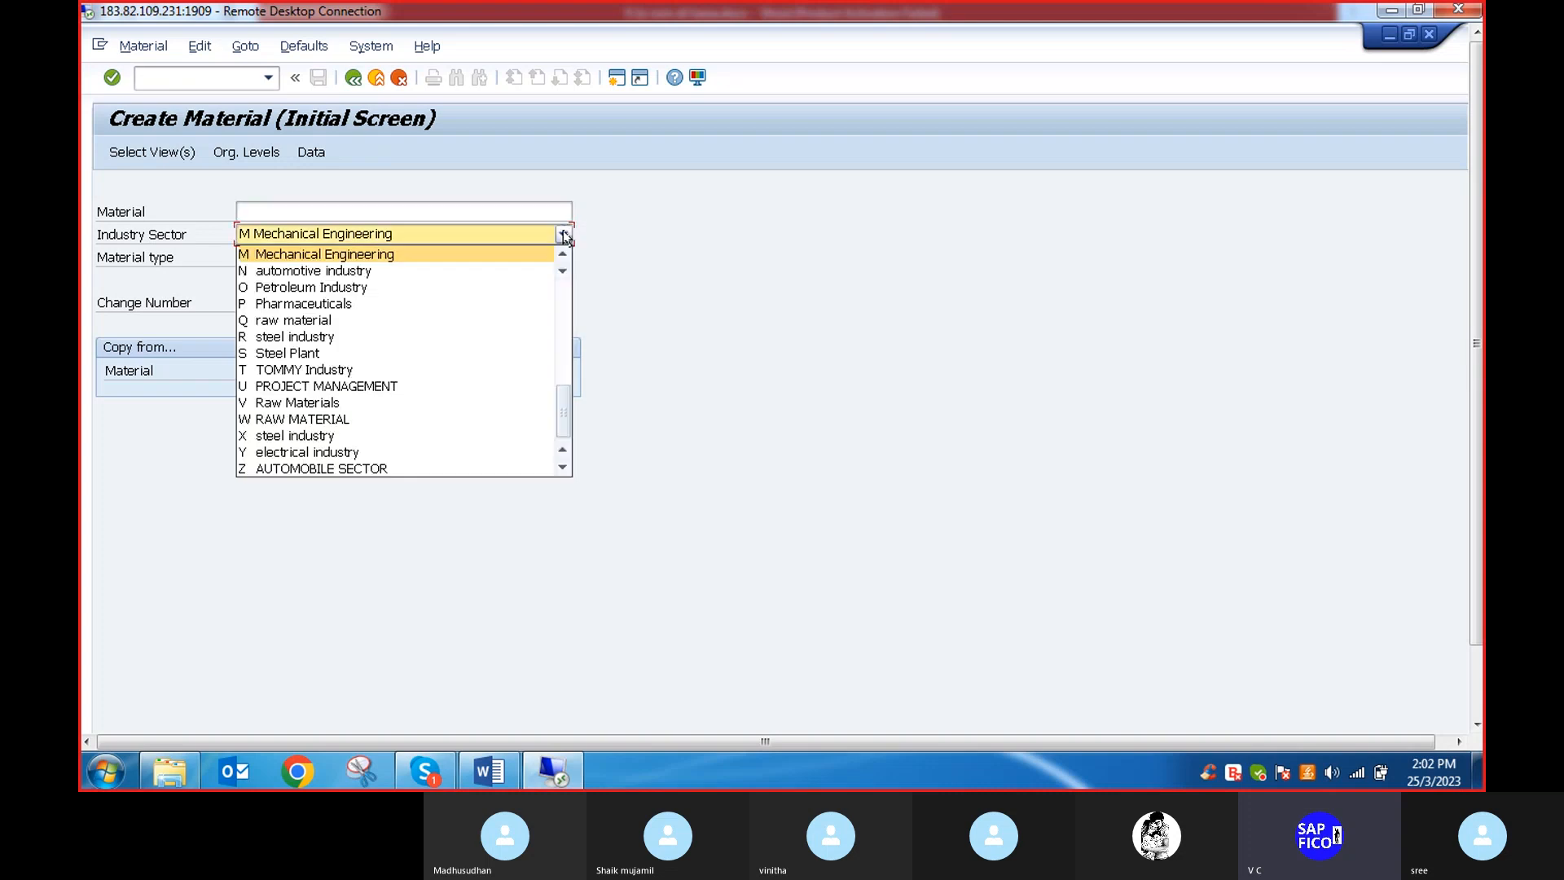
left_click(383, 254)
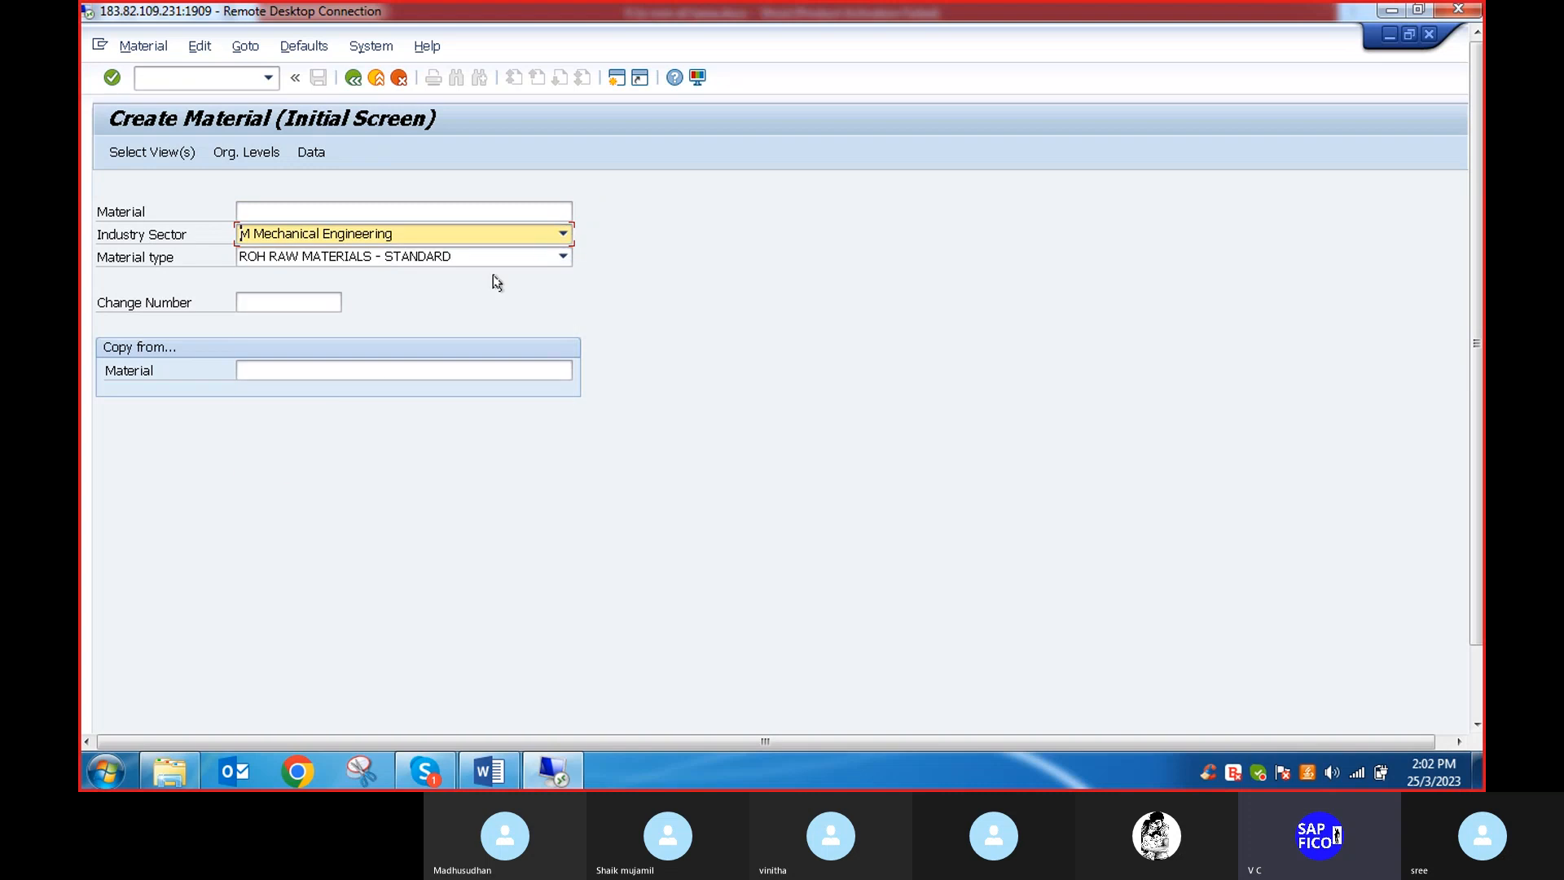
Set the material type of the new material to HAWA Trading Goods
left_click(563, 258)
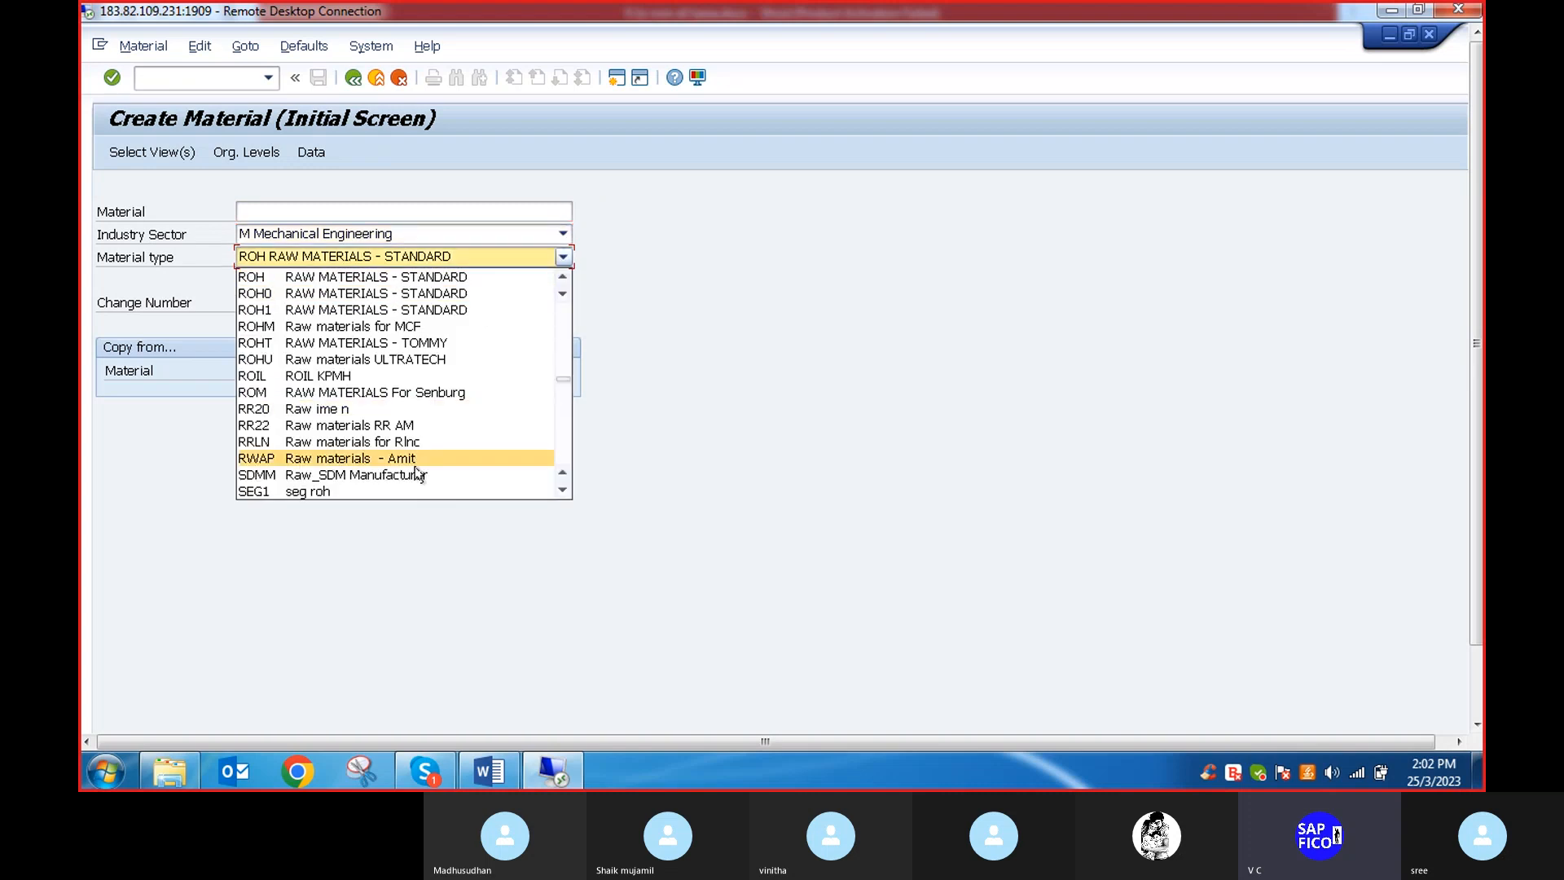
scroll(350, 383, "down", 7)
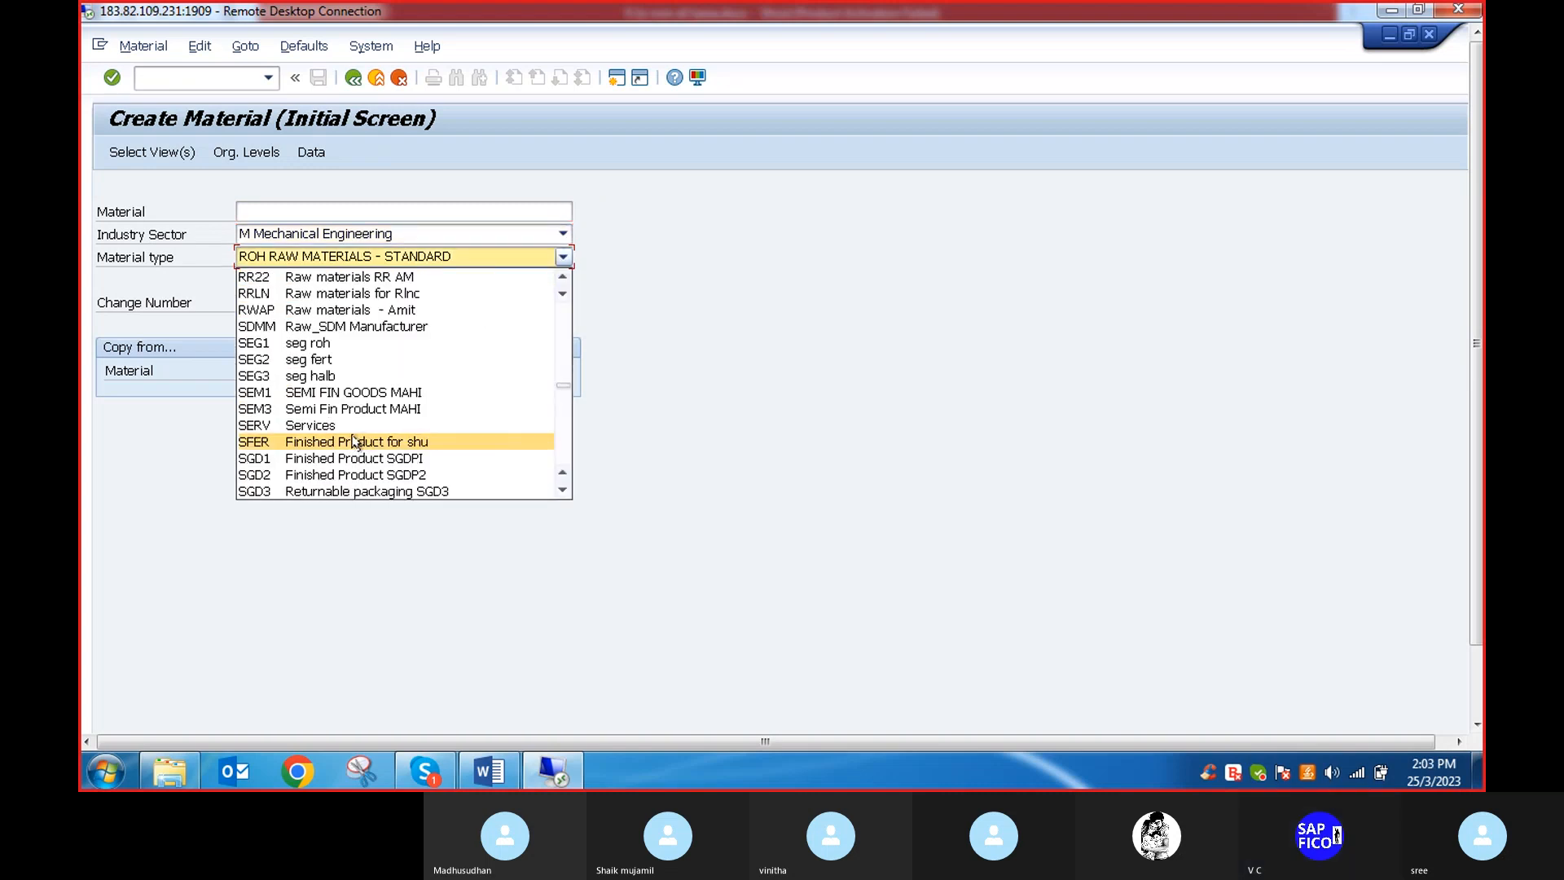
scroll(351, 399, "up", 5)
scroll(352, 397, "up", 15)
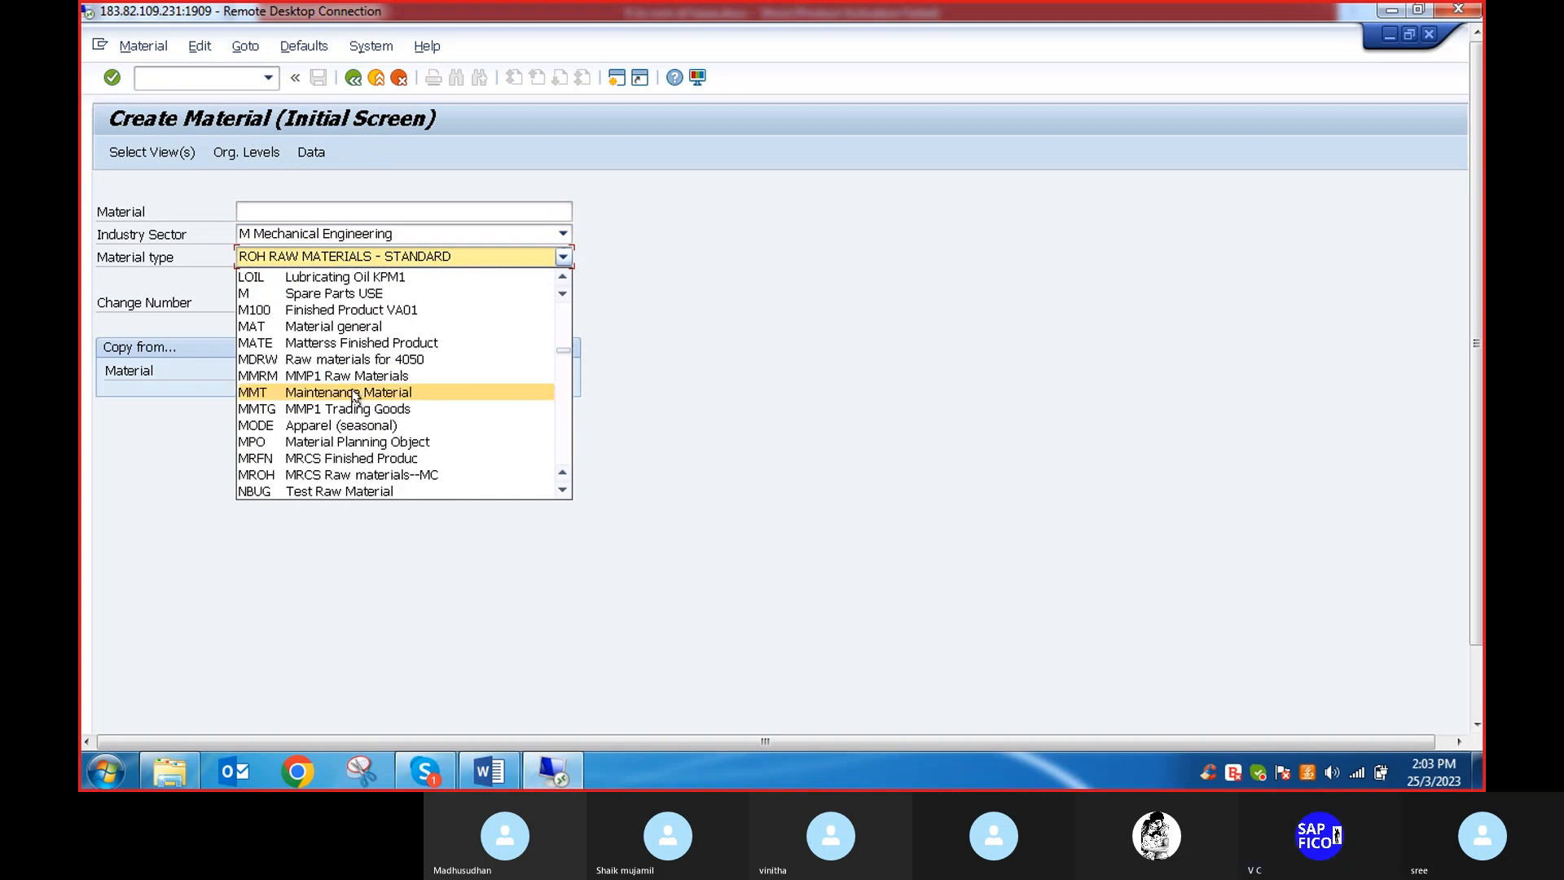
scroll(357, 393, "up", 10)
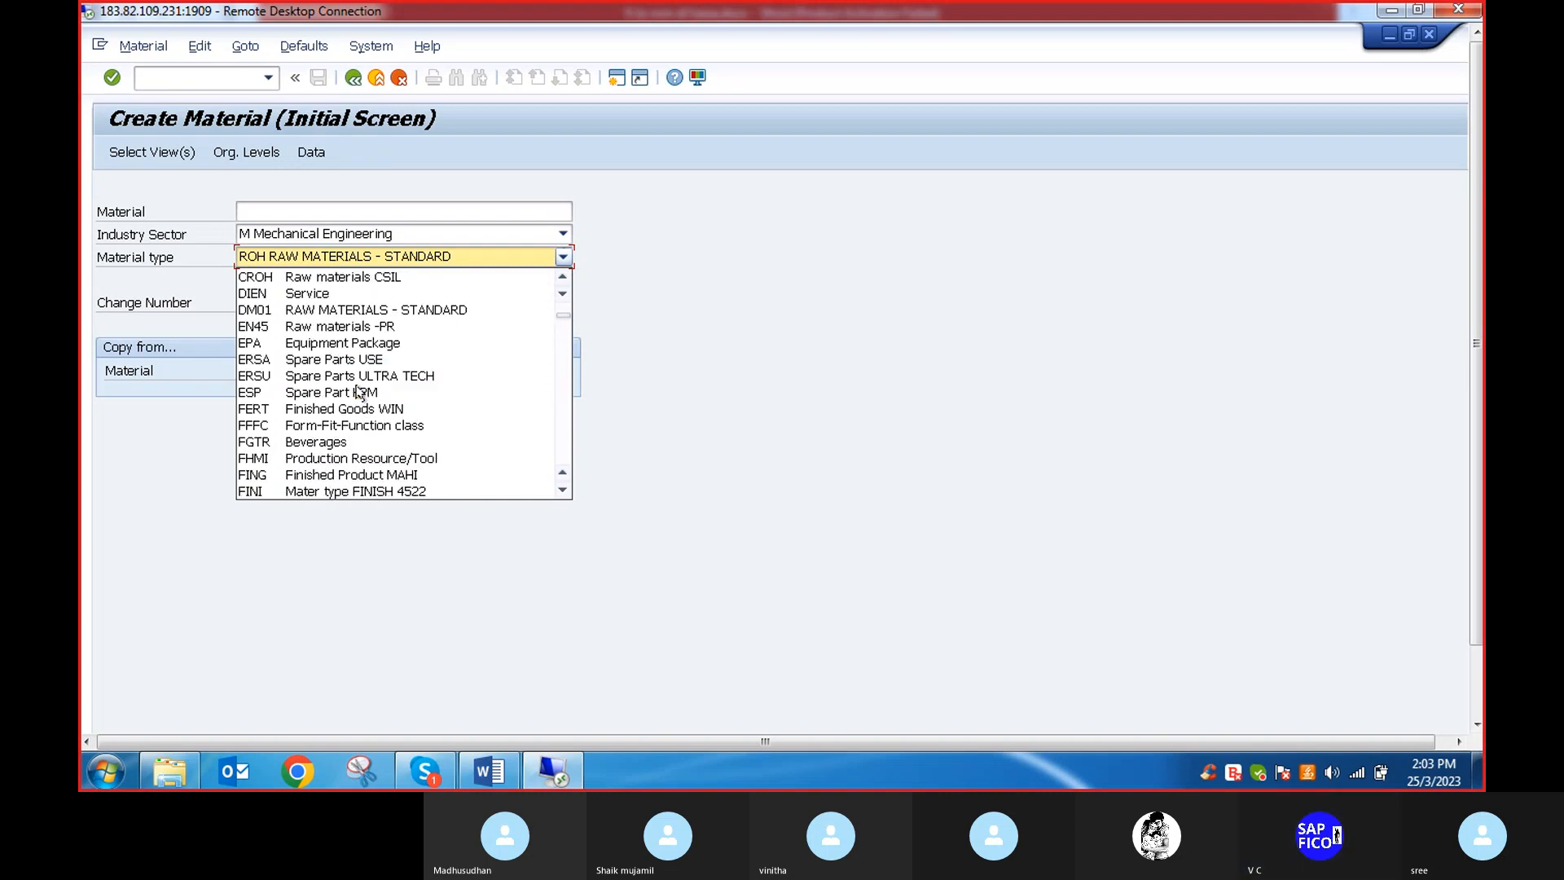
scroll(357, 393, "down", 3)
scroll(357, 392, "down", 4)
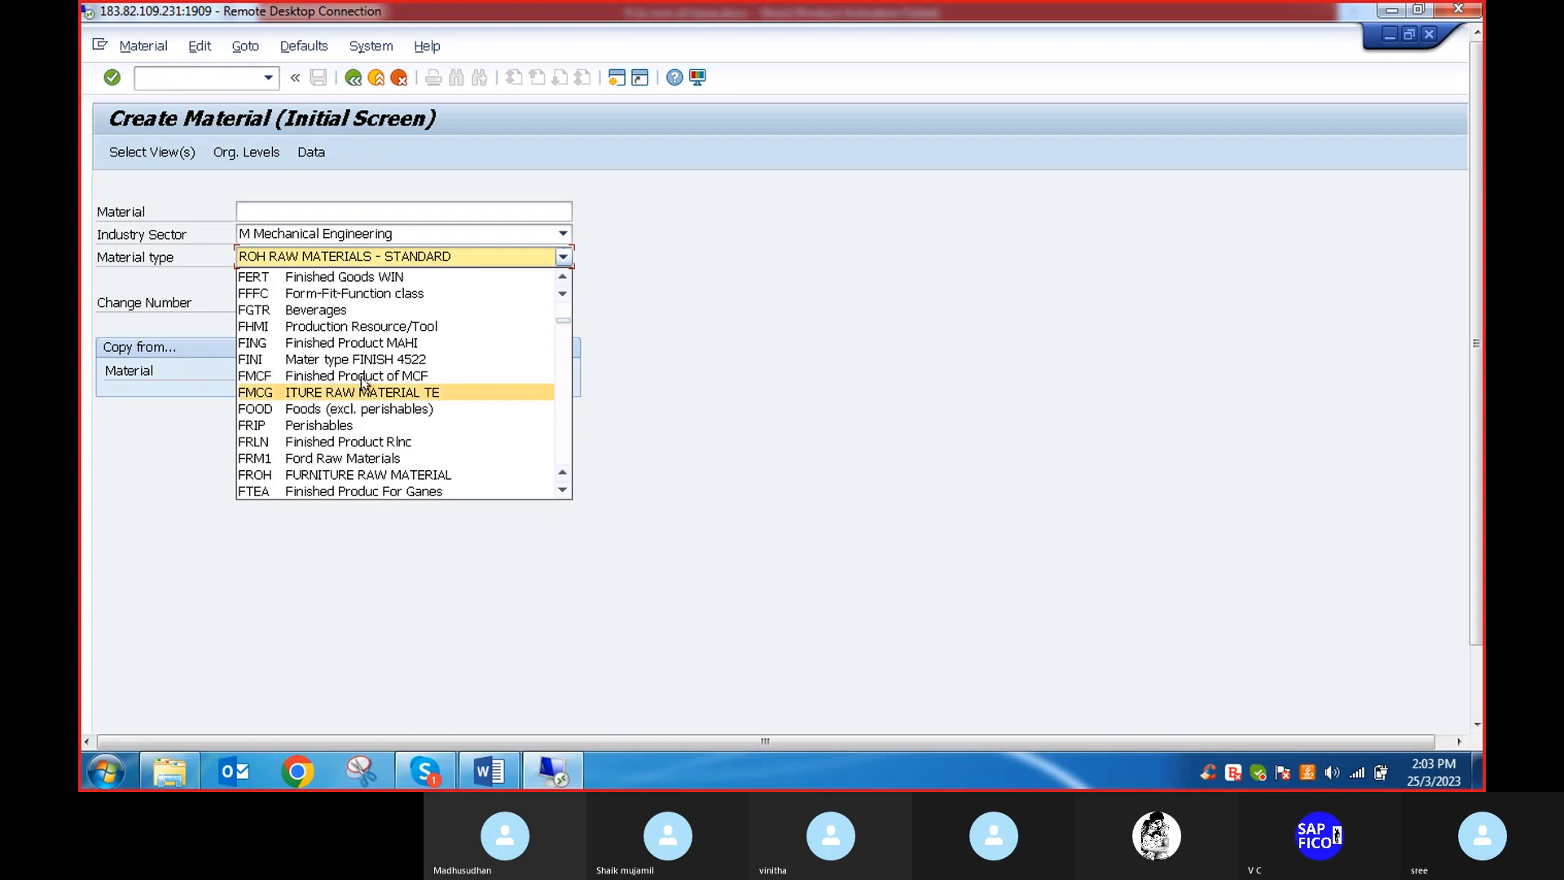
scroll(363, 397, "down", 3)
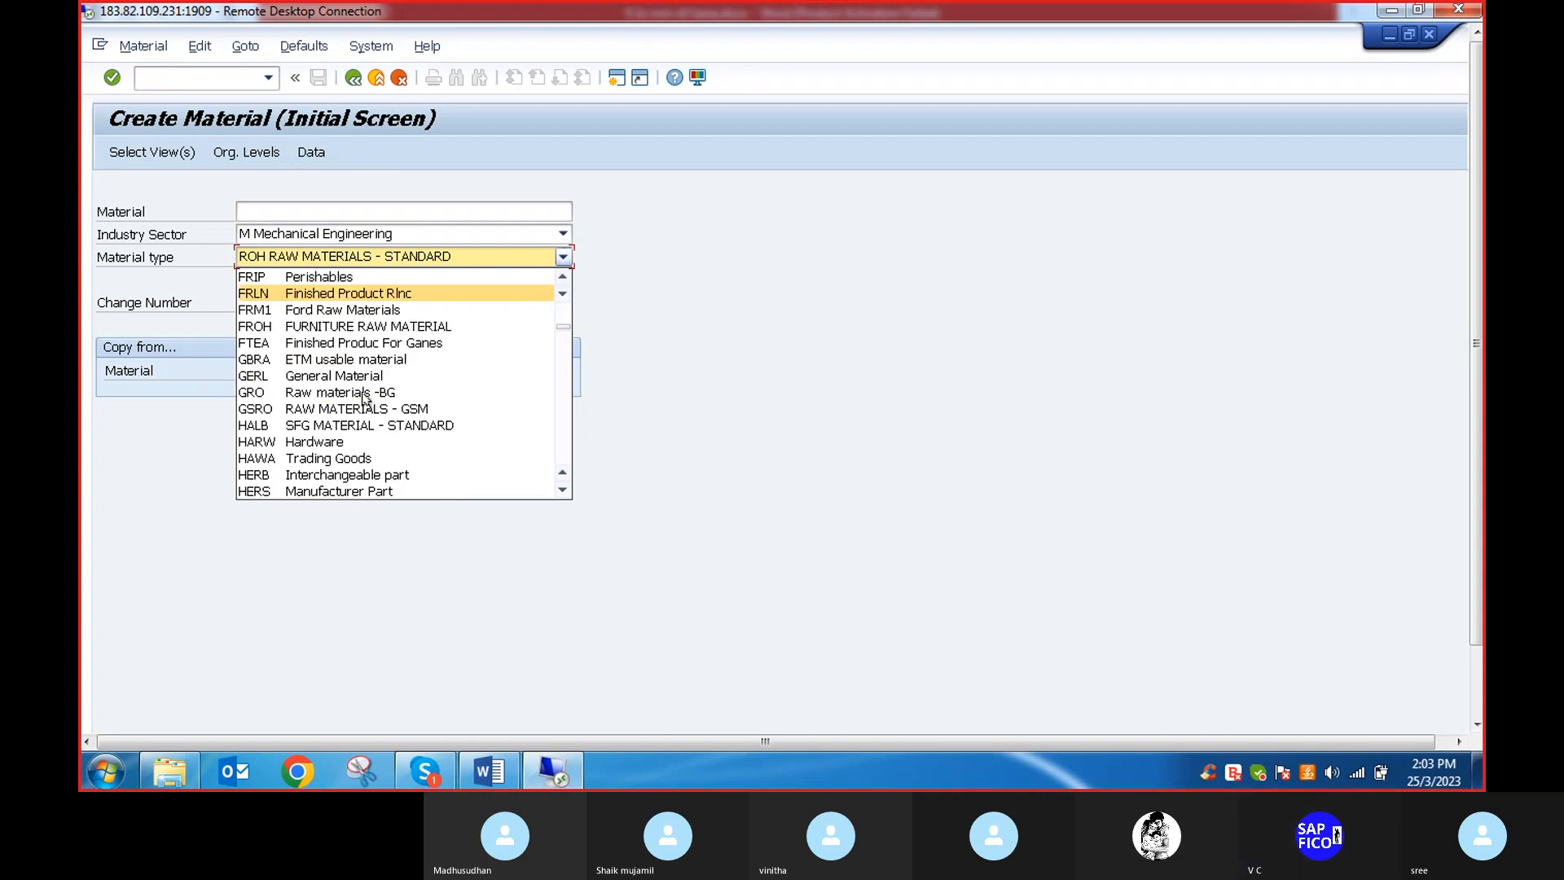
left_click(315, 458)
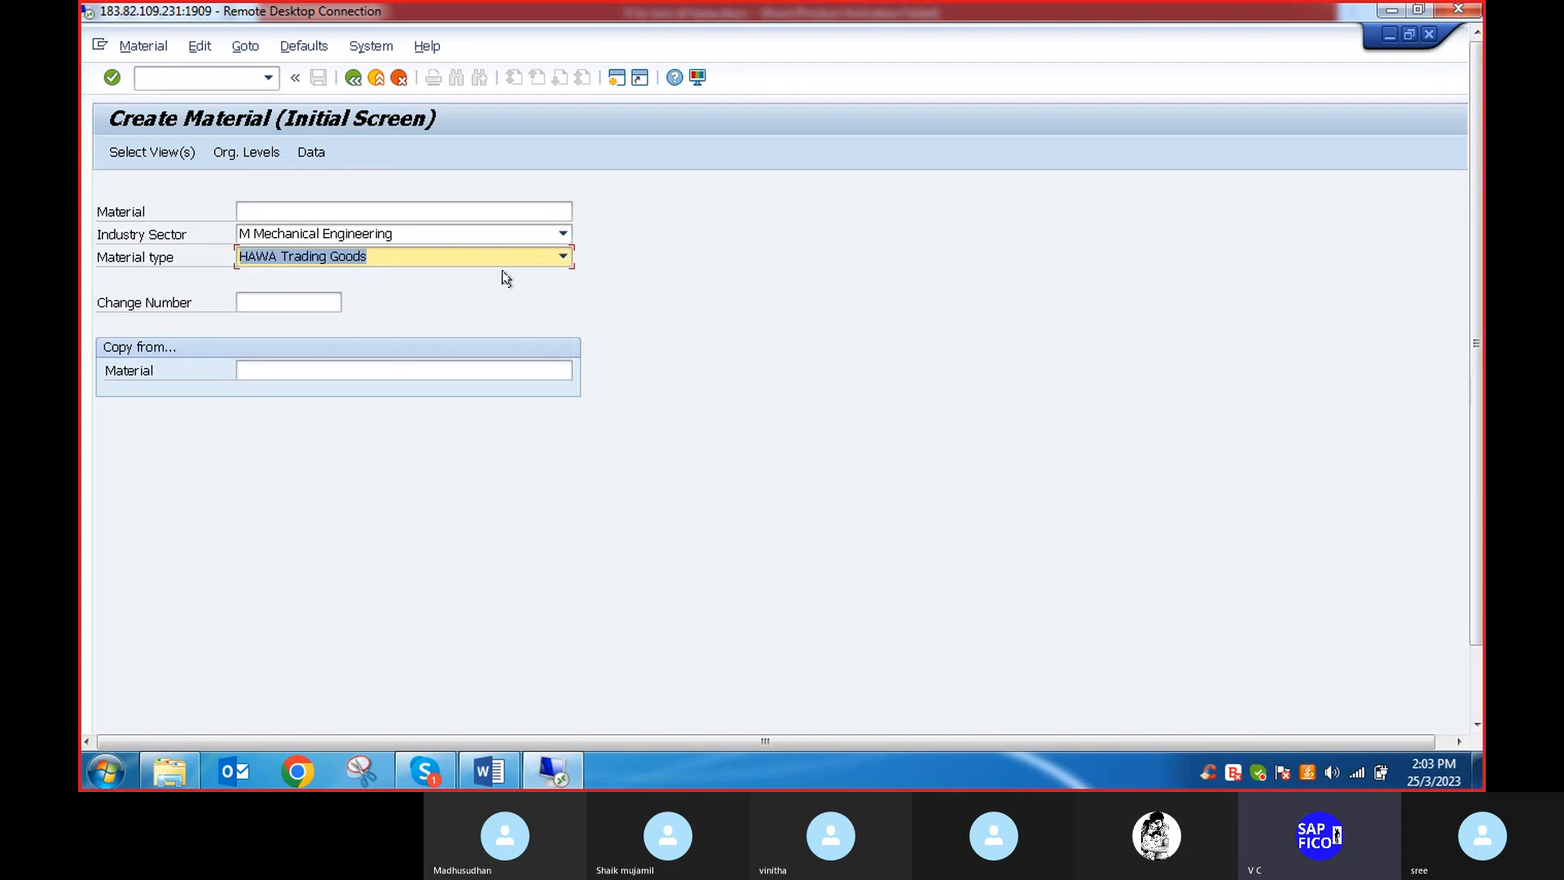
Proceed to the view selection for the trading goods material, check the preselected views and accept them
key("Return")
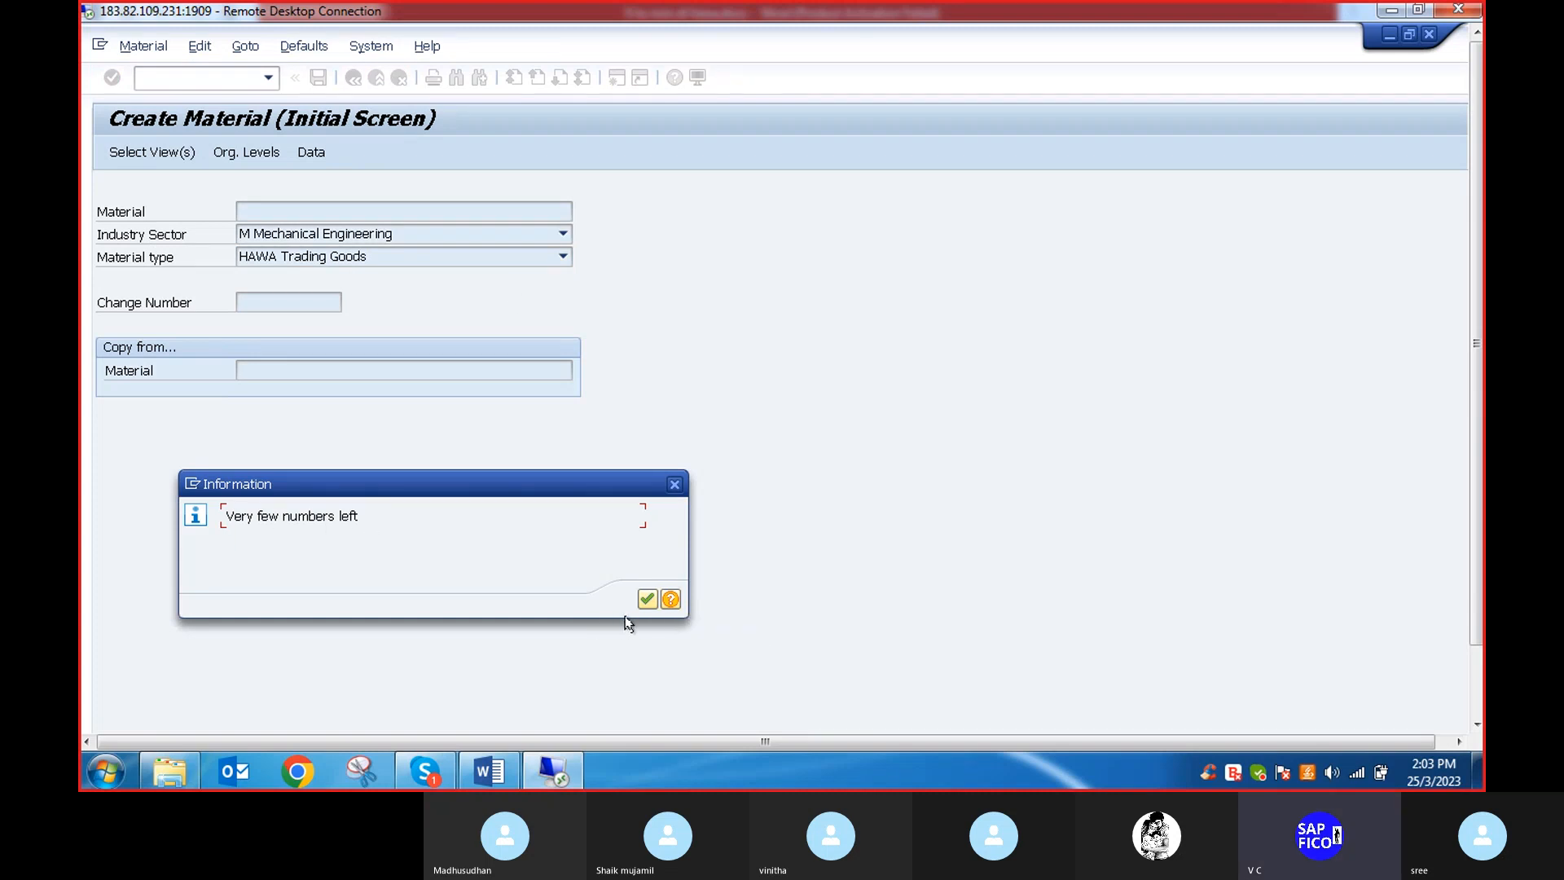
left_click(647, 600)
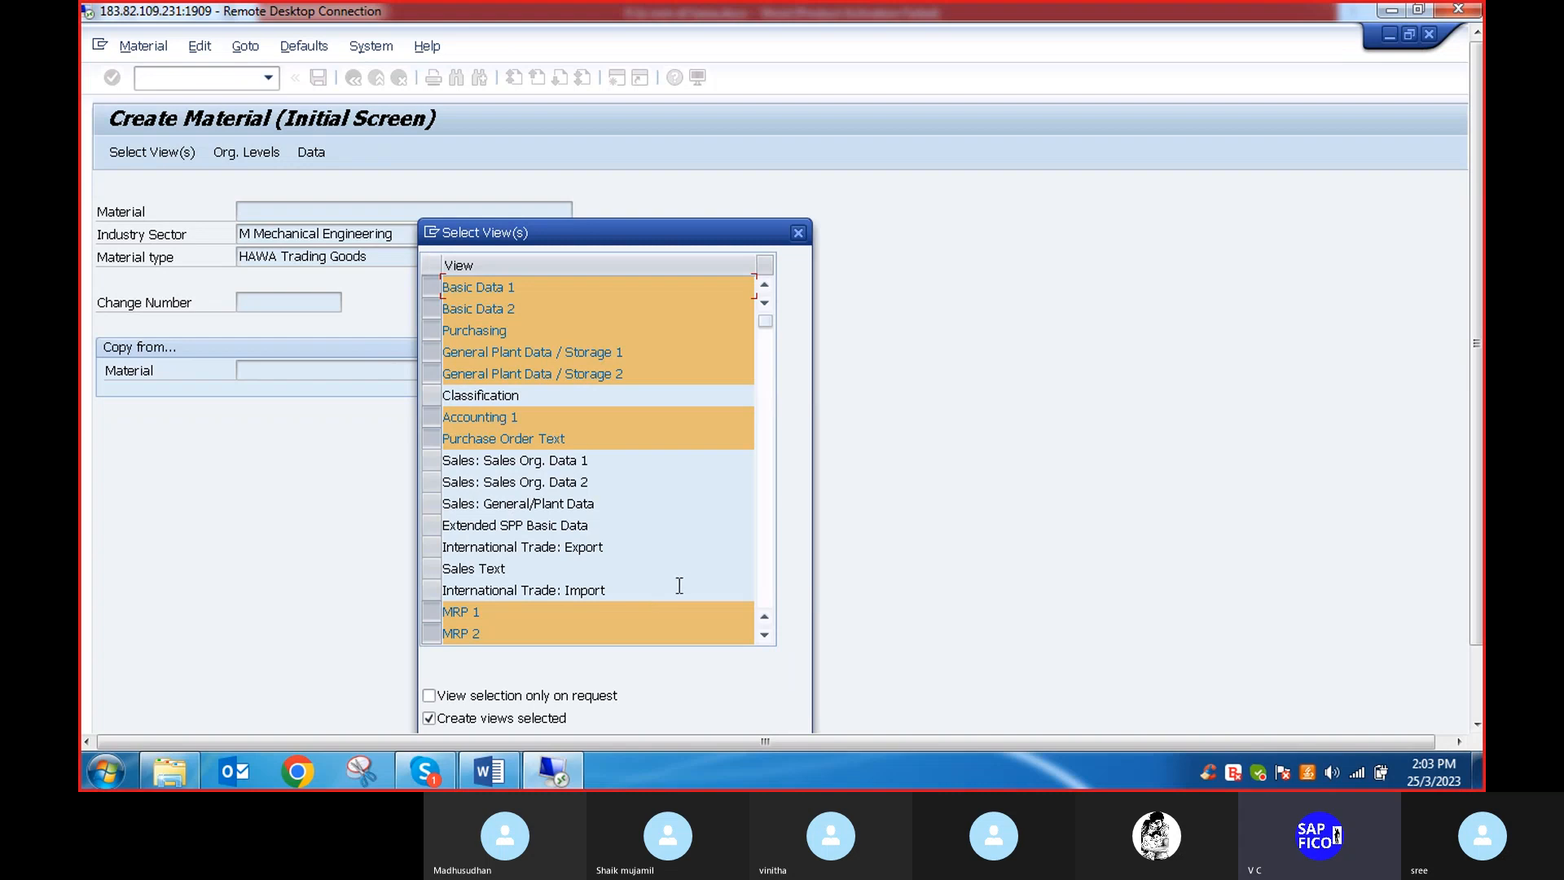
scroll(723, 528, "down", 3)
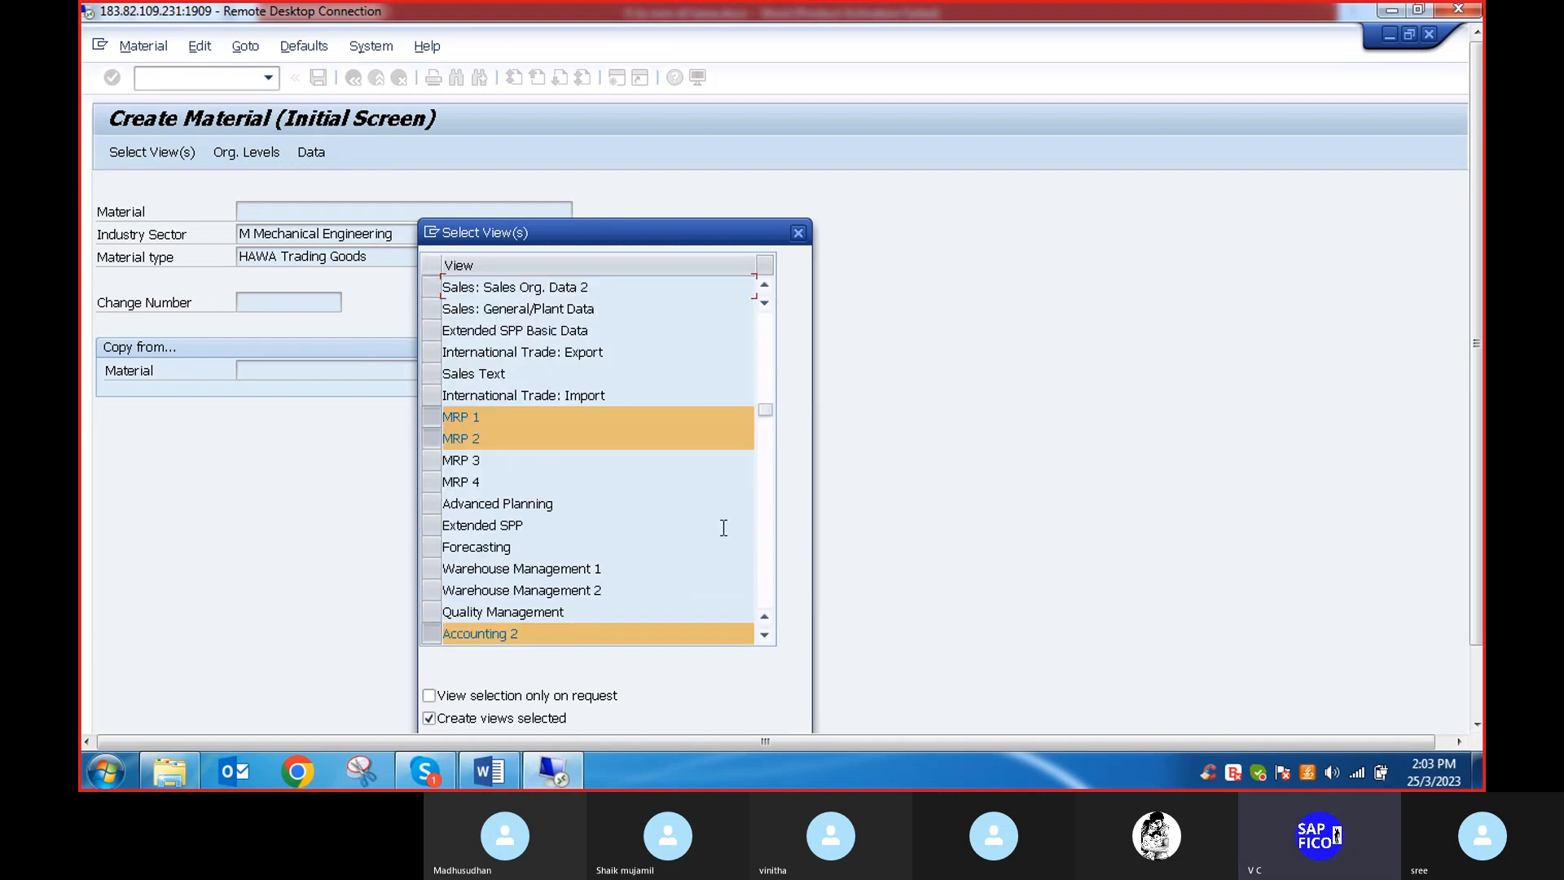
scroll(713, 528, "down", 2)
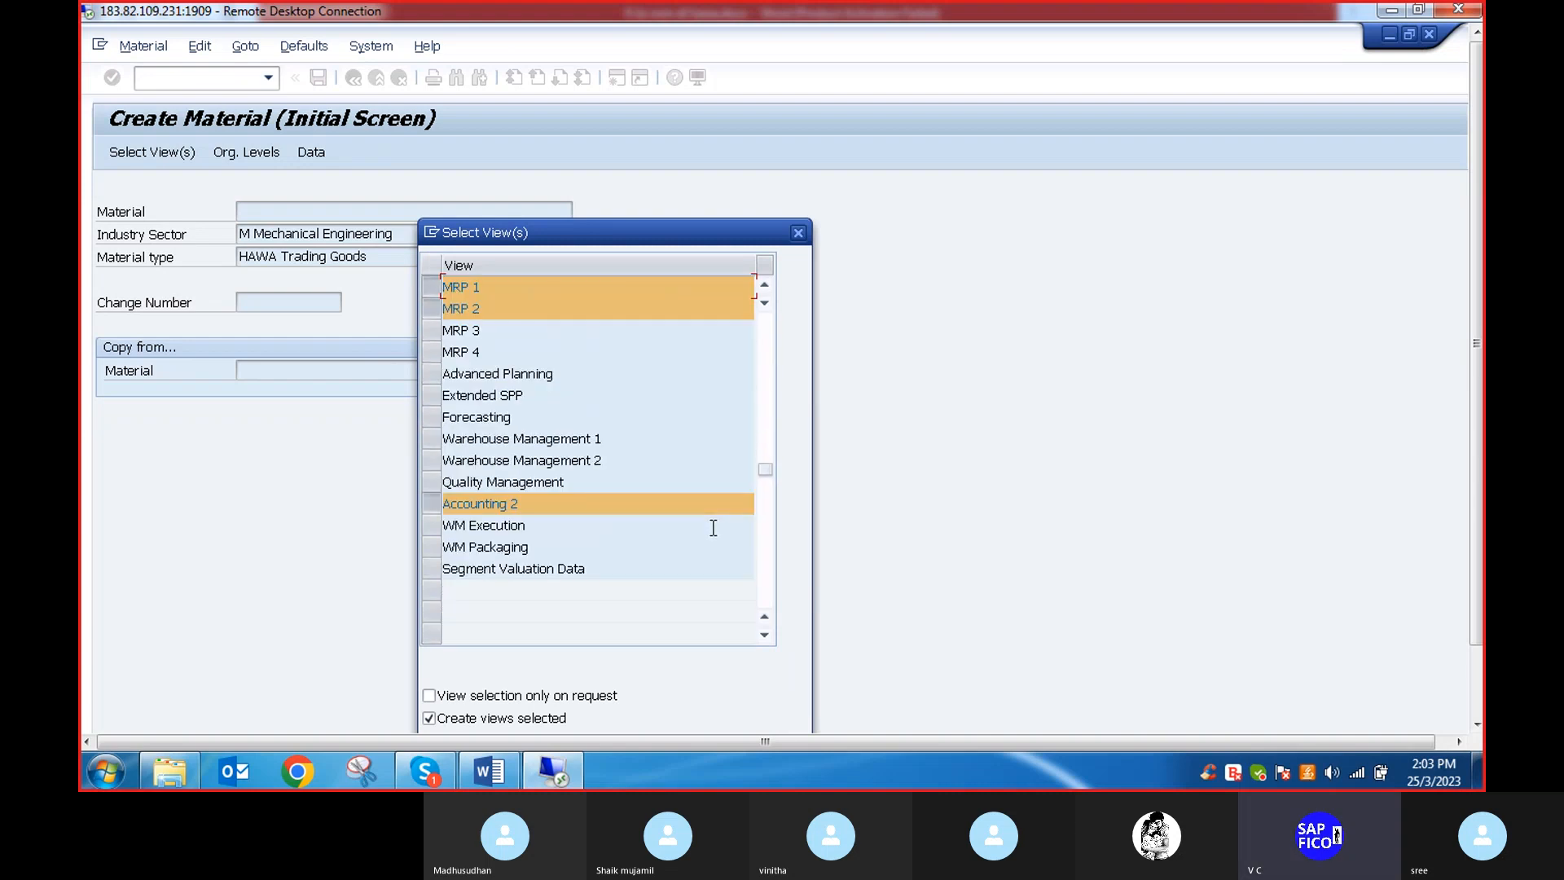
scroll(713, 528, "down", 2)
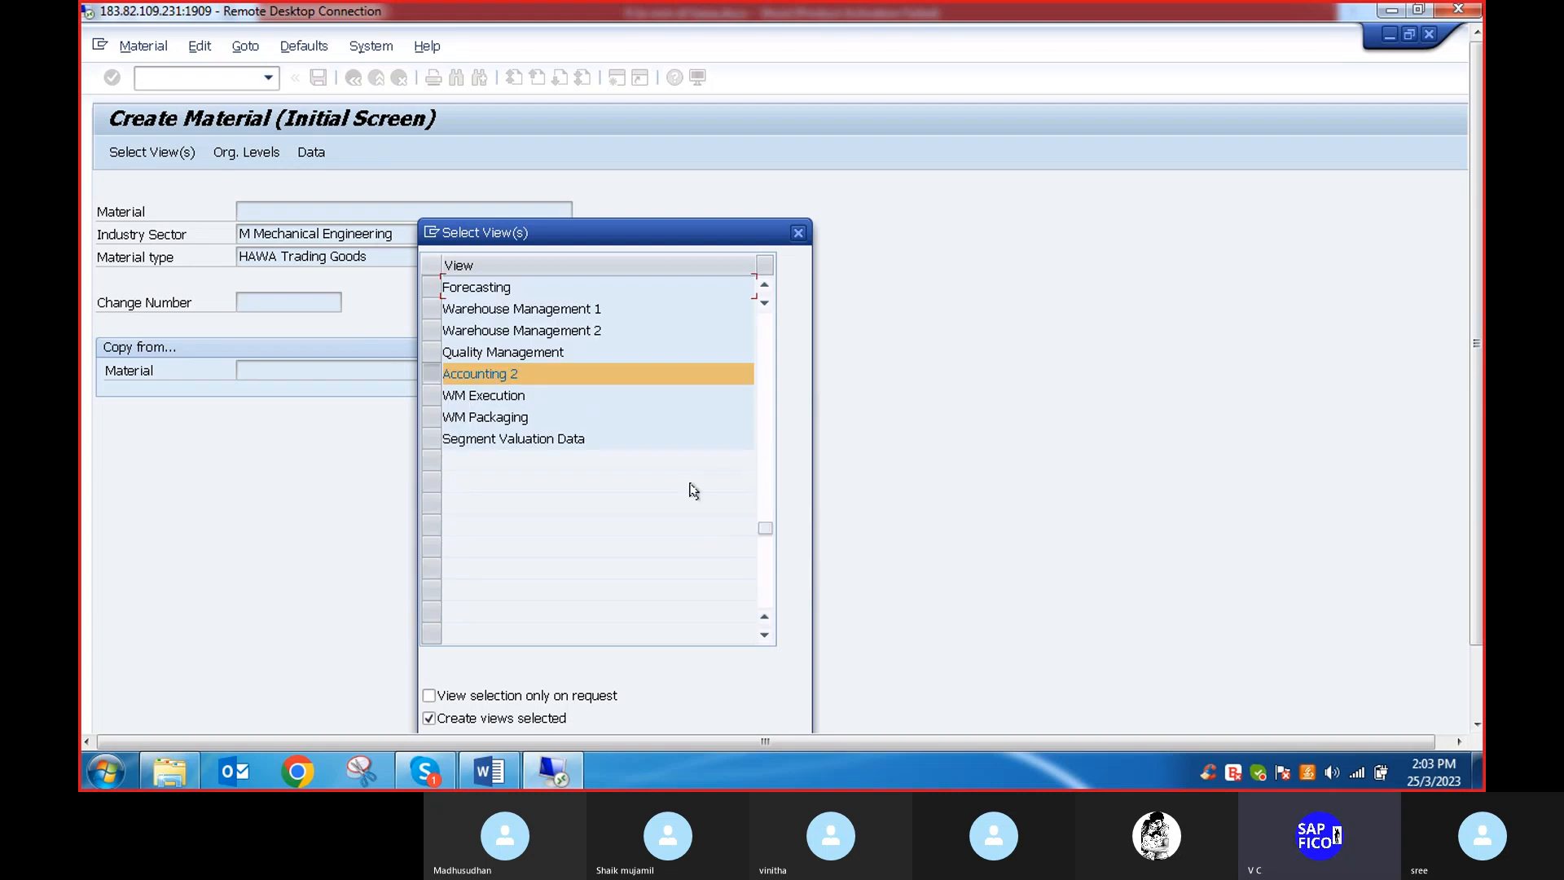
scroll(692, 489, "down", 3)
left_click_drag(1477, 389, 1479, 468)
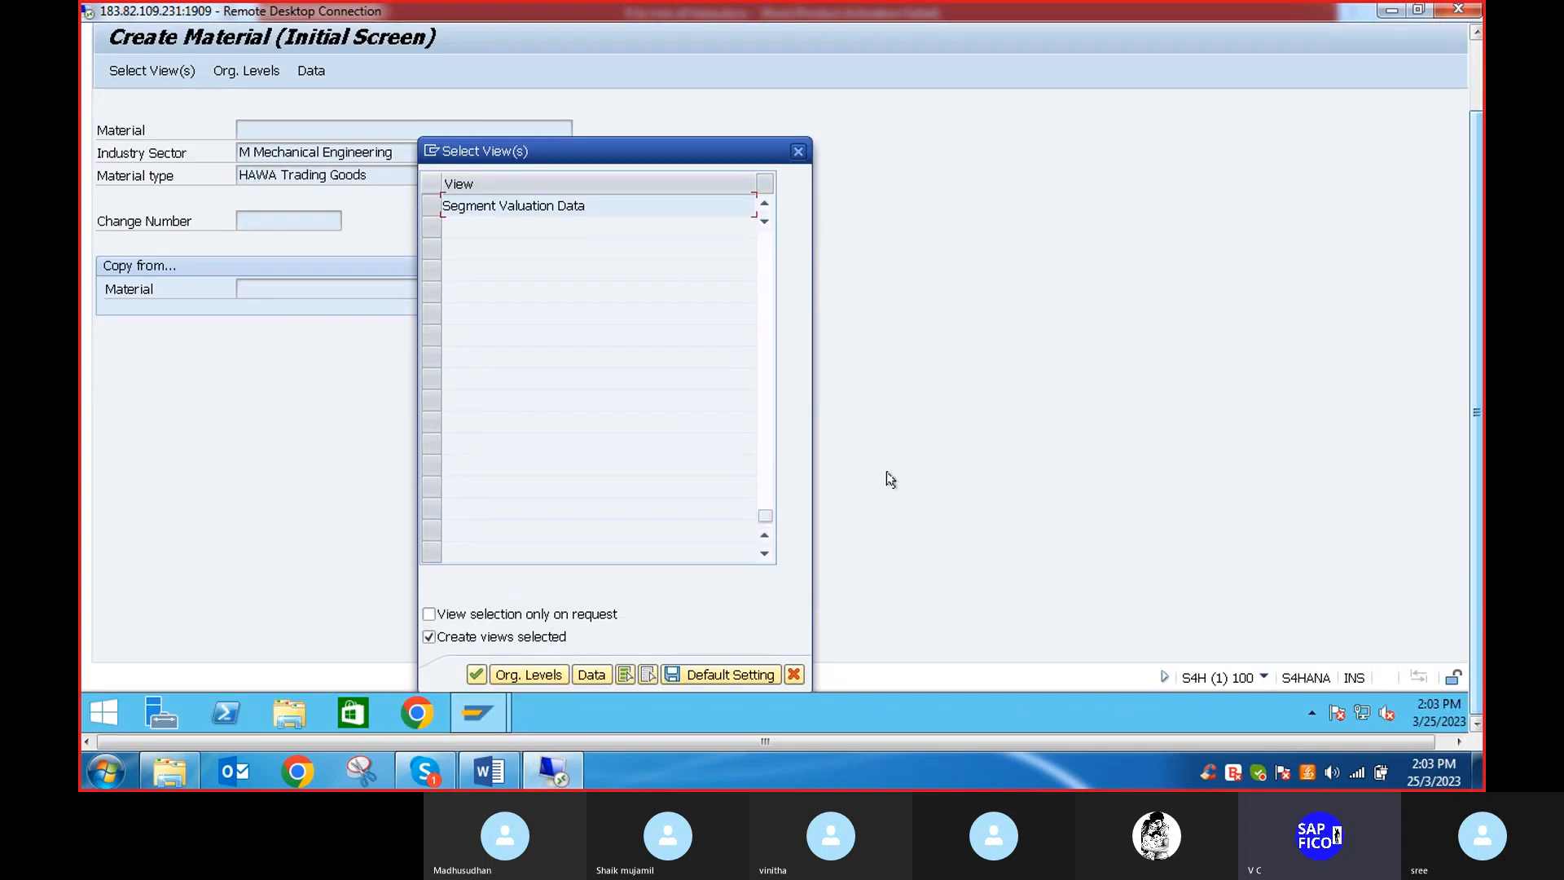
left_click(478, 674)
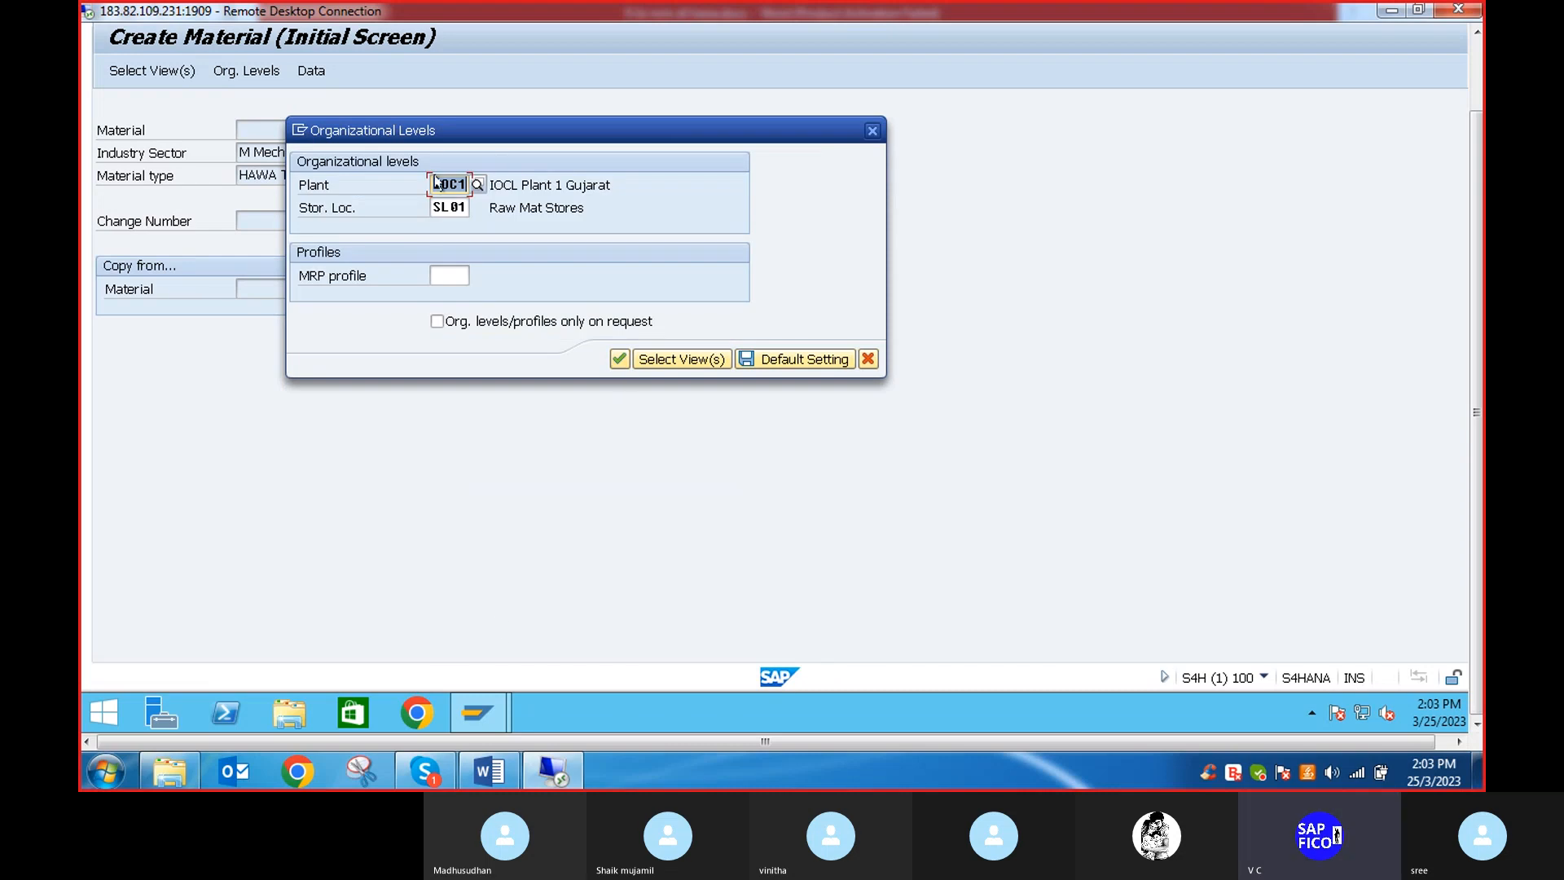
Replace the proposed plant in the organizational levels with DEP1
left_click(466, 181)
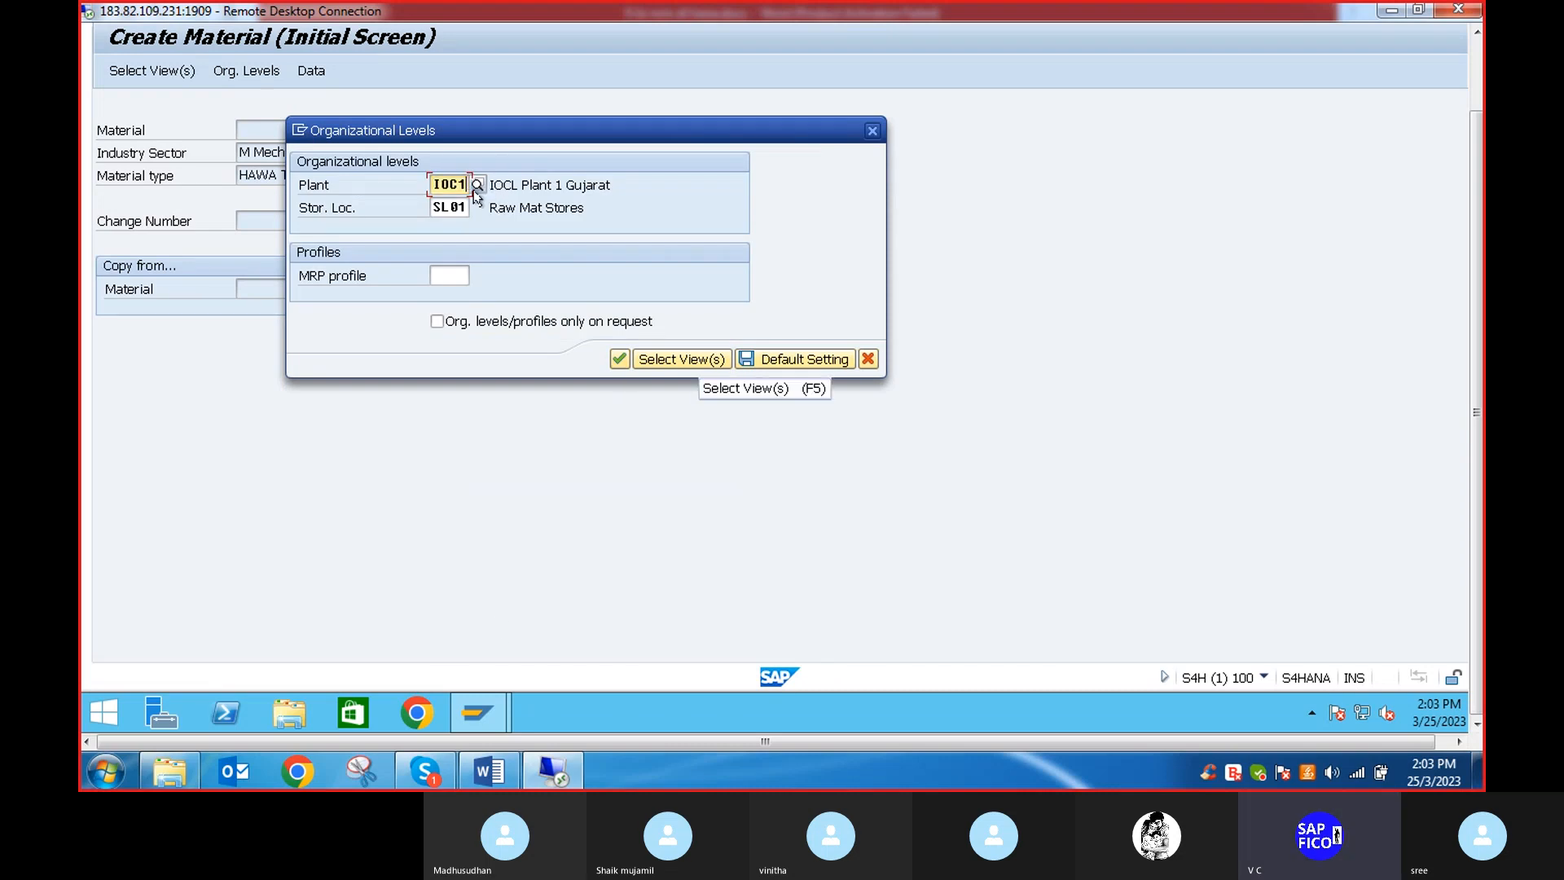
key("BackSpace")
key("BackSpace")
key("BackSpace")
key("BackSpace")
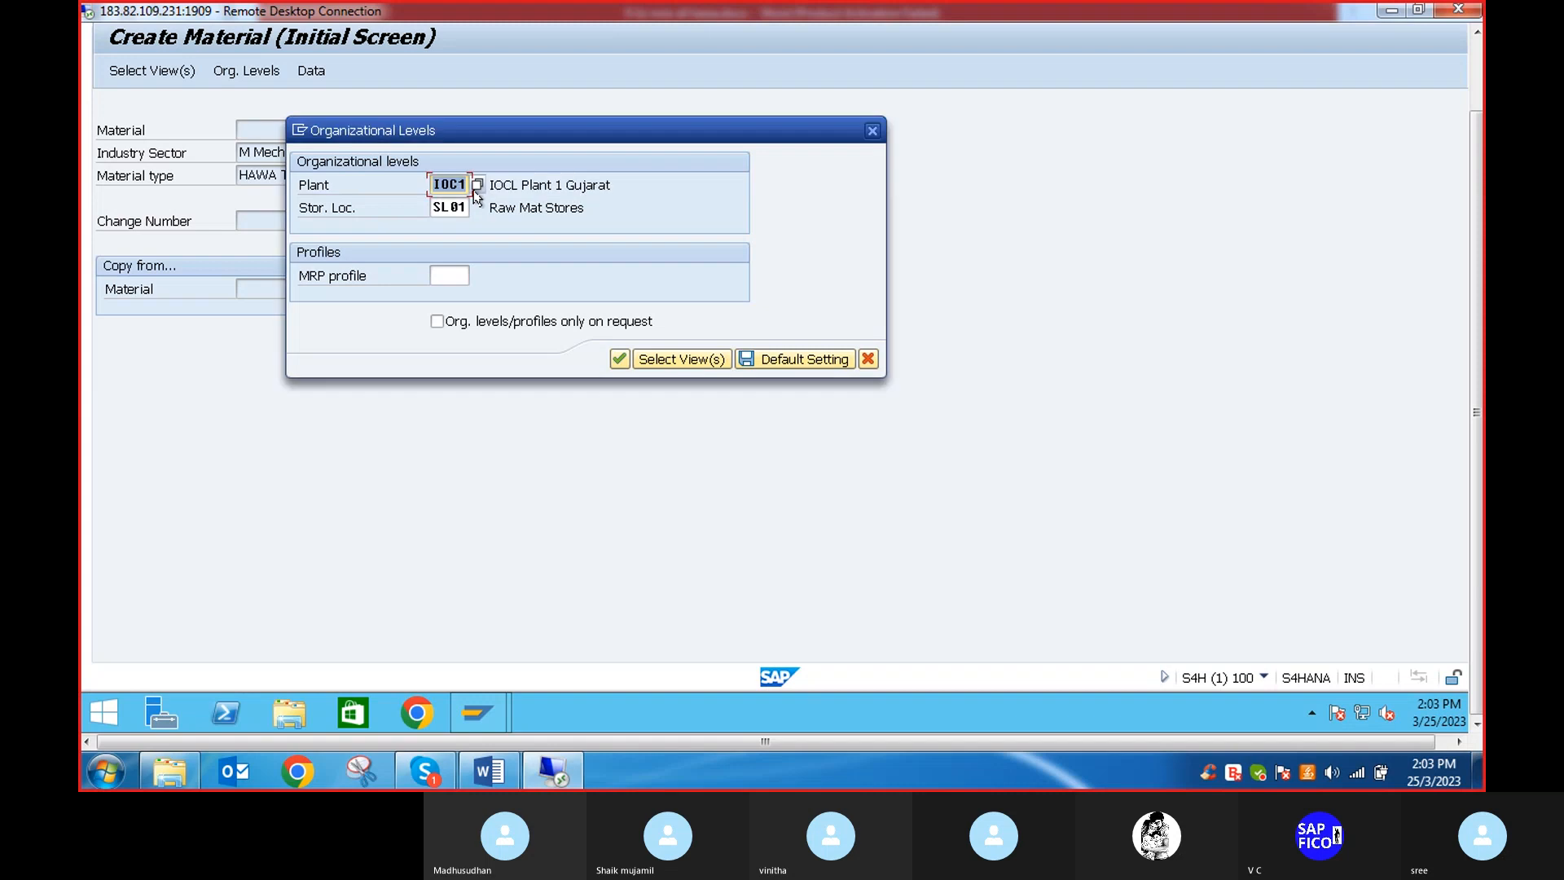
type("DEP1")
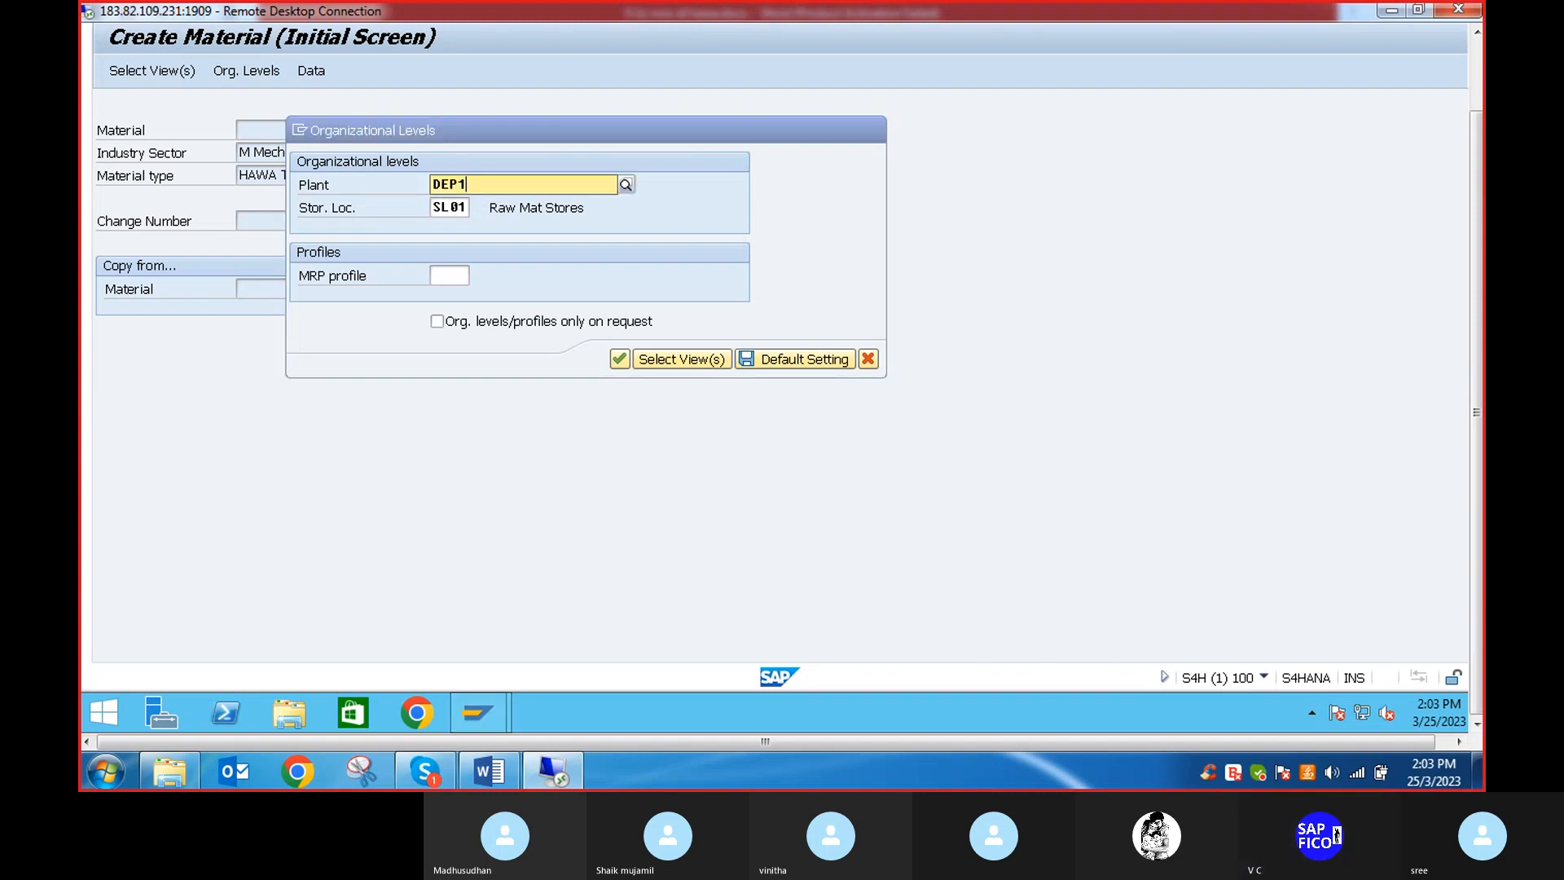
Set the storage location to DSL1 and try to confirm the organizational levels
left_click(452, 227)
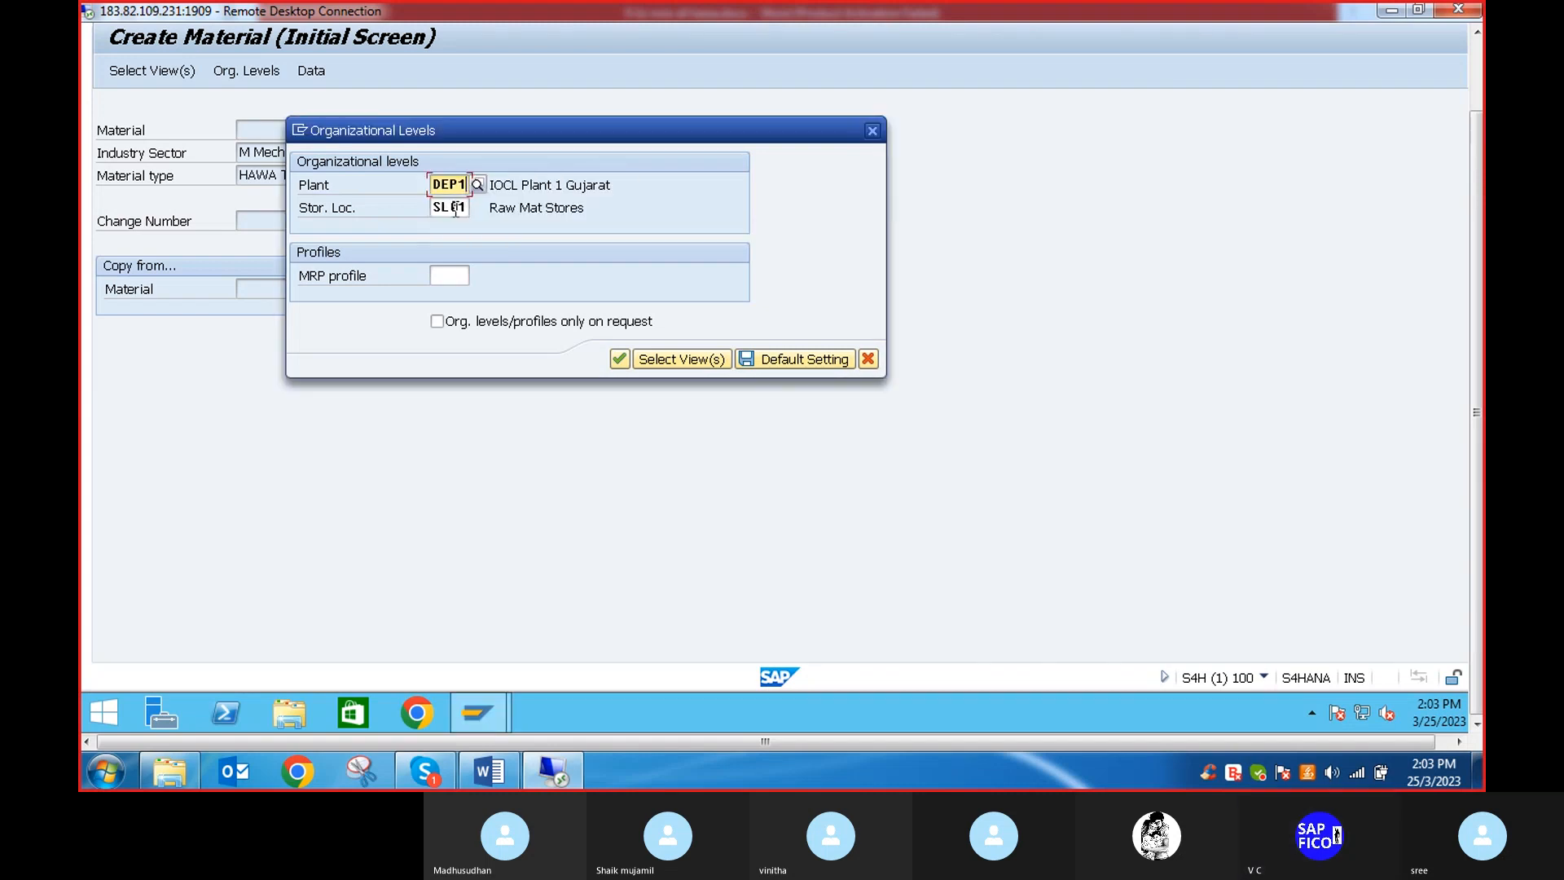
left_click(455, 209)
key("Delete")
key("Delete")
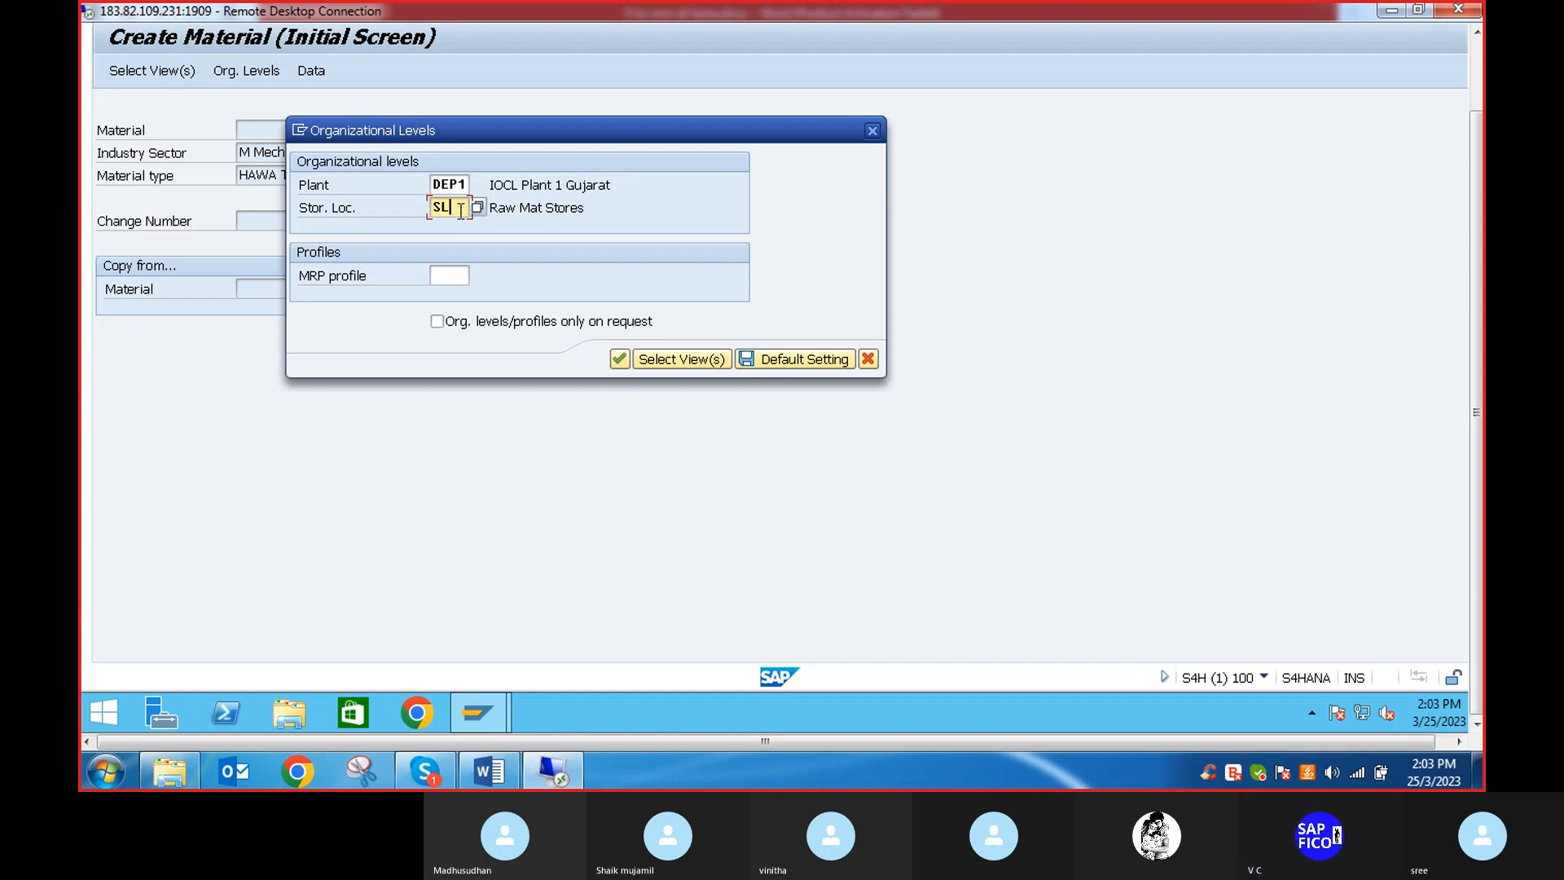
key("BackSpace")
key("BackSpace")
type("D")
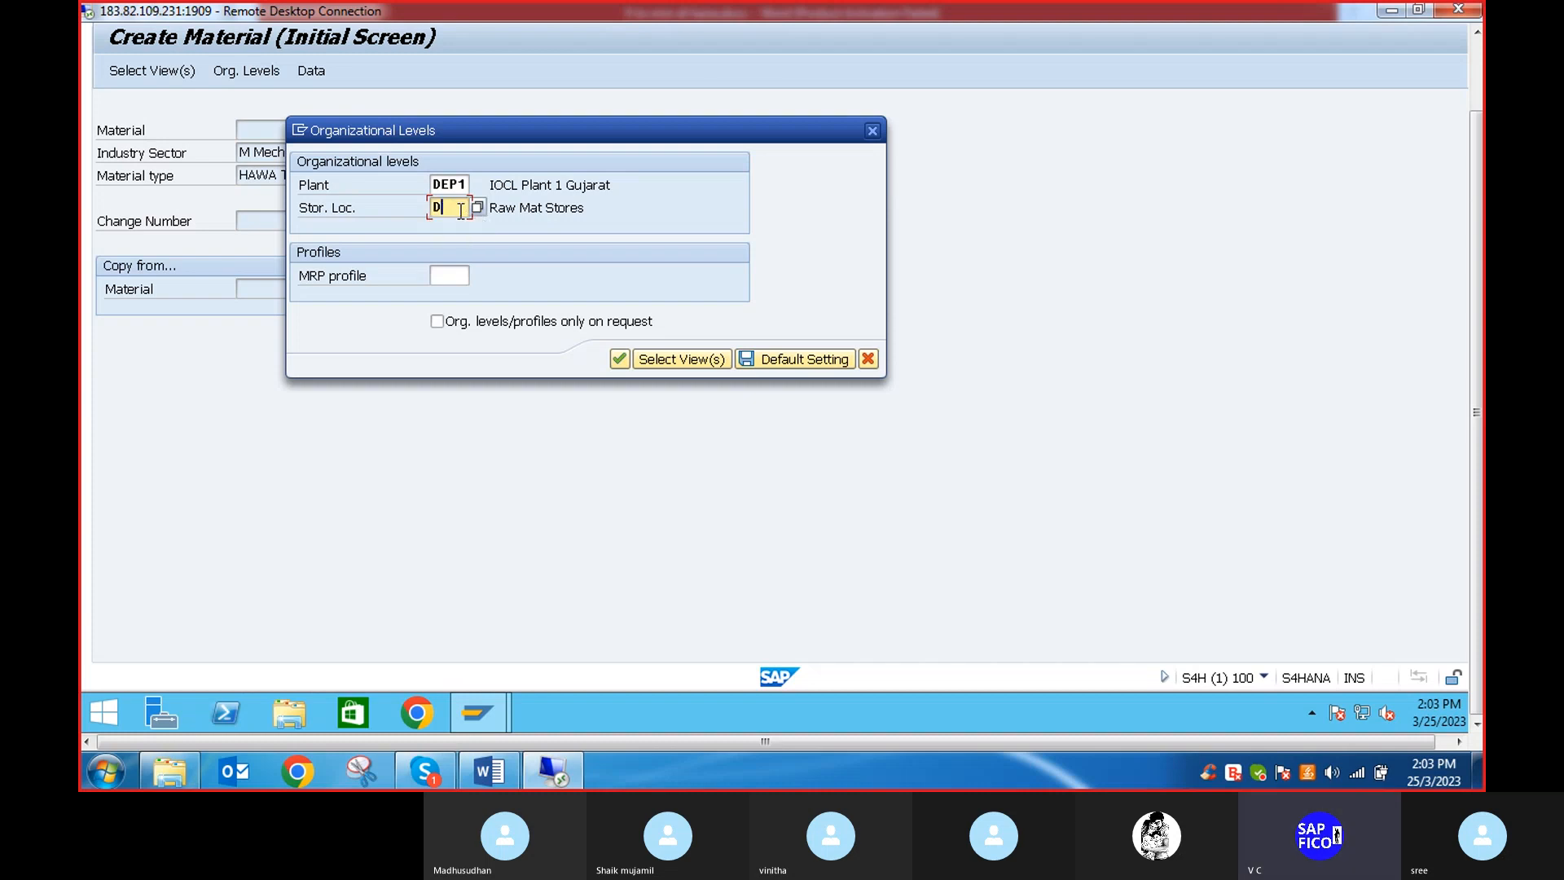
type("SL1")
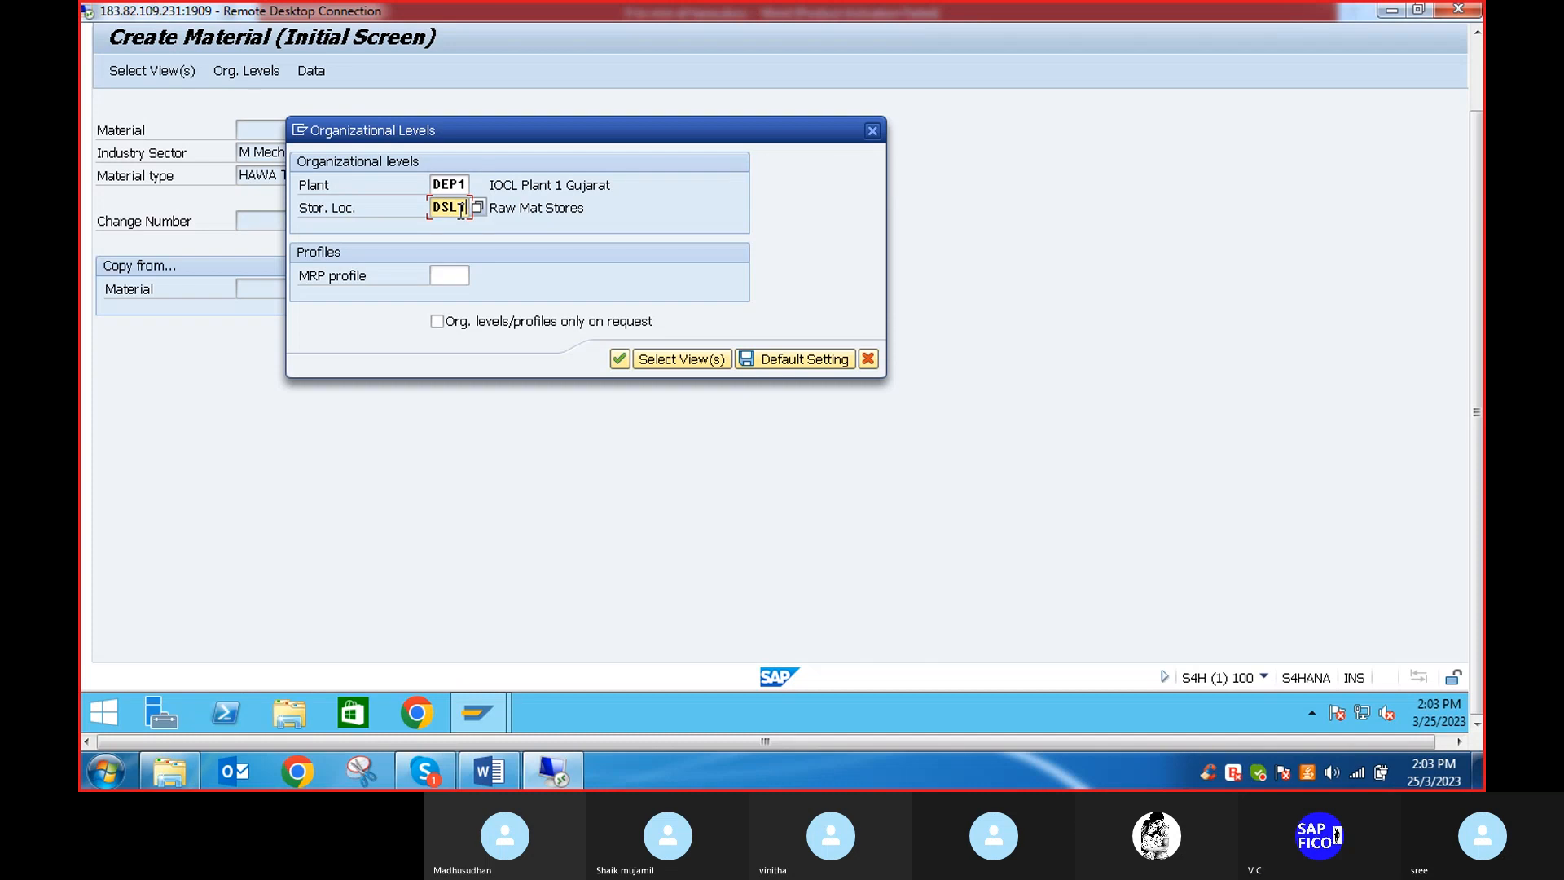
left_click(620, 359)
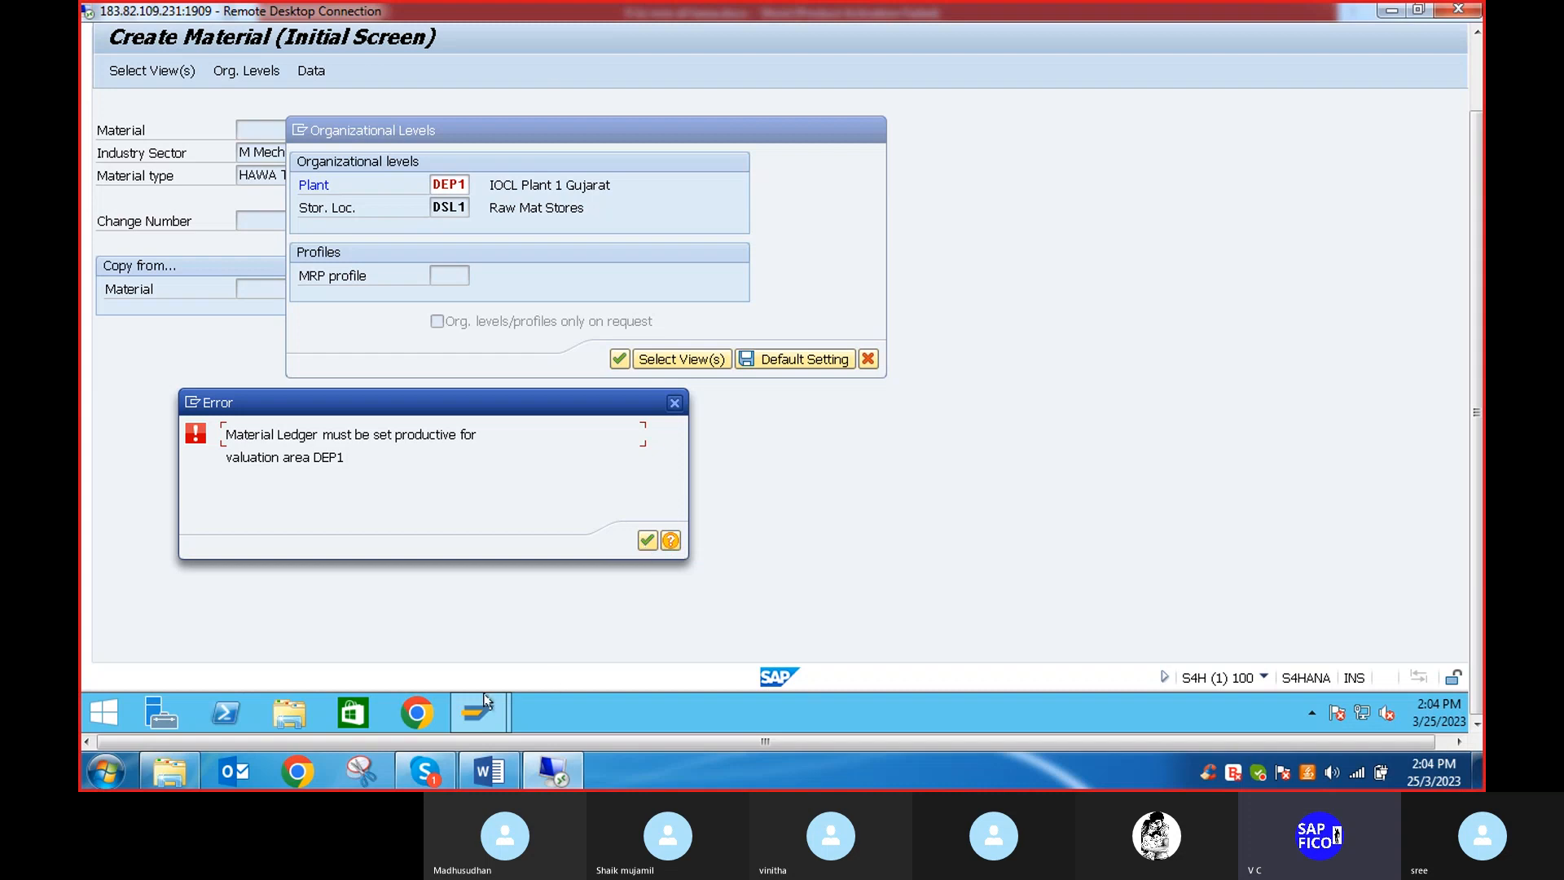
Dismiss the error, cancel the organizational levels and leave material creation with /N for SAP Easy Access
left_click(647, 541)
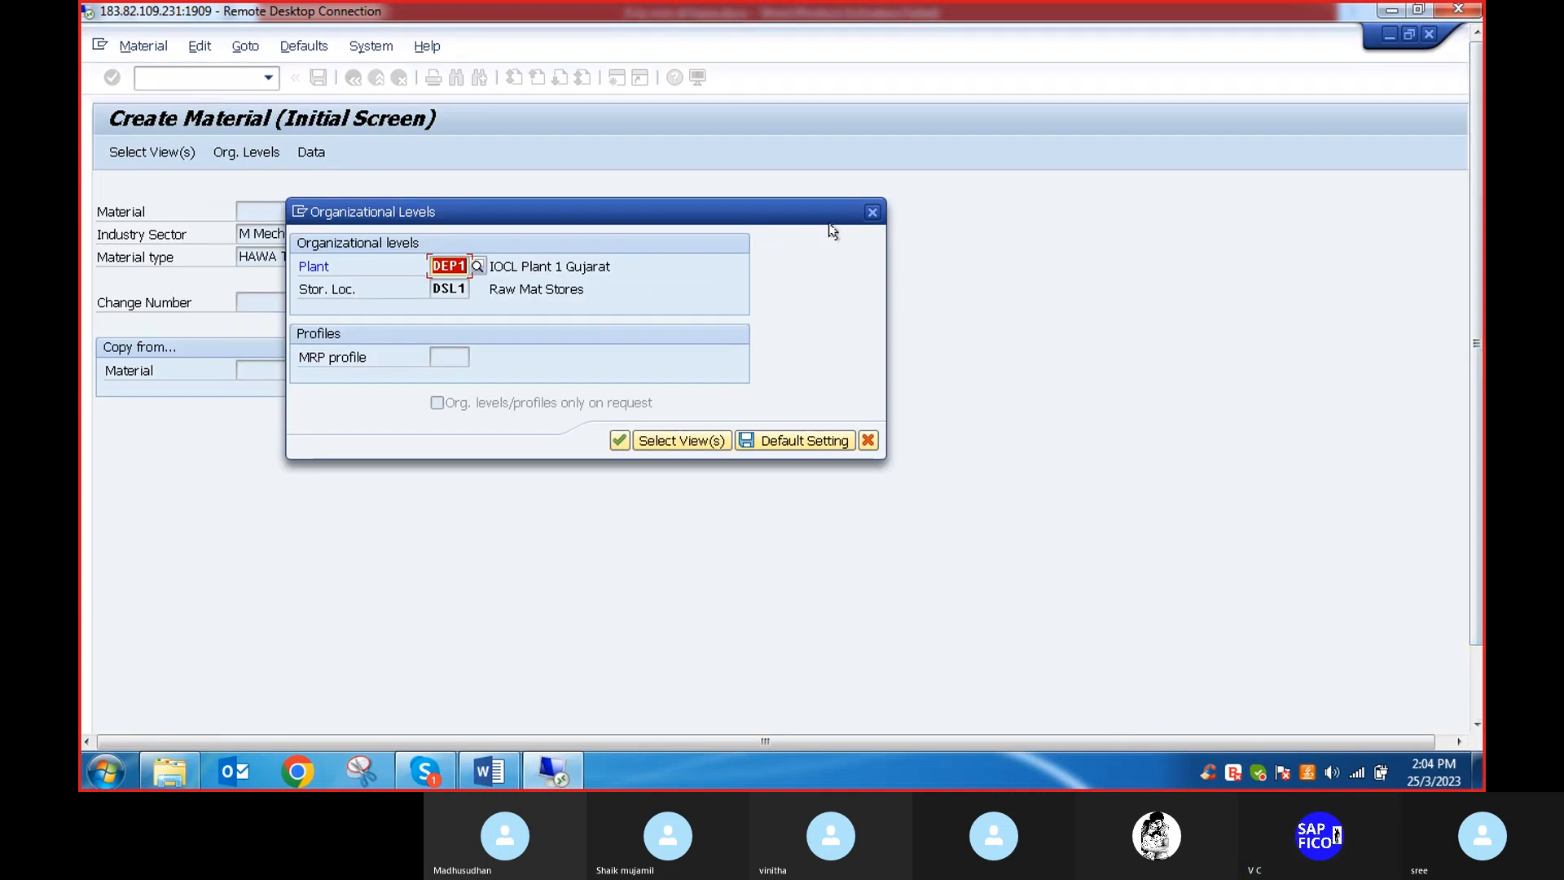
left_click(870, 210)
left_click(210, 76)
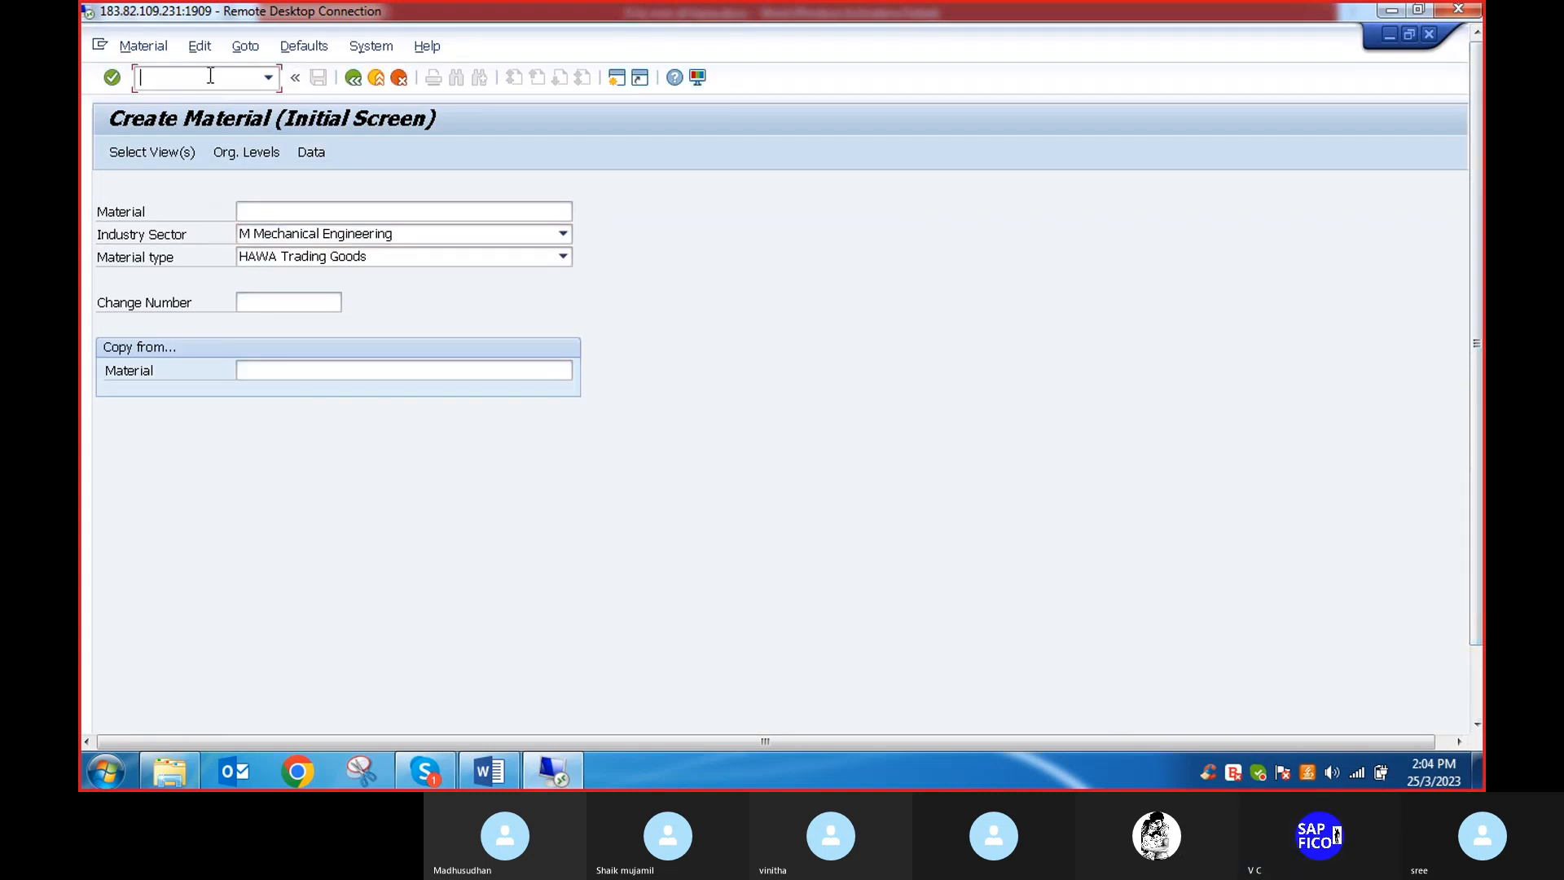
type("/N")
key("Return")
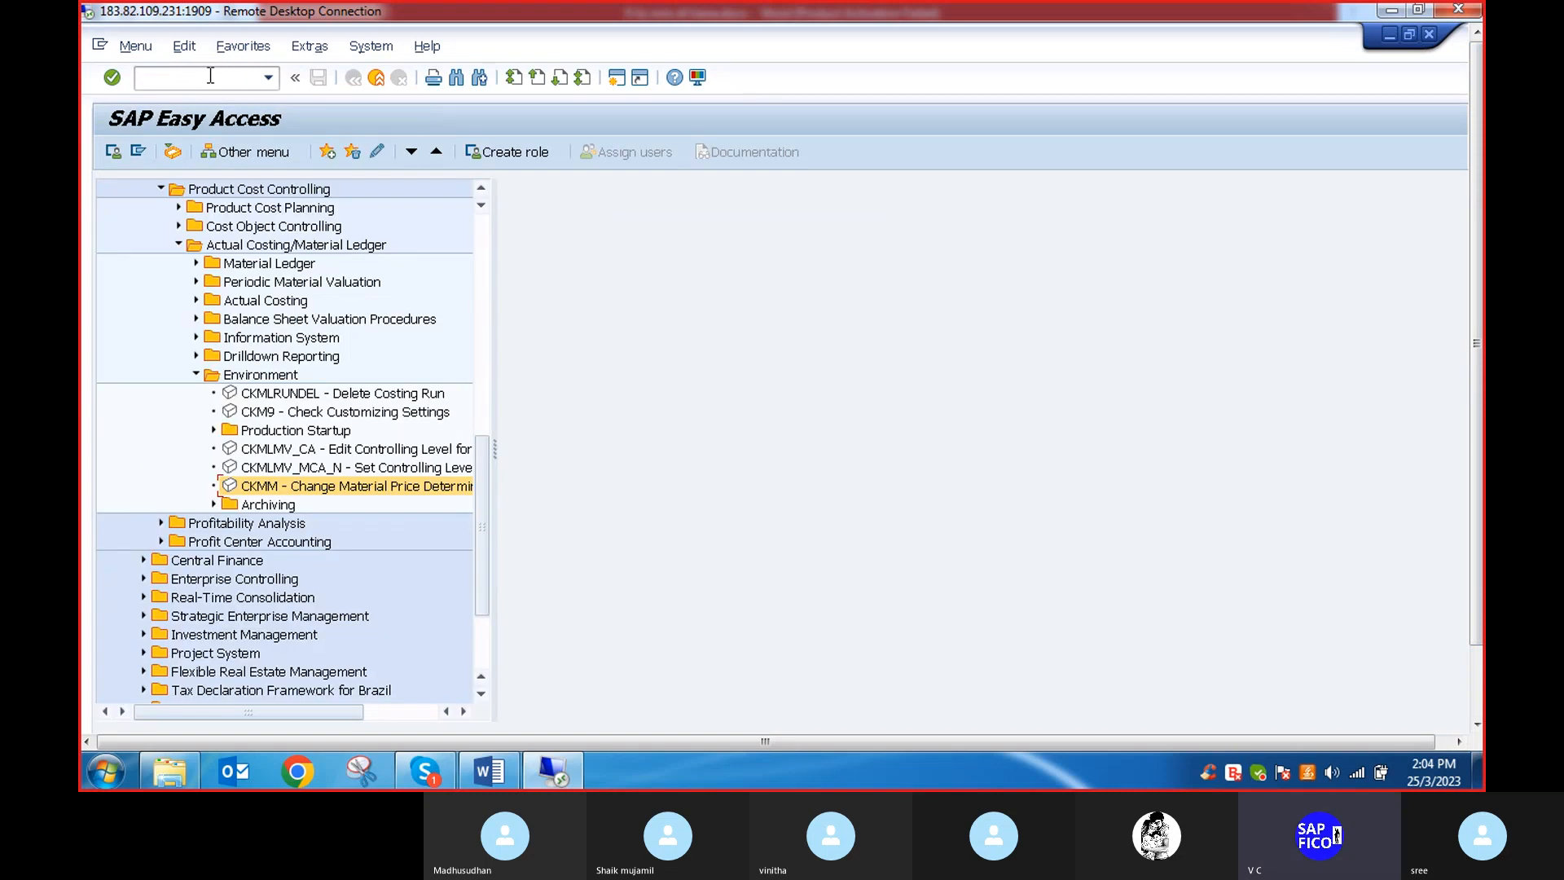
Open the material ledger production startup with CKMSTART and set the exchange rate type for plant DEP1 to M, Standard translation at average rate
left_click(210, 75)
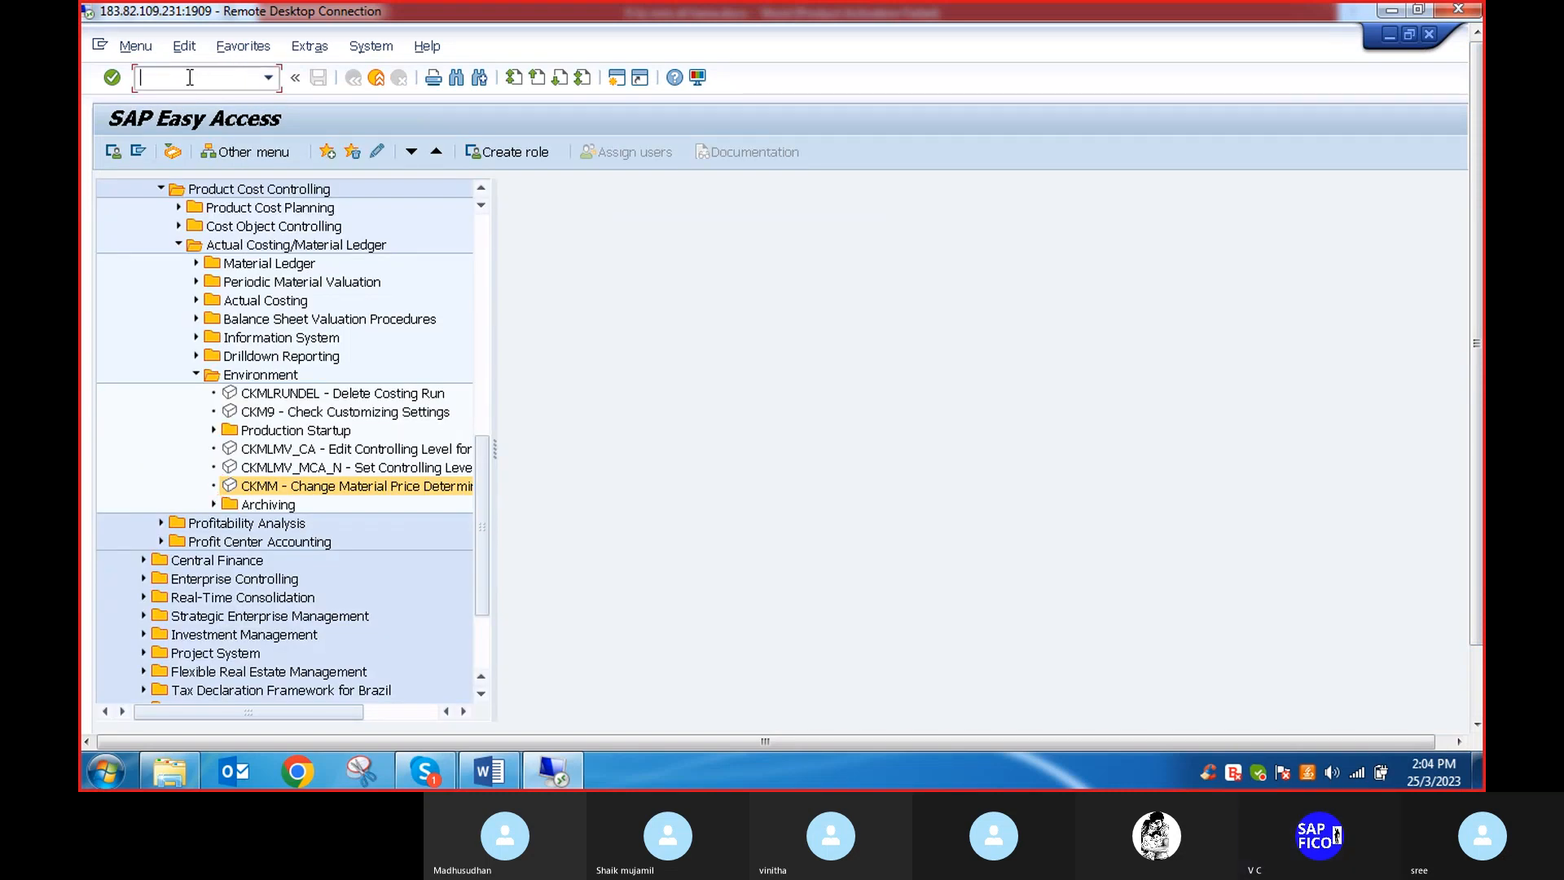
type("CKMS")
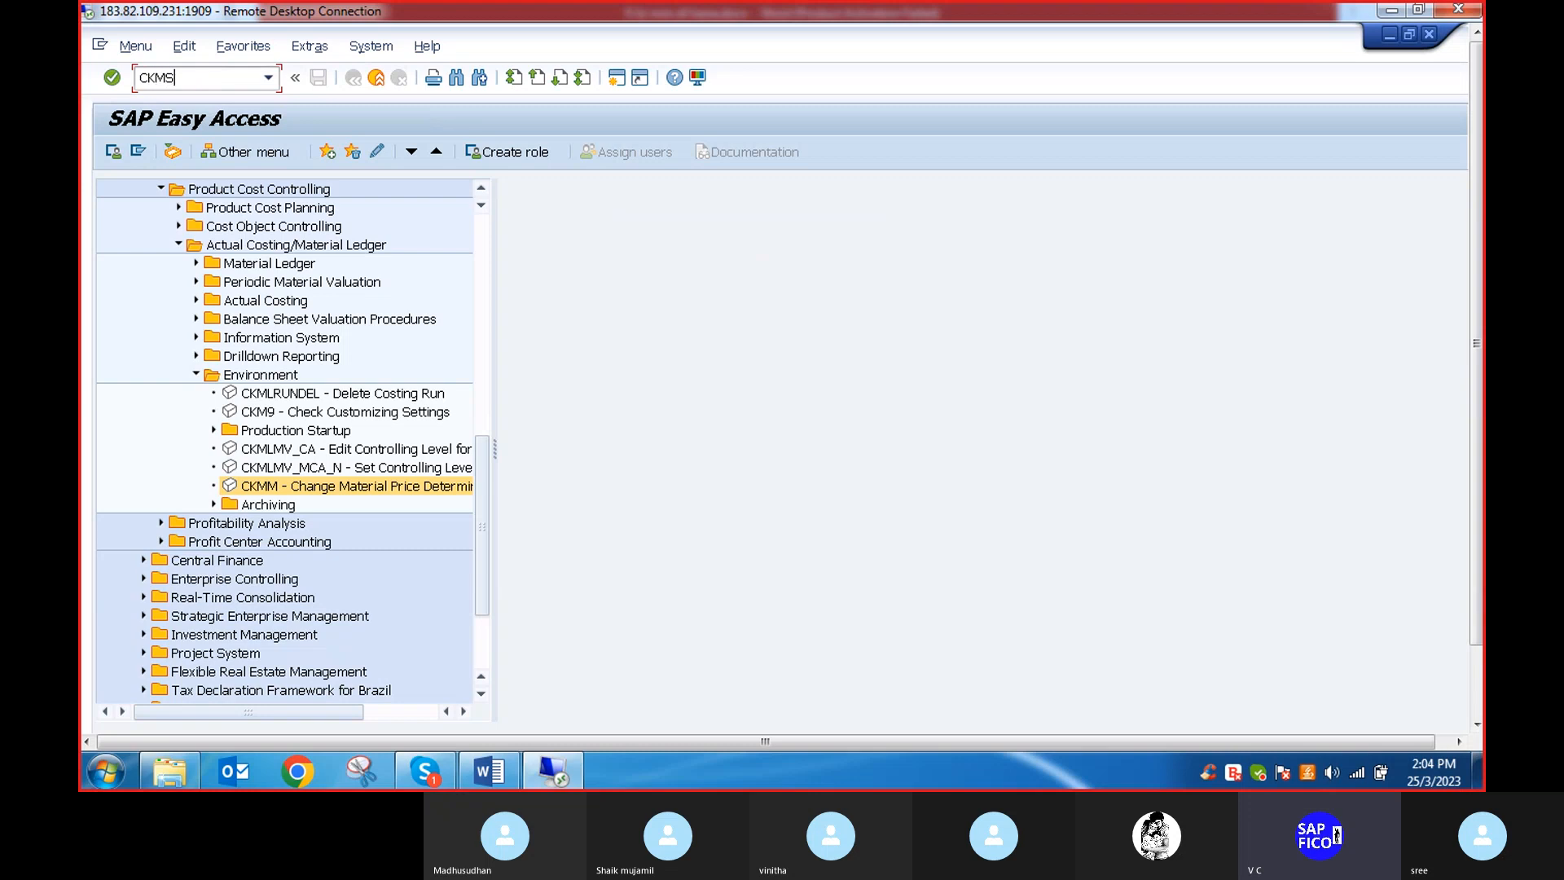
type("TART")
key("Return")
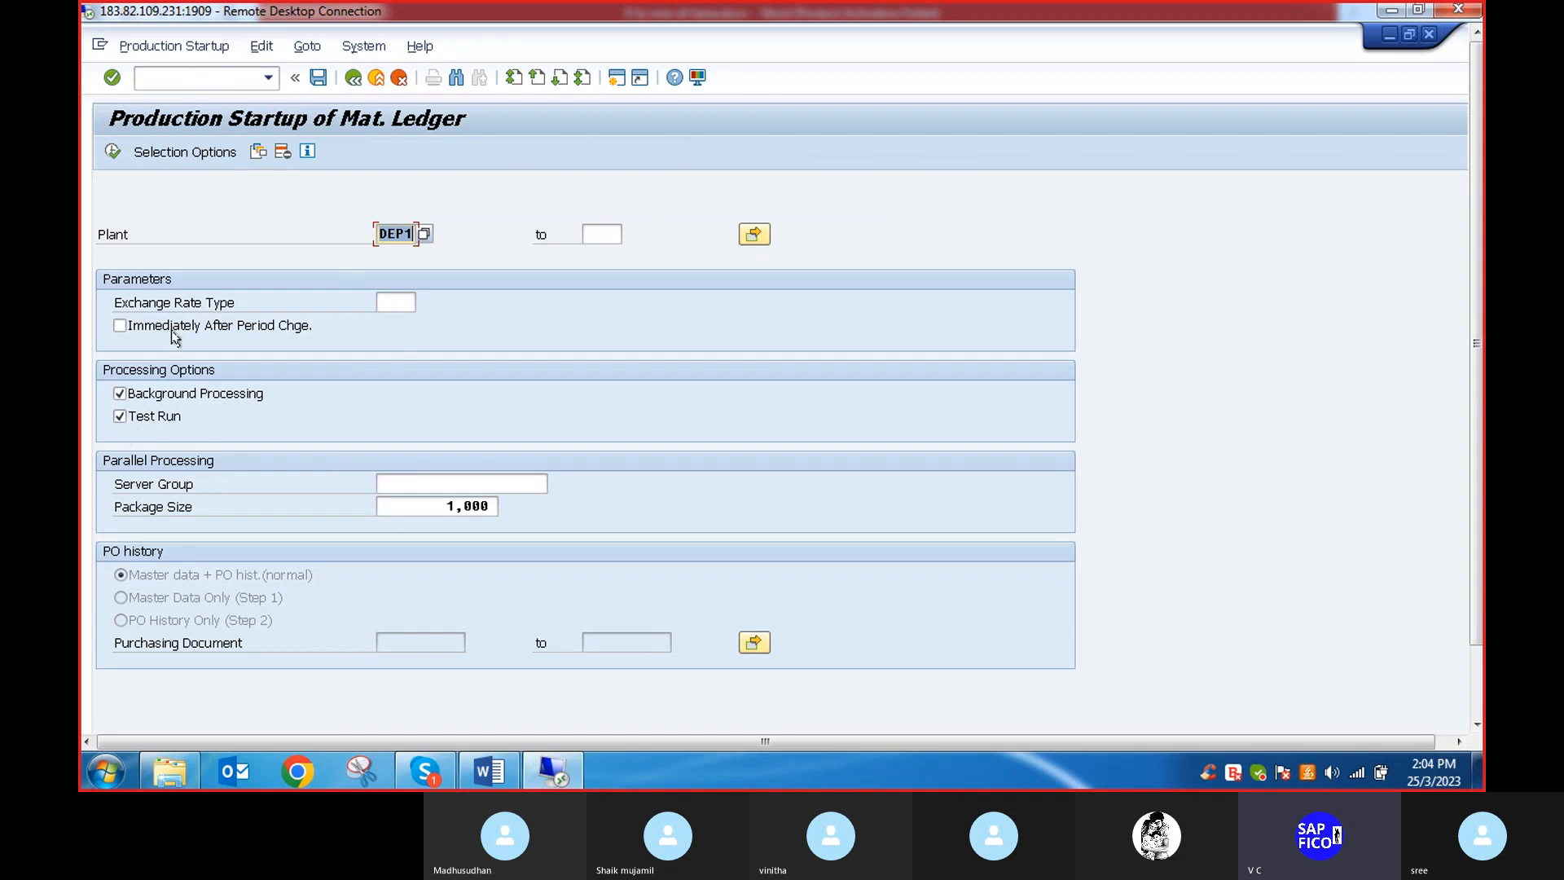
left_click(412, 303)
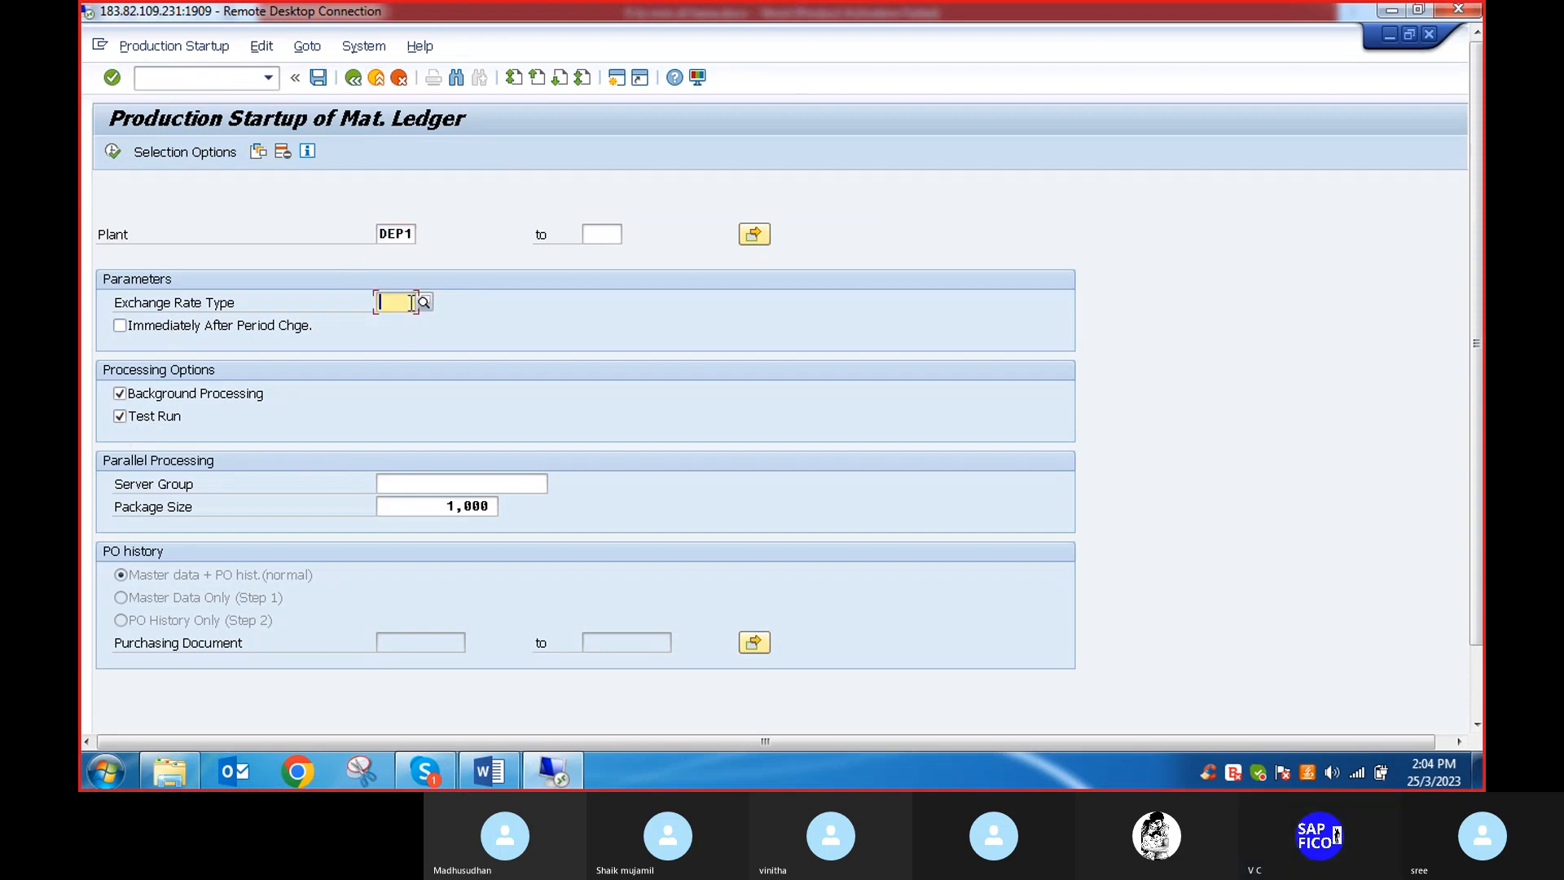
type("M")
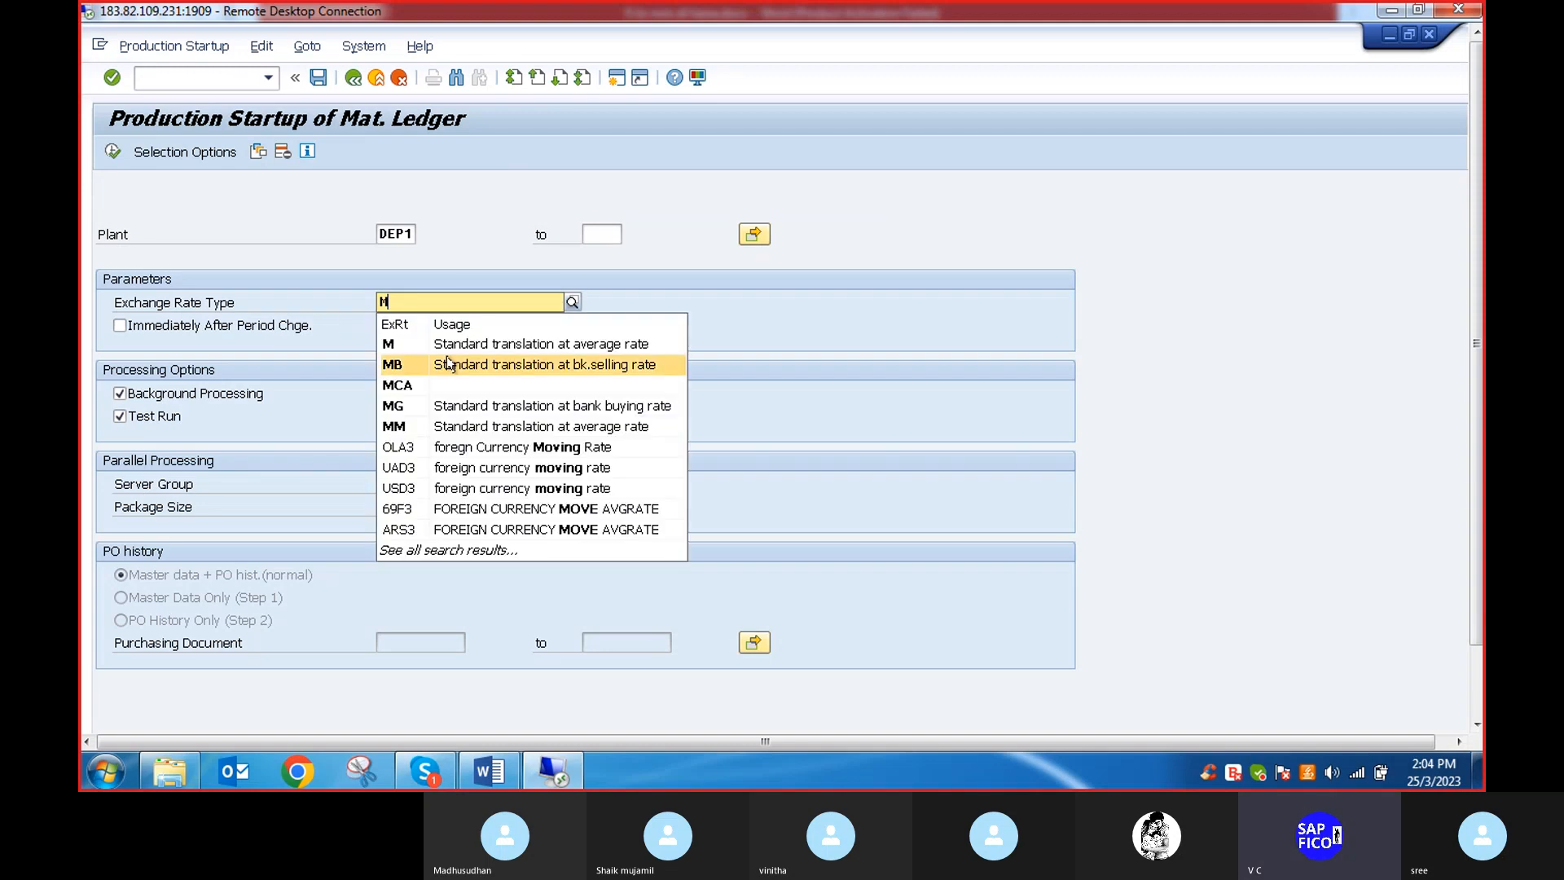
left_click(471, 346)
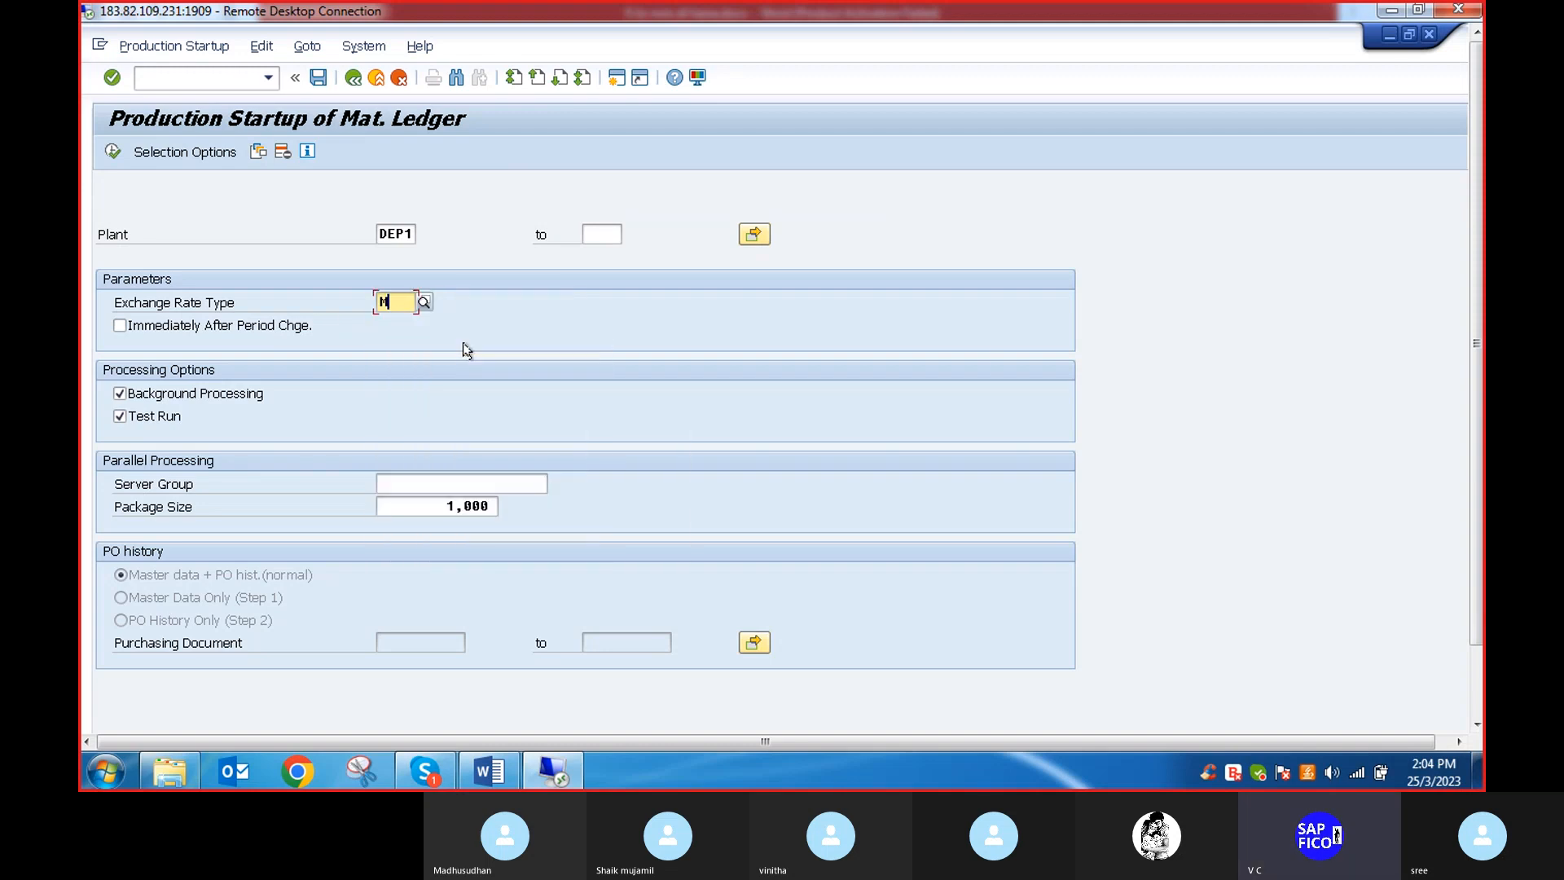
Run the material ledger startup for plant DEP1 as a test run without background processing, and return to the selection screen
left_click(119, 393)
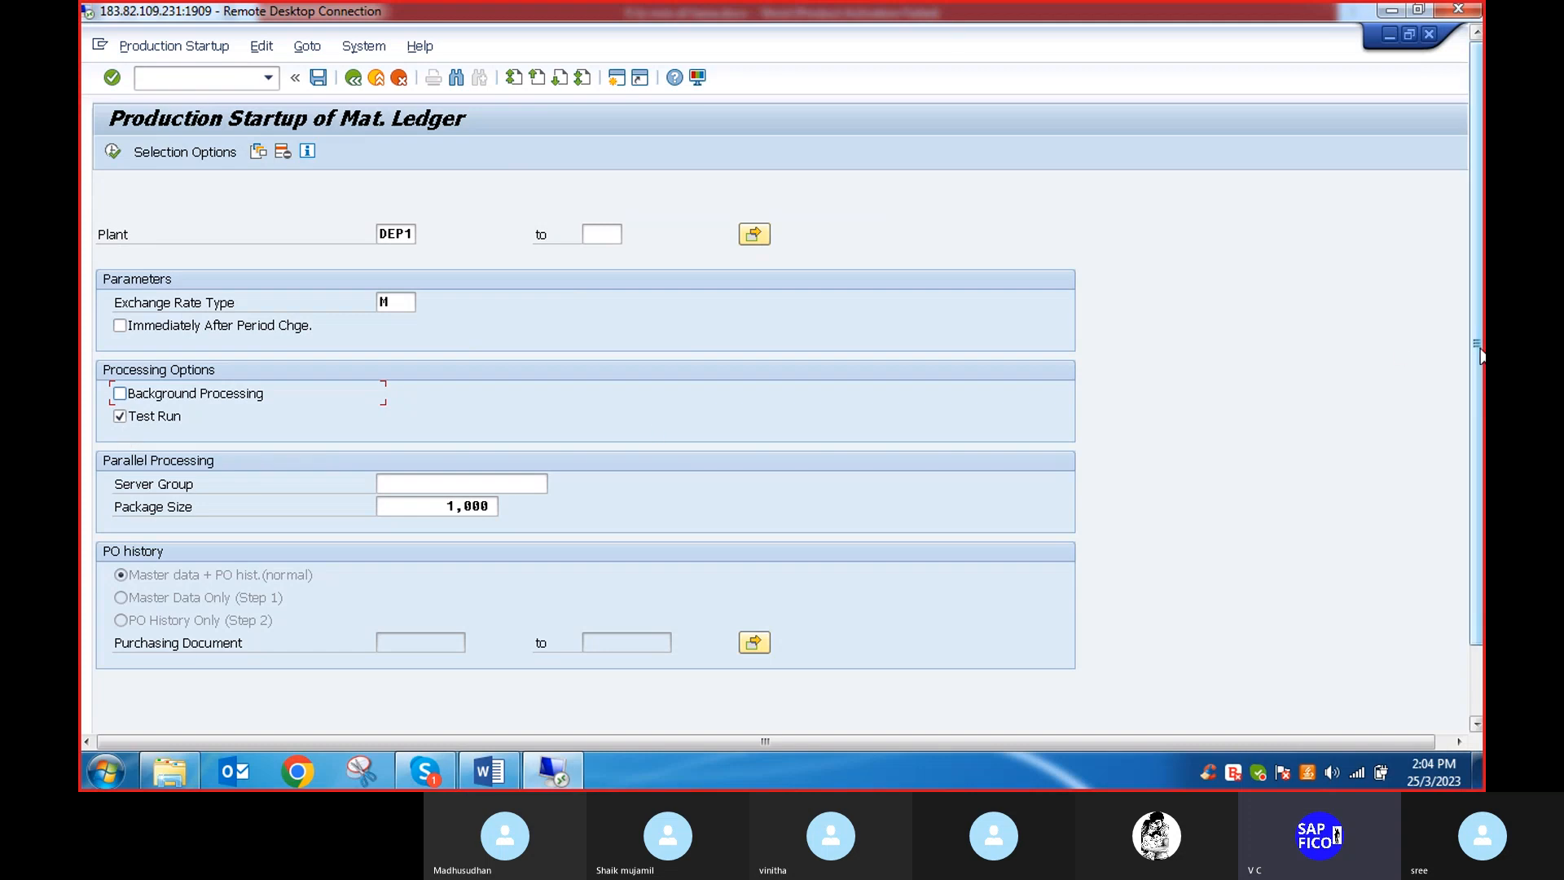
left_click_drag(1476, 346, 1477, 413)
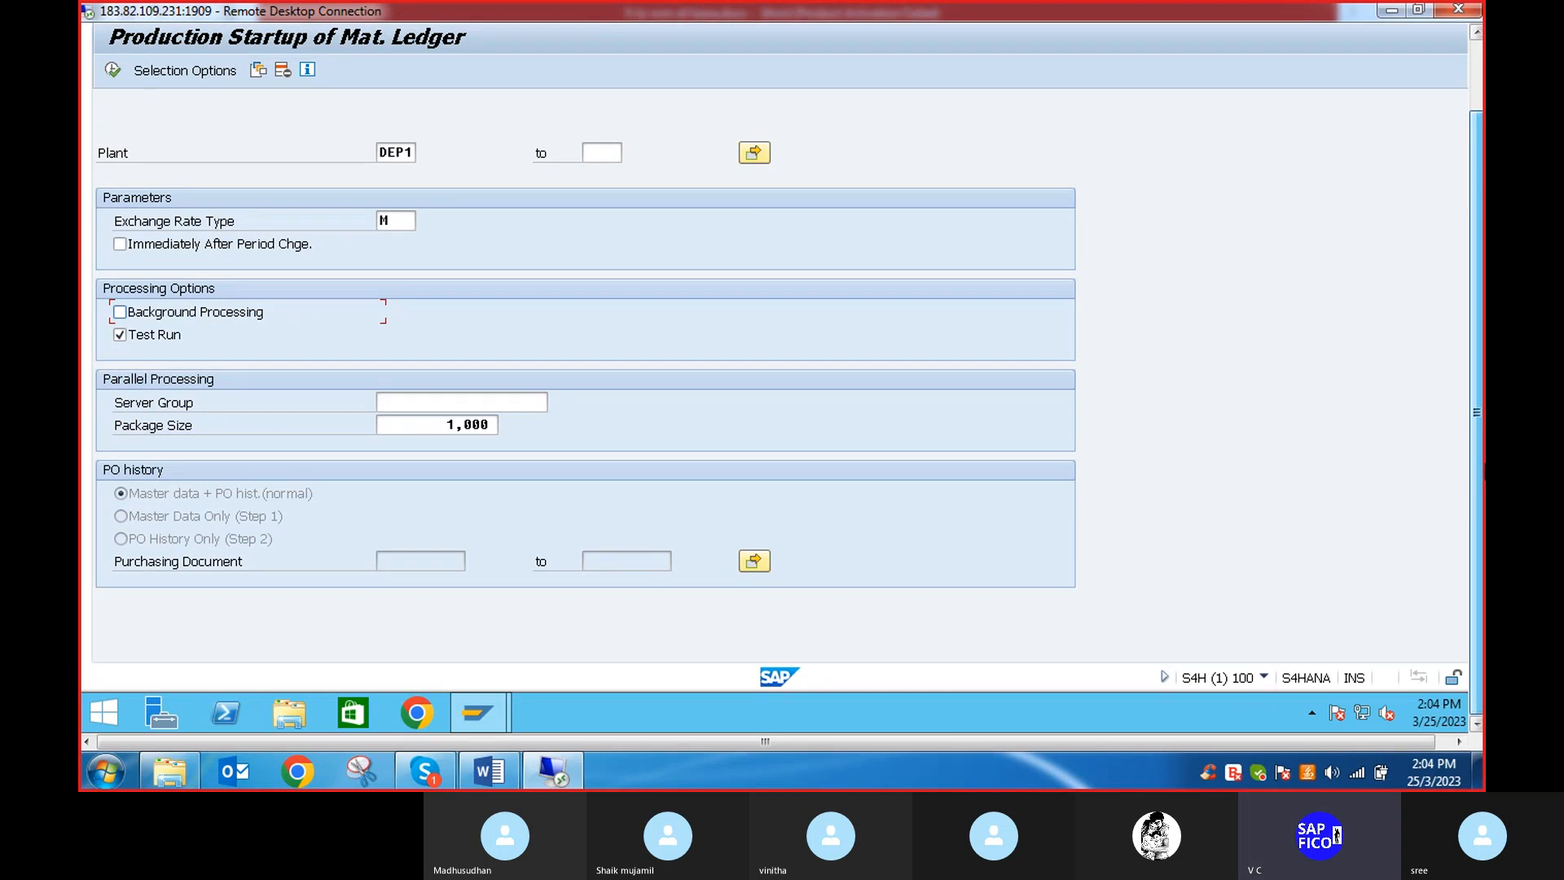
left_click_drag(1481, 436, 1458, 346)
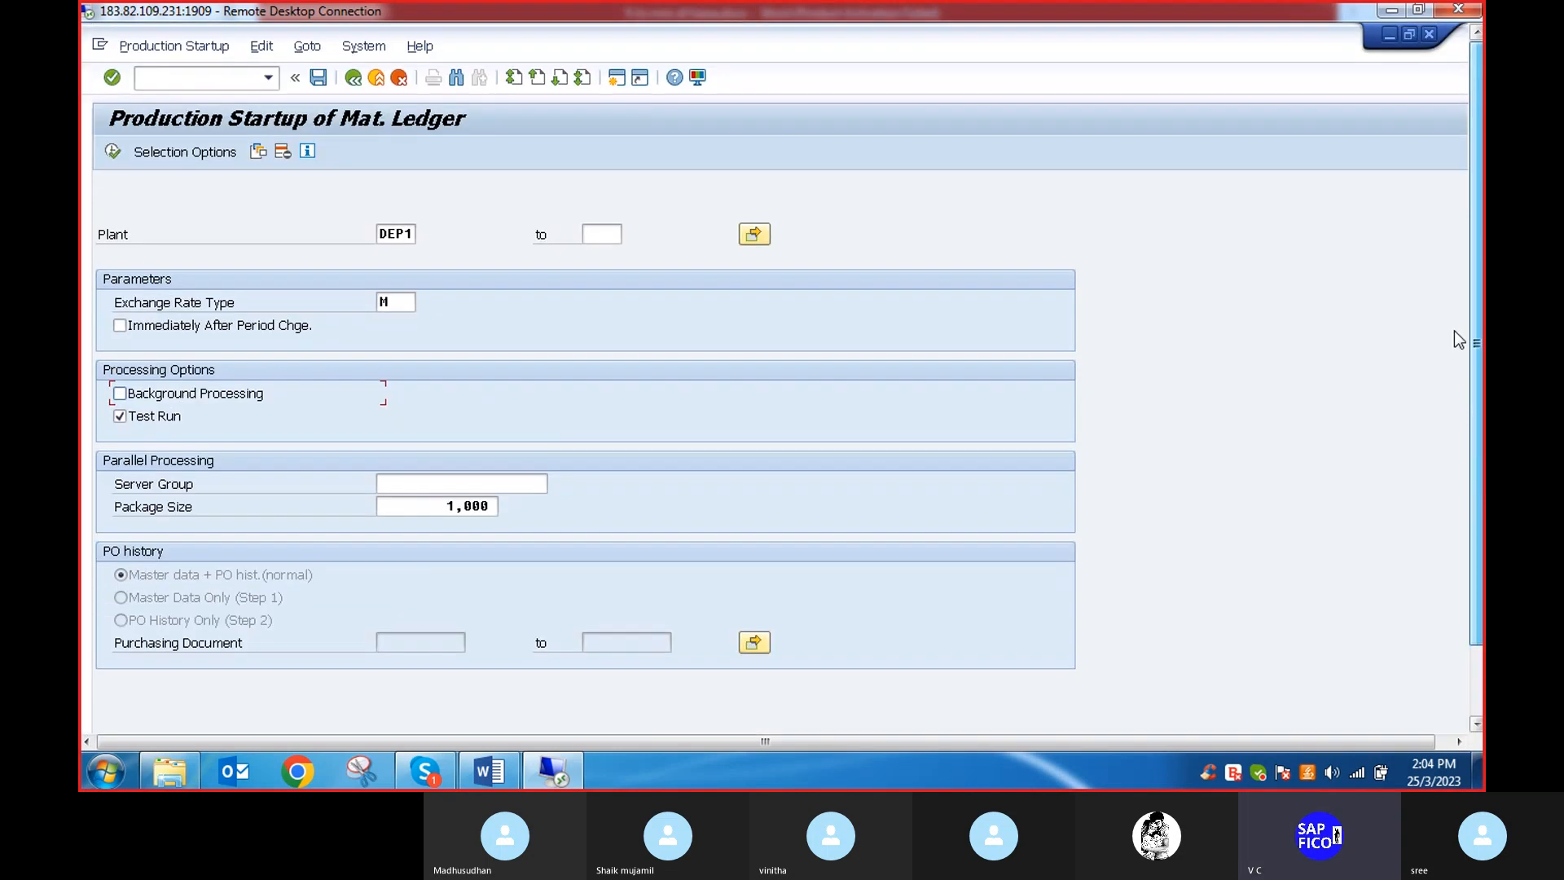
left_click(112, 153)
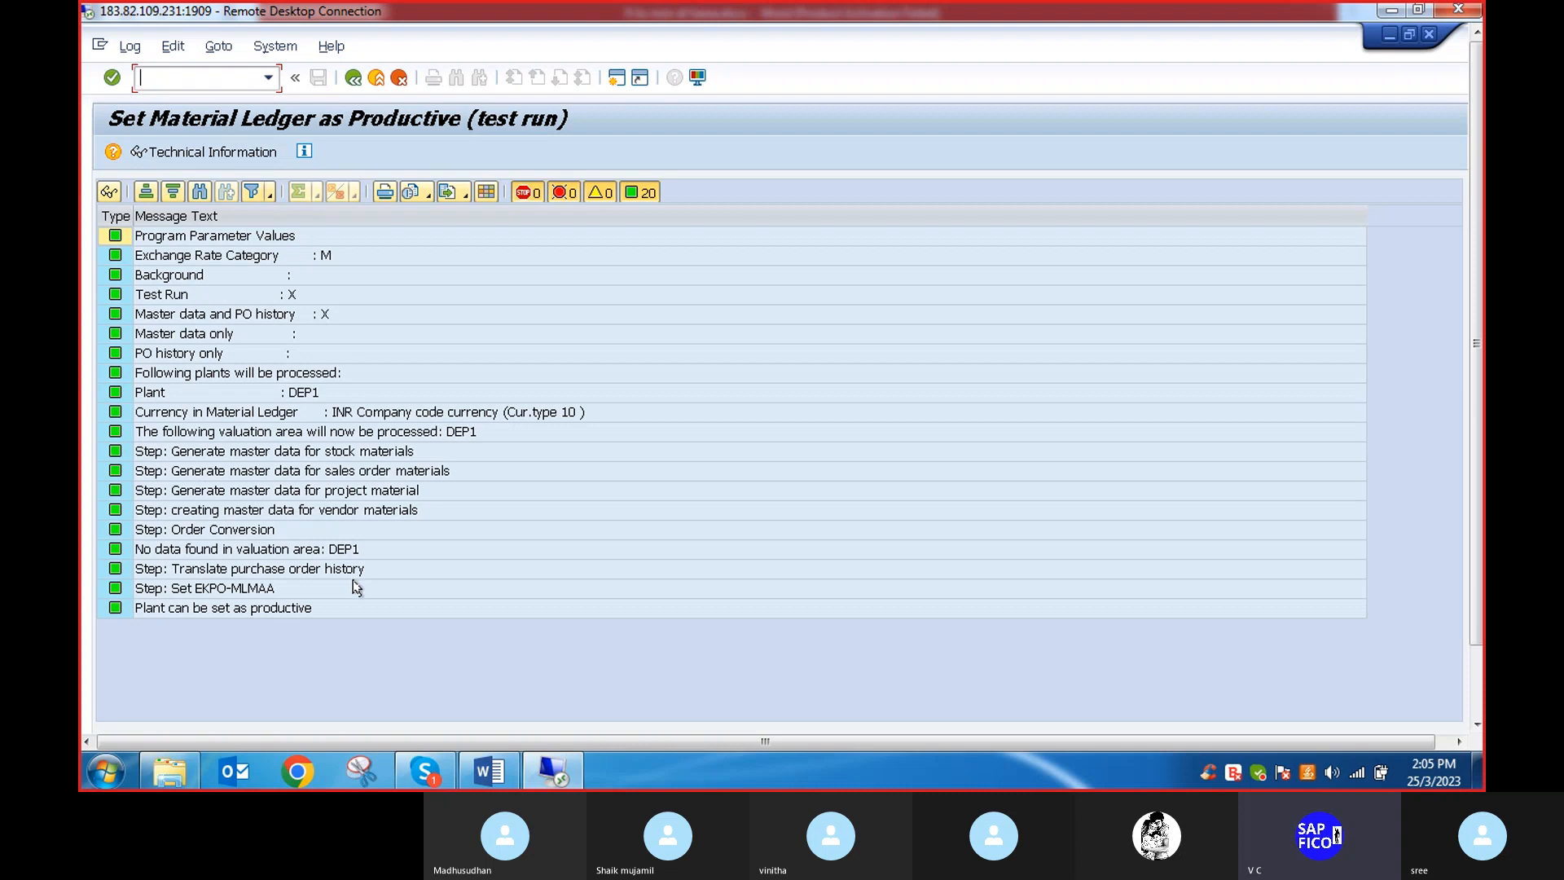
left_click(352, 78)
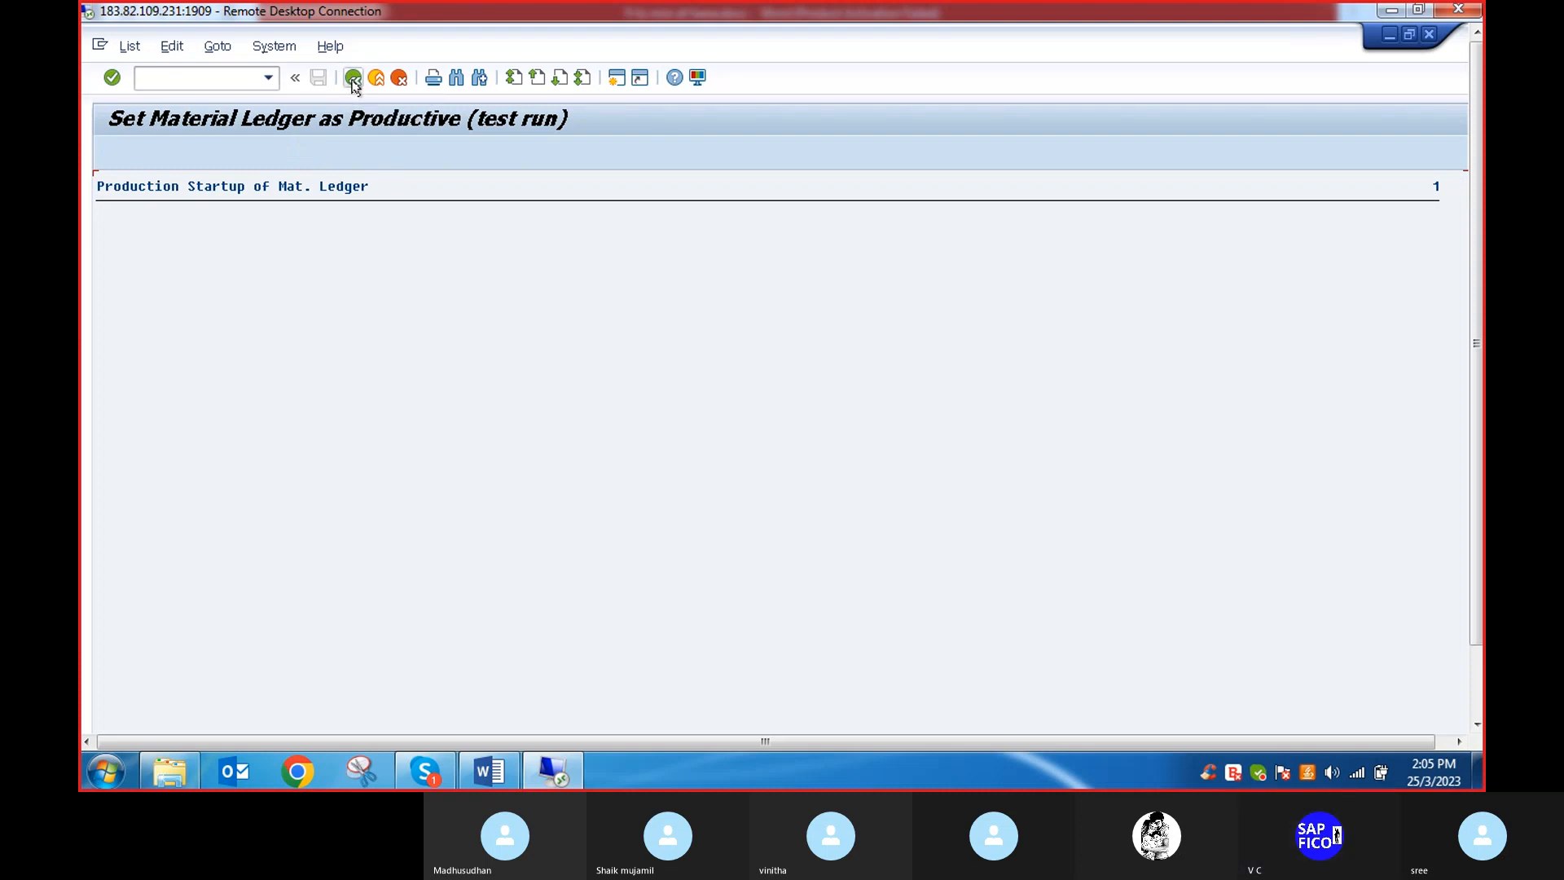
left_click(352, 79)
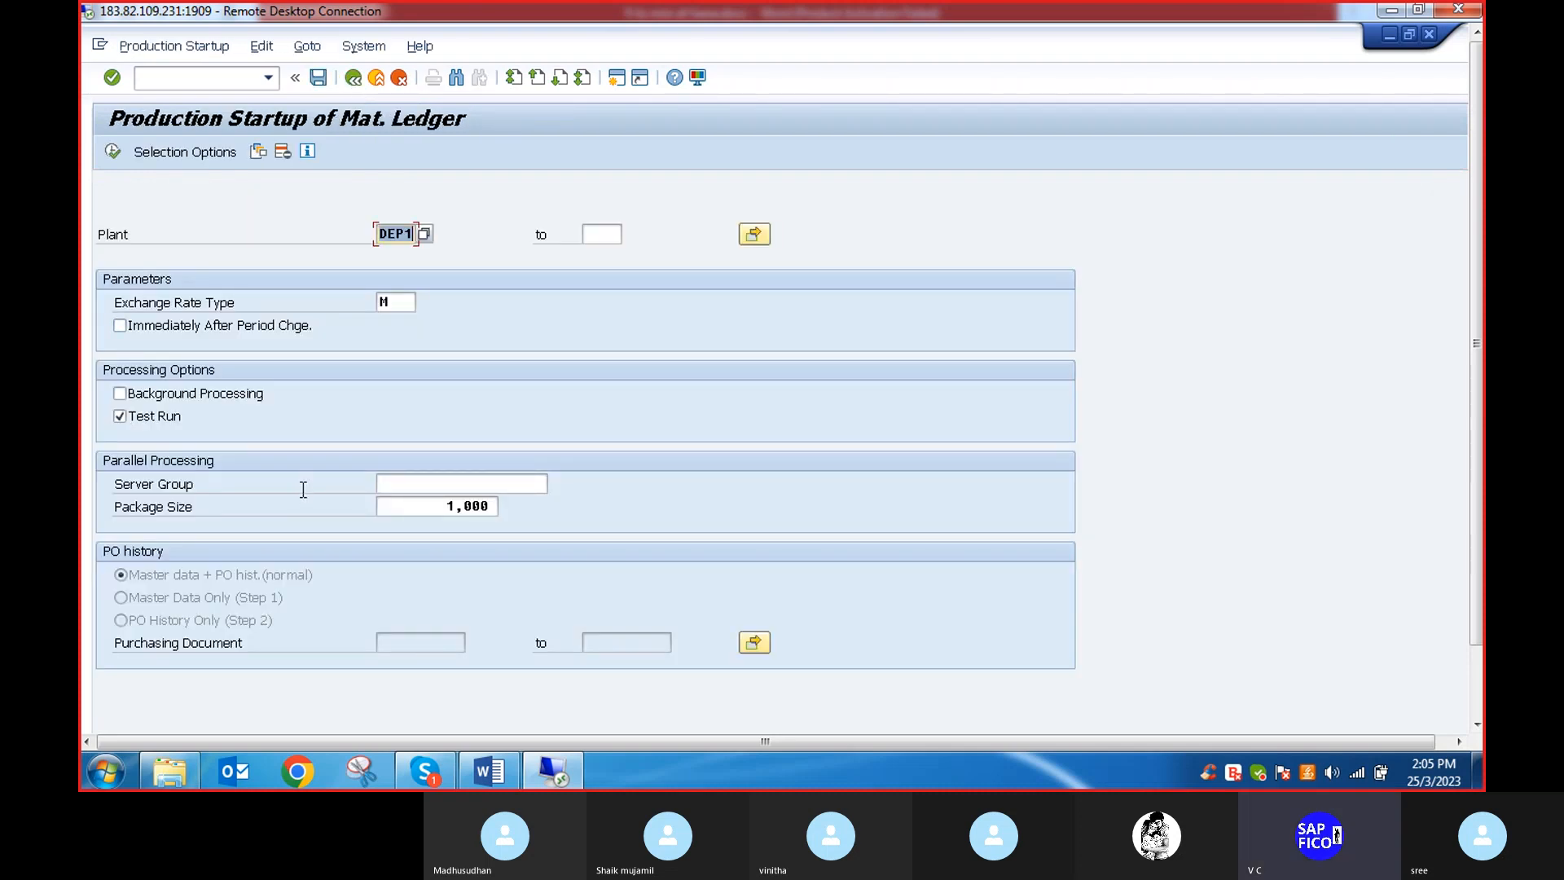
Schedule the productive material ledger startup for DEP1 as background job PRODUCTION STARTUP, with the test run turned off and output device LP01
left_click(120, 416)
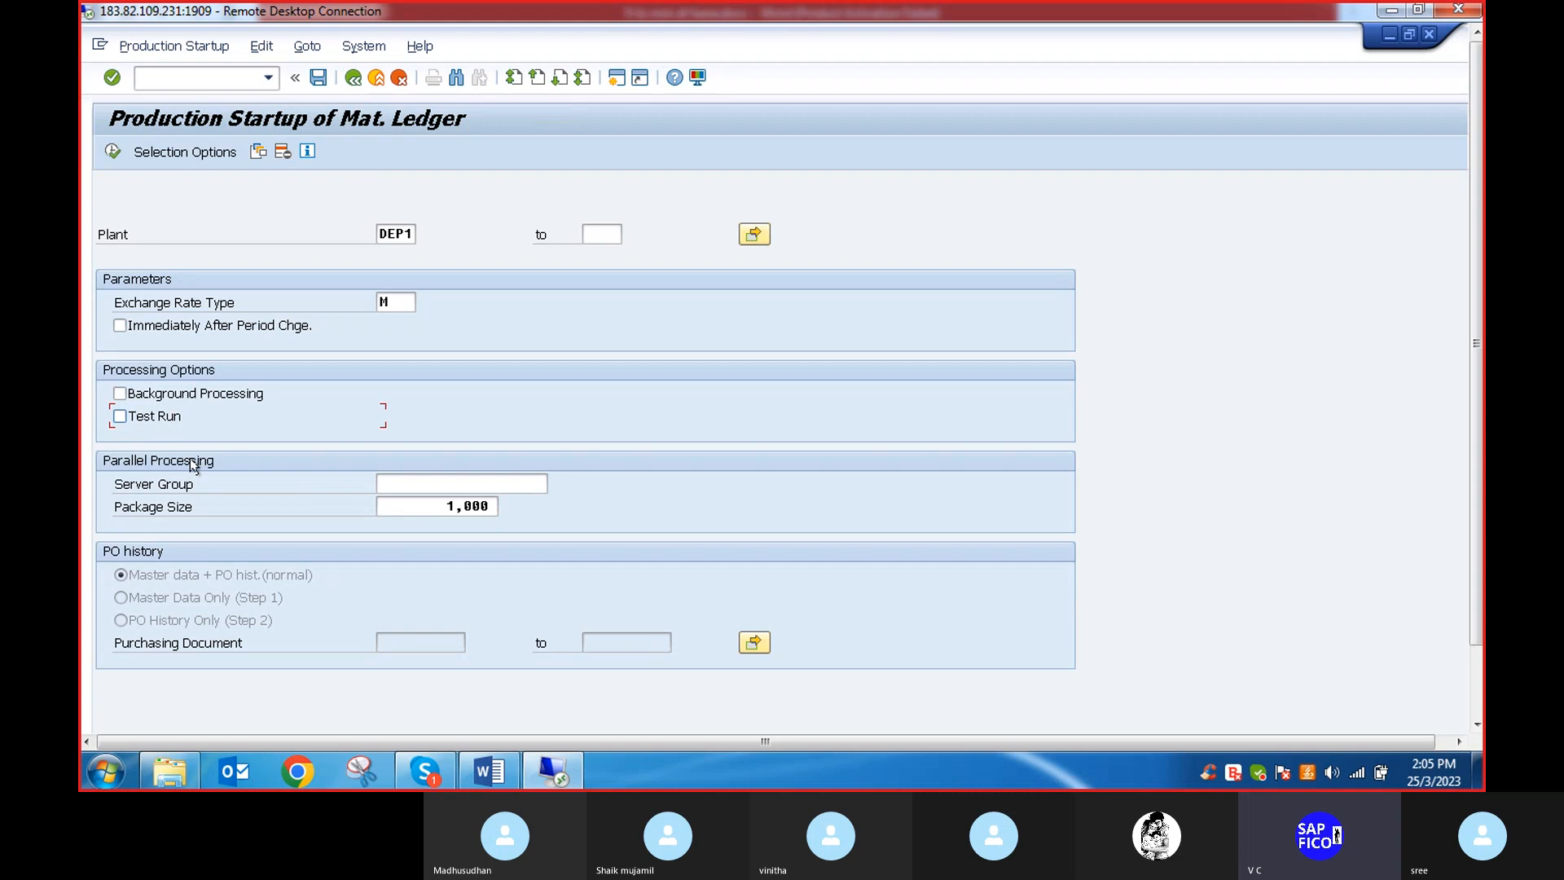
left_click(119, 394)
left_click(112, 152)
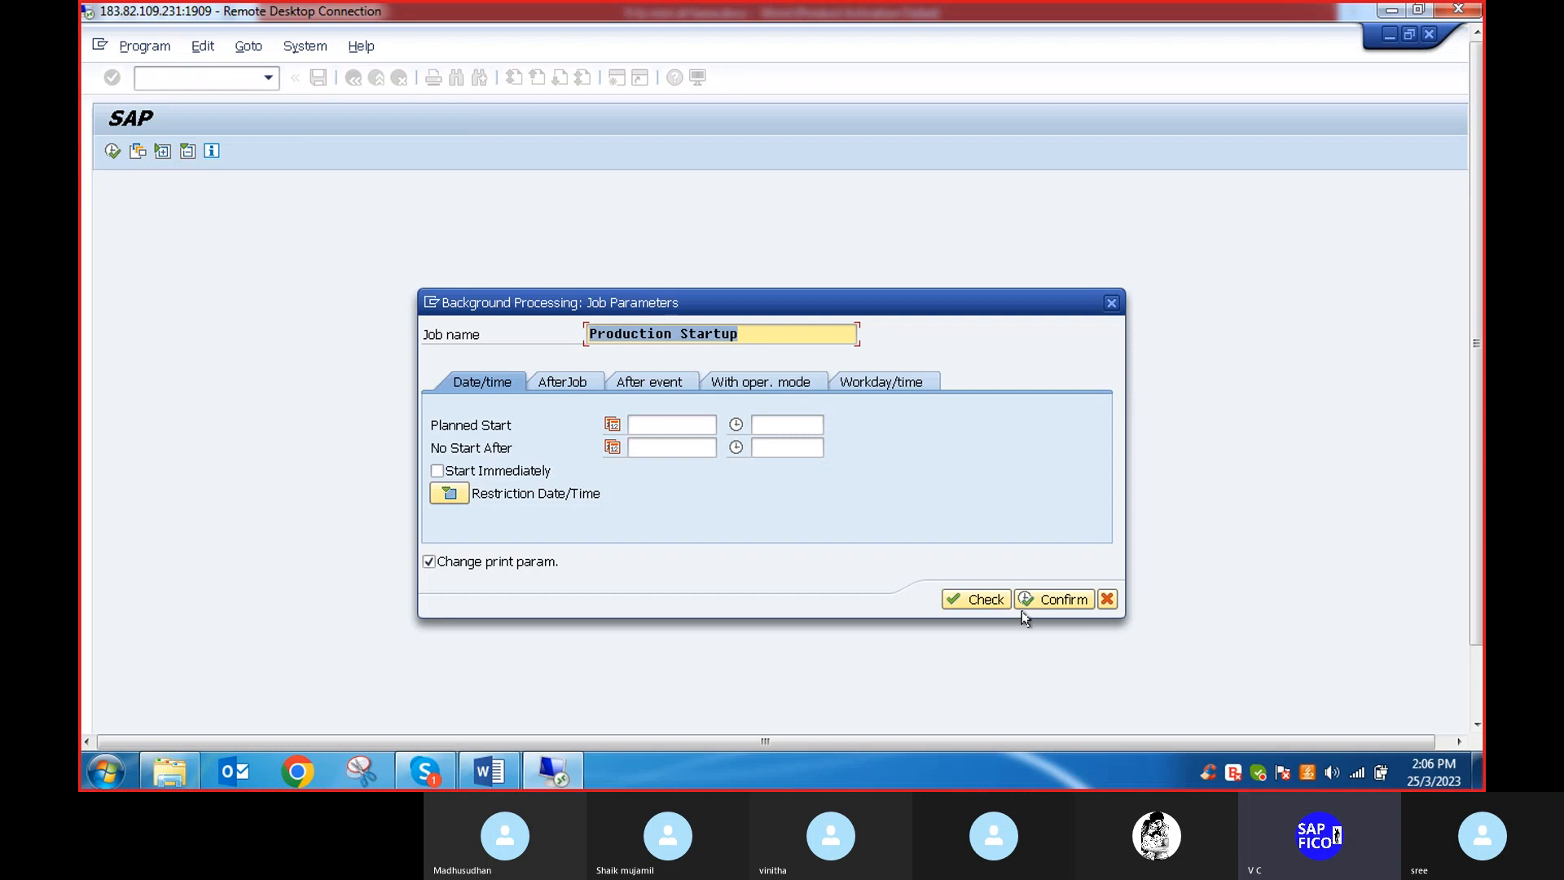
left_click(980, 598)
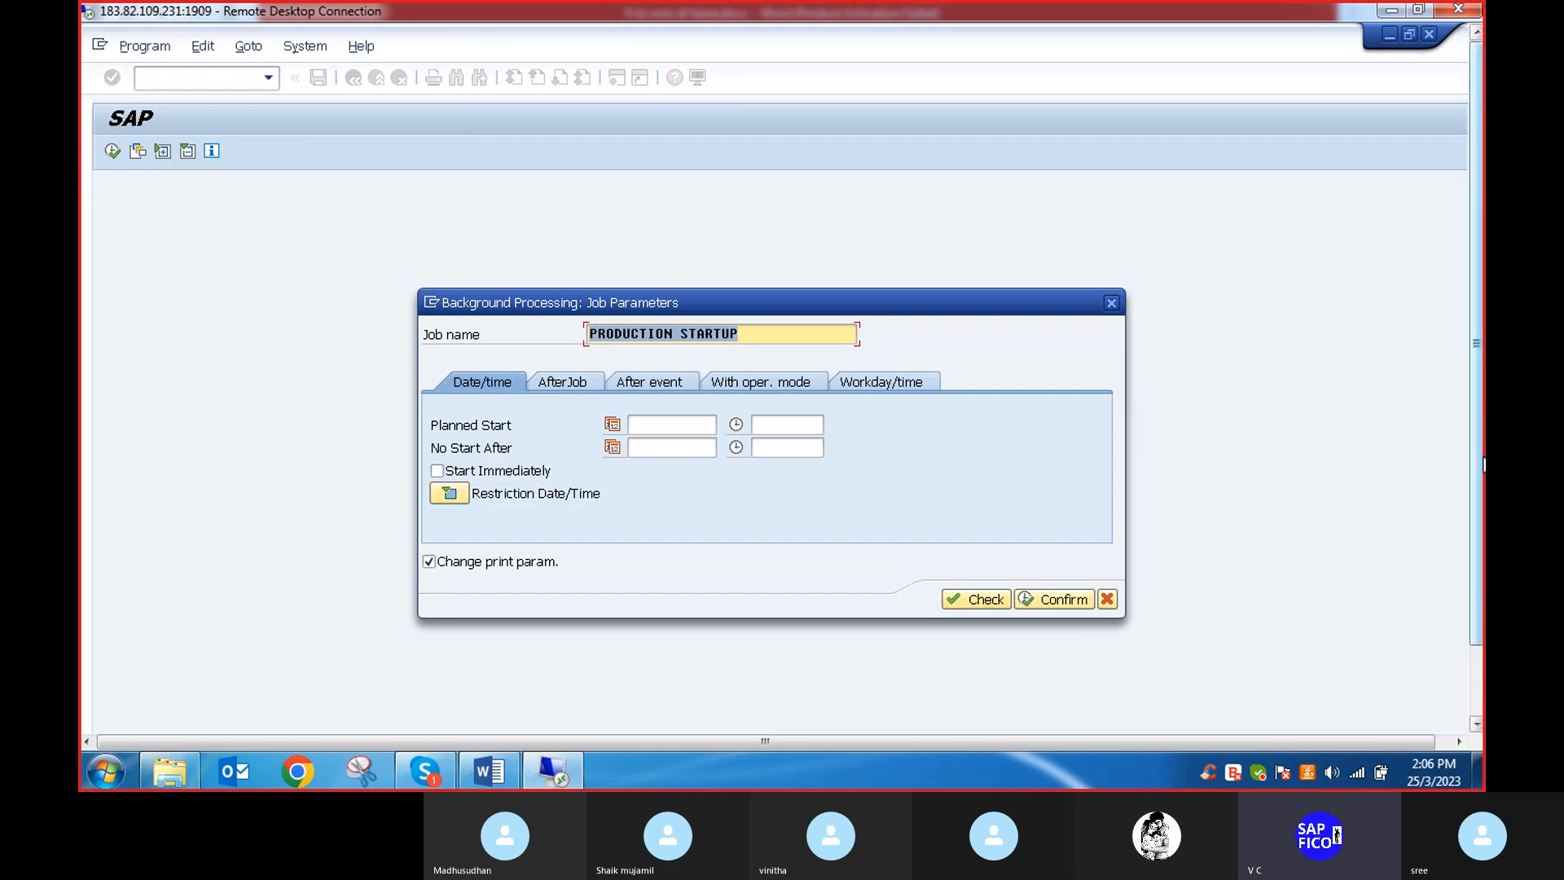
left_click_drag(1474, 460, 1476, 527)
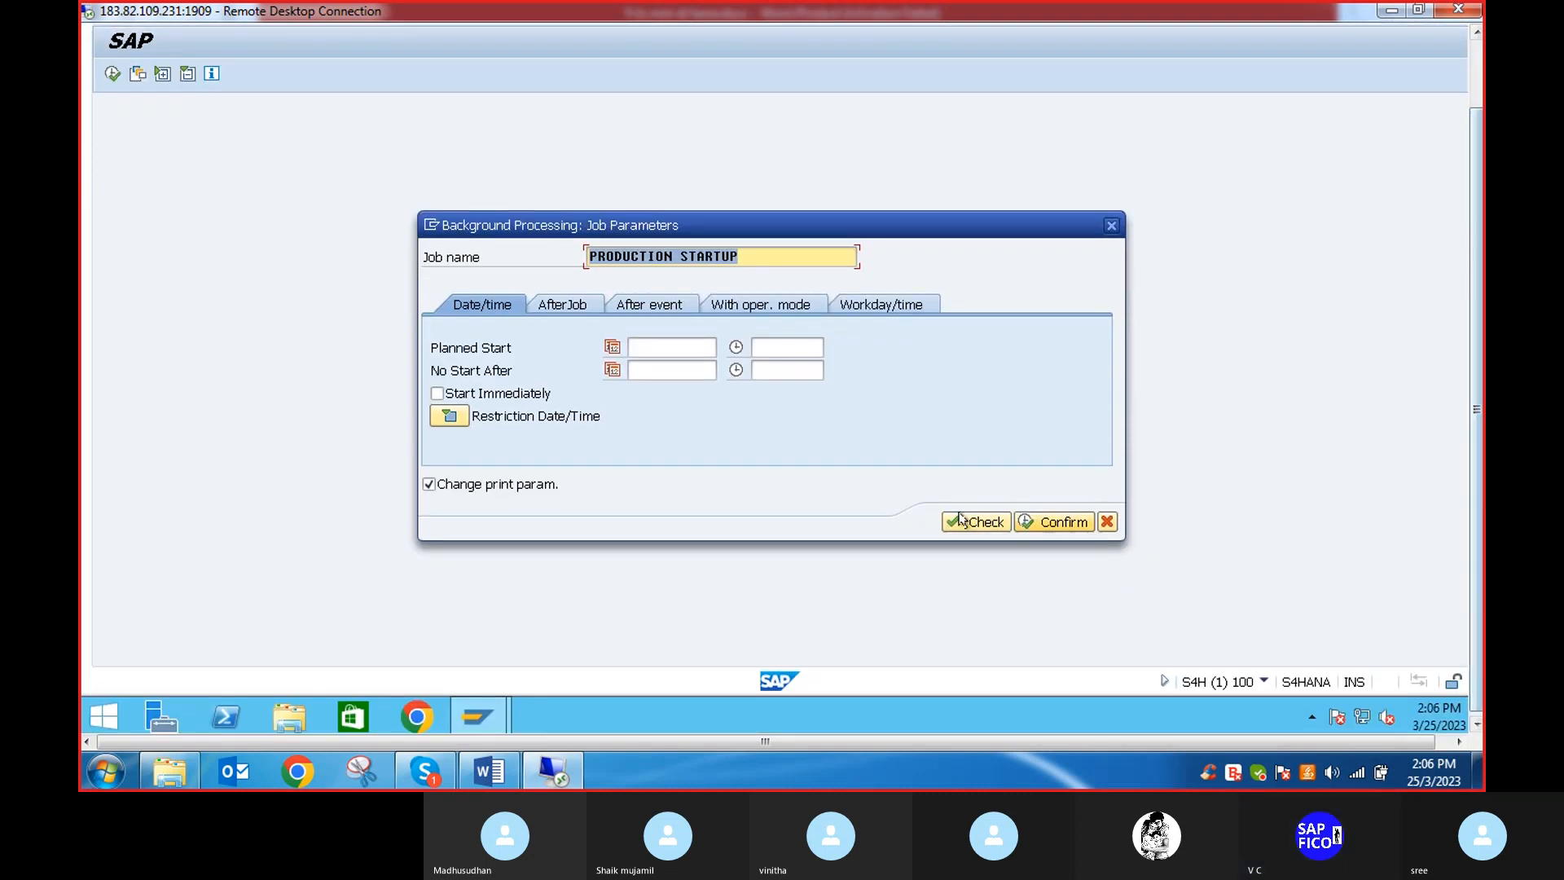
left_click(1053, 522)
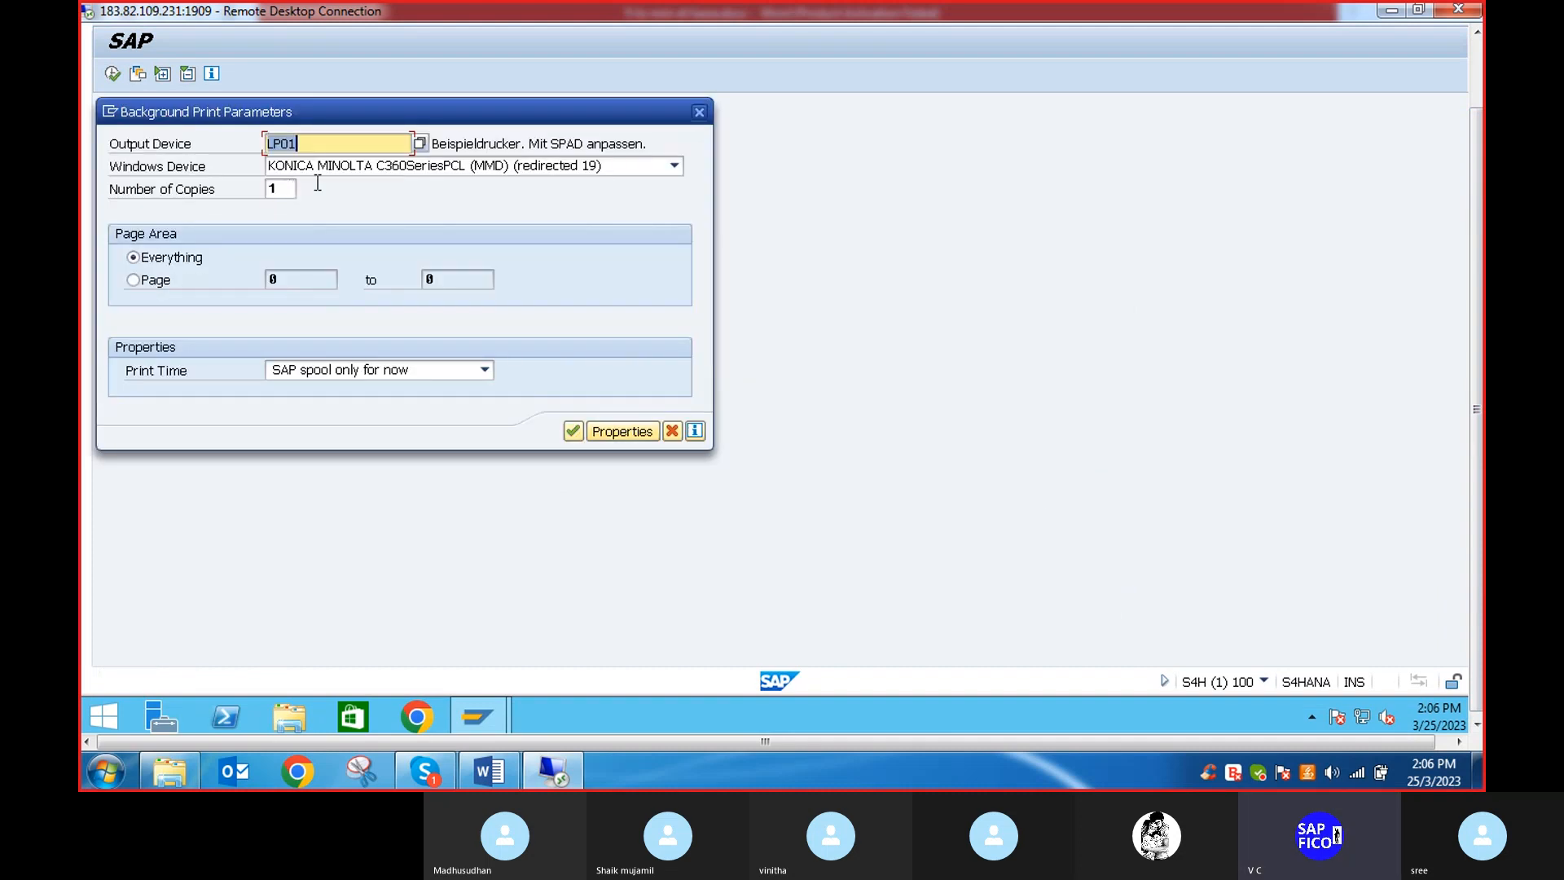
left_click(574, 432)
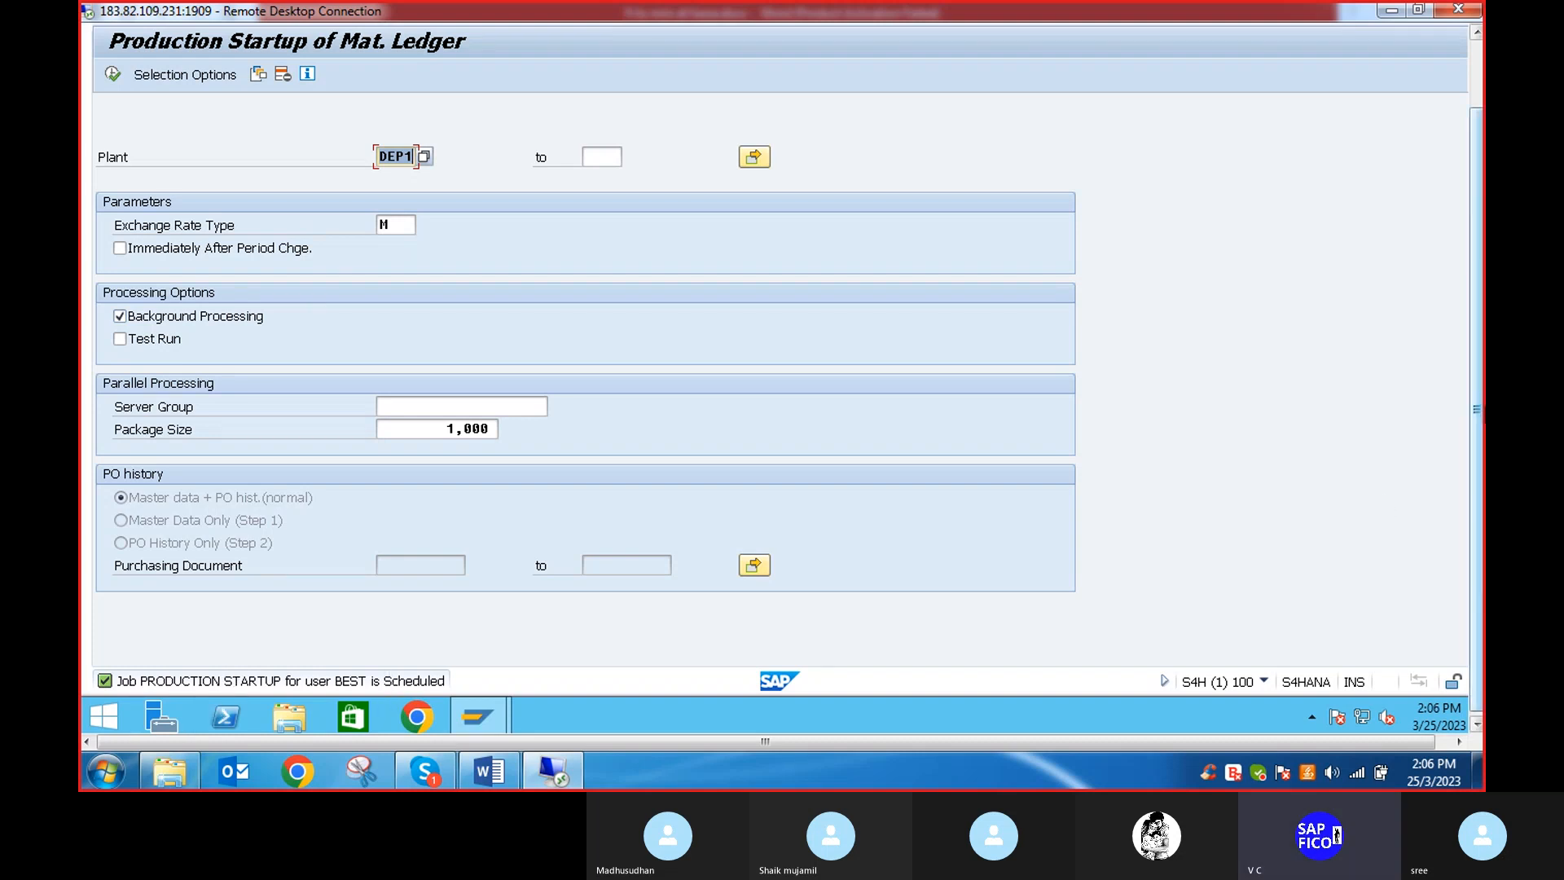
Leave the production startup with /N and open material creation with MM01
left_click_drag(1477, 415, 1425, 246)
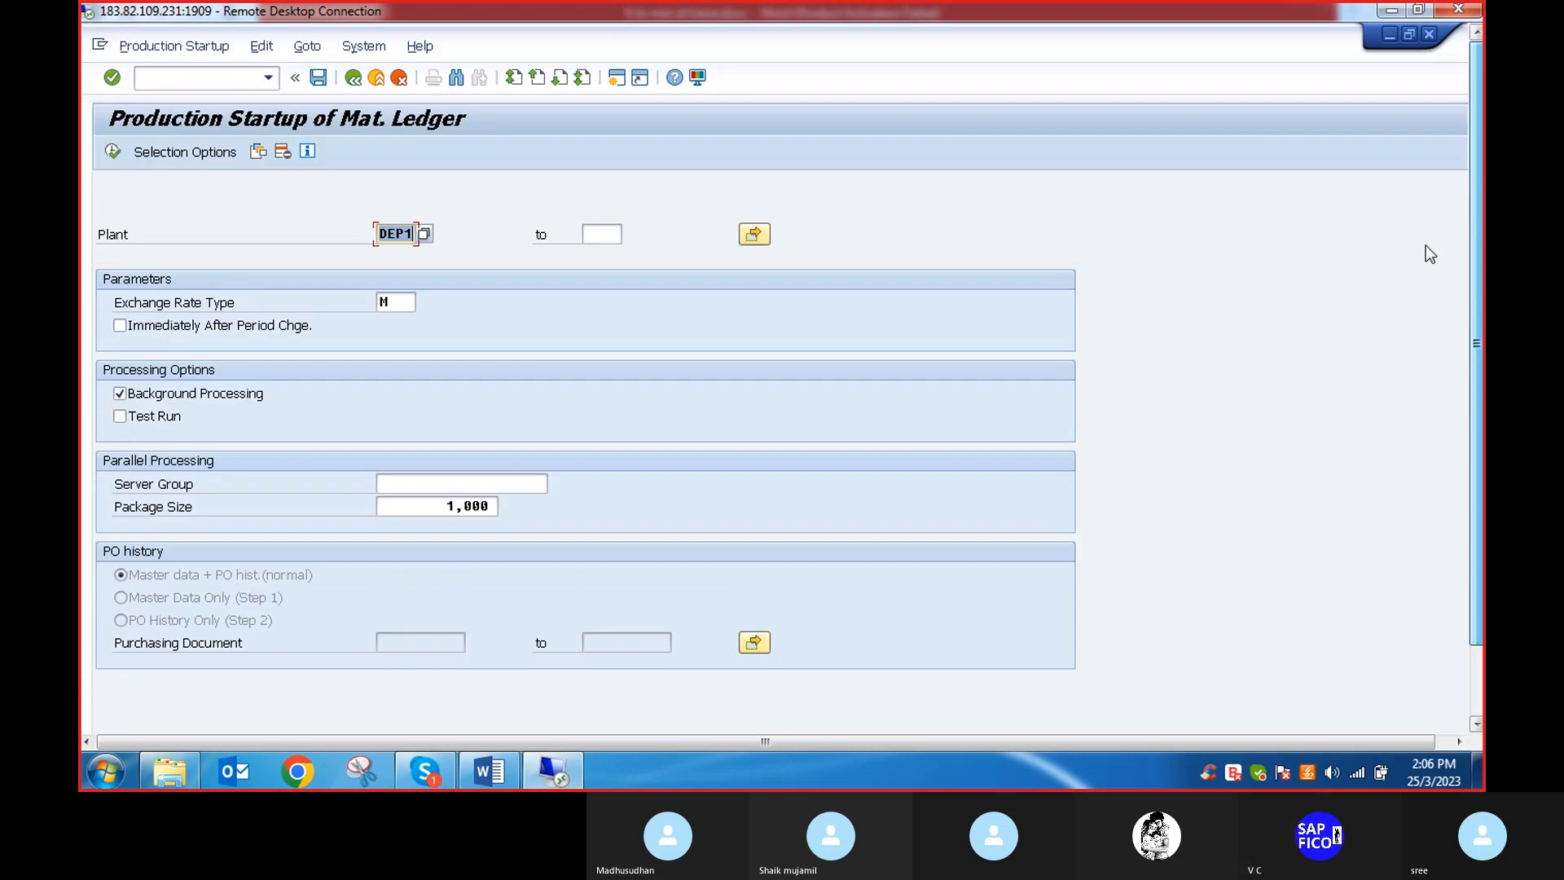
left_click(149, 77)
type("/n")
key("Return")
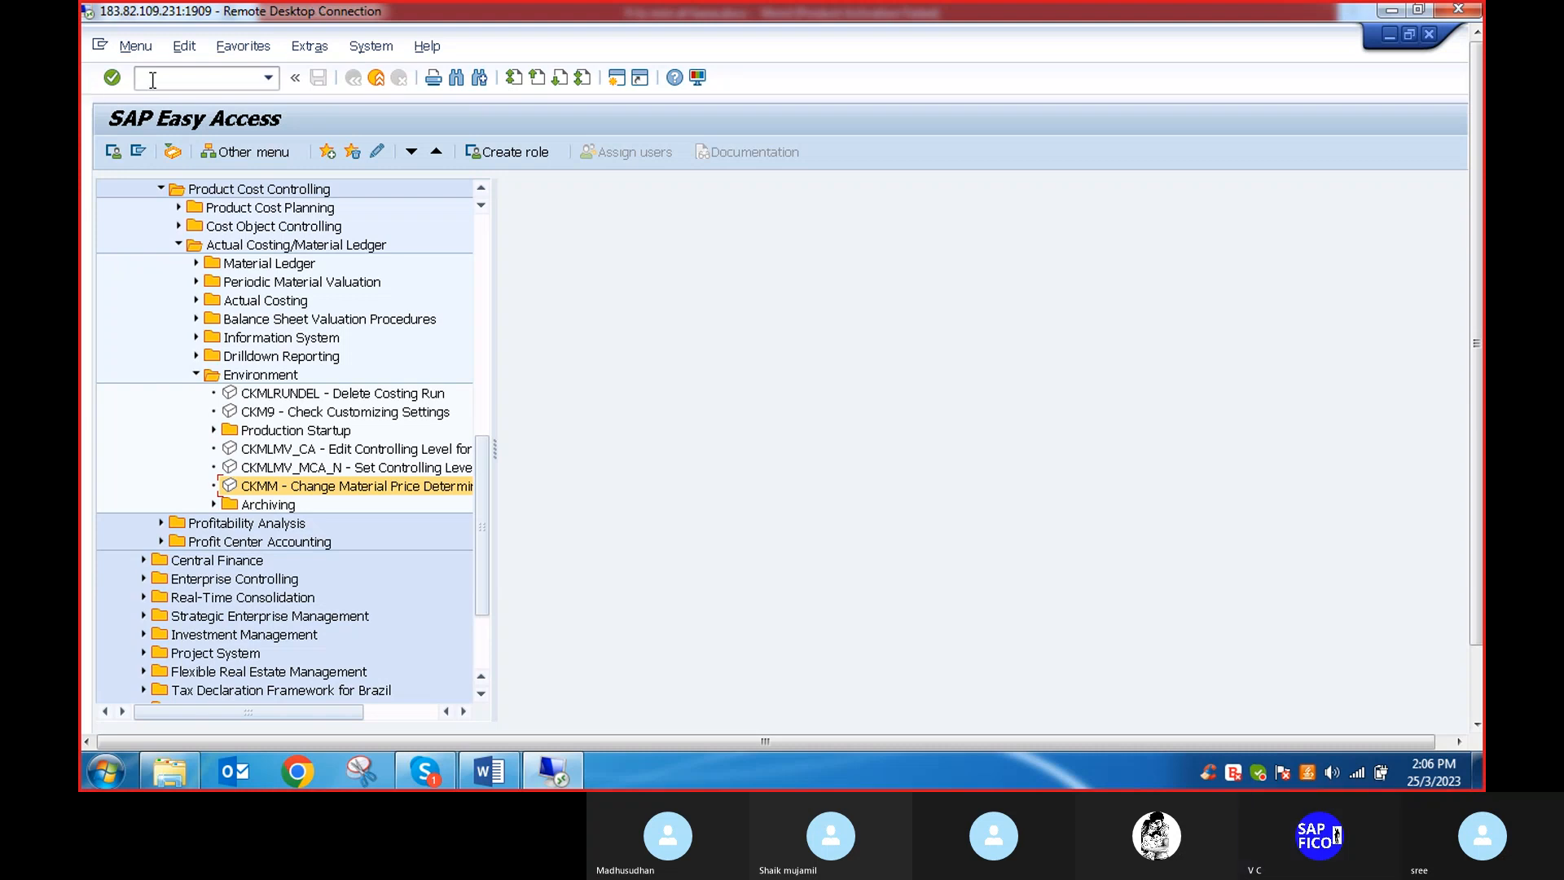
type("MM01")
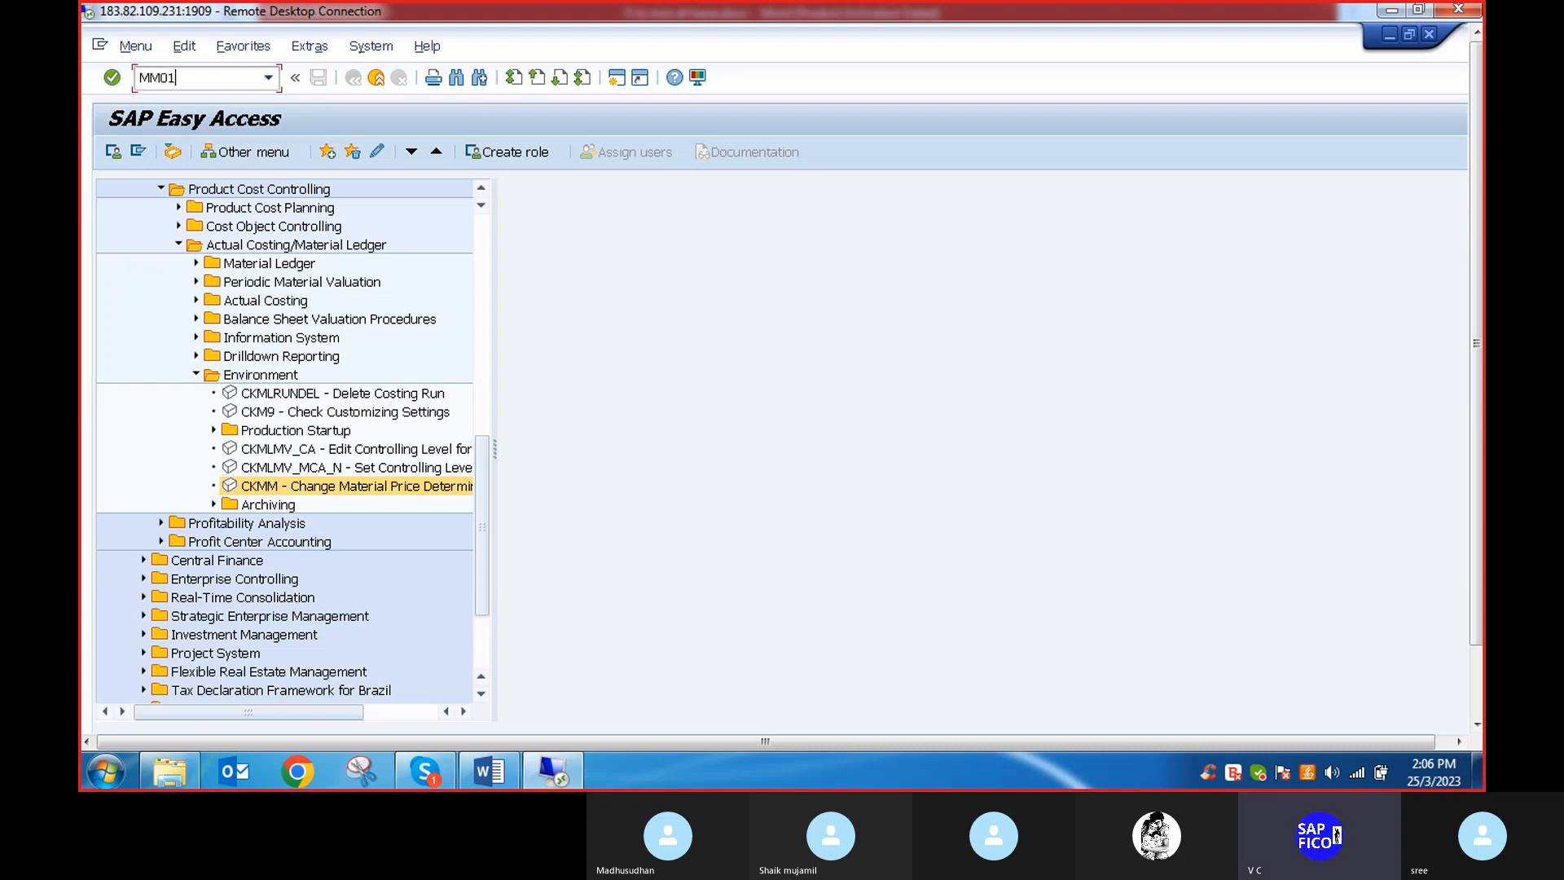
key("Return")
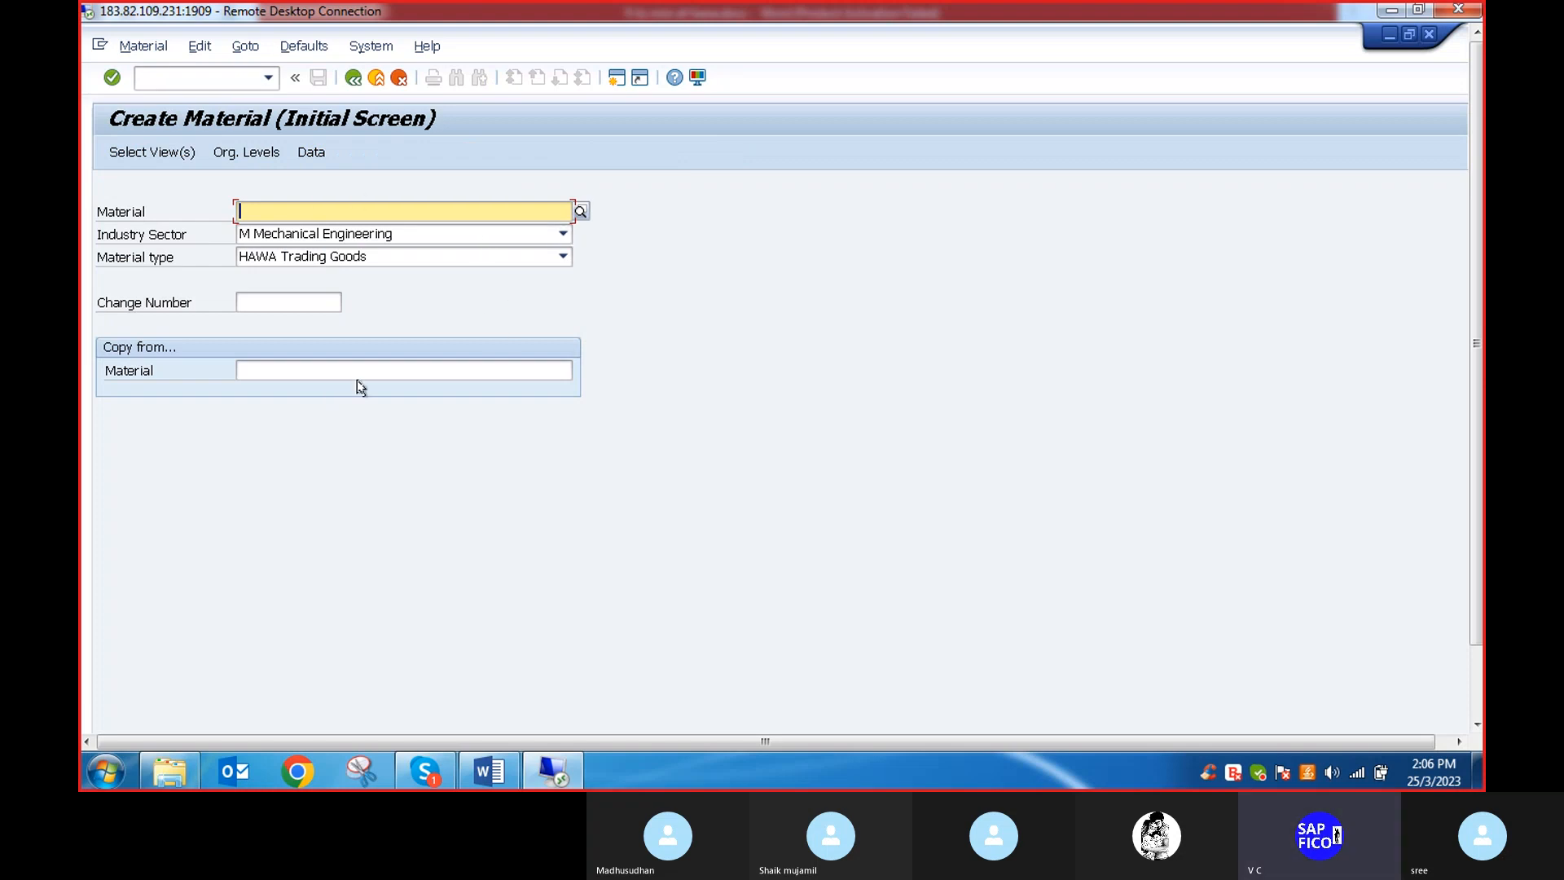
Start a HAWA Trading Goods material in the Mechanical Engineering sector and accept the preselected views
key("Return")
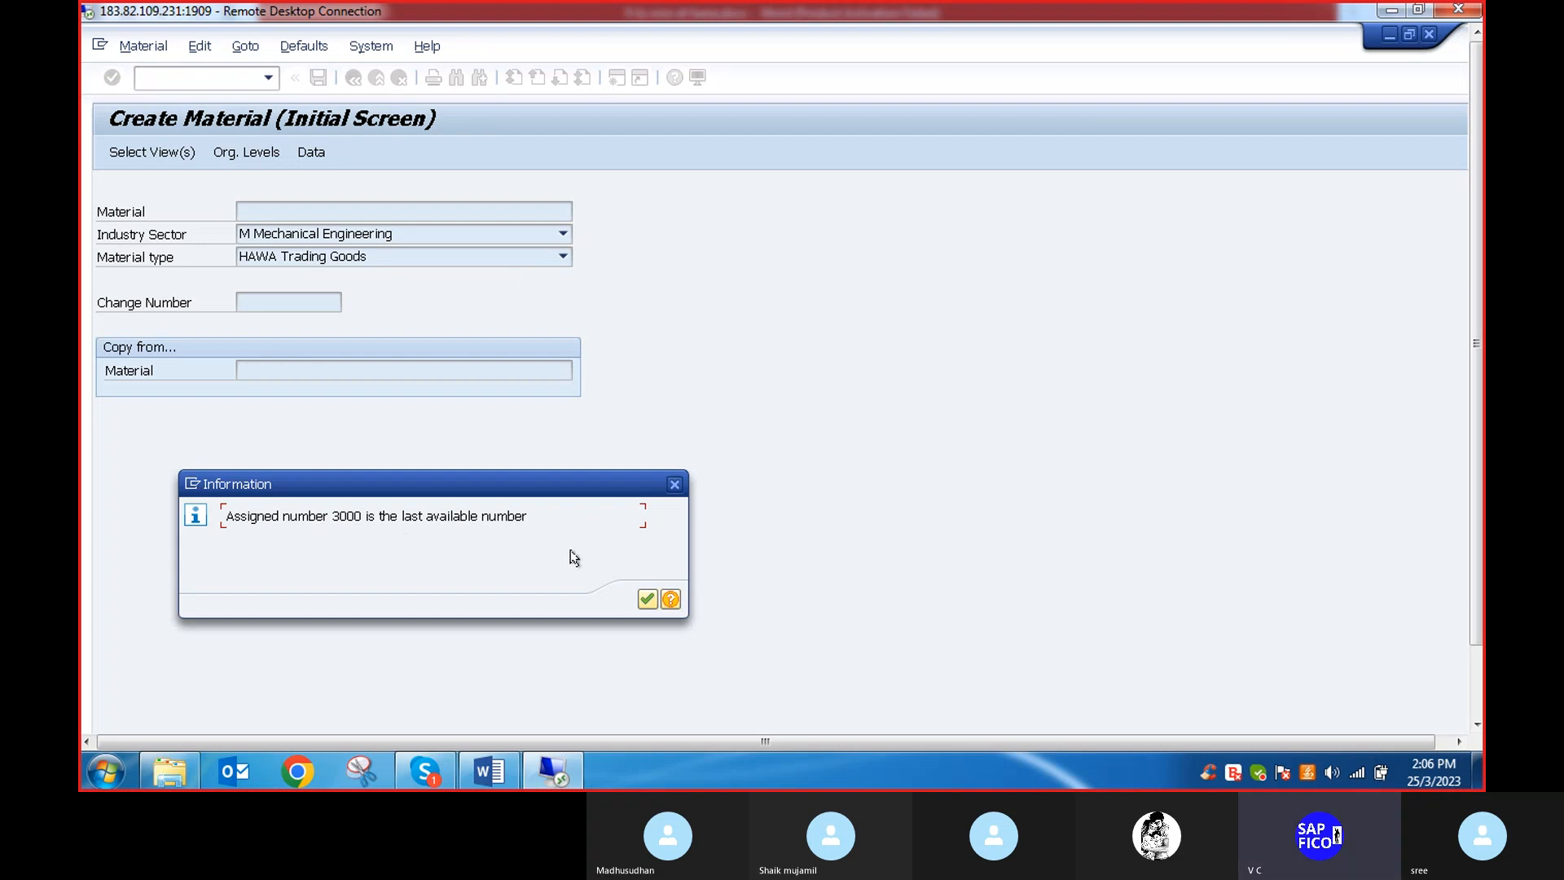
left_click(647, 600)
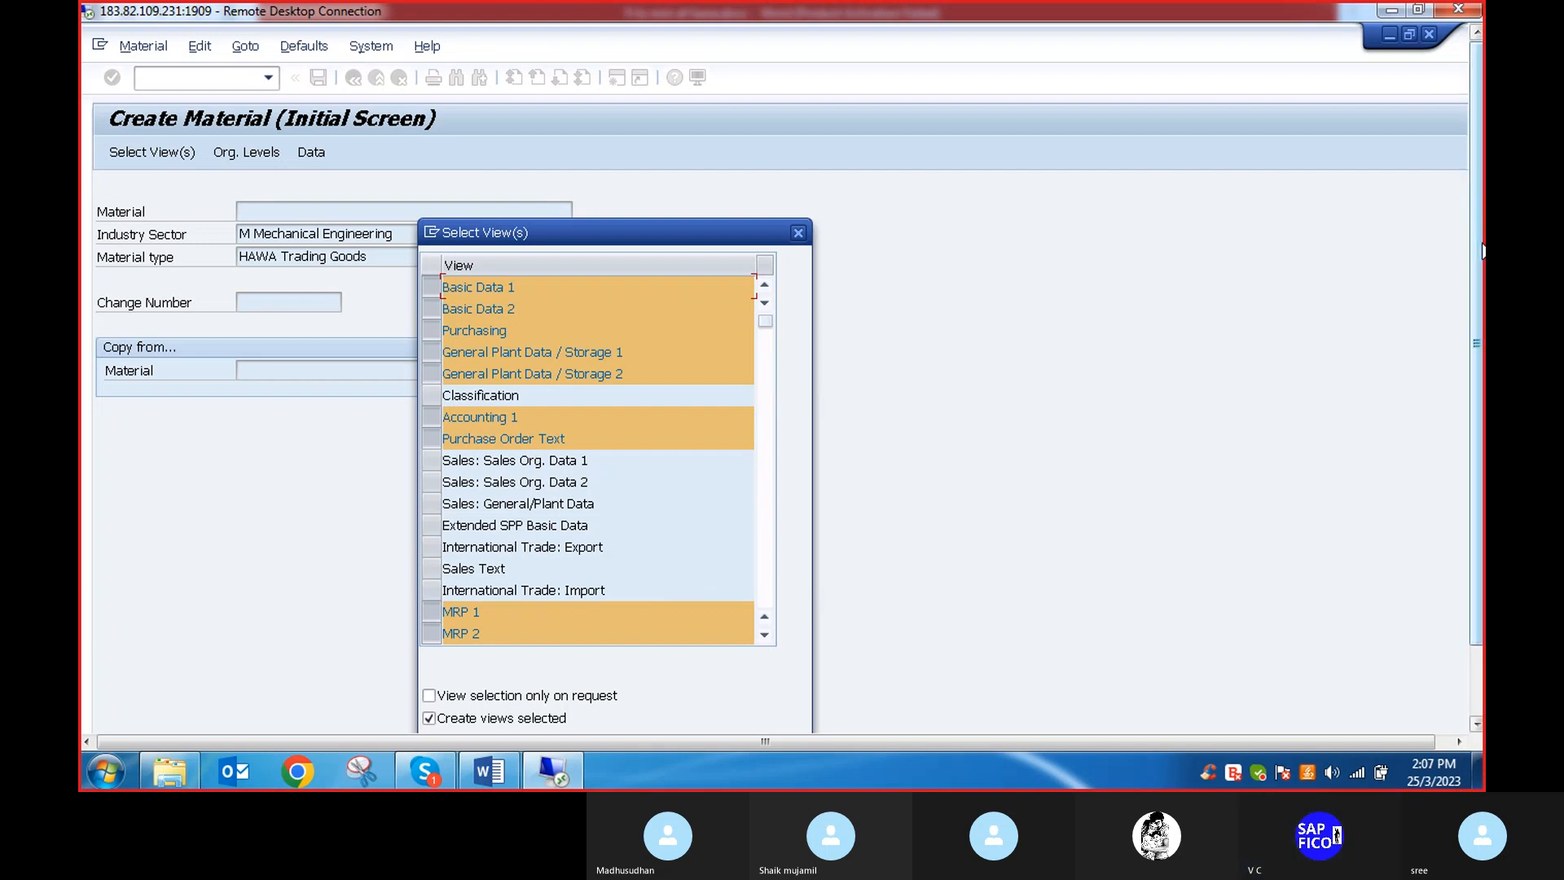
left_click_drag(1478, 243, 1478, 320)
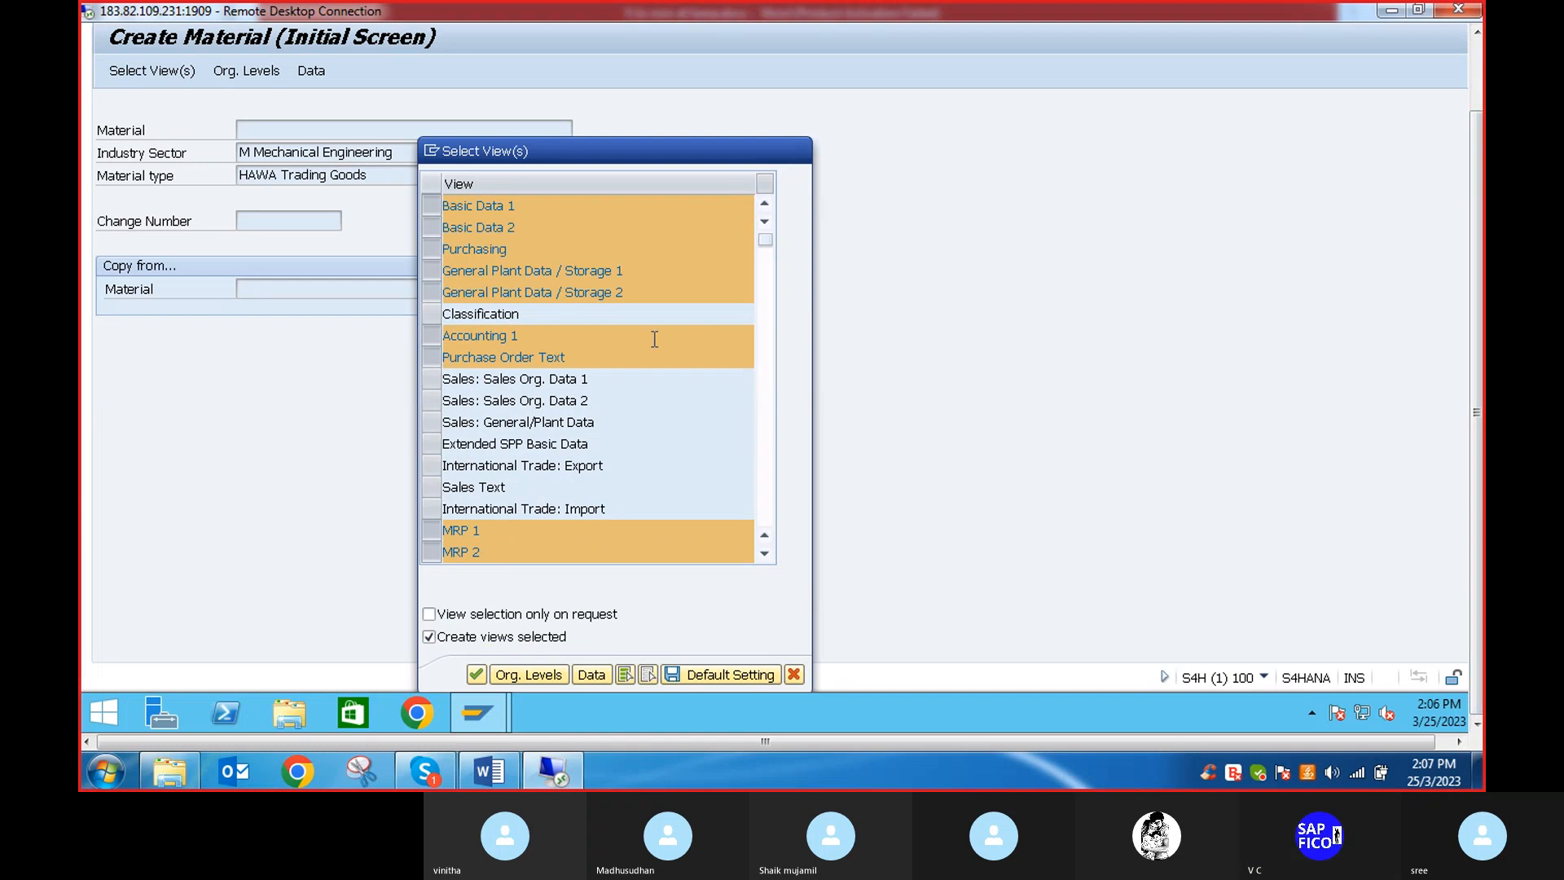
scroll(653, 338, "down", 2)
scroll(642, 362, "down", 1)
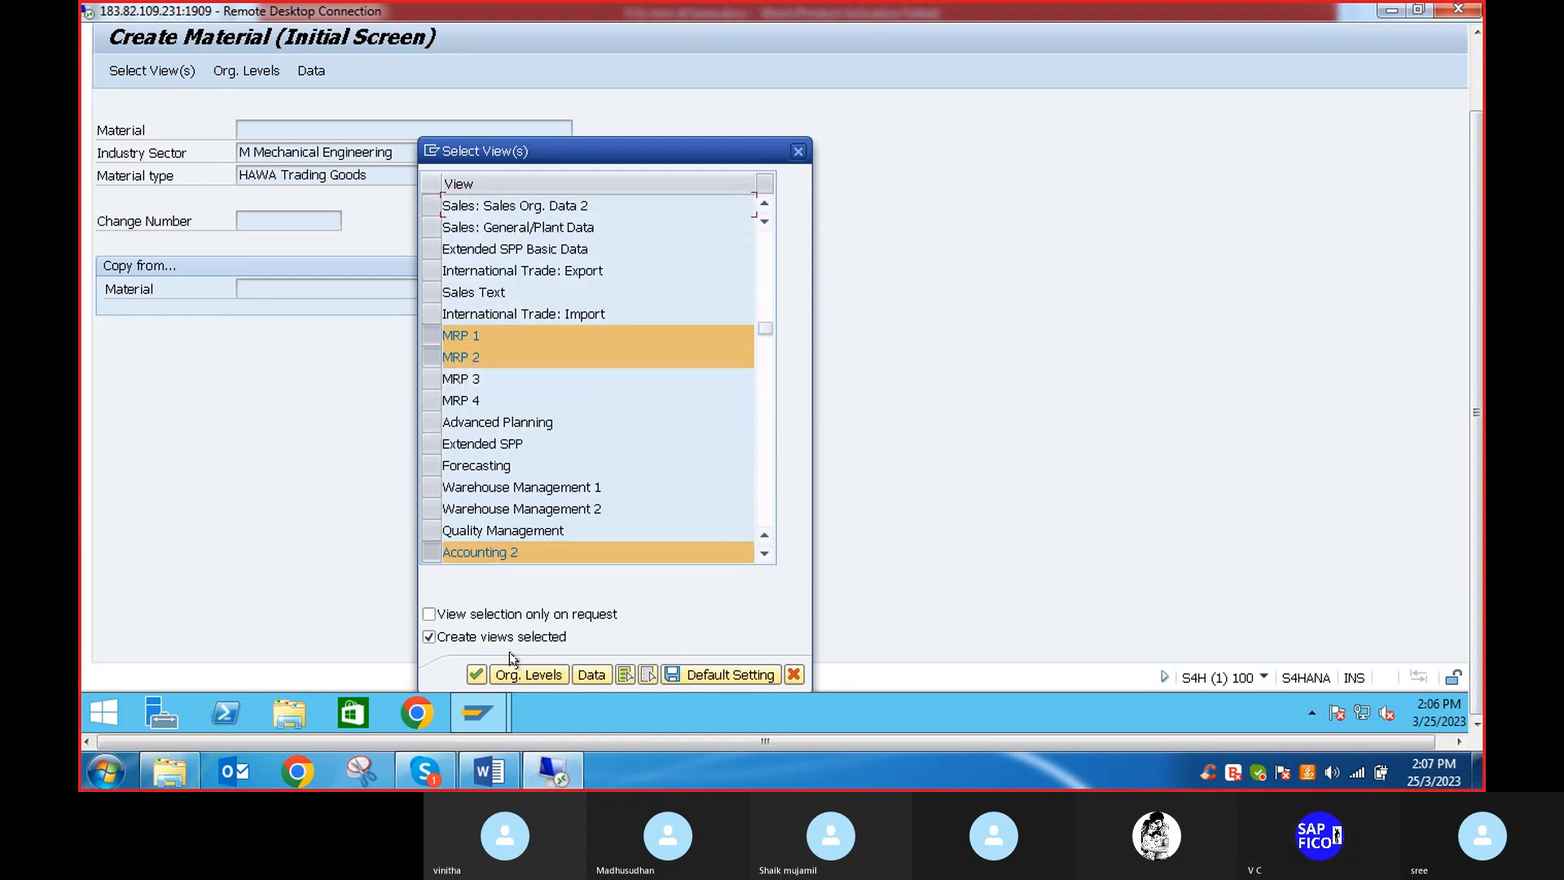
left_click(472, 678)
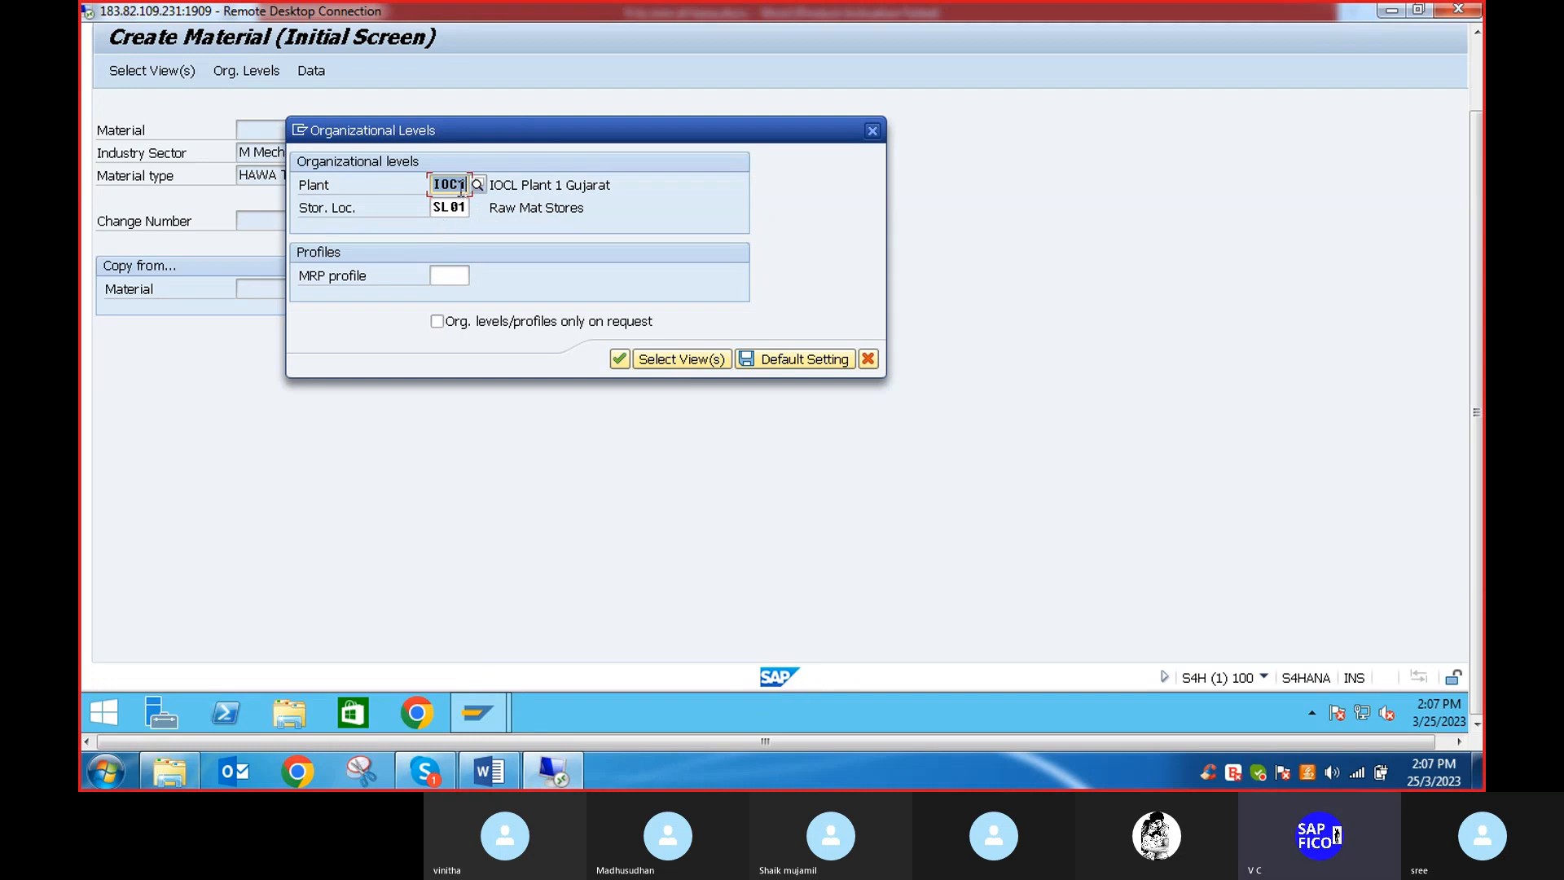
Replace the plant in the organizational levels with DEP1
left_click(466, 185)
key("BackSpace")
key("BackSpace")
key("BackSpace")
key("BackSpace")
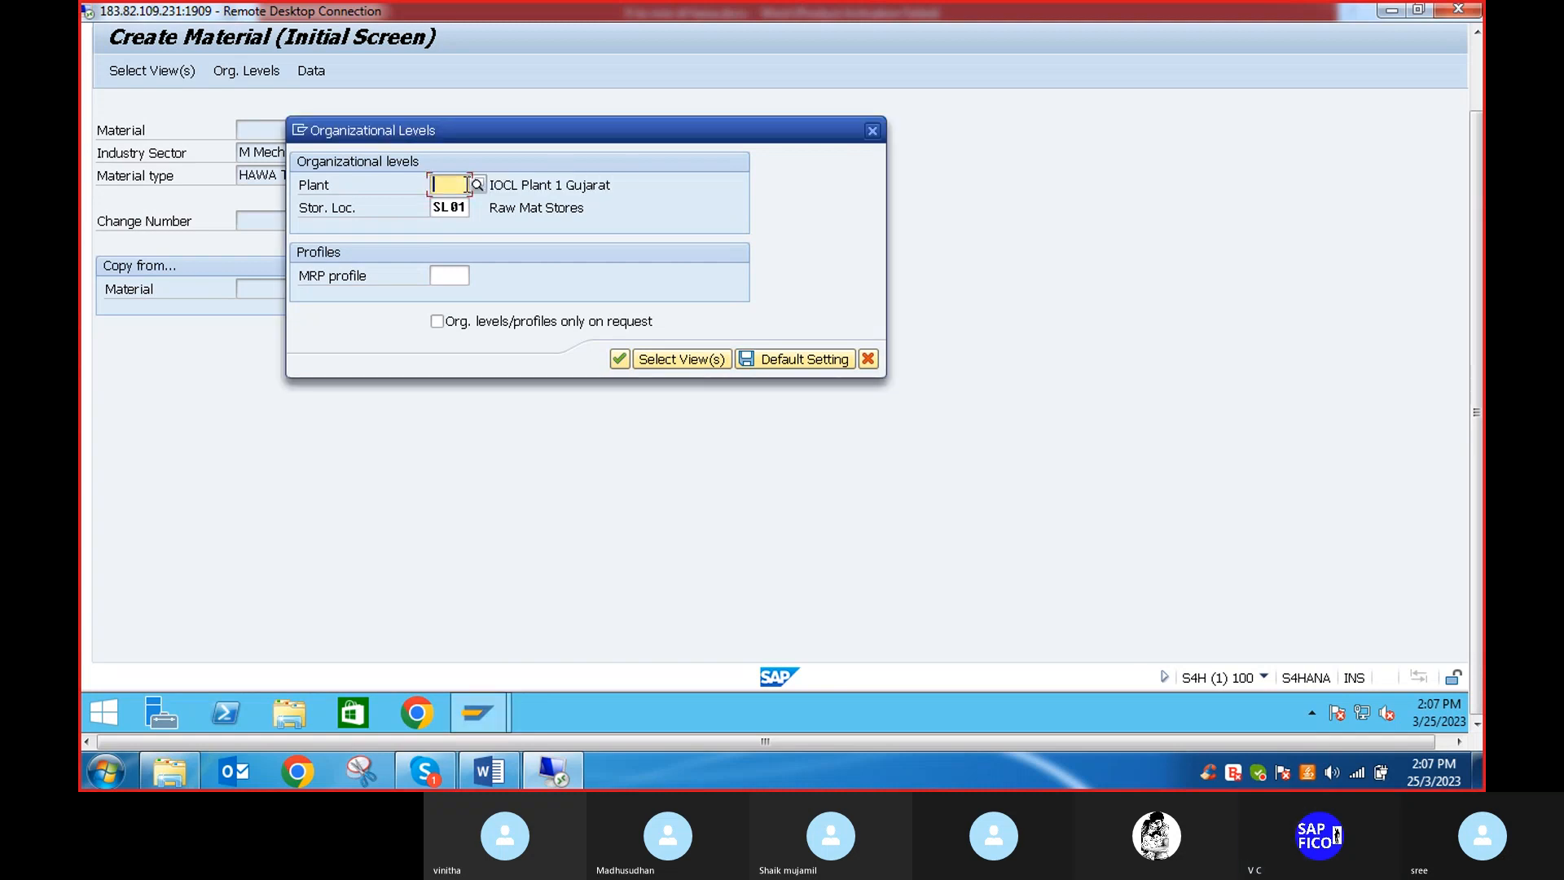
type("DEP1")
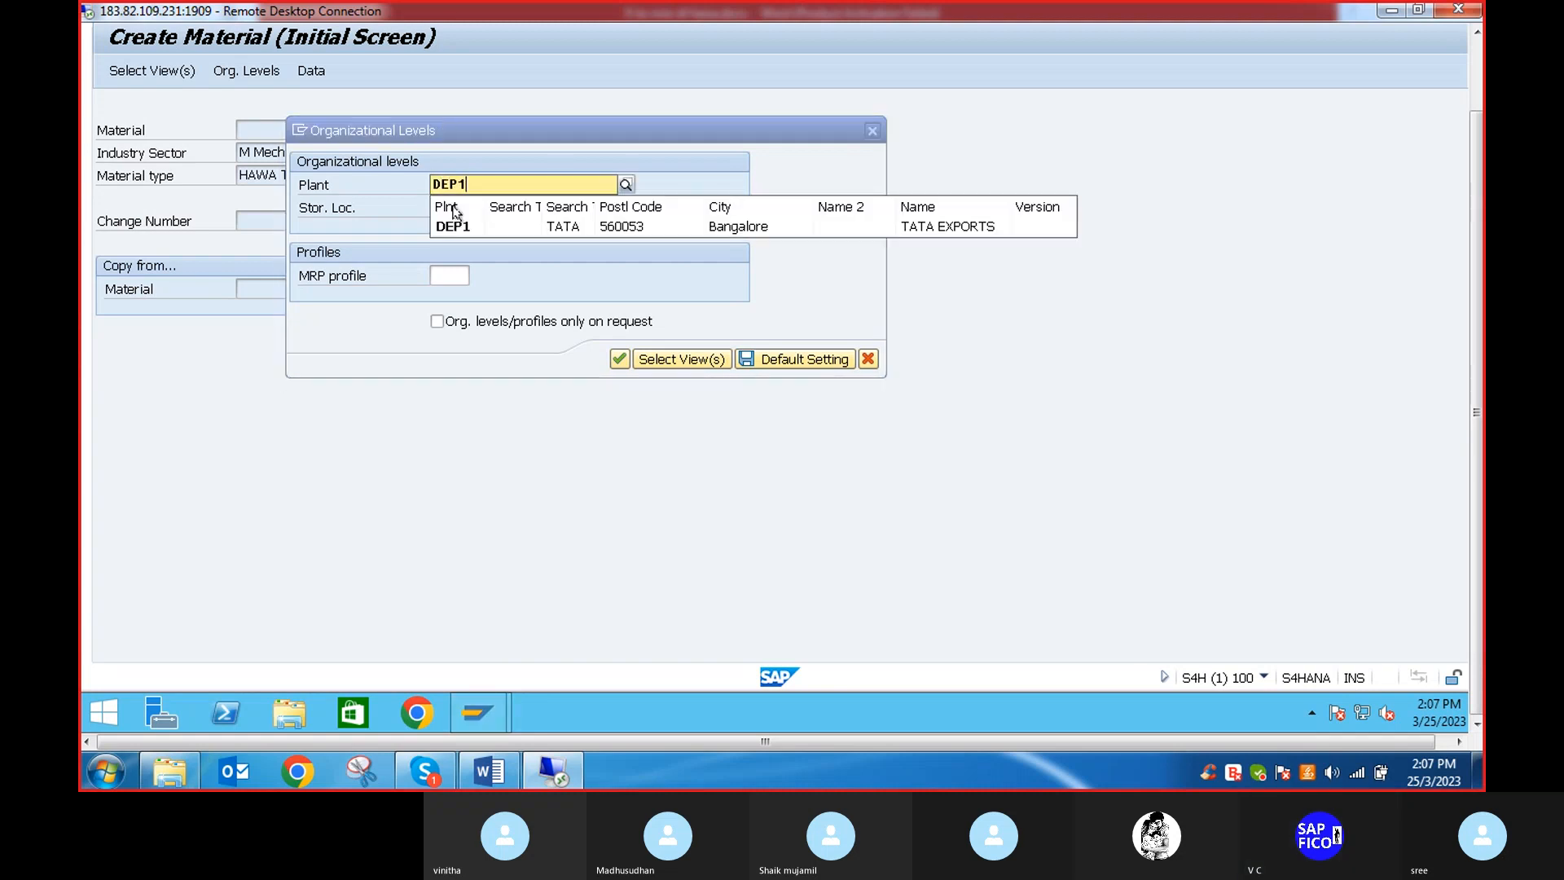
left_click(453, 225)
Replace the storage location with DSL1 and try to confirm the organizational levels for plant DEP1
left_click(468, 213)
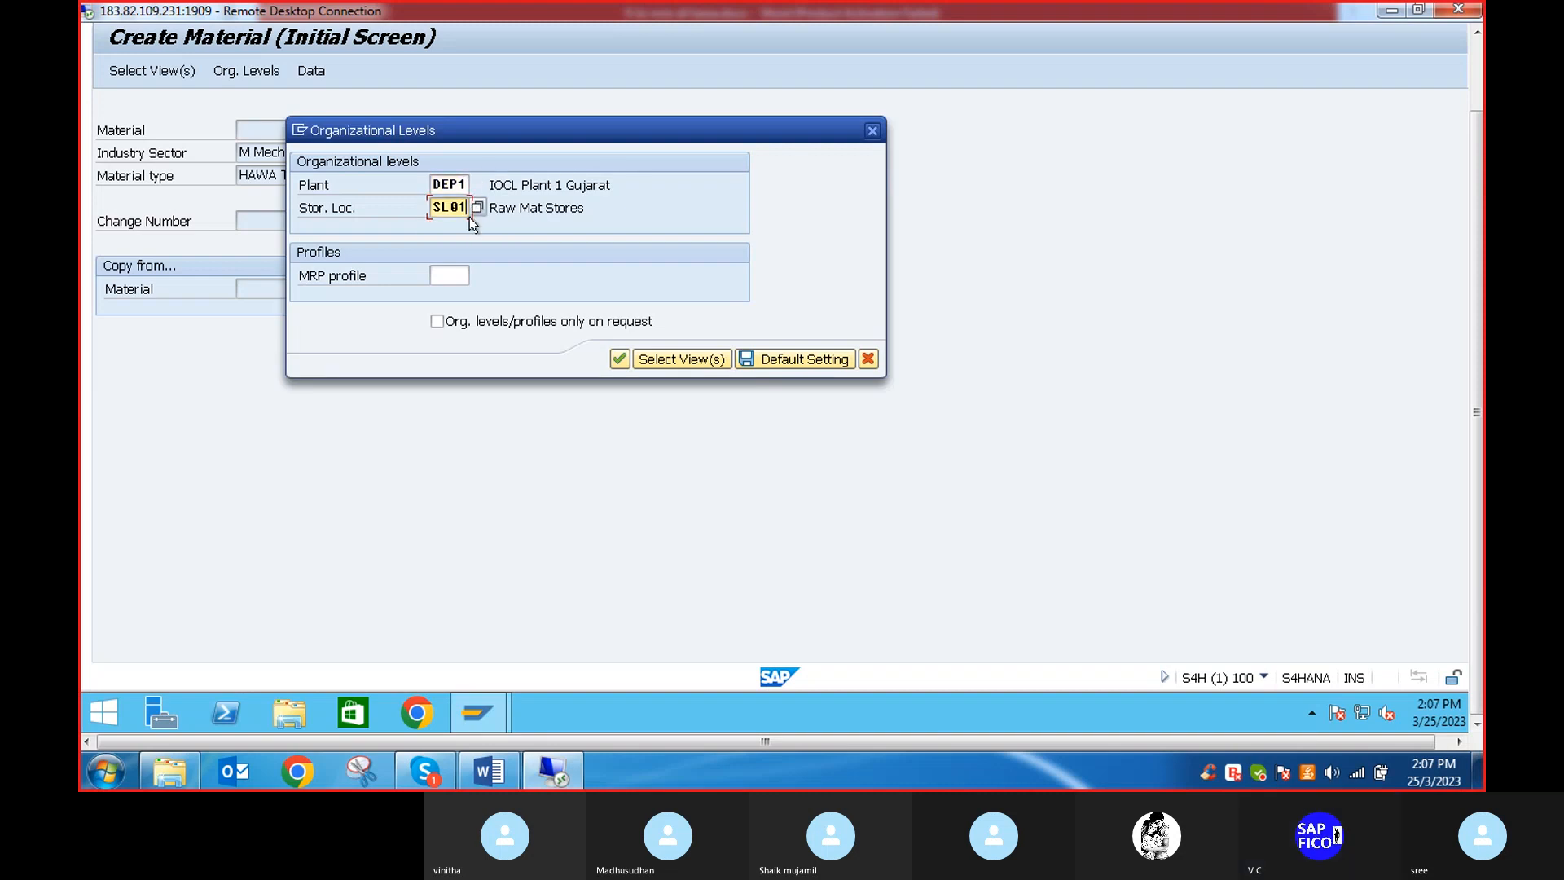
key("BackSpace")
key("BackSpace")
key("BackSpace")
key("BackSpace")
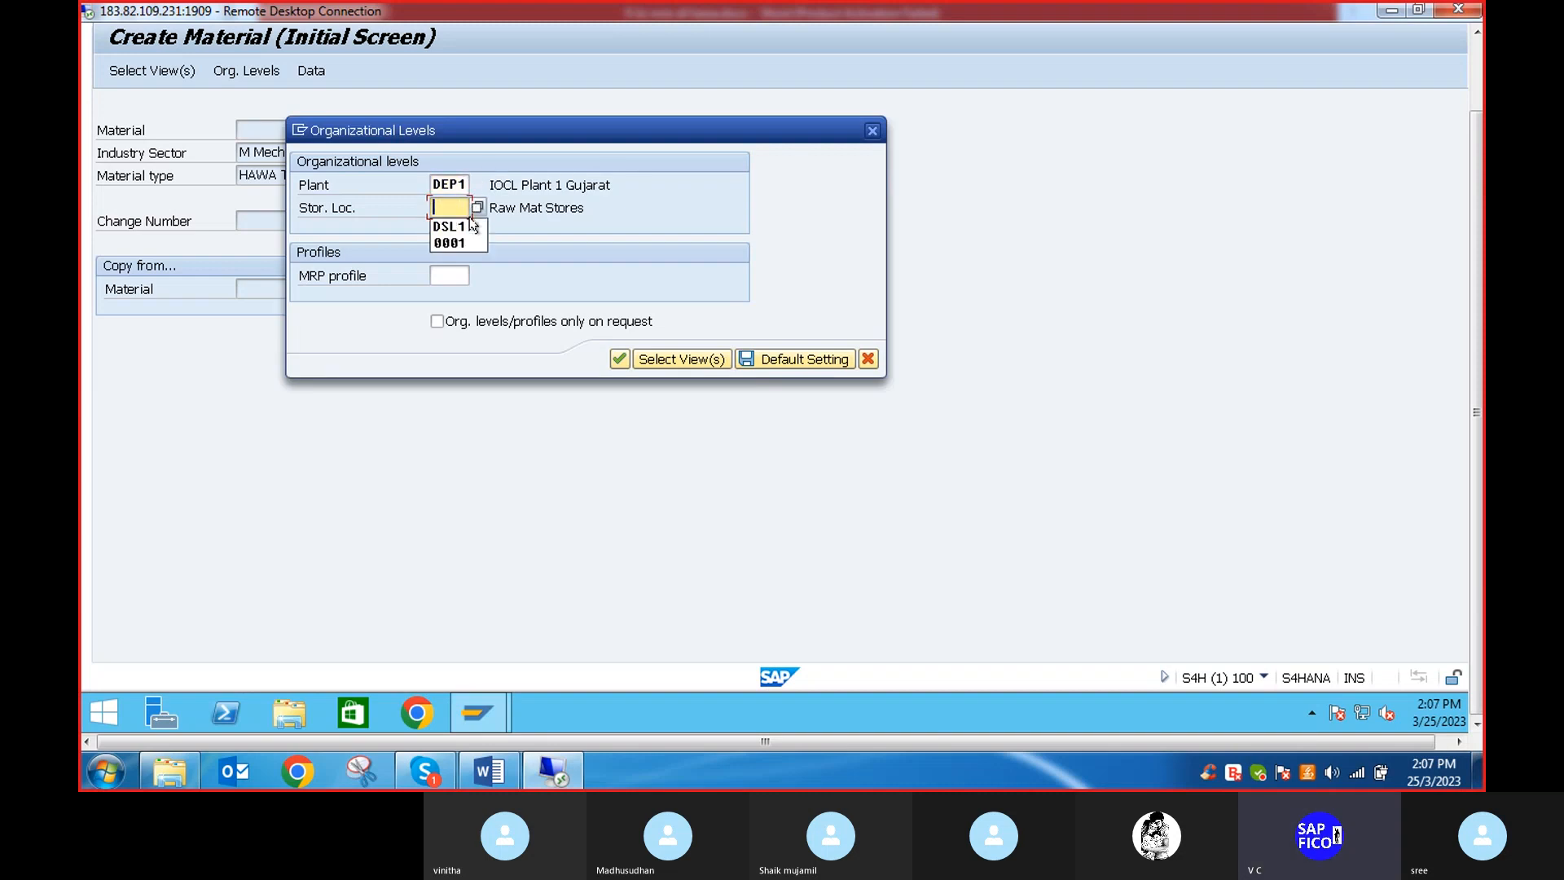
type("DSL1")
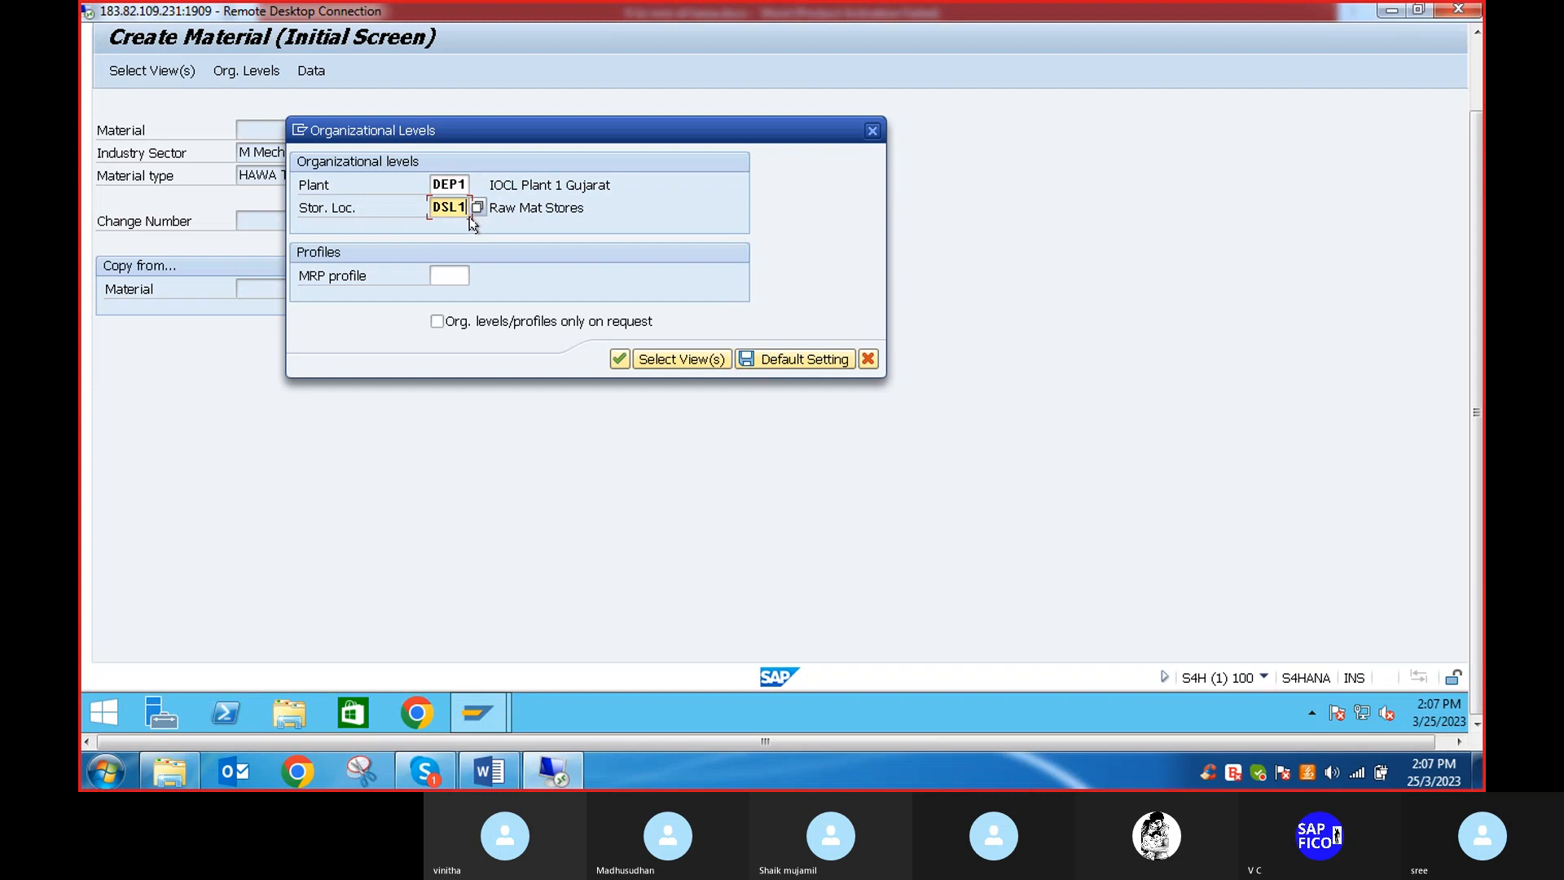
key("Return")
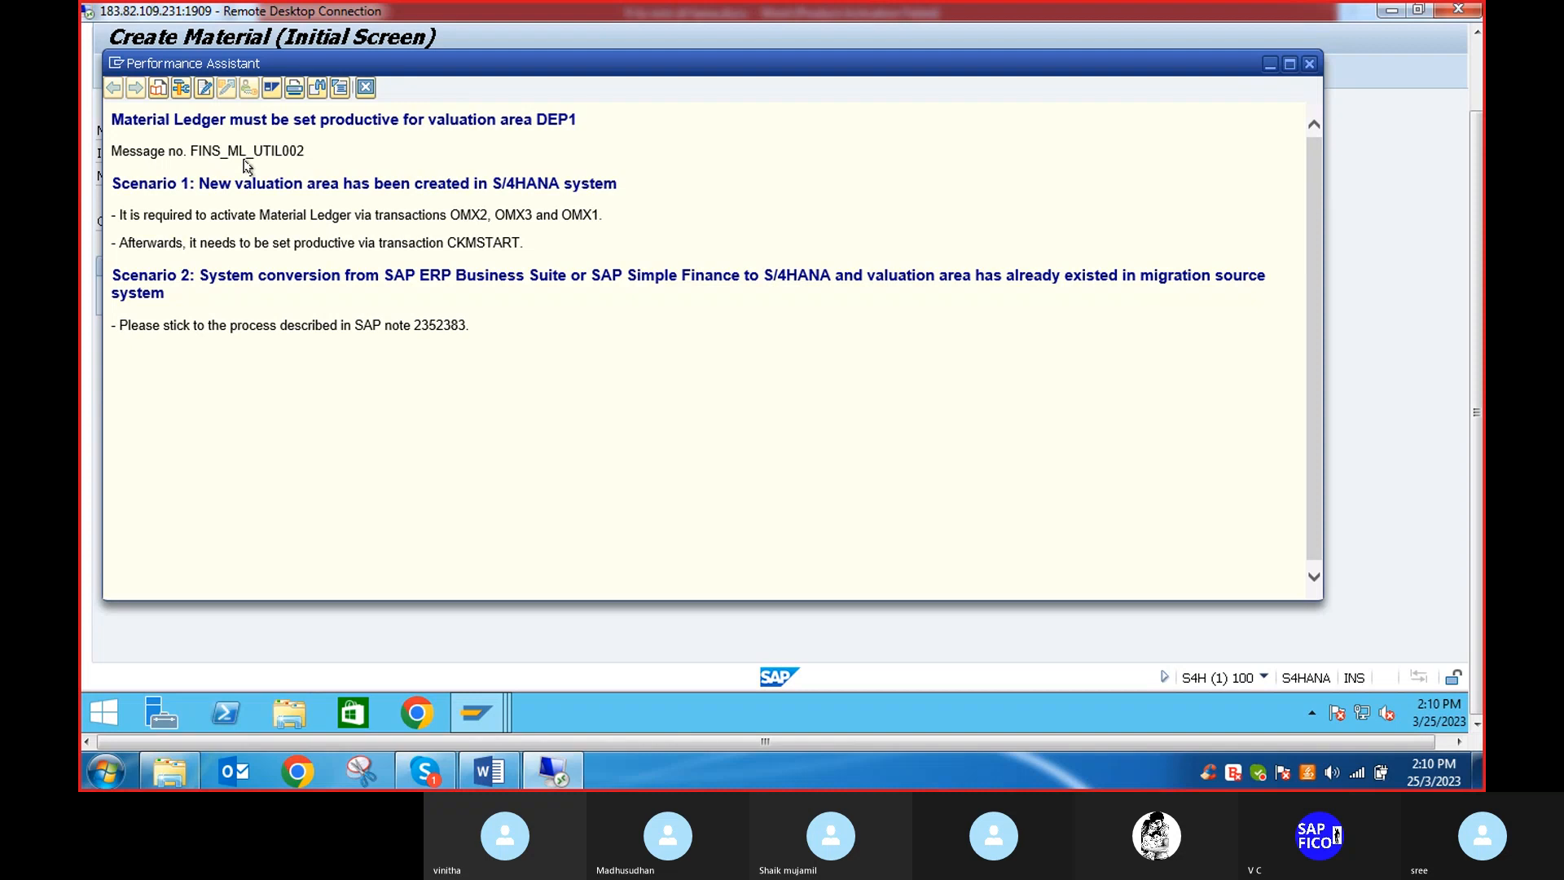
Close the error and its help text, cancel the organizational levels and return to SAP Easy Access with /N
left_click(1308, 64)
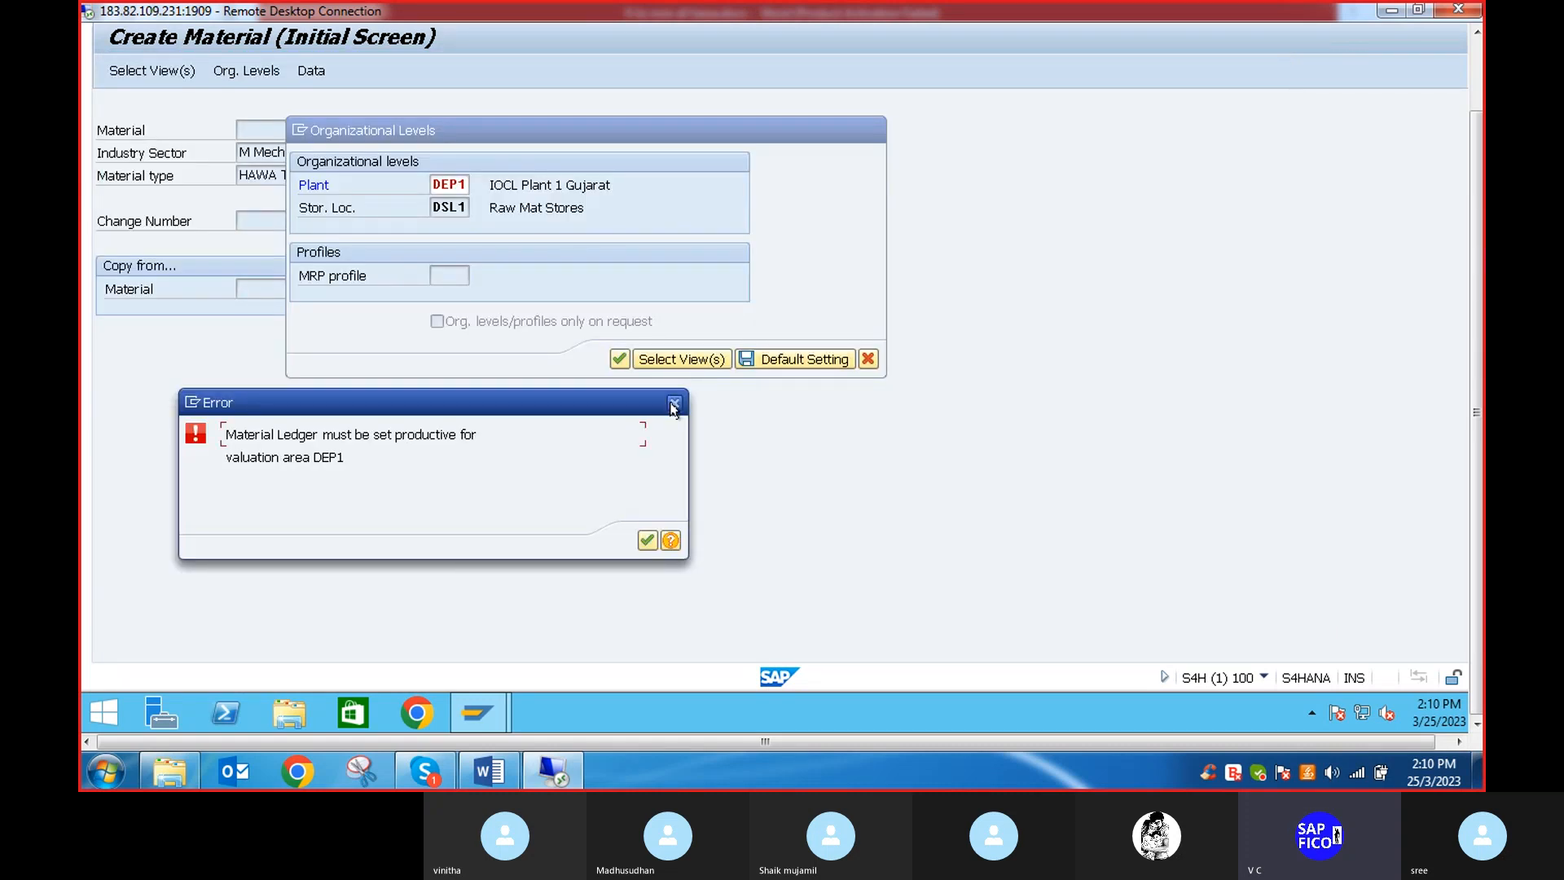
left_click(674, 405)
left_click(875, 129)
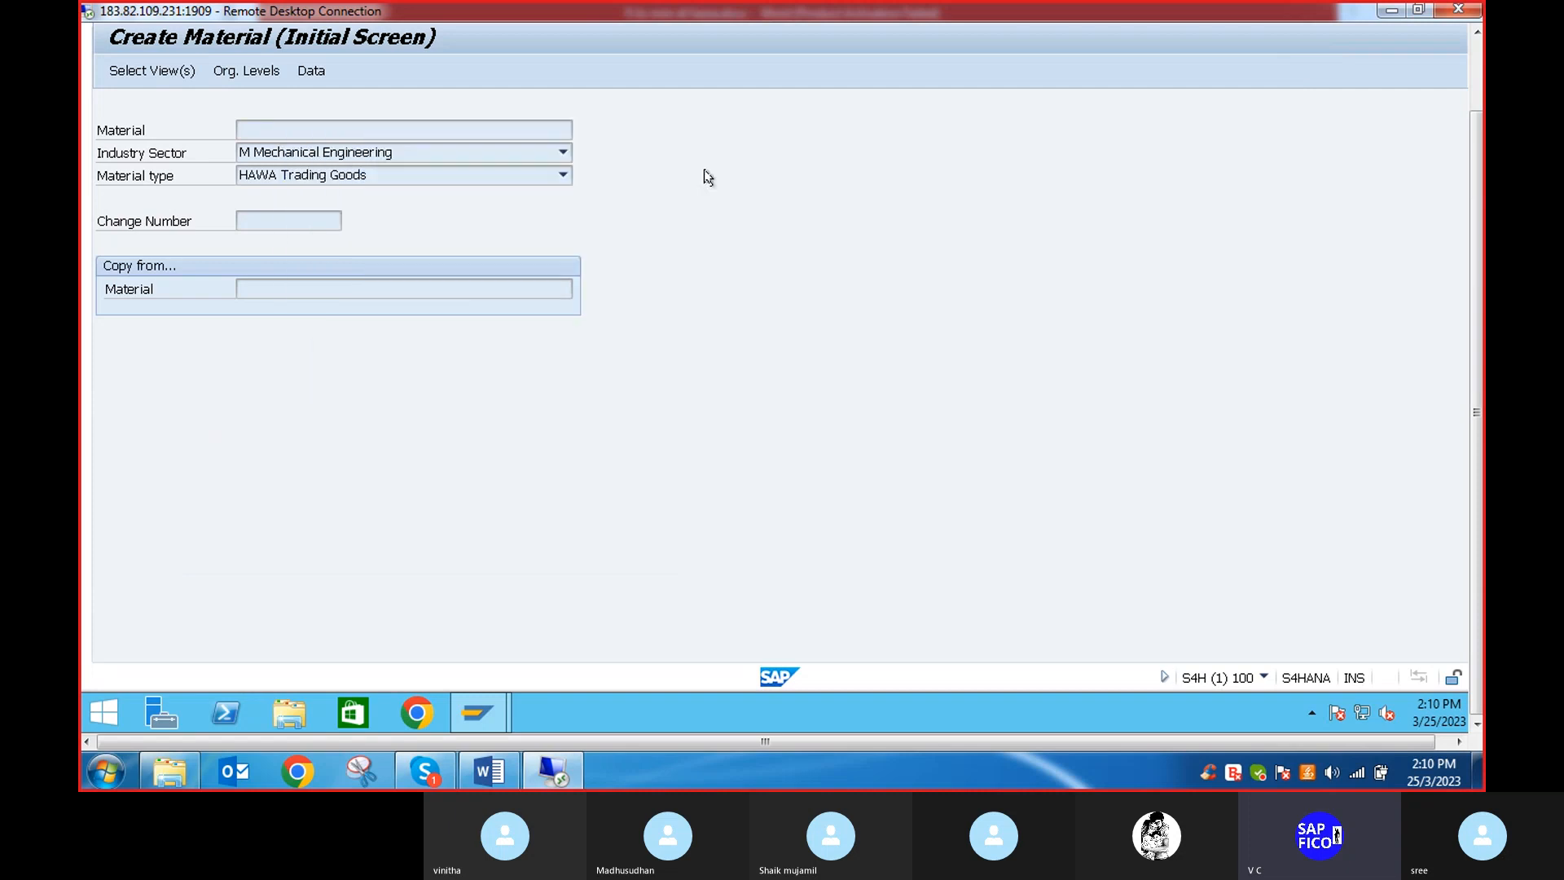
left_click_drag(1474, 230, 1474, 155)
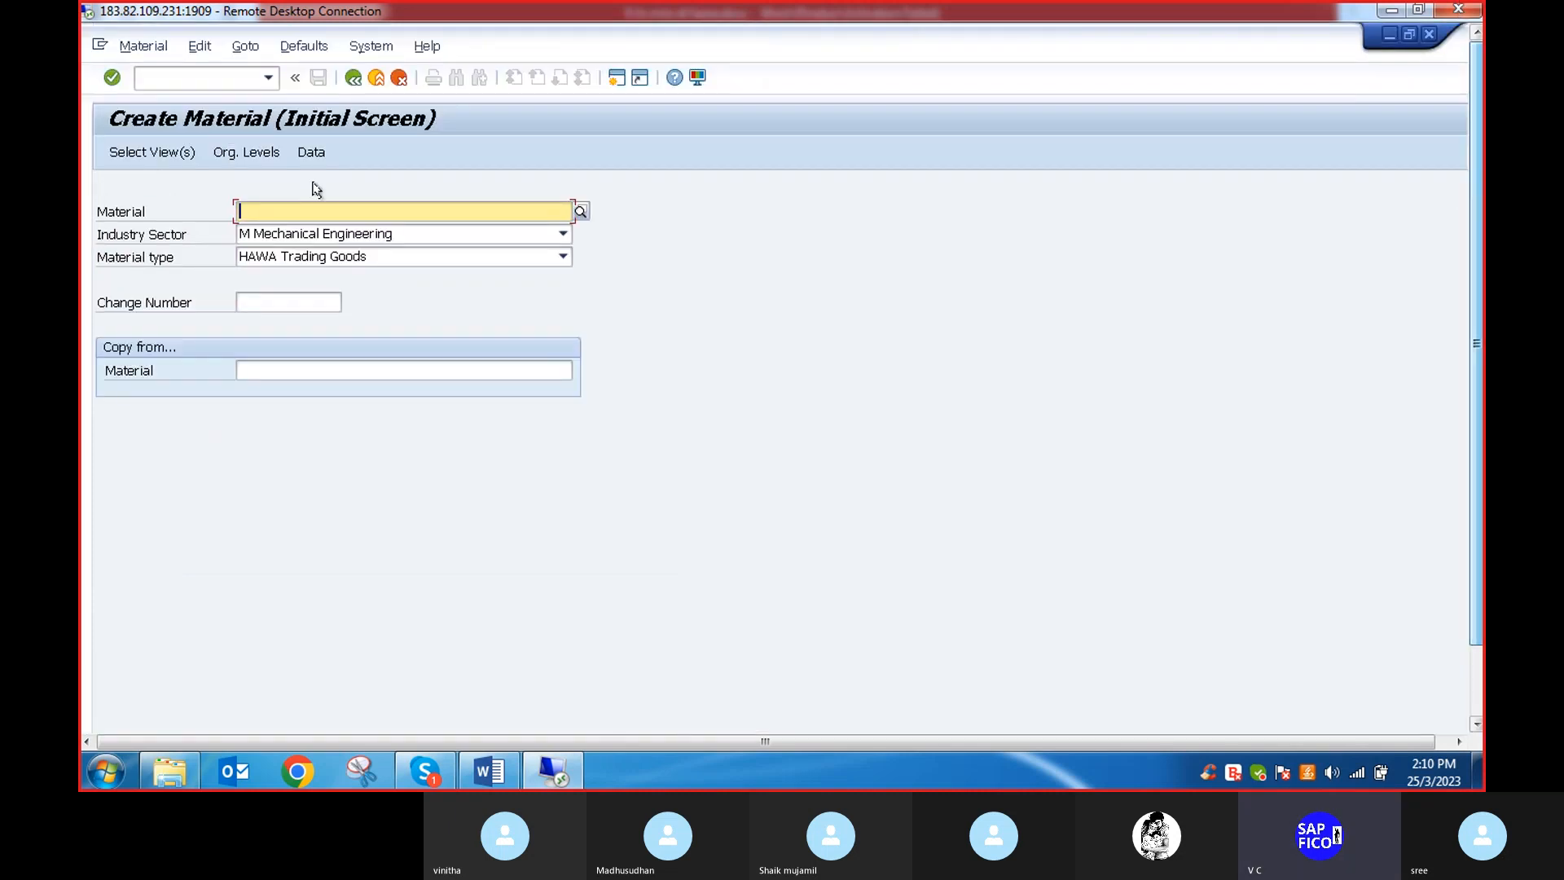
left_click(165, 79)
type("/n")
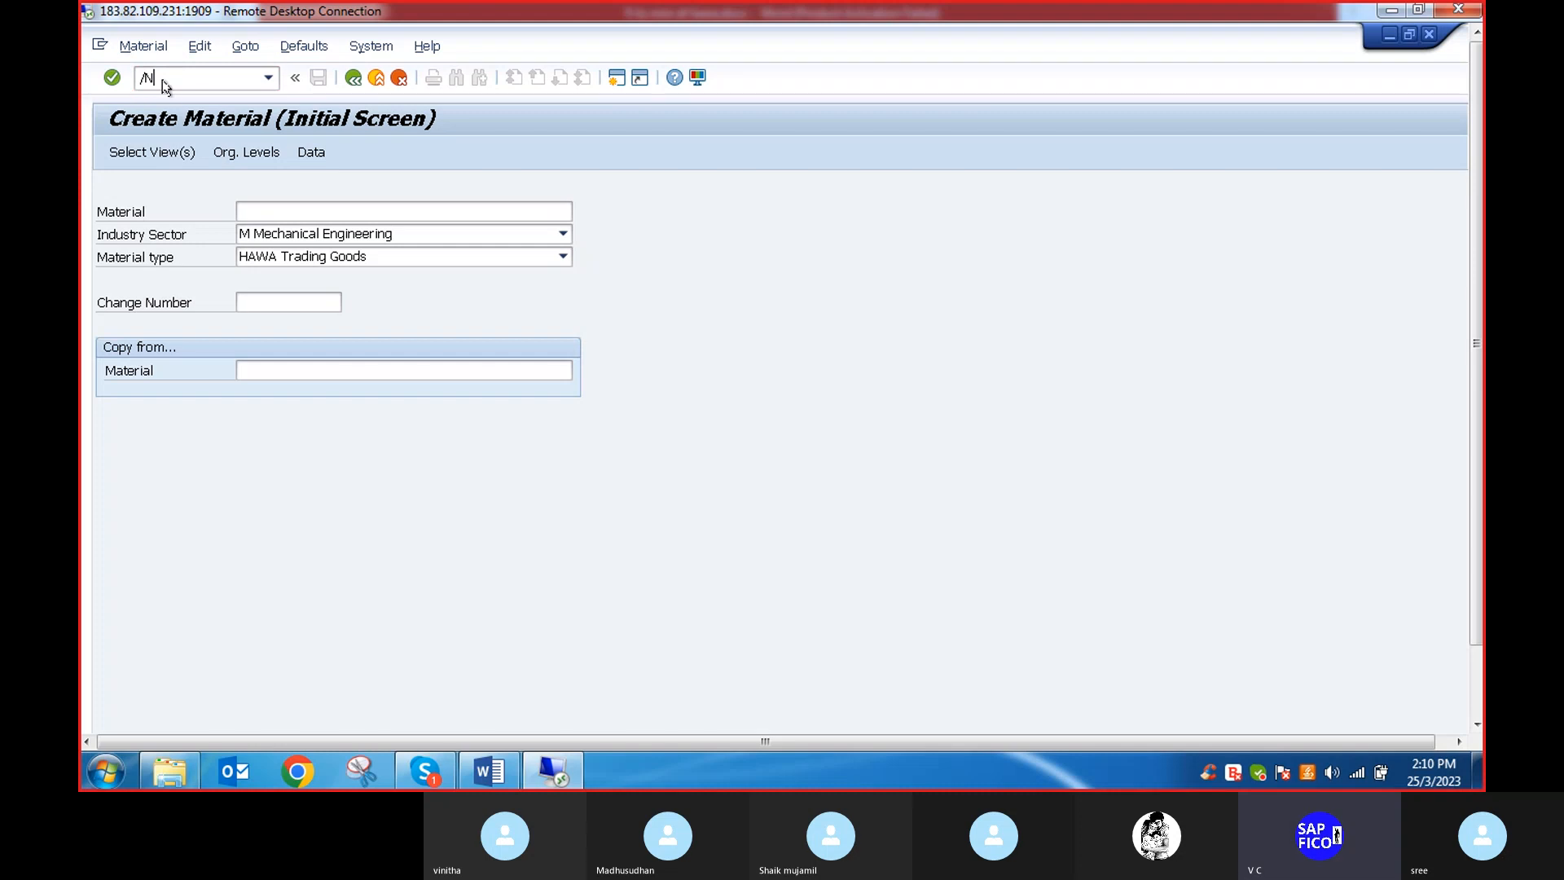
key("Return")
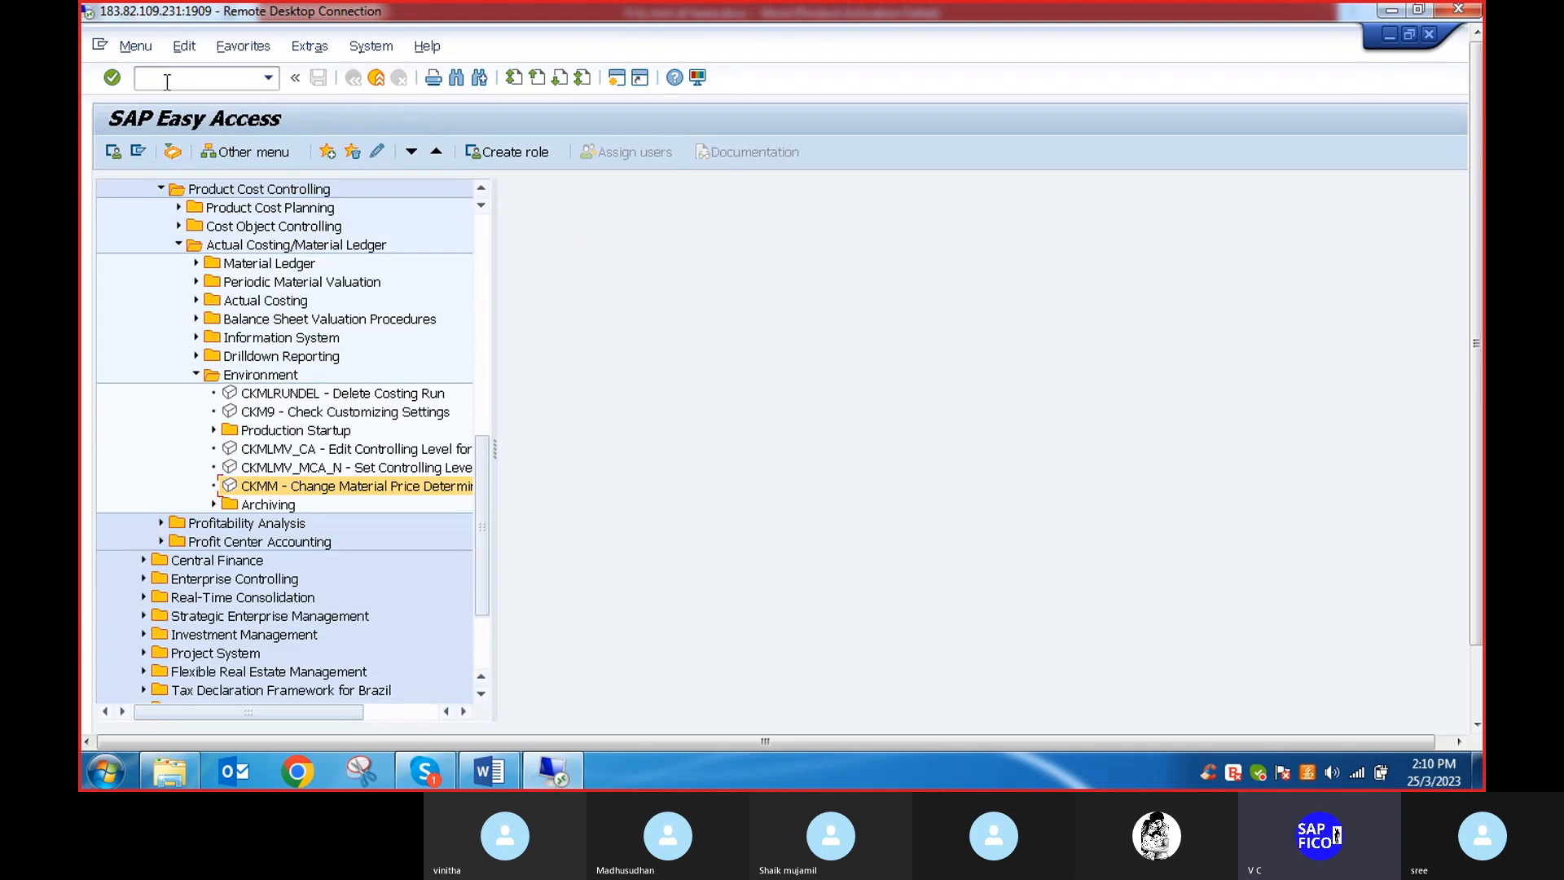
key("Return")
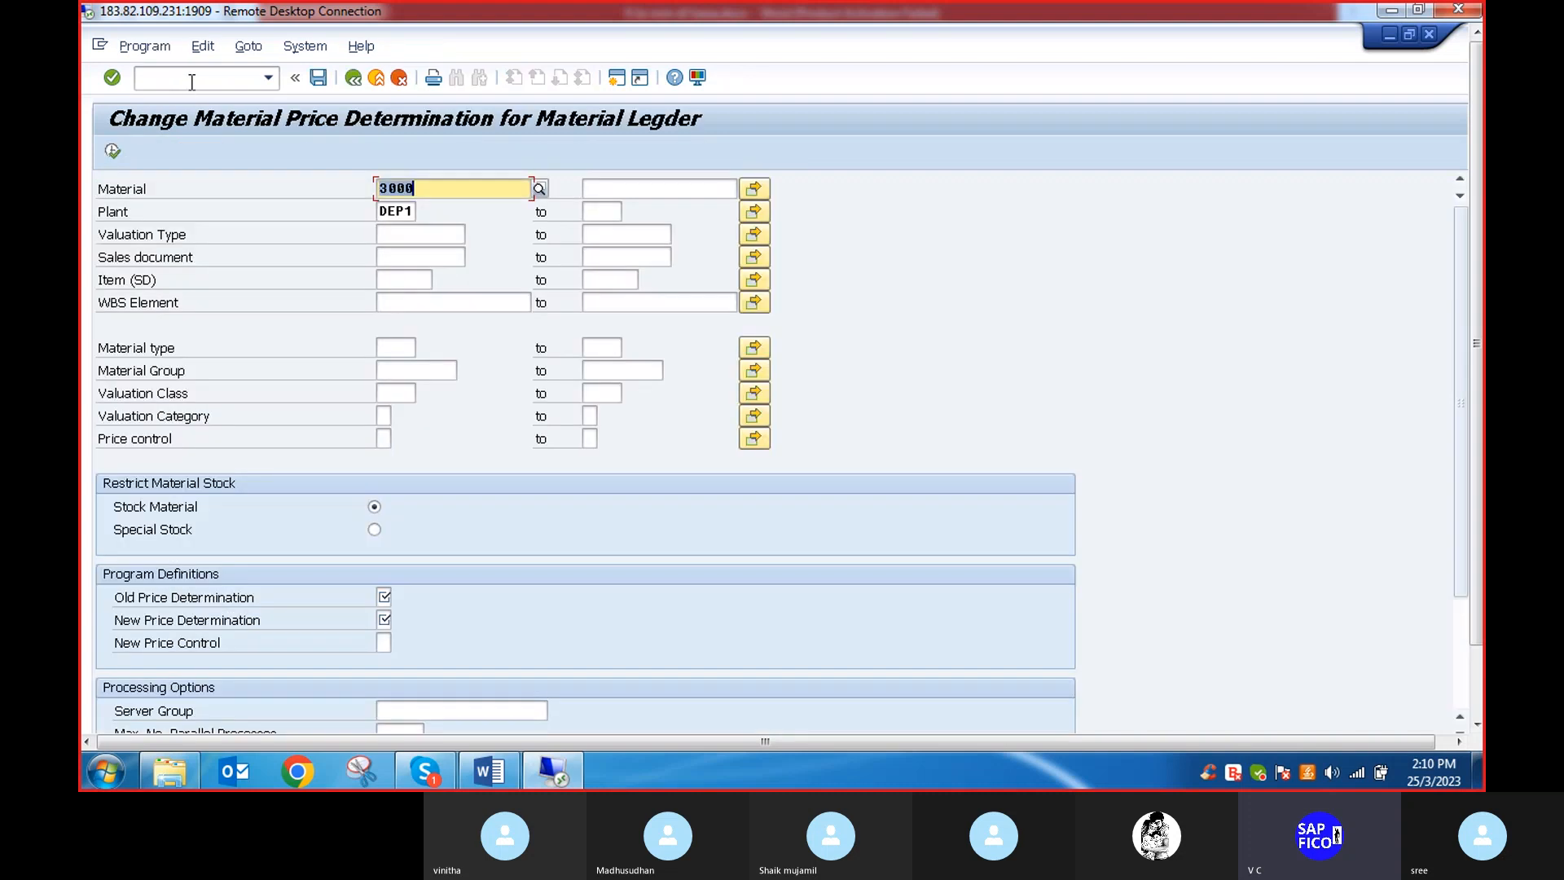
left_click(192, 79)
type("/n")
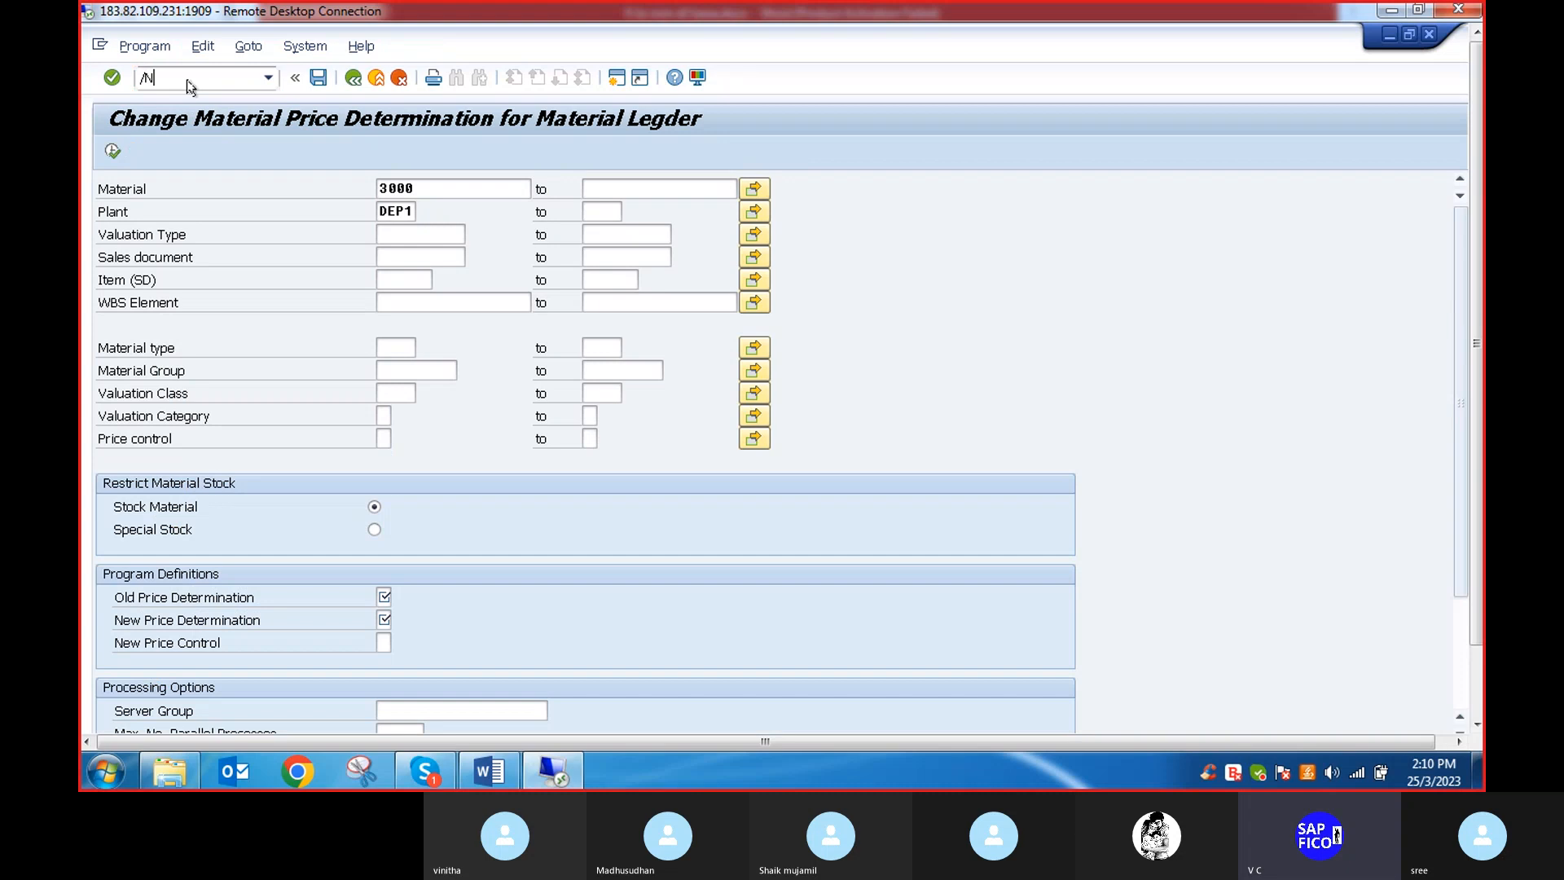
key("Return")
left_click(186, 78)
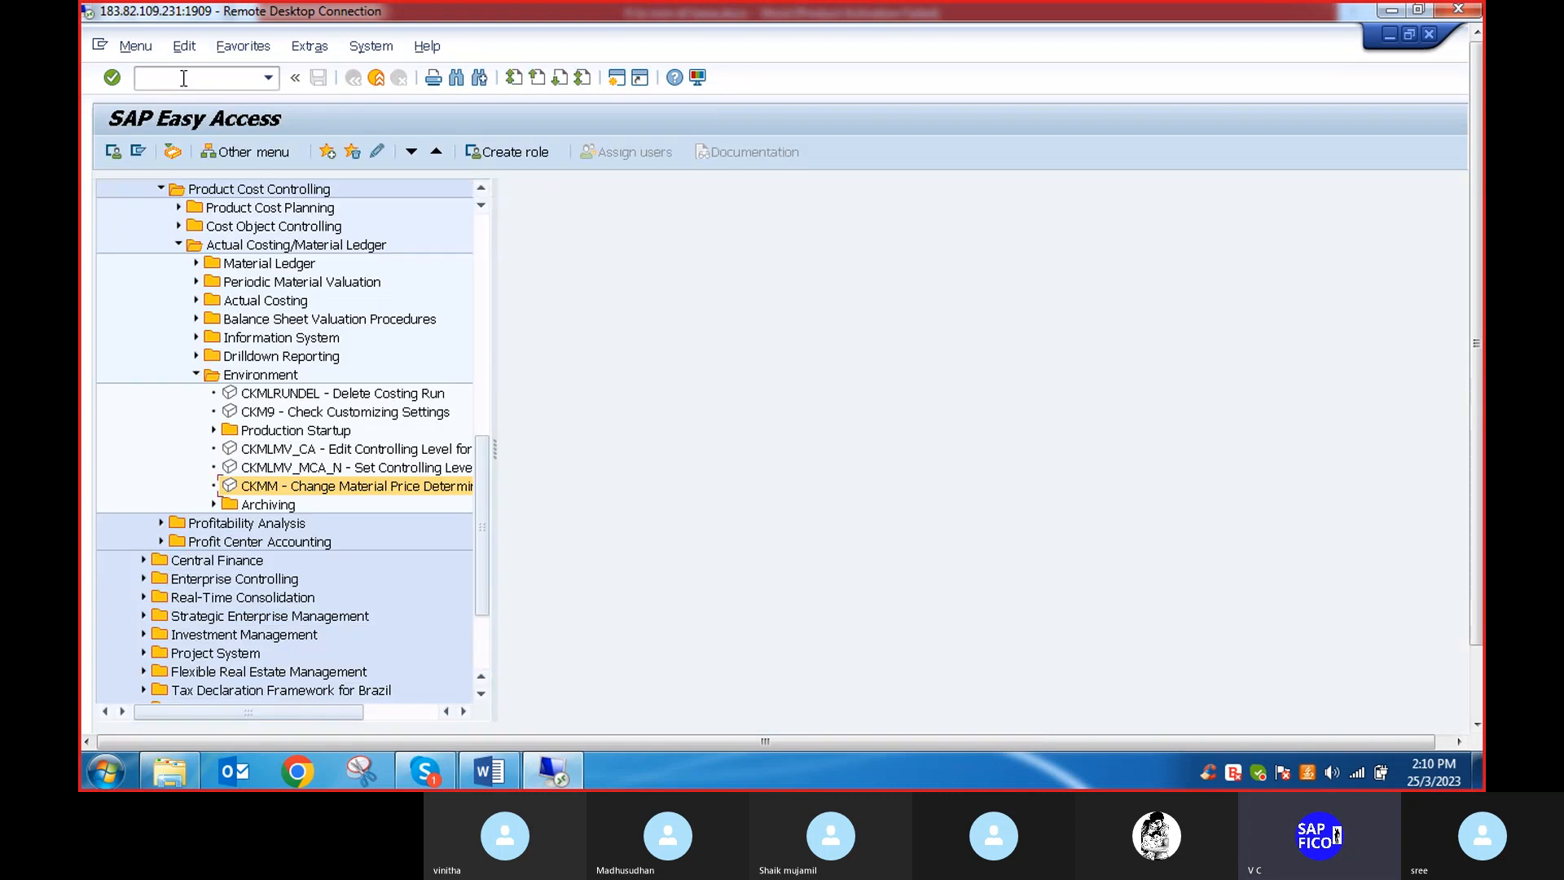
Open the material ledger activation overview, locate valuation area DEP1 to check its settings, and go back to SAP Easy Access
type("ckmm")
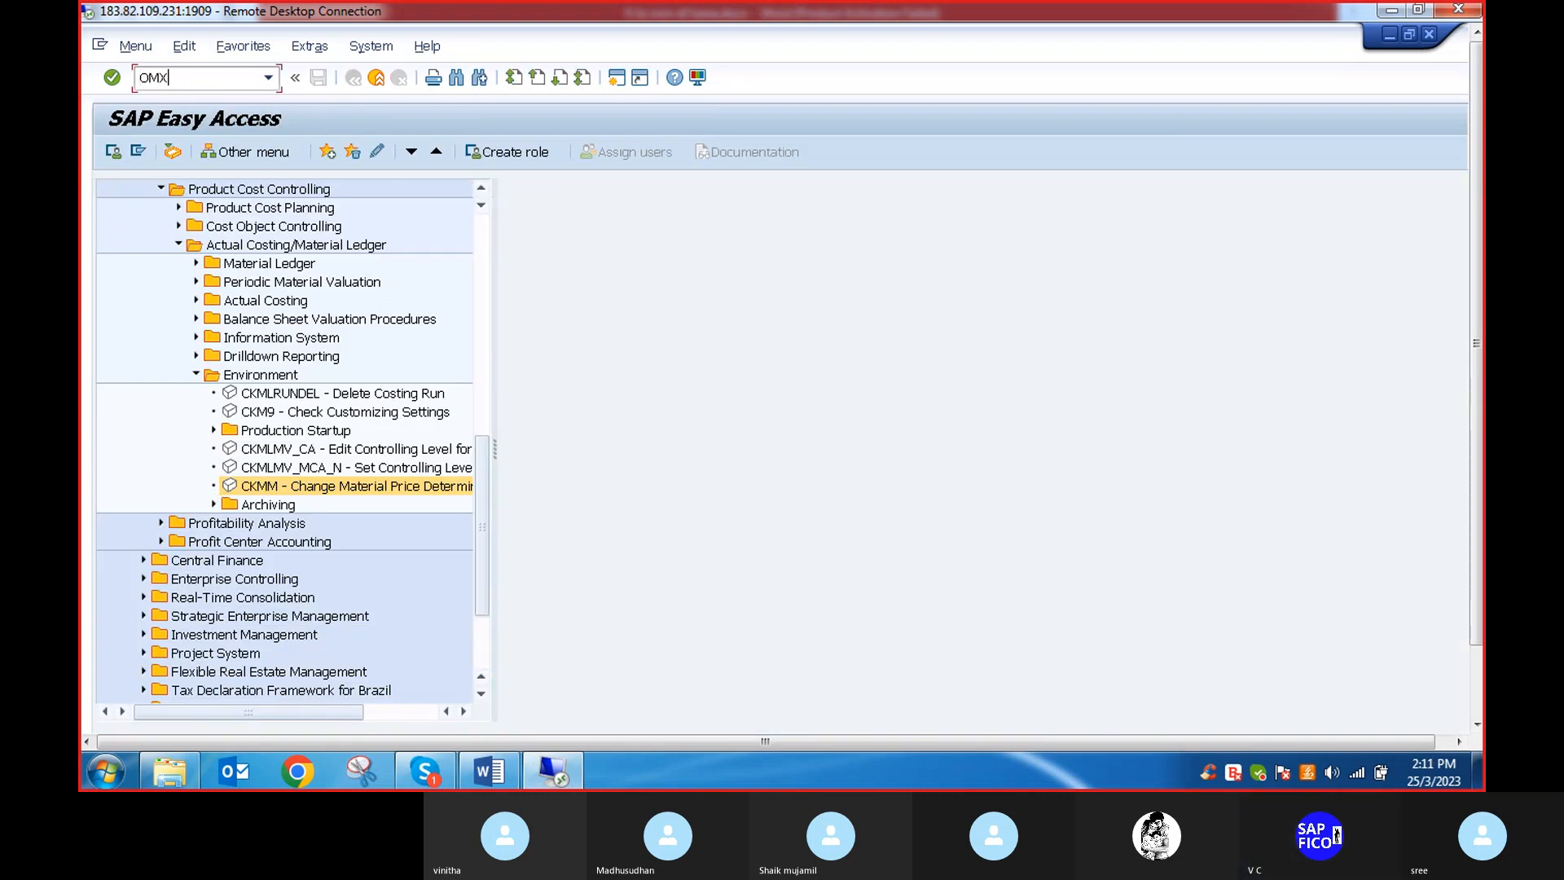
key("Return")
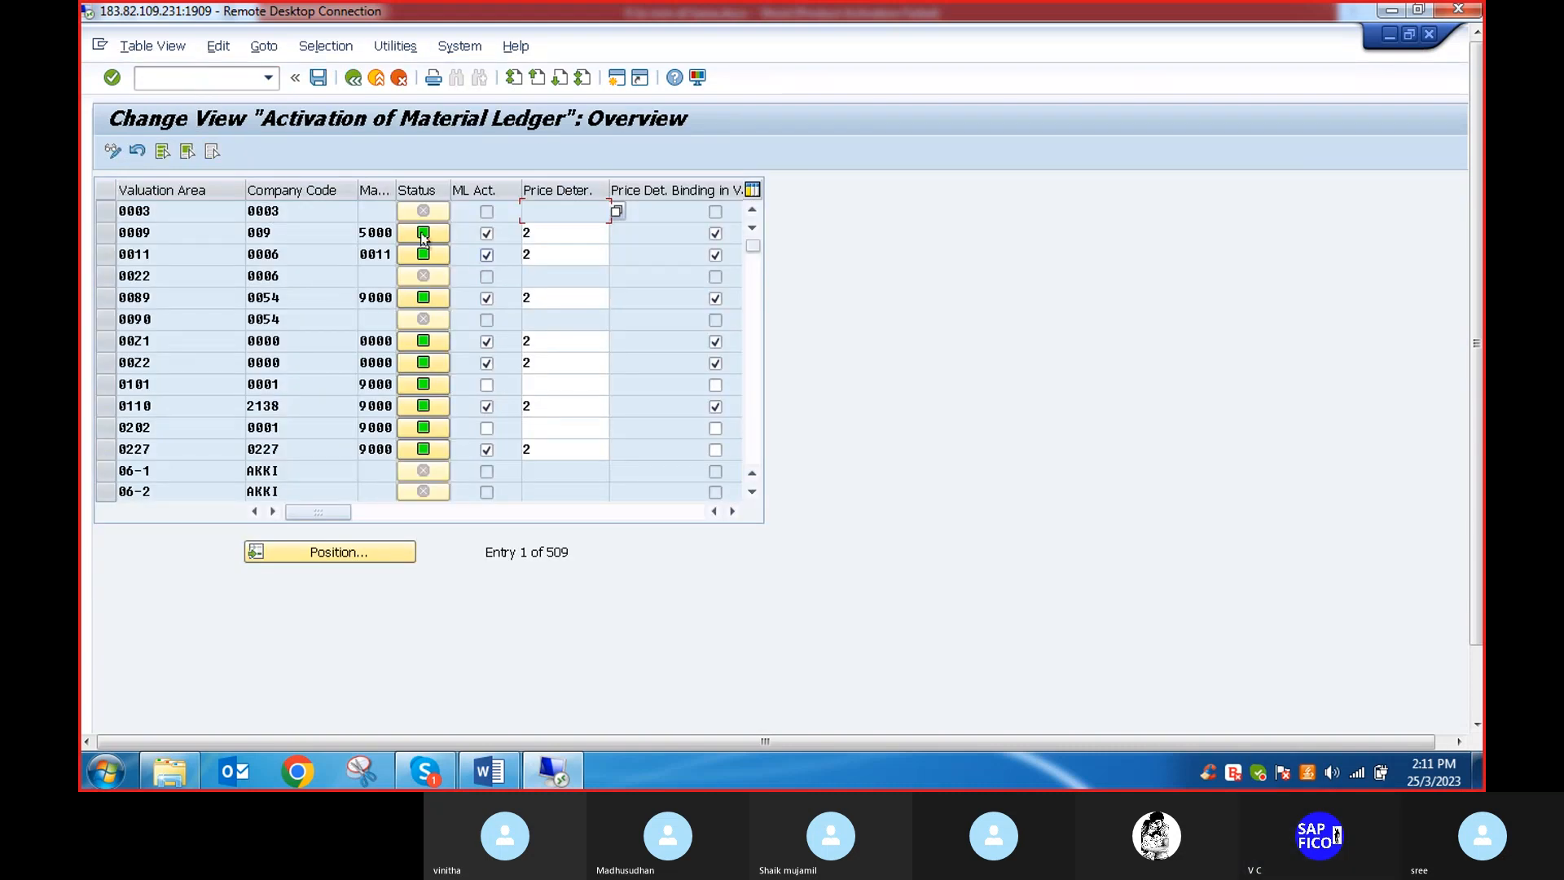
left_click(332, 552)
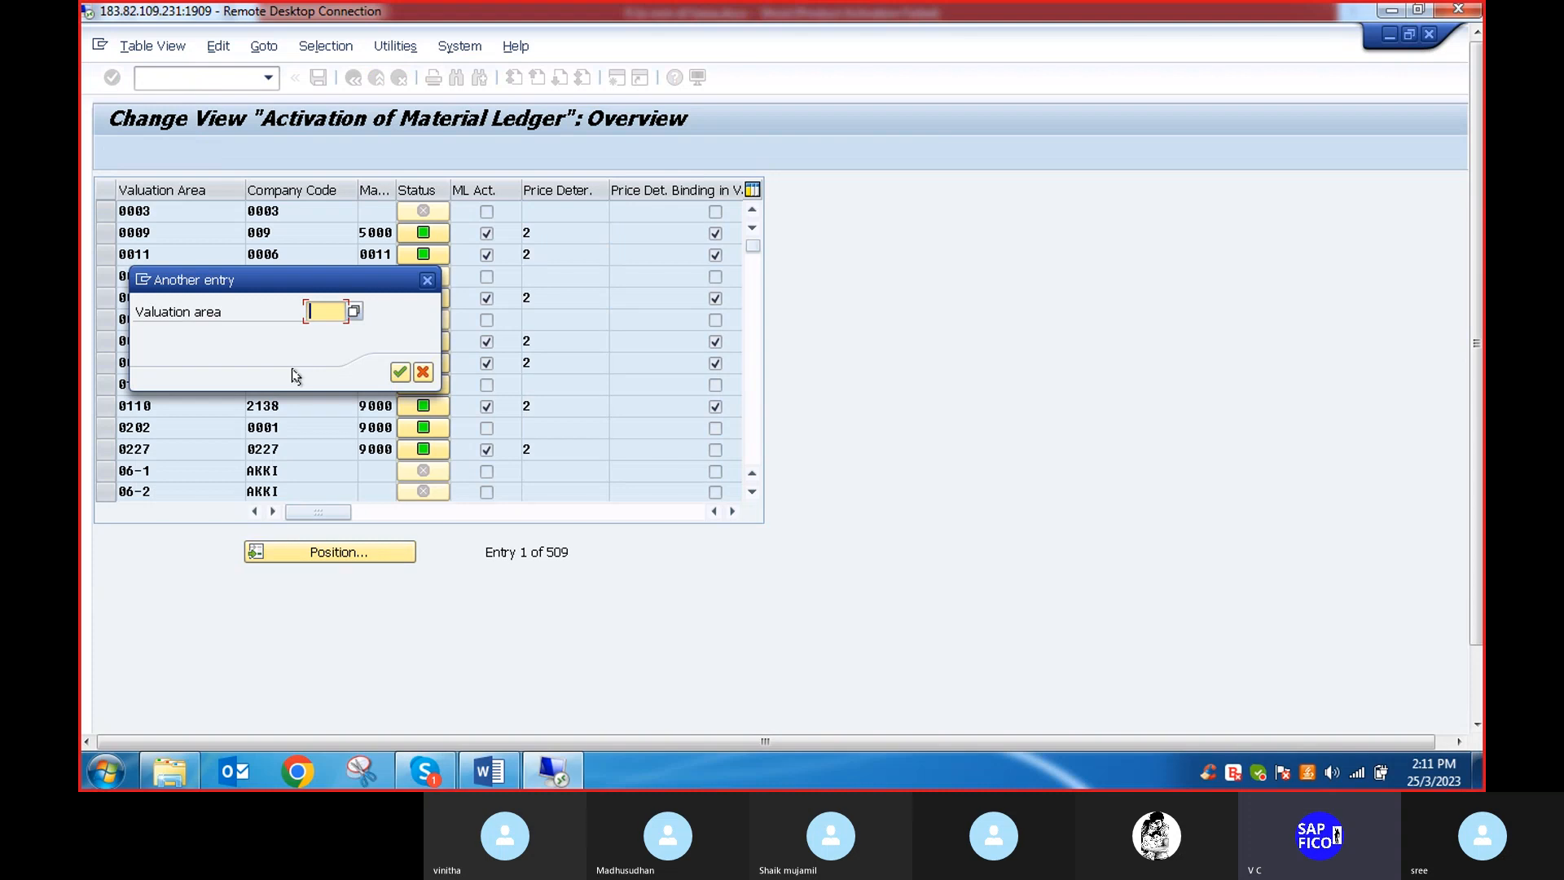
type("dep1")
key("Return")
key("Return")
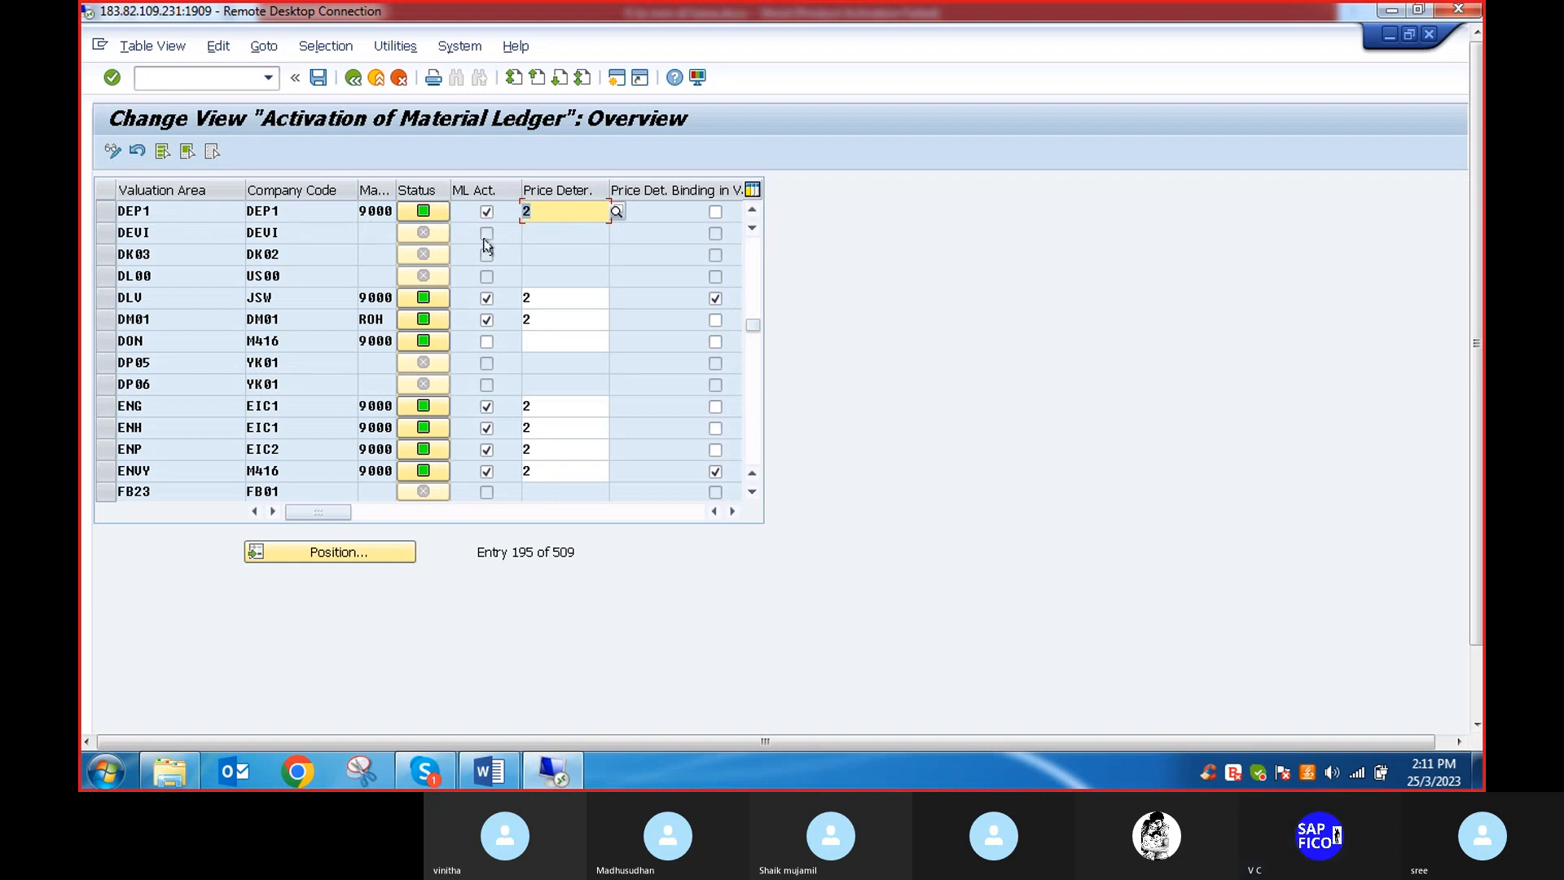
left_click(200, 79)
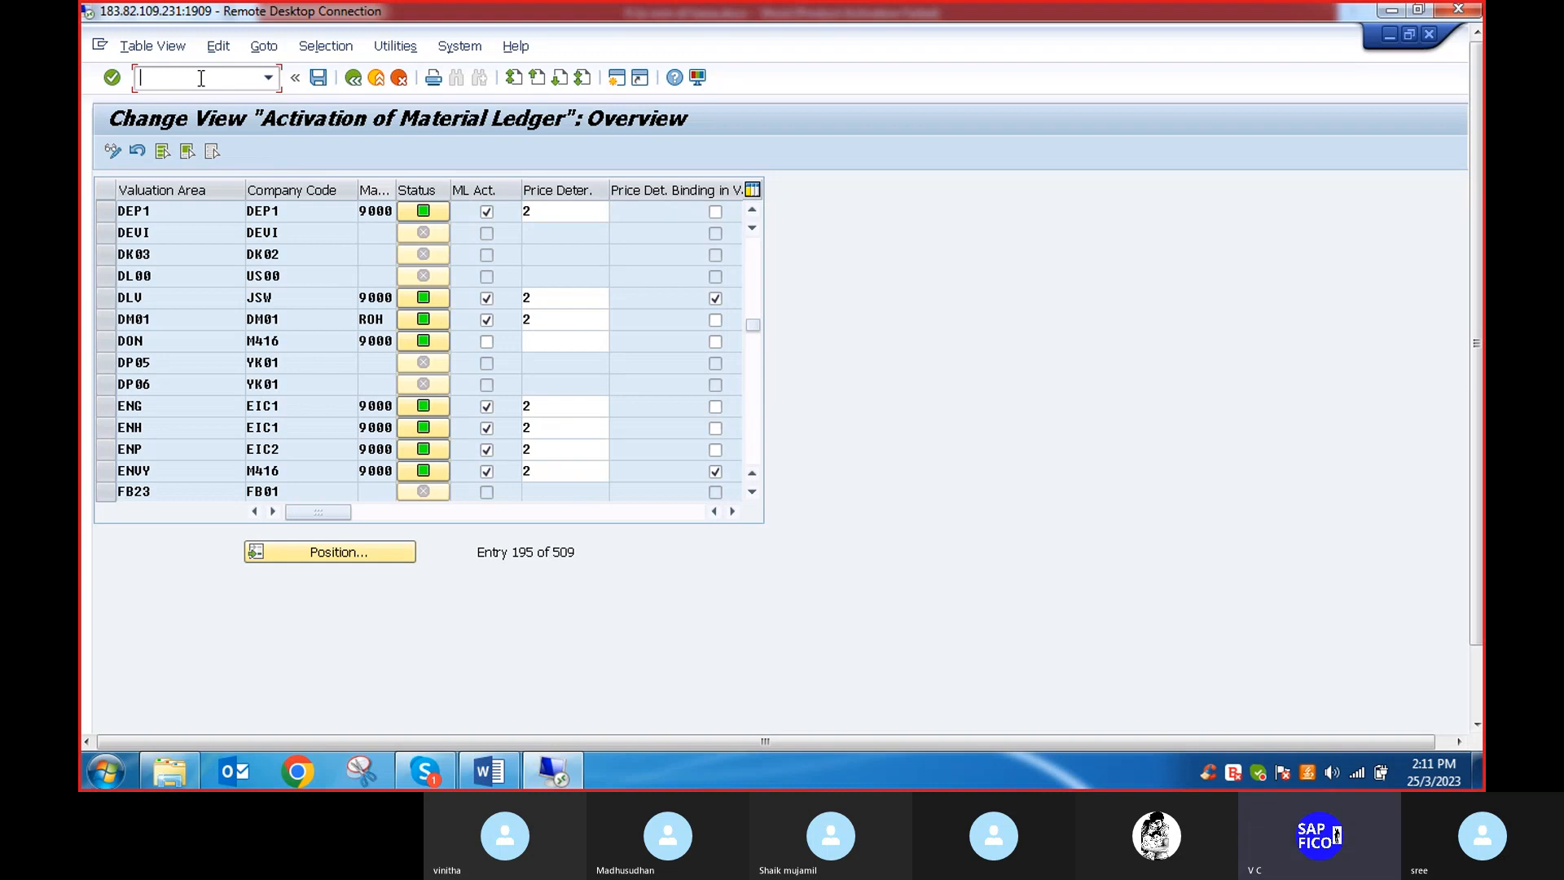
key("F3")
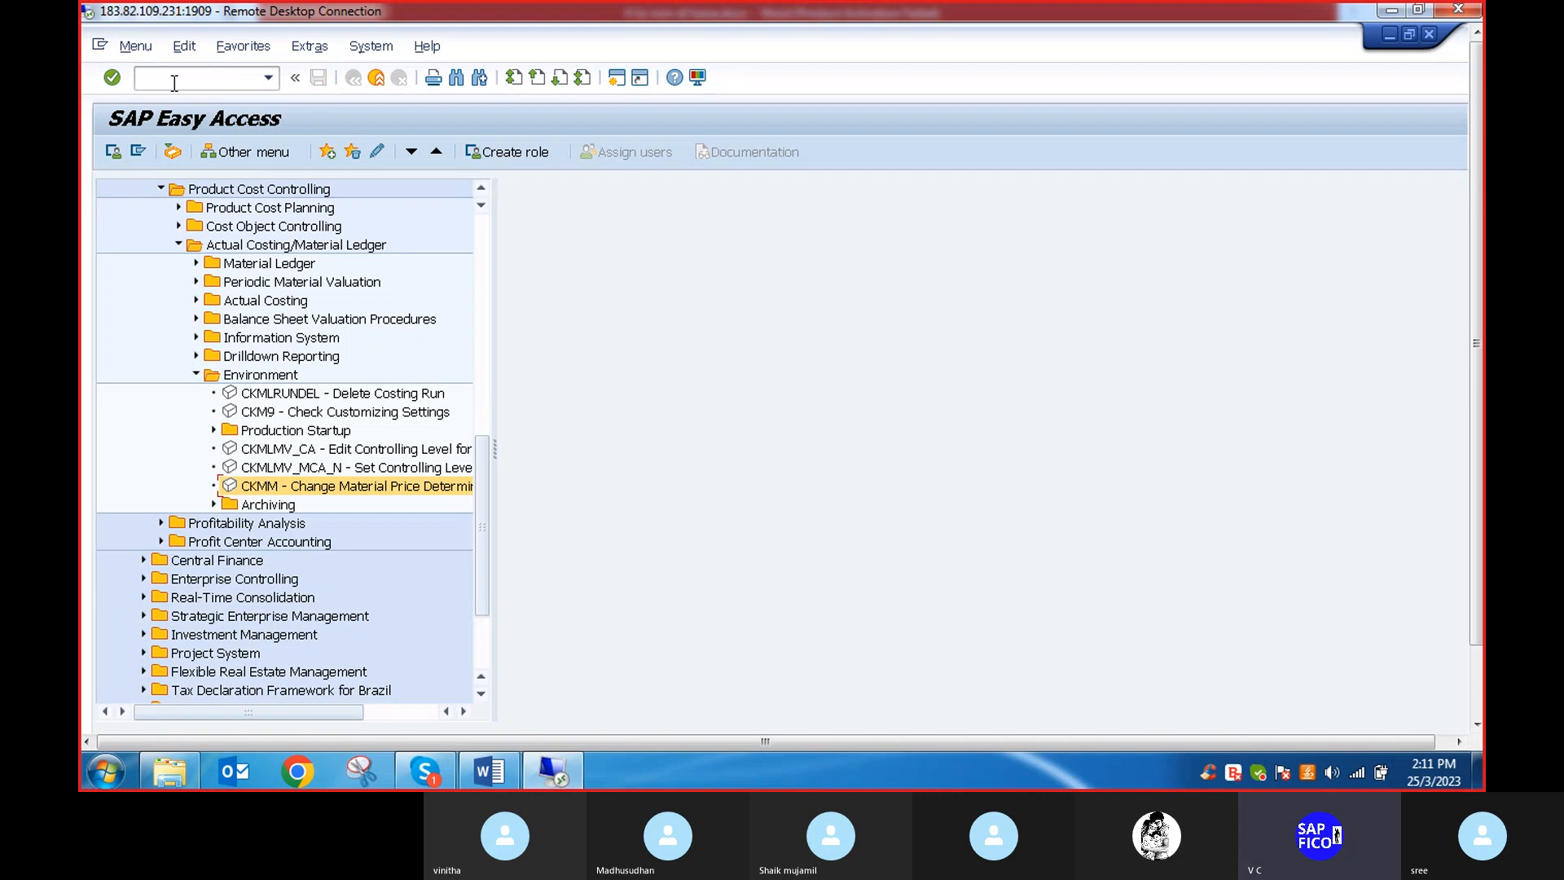
Check the material ledger type assignment of valuation area DEP1 in OMX3, and return to SAP Easy Access with /N
type("OMX3")
key("Return")
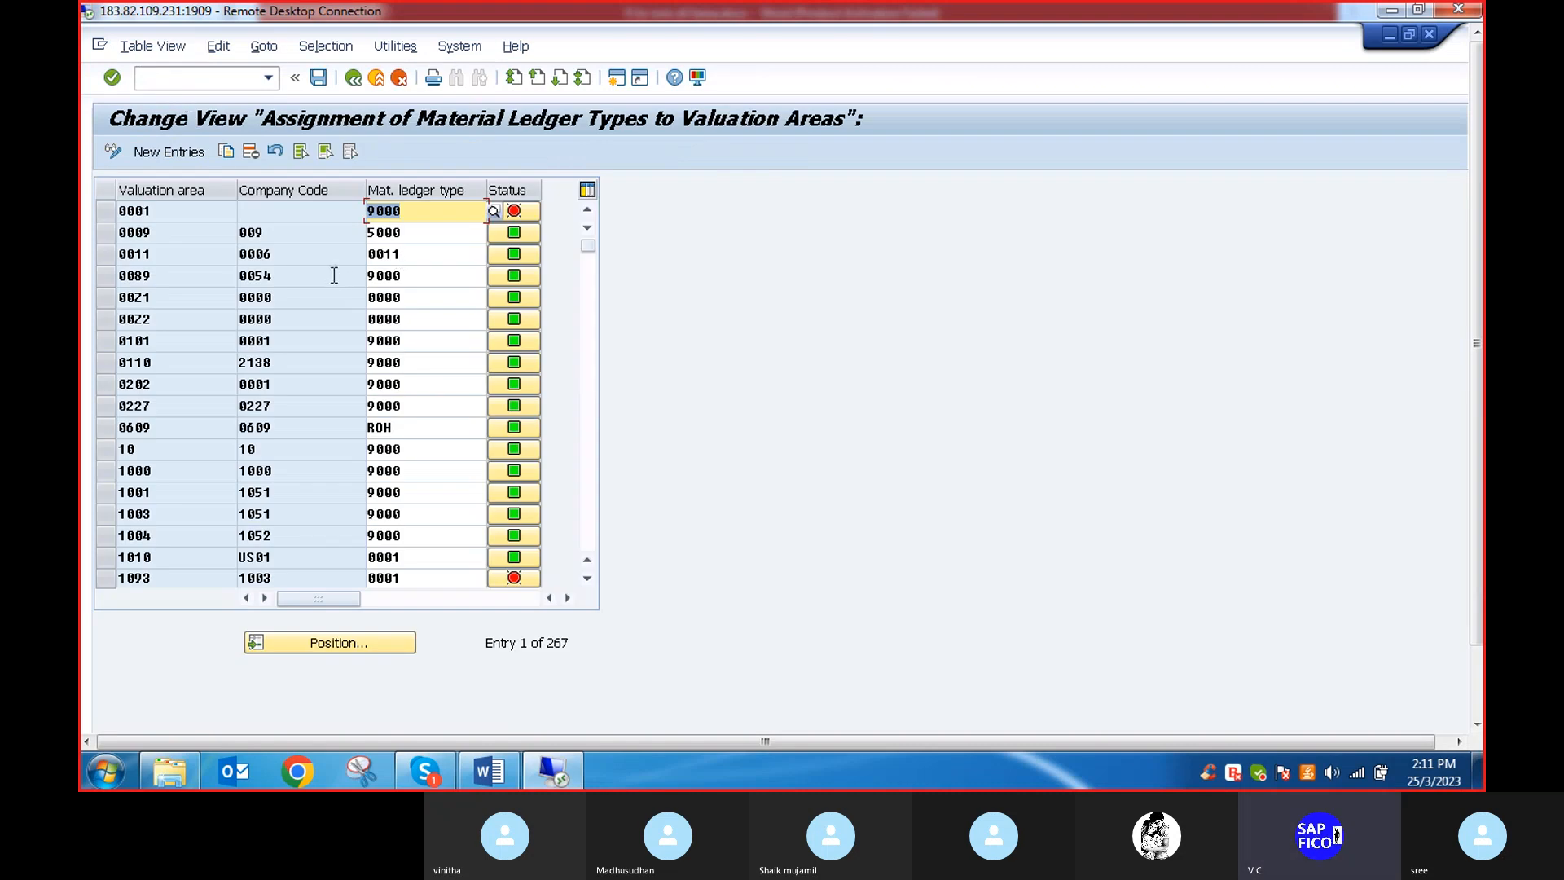
left_click(318, 650)
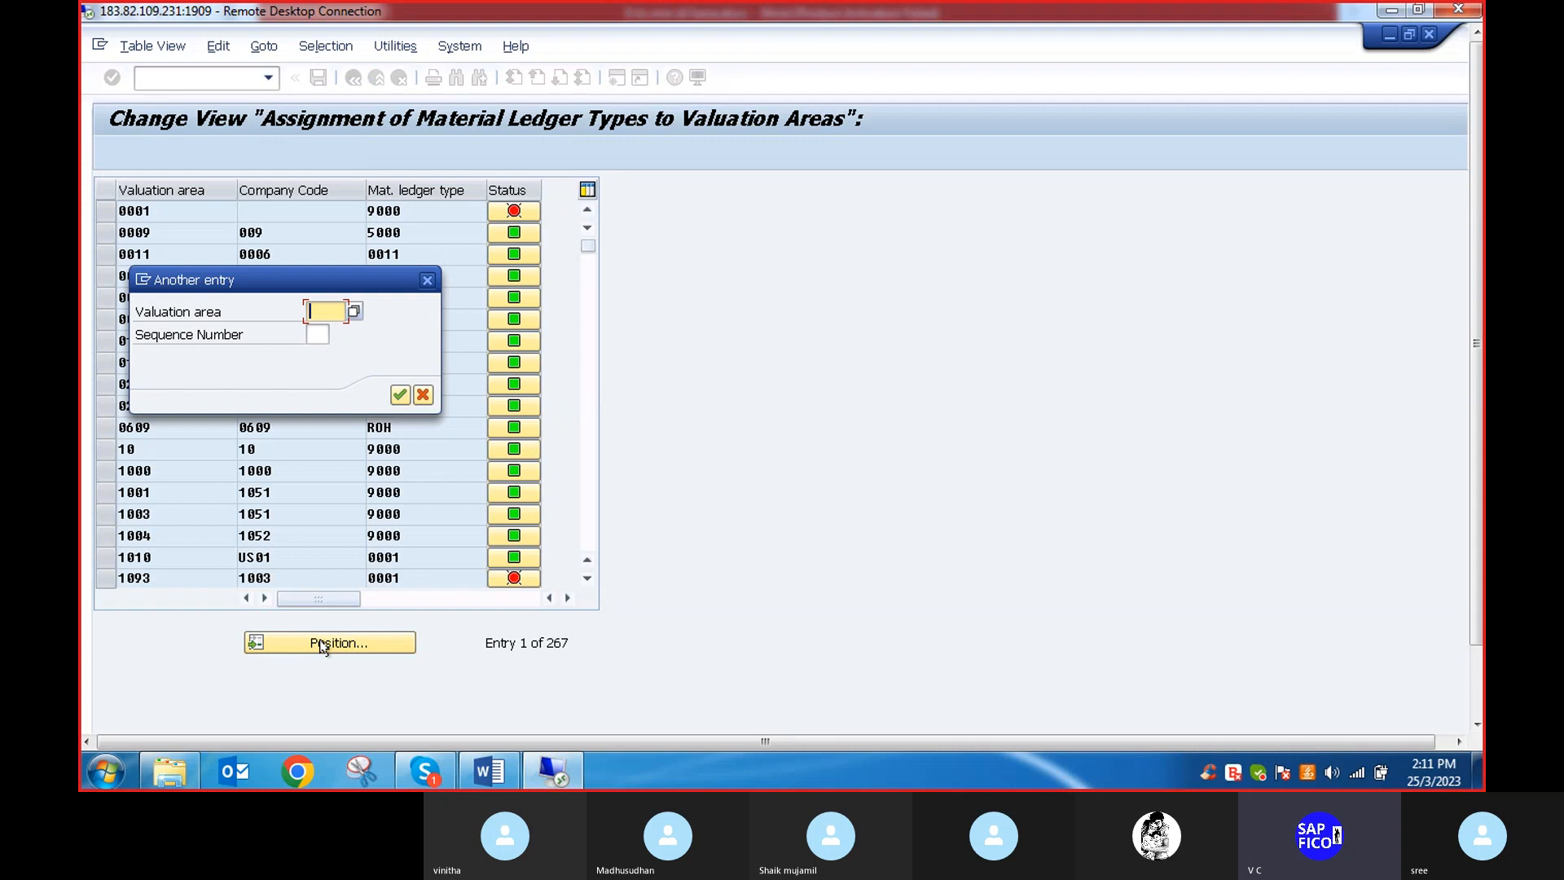
type("DEP1")
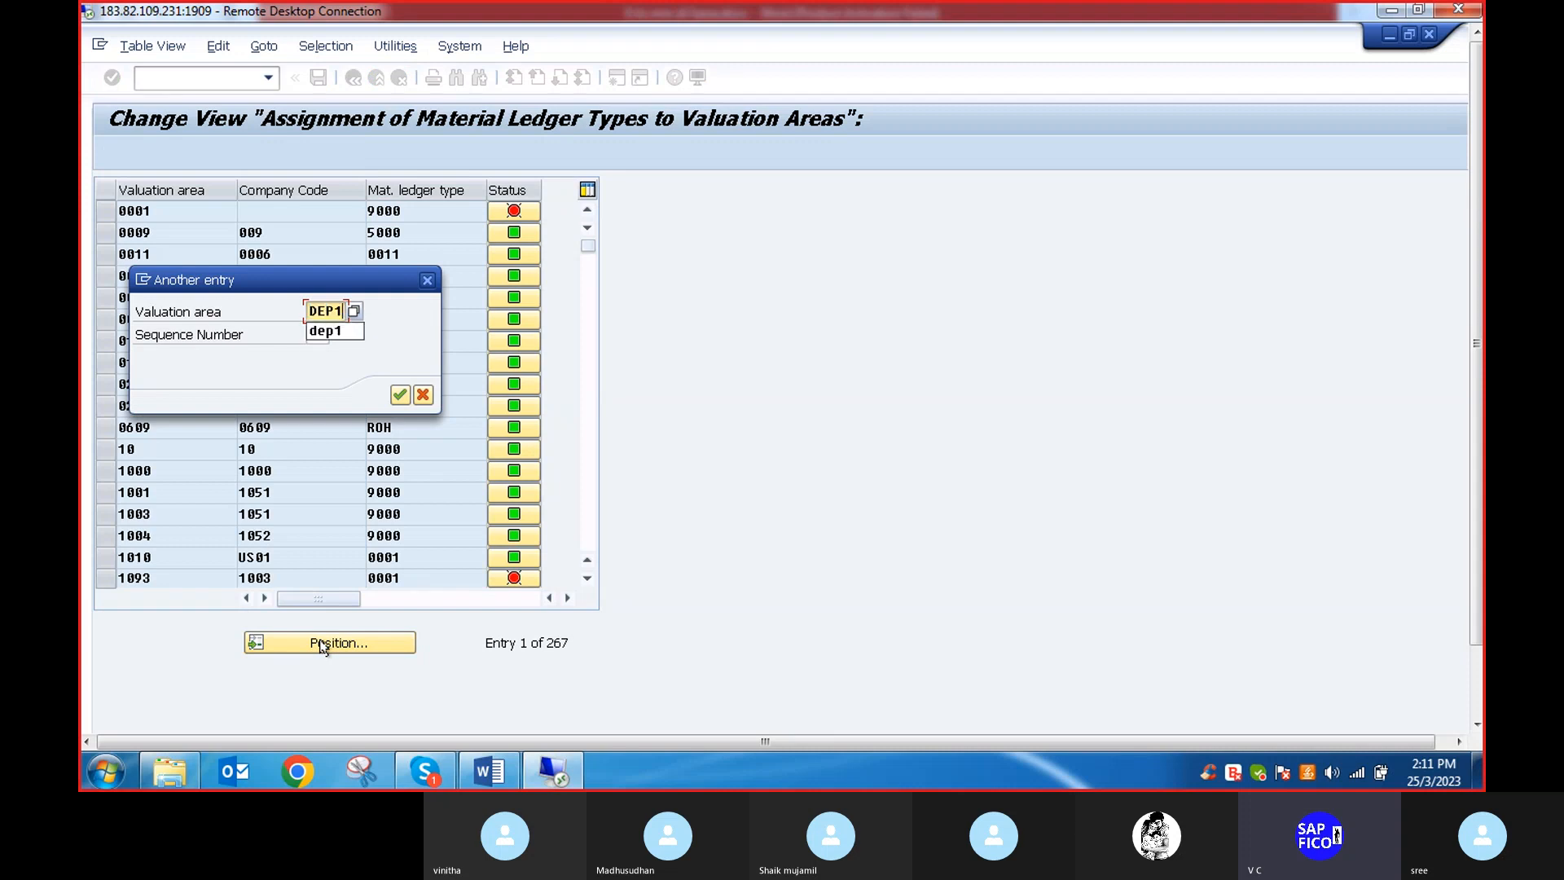
key("Return")
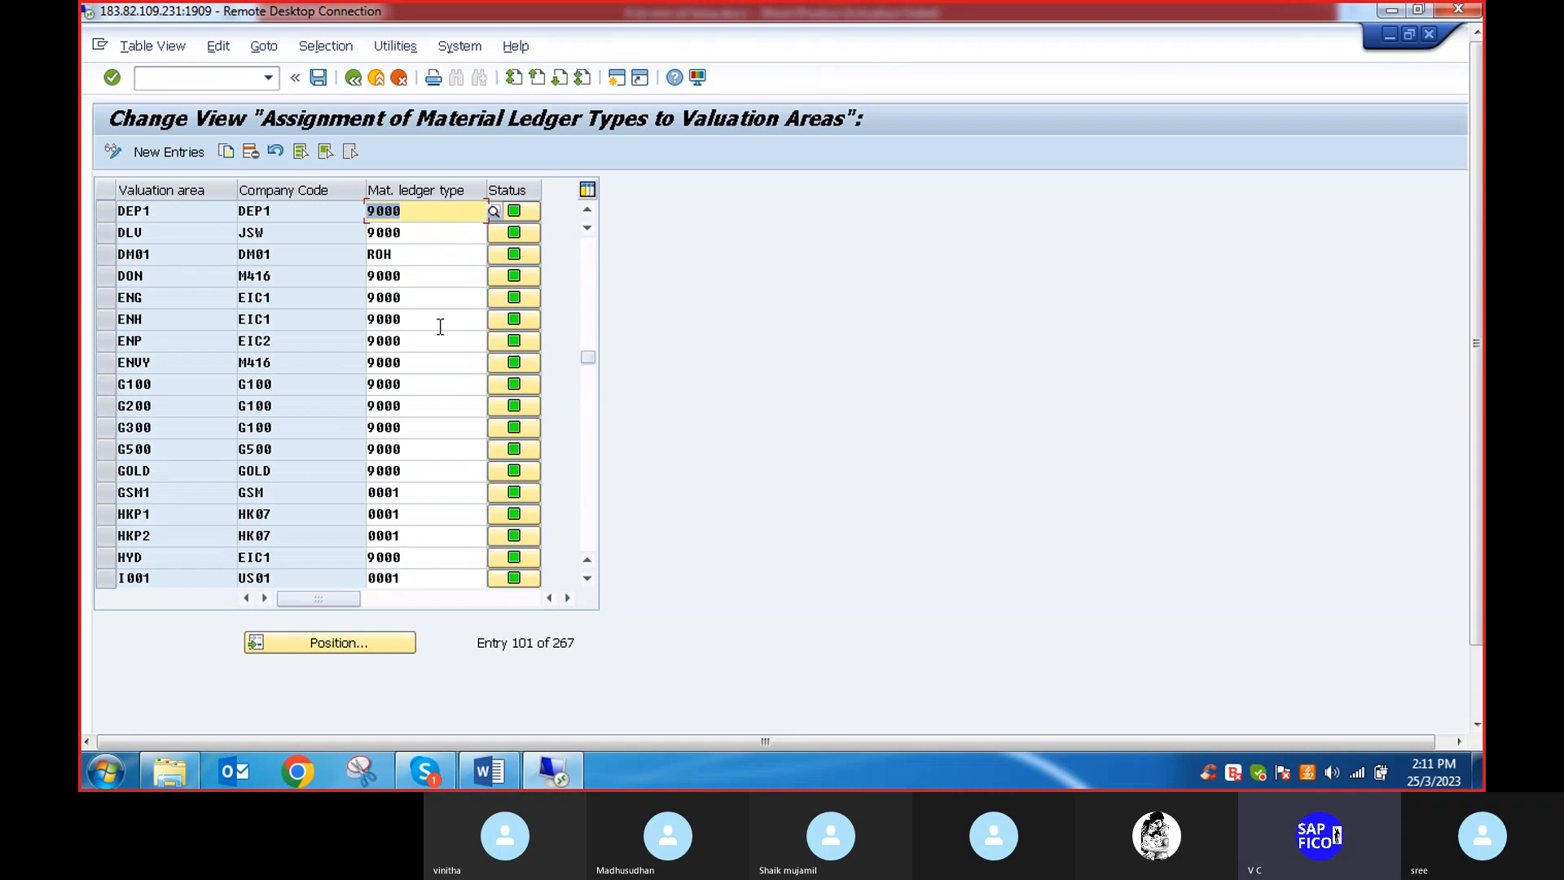
left_click(168, 78)
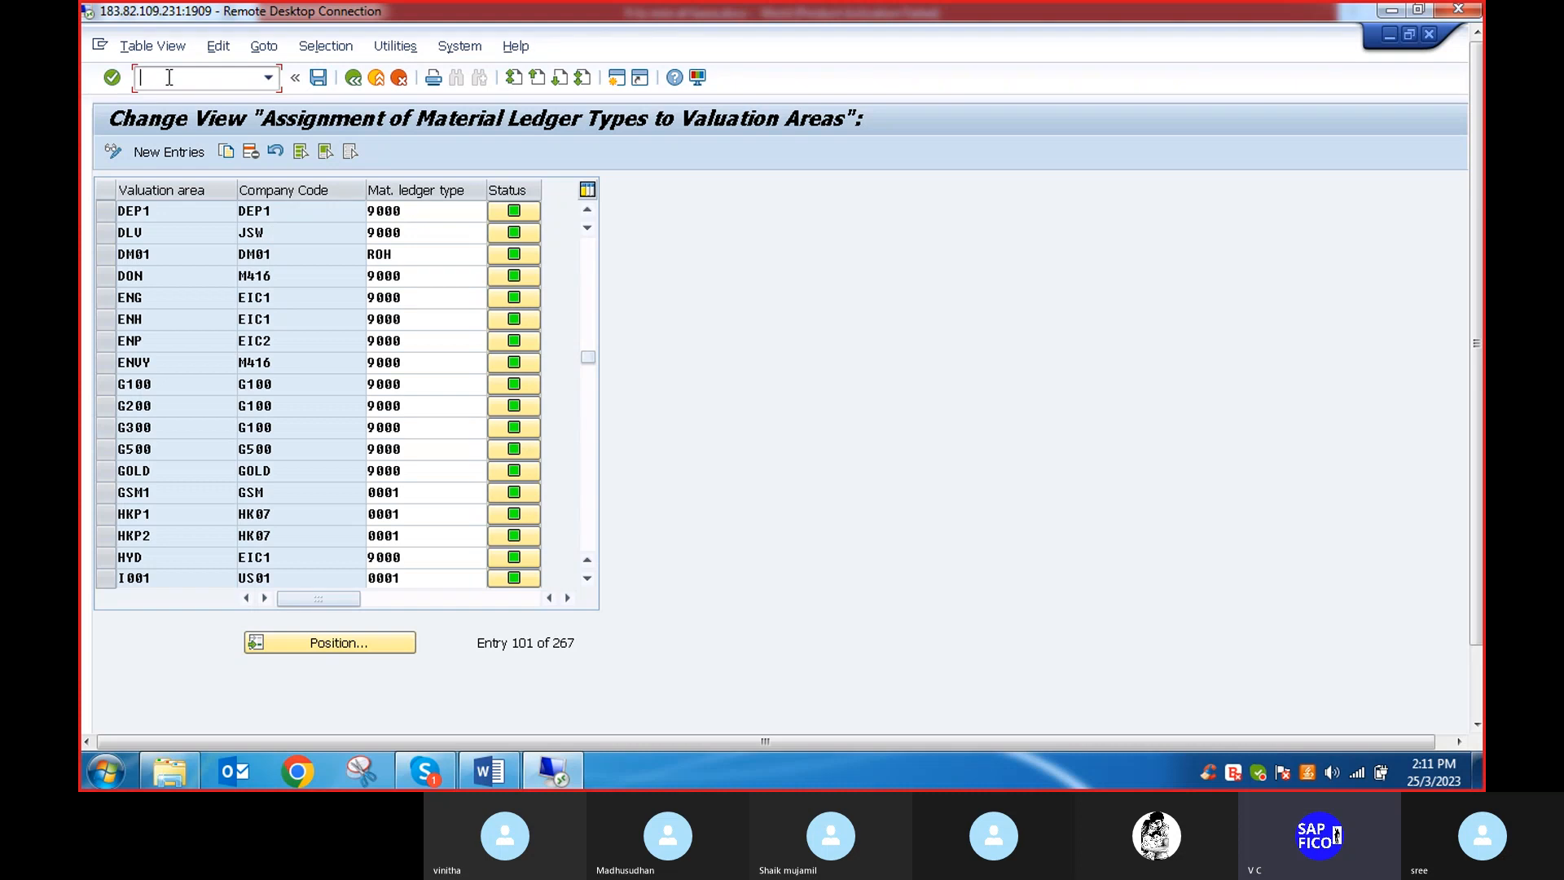
type("/n")
key("Return")
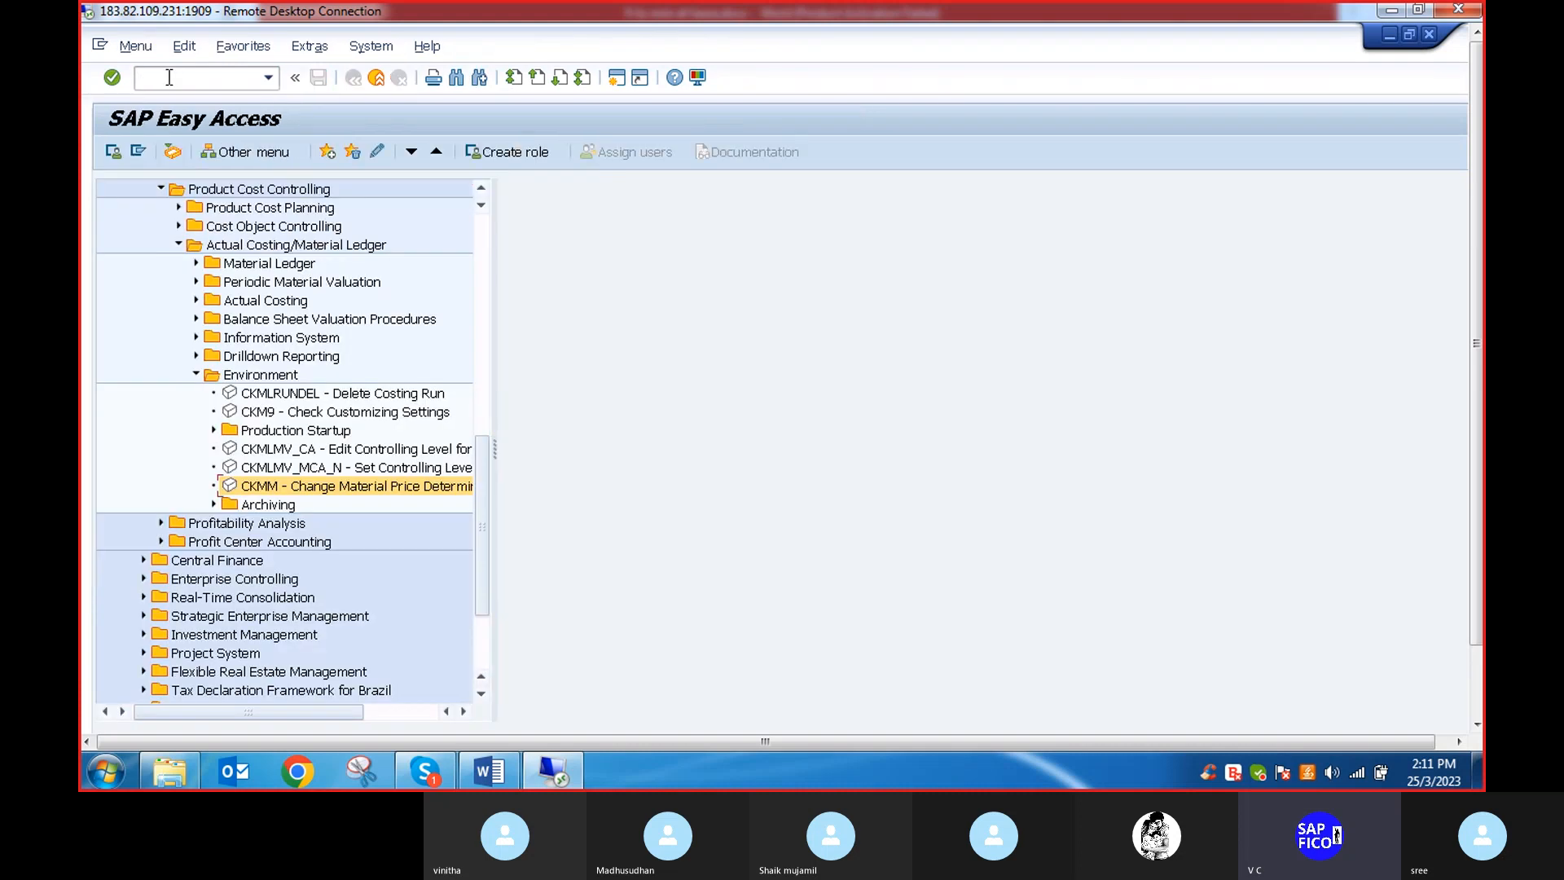
Run CKMSTART as a test run for plant DEP1 with exchange rate type M and background processing switched off
left_click(168, 77)
type("CKMSTART")
key("Return")
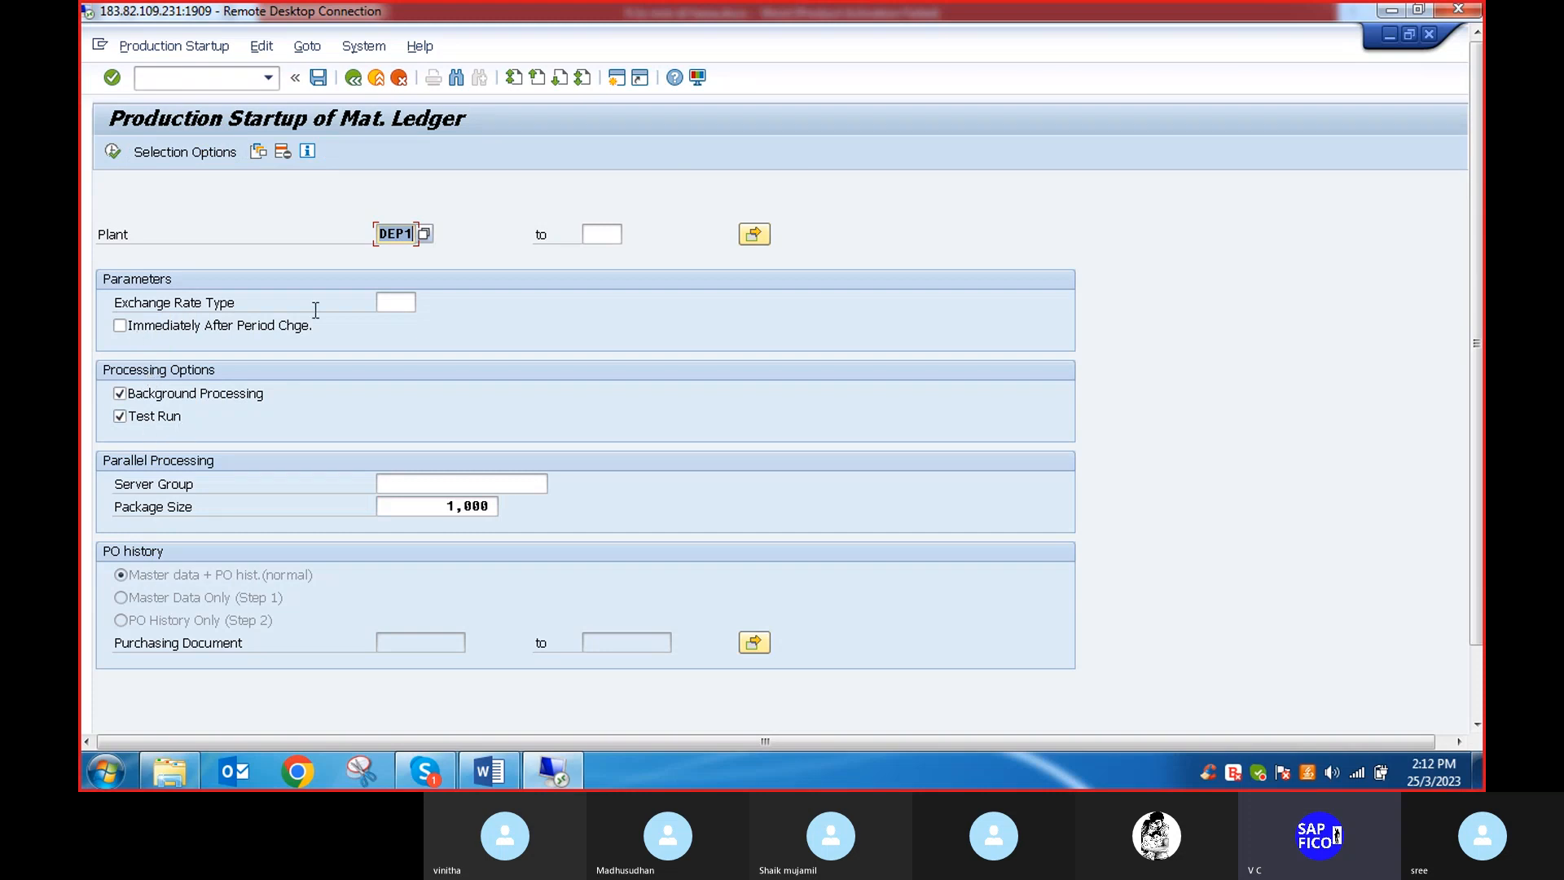
left_click(412, 301)
type("M")
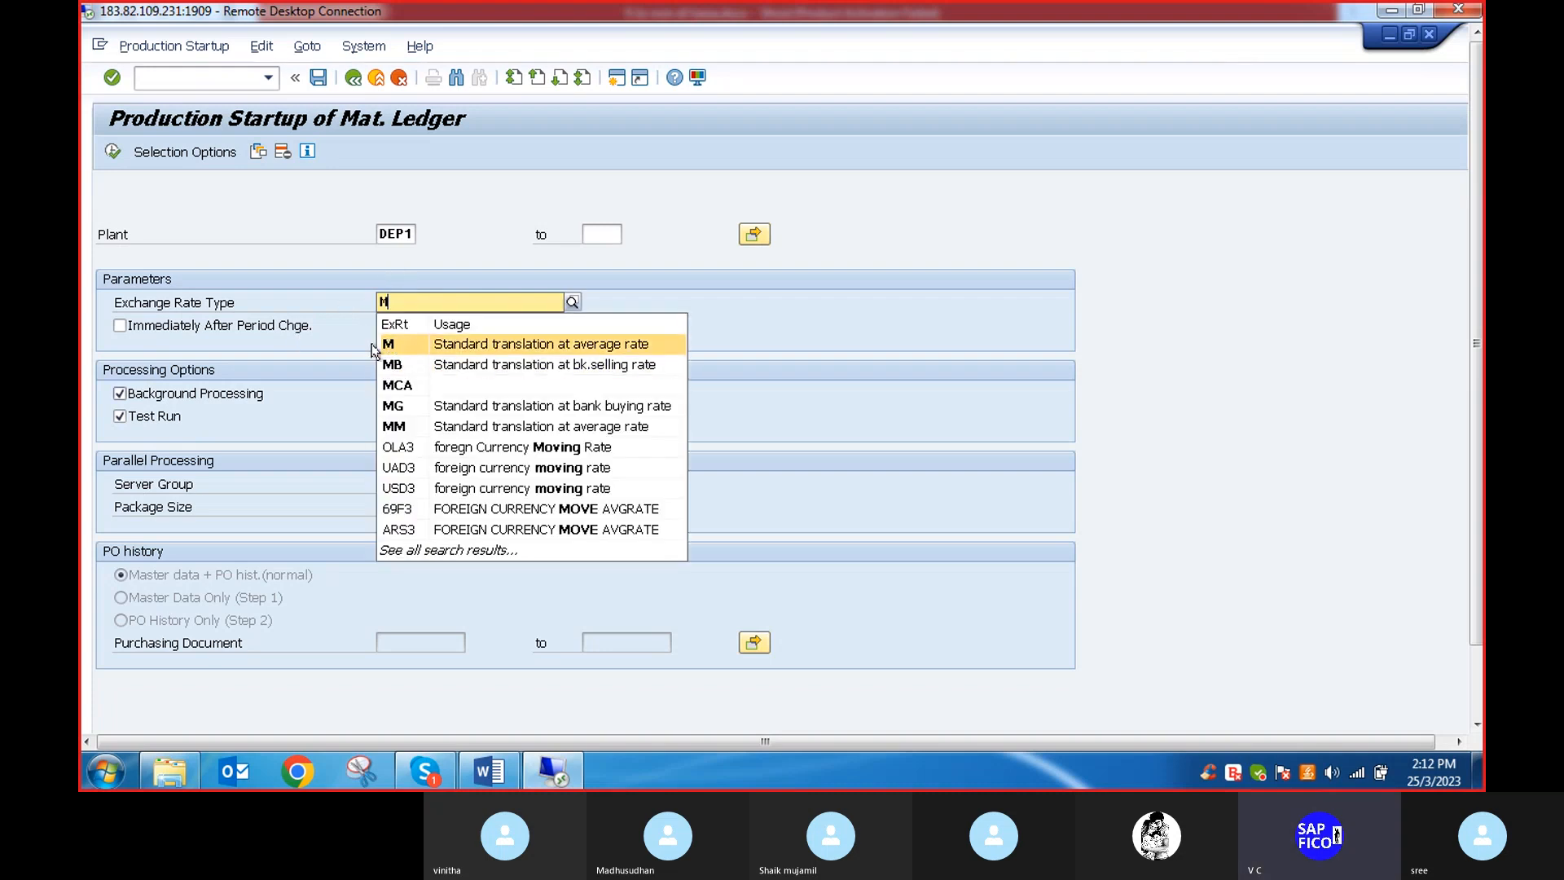
left_click(391, 344)
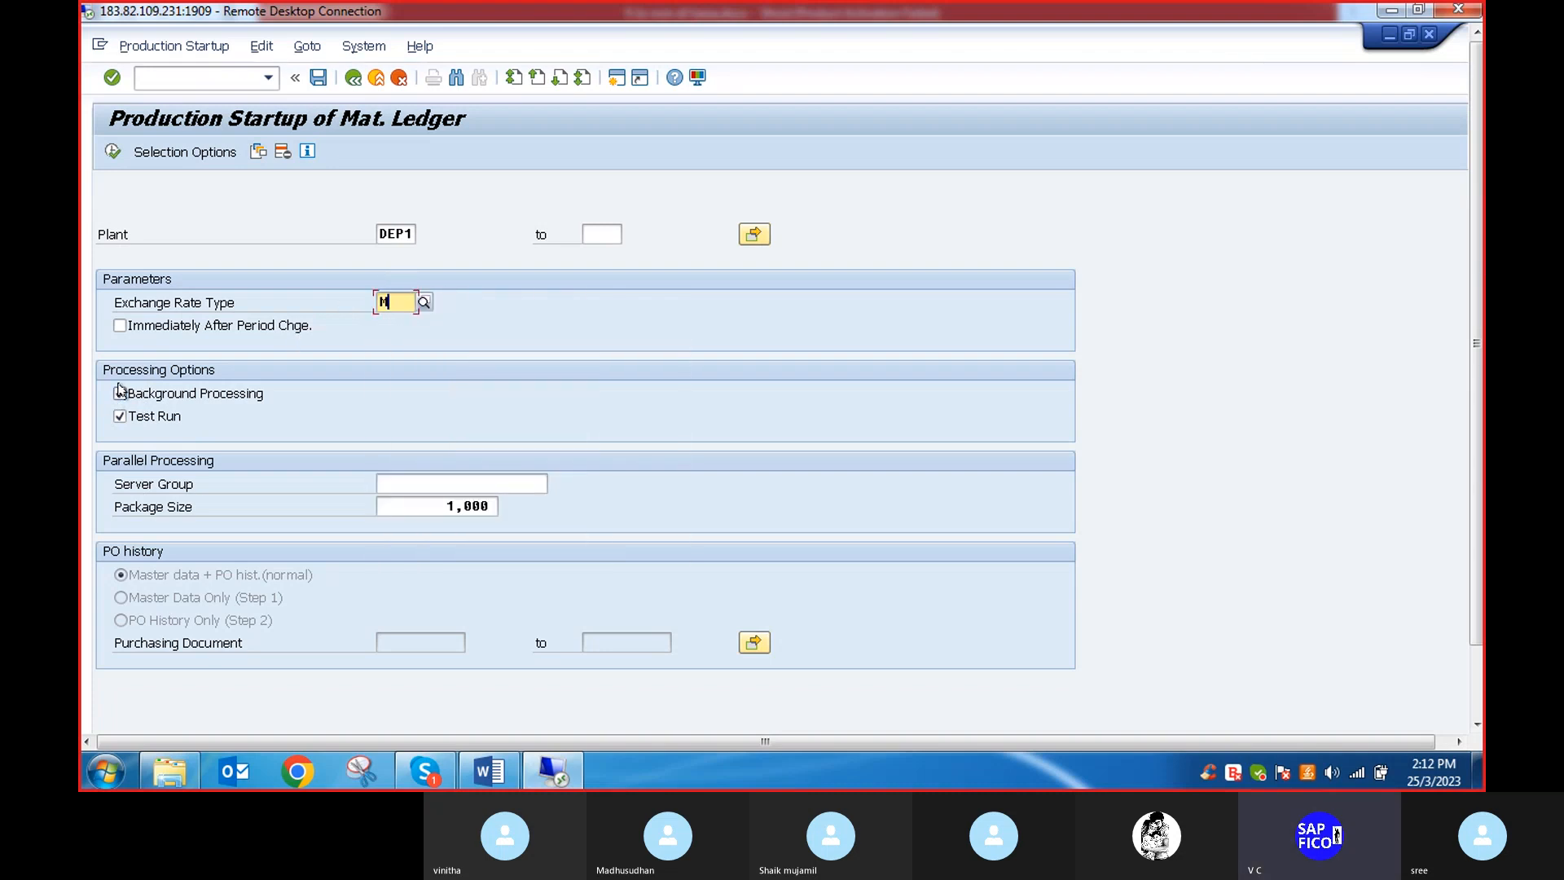
left_click(120, 392)
left_click(114, 150)
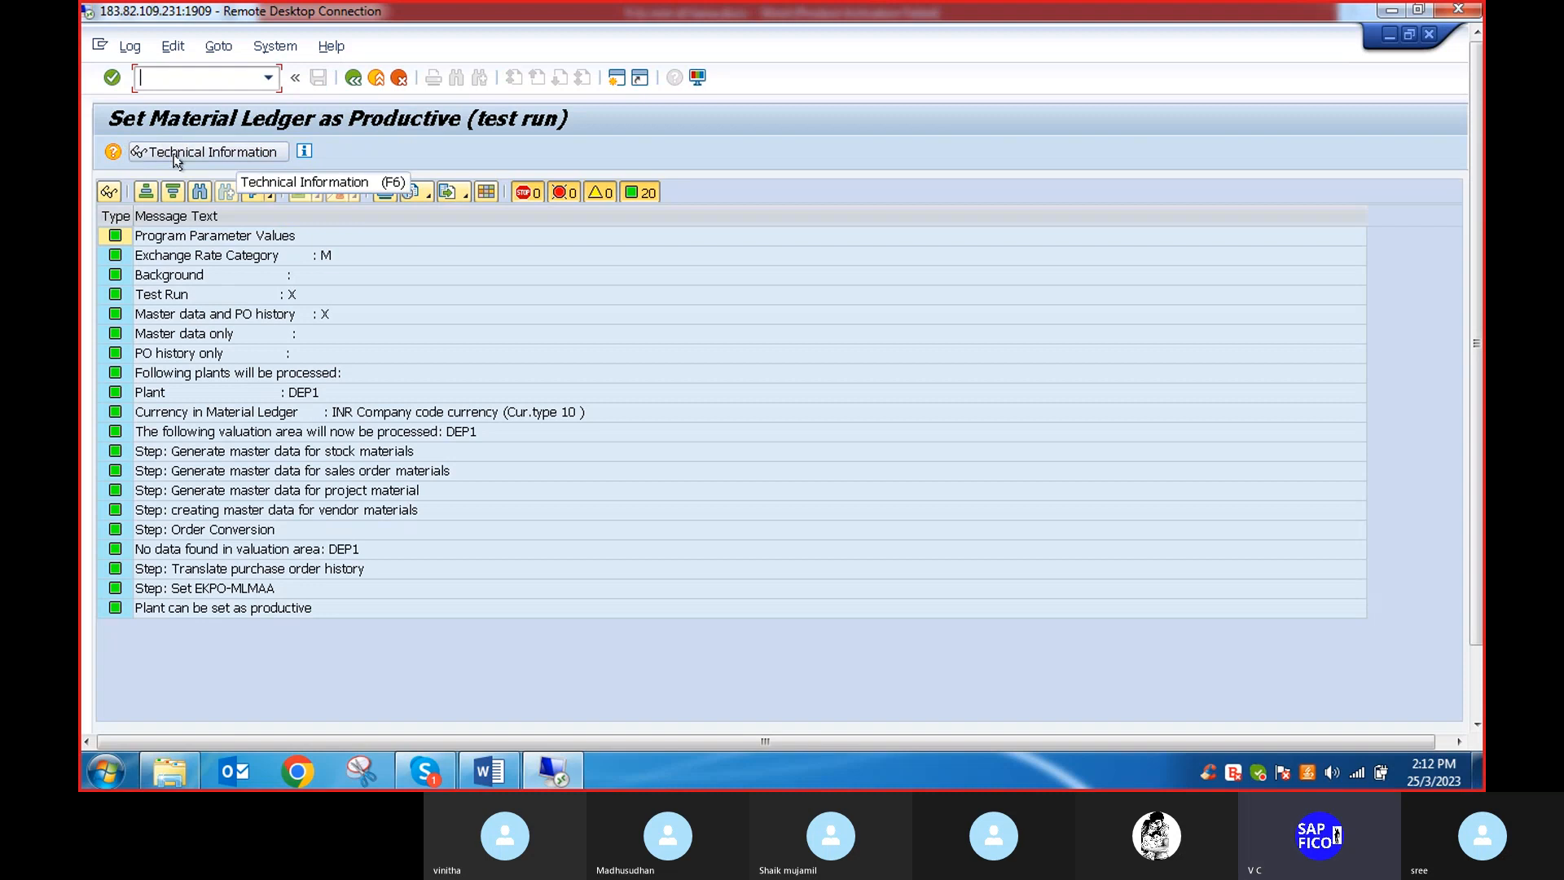
Return to the production startup selection, switch off Test Run and execute the startup for plant DEP1
left_click(352, 78)
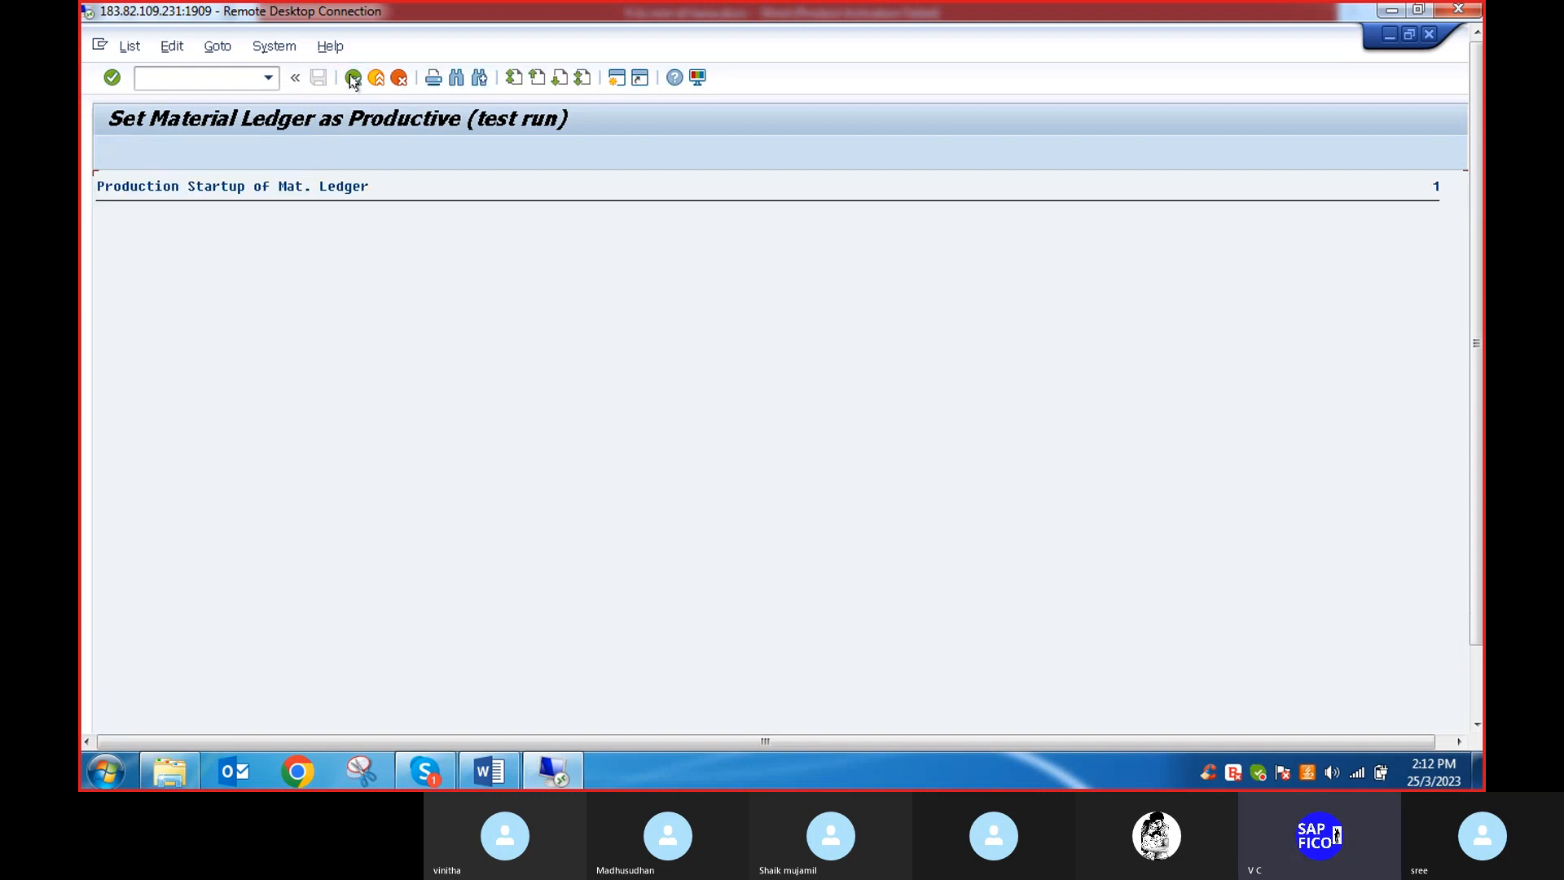
left_click(353, 78)
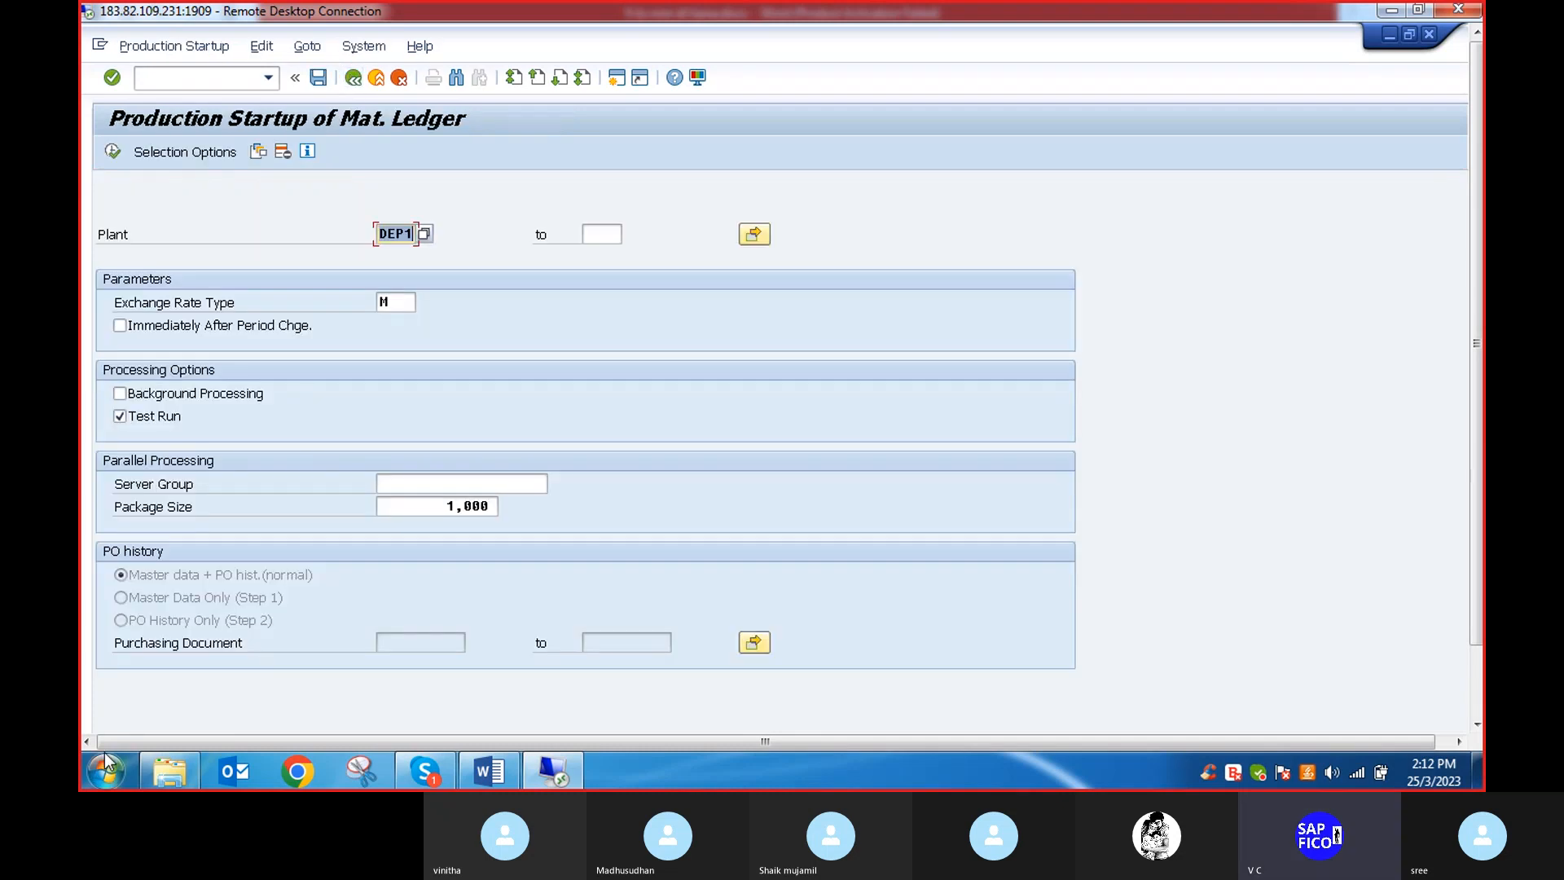
left_click(119, 416)
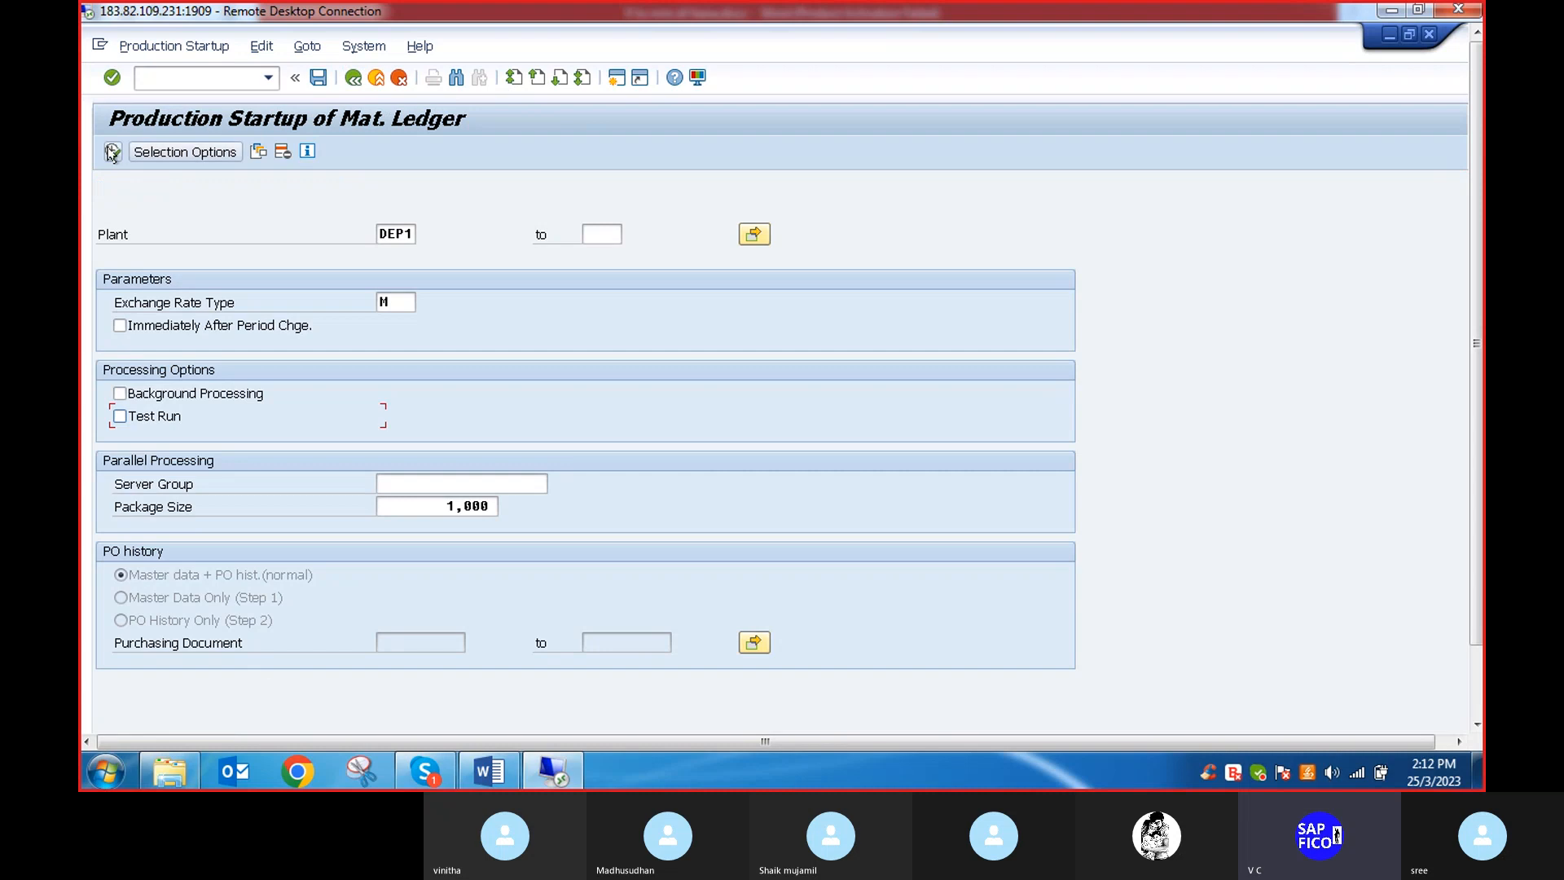
left_click(115, 152)
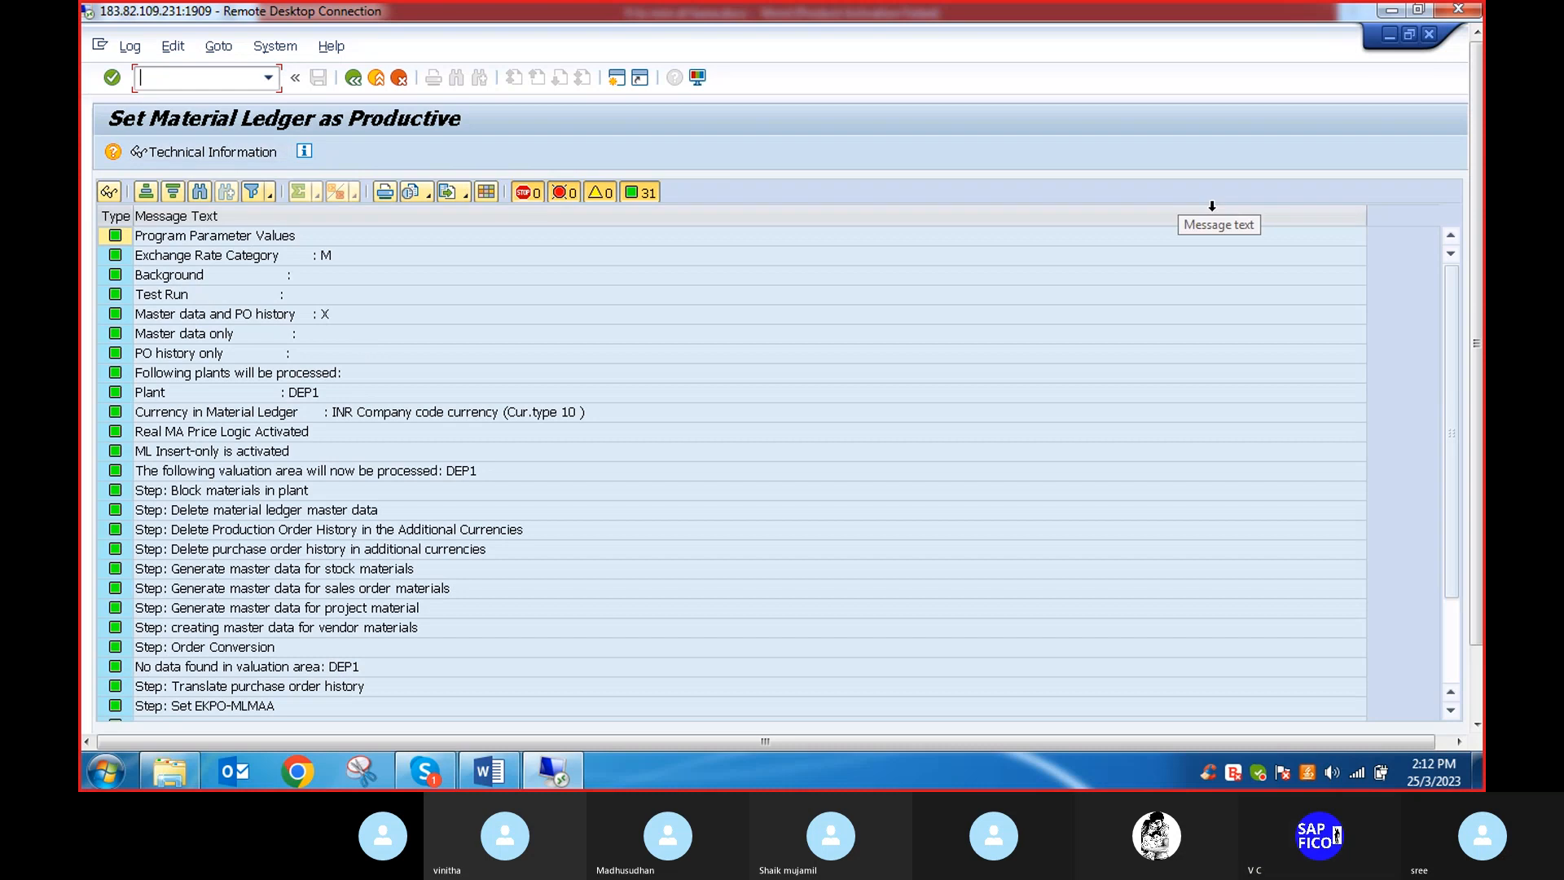
Review the productive run's message log through to its end, and return to SAP Easy Access with /N
left_click_drag(1473, 340, 1458, 487)
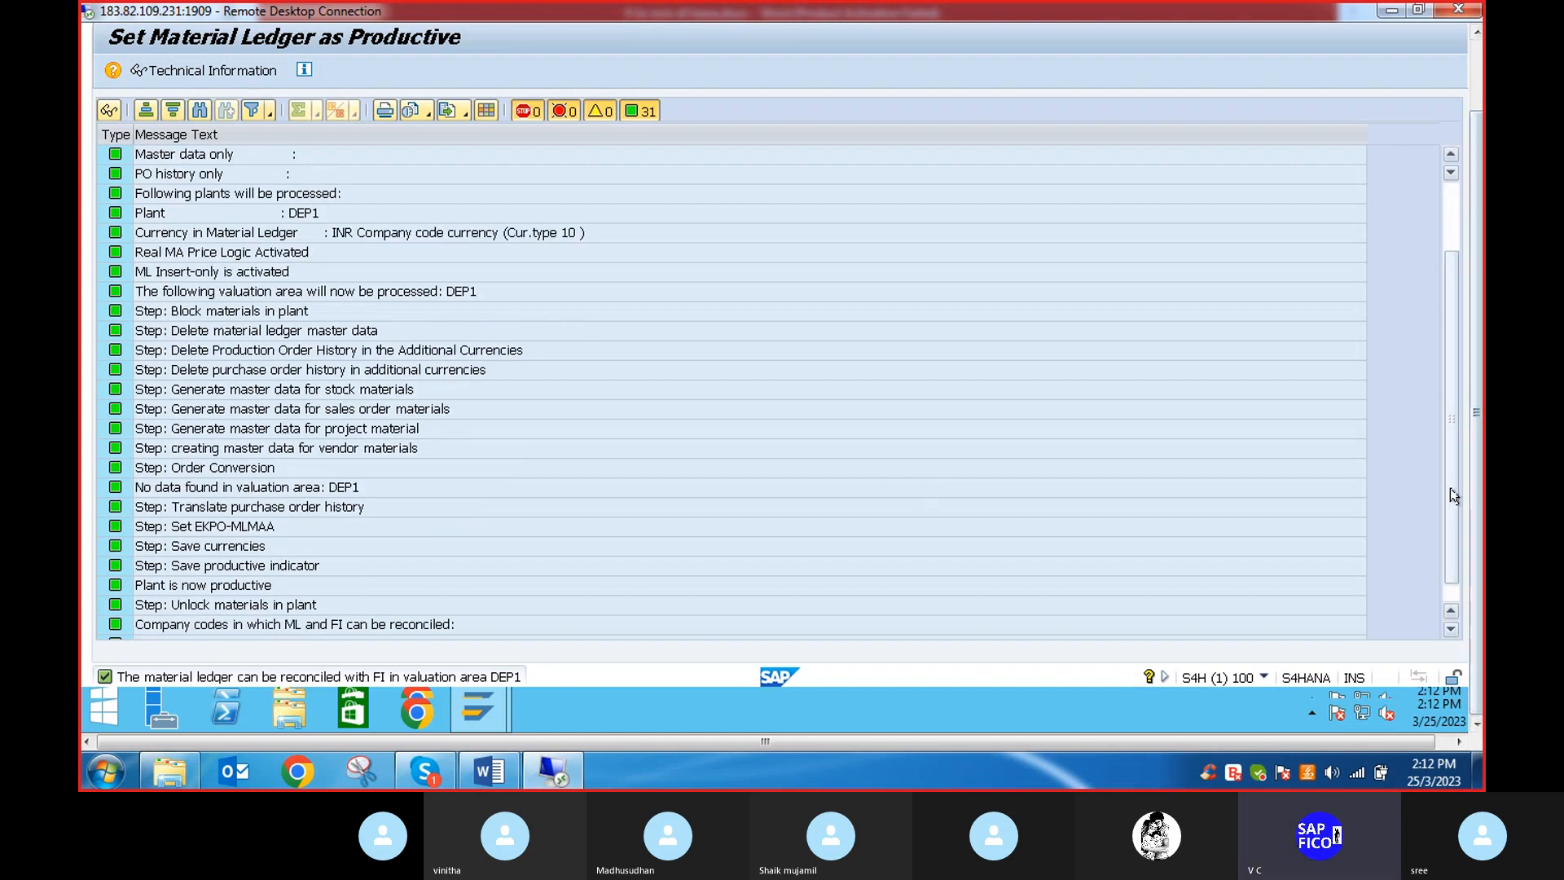
left_click_drag(1453, 488, 1453, 502)
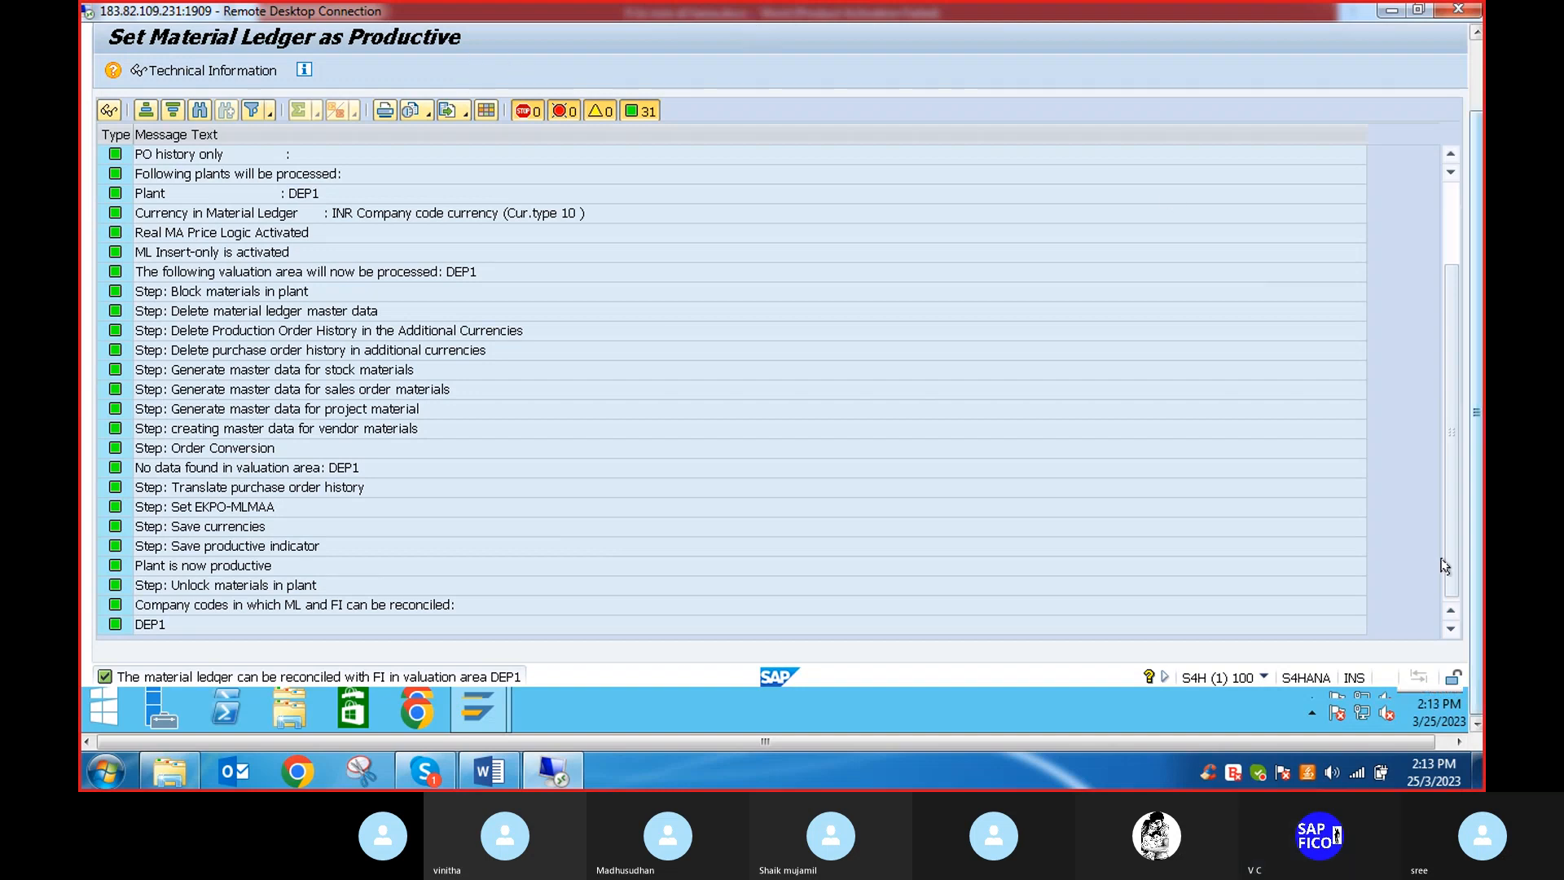
left_click_drag(1477, 417, 1473, 198)
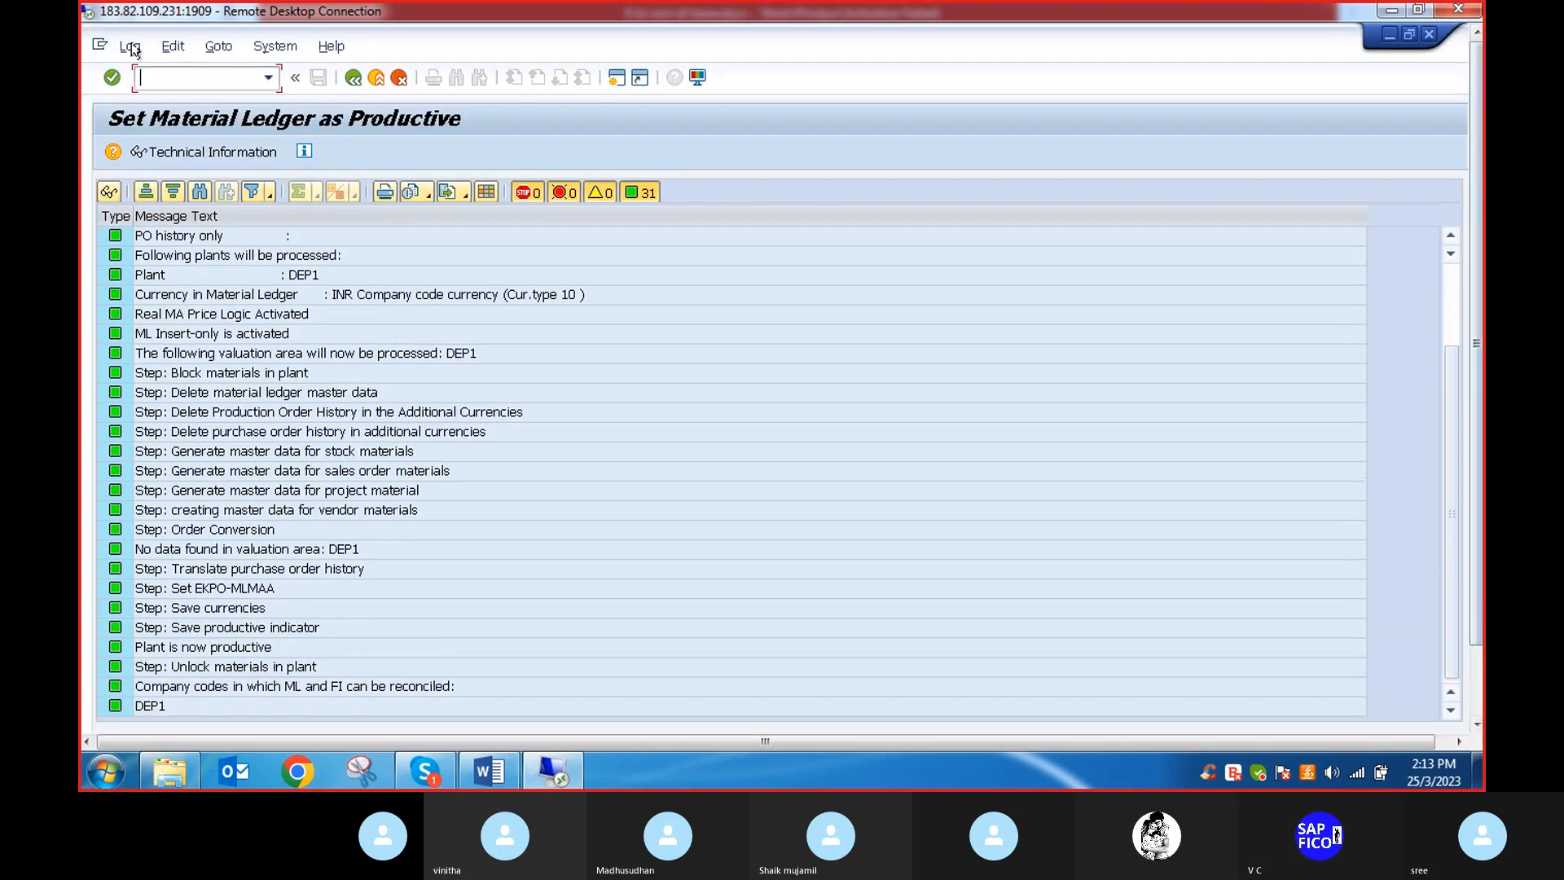
type("/n")
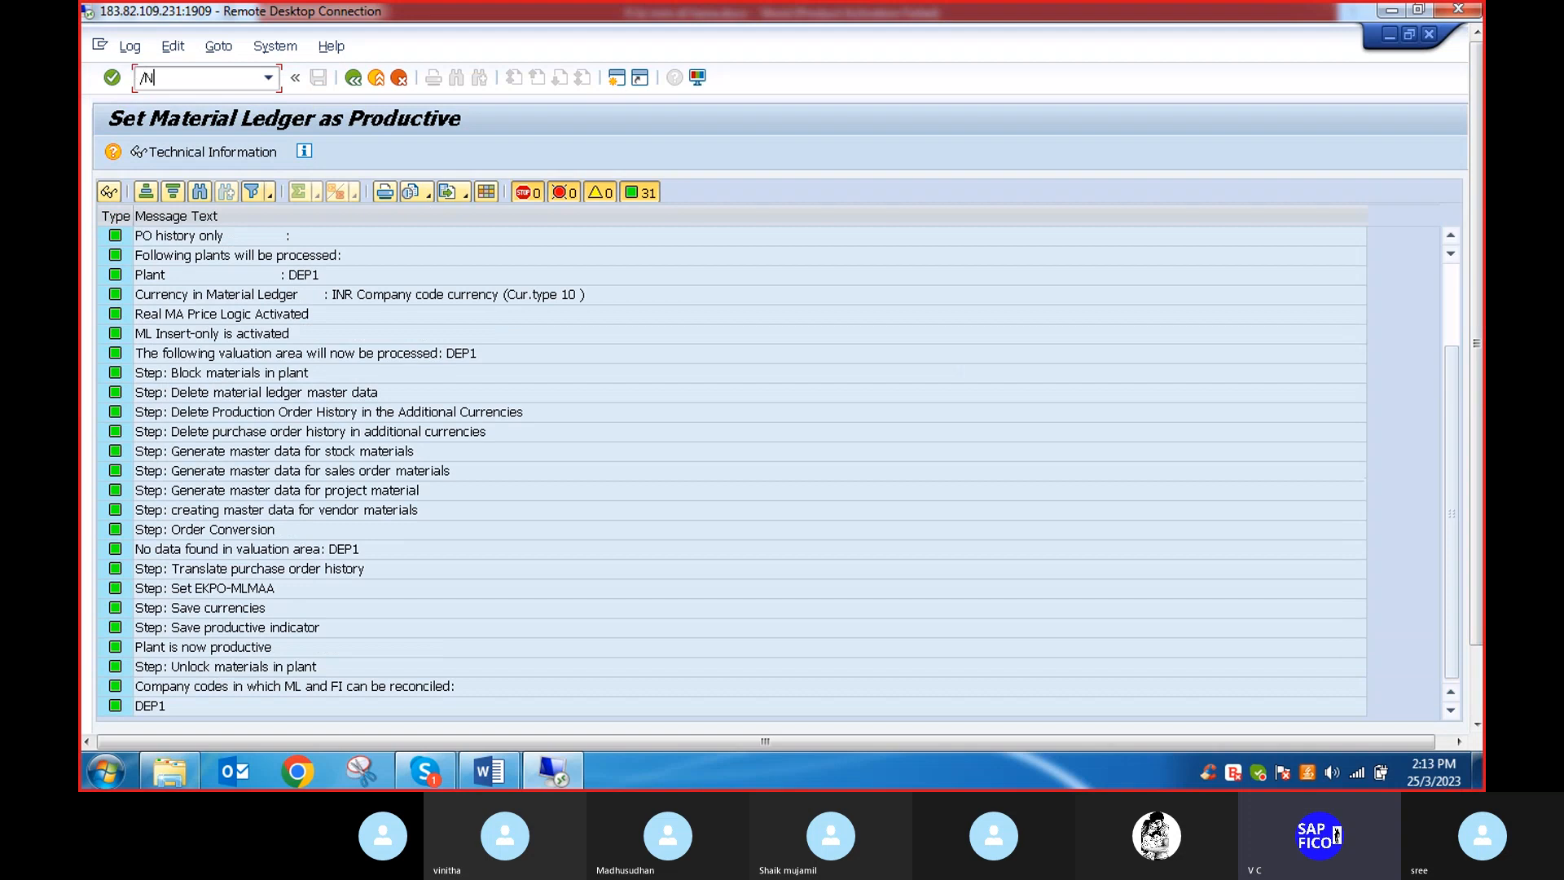
key("Return")
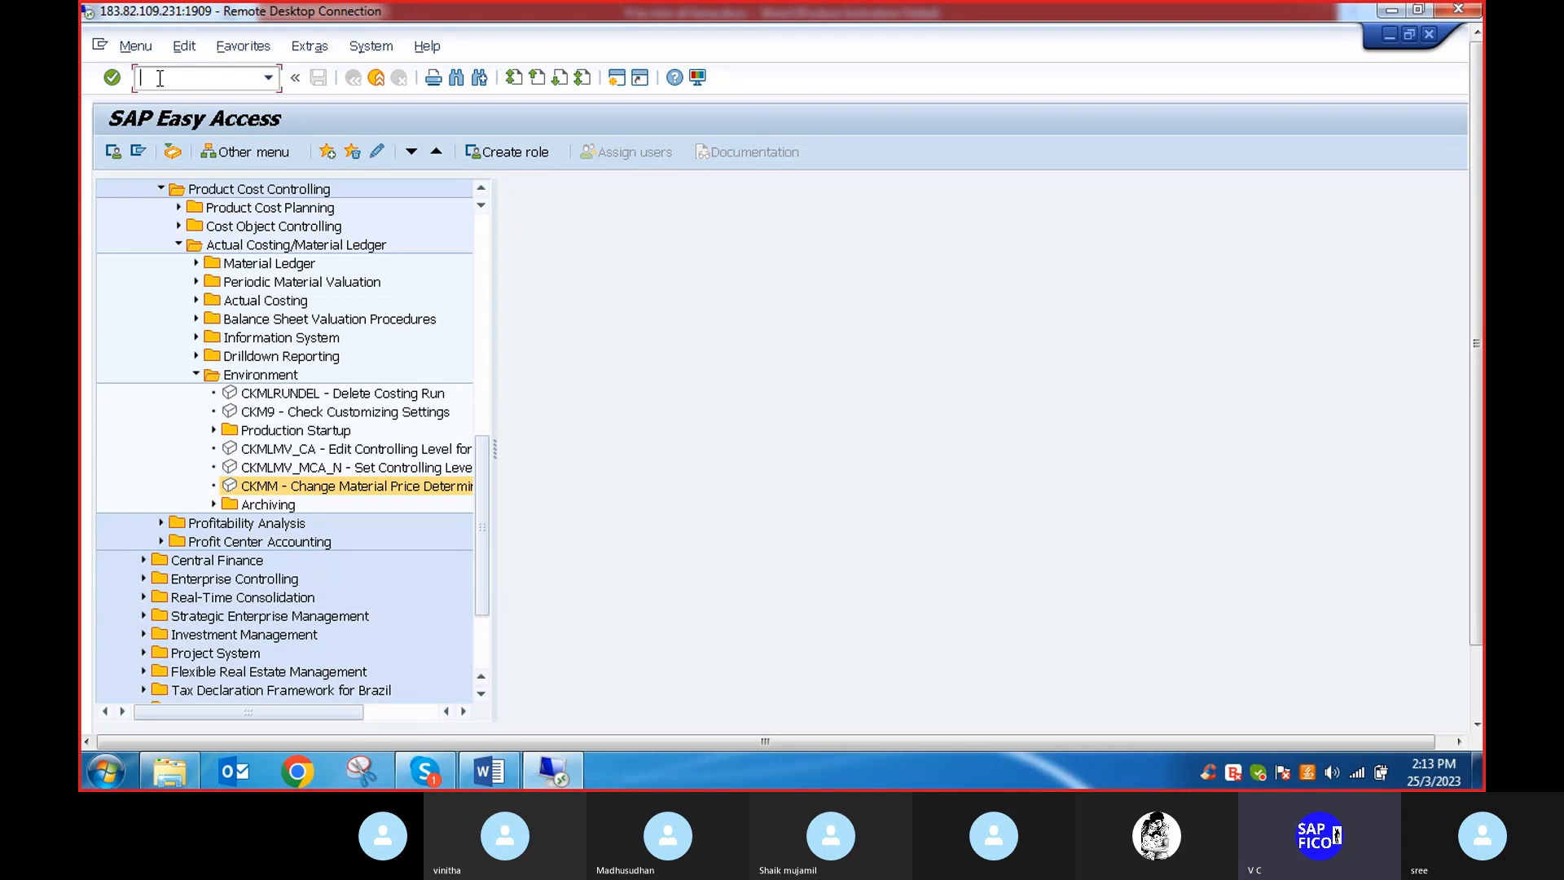
Start creating a HAWA Trading Goods material in the Mechanical Engineering sector and accept the preselected views
type("ckmm")
key("Return")
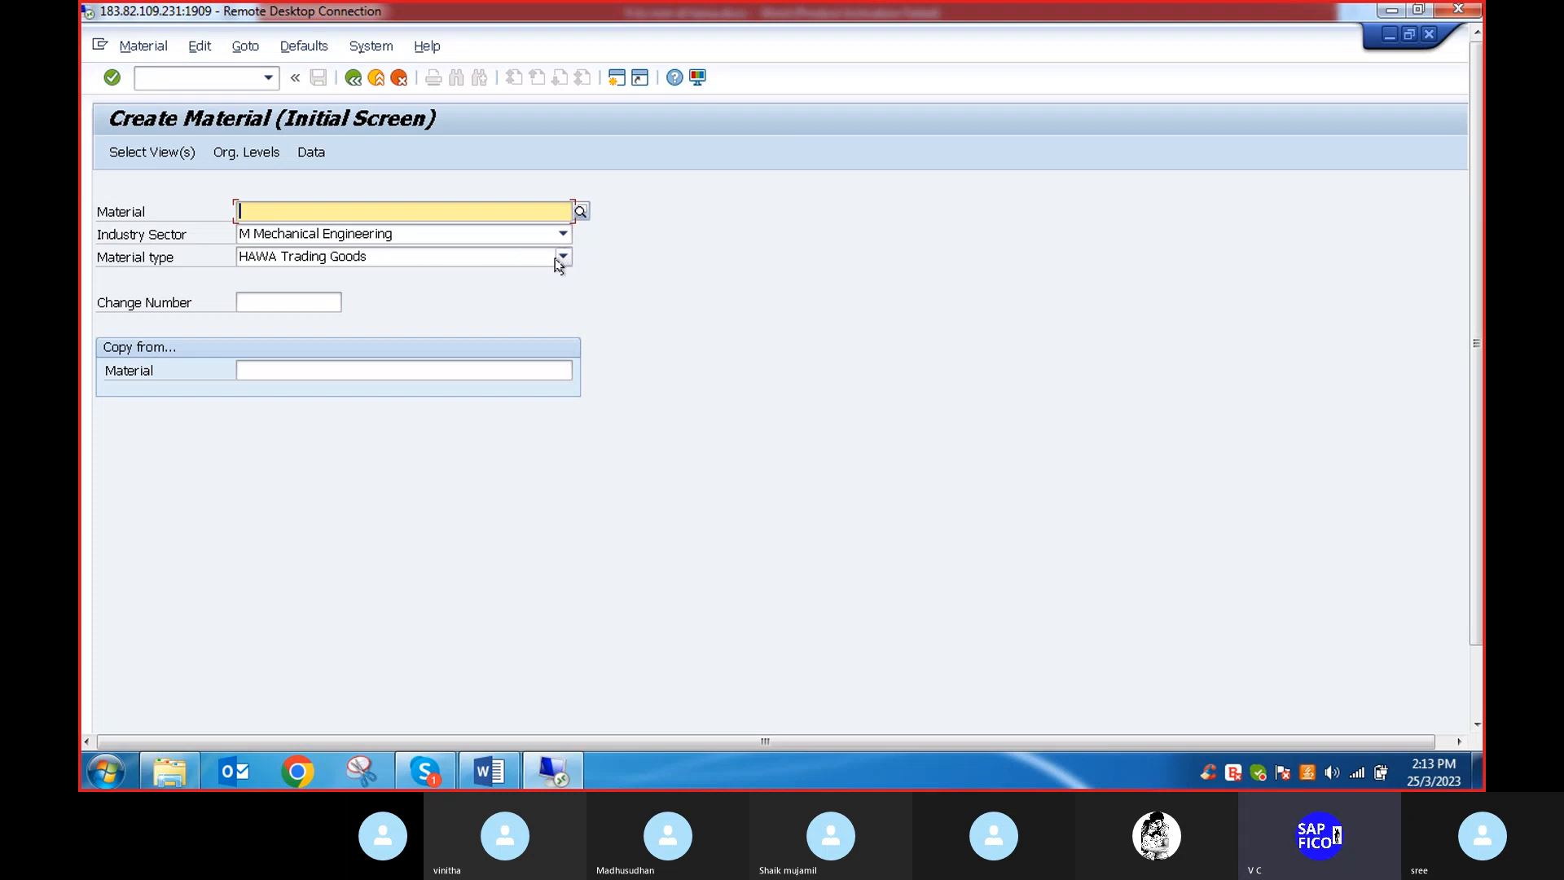
key("Return")
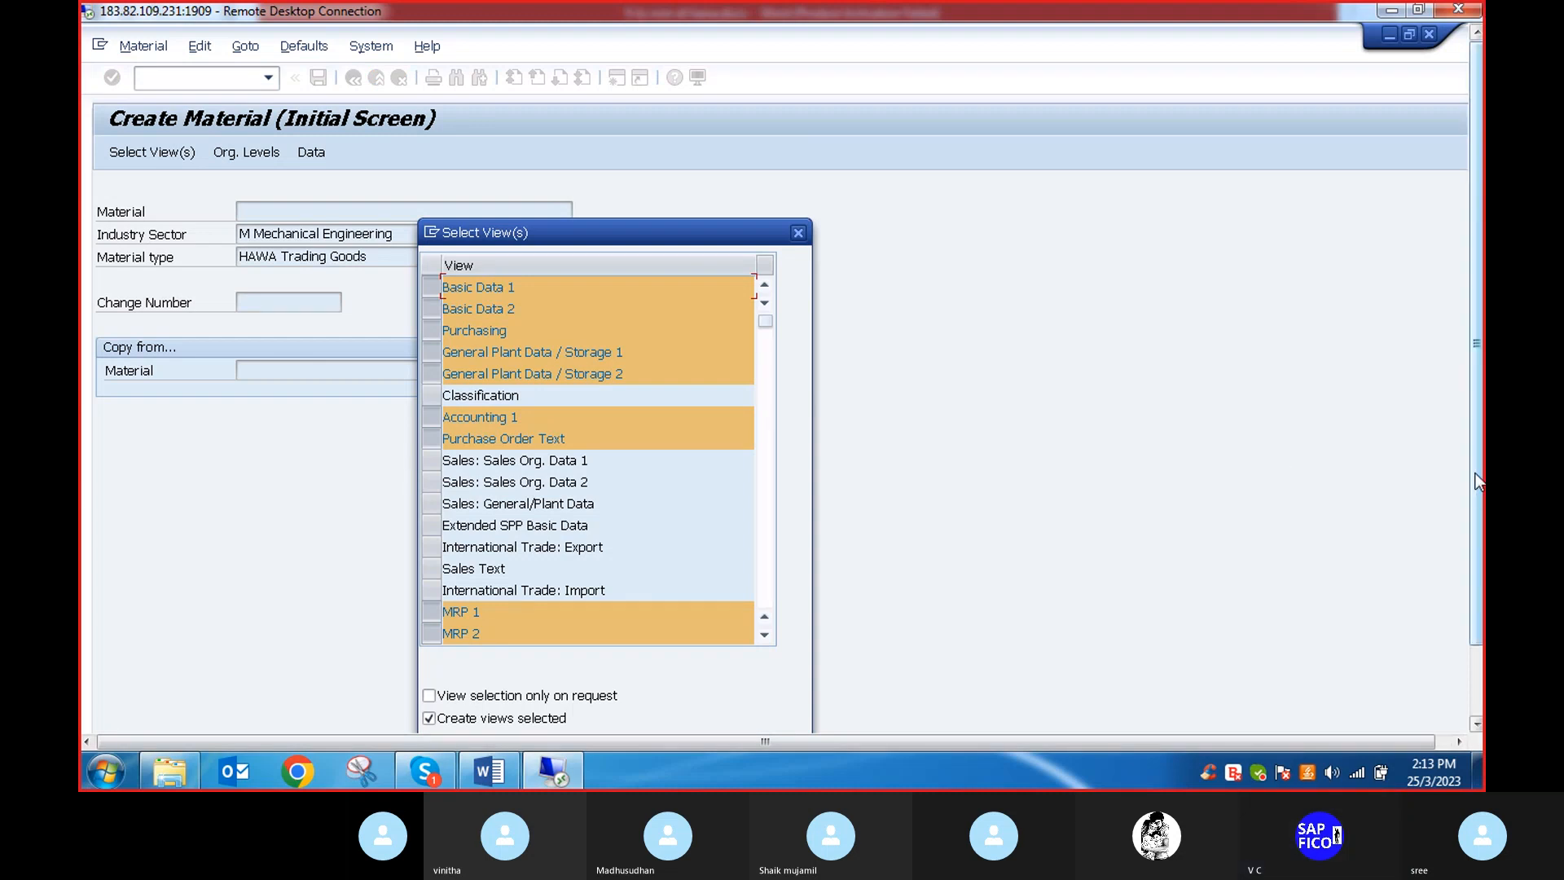
left_click_drag(1475, 475, 1475, 550)
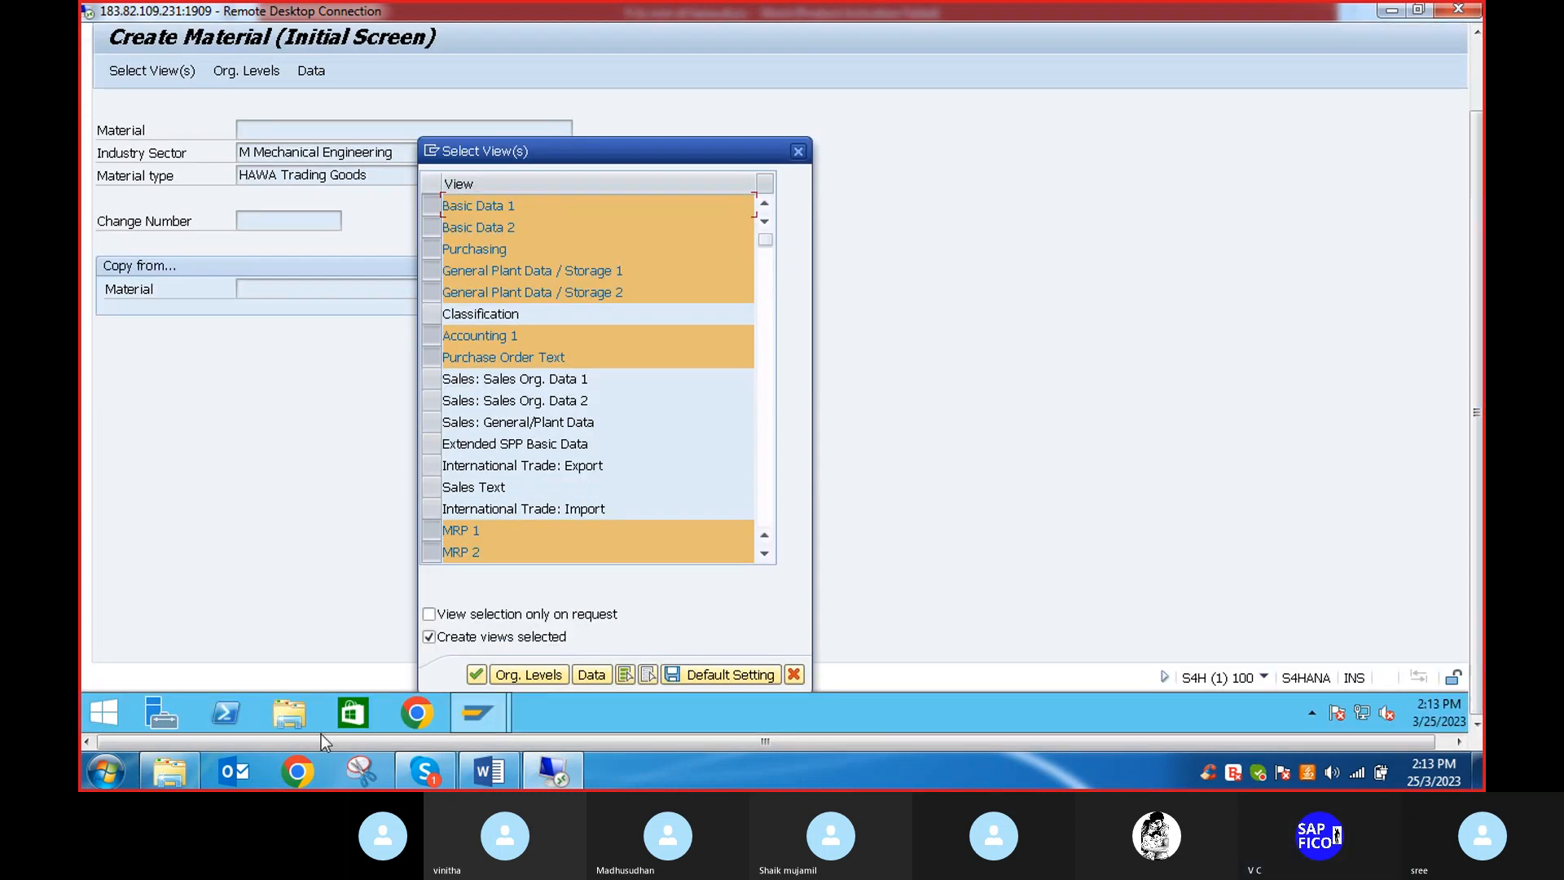
left_click(476, 675)
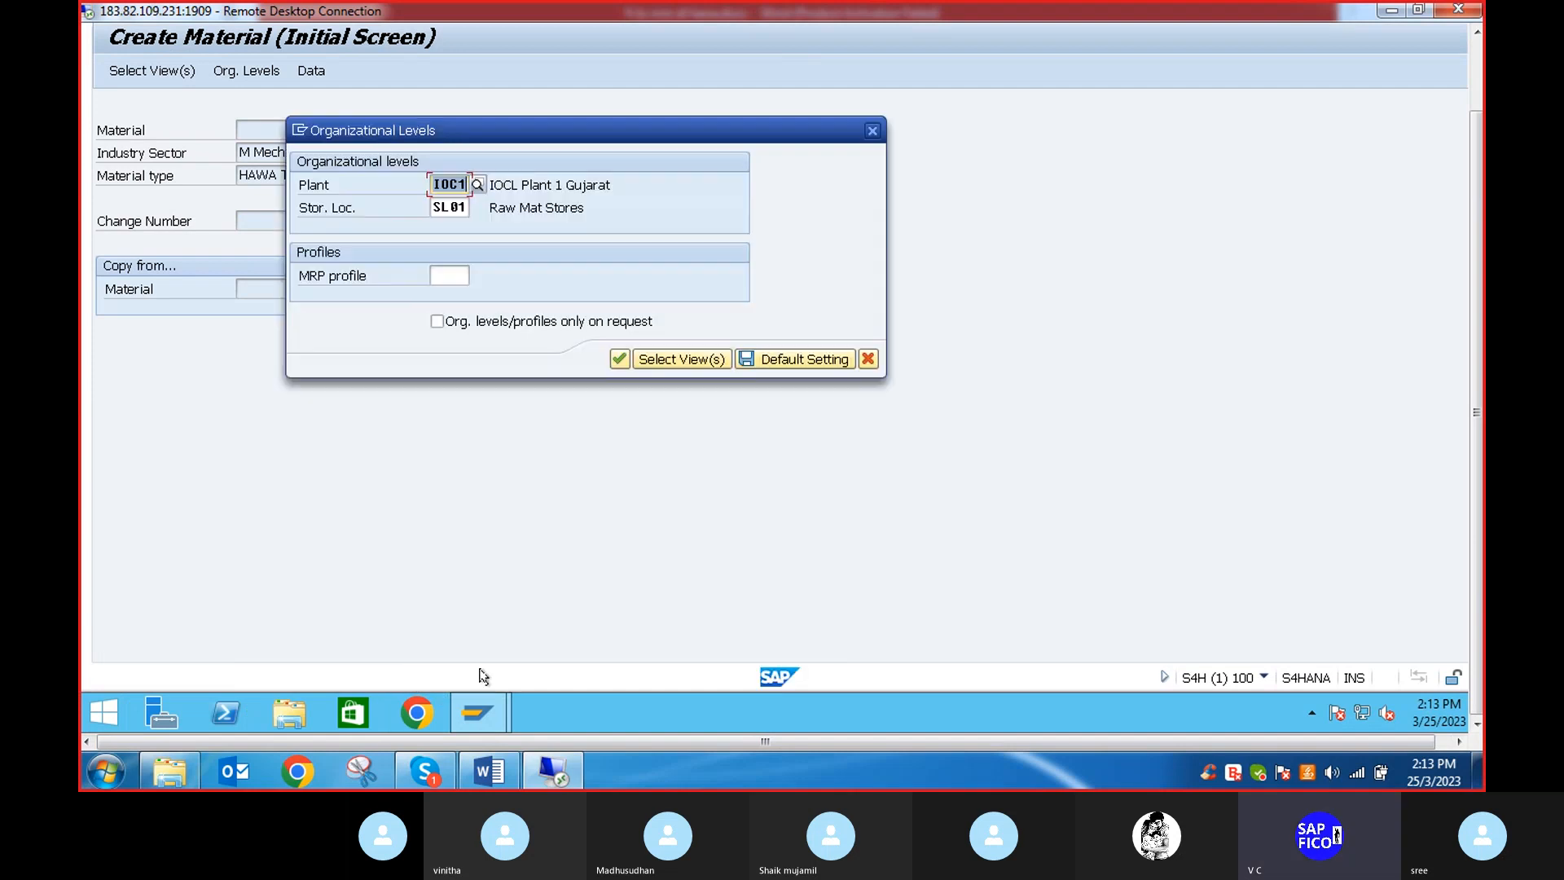
Replace the plant in the organizational levels with DEP1, choosing the matching TATA EXPORTS suggestion
left_click(468, 182)
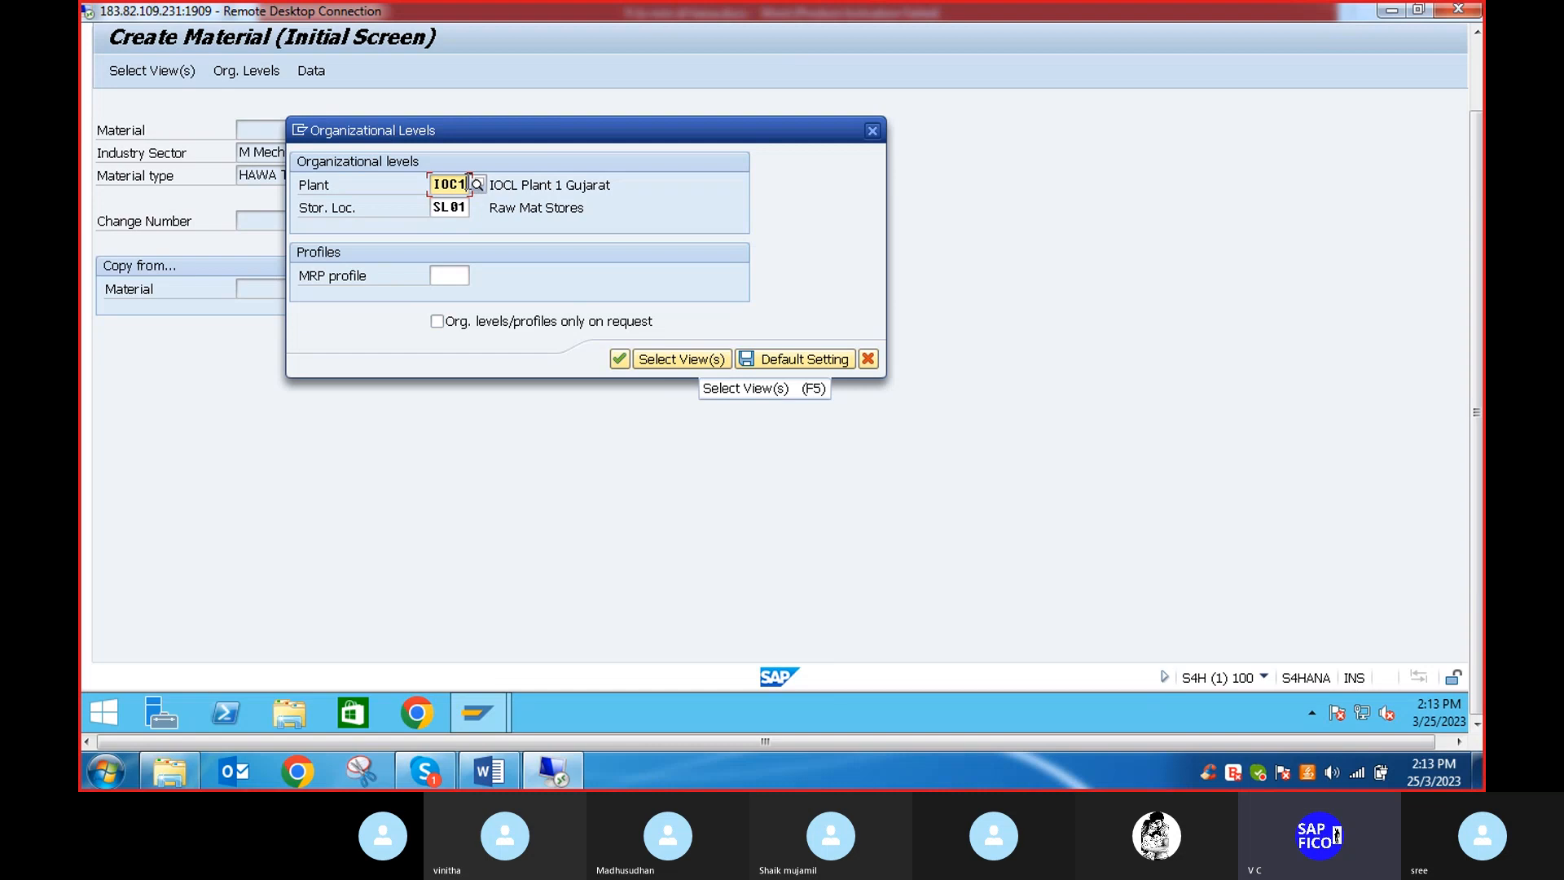
key("BackSpace")
key("BackSpace")
key("BackSpace")
key("BackSpace")
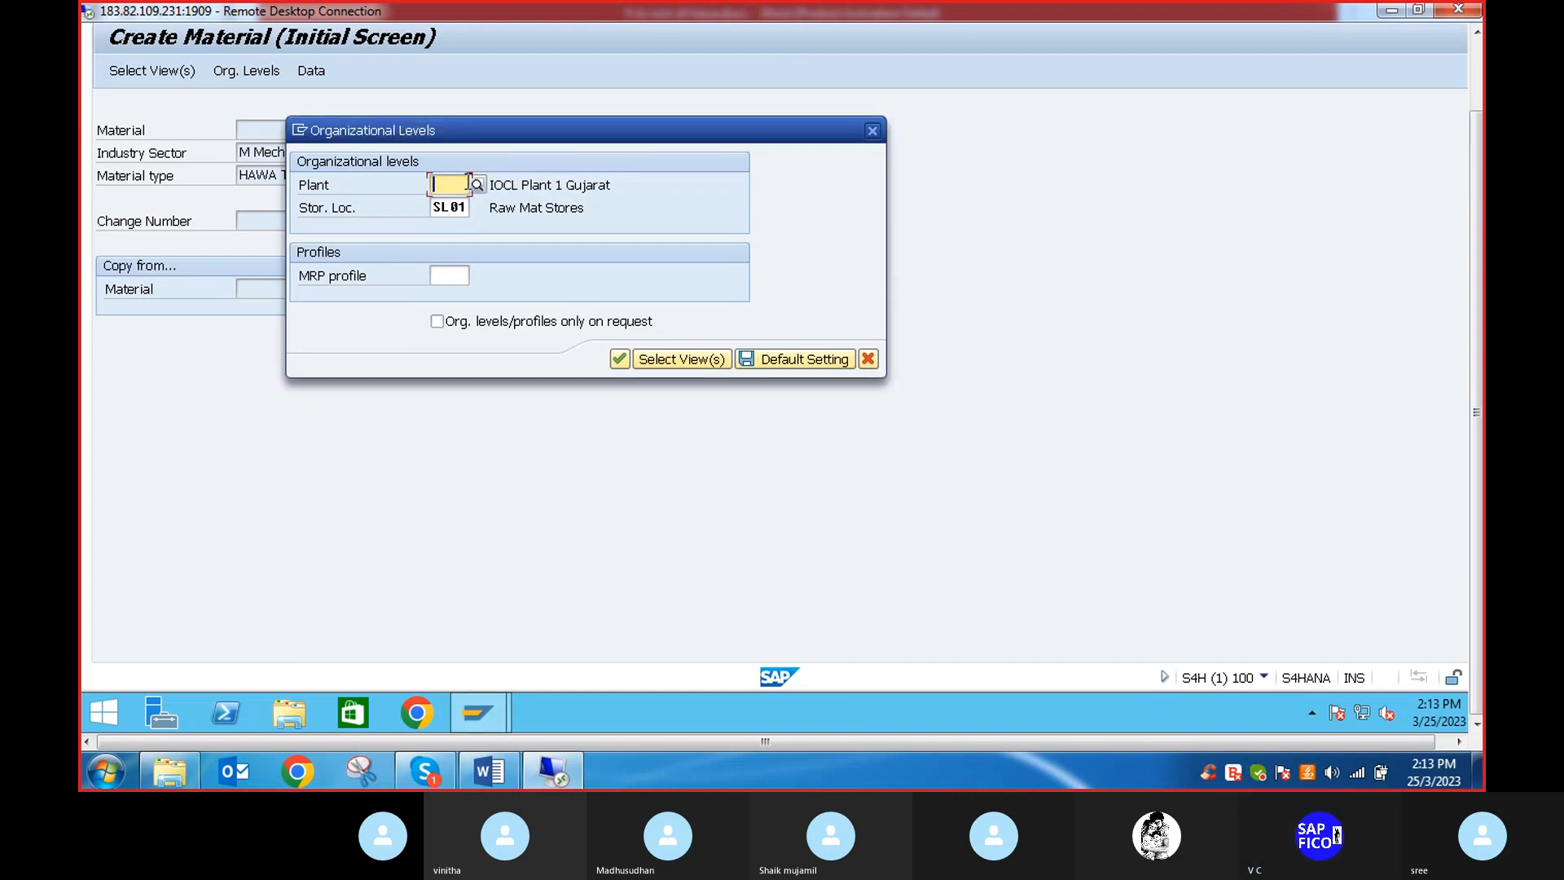
type("DEP1")
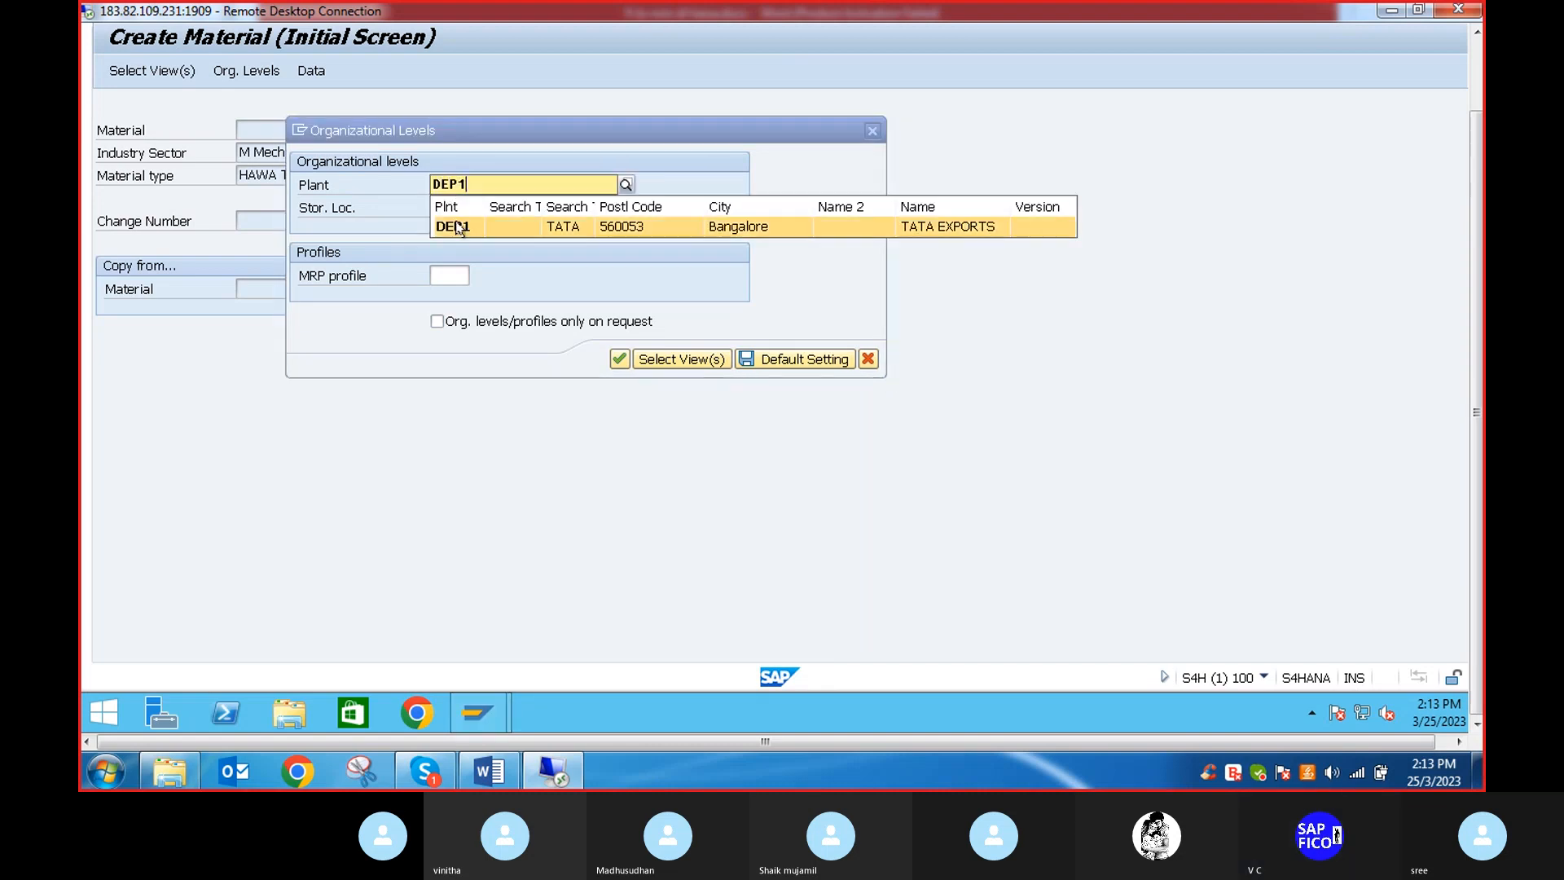
left_click(458, 227)
Replace the storage location in the organizational levels with DSL1 and confirm the organizational levels
left_click(458, 206)
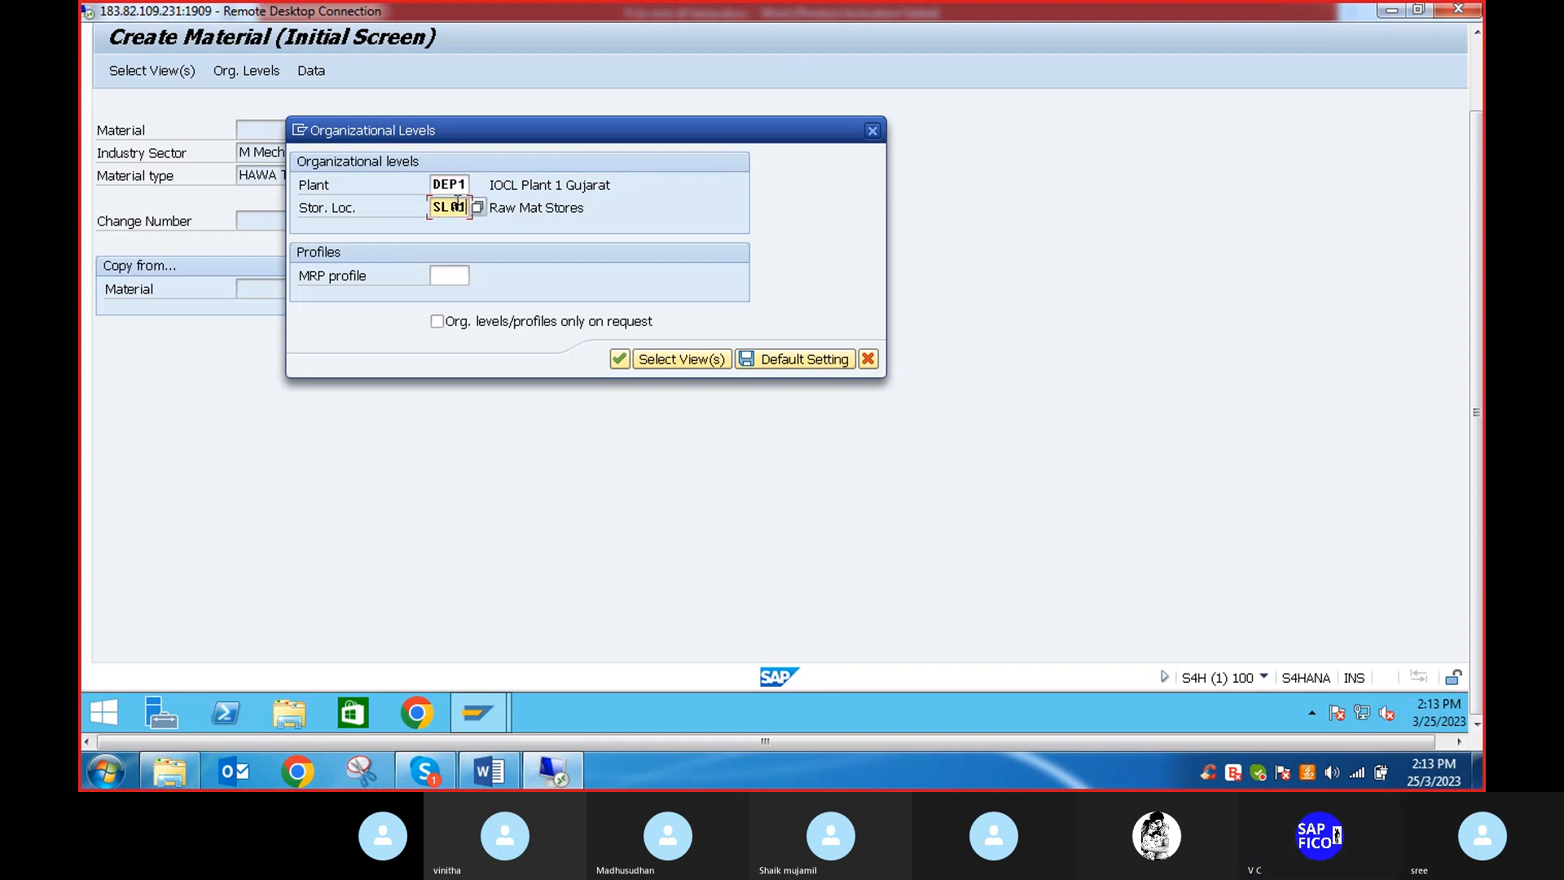
key("BackSpace")
key("BackSpace")
key("BackSpace")
key("BackSpace")
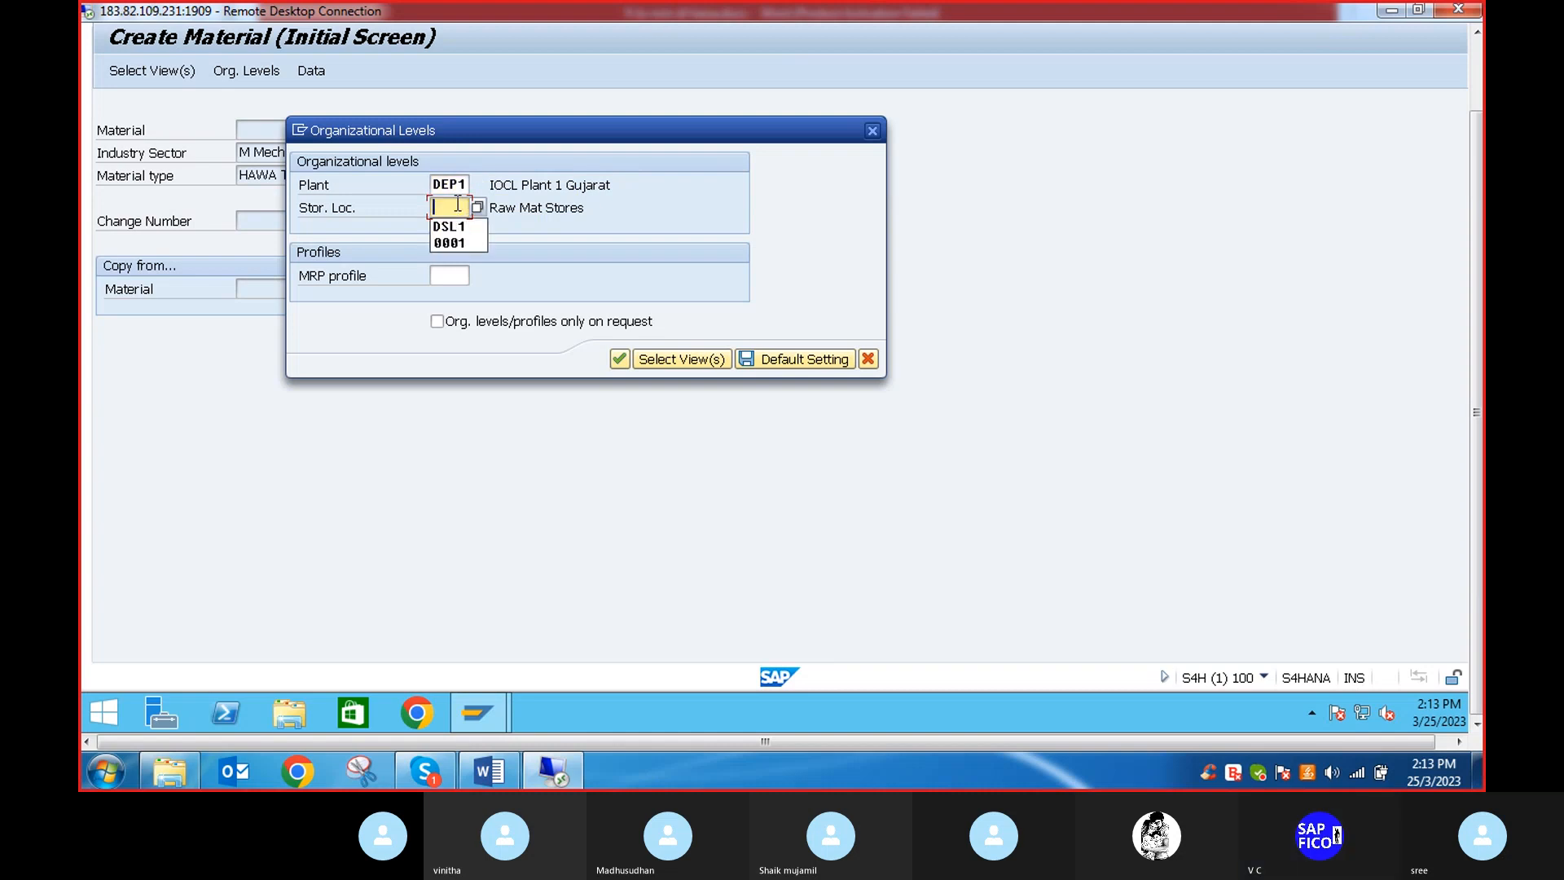
type("DES1")
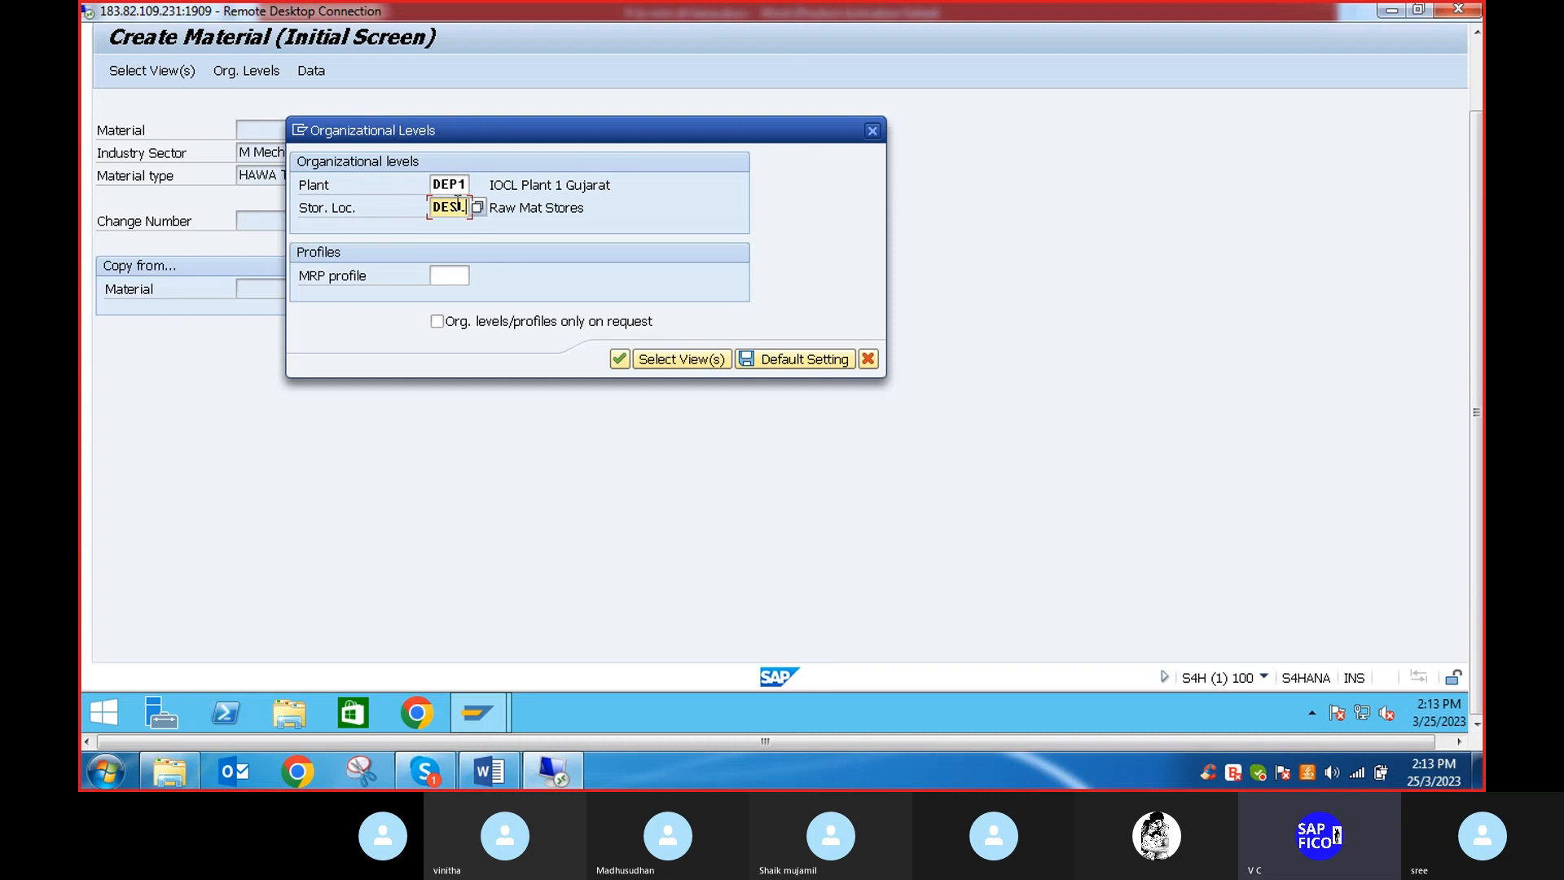
key("BackSpace")
key("BackSpace")
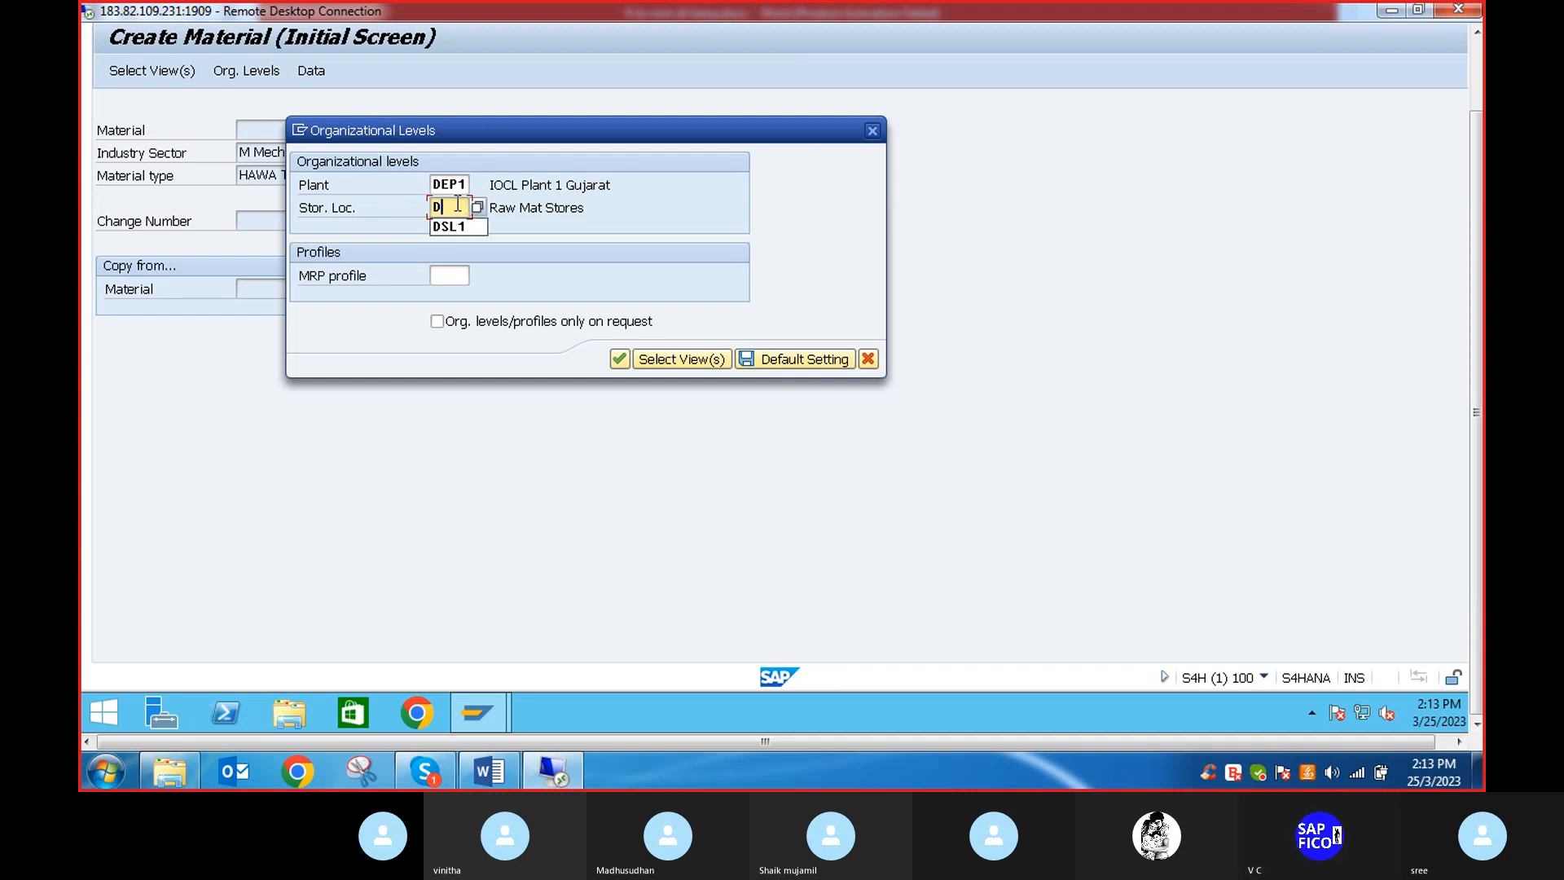
left_click(456, 228)
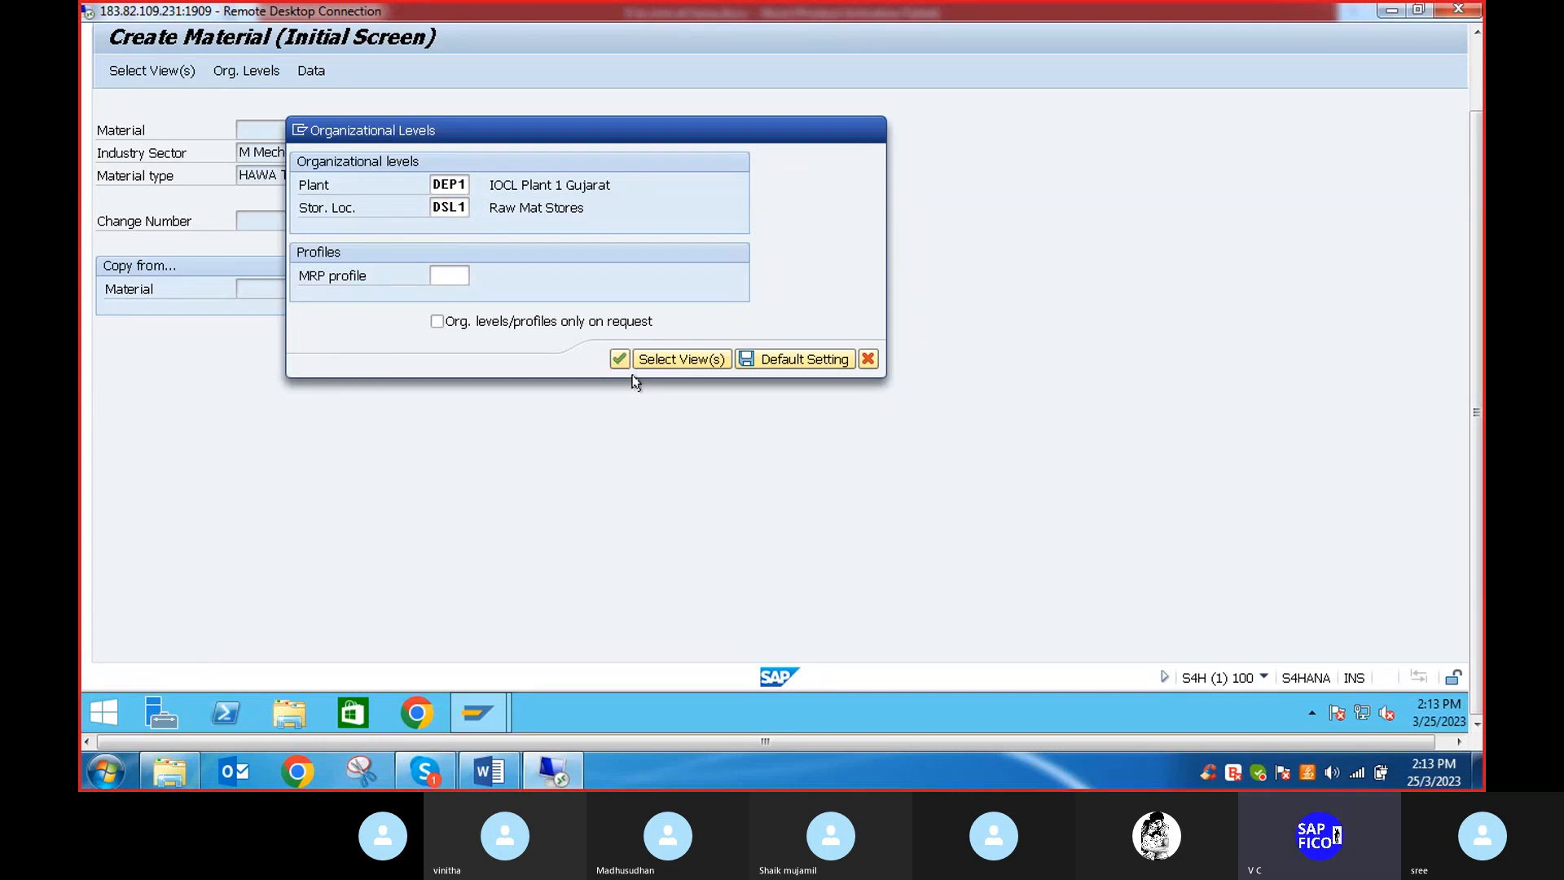
left_click(628, 363)
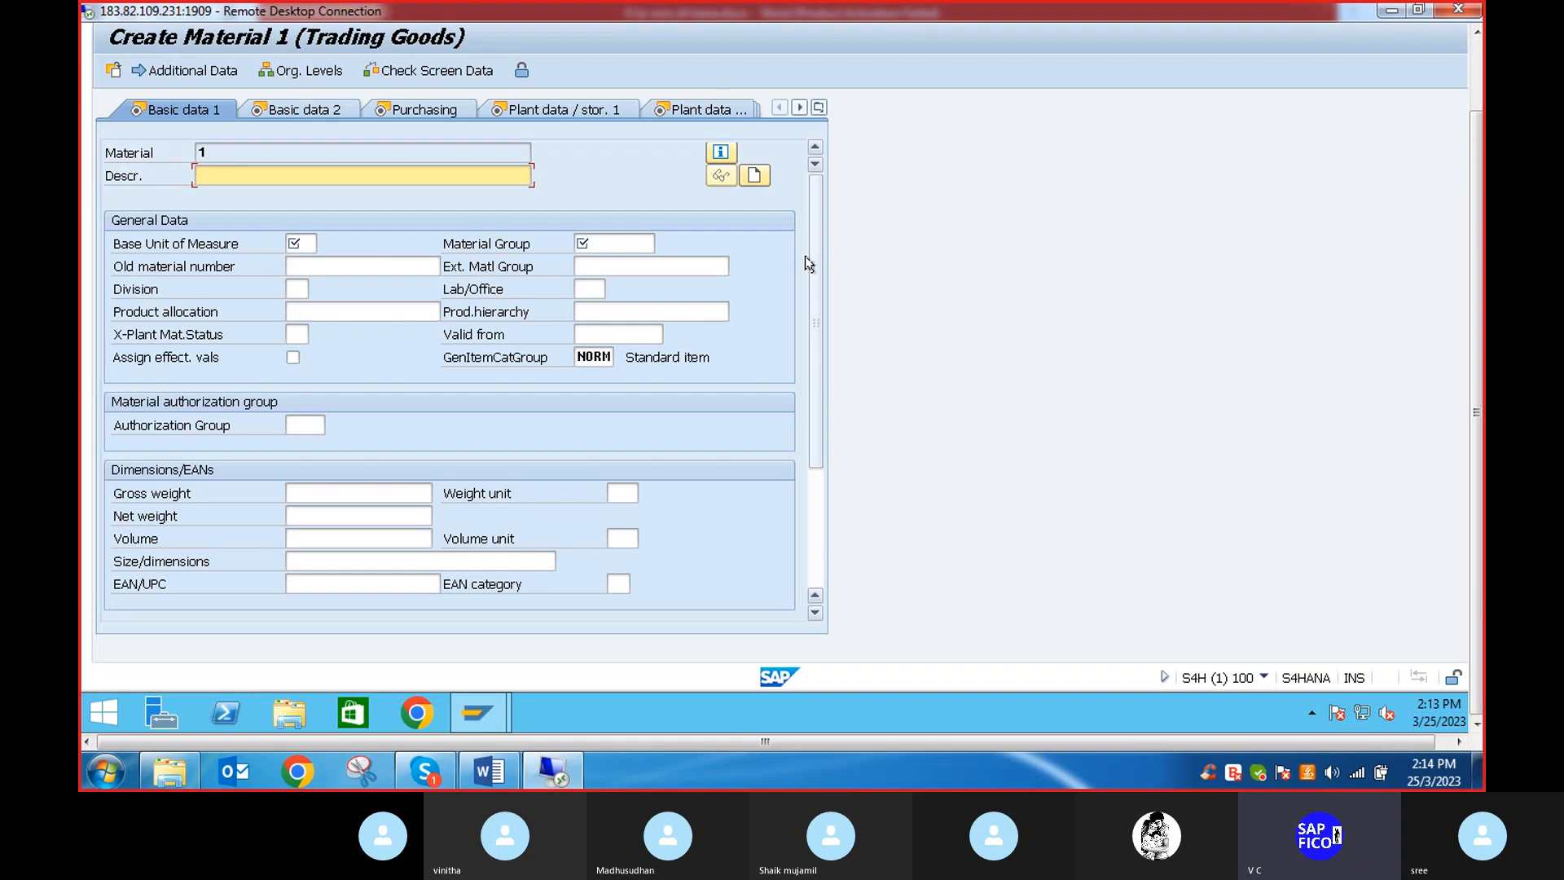
Enter BYKE MACHINERY as the description of the new trading goods material
left_click_drag(1475, 181, 1474, 122)
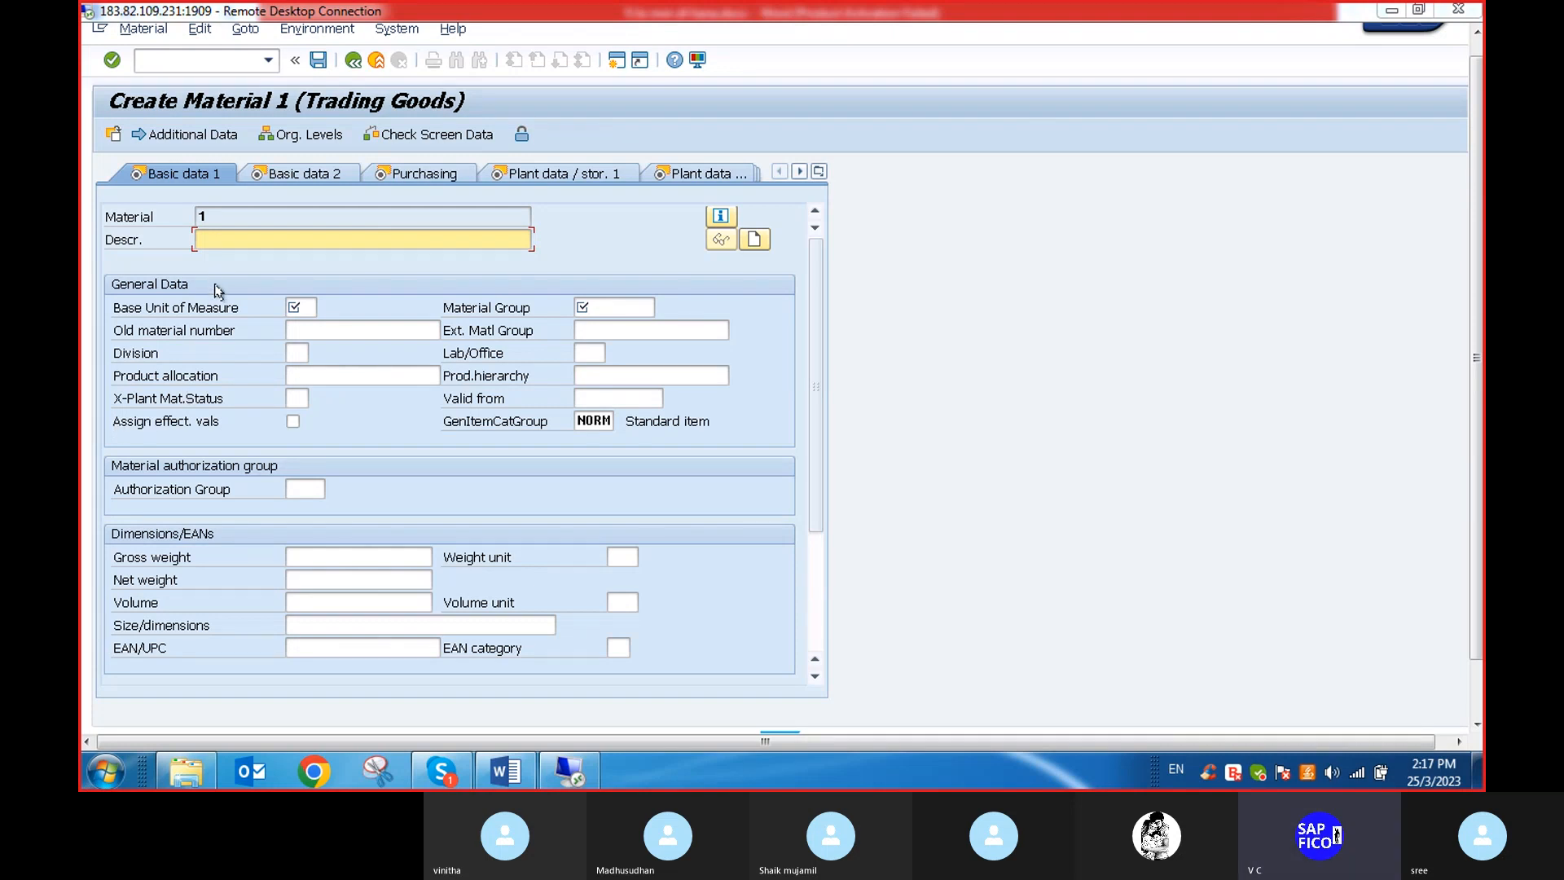
left_click(240, 238)
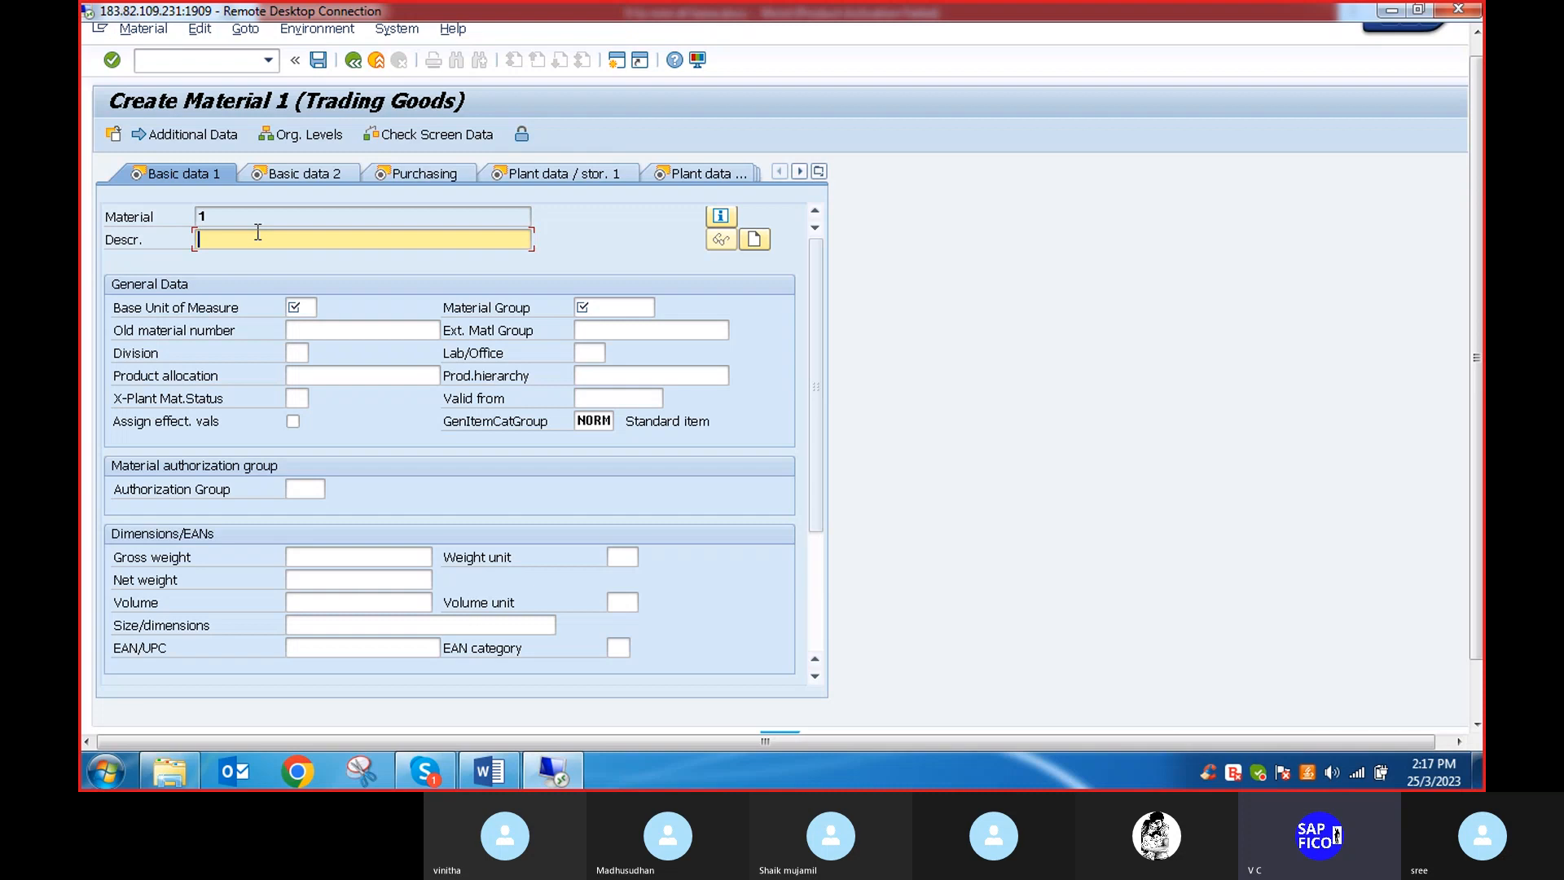
type("BYKE ")
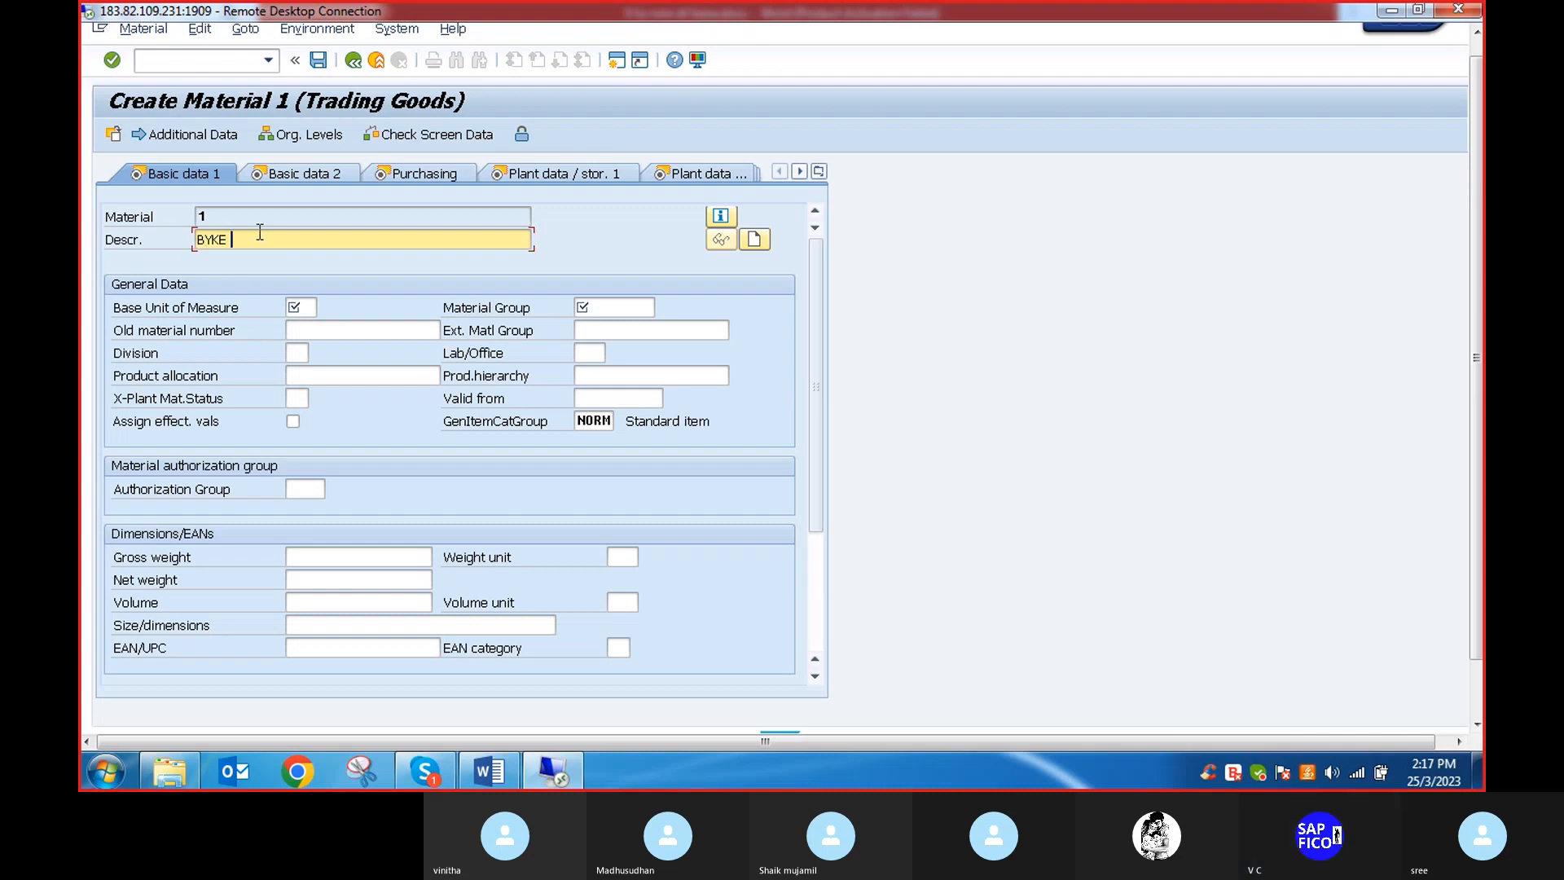
type("MACHINERY")
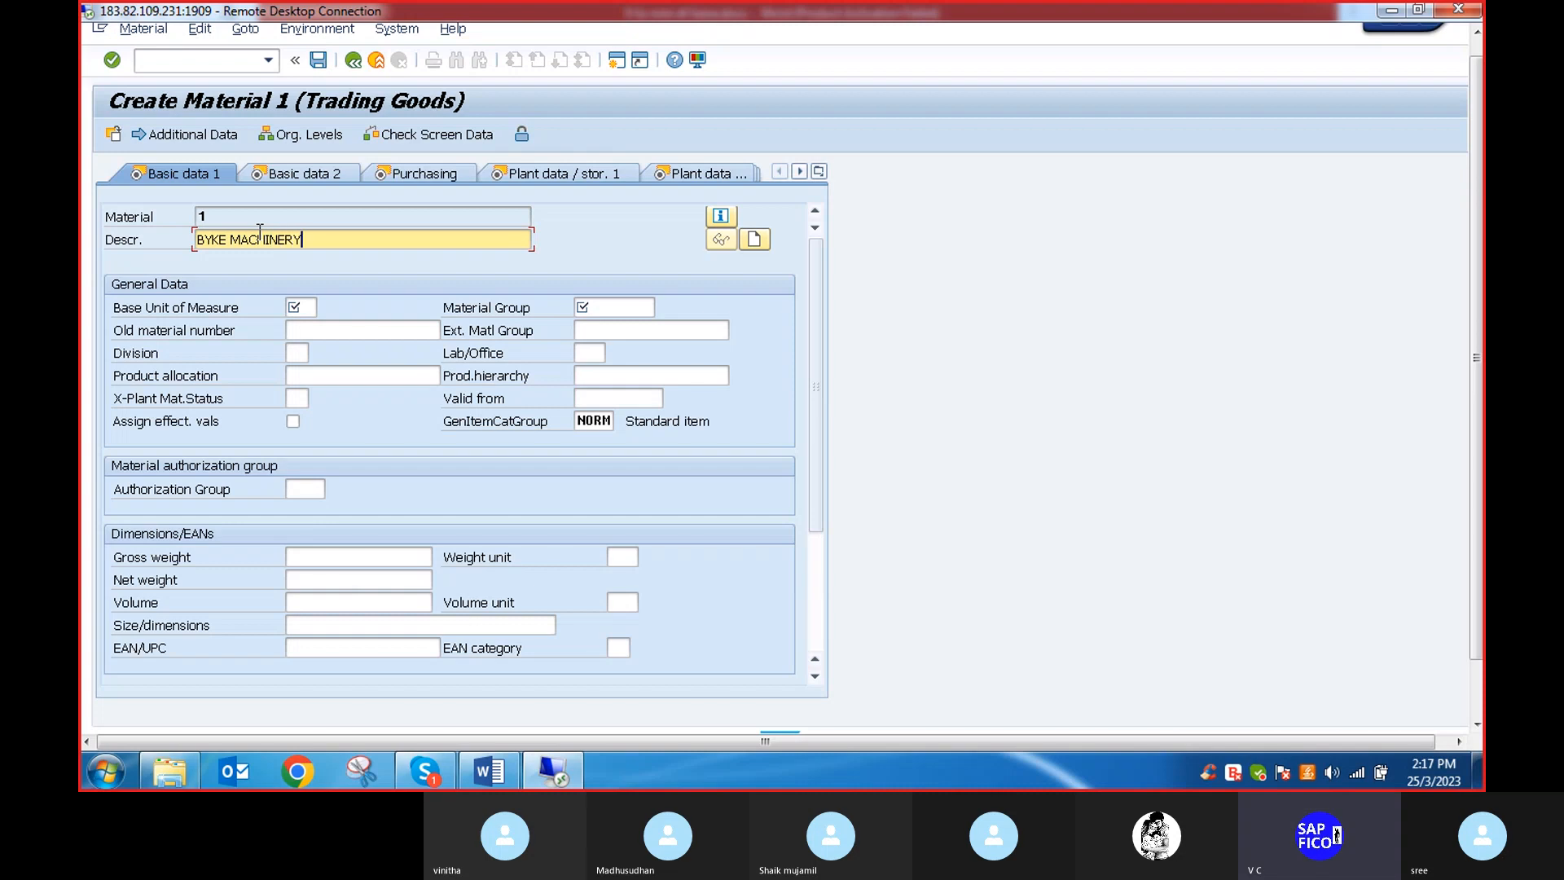
Set the base unit of measure to PC and choose material group 001 Electronics from the value list
left_click(313, 307)
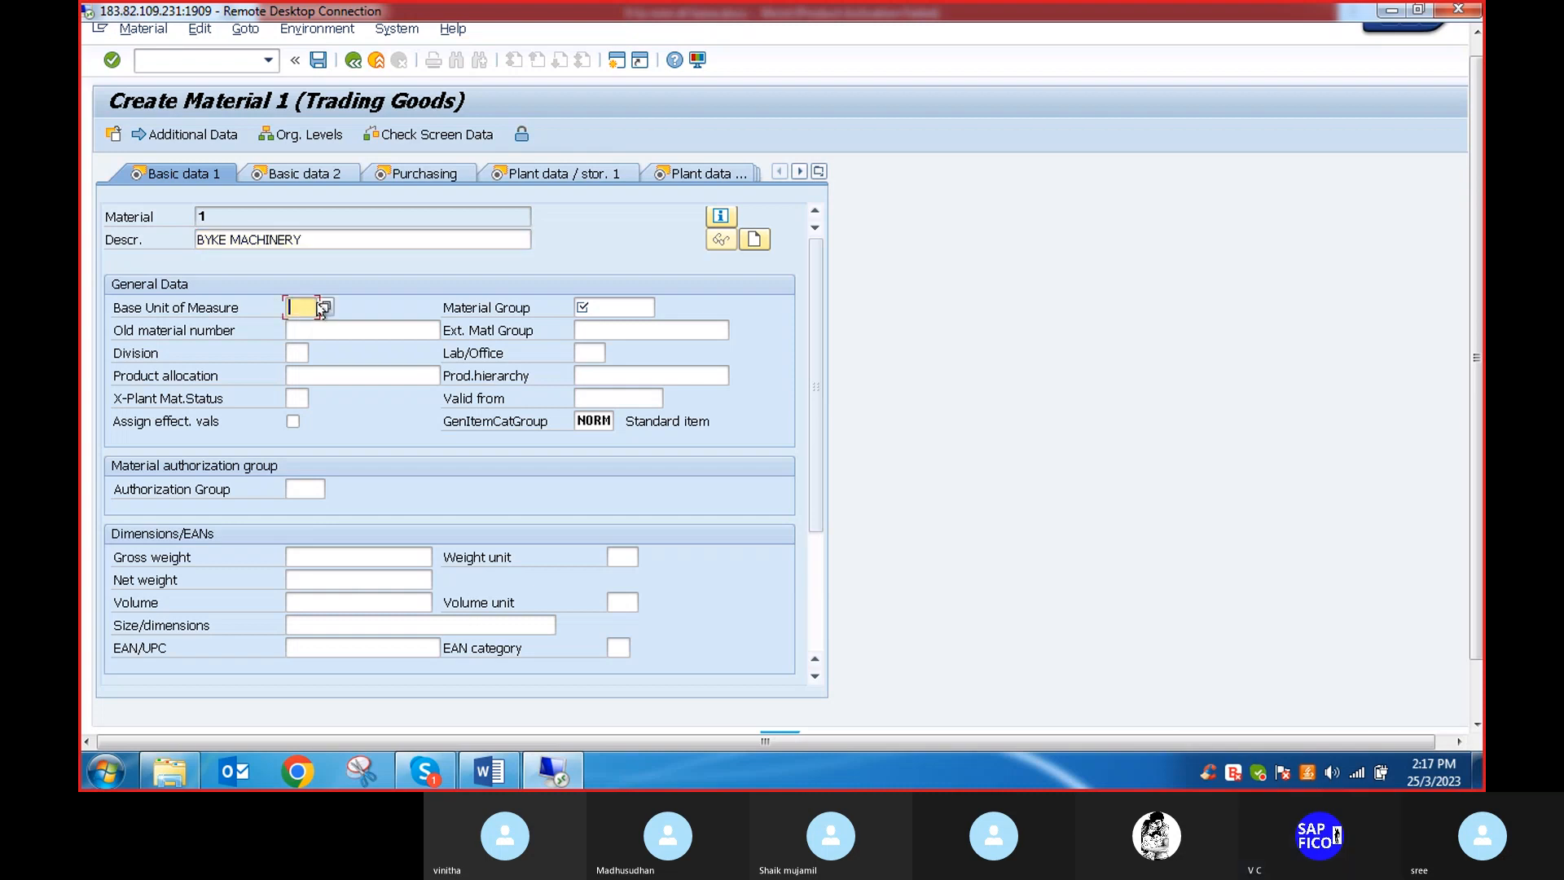
type("PC")
left_click(627, 308)
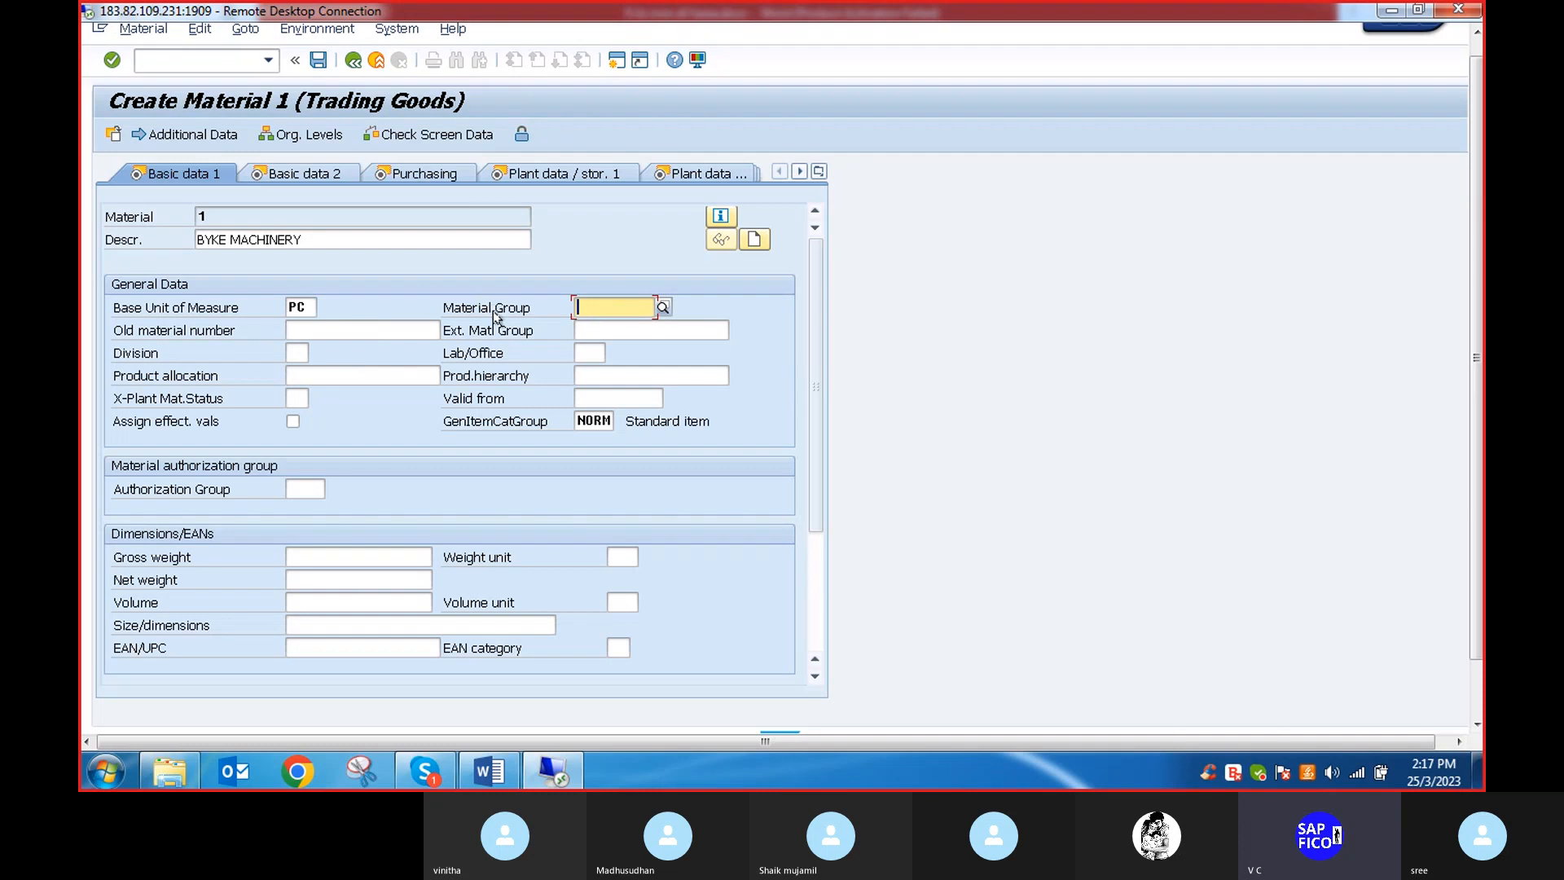
left_click(664, 307)
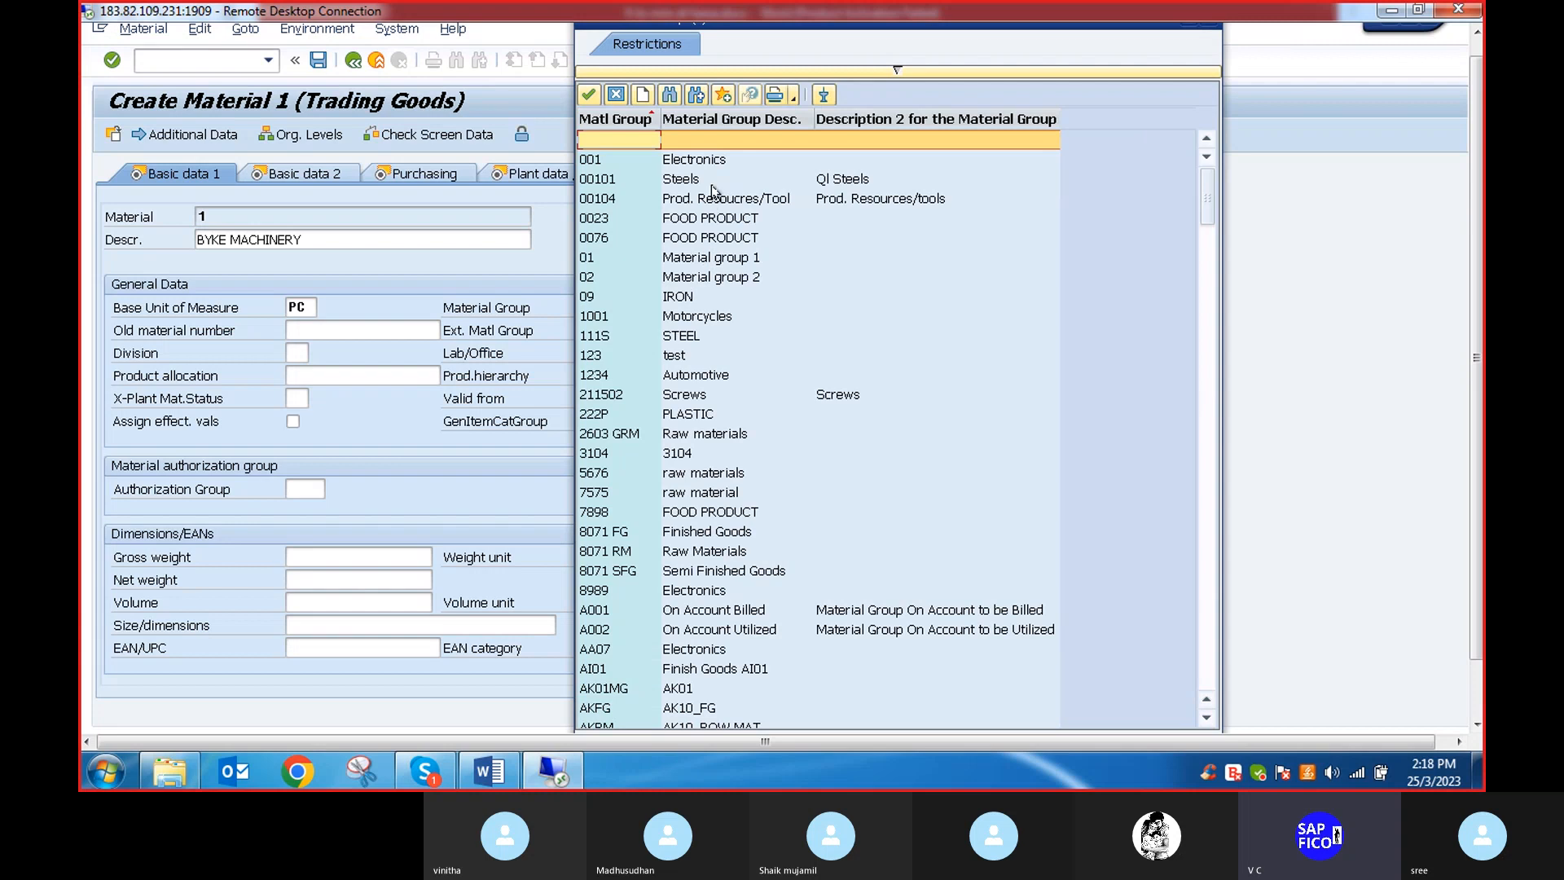
double_click(673, 158)
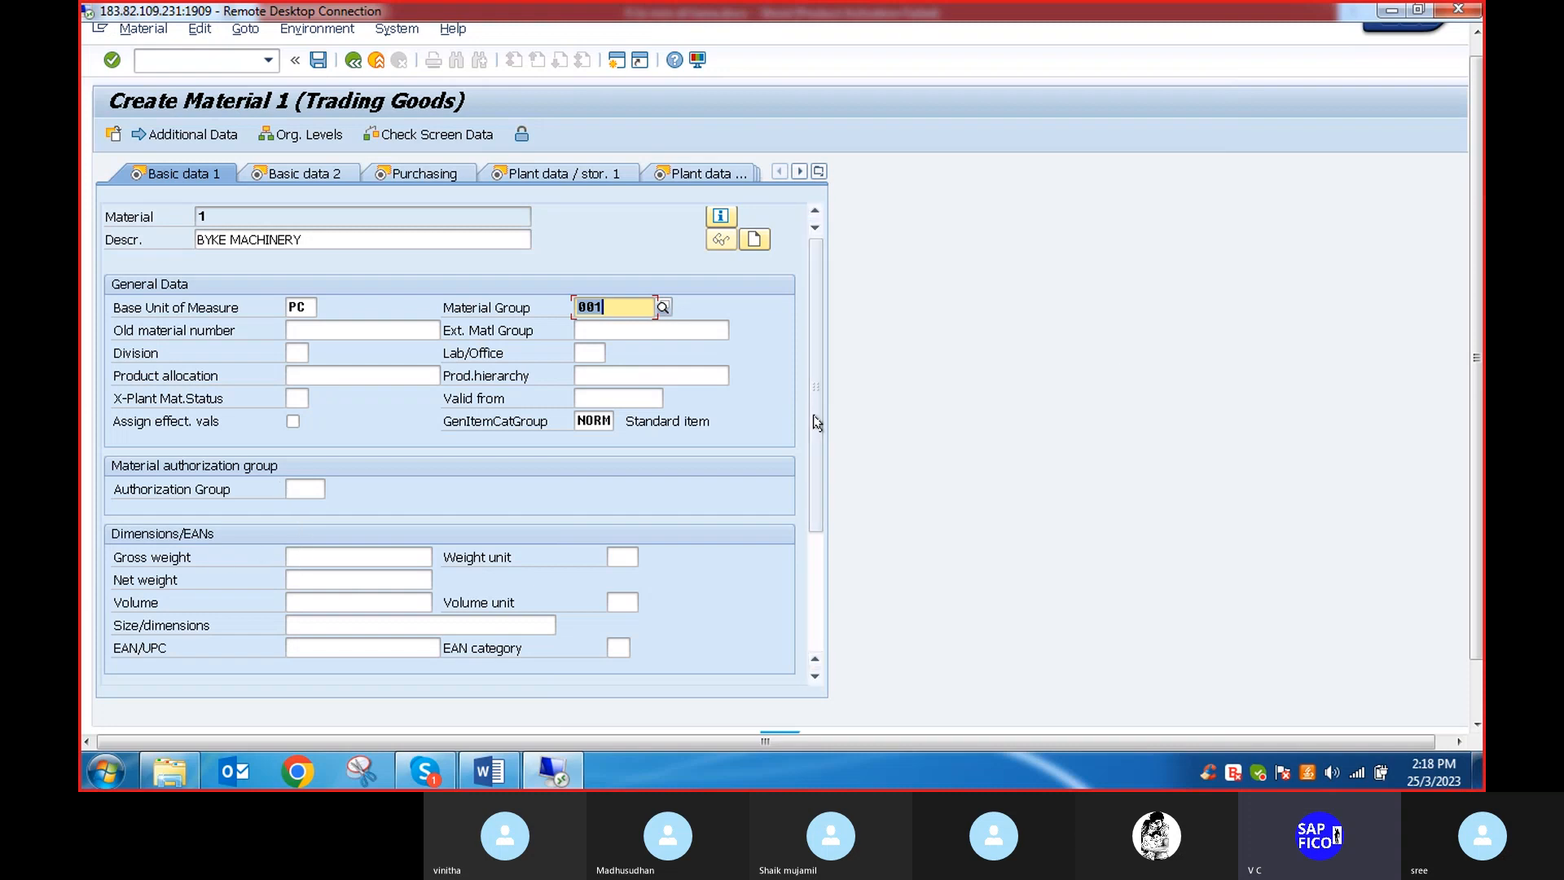
Enter a gross weight of 1 and a net weight of 1 in the material's dimensions data
scroll(820, 480, "down", 1)
scroll(821, 480, "down", 1)
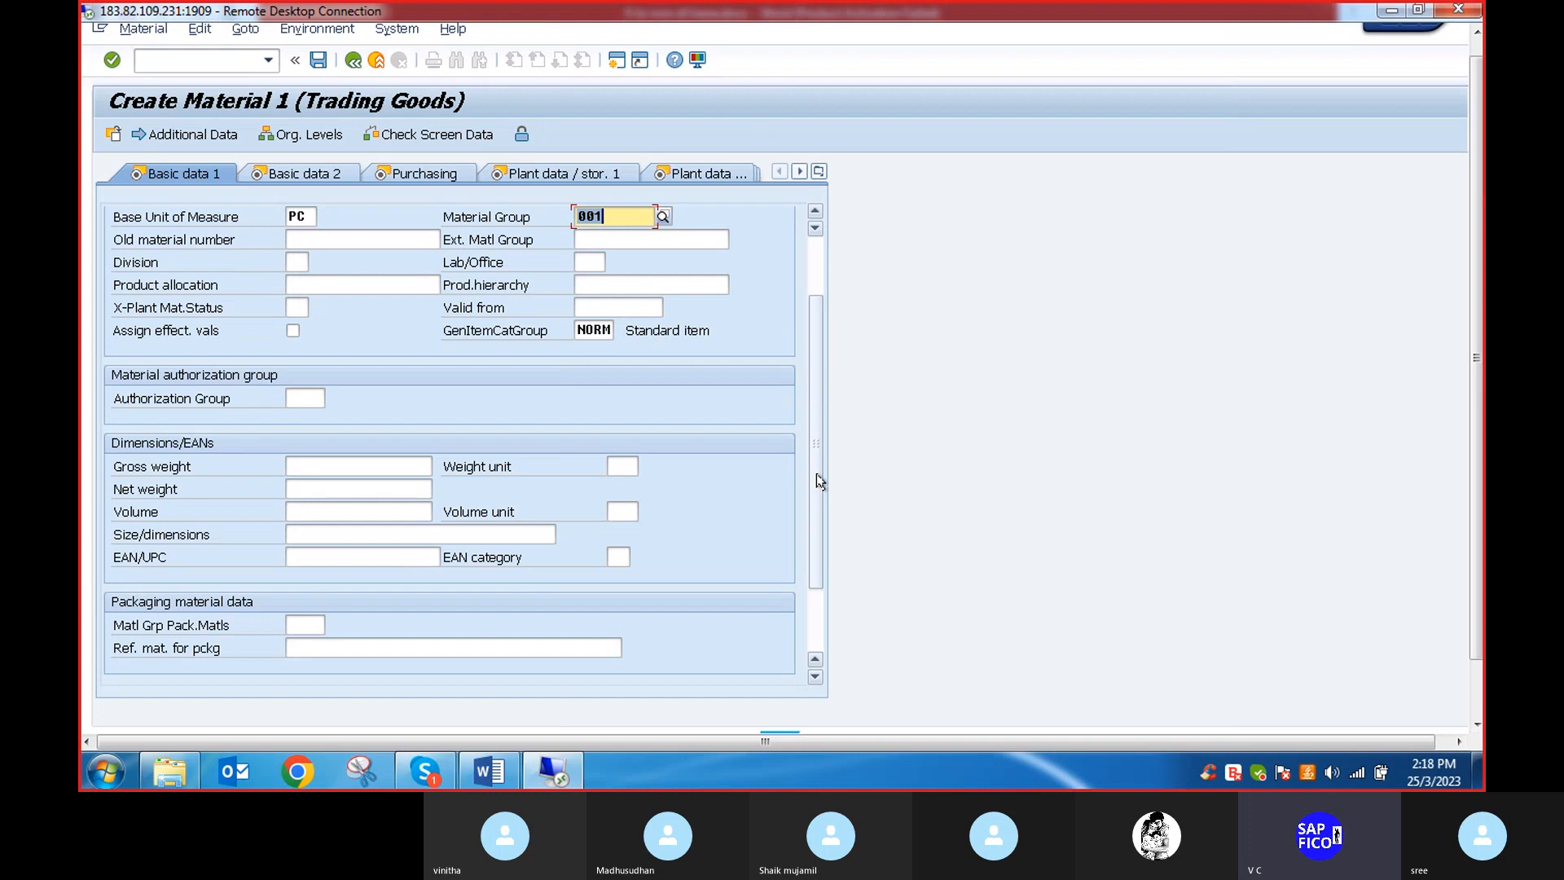
scroll(817, 473, "down", 1)
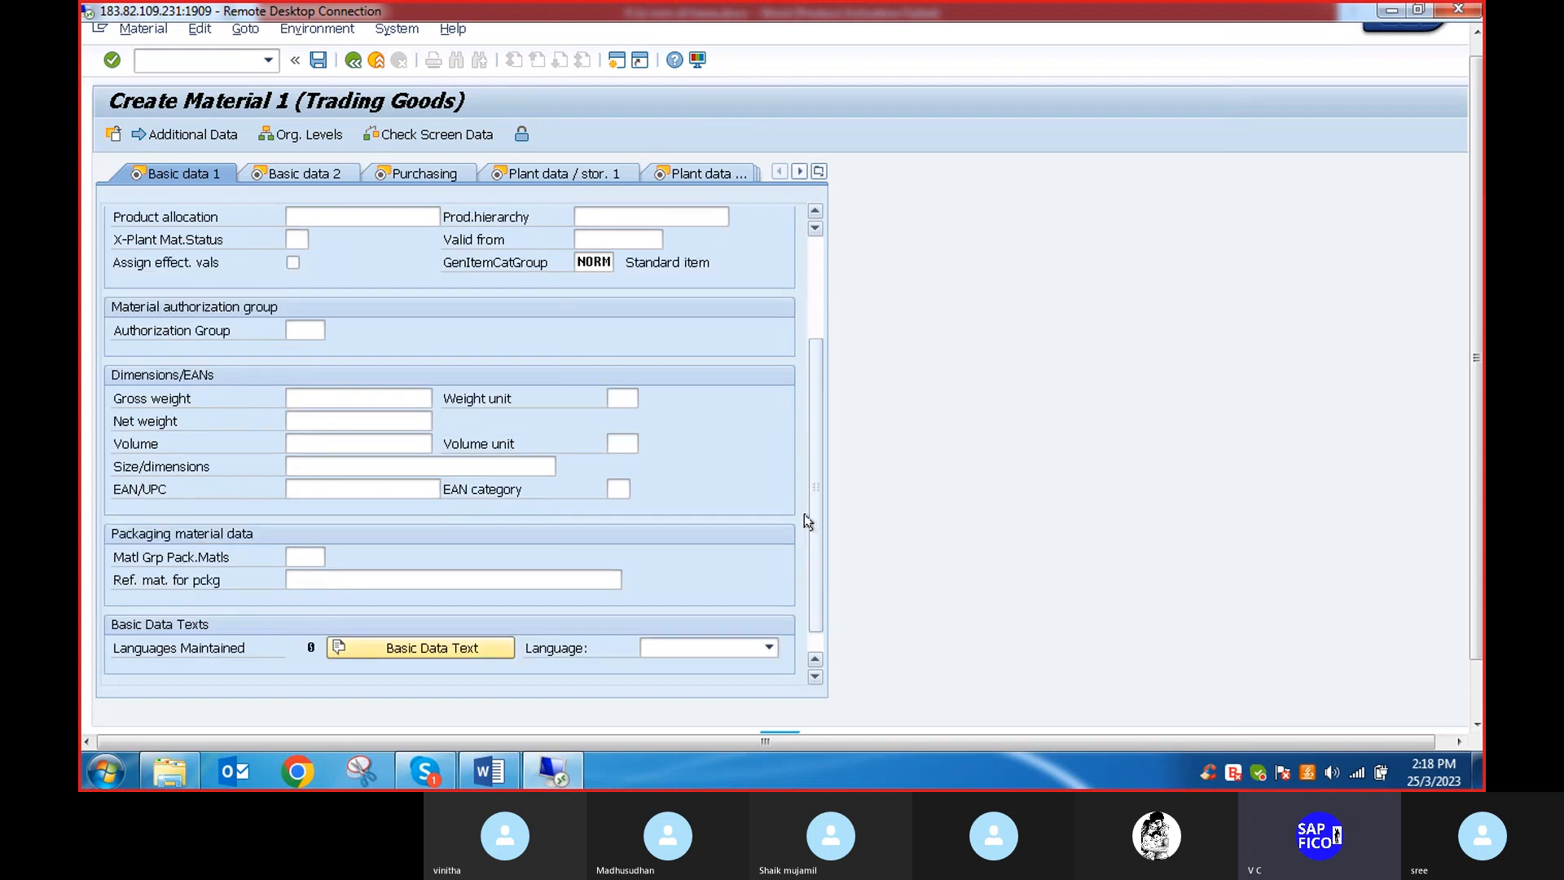
left_click(293, 399)
type("1")
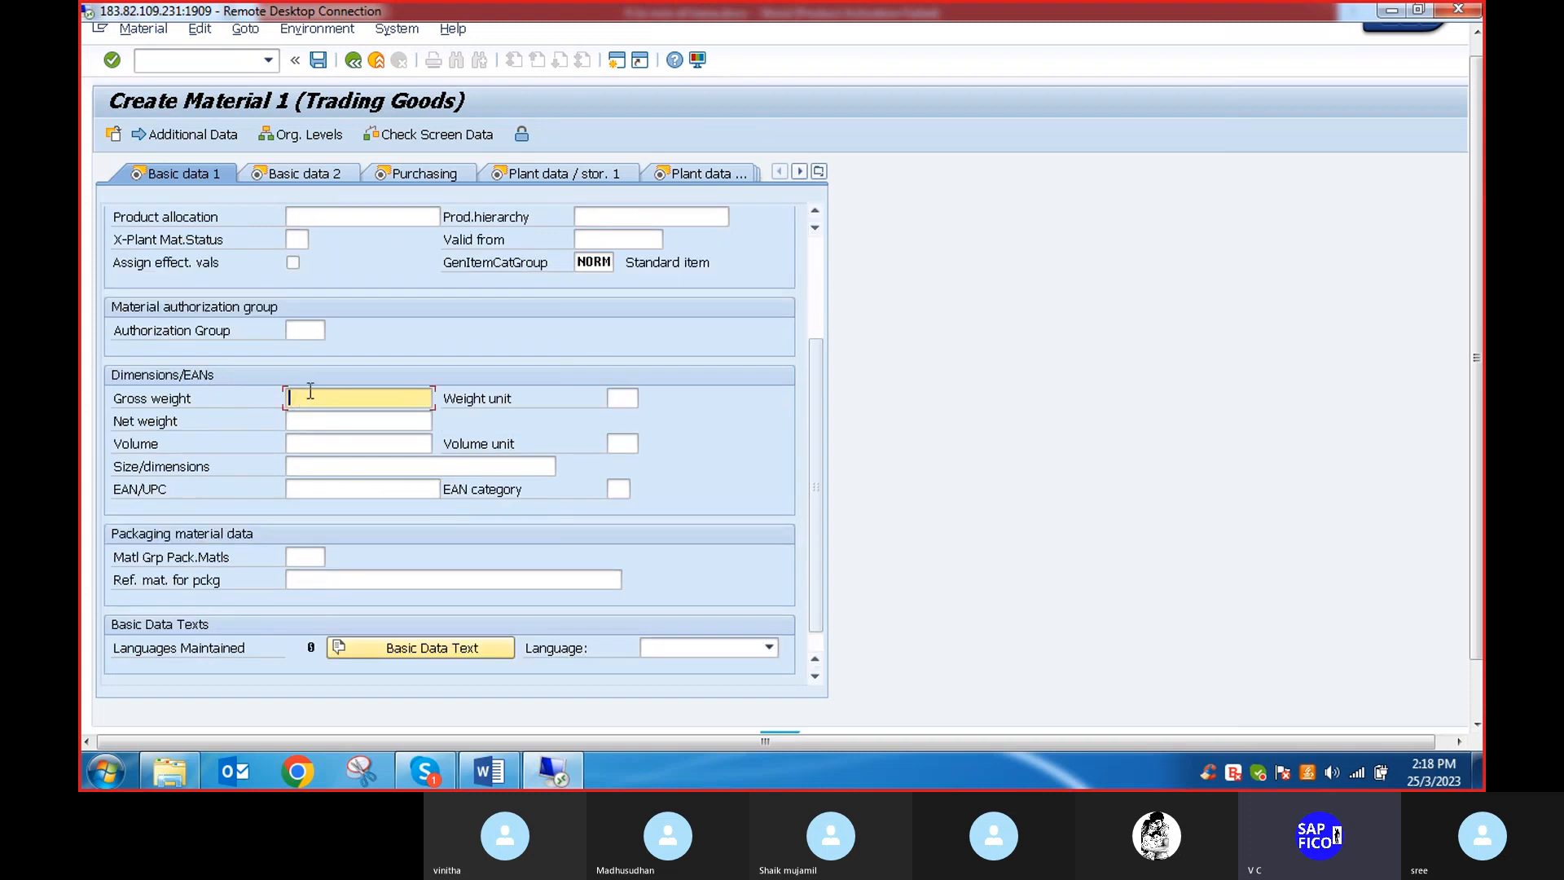
left_click(314, 444)
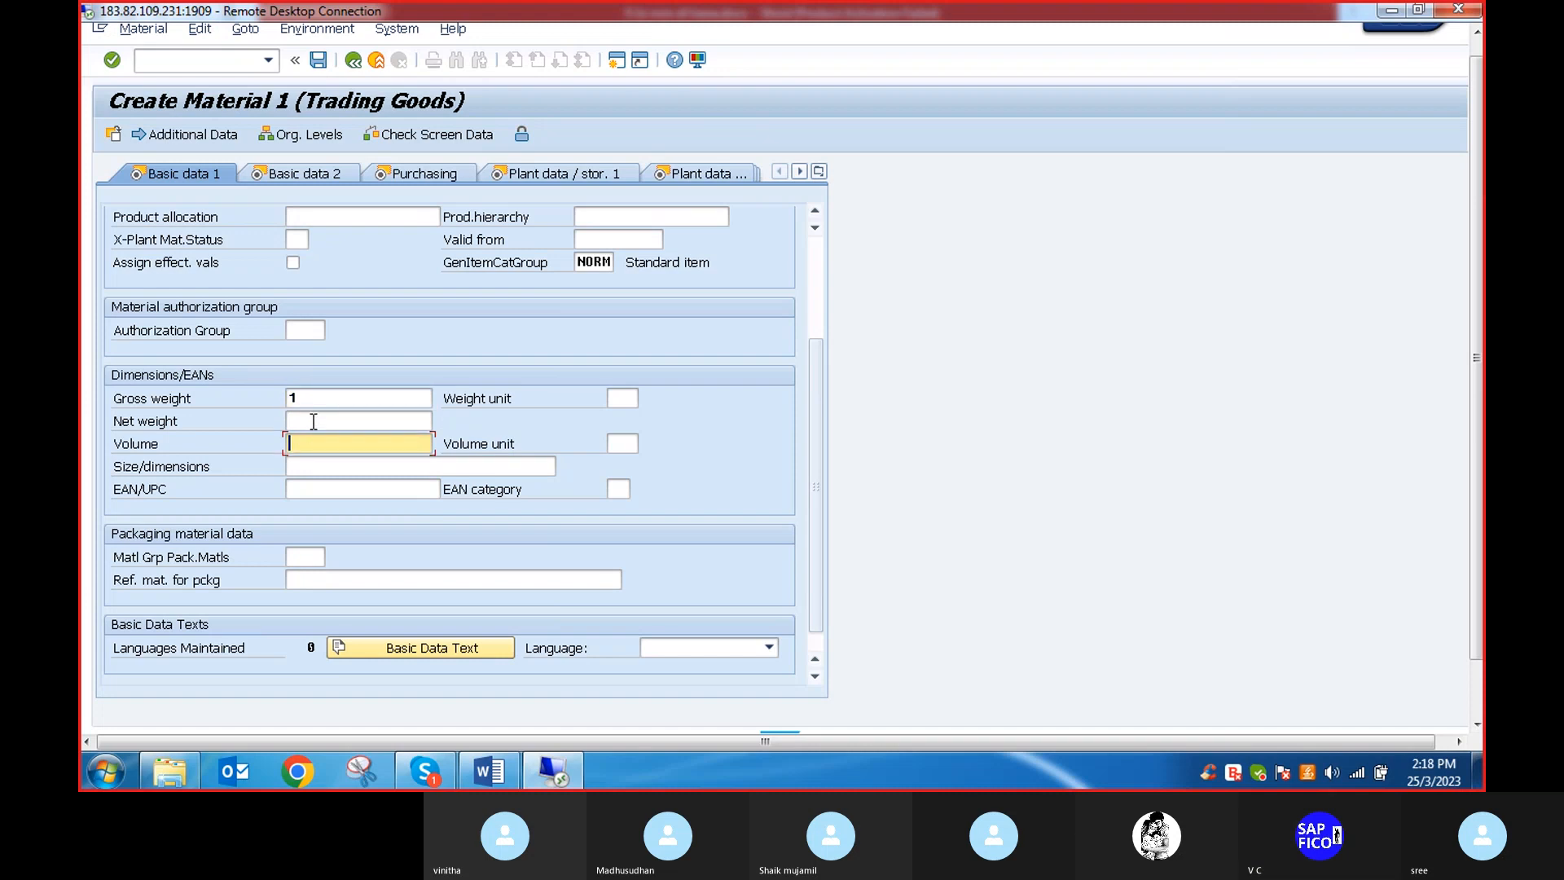
left_click(314, 420)
type("1")
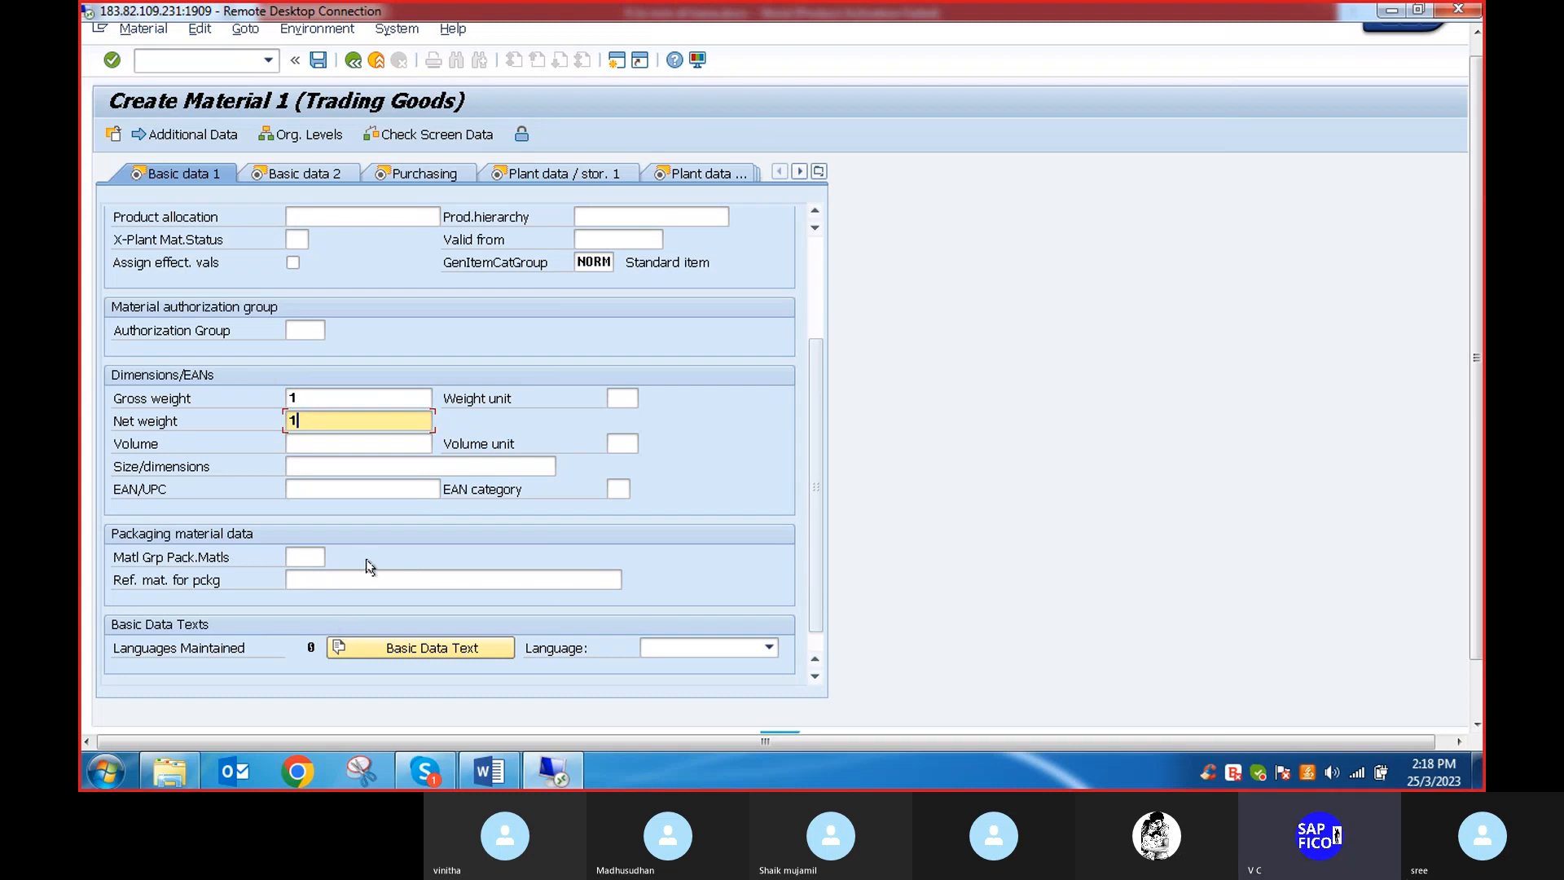
Try to switch the material to the Purchasing view through the list of views
left_click(818, 172)
left_click(818, 171)
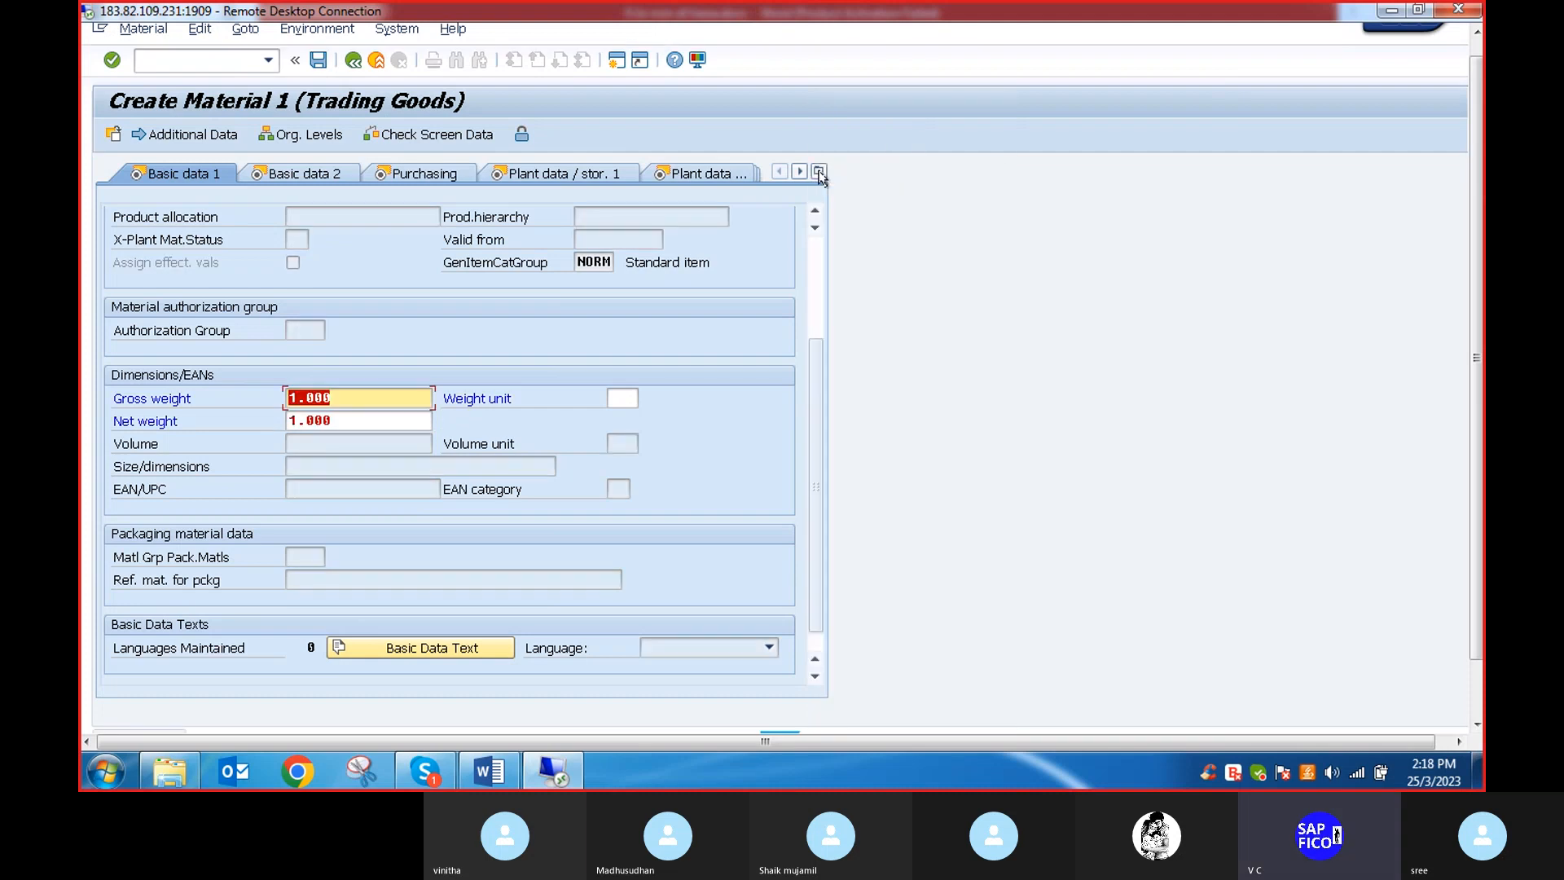
left_click(819, 171)
left_click(819, 172)
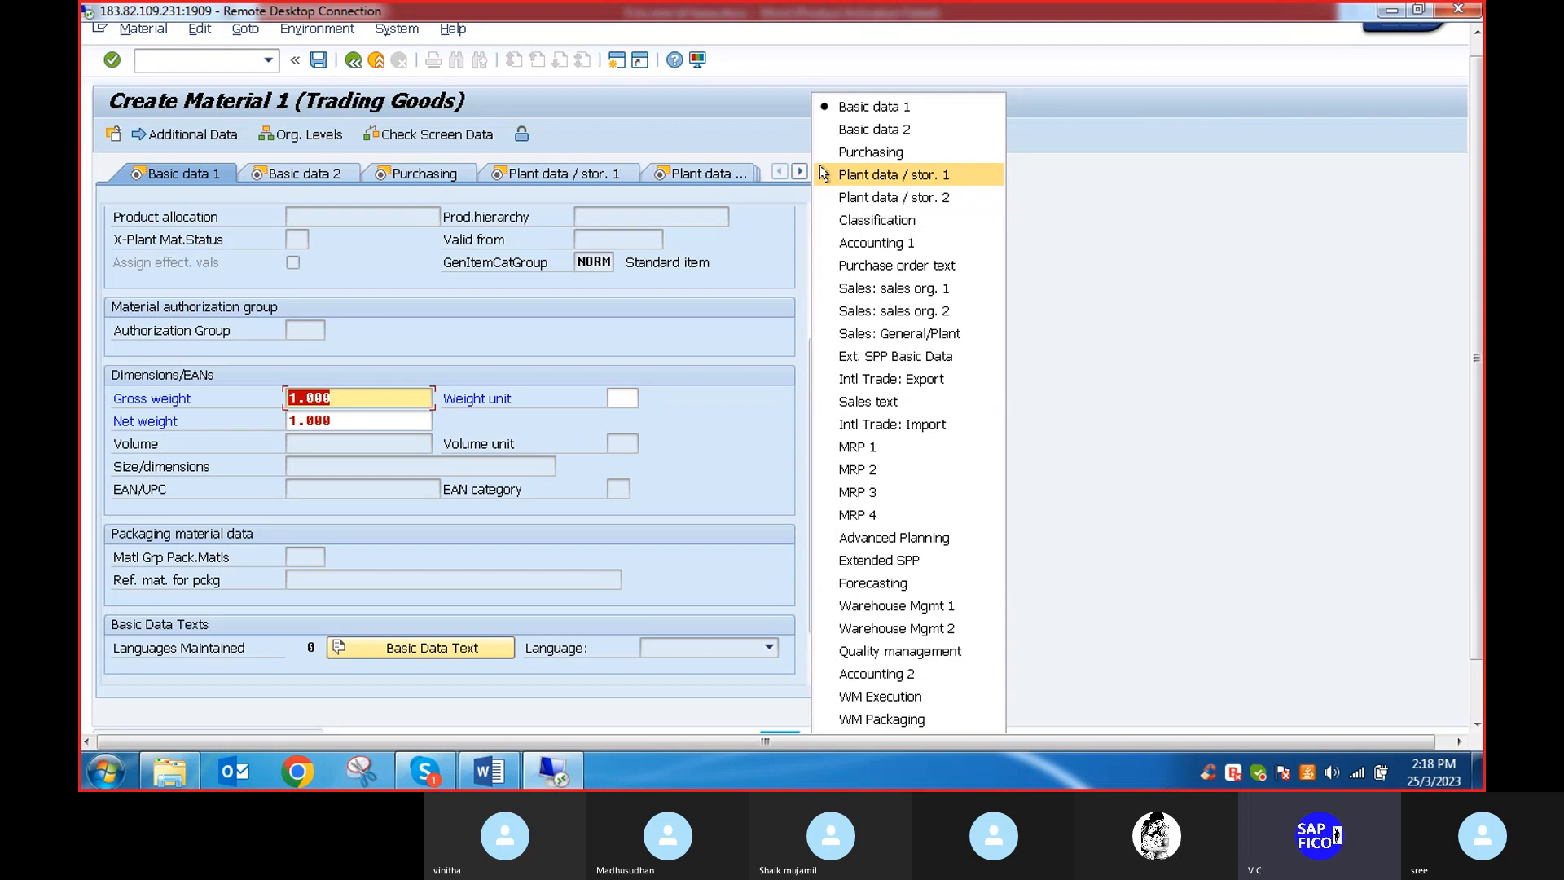
left_click(856, 152)
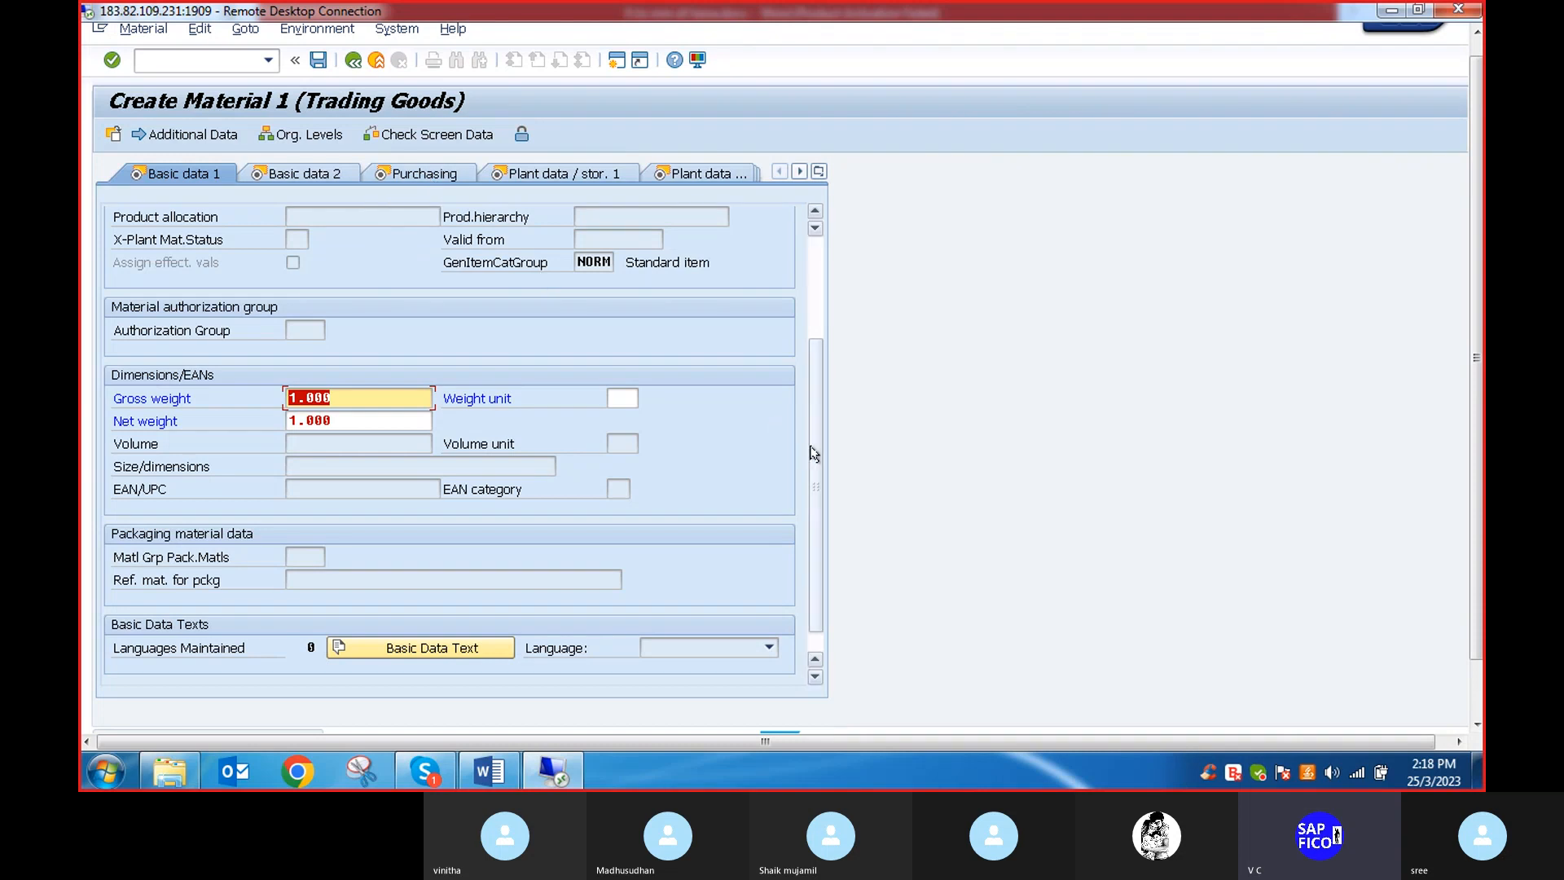
Set the material's weight unit to KG (Kilogram) from the list of measurement units
scroll(813, 452, "down", 1)
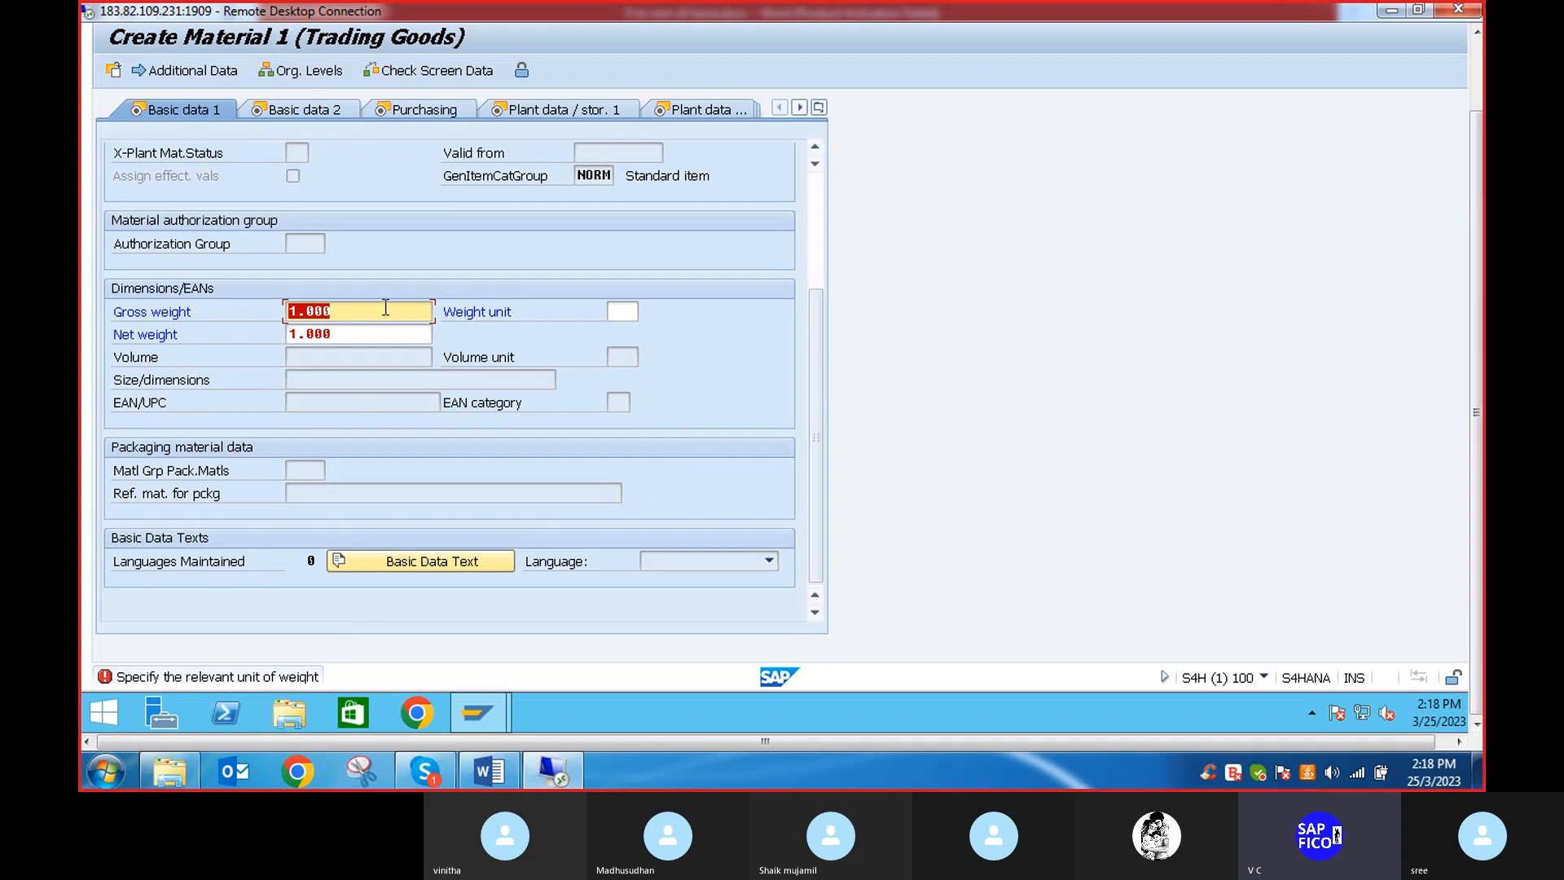
left_click(631, 312)
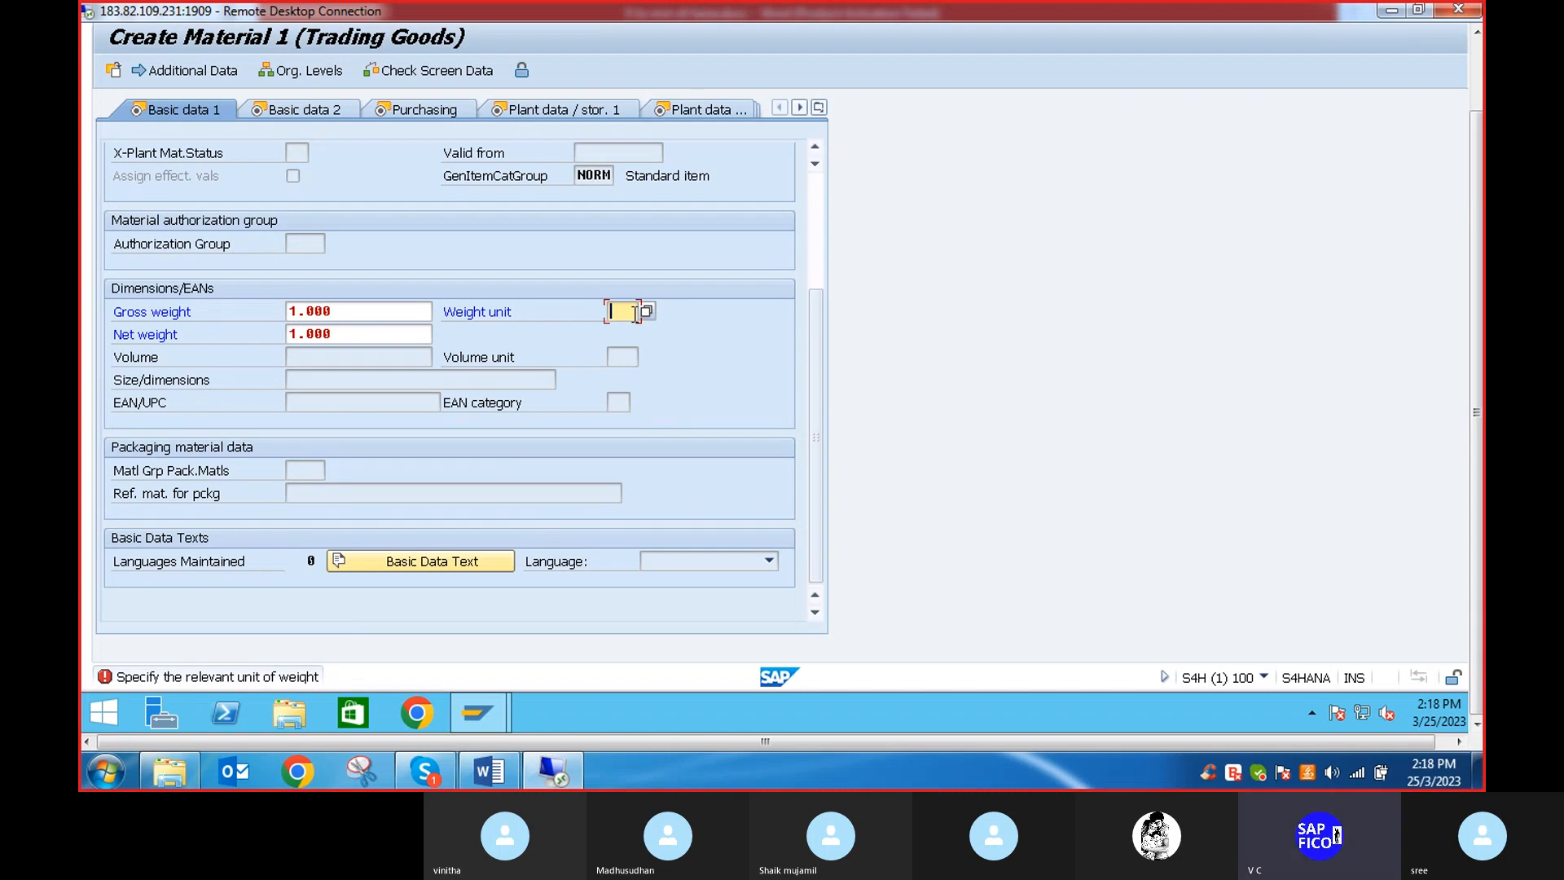
left_click(647, 311)
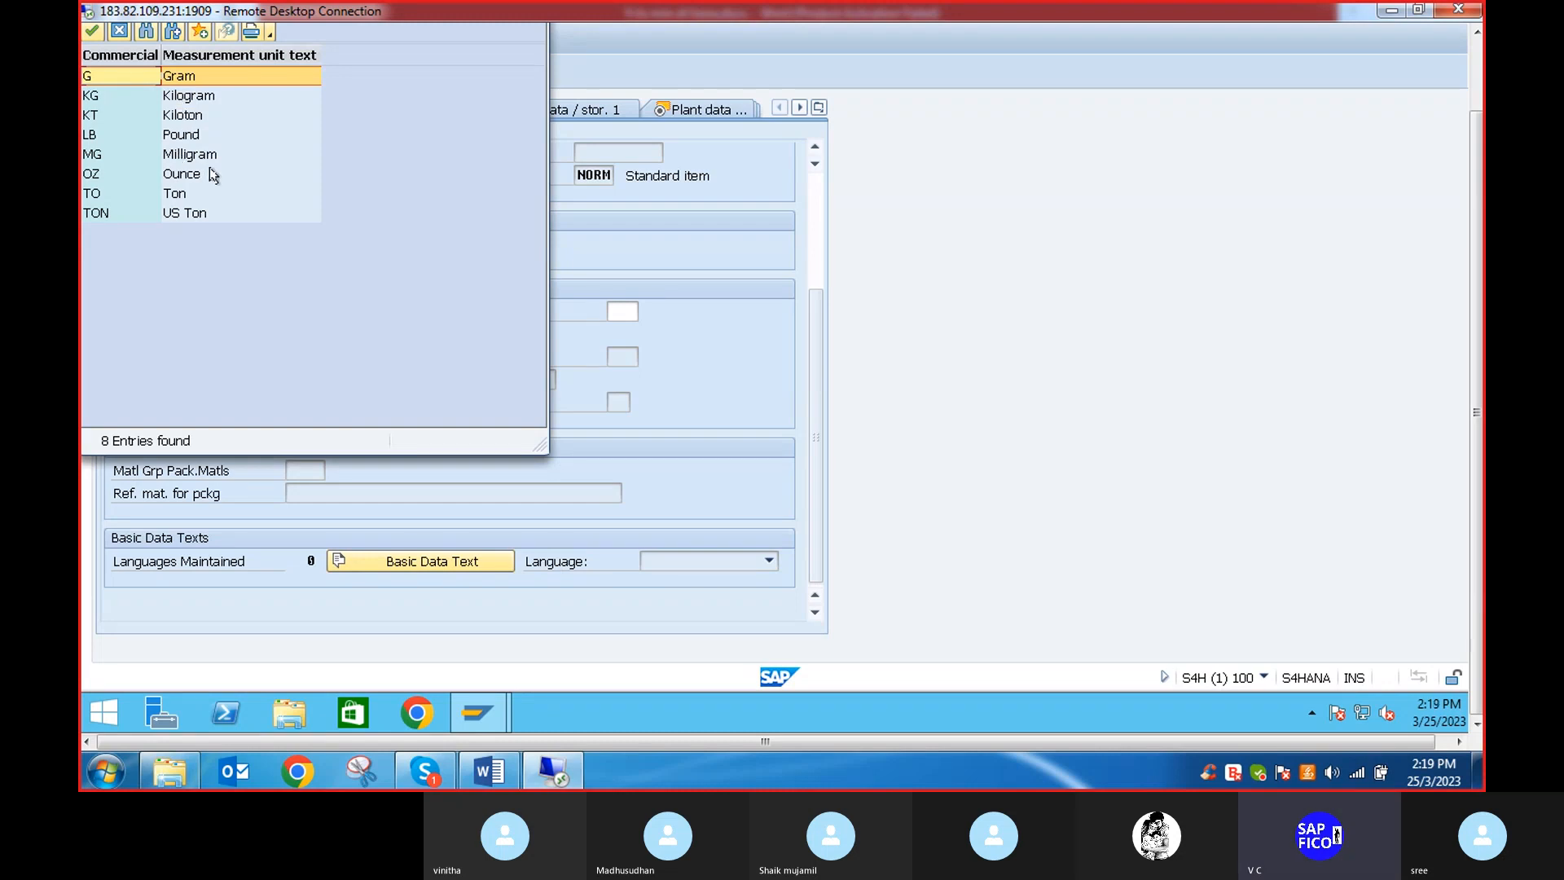
double_click(179, 95)
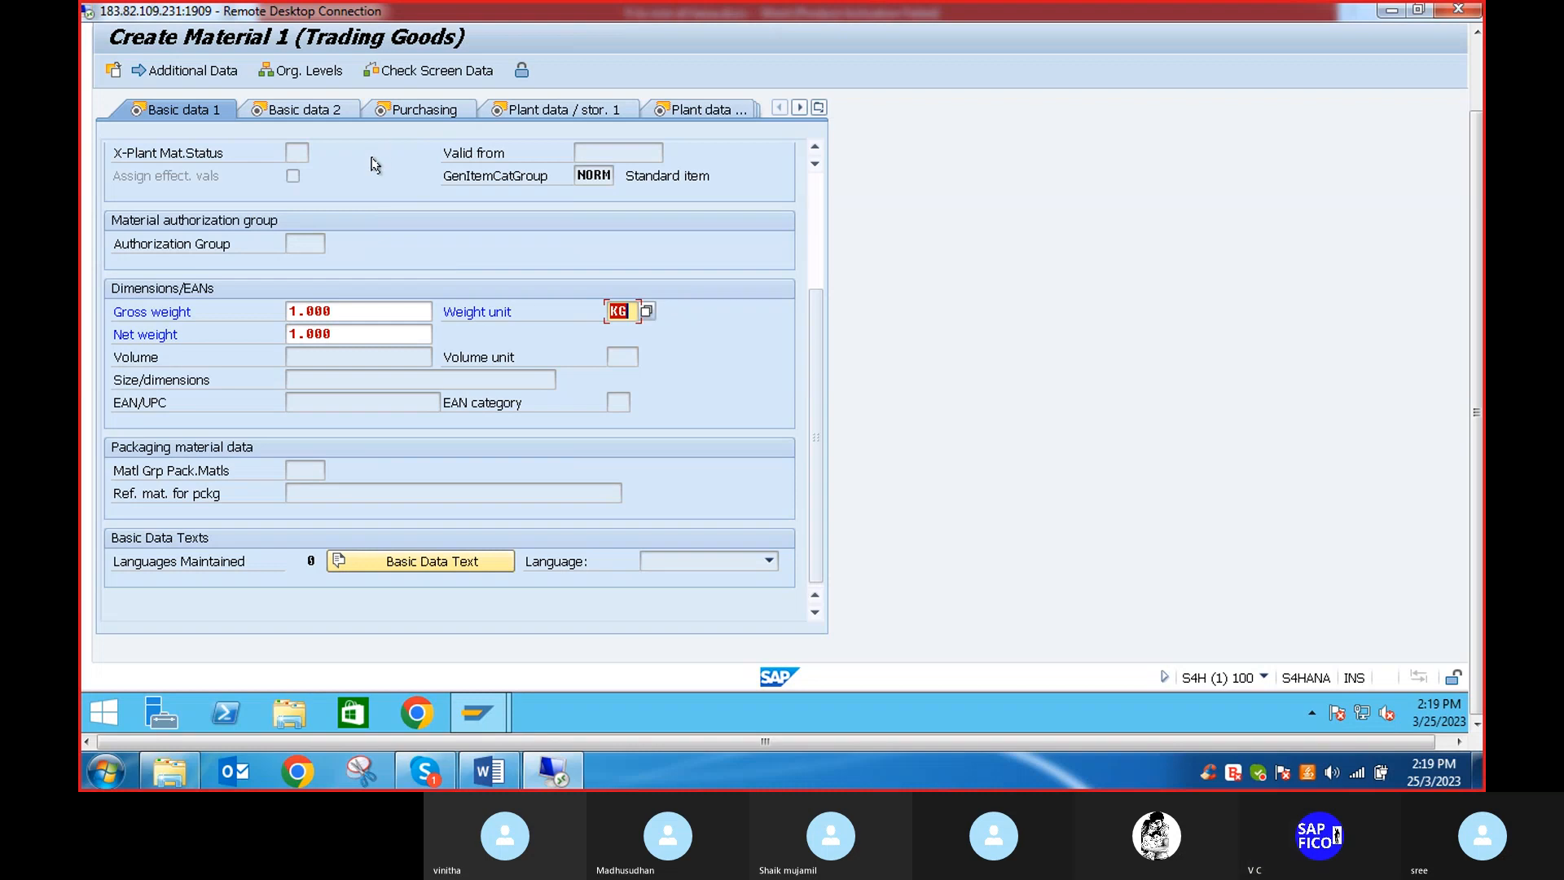
scroll(815, 383, "up", 3)
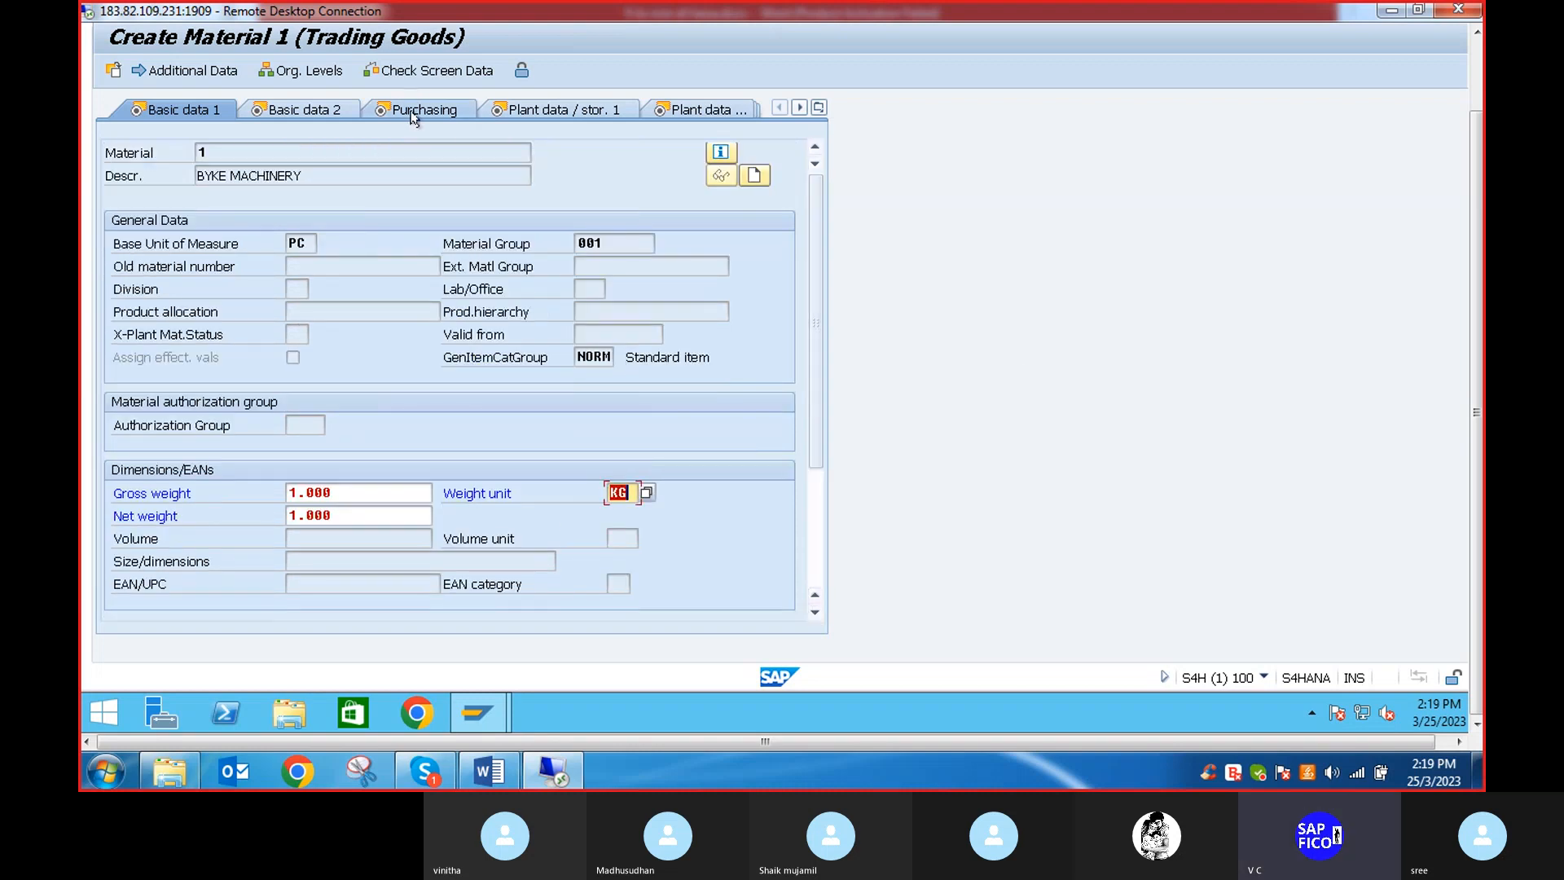
Go to the material's Purchasing view and check the list of available purchasing groups, closing it without a selection
left_click(424, 111)
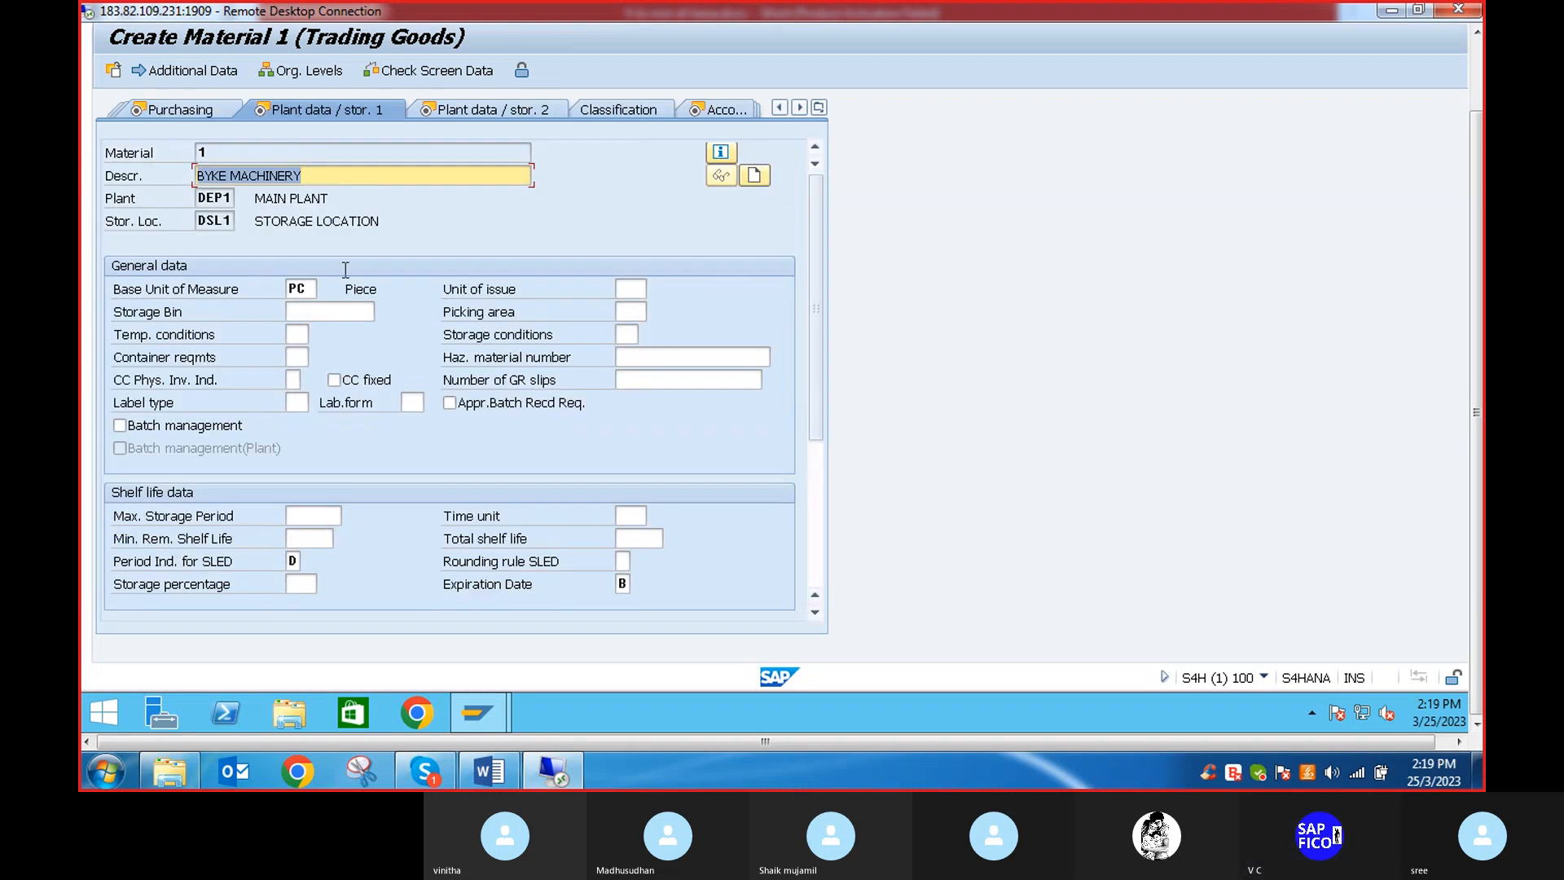
left_click(180, 112)
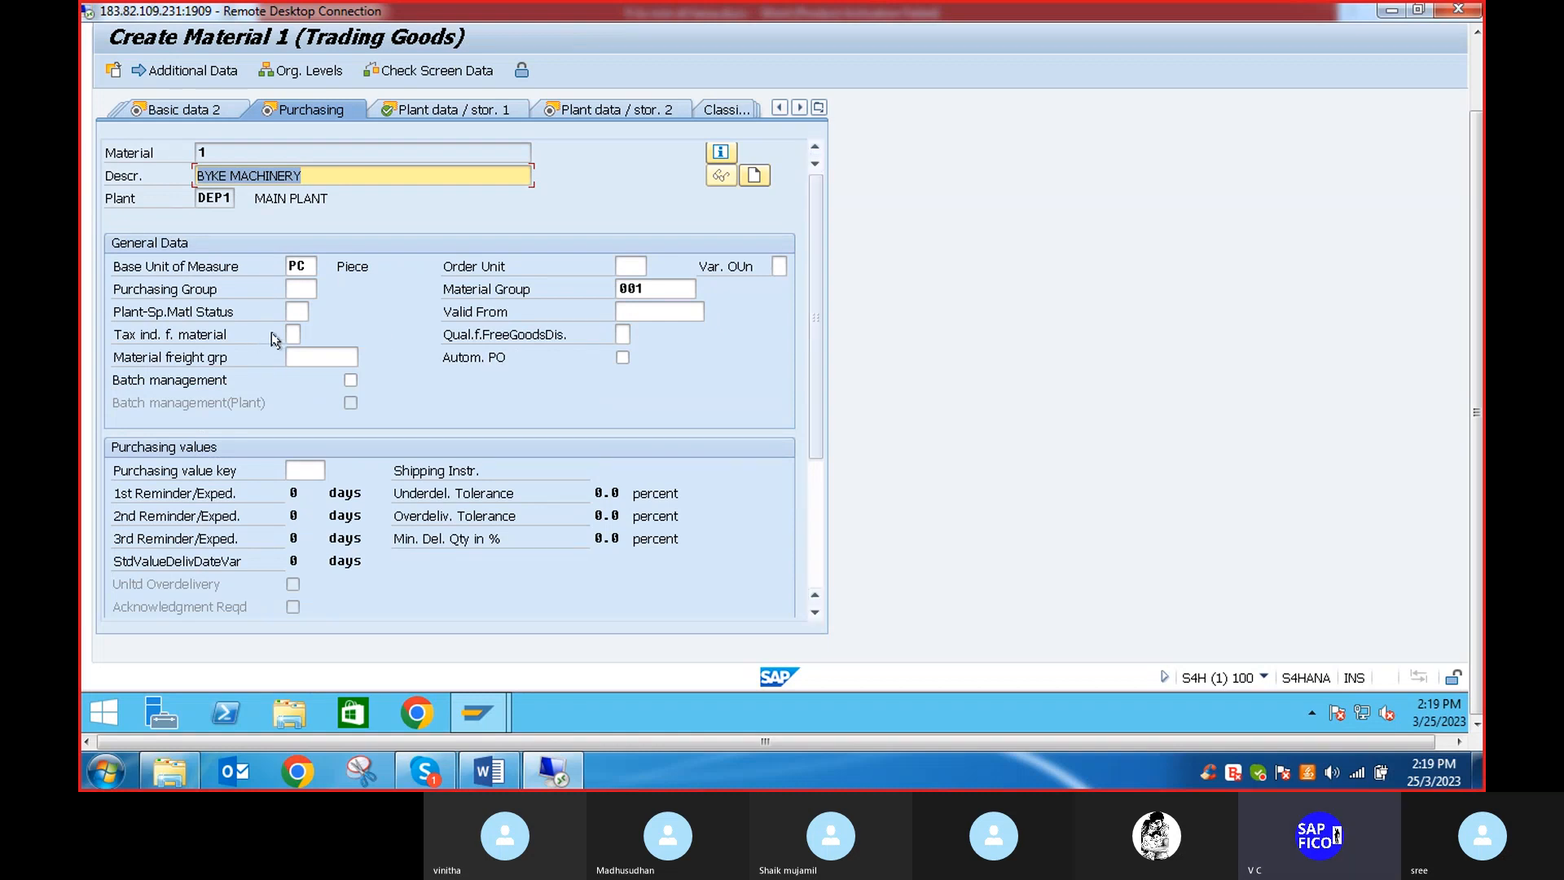
left_click(307, 290)
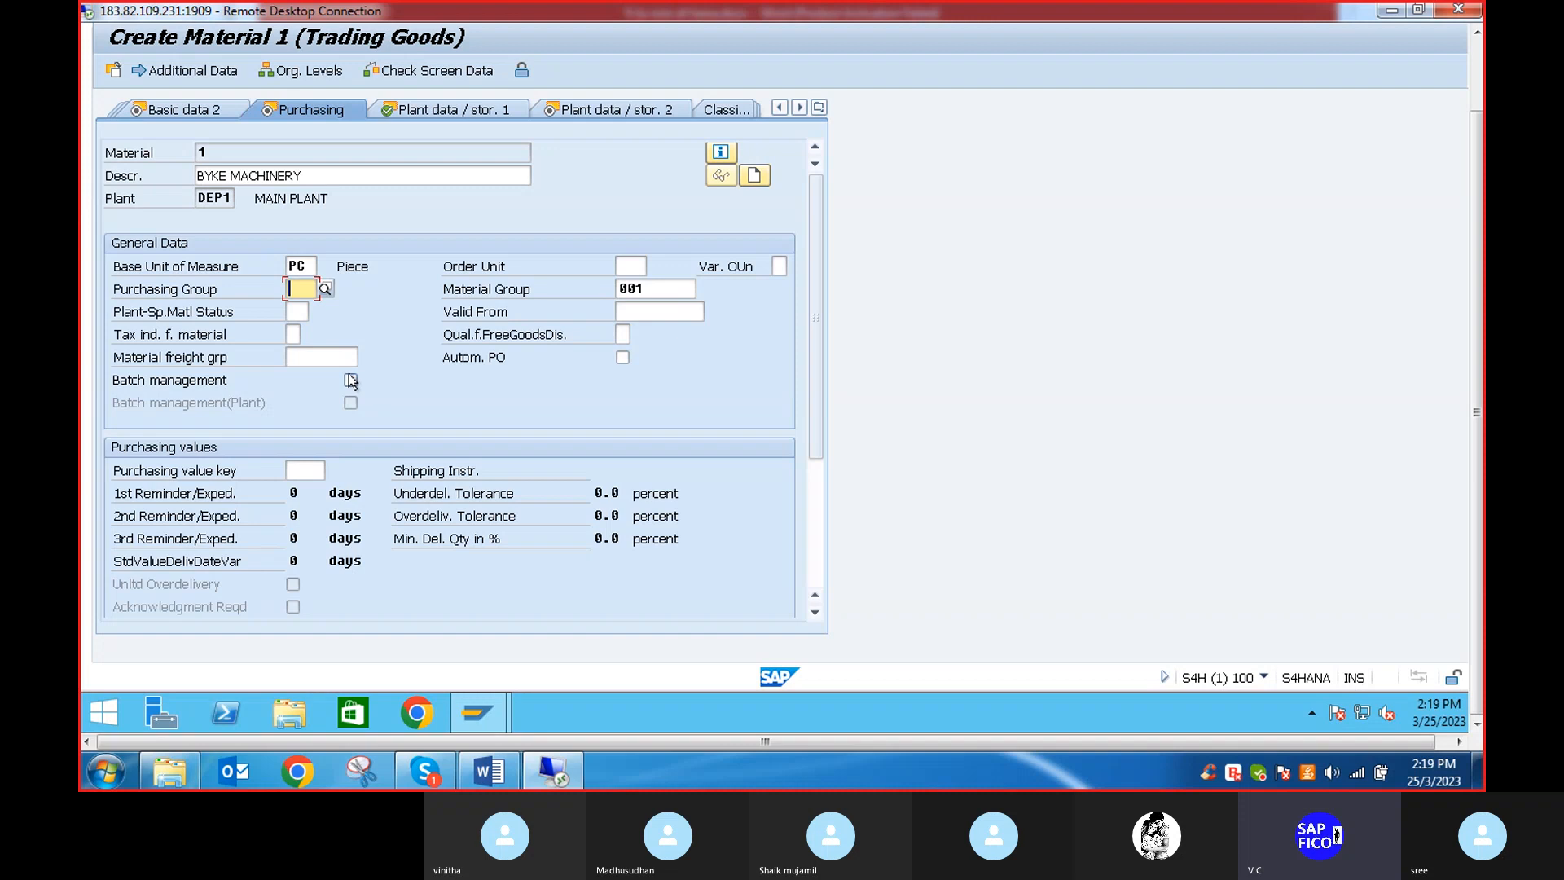
left_click(326, 290)
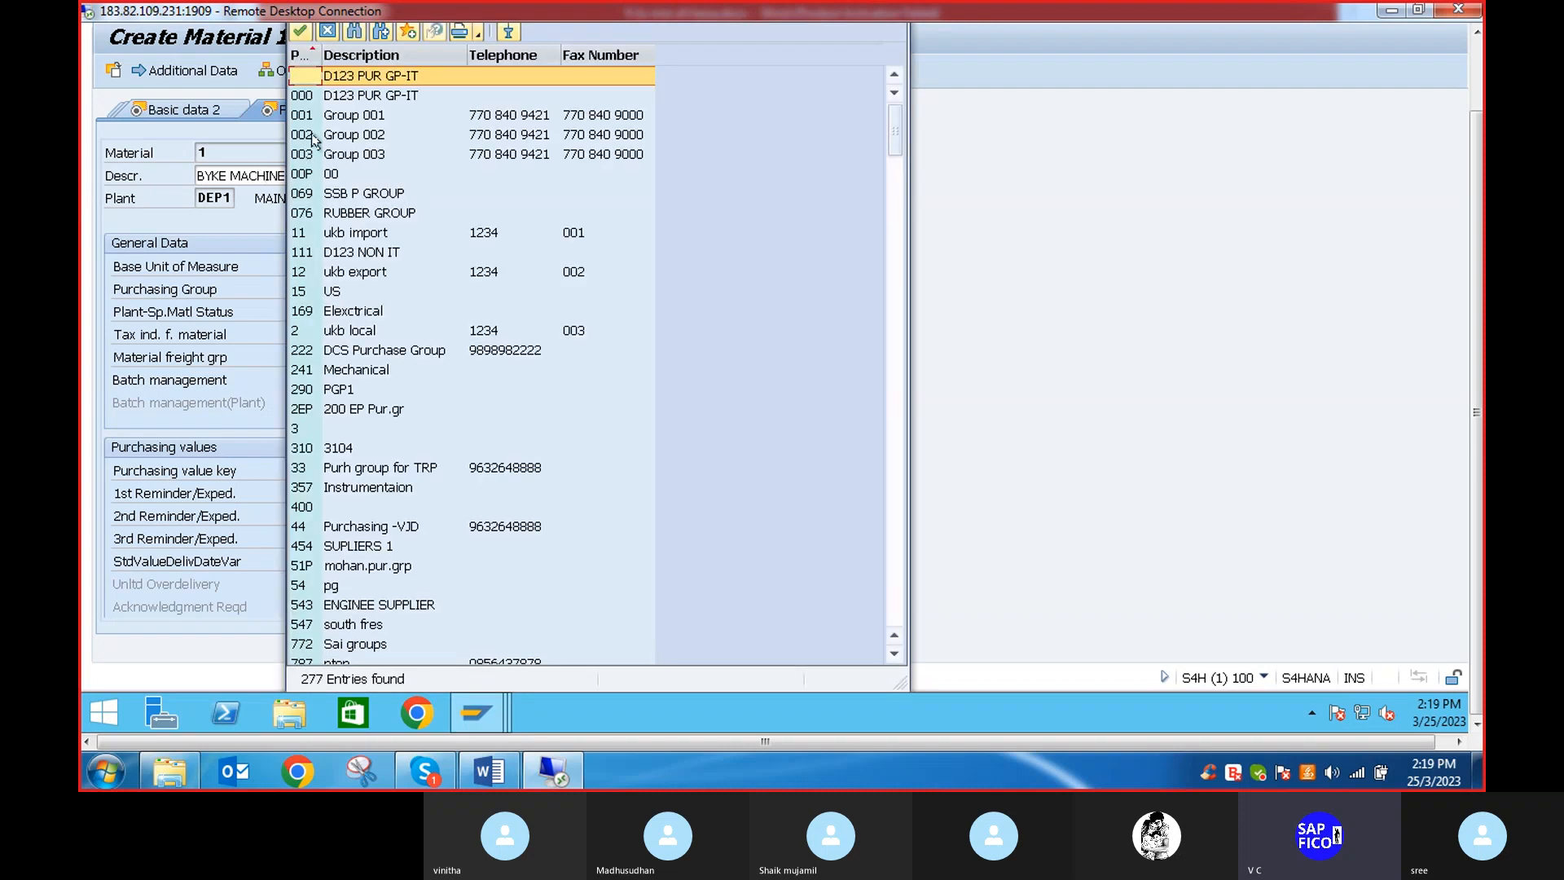
left_click(325, 32)
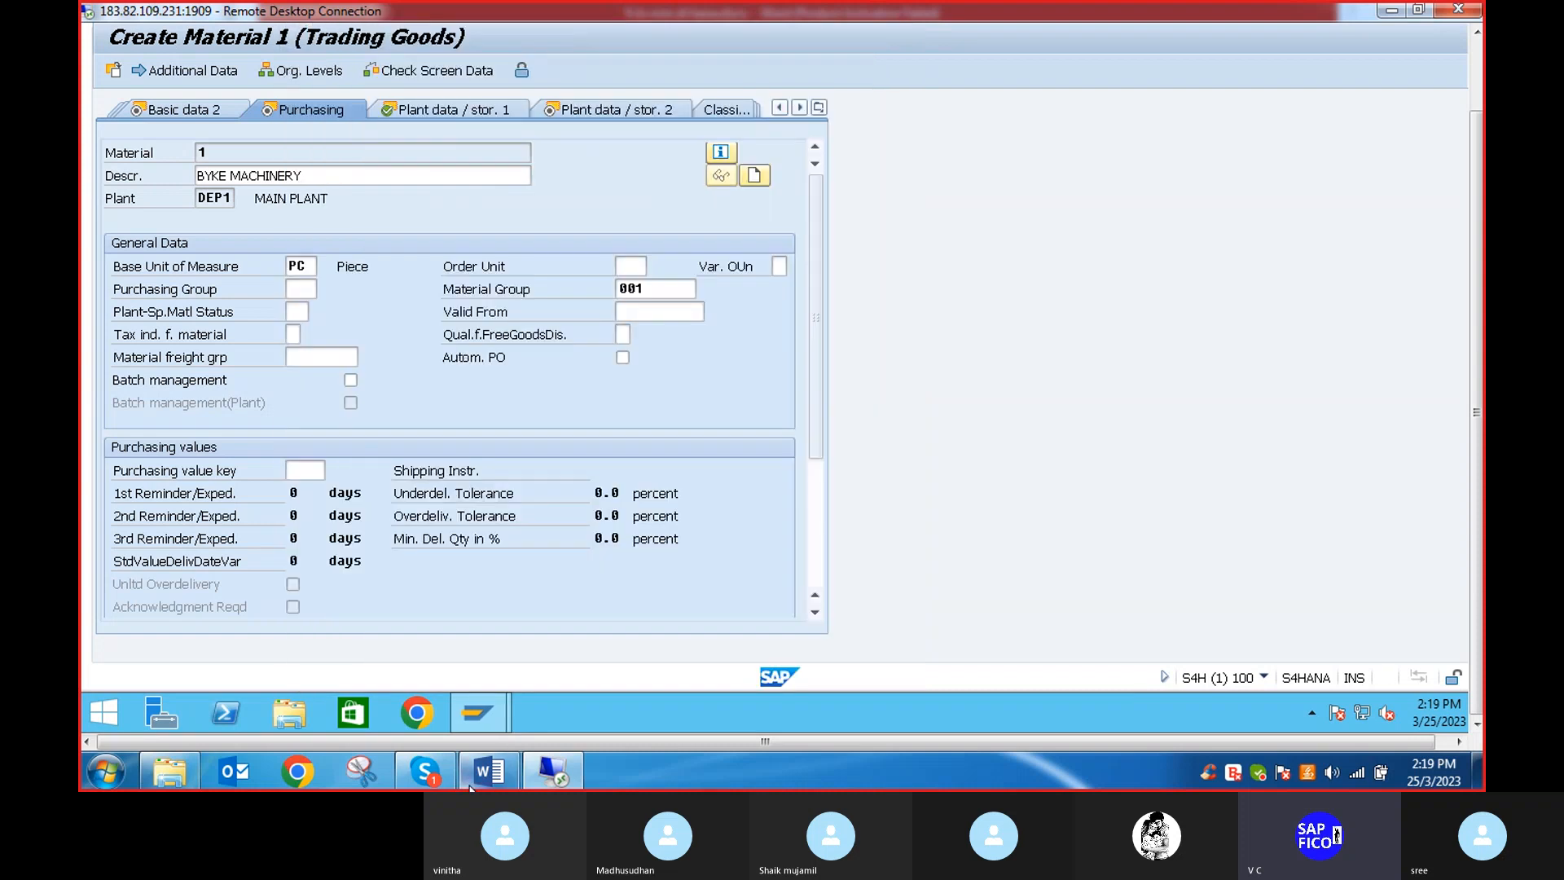
Look up the purchase group code in the Word FI-MM notes, and enter DGP as the material's purchasing group back in SAP
left_click(488, 771)
scroll(871, 352, "up", 10)
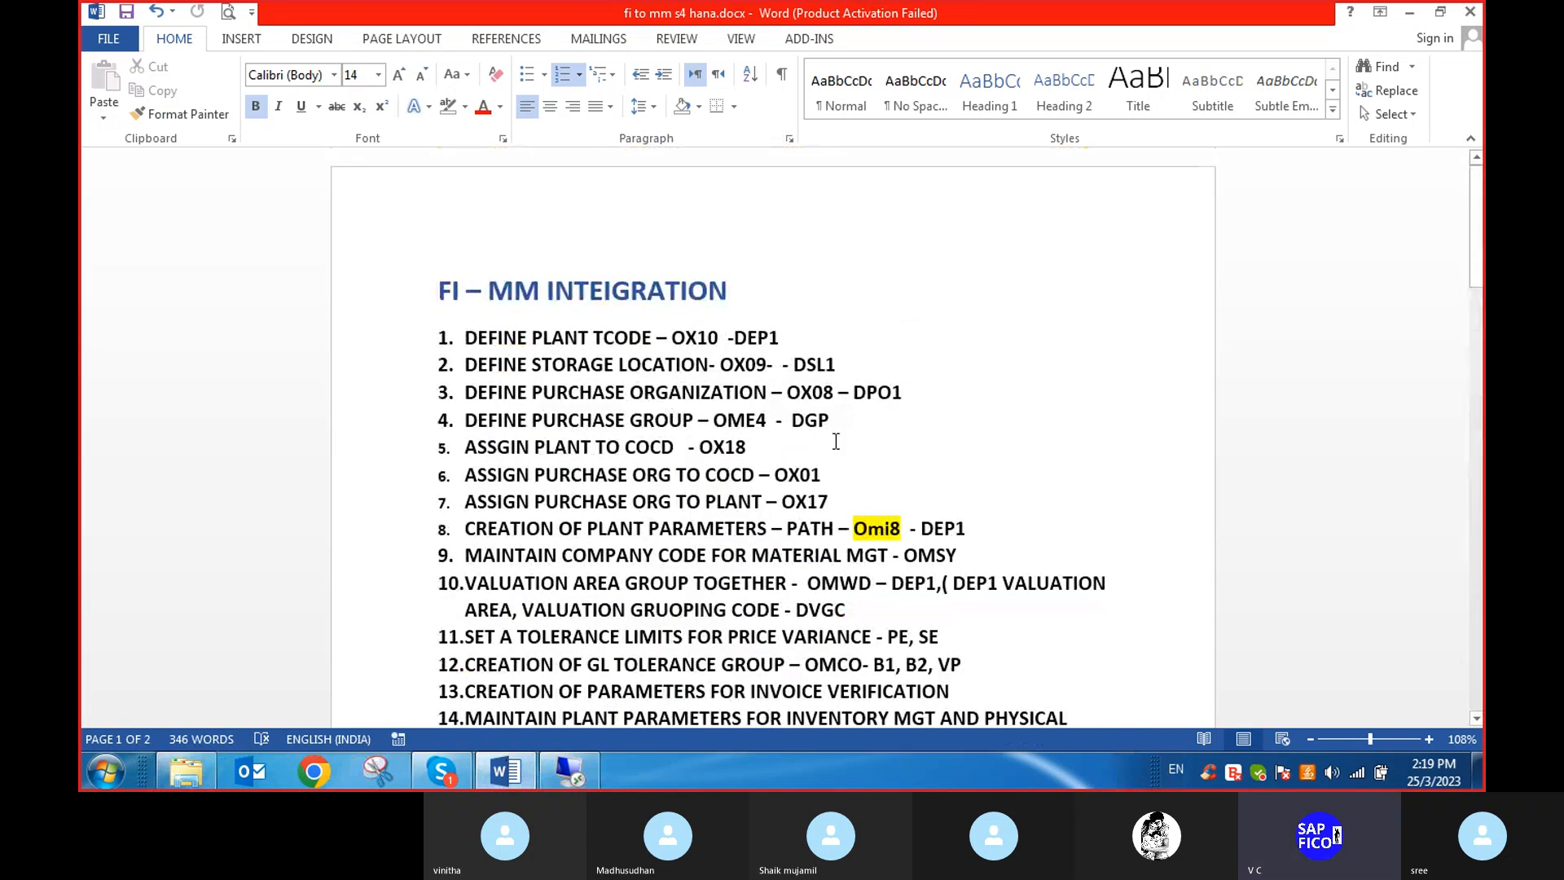
left_click(569, 771)
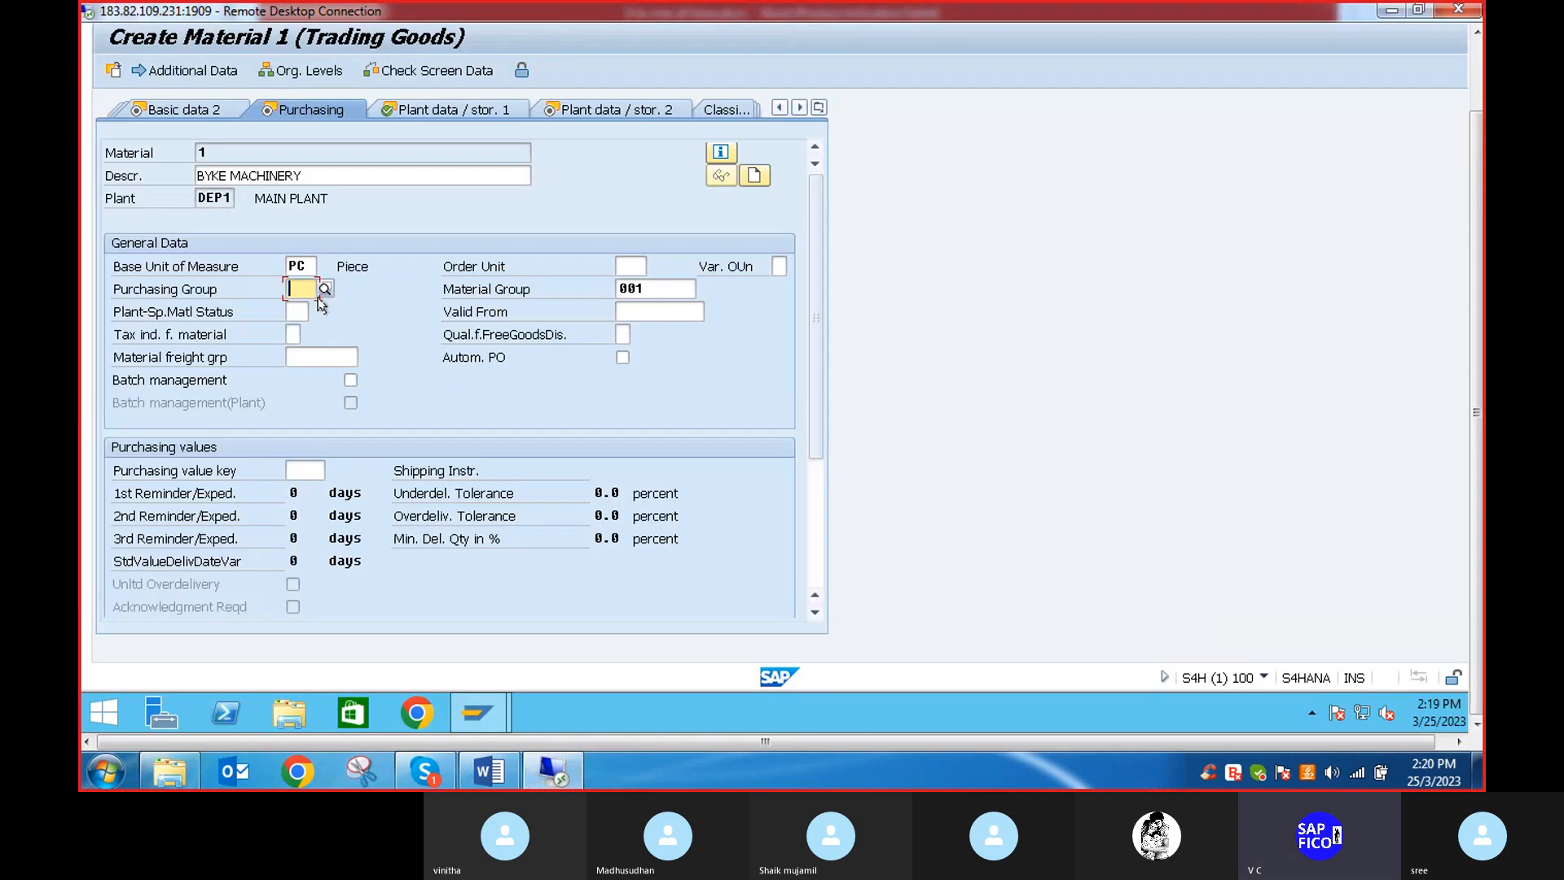
type("DGP")
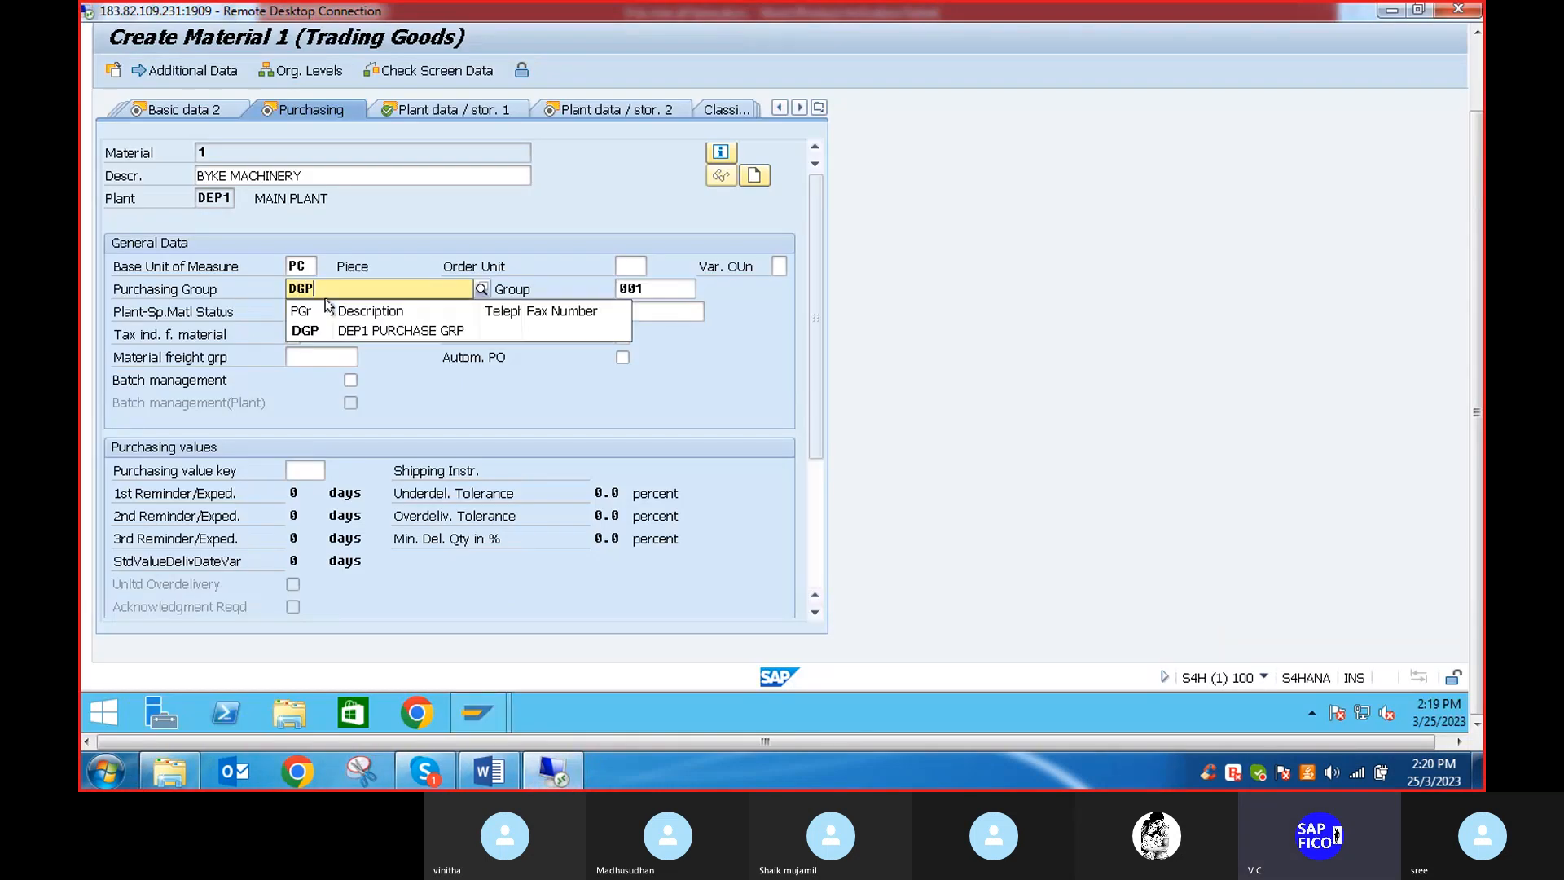
Accept DGP (DEP1 PURCHASE GRP) as the purchasing group and review the remaining fields of the Purchasing view
left_click(317, 331)
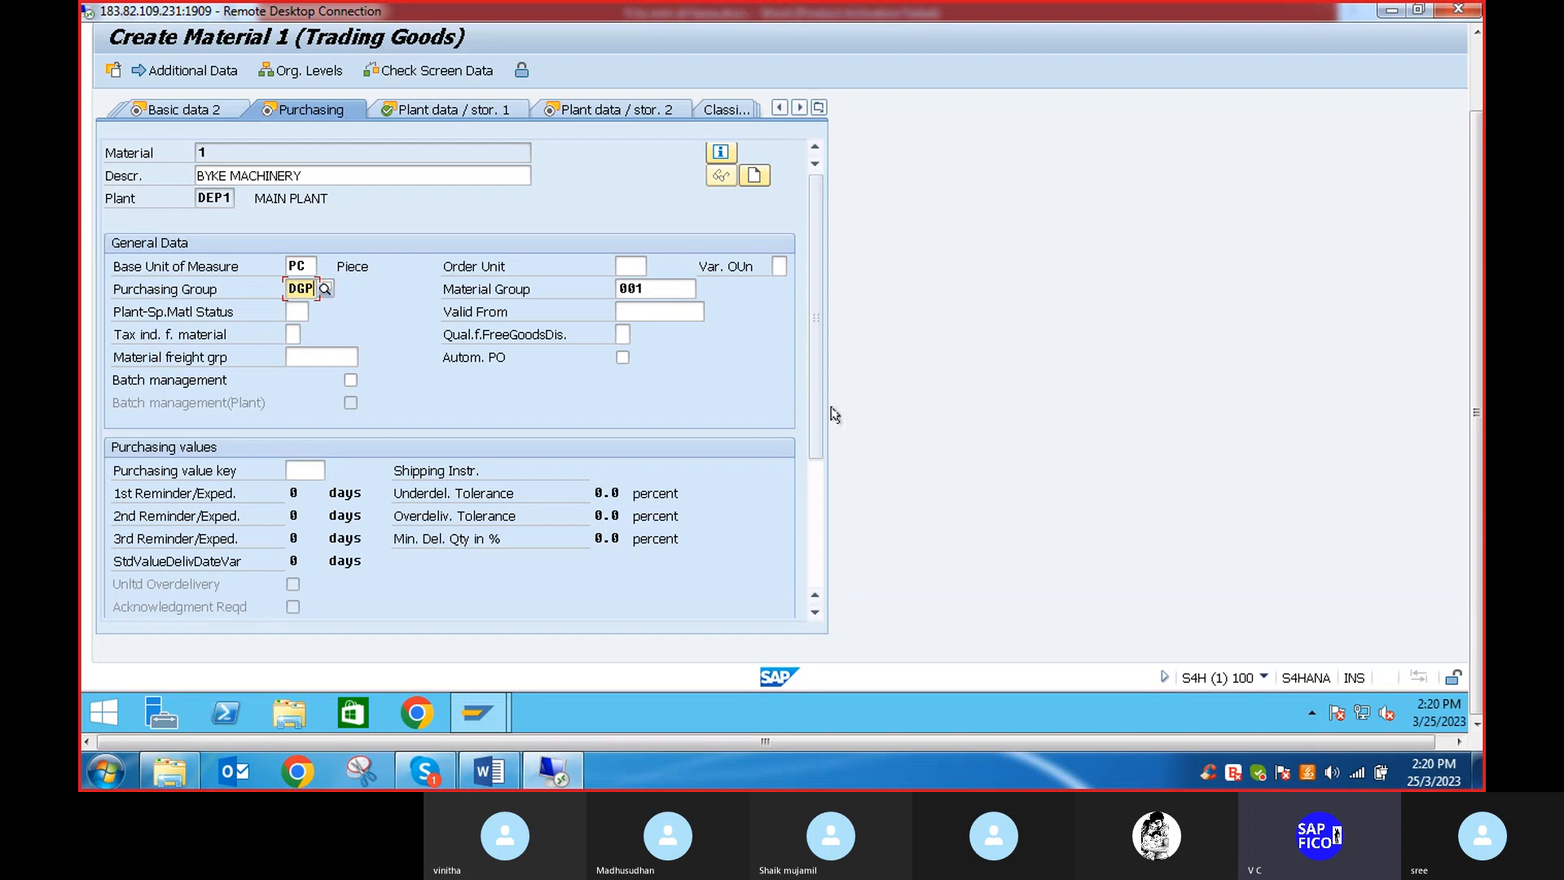
left_click_drag(817, 412, 805, 516)
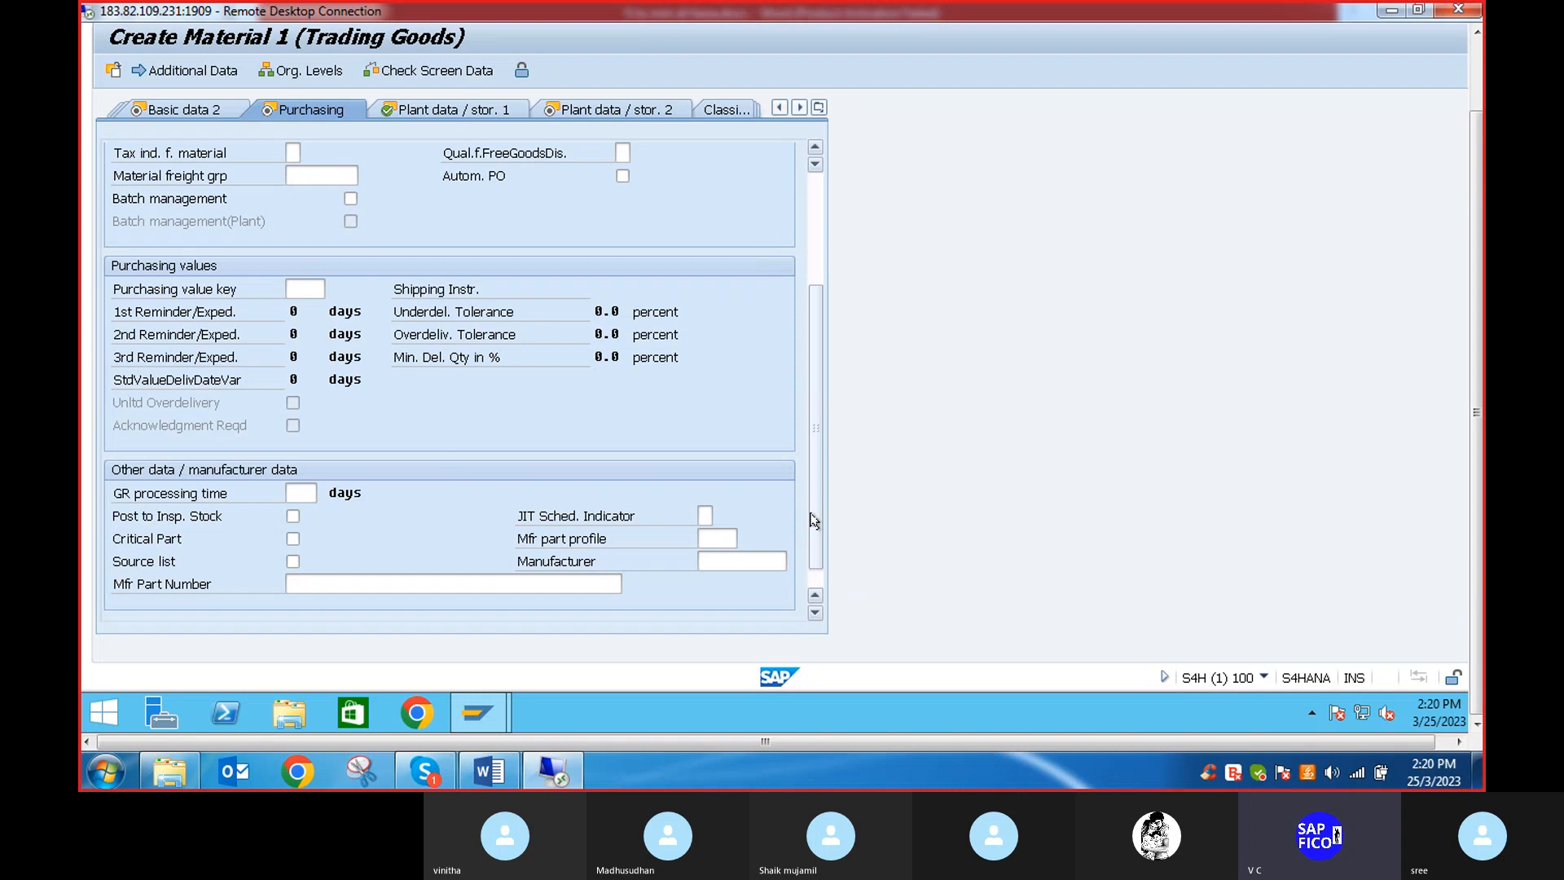
left_click_drag(813, 522, 805, 469)
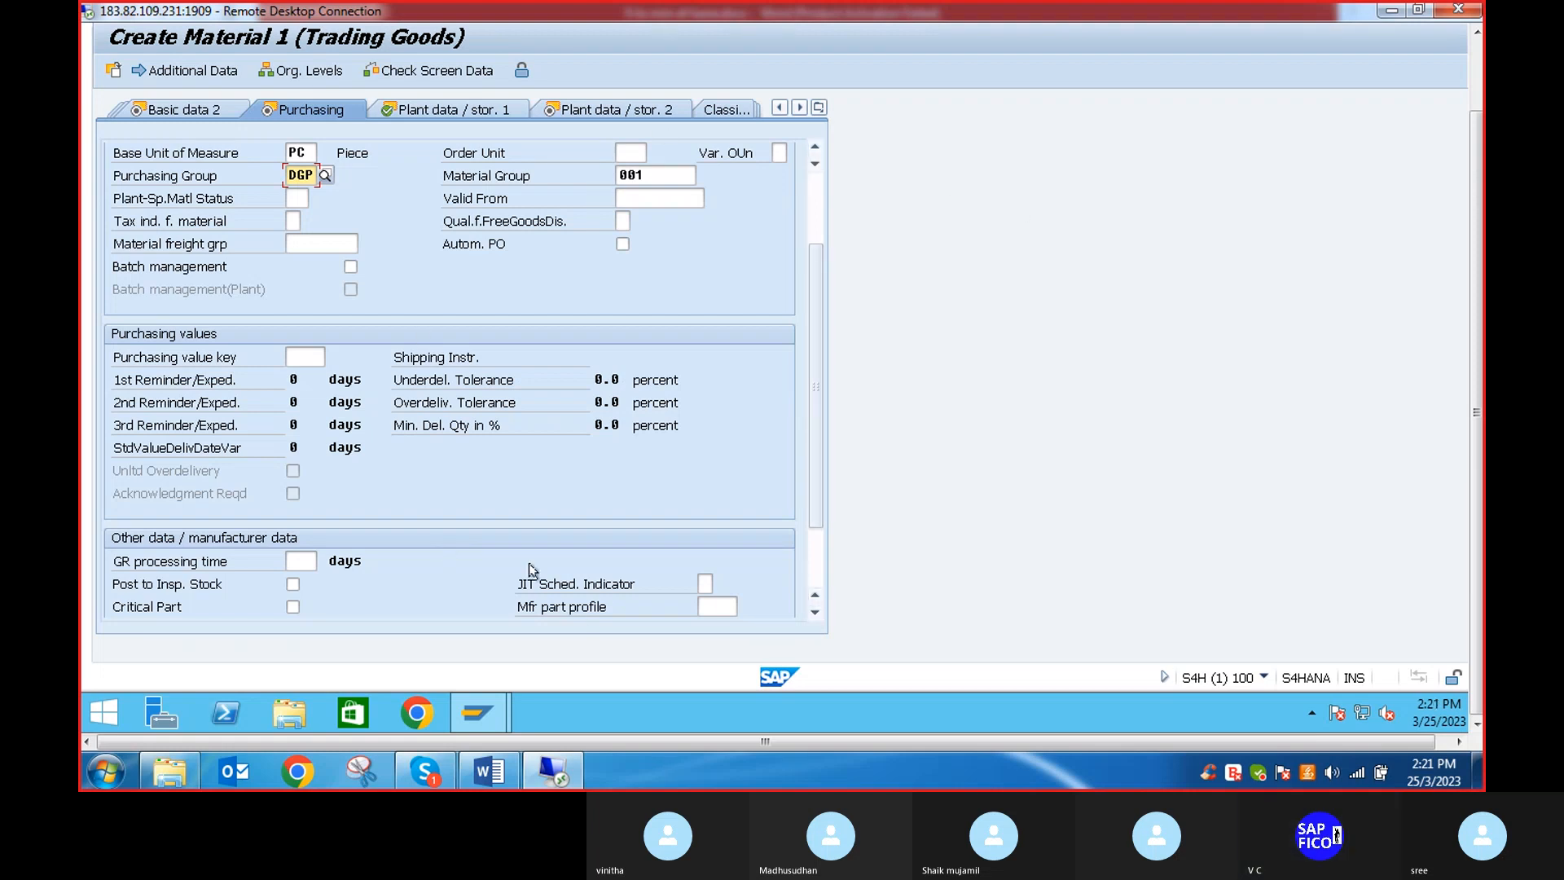
left_click_drag(817, 455, 804, 526)
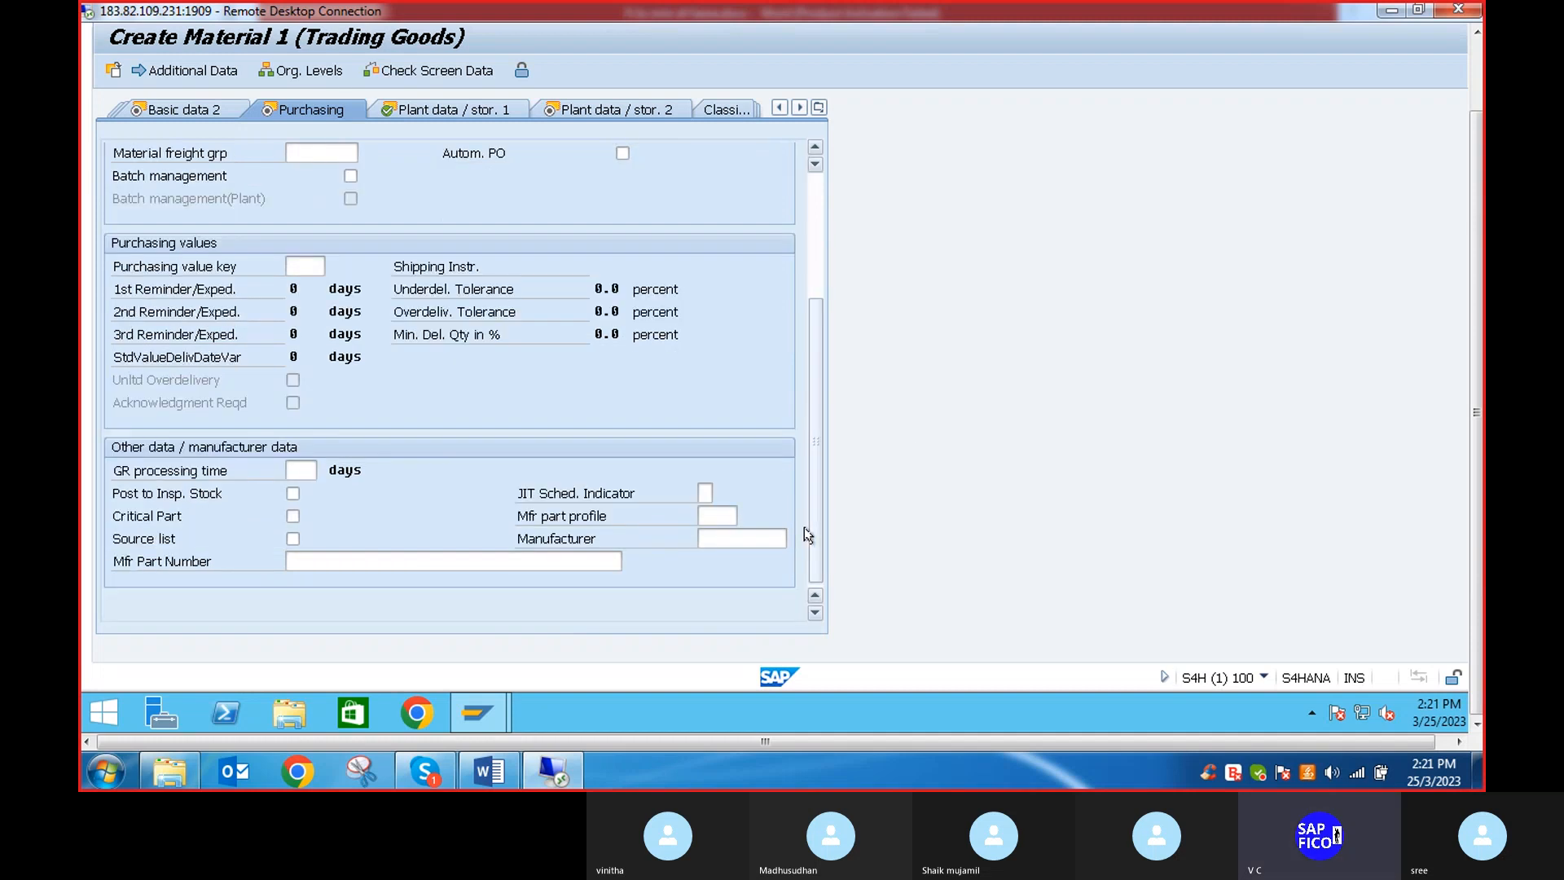
Switch the material to the Accounting 1 view and set its valuation class to 3100 (Trading goods)
left_click(817, 109)
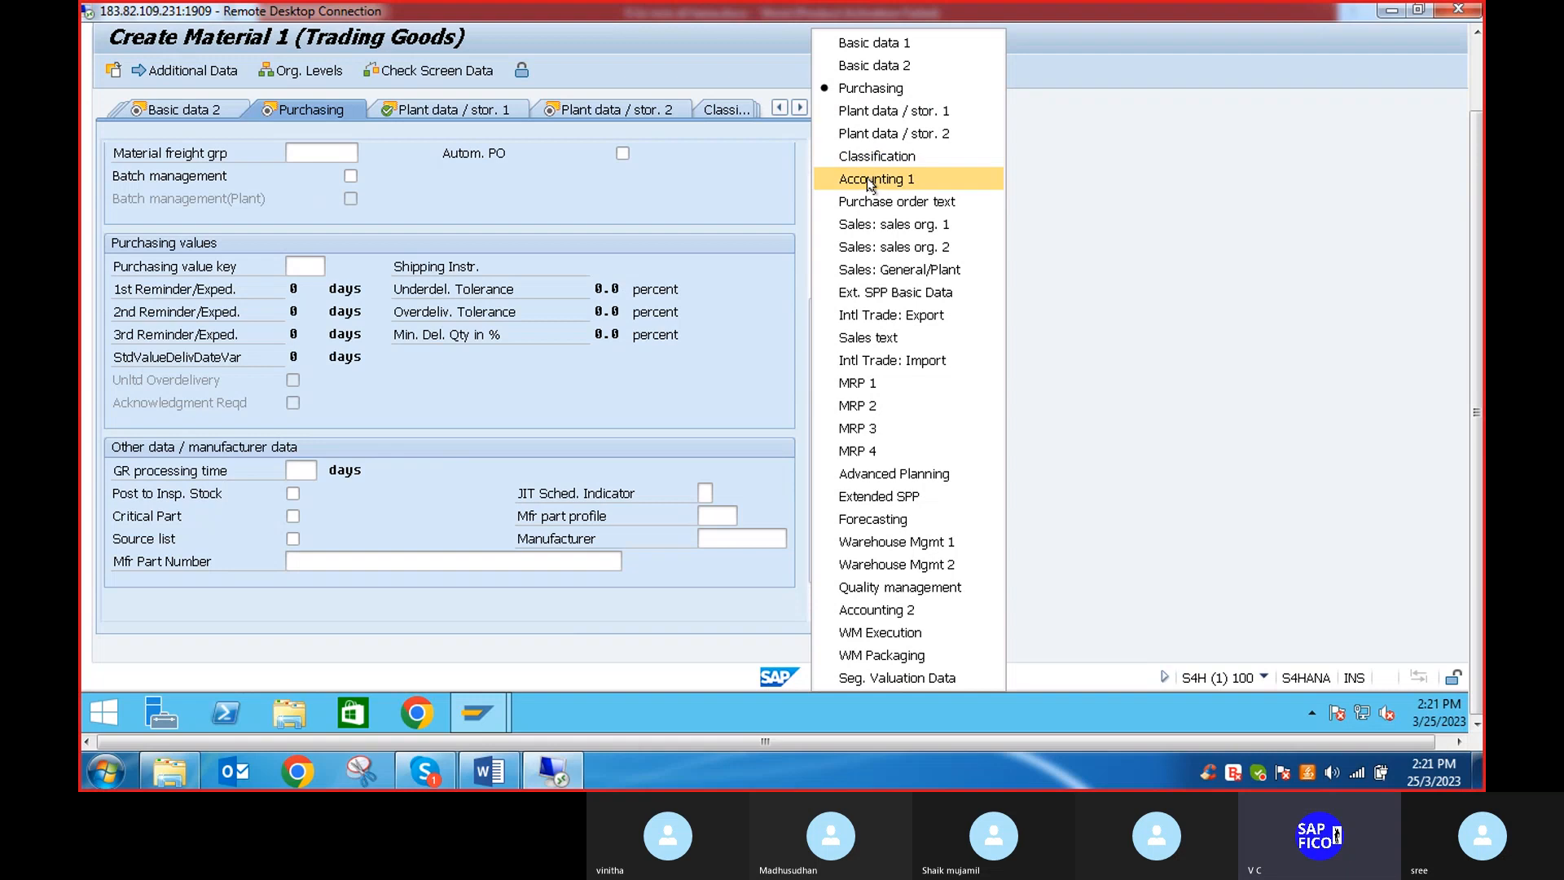
left_click(871, 180)
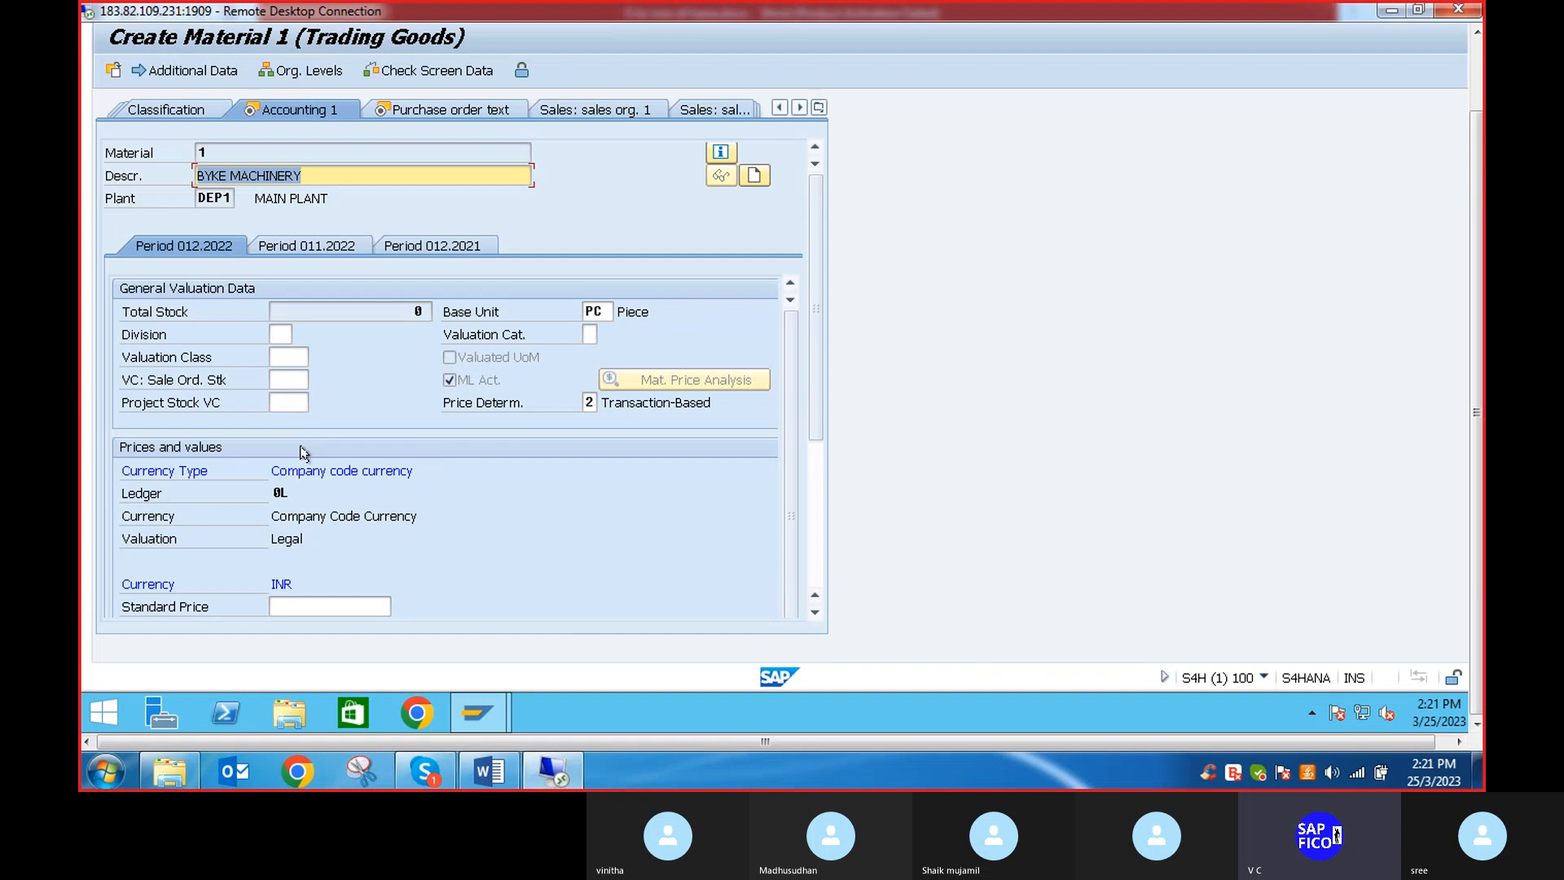
left_click(295, 357)
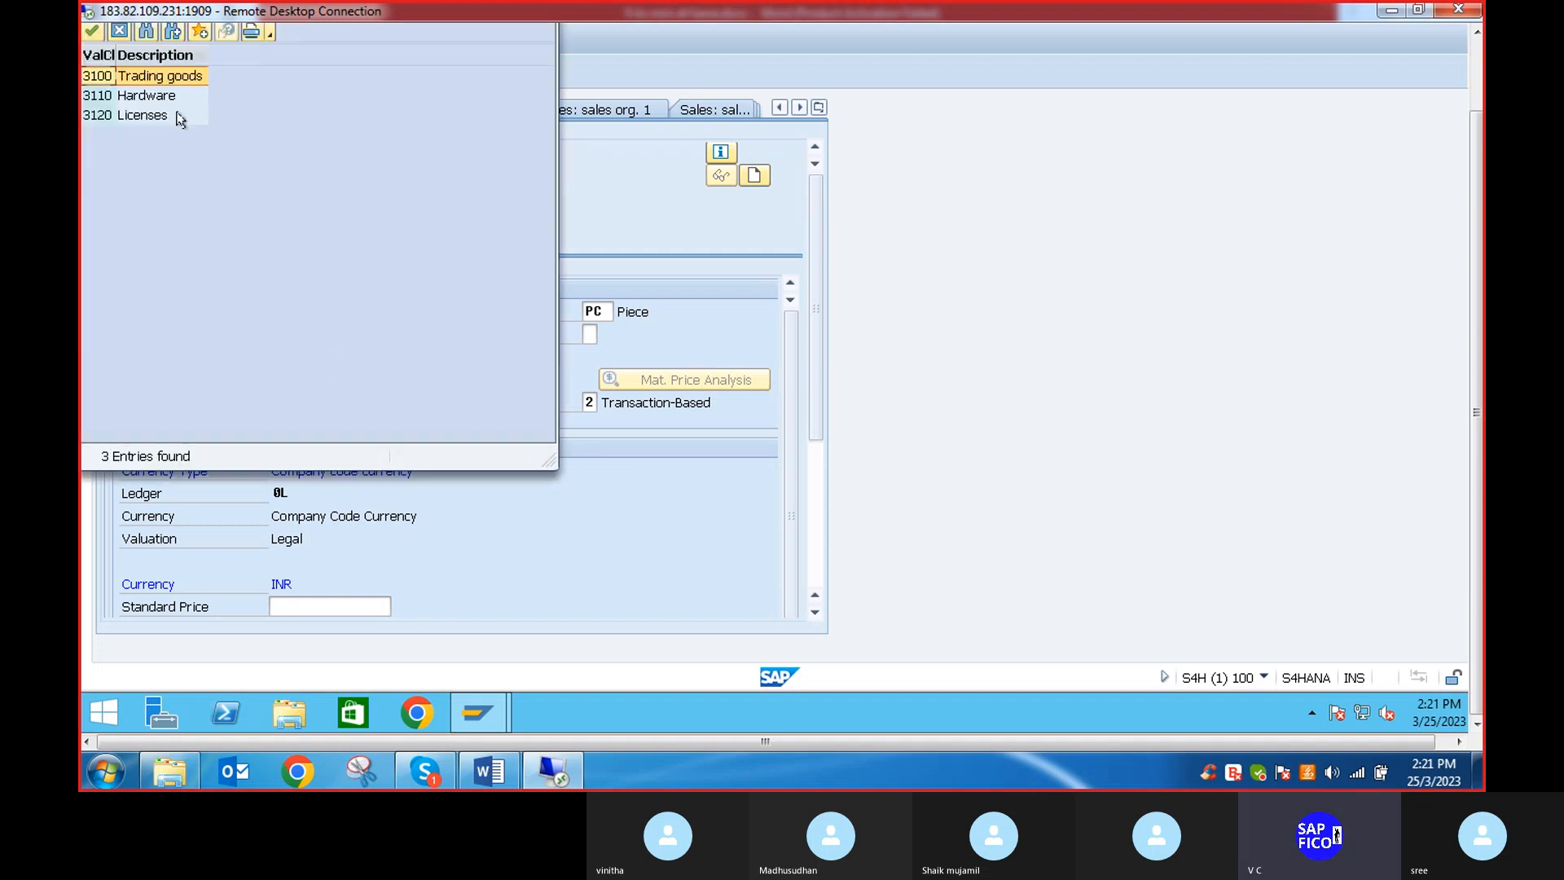
double_click(152, 78)
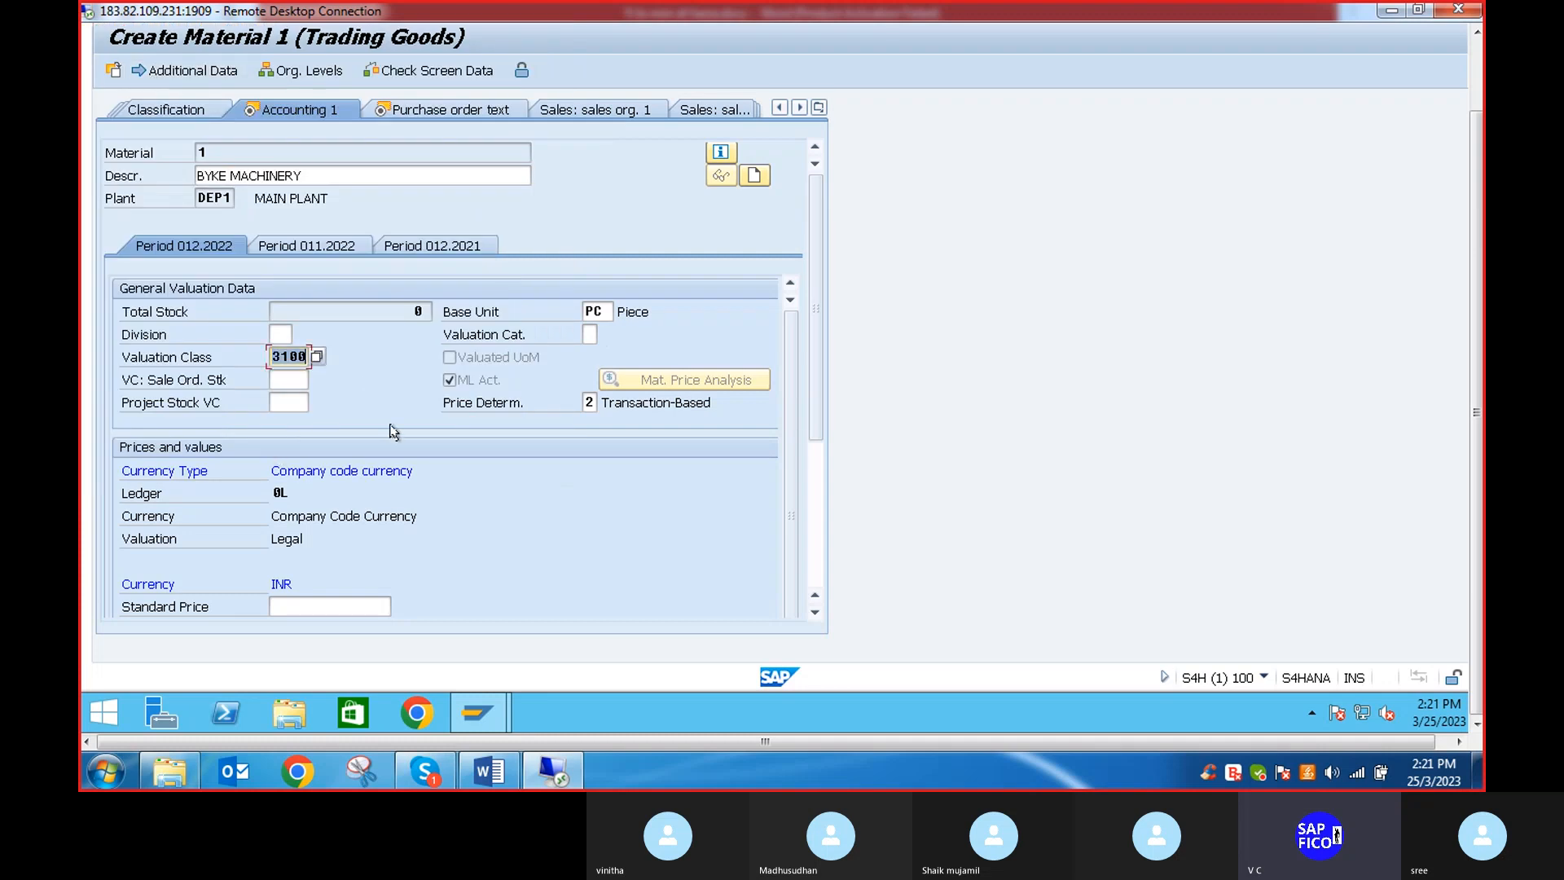
Set the price control indicator under Prices and values to S (Standard price) from the value list
scroll(815, 459, "down", 1)
scroll(813, 453, "down", 3)
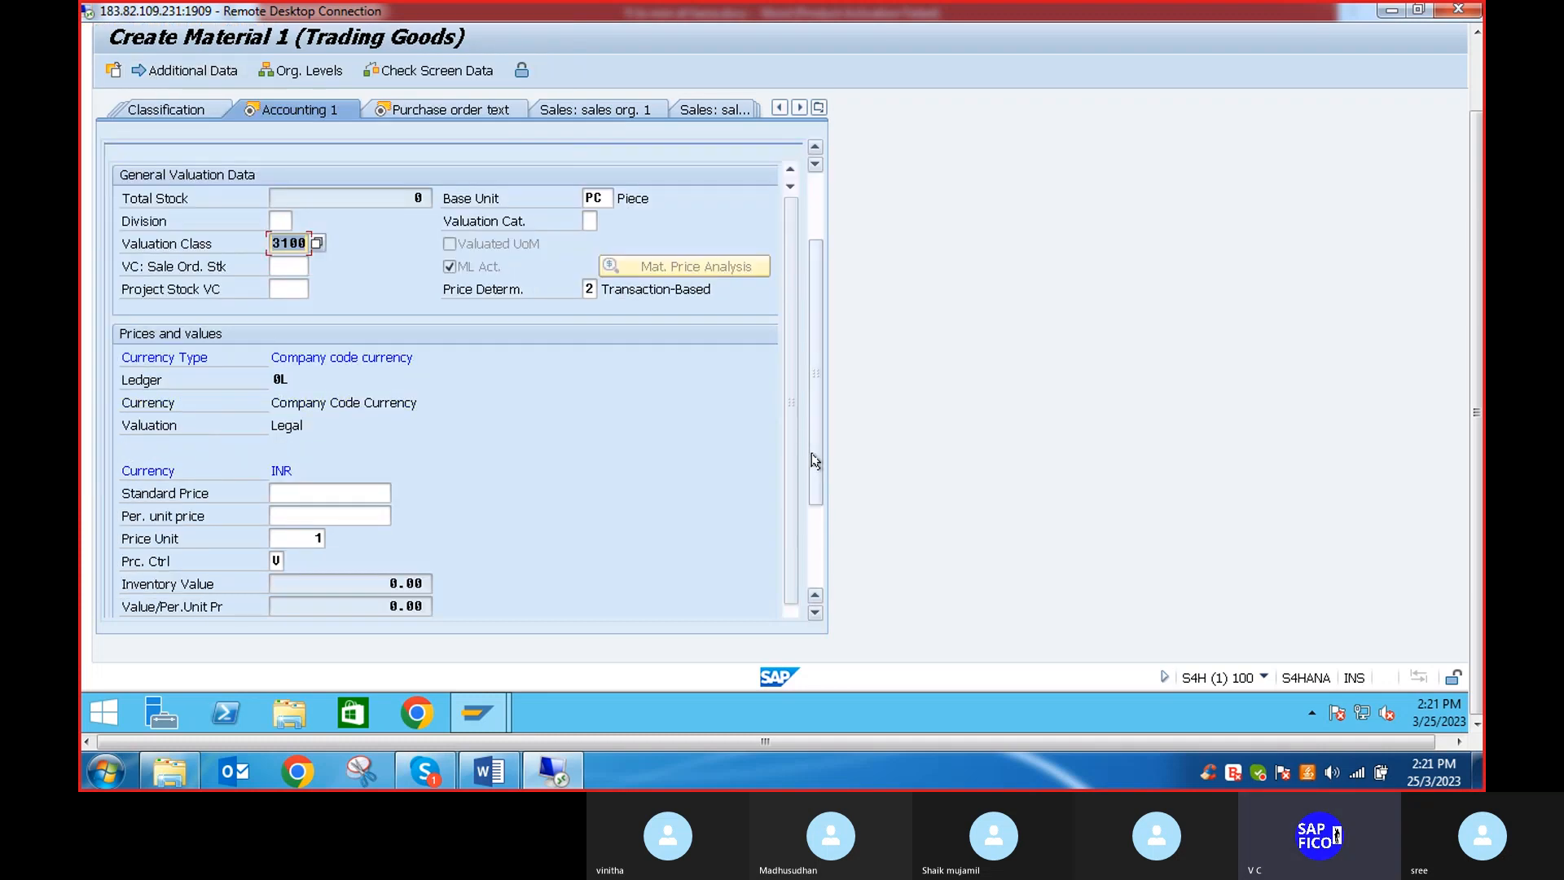
scroll(595, 487, "down", 2)
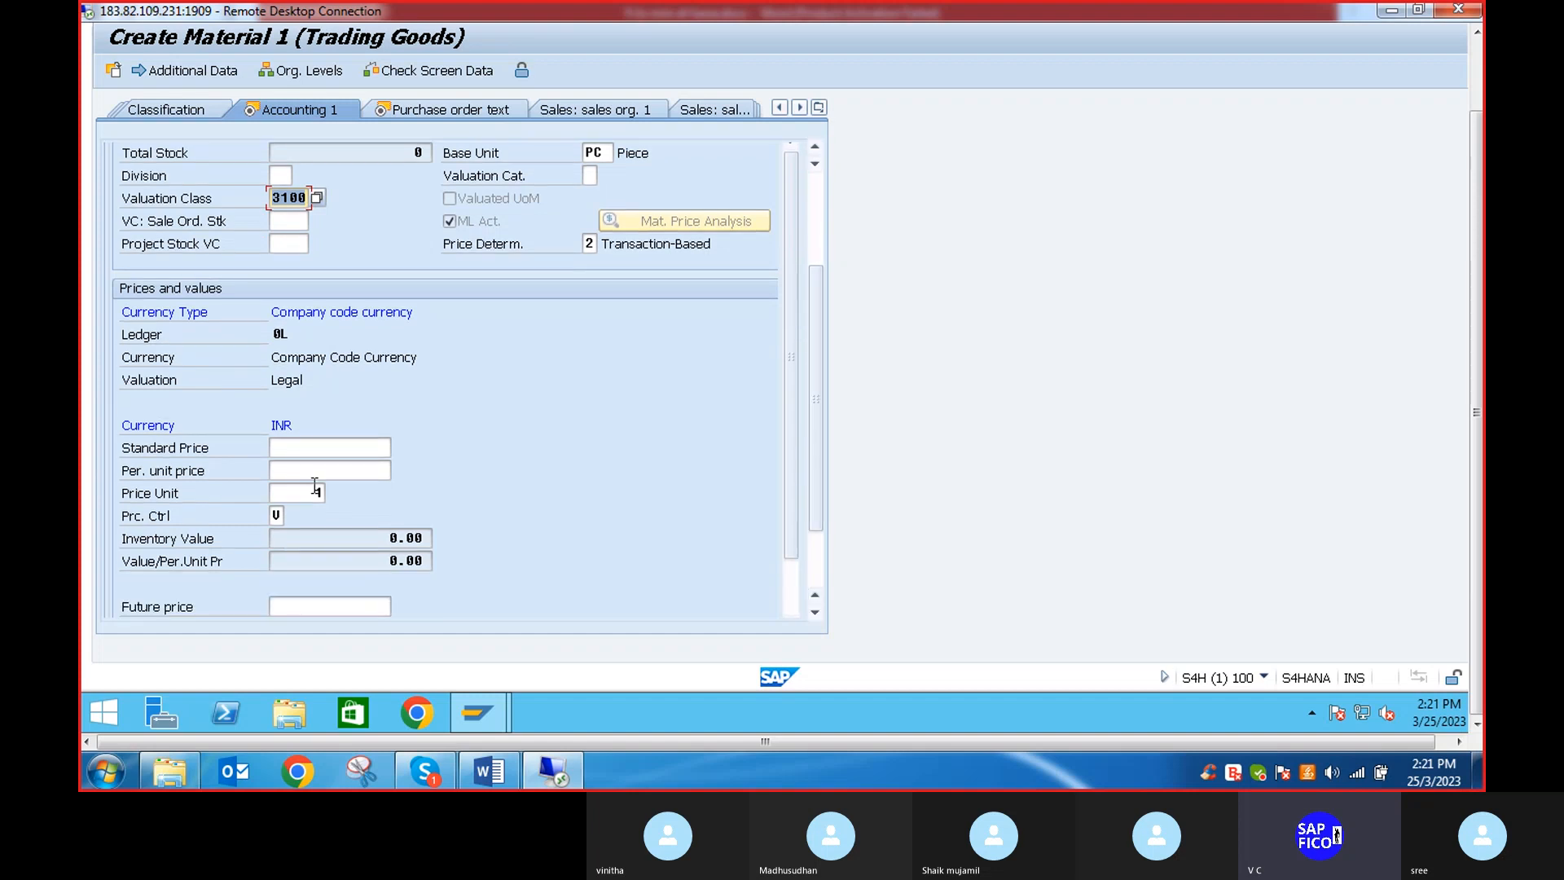
left_click(298, 447)
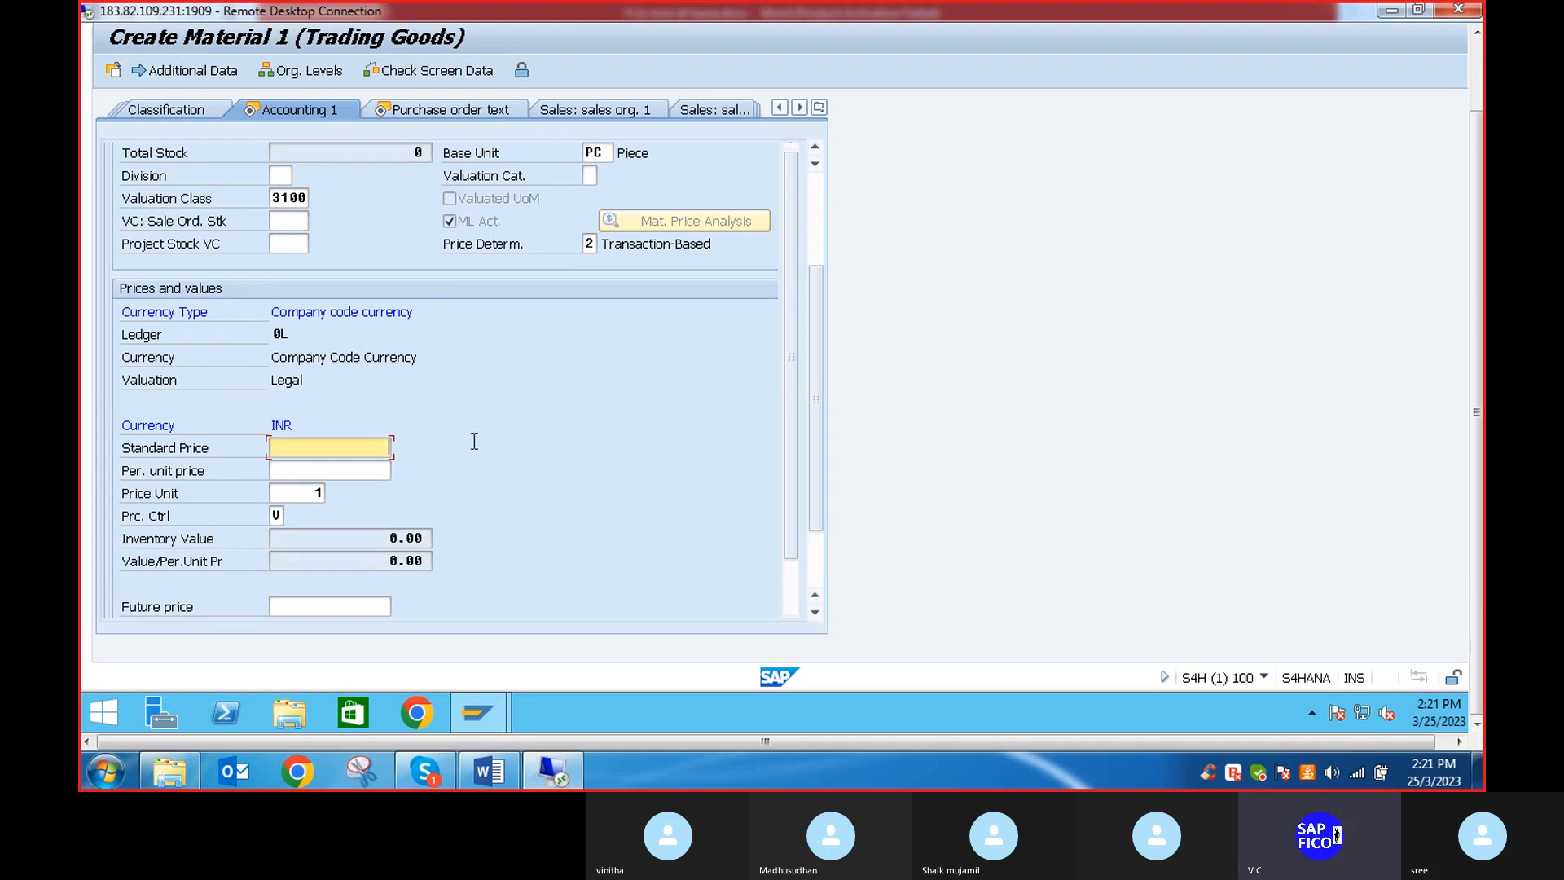
left_click(281, 516)
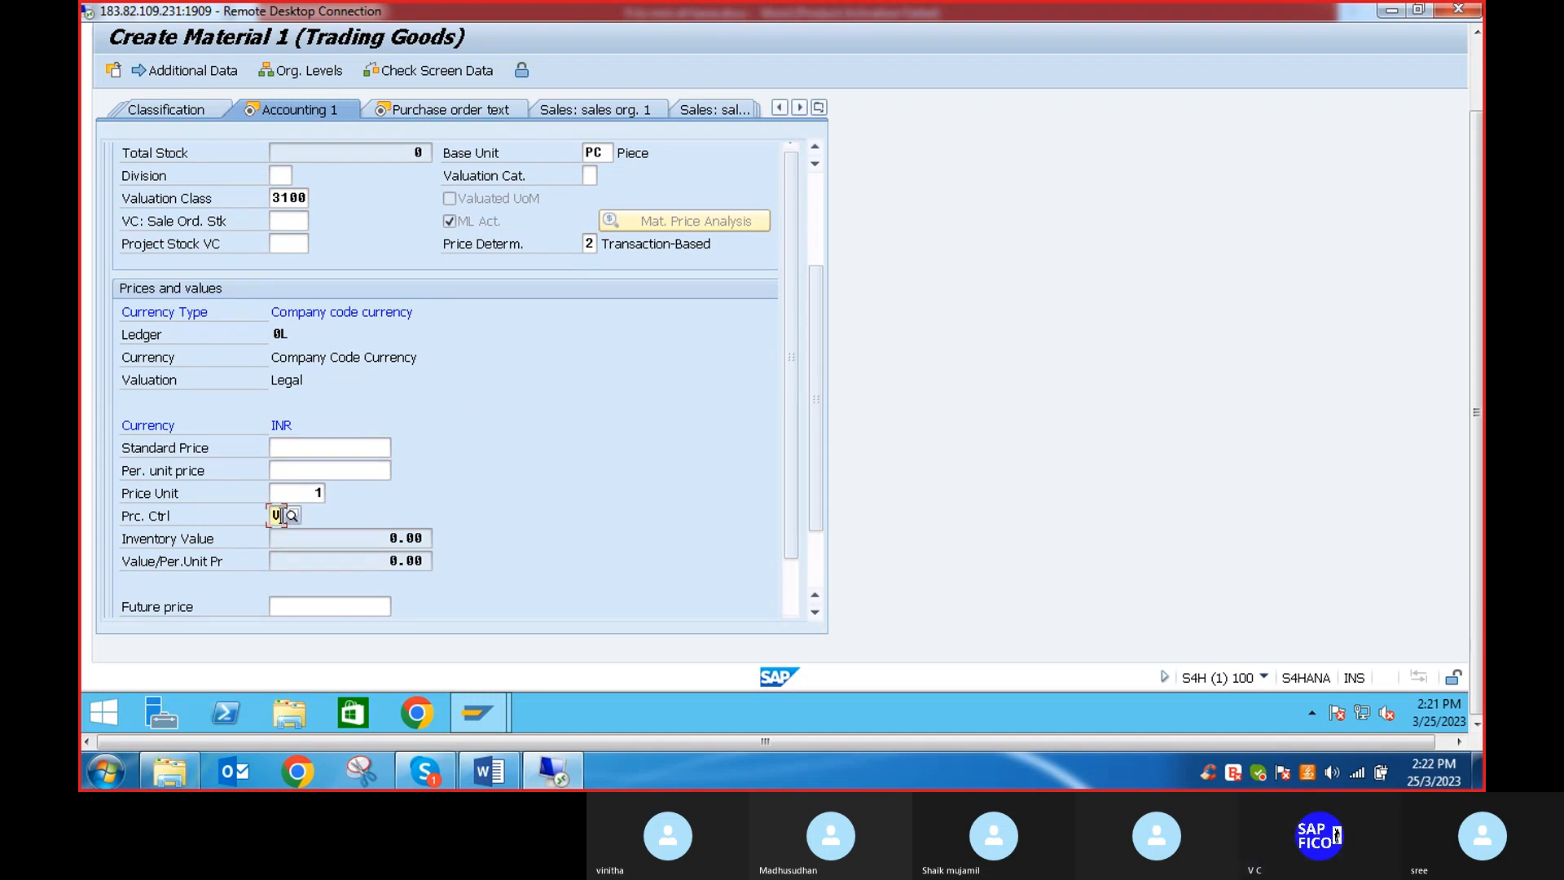
left_click(298, 515)
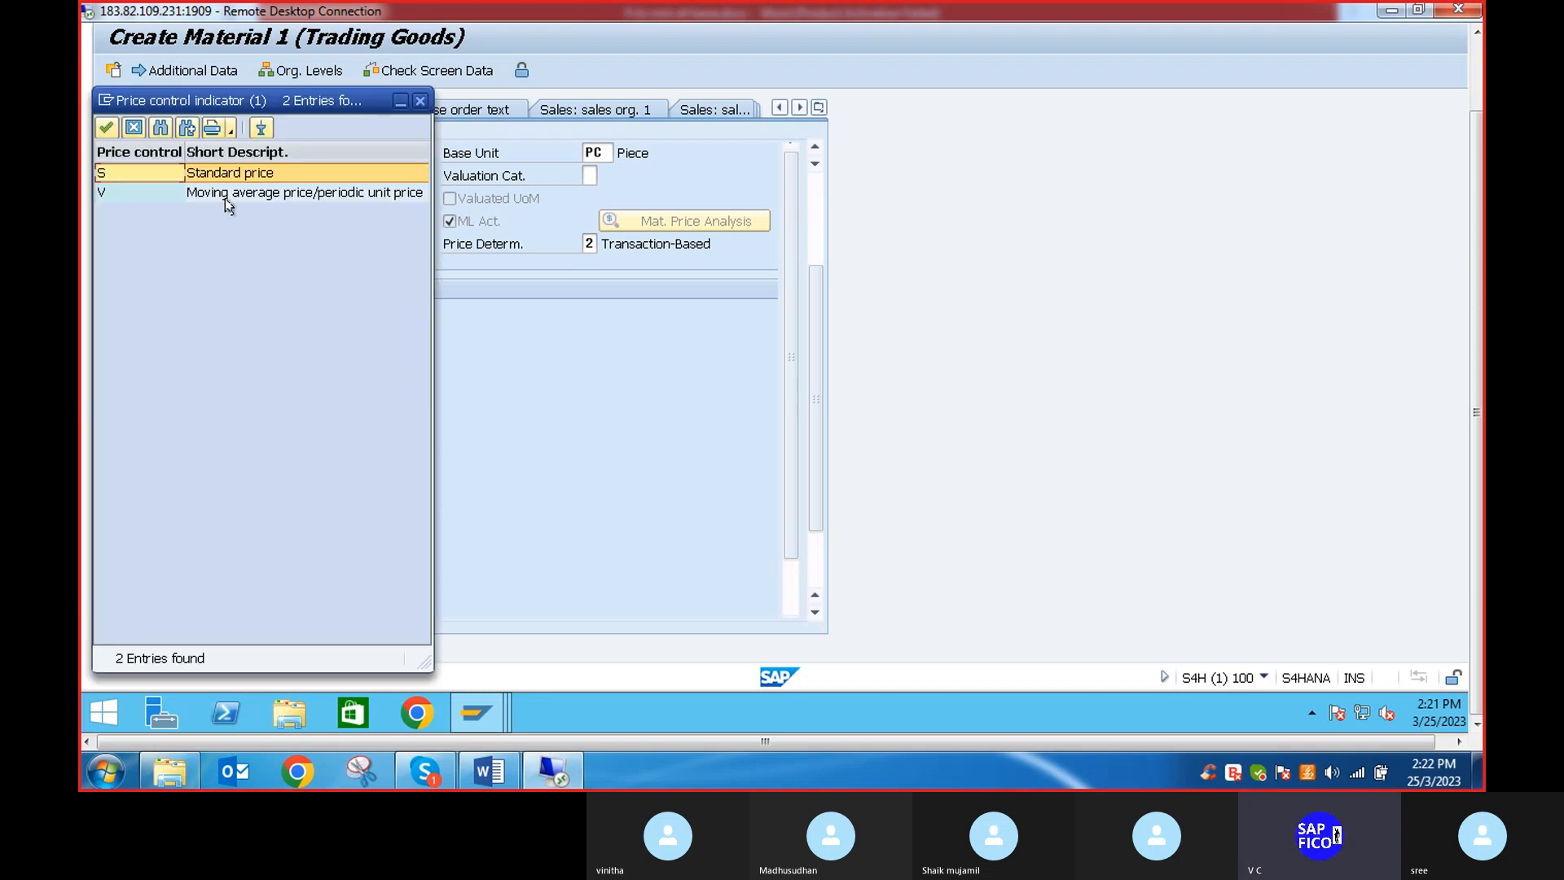
double_click(213, 176)
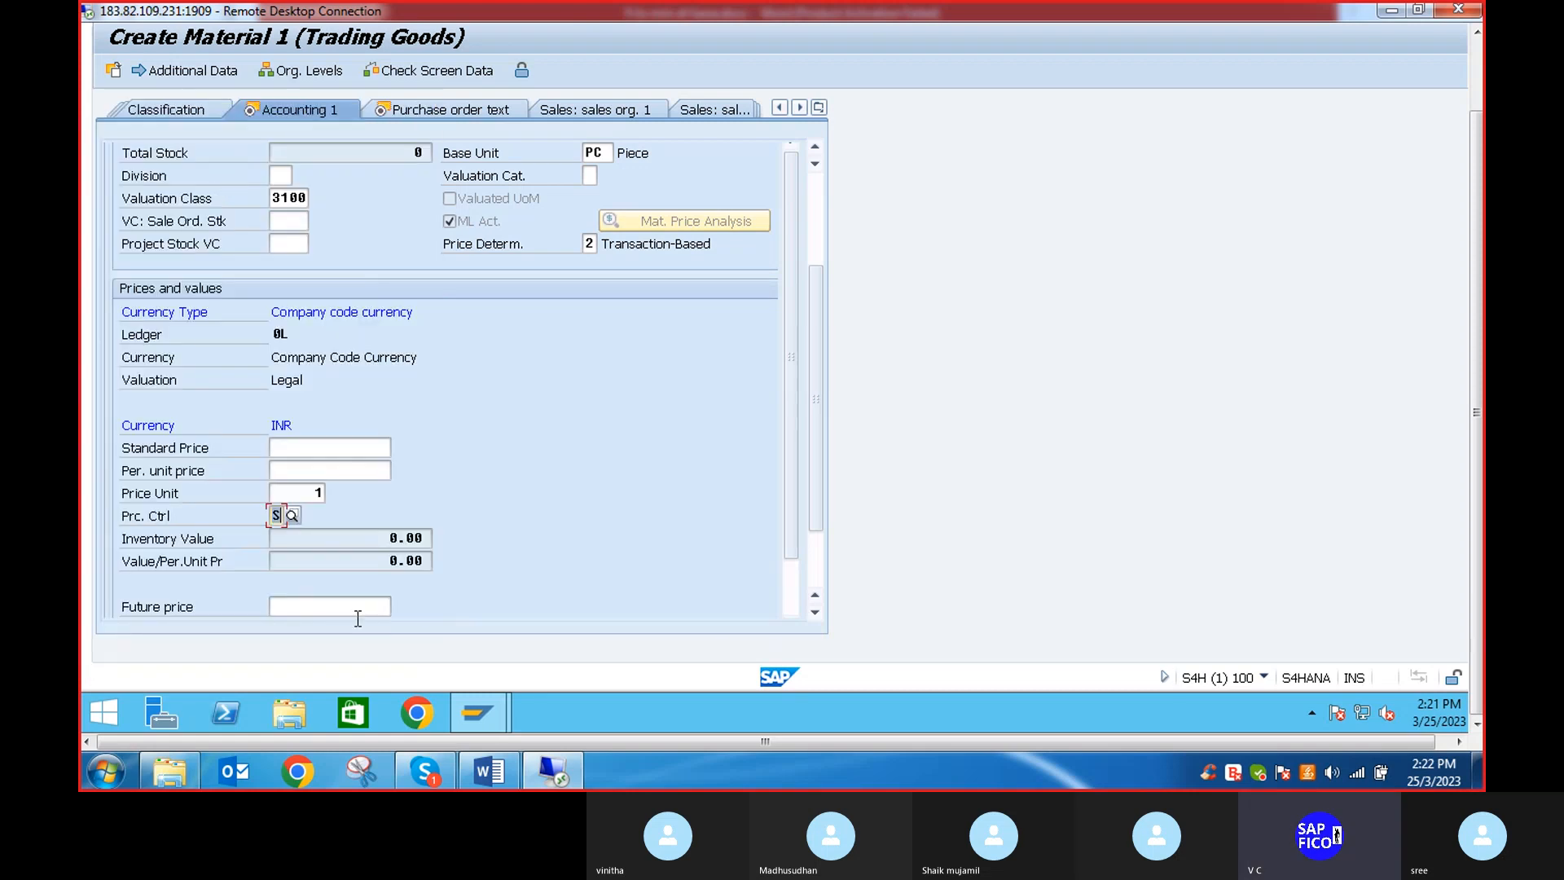
Enter a standard price of 10000 INR for the material, review the Accounting 1 data and validate it
left_click(354, 448)
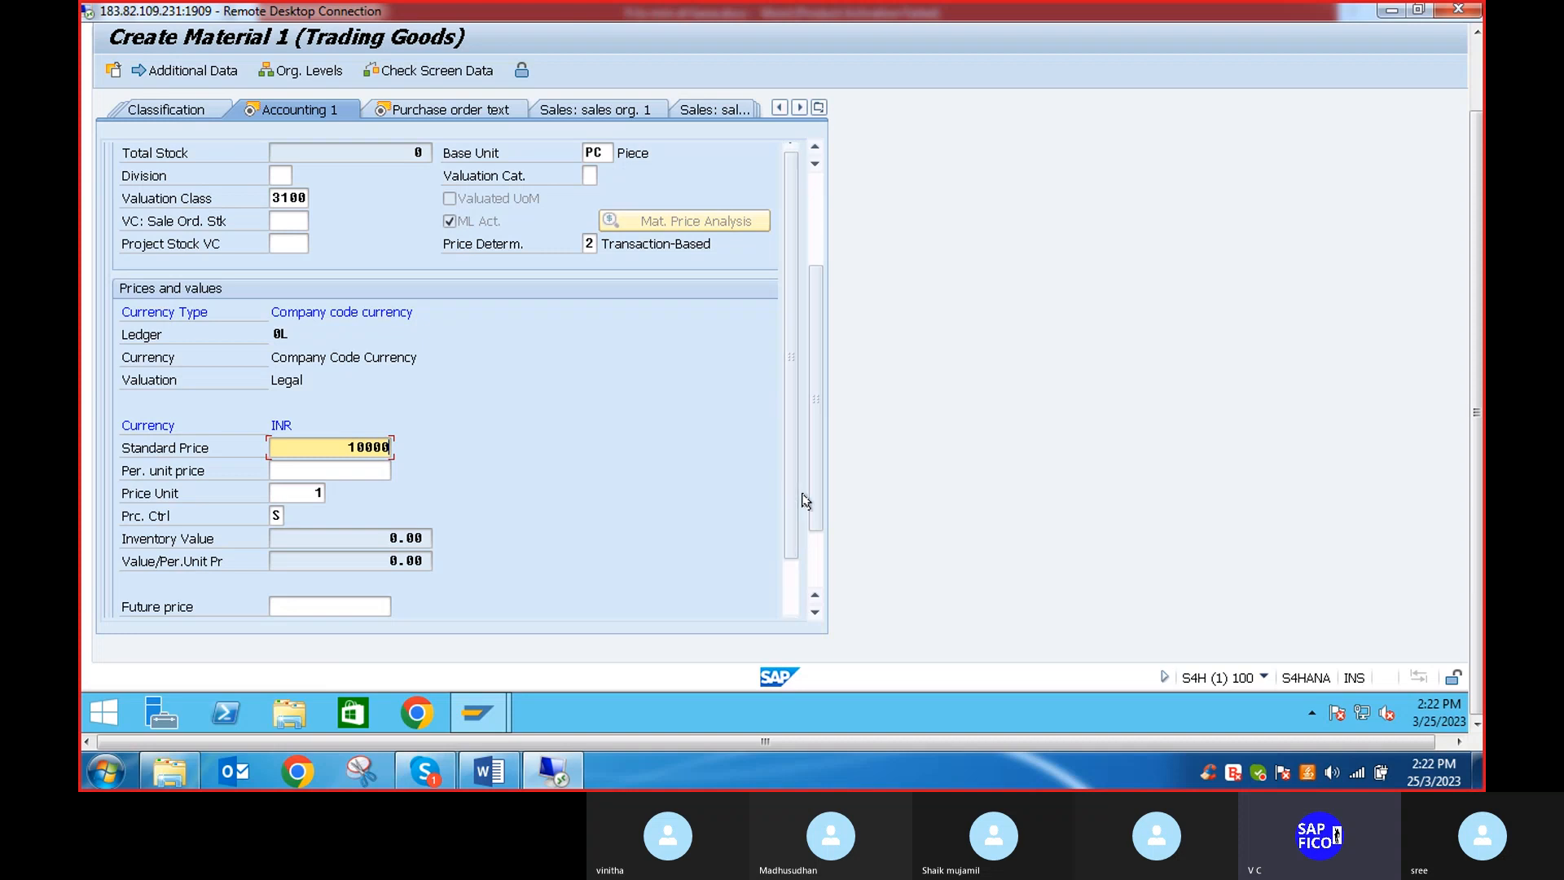
left_click_drag(814, 488, 815, 520)
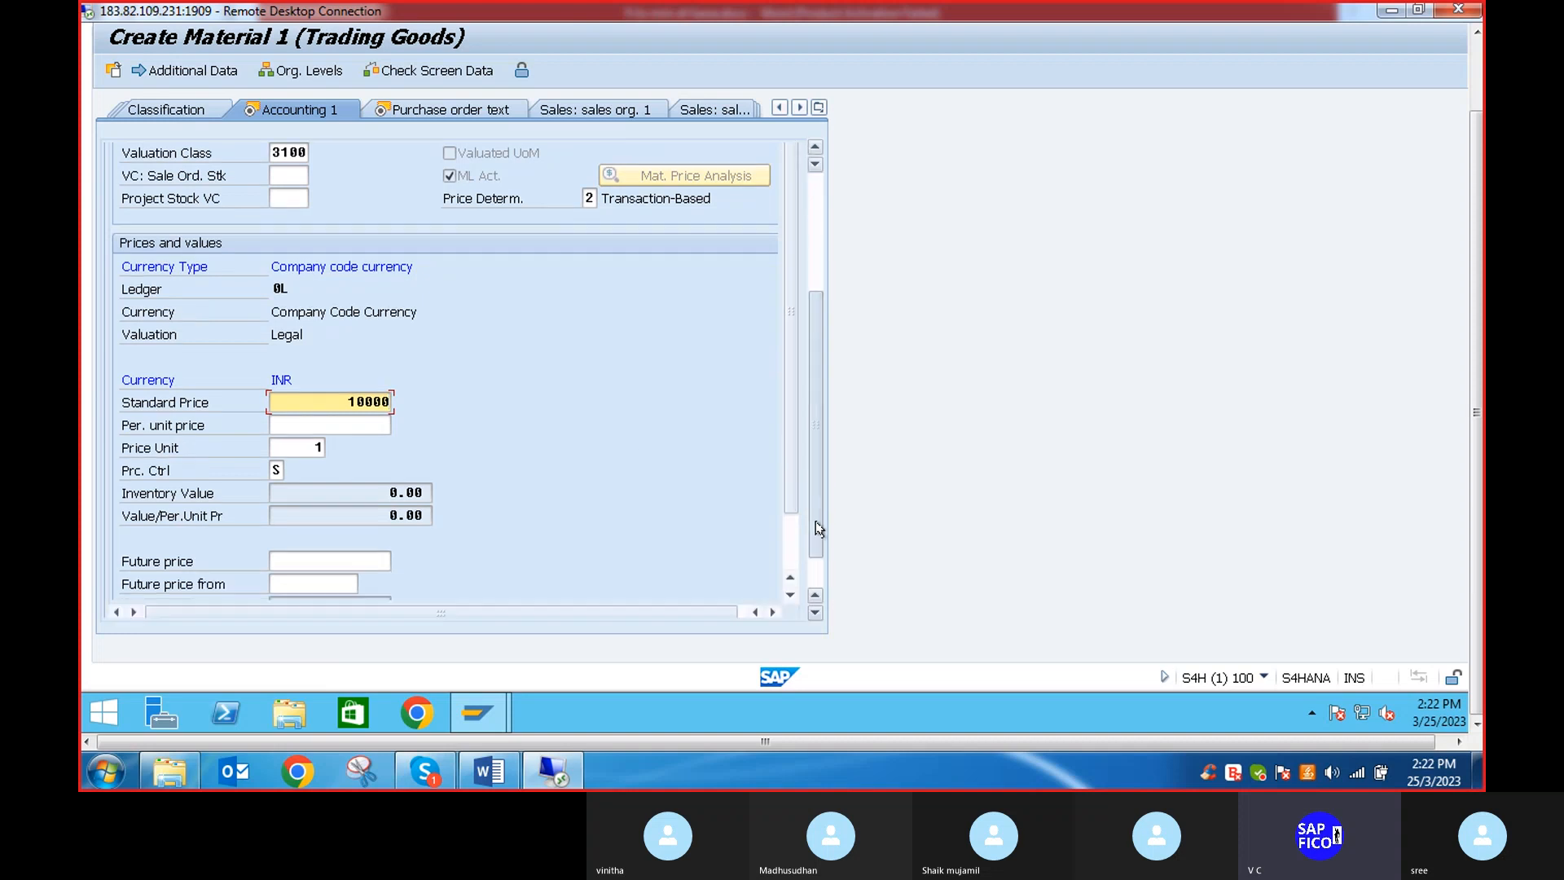
scroll(783, 524, "down", 2)
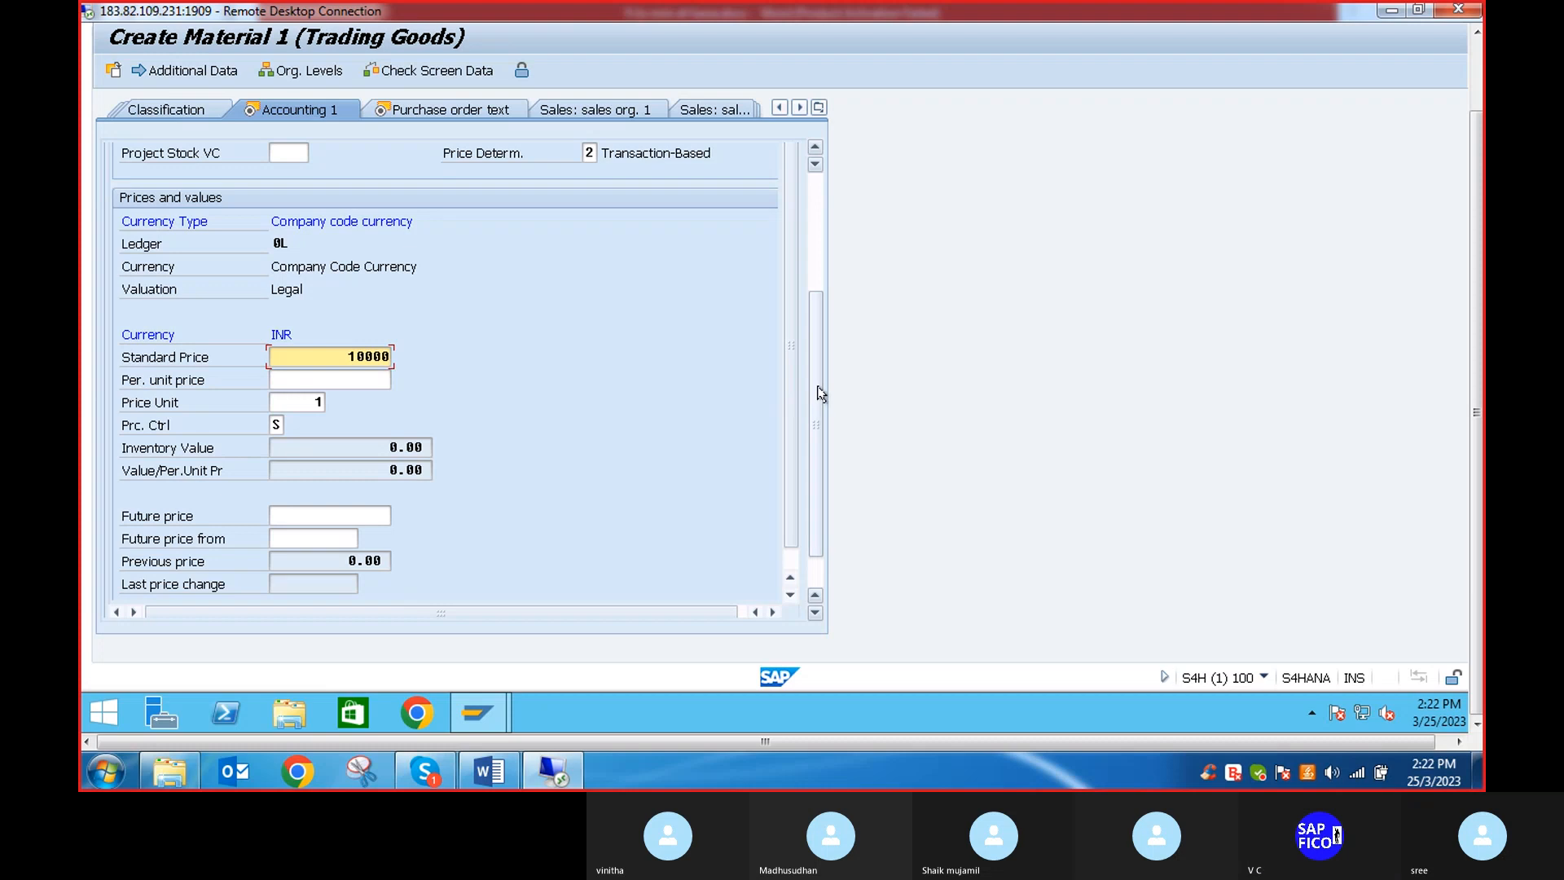
left_click_drag(817, 391, 821, 302)
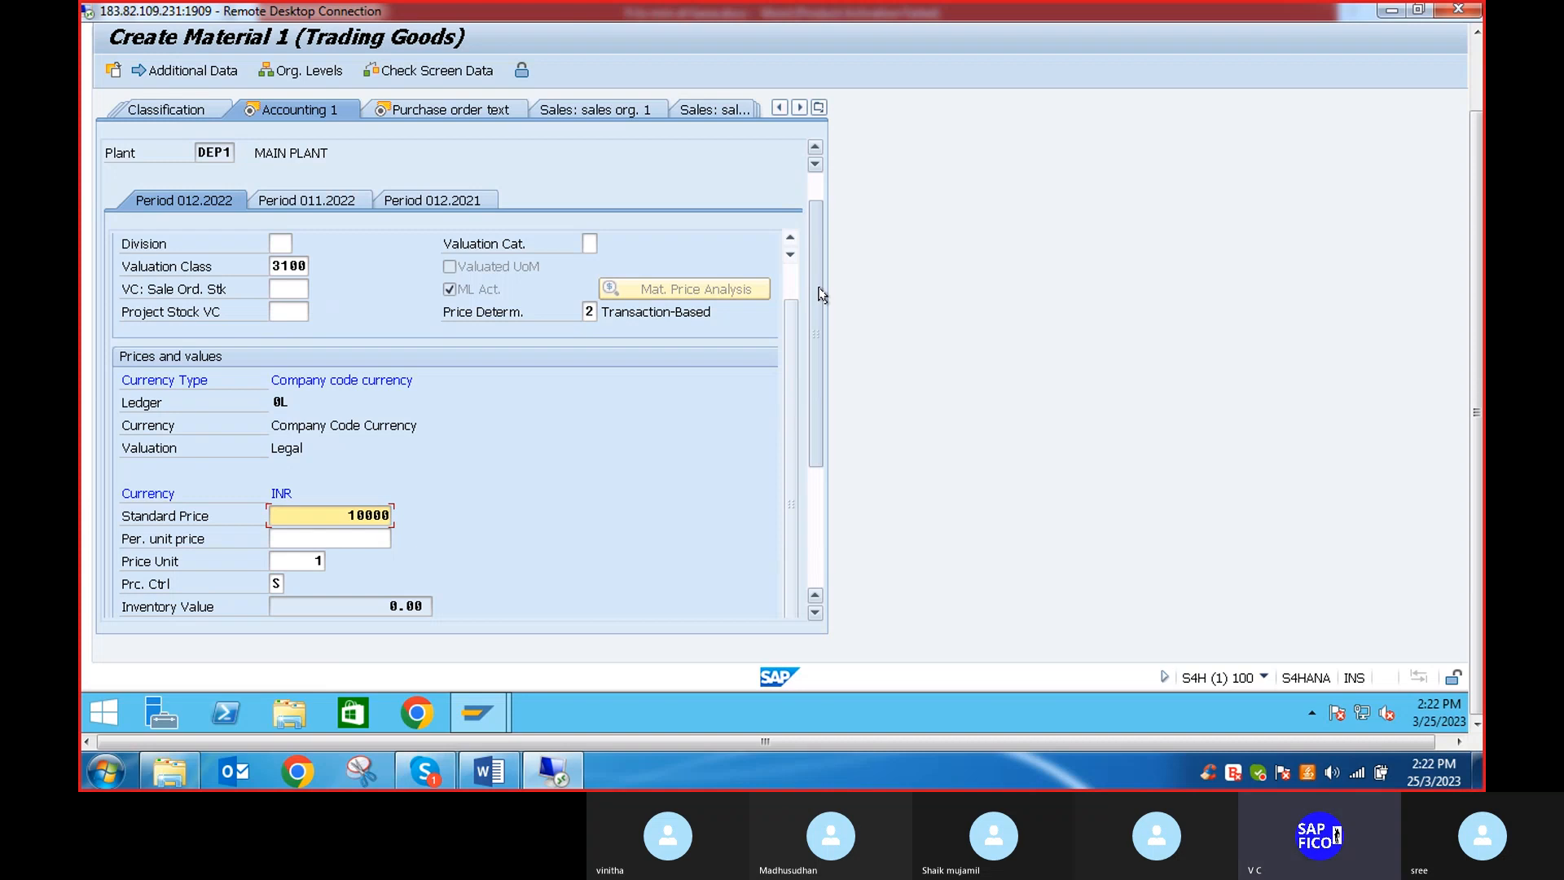
scroll(822, 291, "up", 1)
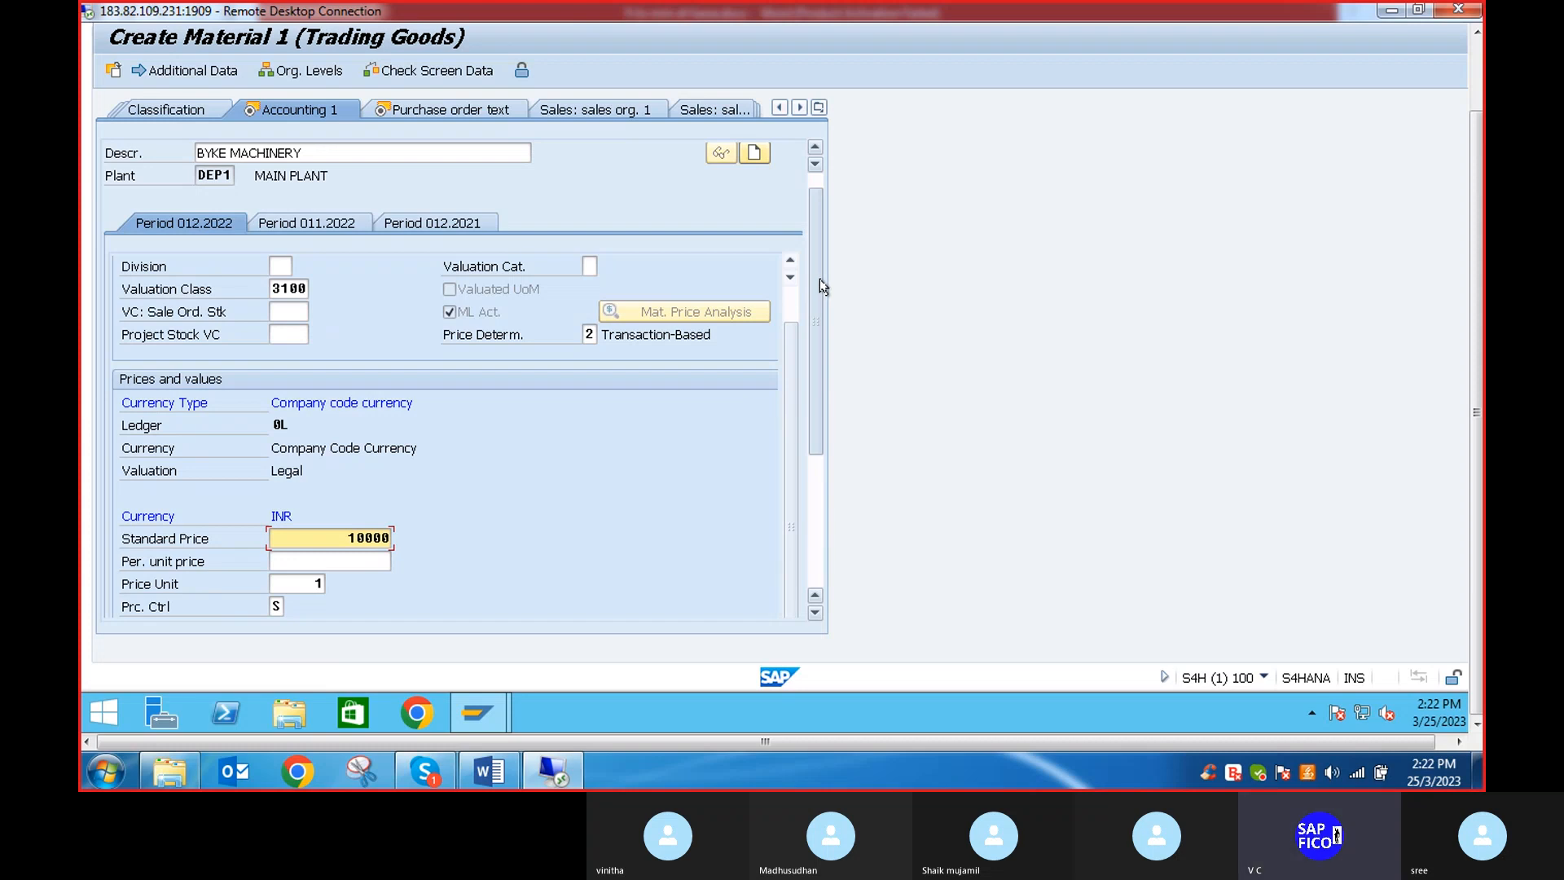
scroll(819, 275, "up", 1)
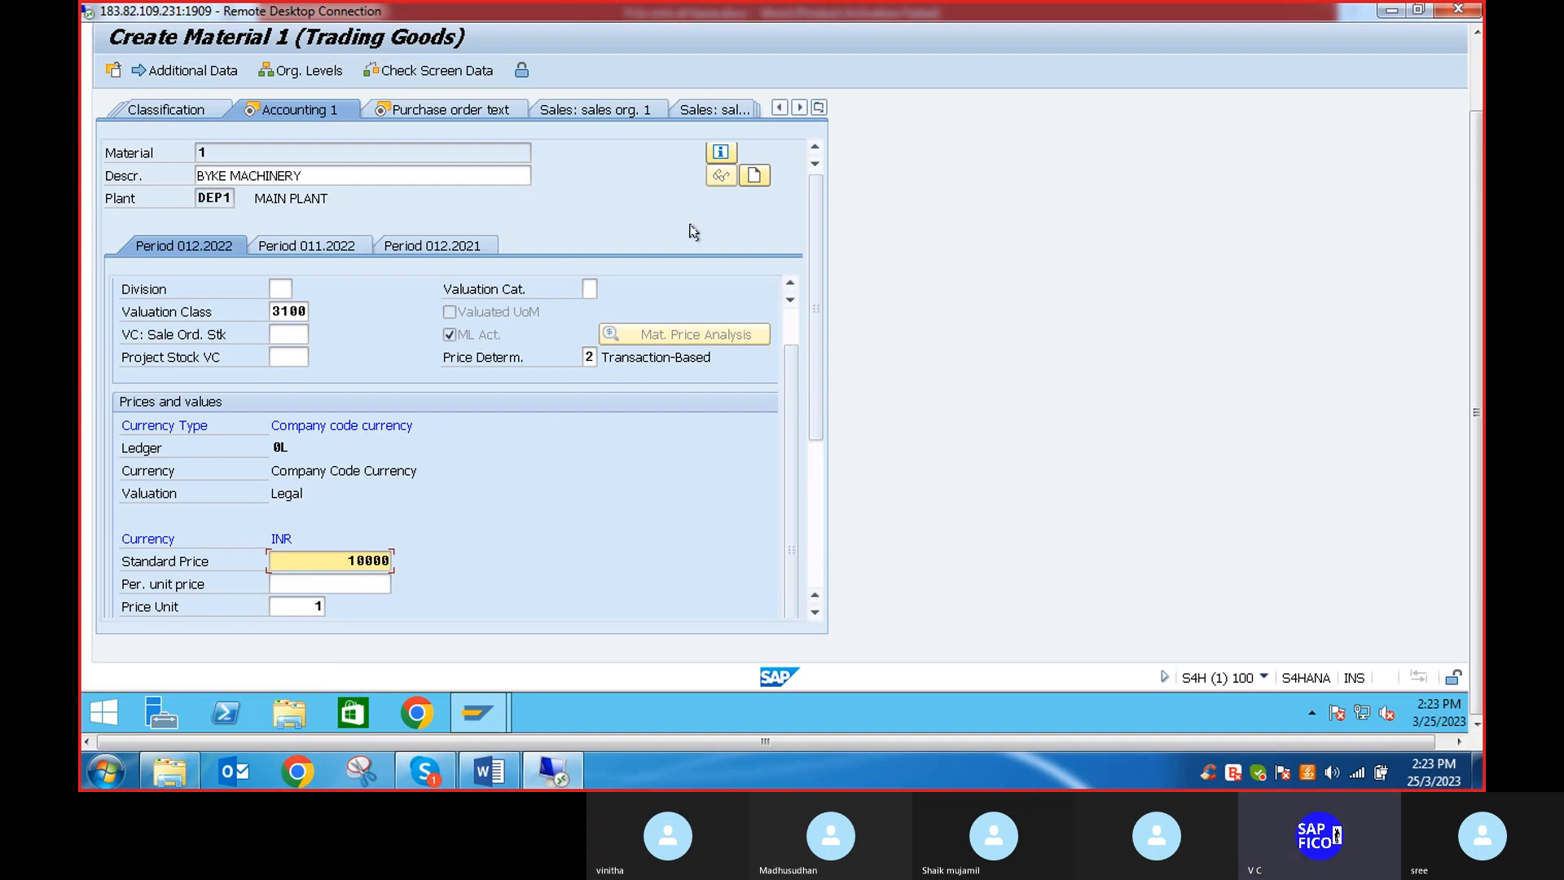
key("Return")
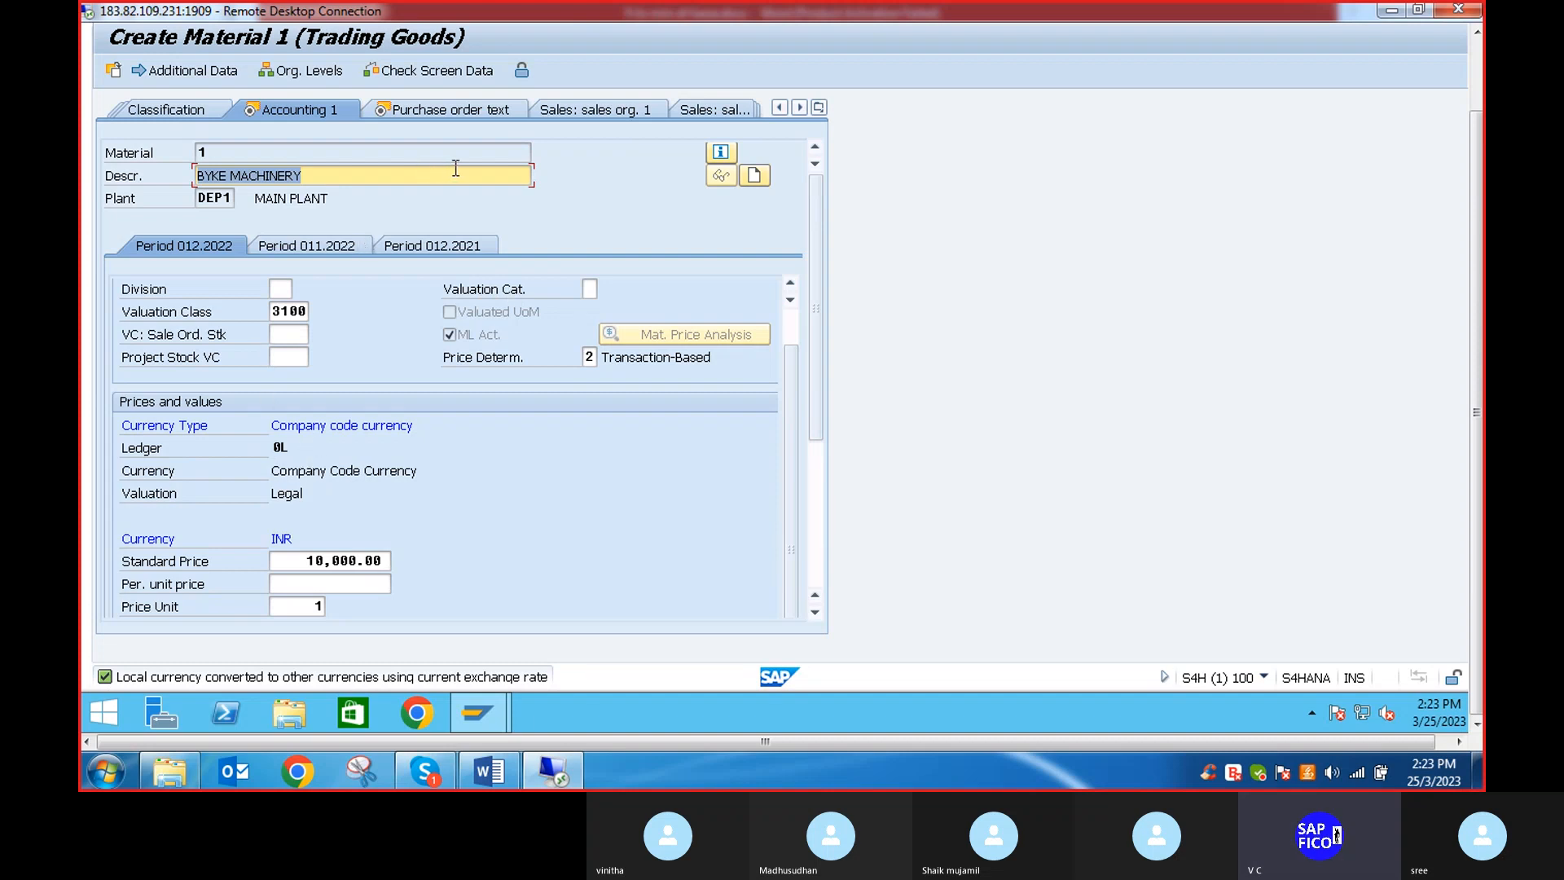
Check the Accounting 2 view, and set the MRP type to ND (No planning) in the MRP 1 view
left_click(820, 109)
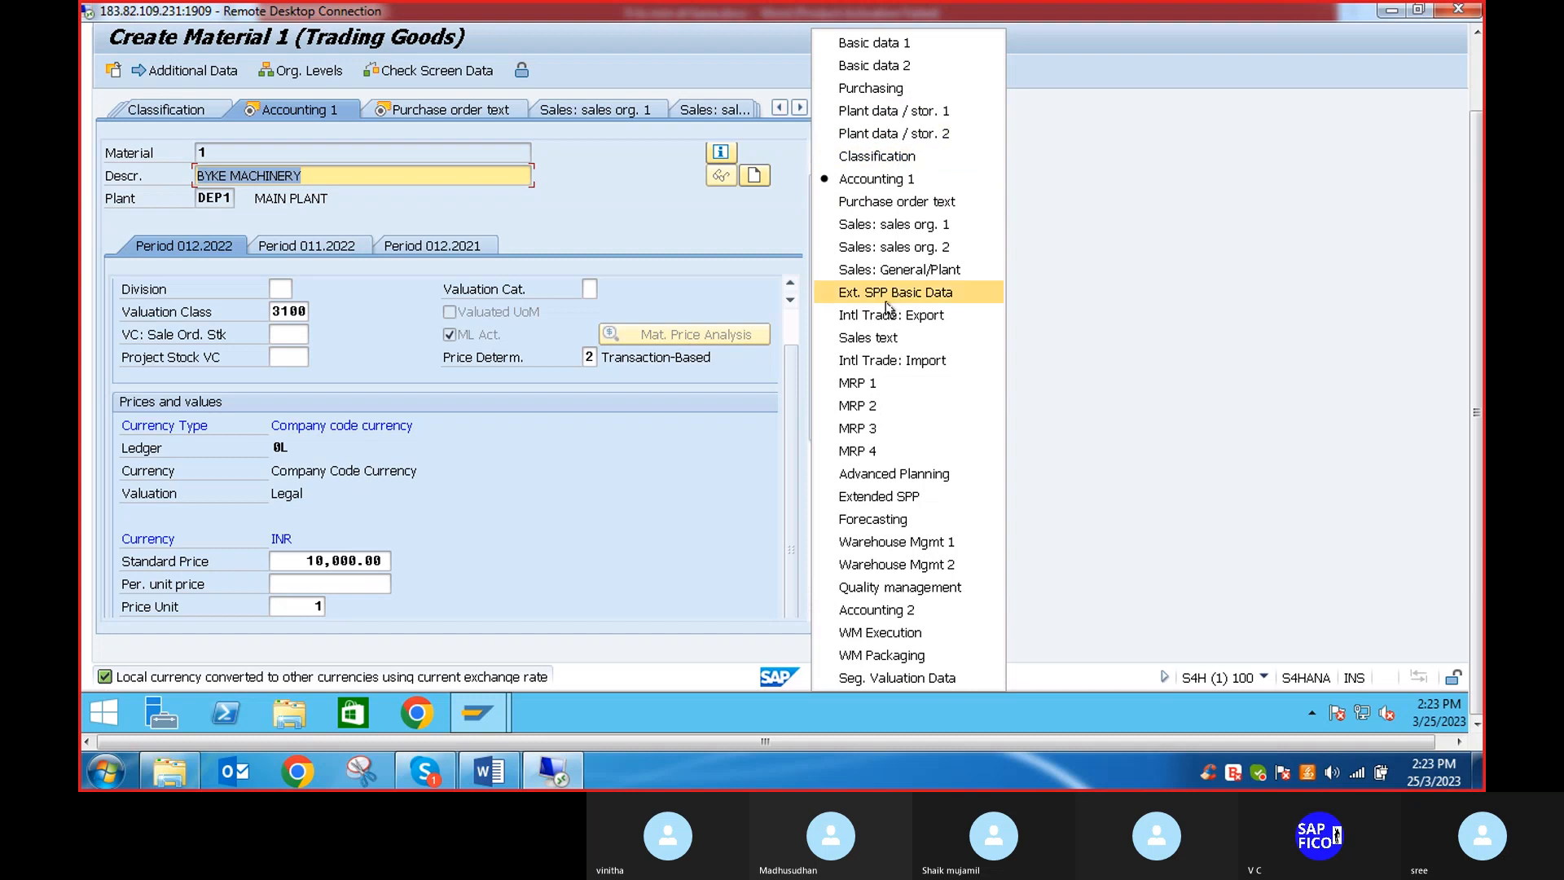
left_click(889, 615)
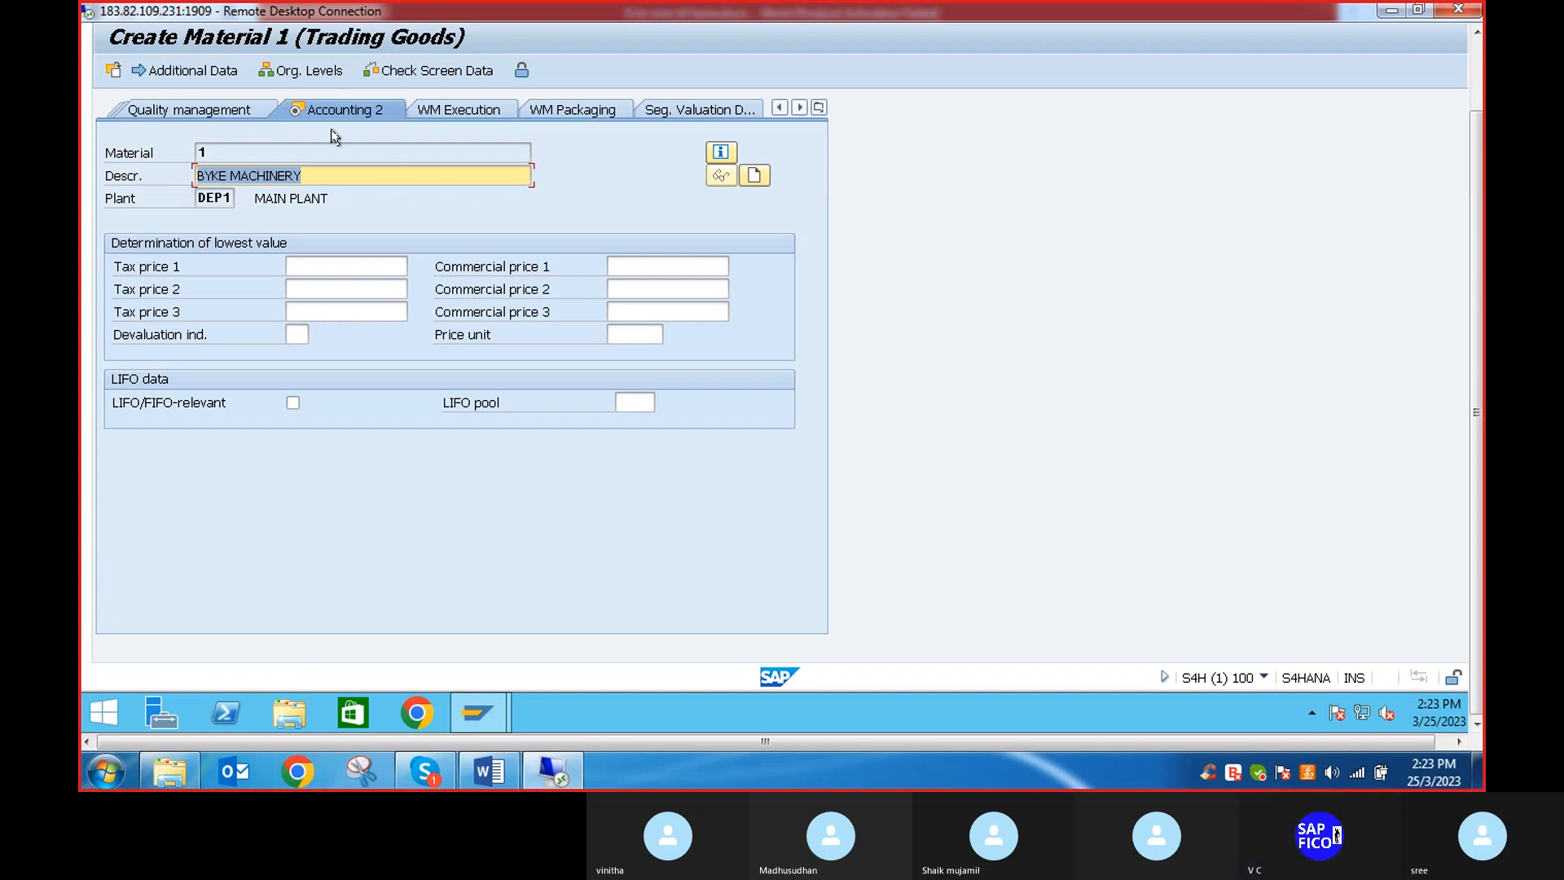
left_click(819, 107)
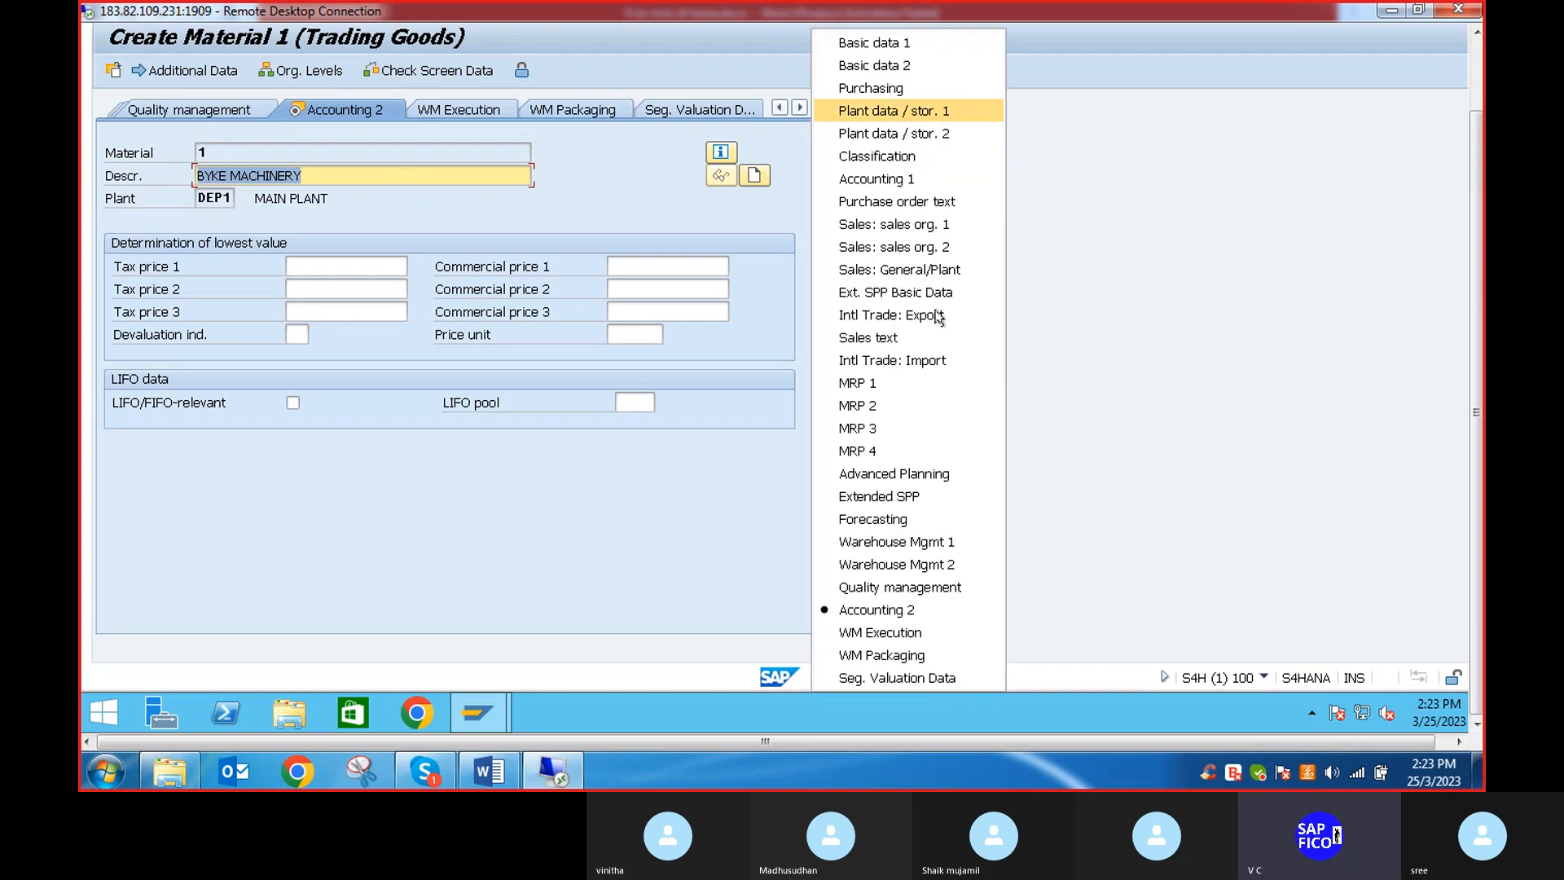
left_click(854, 387)
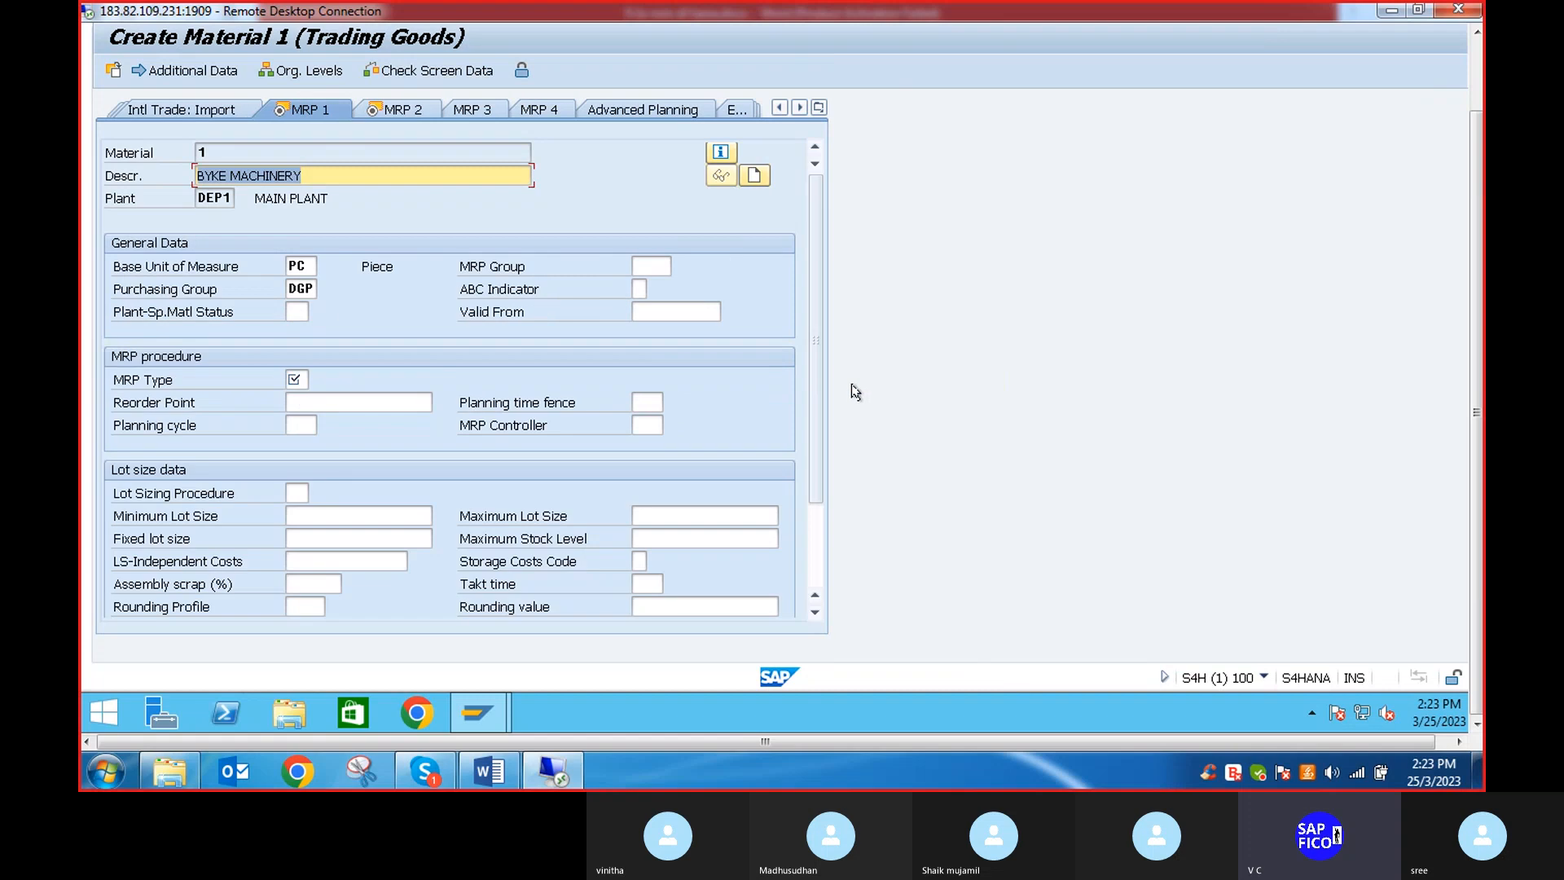
left_click(309, 377)
left_click(319, 380)
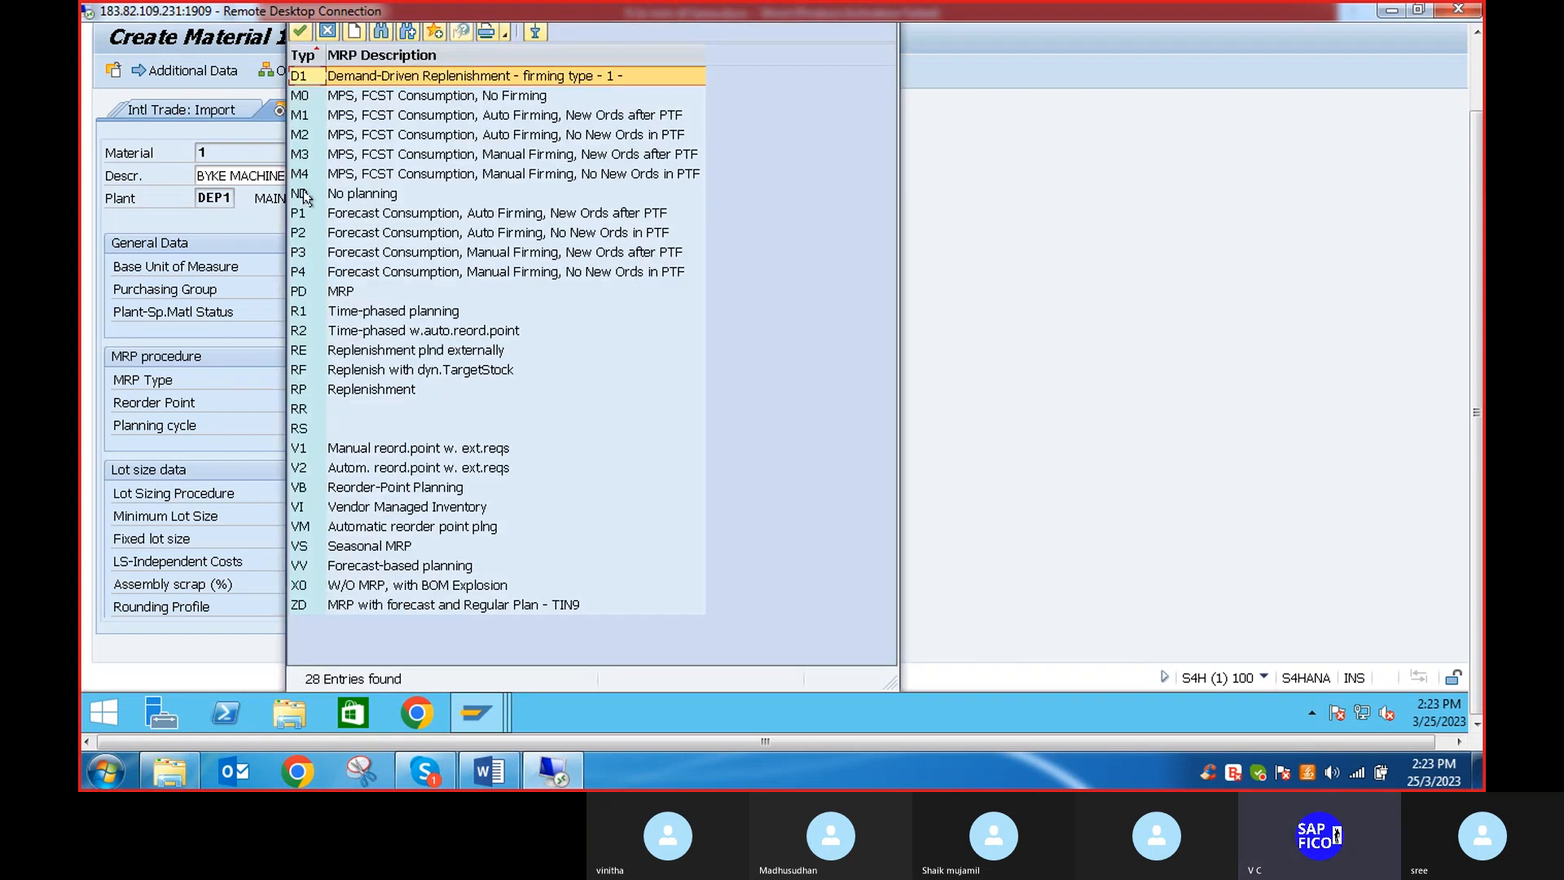
left_click(346, 196)
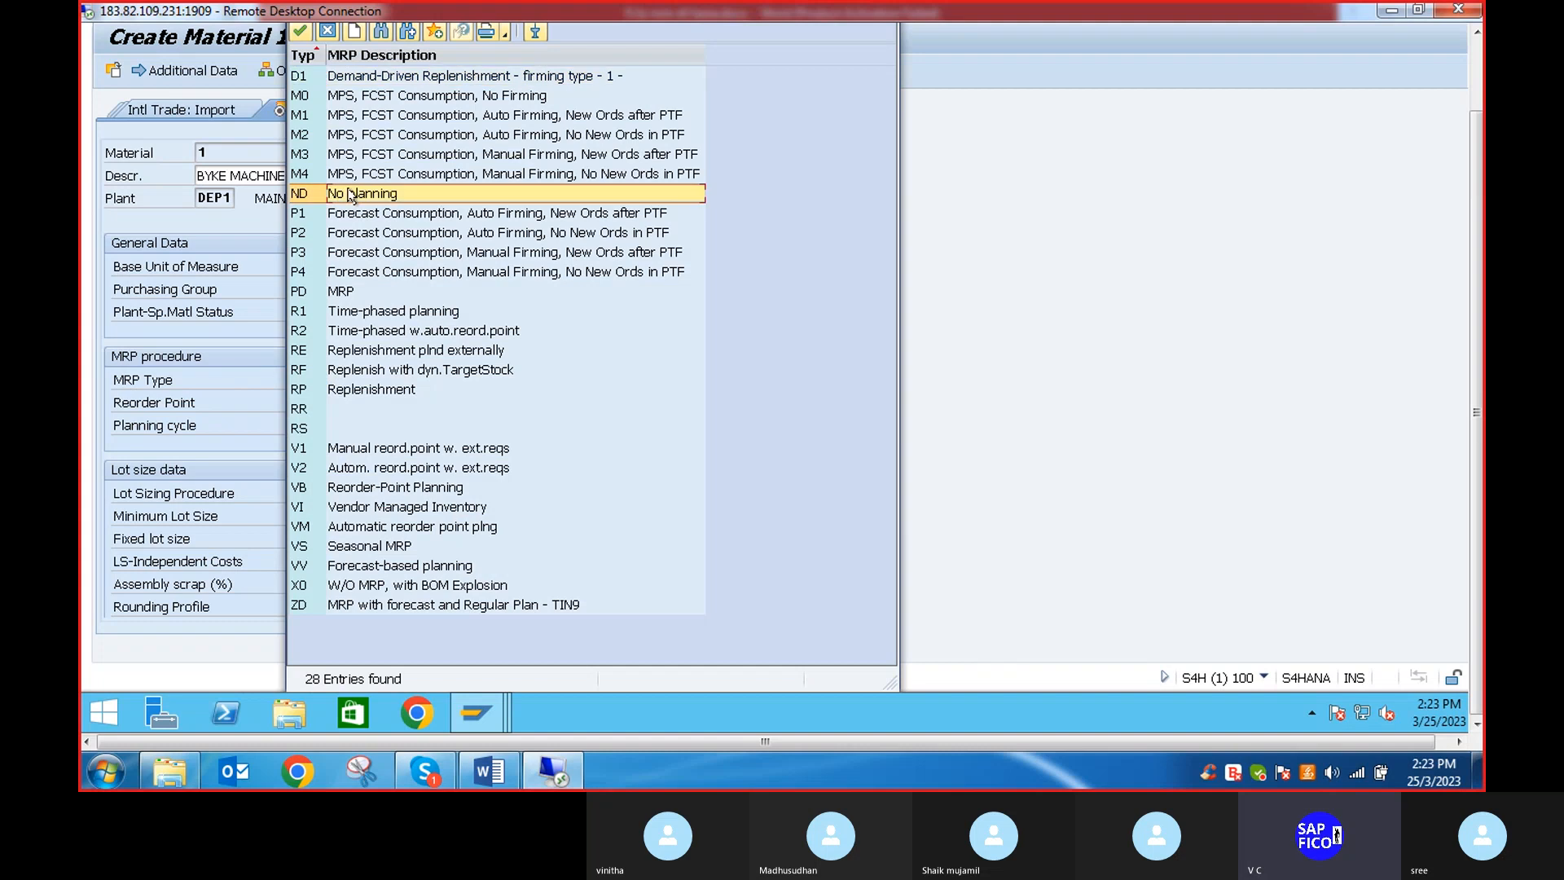
double_click(352, 193)
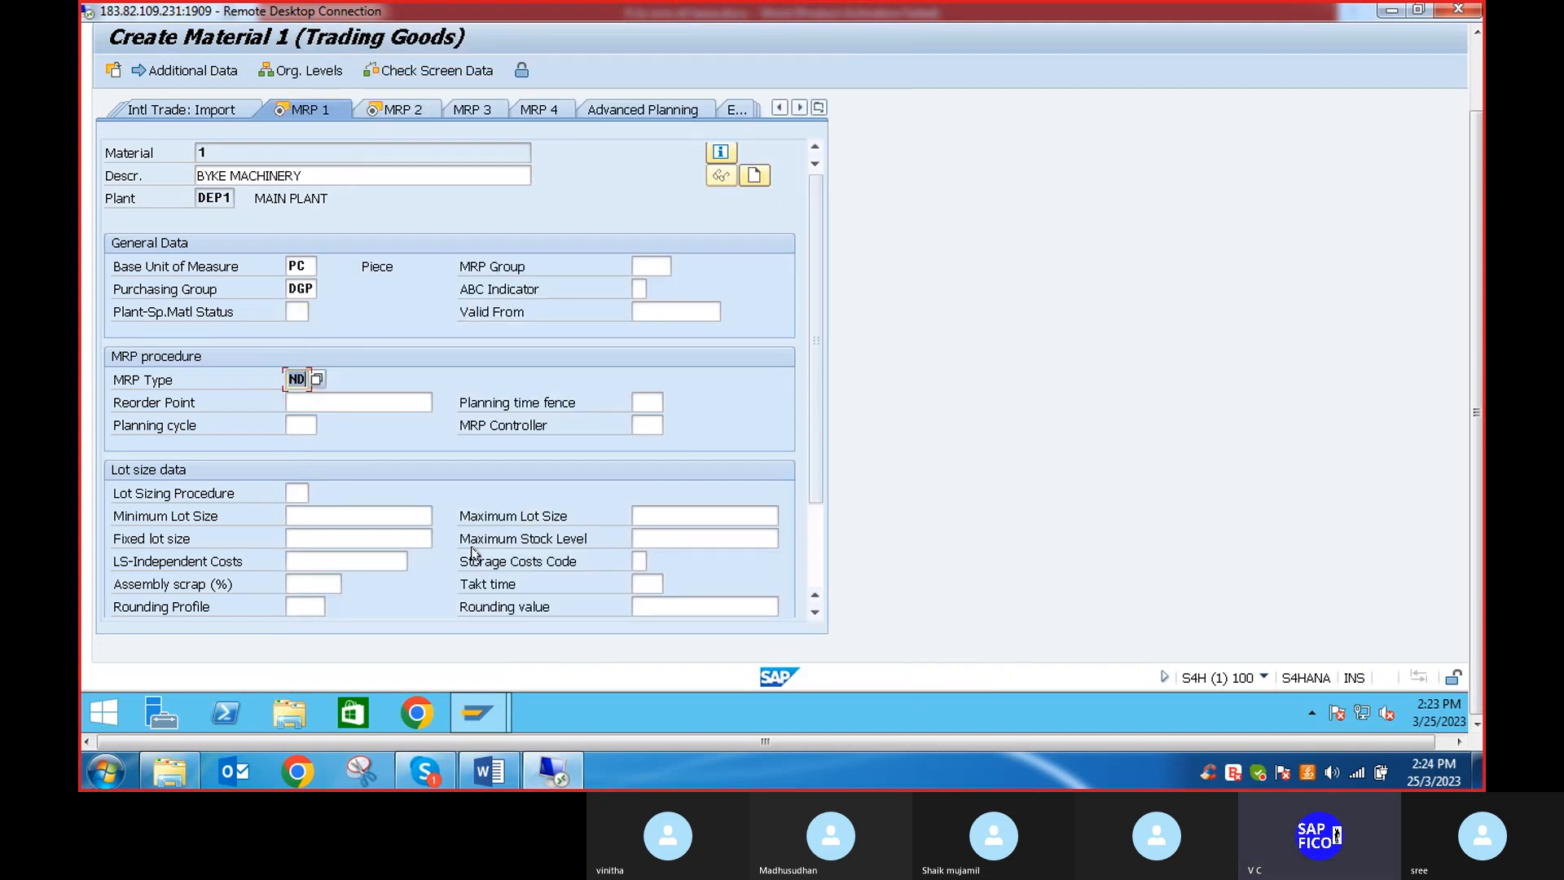
scroll(808, 453, "down", 3)
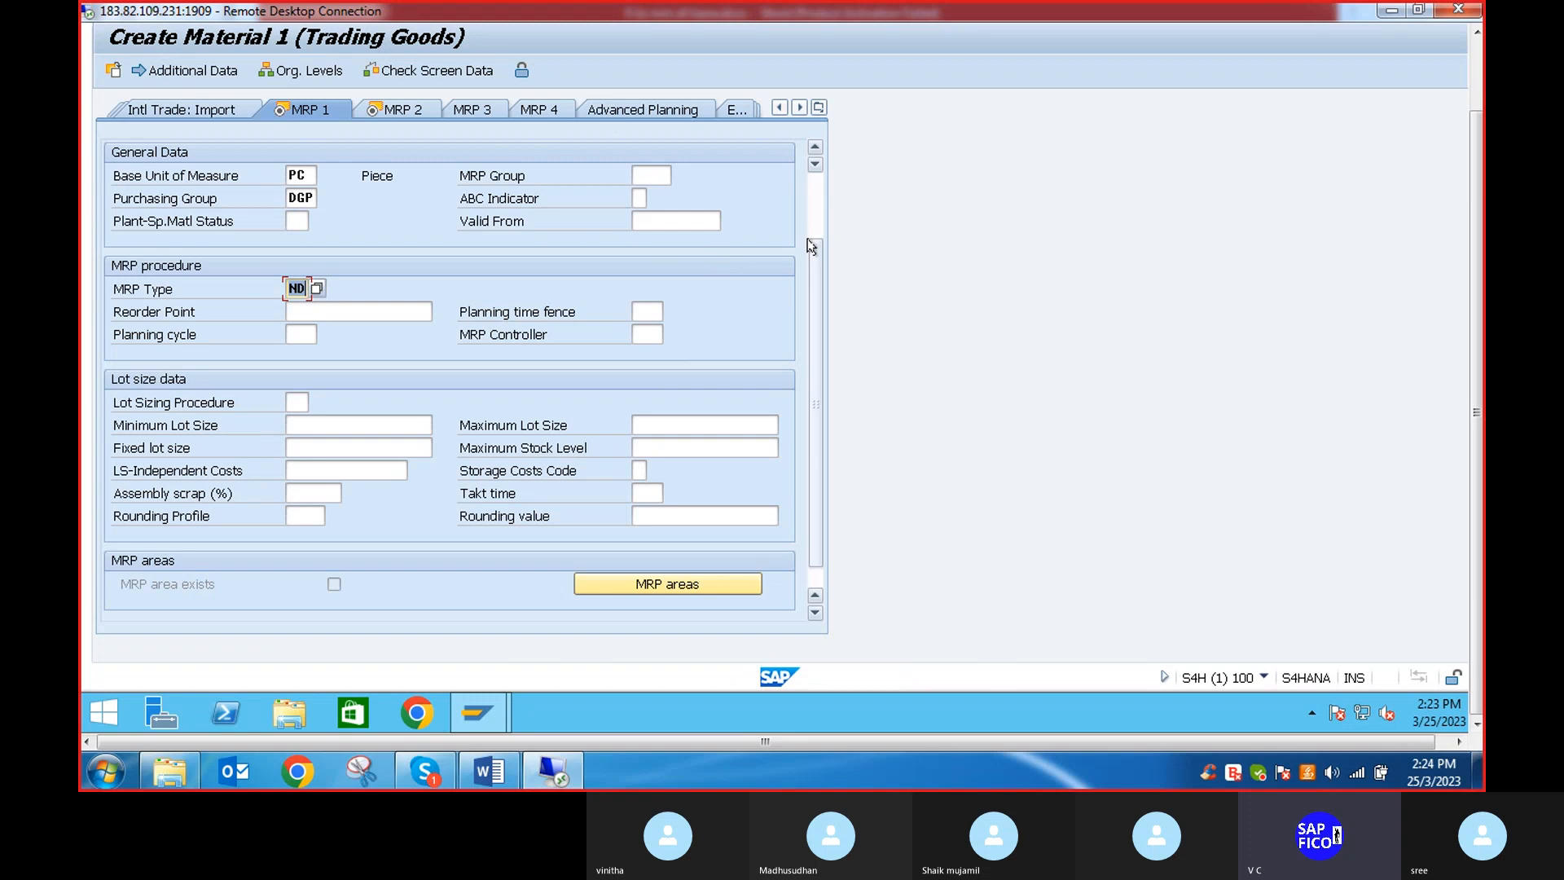
scroll(813, 262, "up", 3)
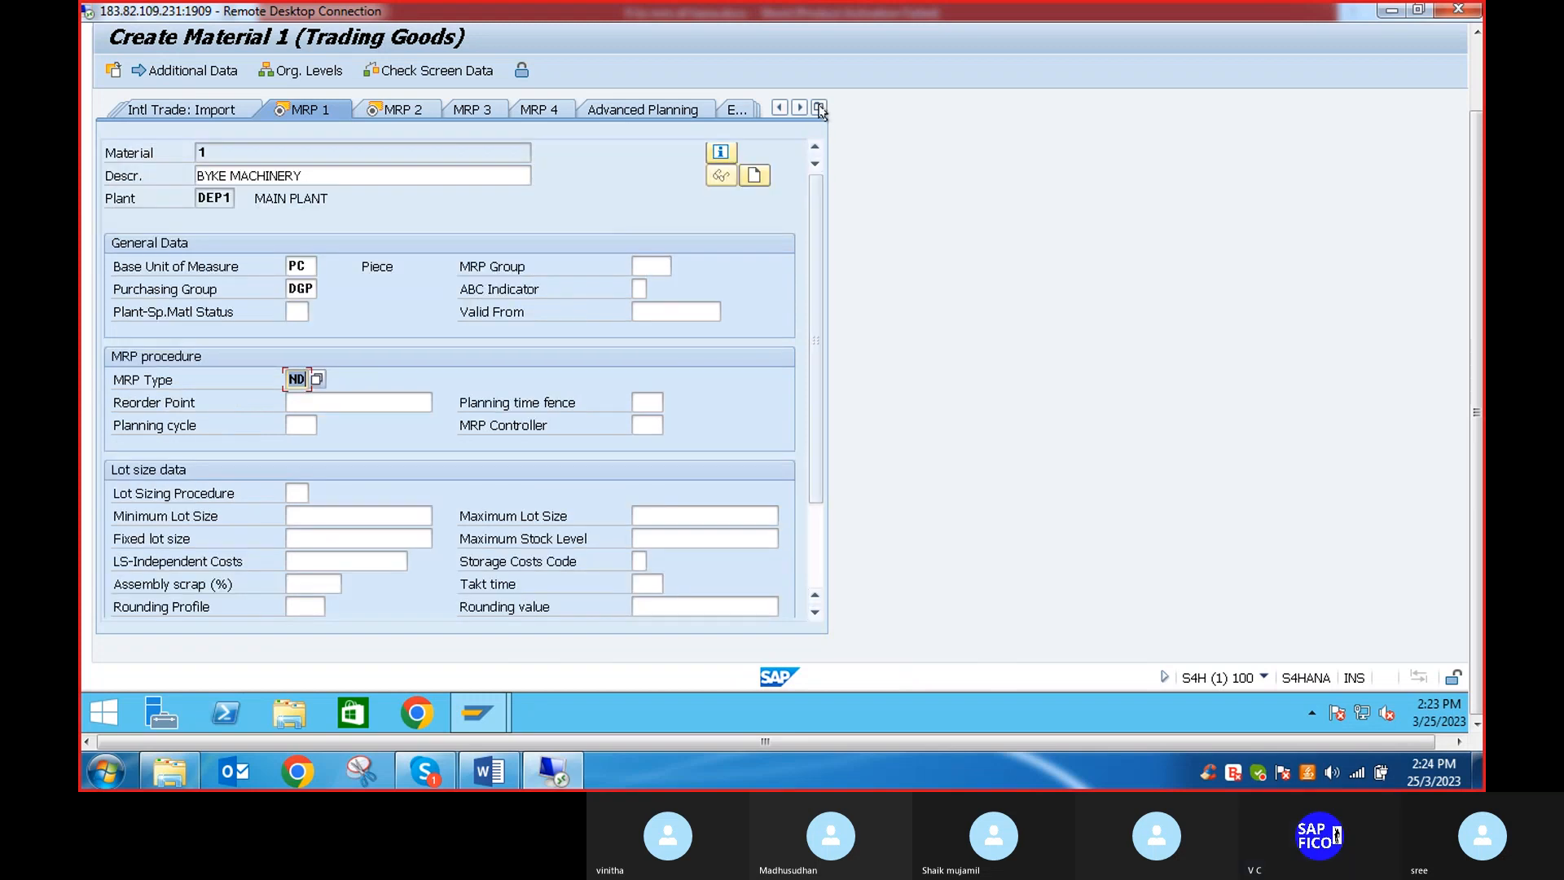
Switch to the MRP 2 view and set the planned delivery time to 1 day
left_click(818, 107)
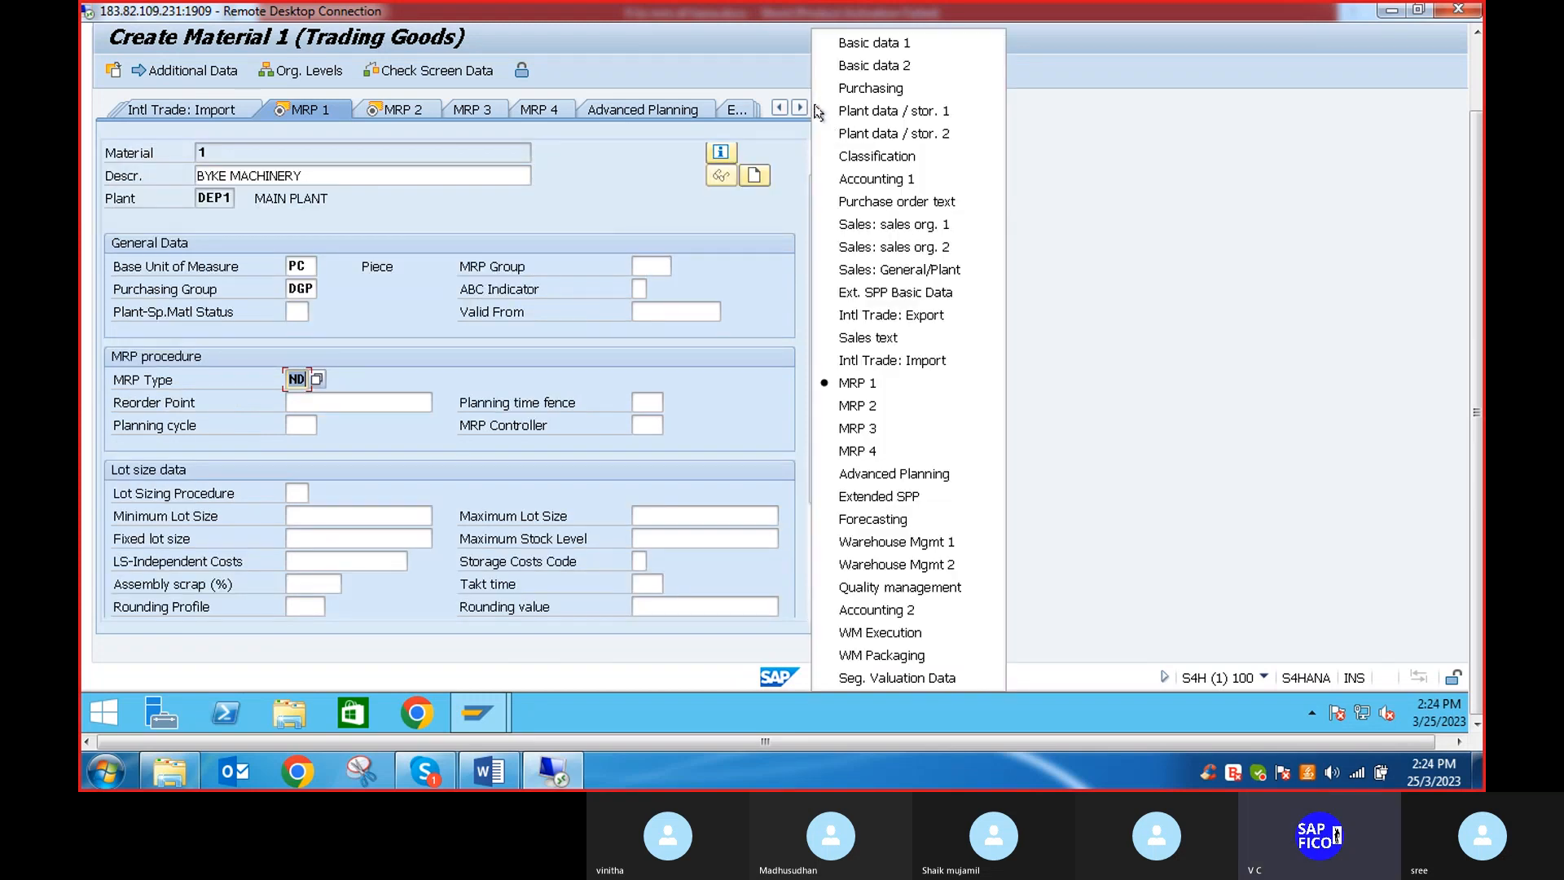
left_click(852, 405)
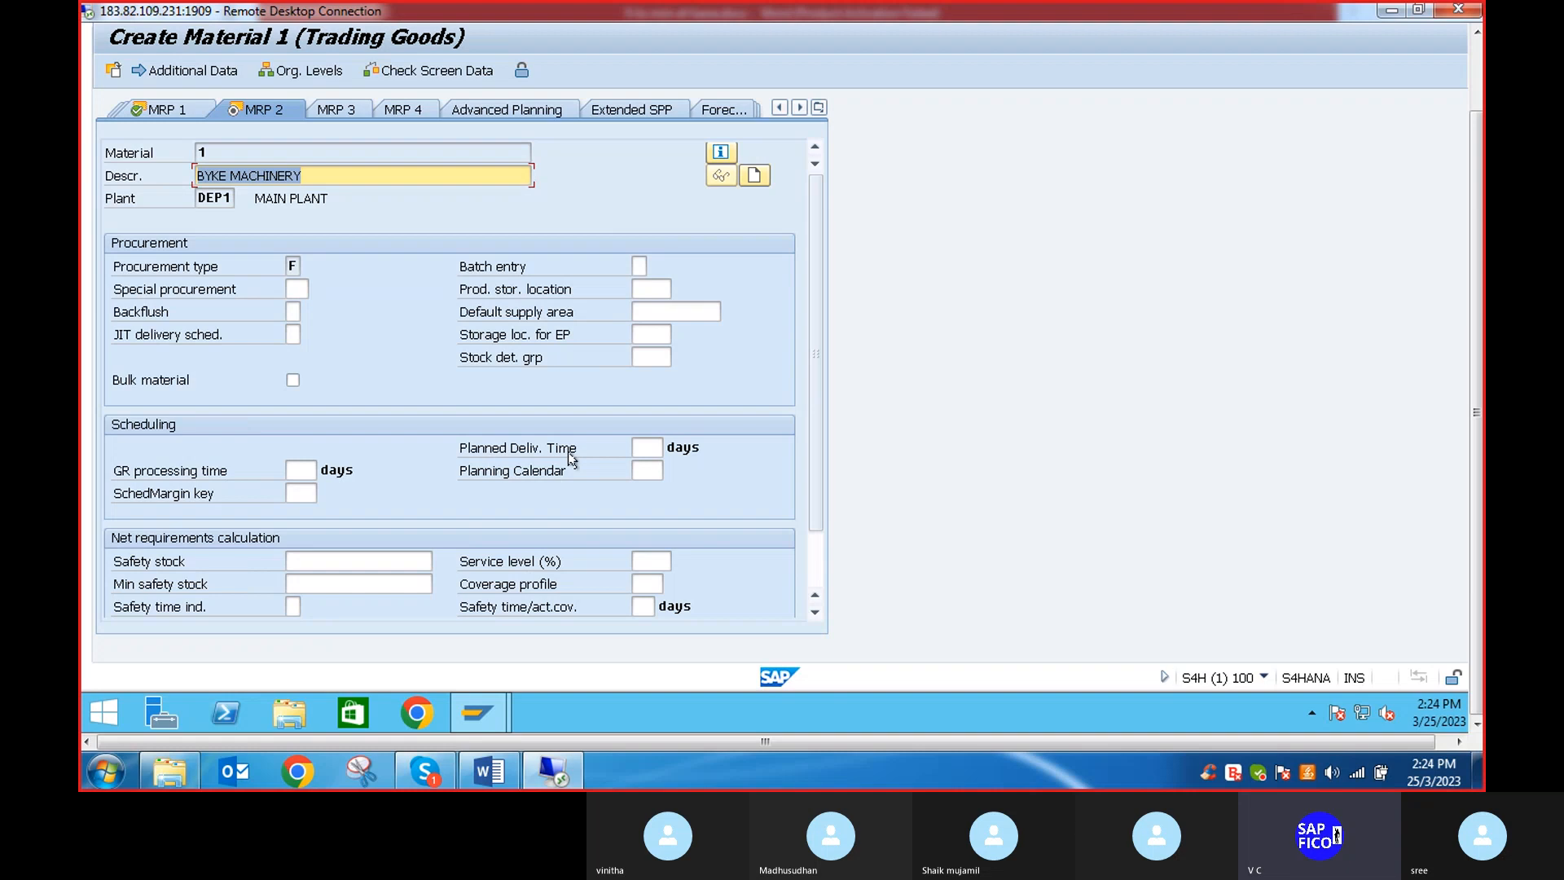
left_click(646, 448)
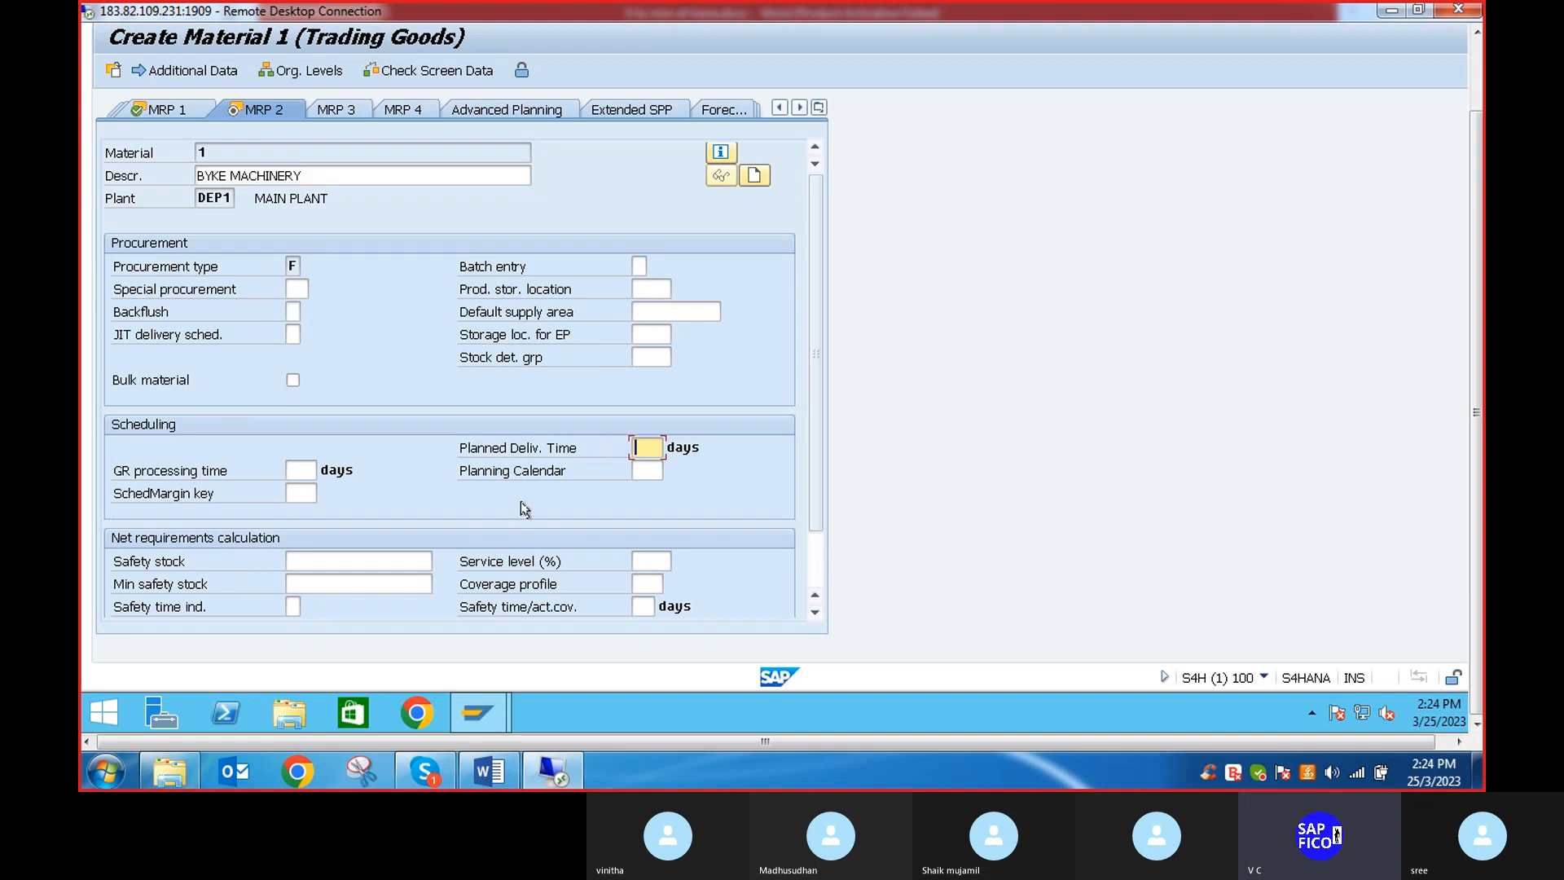
type("1")
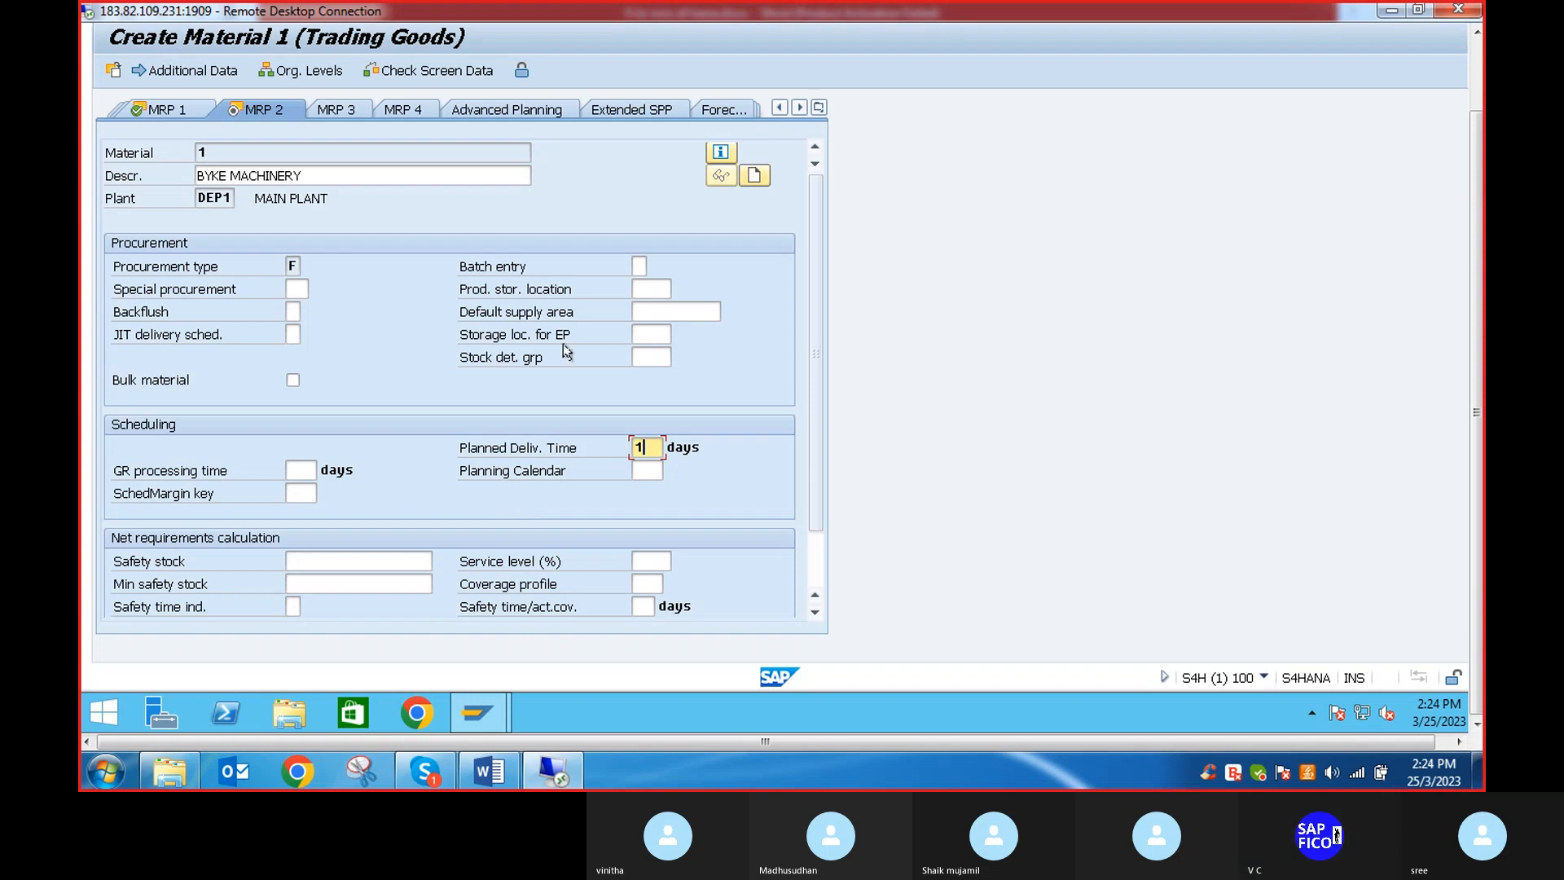
scroll(830, 548, "down", 1)
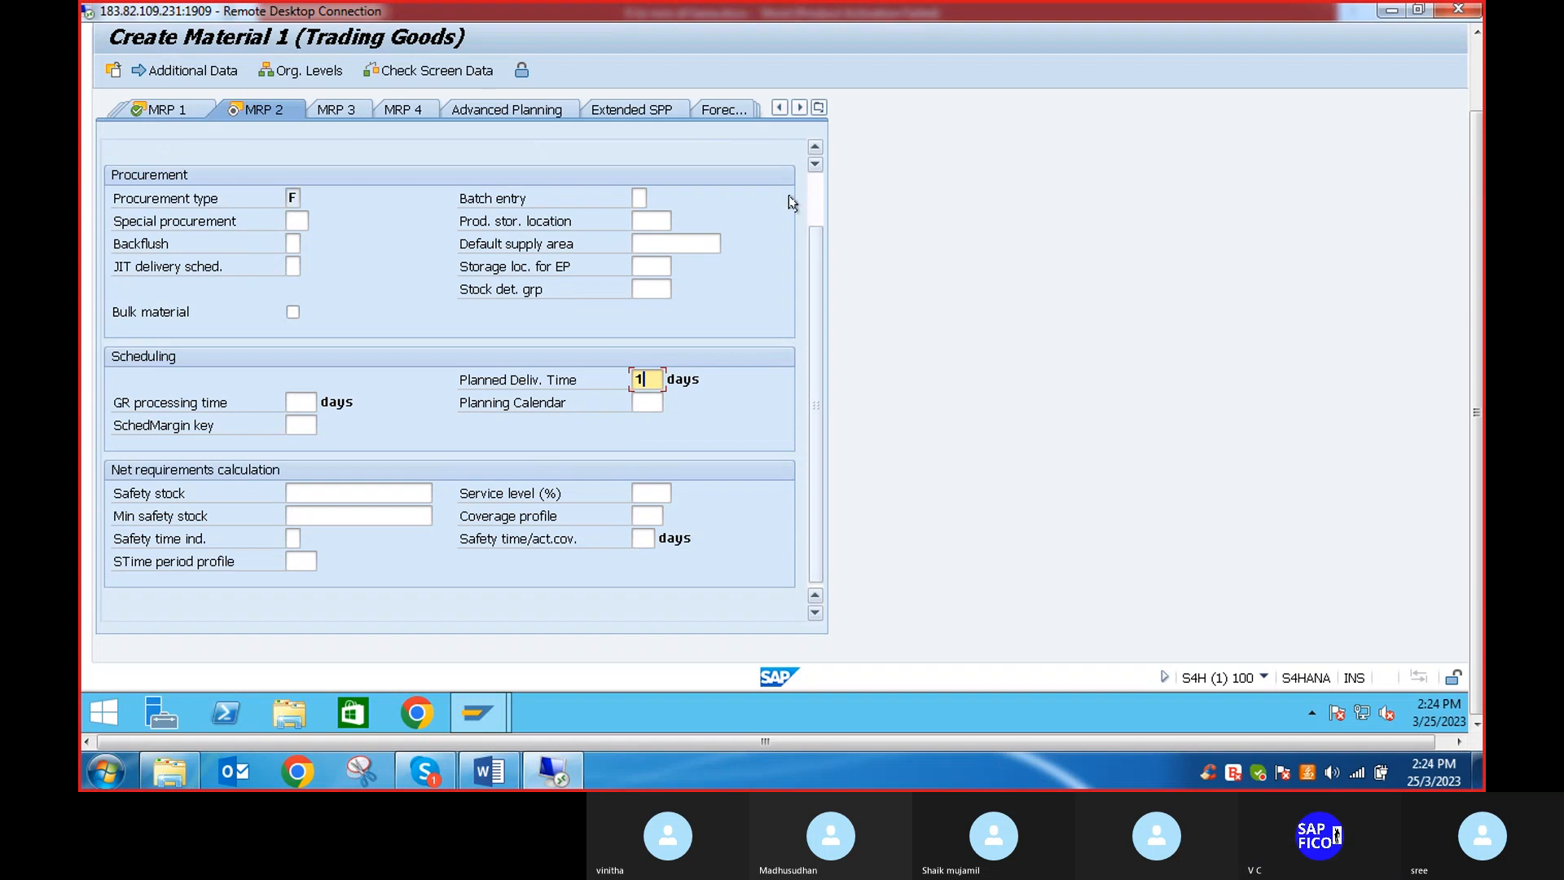
Switch to the MRP 3 view and set the availability check to KP (No check) from the value list
left_click(819, 108)
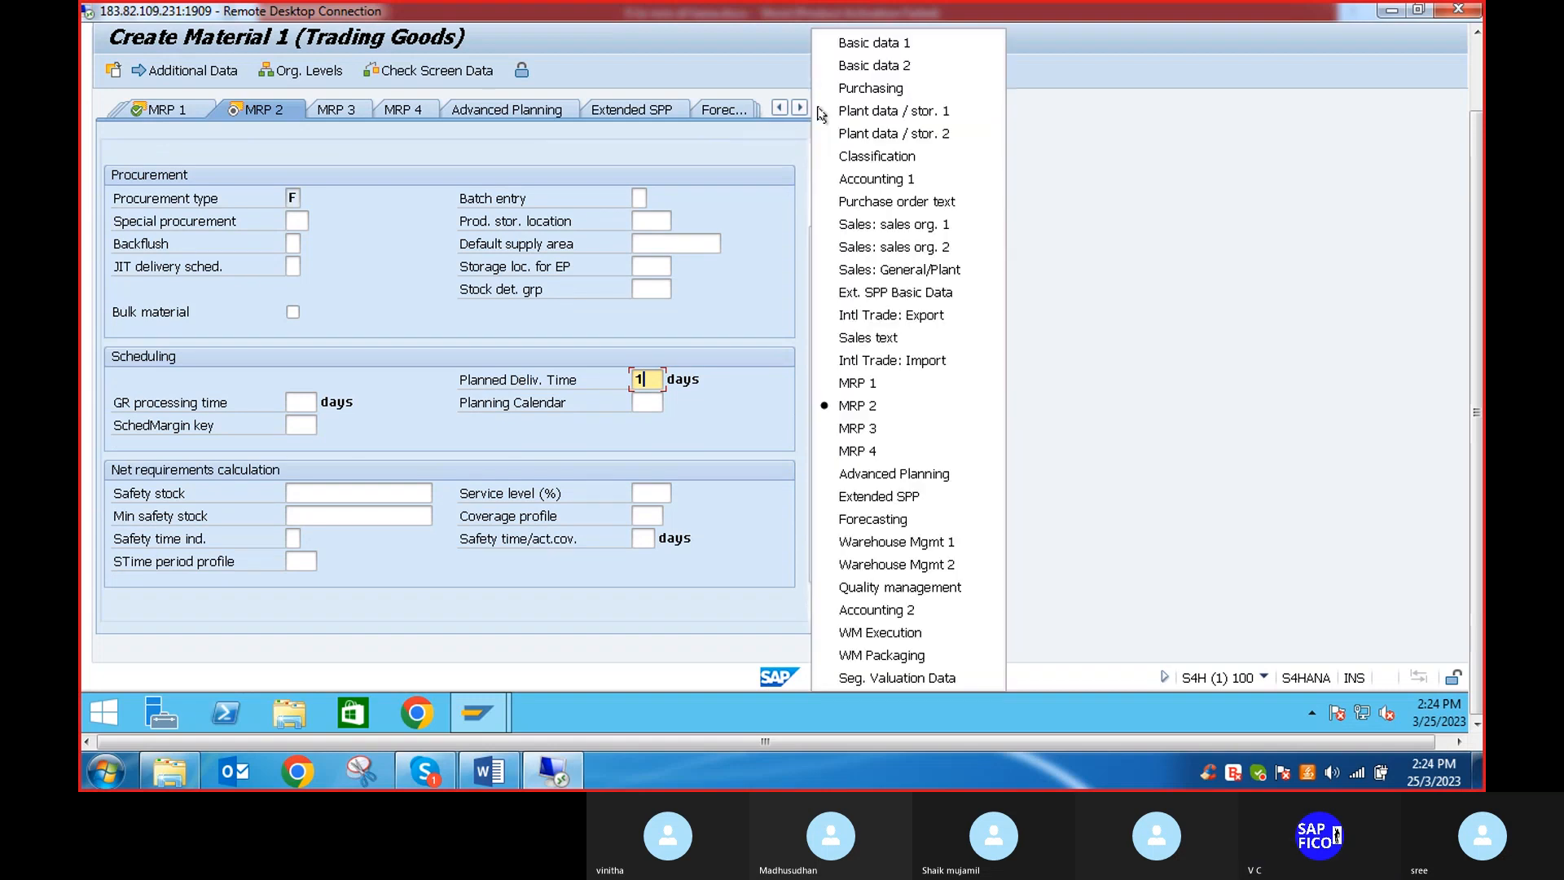
left_click(862, 428)
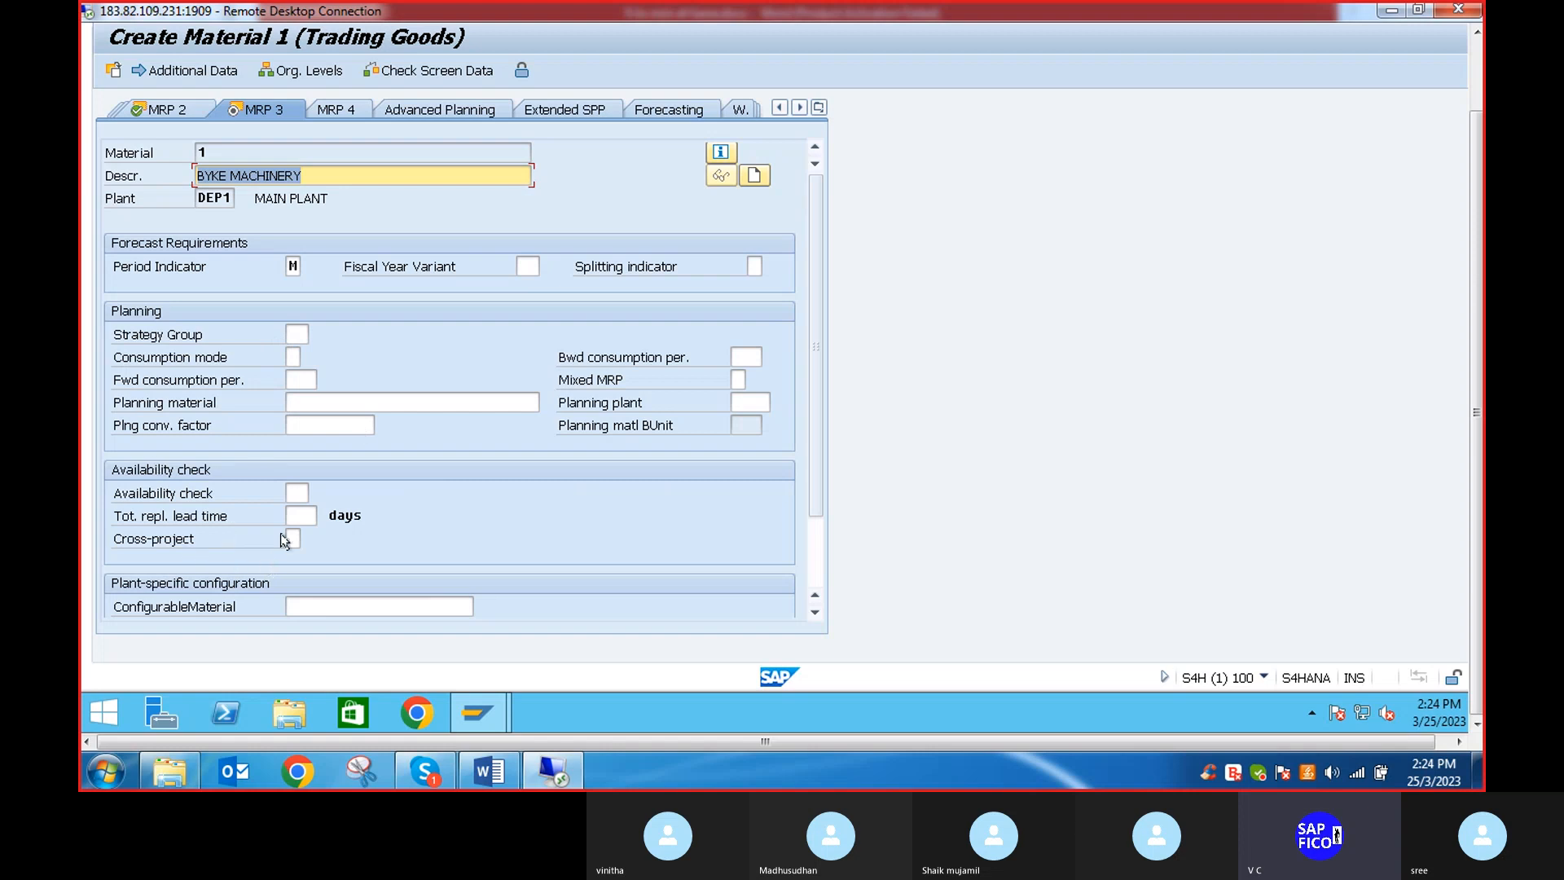
left_click(297, 493)
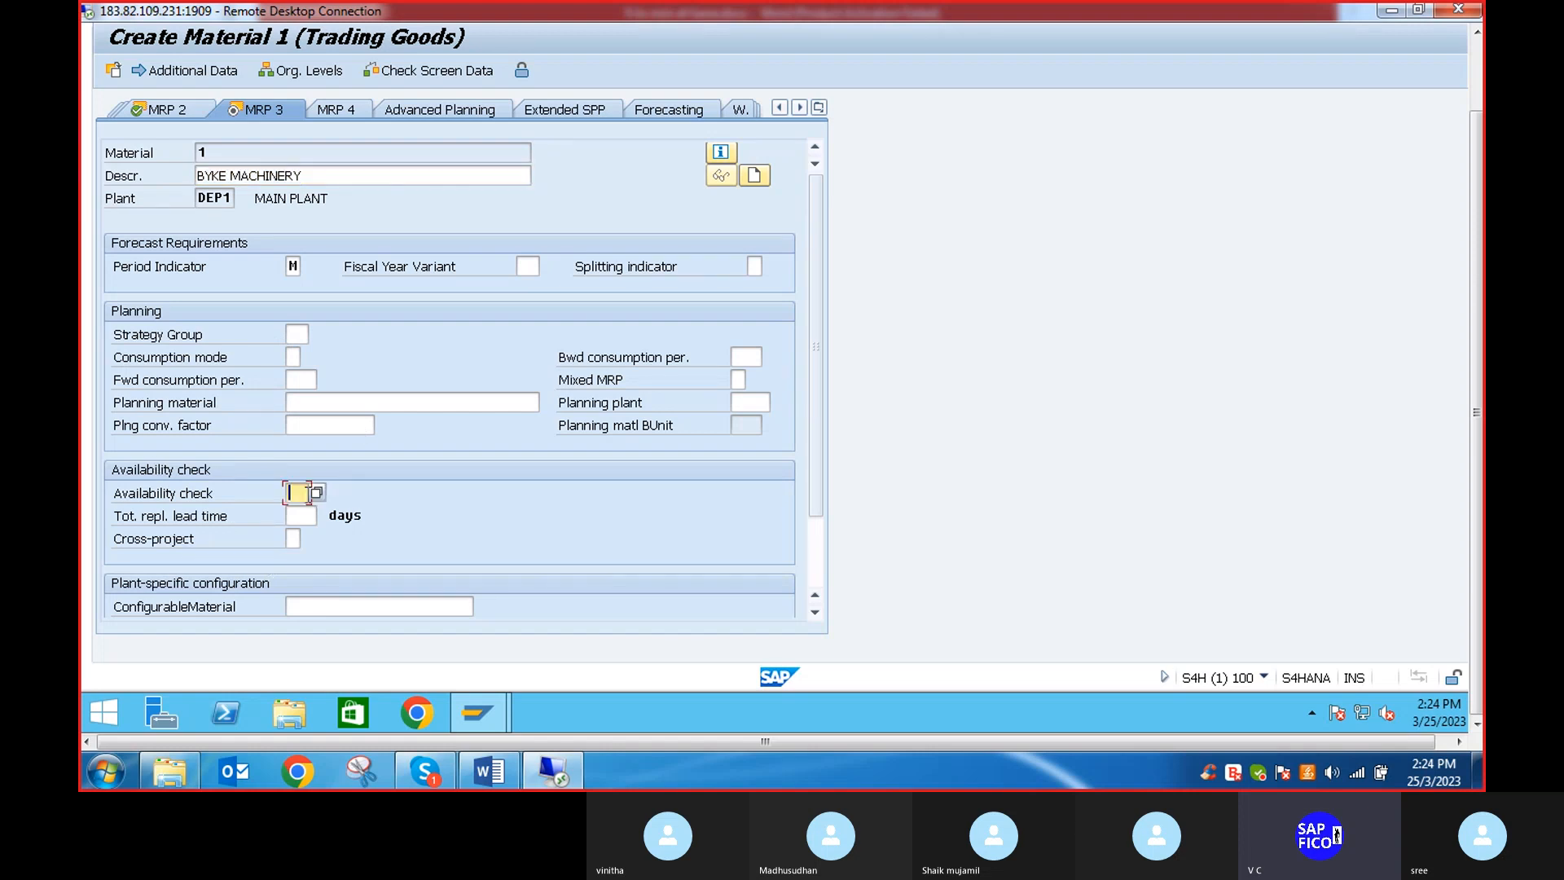
left_click(317, 495)
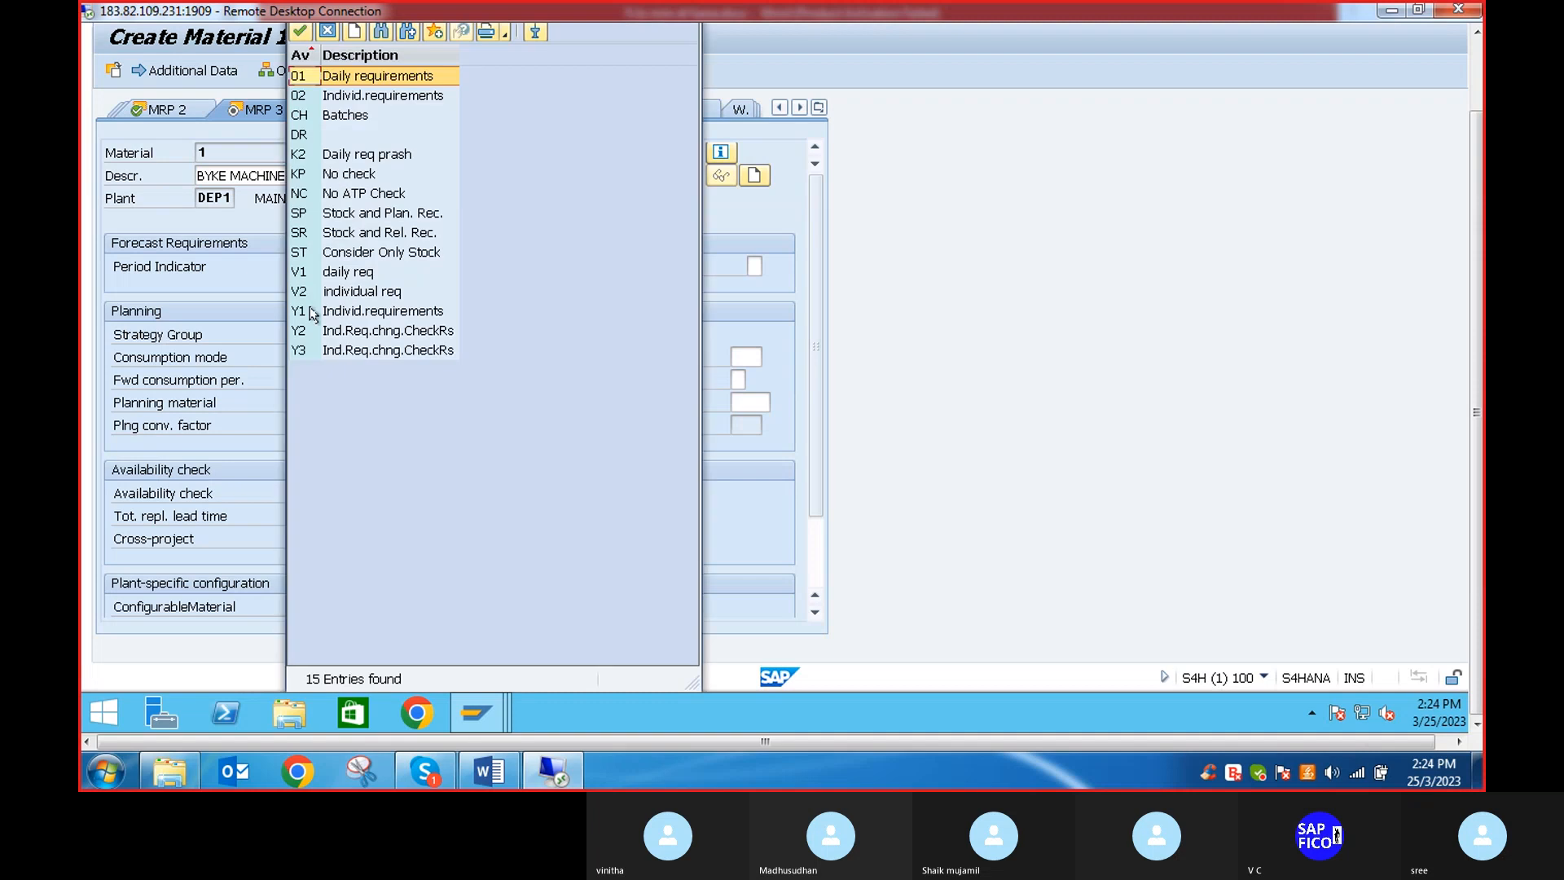
double_click(335, 173)
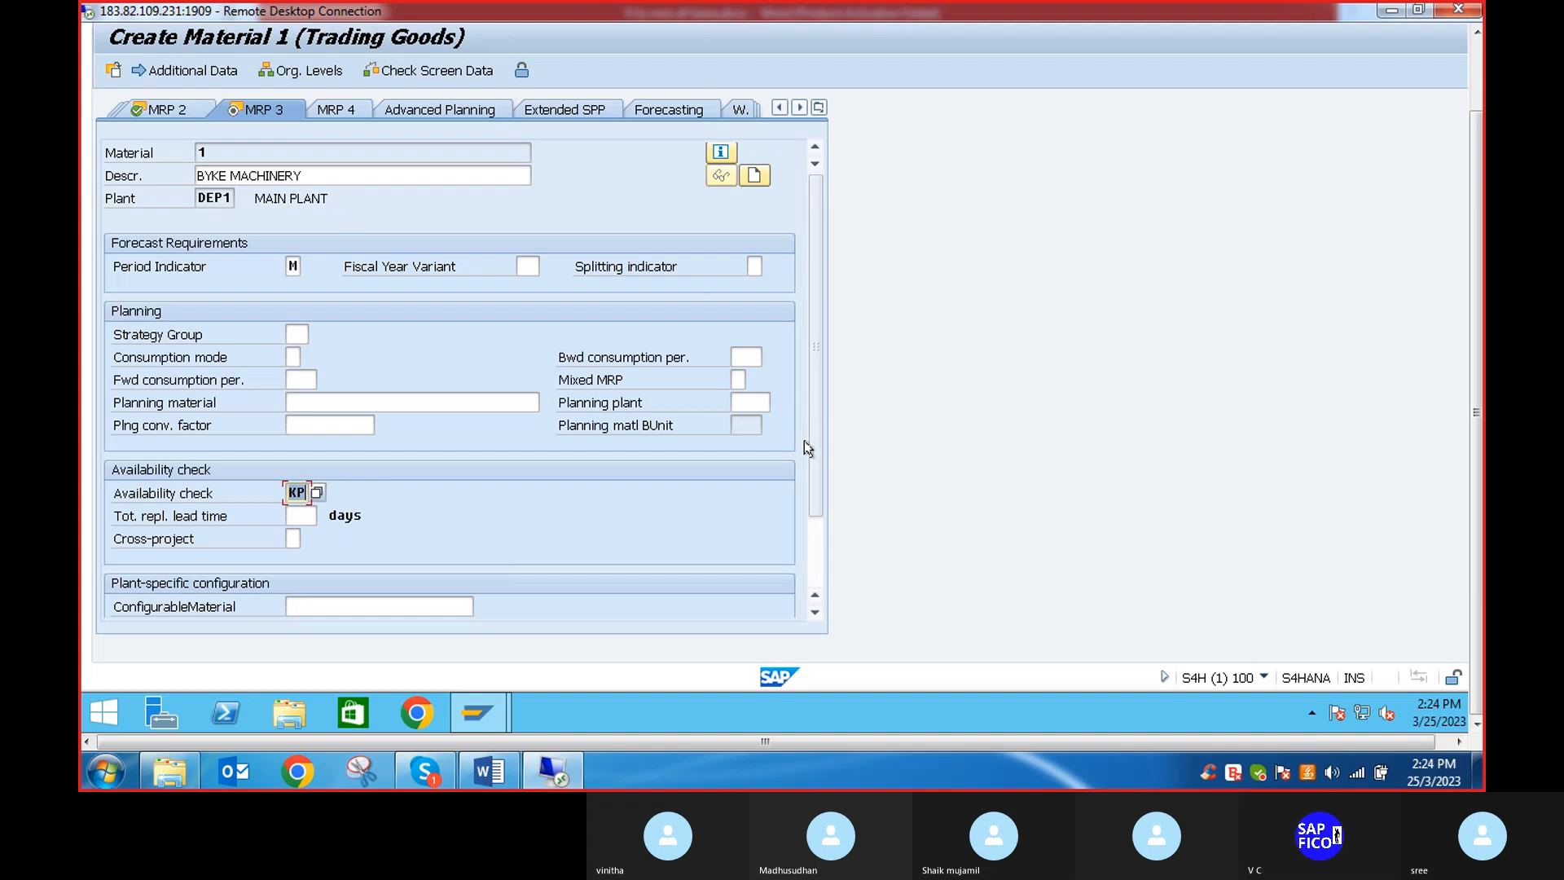
mouse_move(813, 456)
left_mouse_down()
mouse_move(820, 518)
mouse_move(825, 380)
mouse_move(804, 384)
left_mouse_up()
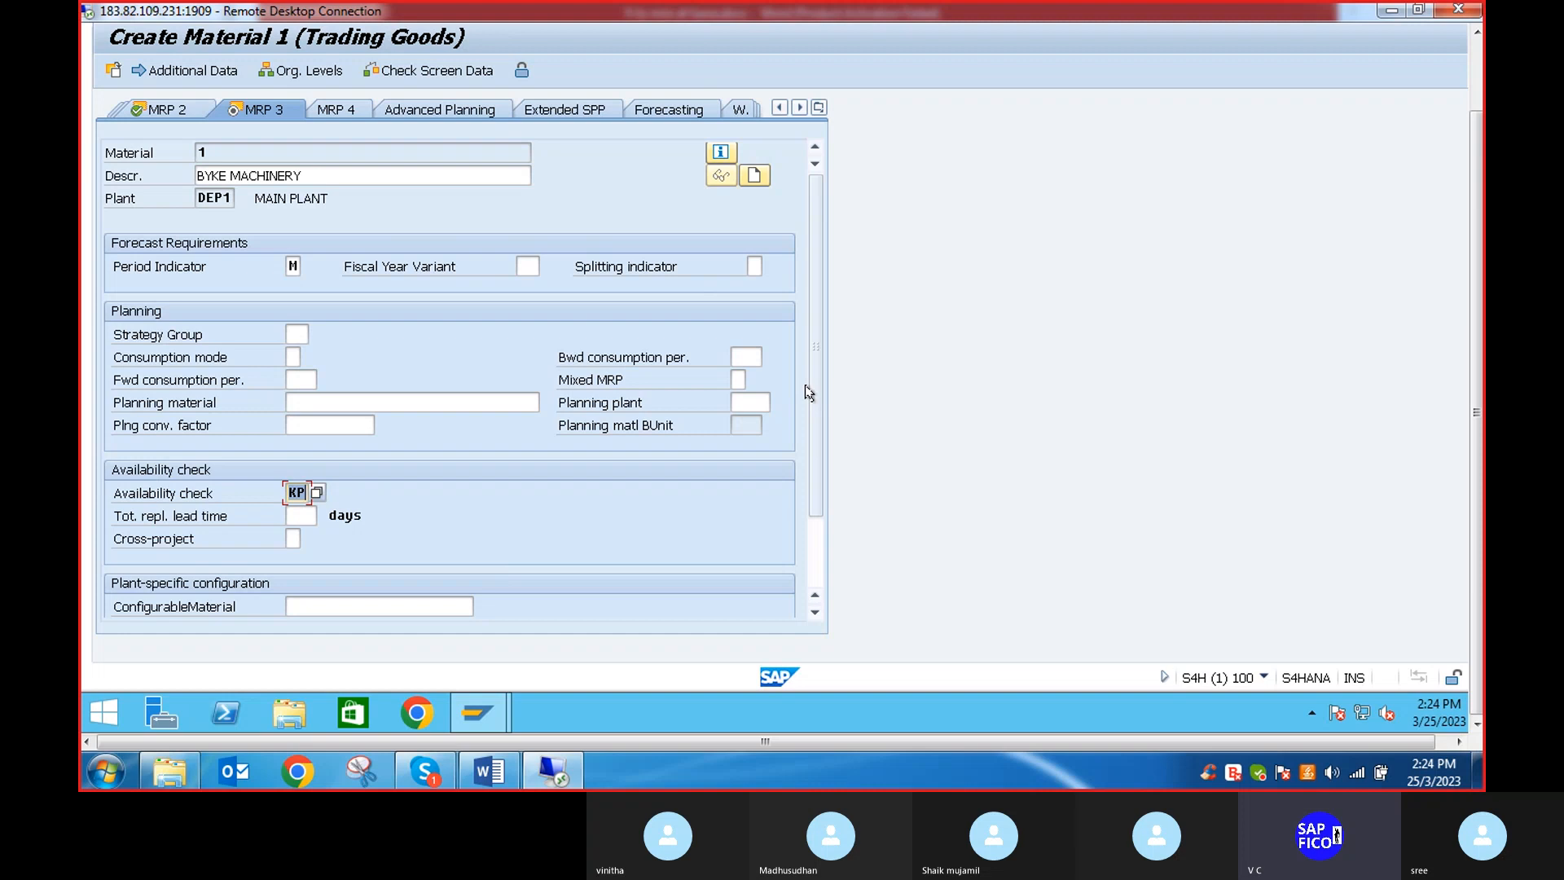
Switch to the MRP 4 view of the material and check its data for plant DEP1 and storage location DSL1
left_click(817, 108)
left_click(819, 109)
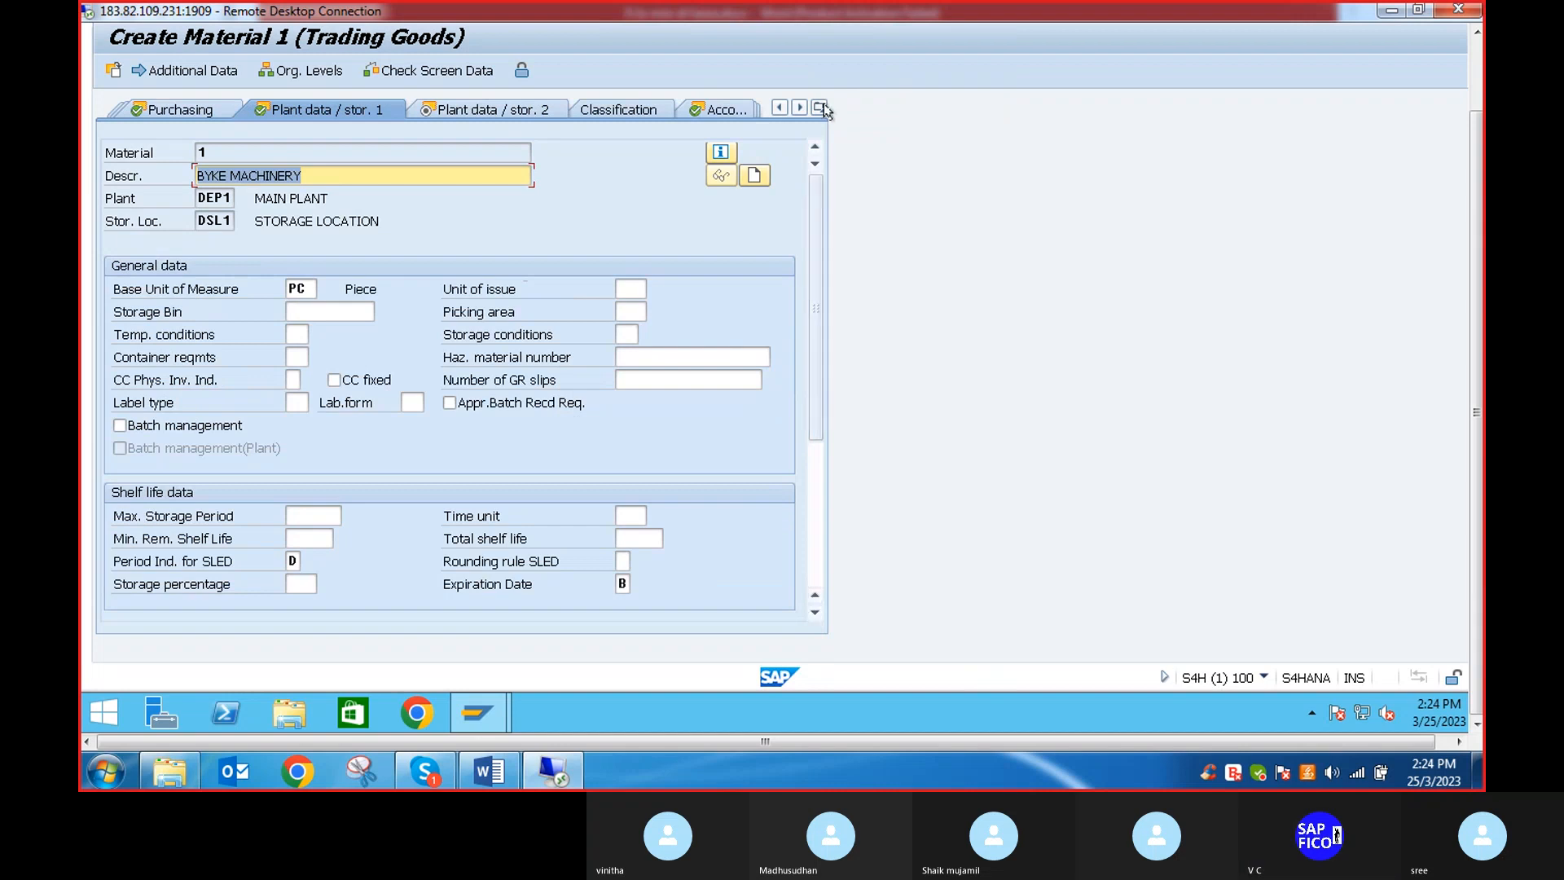
left_click(819, 109)
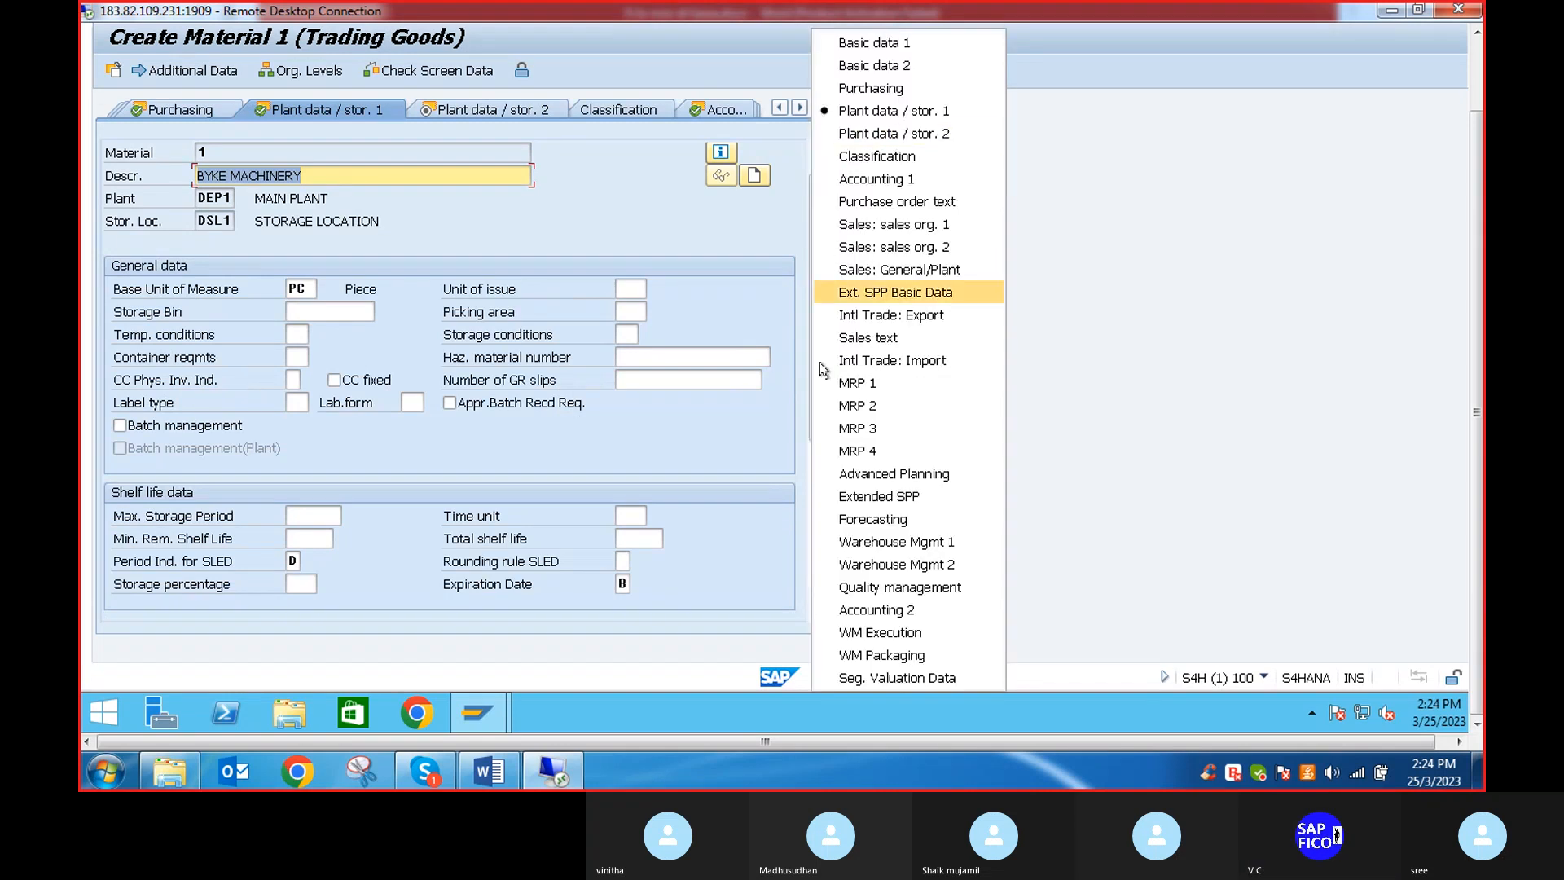
left_click(856, 450)
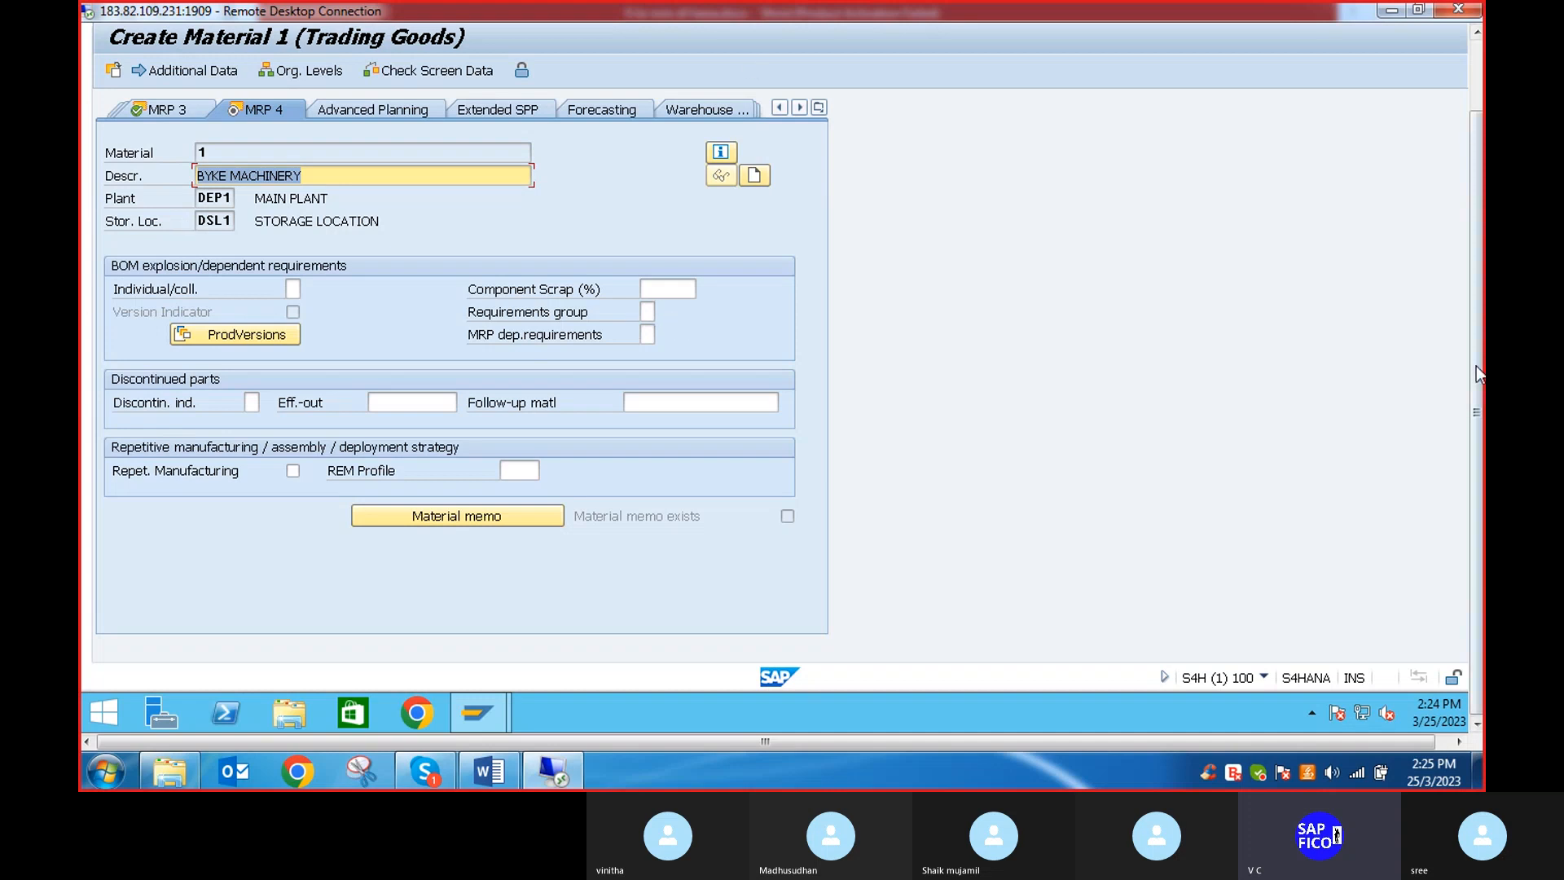
Save the new trading goods material and open the details of the resulting status message
scroll(1476, 360, "up", 3)
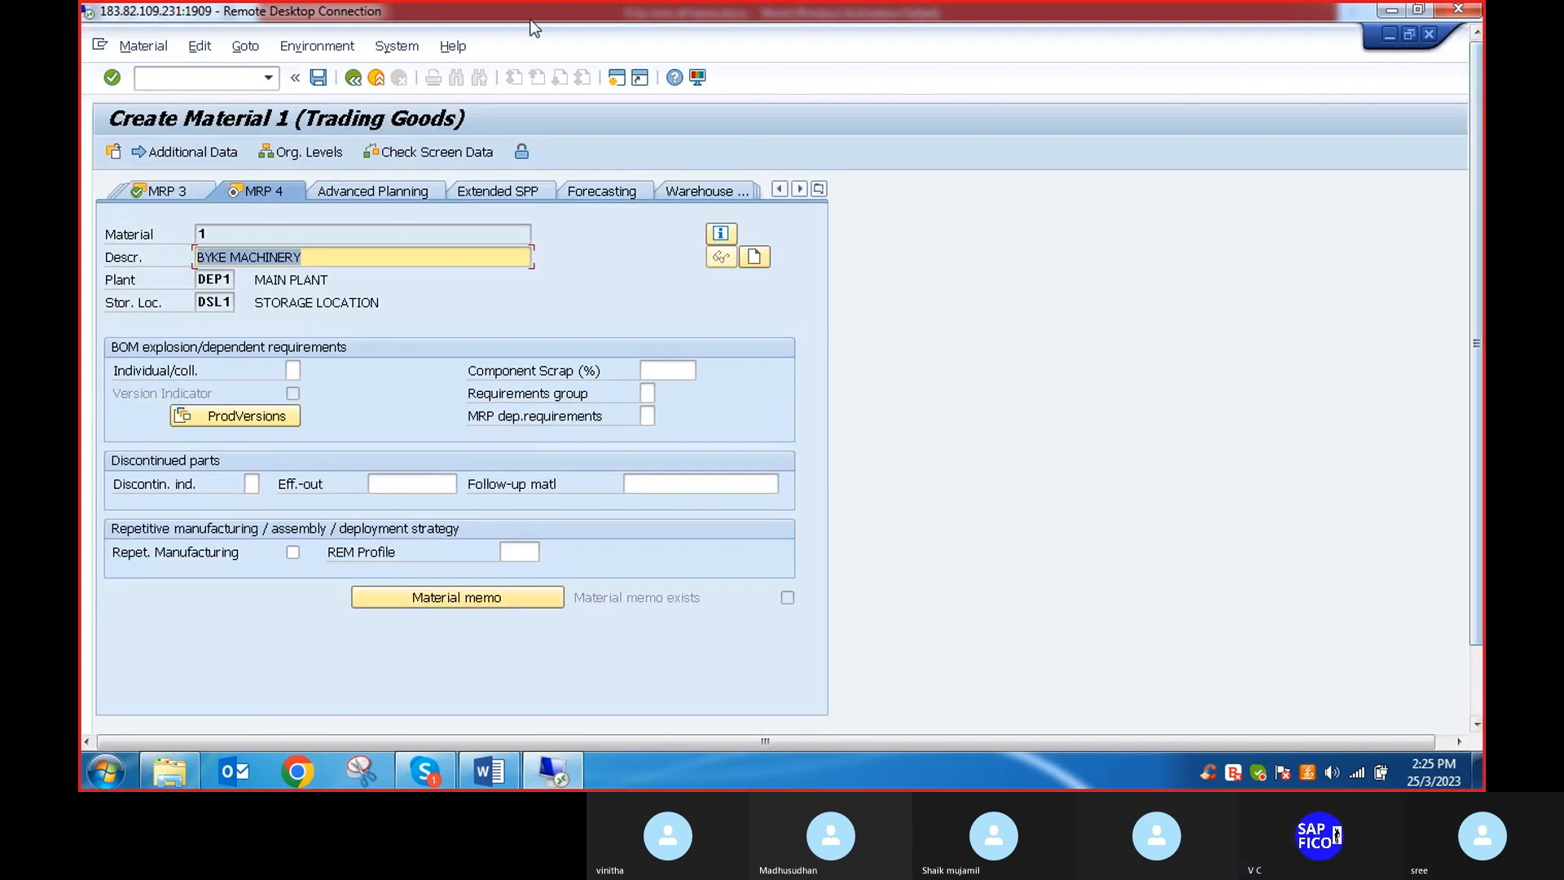
left_click(319, 78)
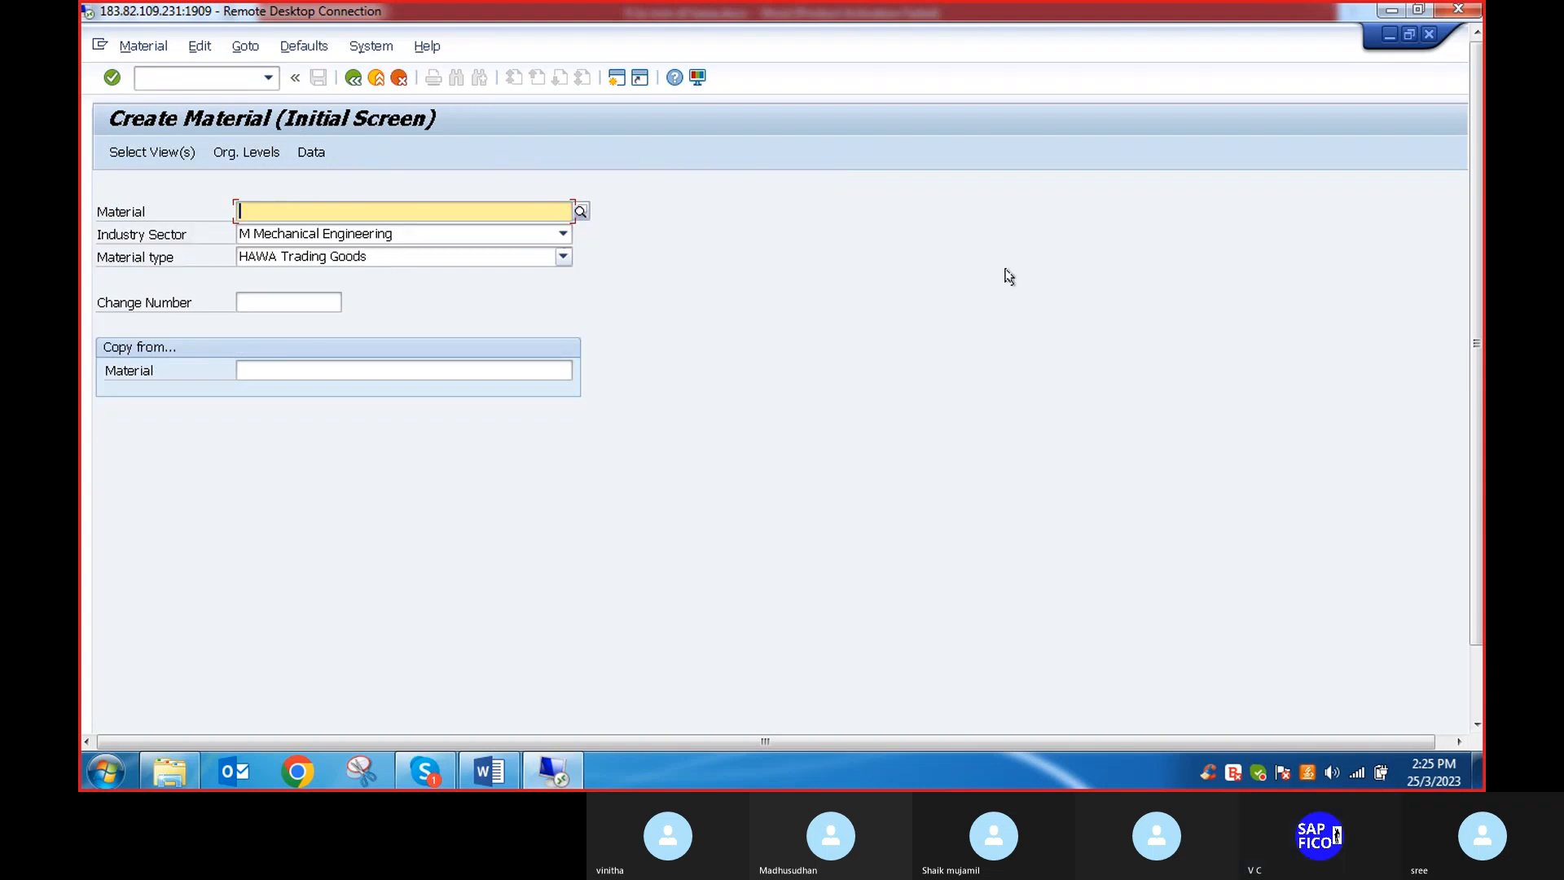
left_click_drag(1475, 333, 1479, 454)
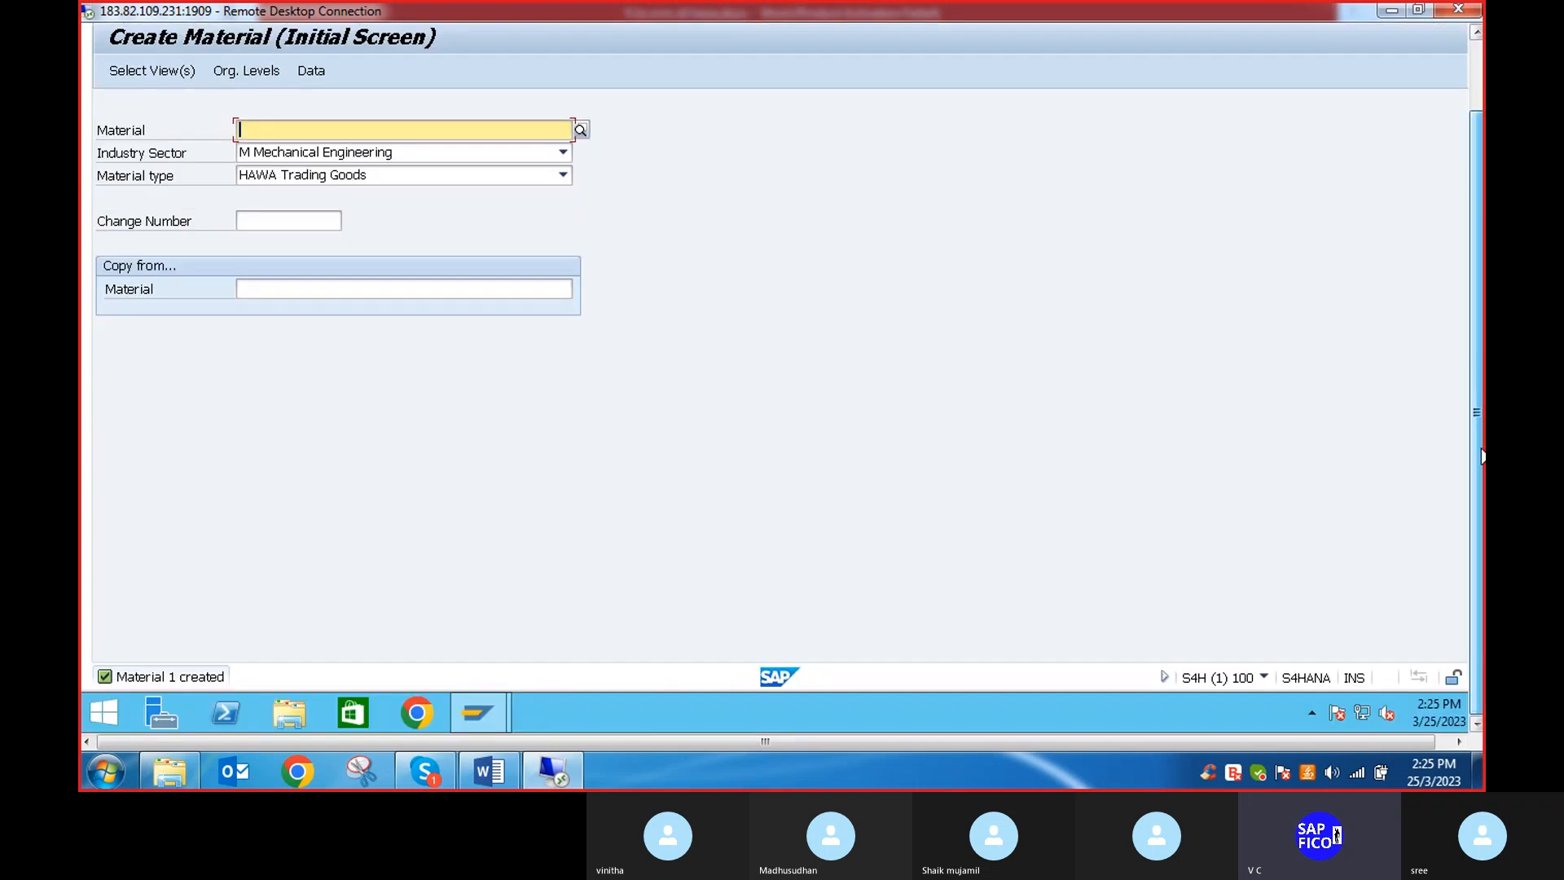
double_click(171, 677)
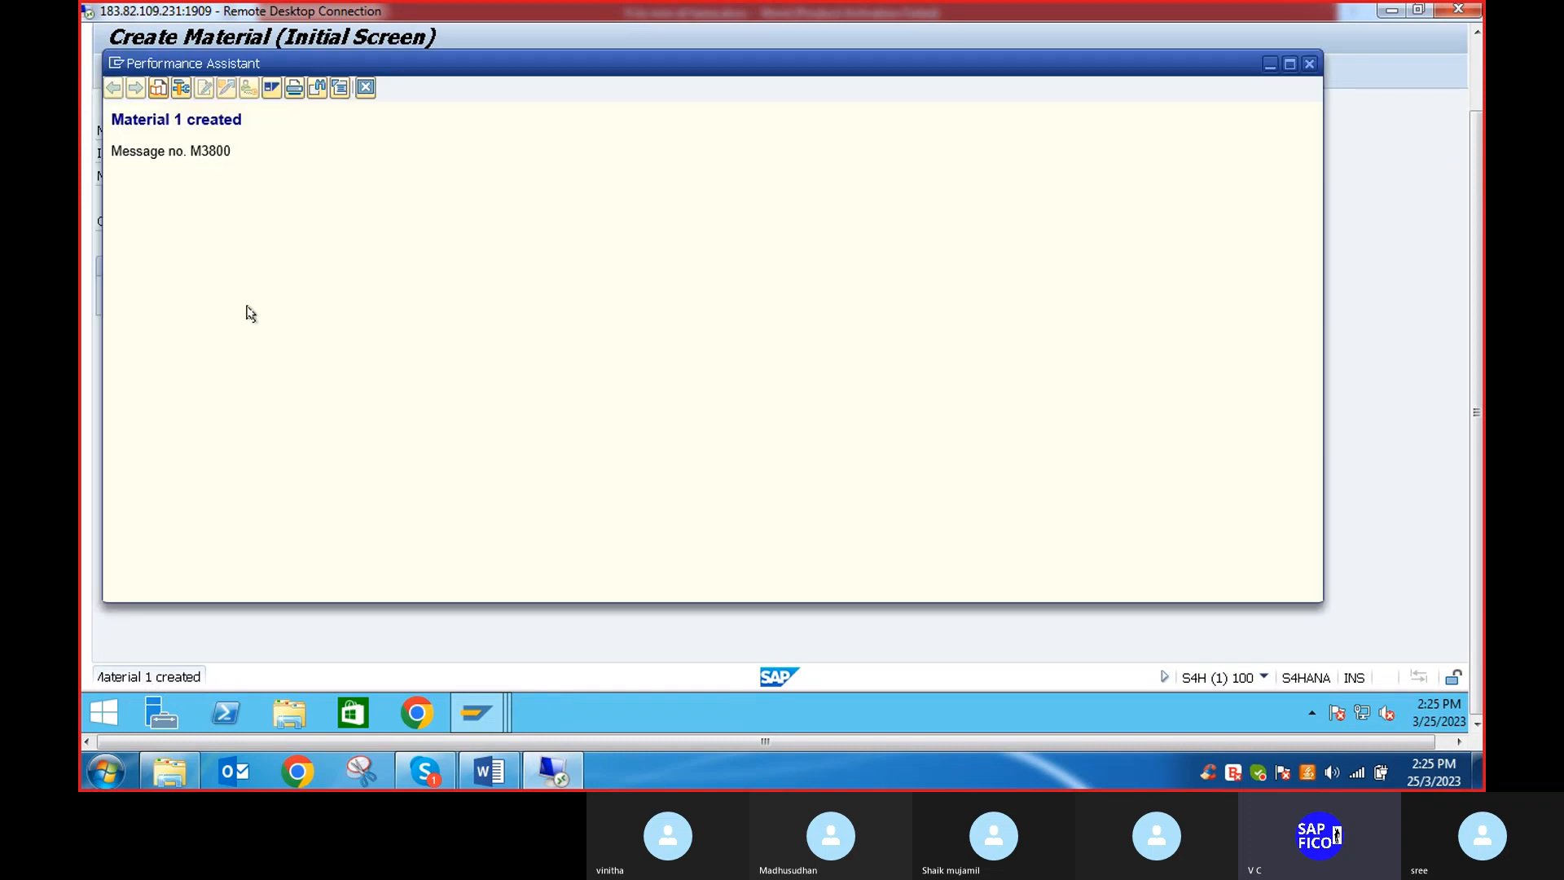
Switch to the Word document fi to mm s4 hana.docx and set the material number after MM01 in item 19 to 1
left_click(494, 778)
scroll(1066, 425, "down", 6)
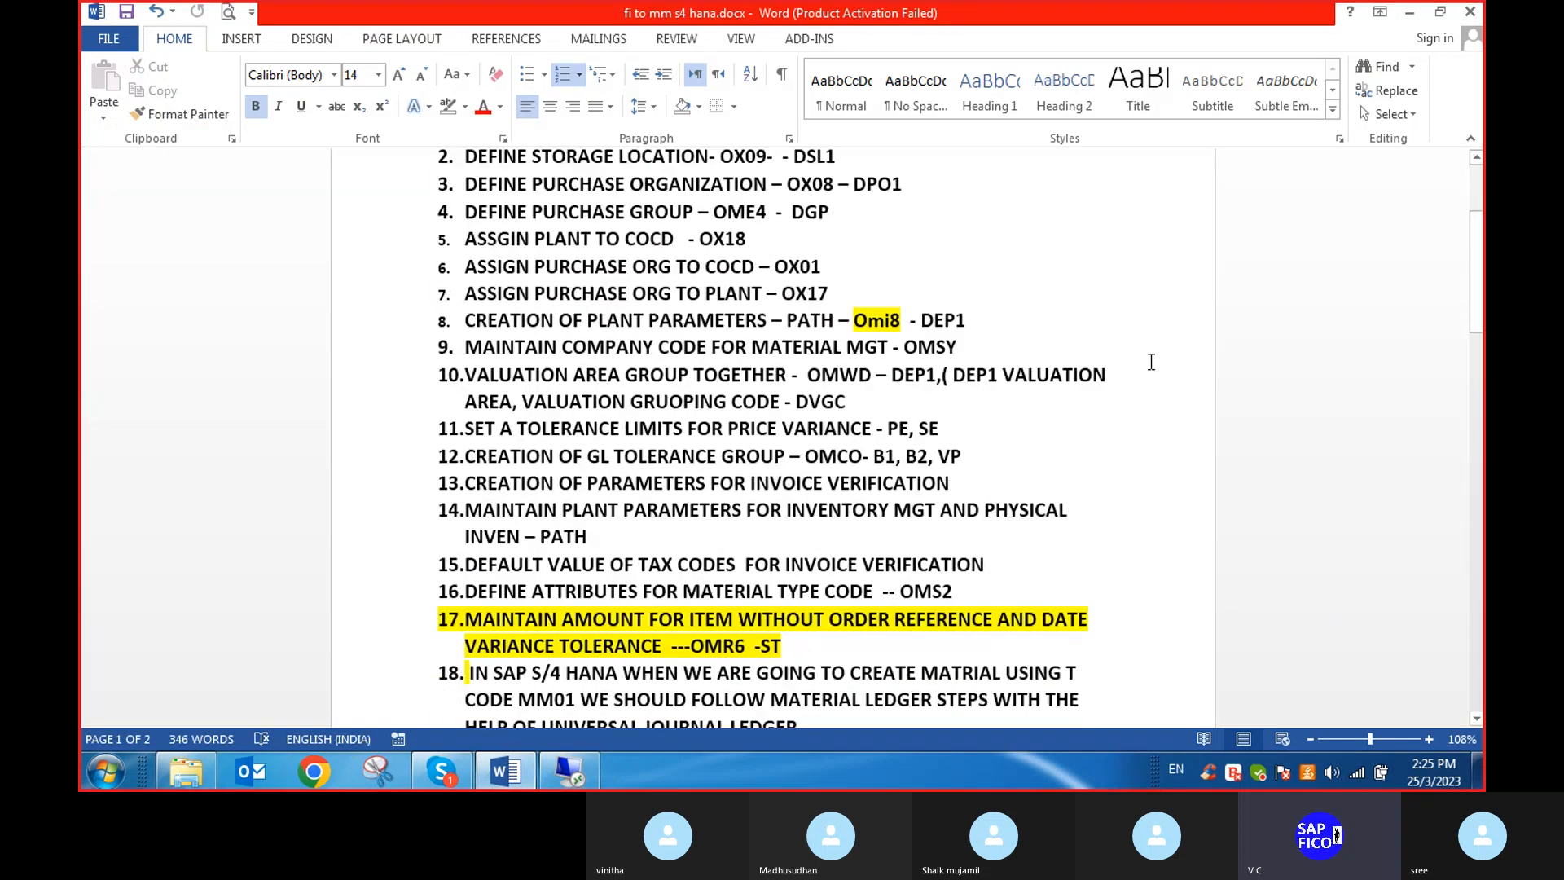
scroll(1066, 425, "down", 3)
left_click(834, 523)
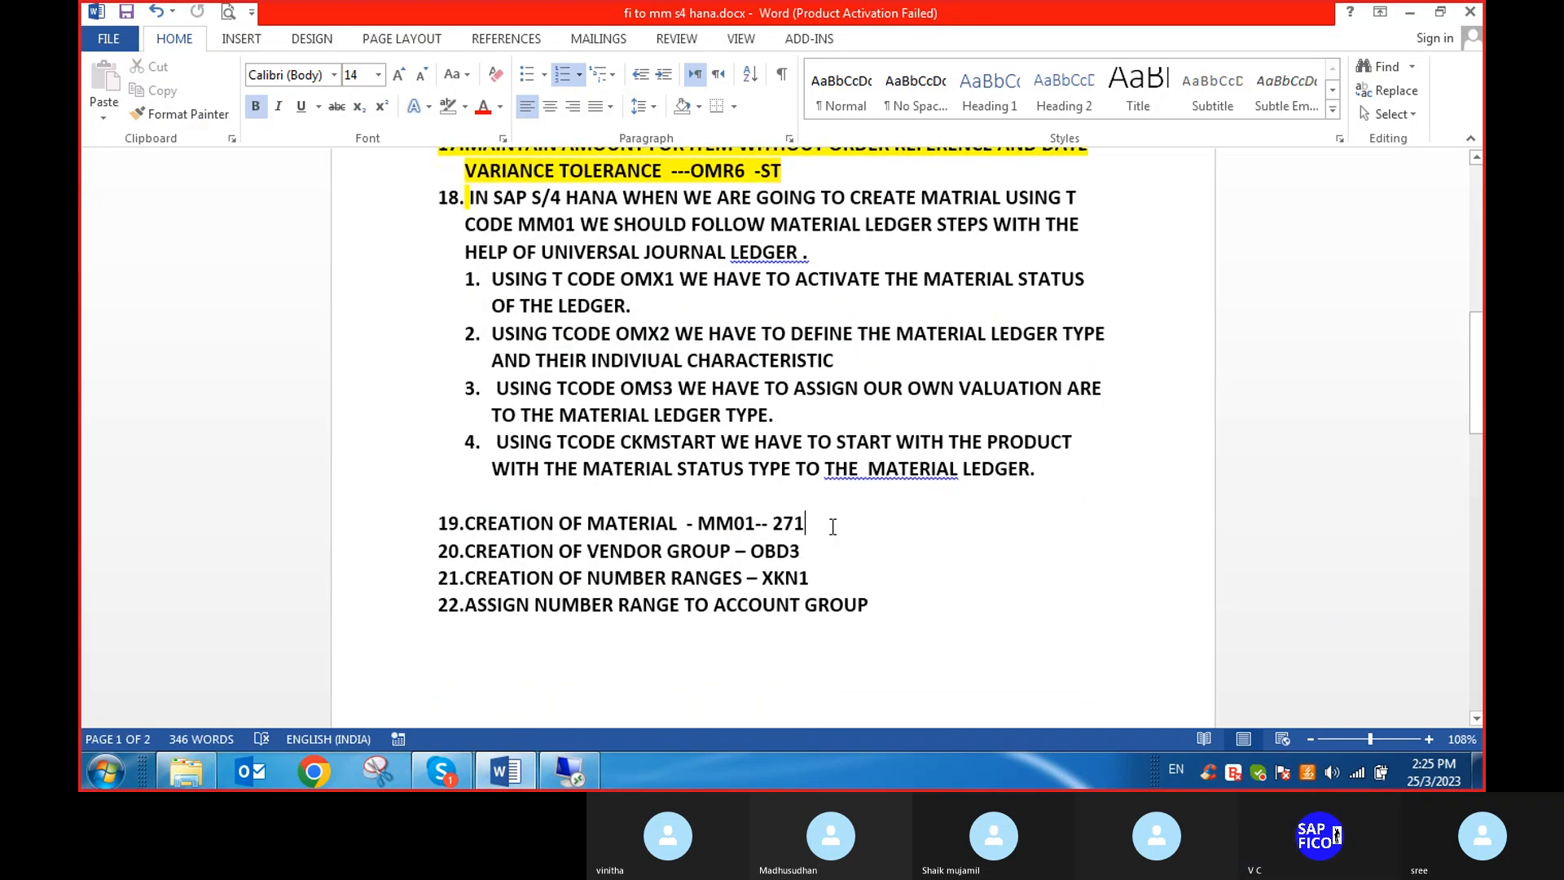
key("BackSpace")
key("BackSpace")
key("BackSpace")
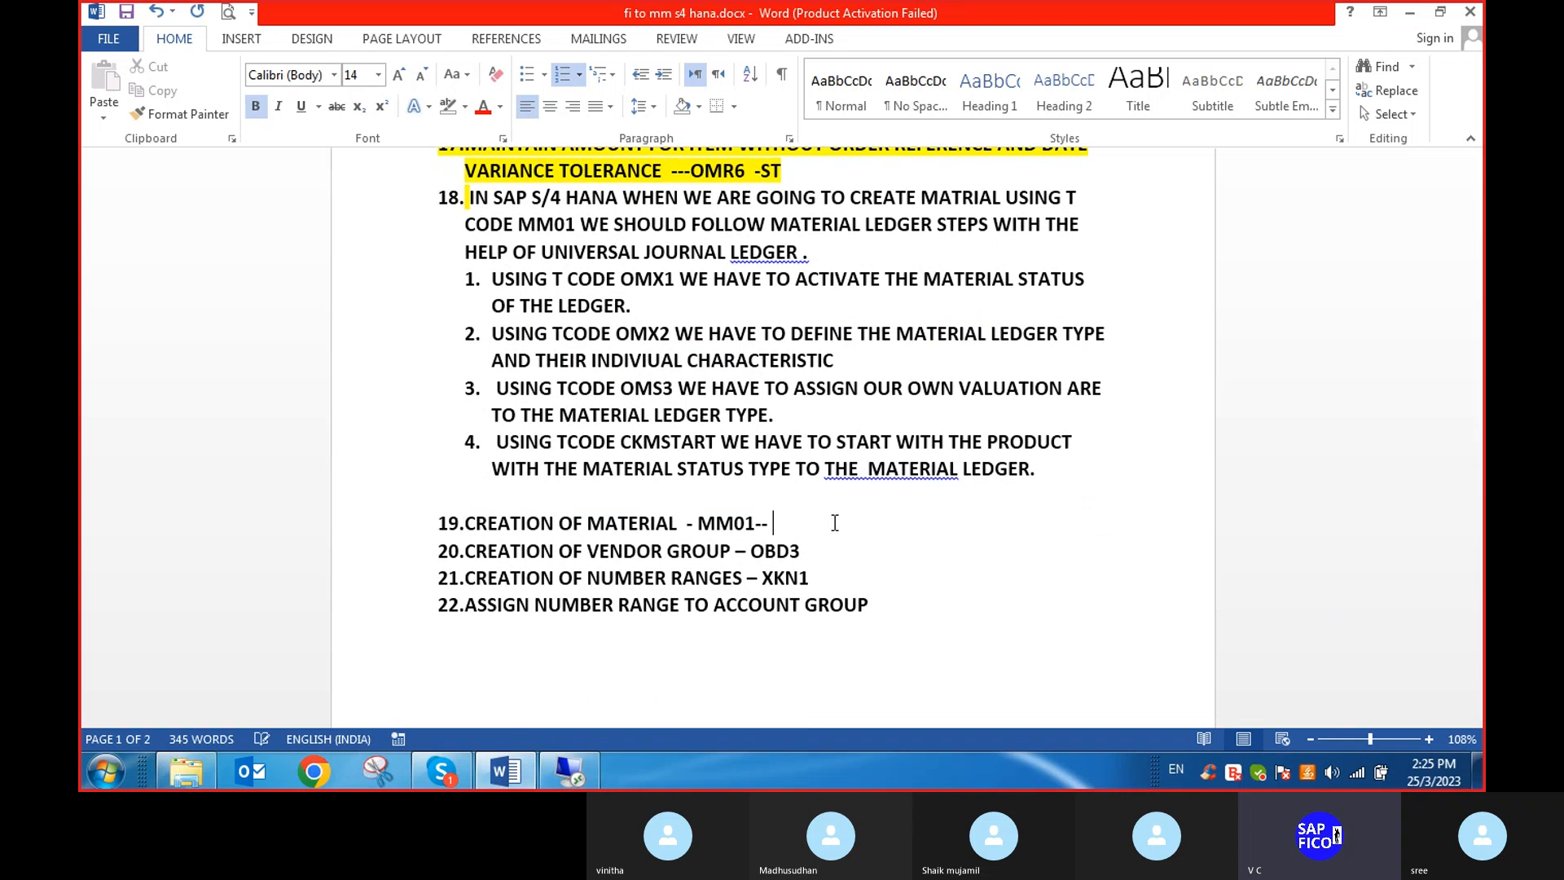
type("1")
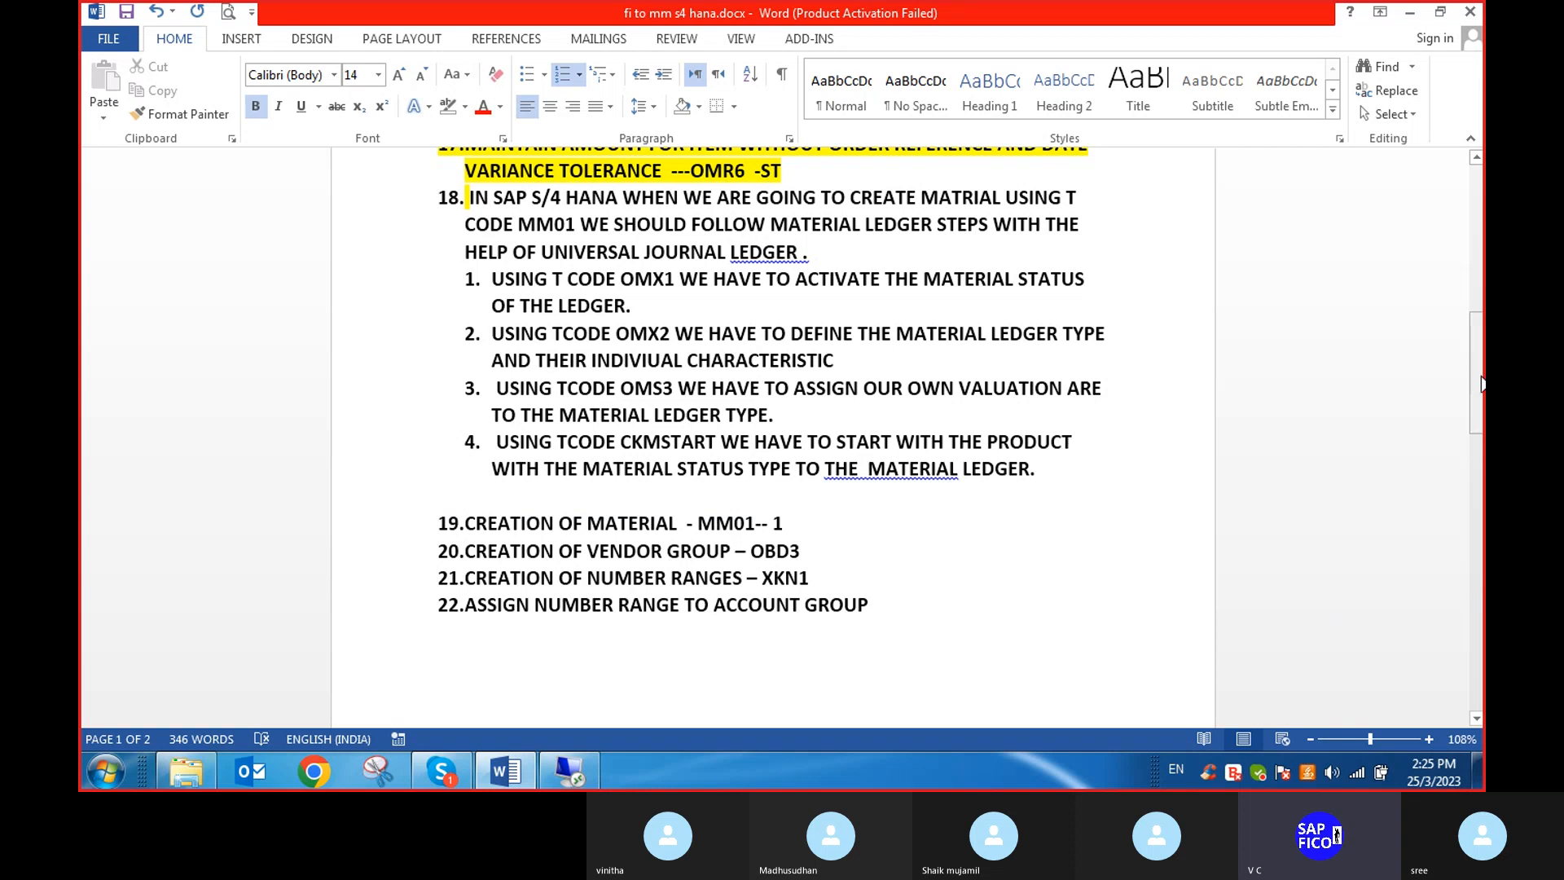
Review the checklist's remaining items 20 to 29, from vendor group creation to vendor payment clearing, and look back over the earlier configuration items
left_click_drag(1481, 383, 1463, 428)
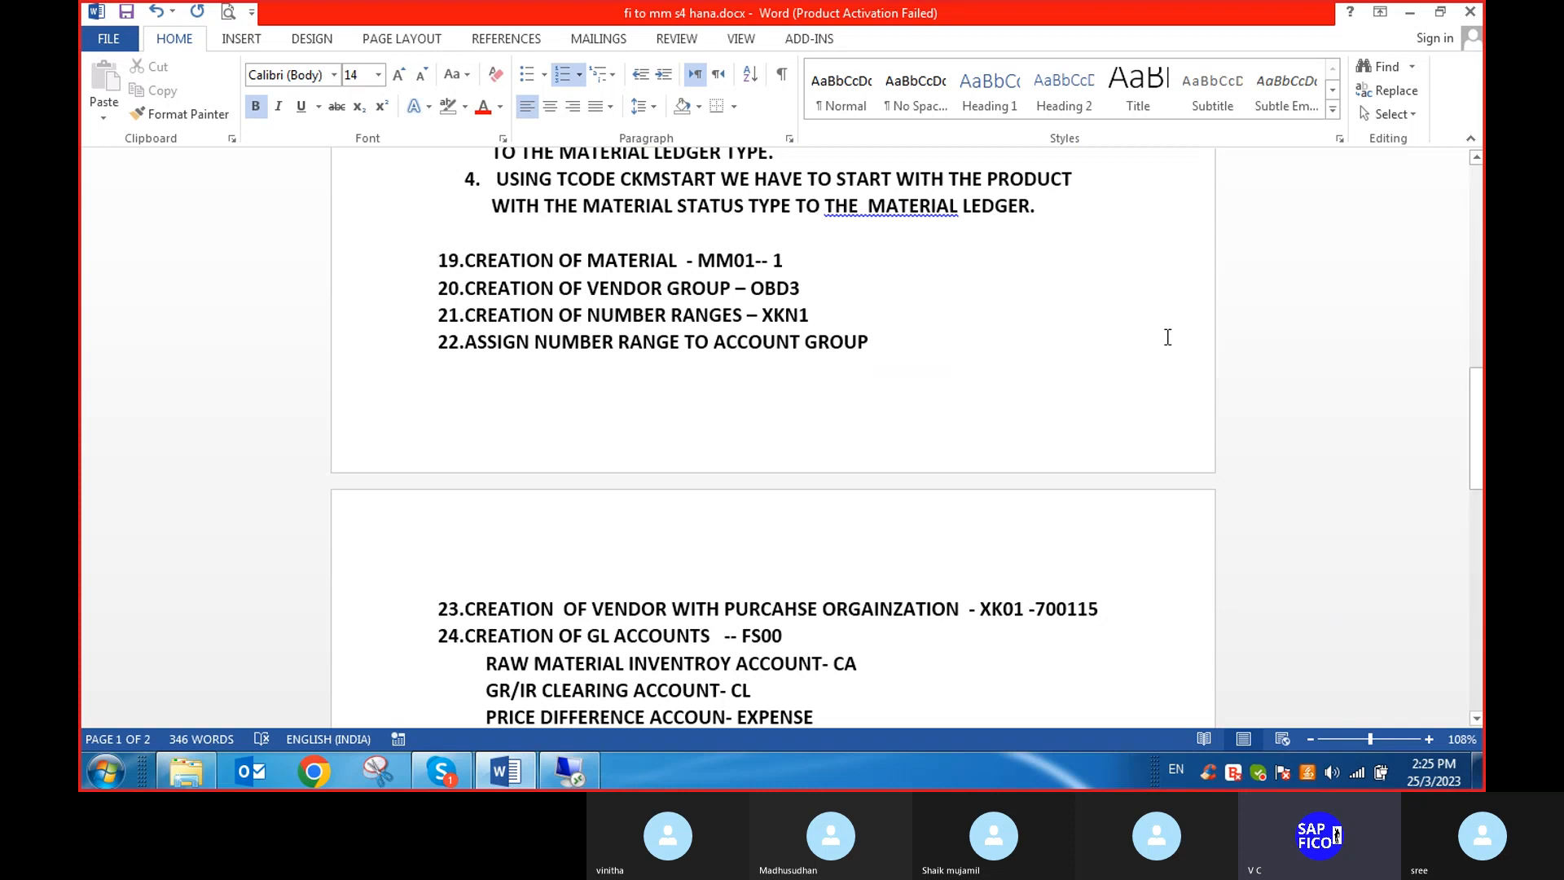
mouse_move(1474, 422)
left_mouse_down()
mouse_move(1474, 259)
mouse_move(1482, 393)
left_mouse_up()
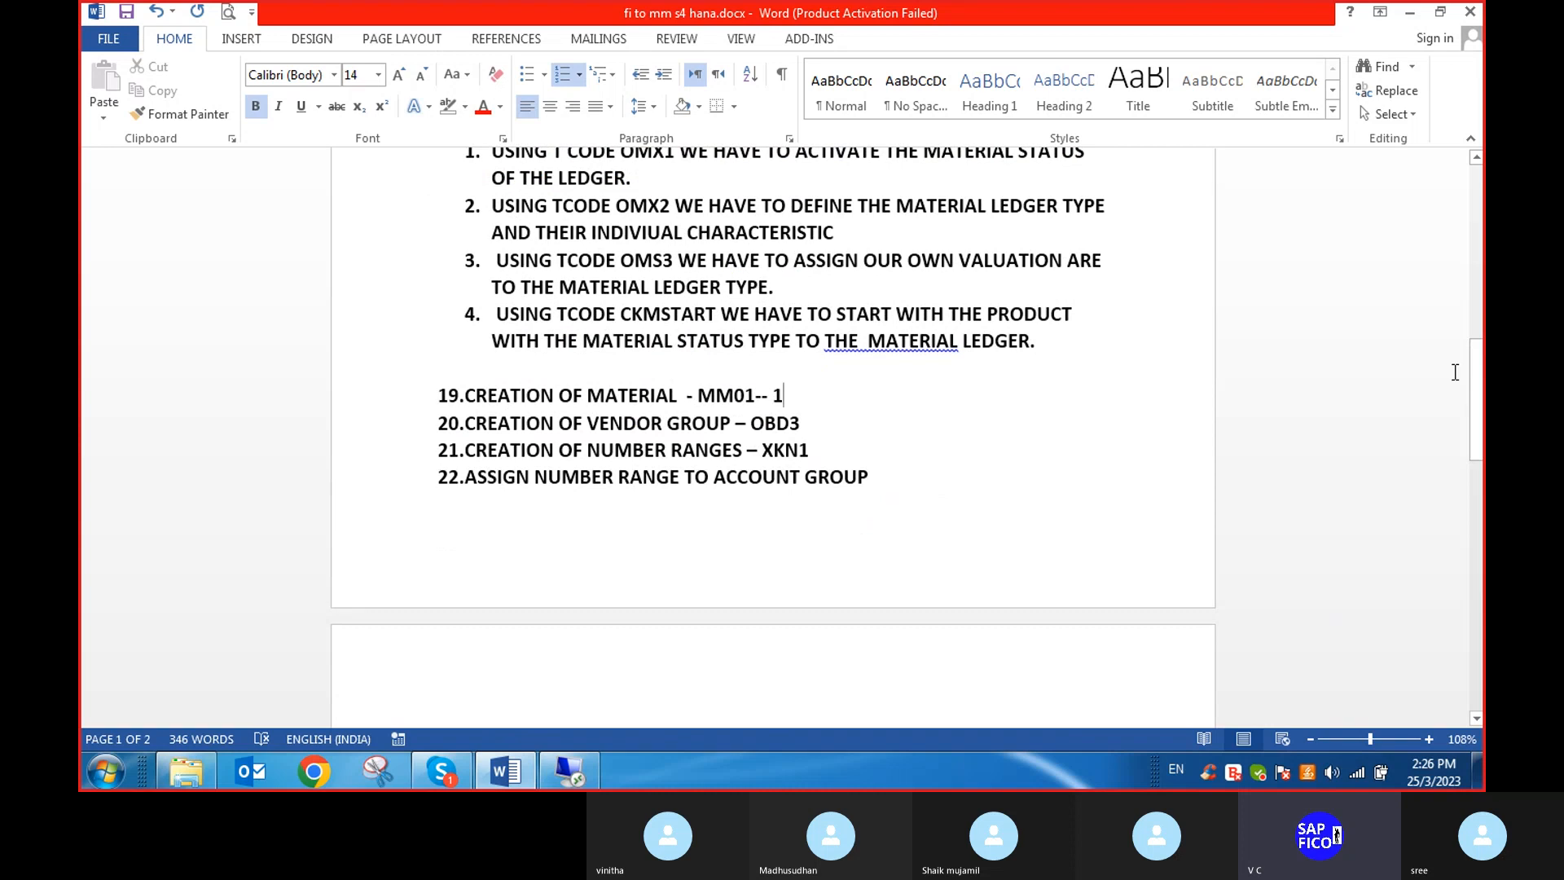
scroll(1380, 367, "down", 3)
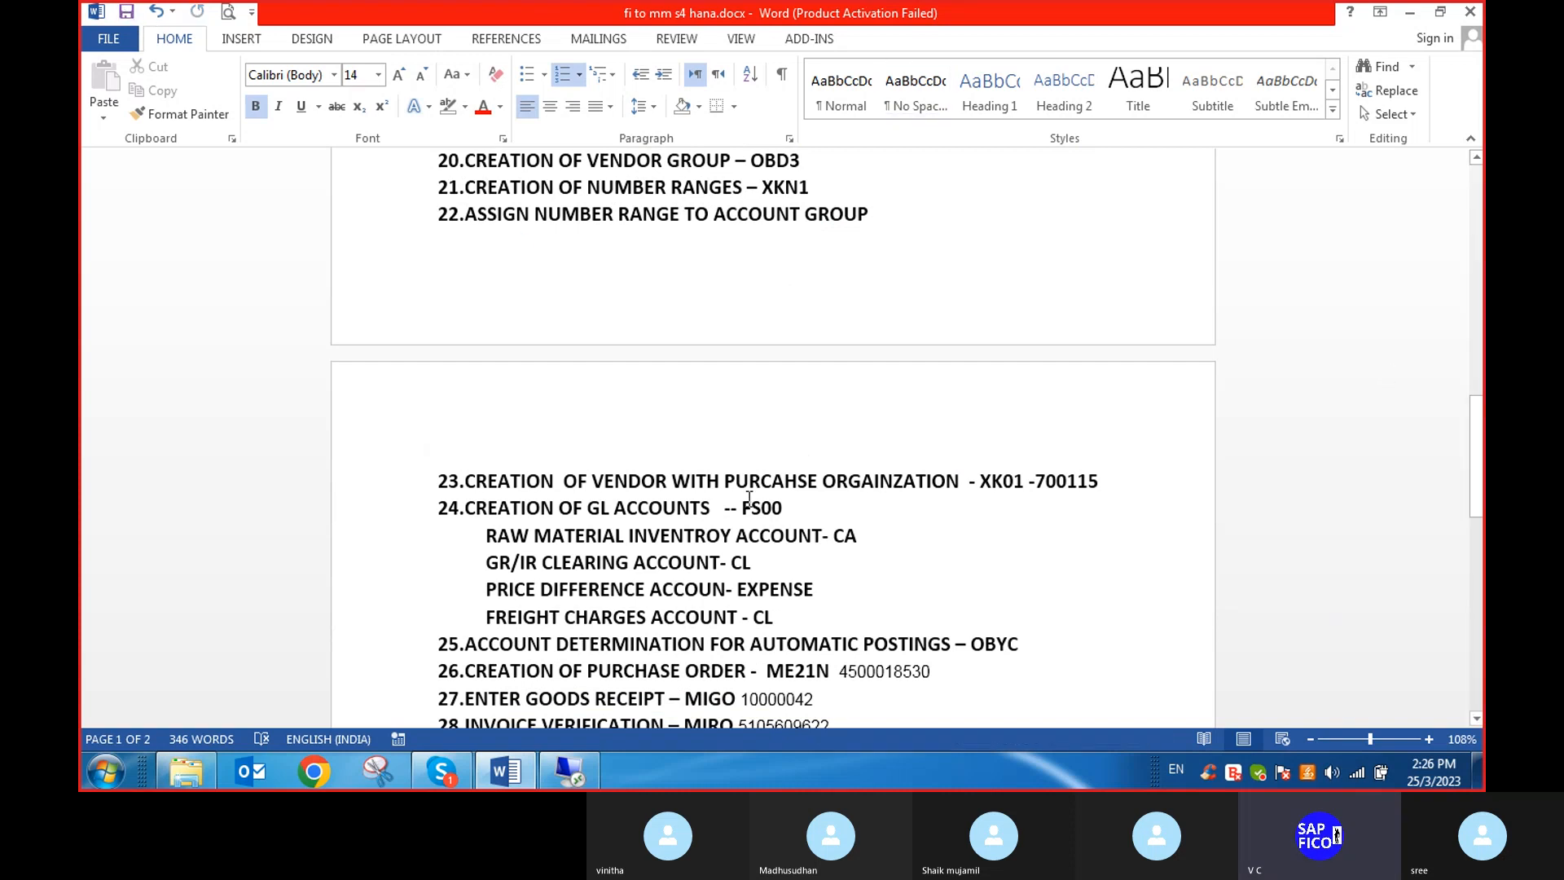
scroll(748, 497, "down", 2)
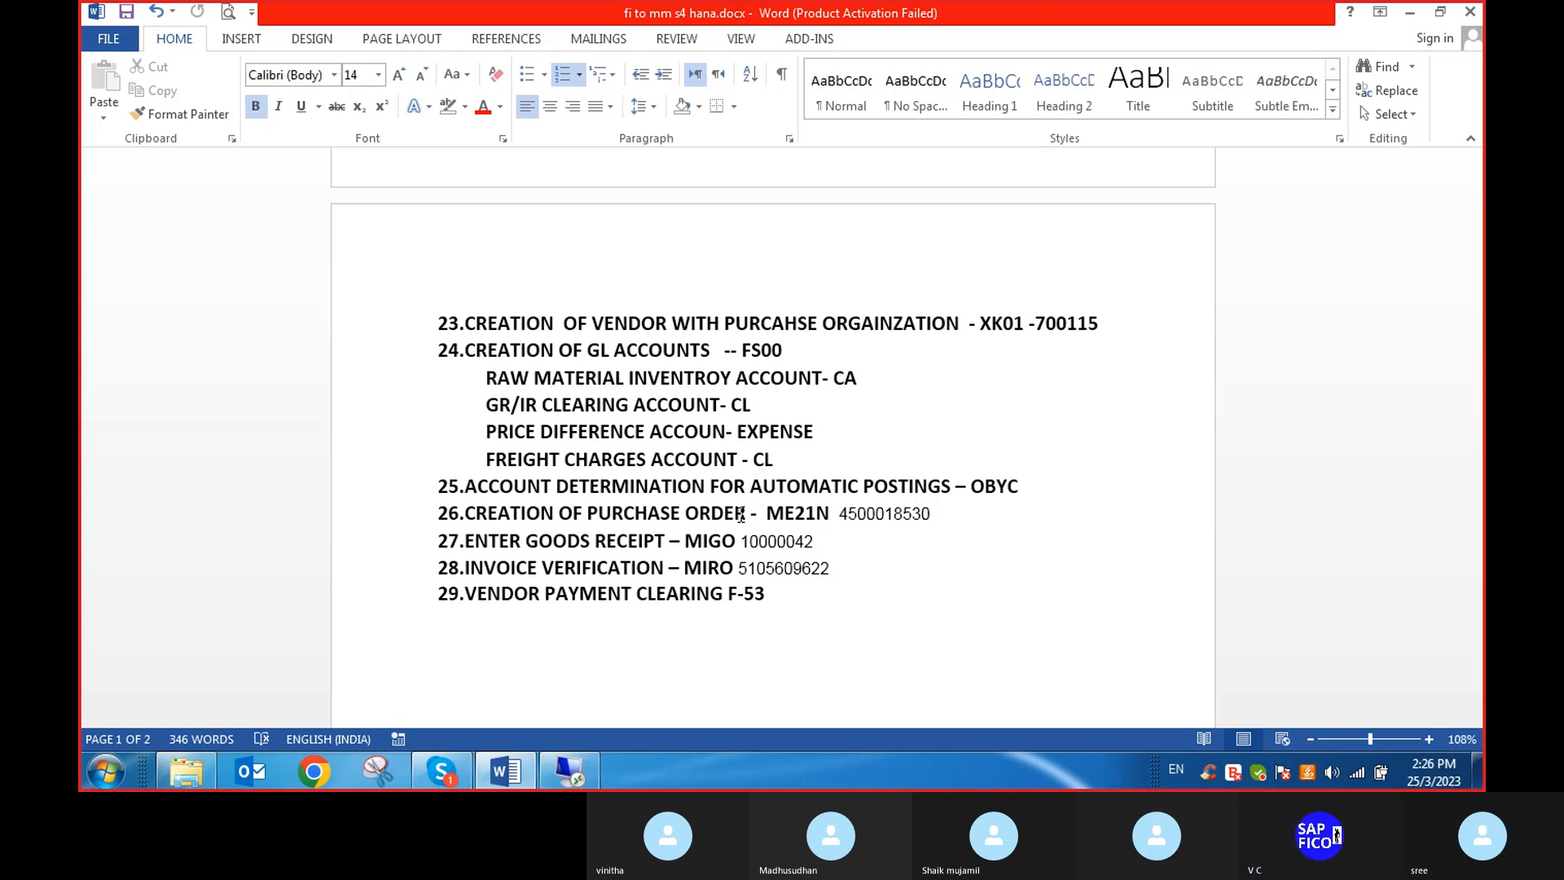
scroll(733, 489, "down", 1)
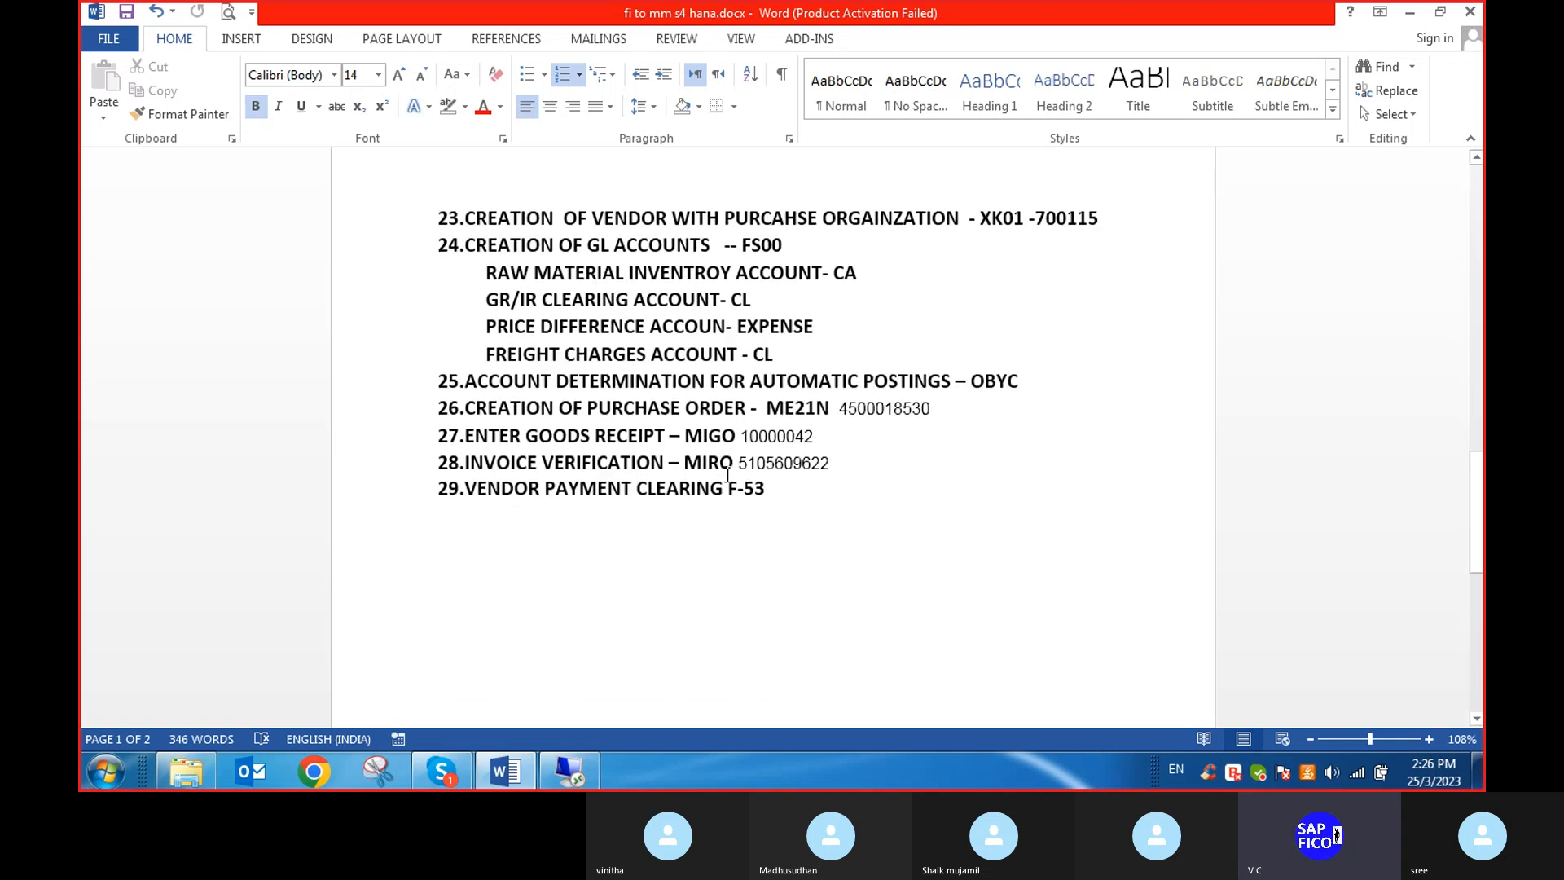
scroll(727, 474, "up", 1)
scroll(728, 475, "down", 1)
scroll(727, 475, "up", 4)
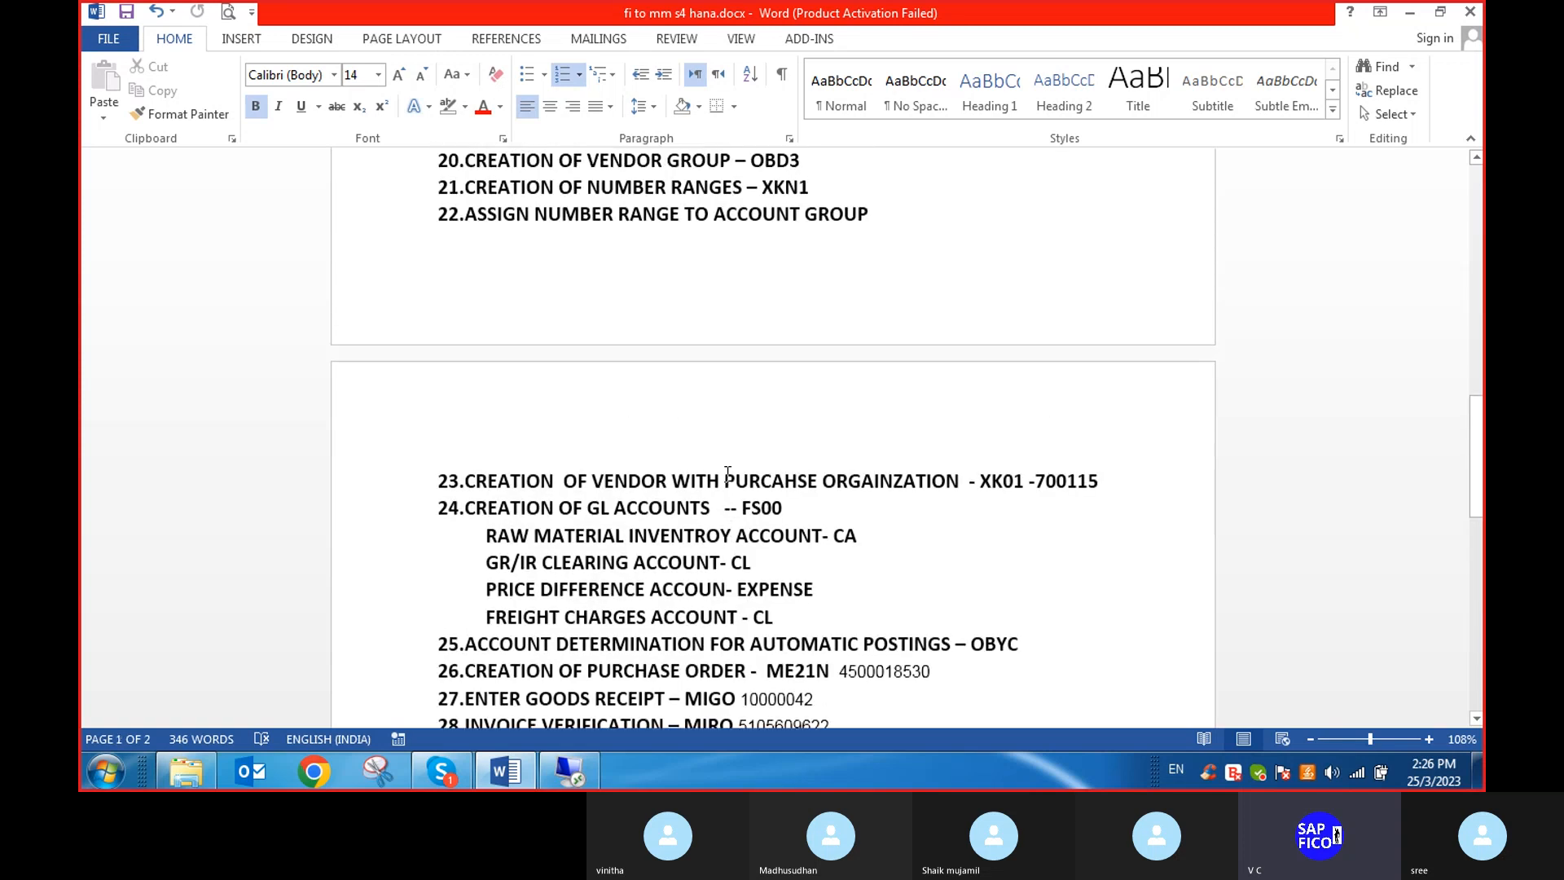
scroll(728, 475, "down", 1)
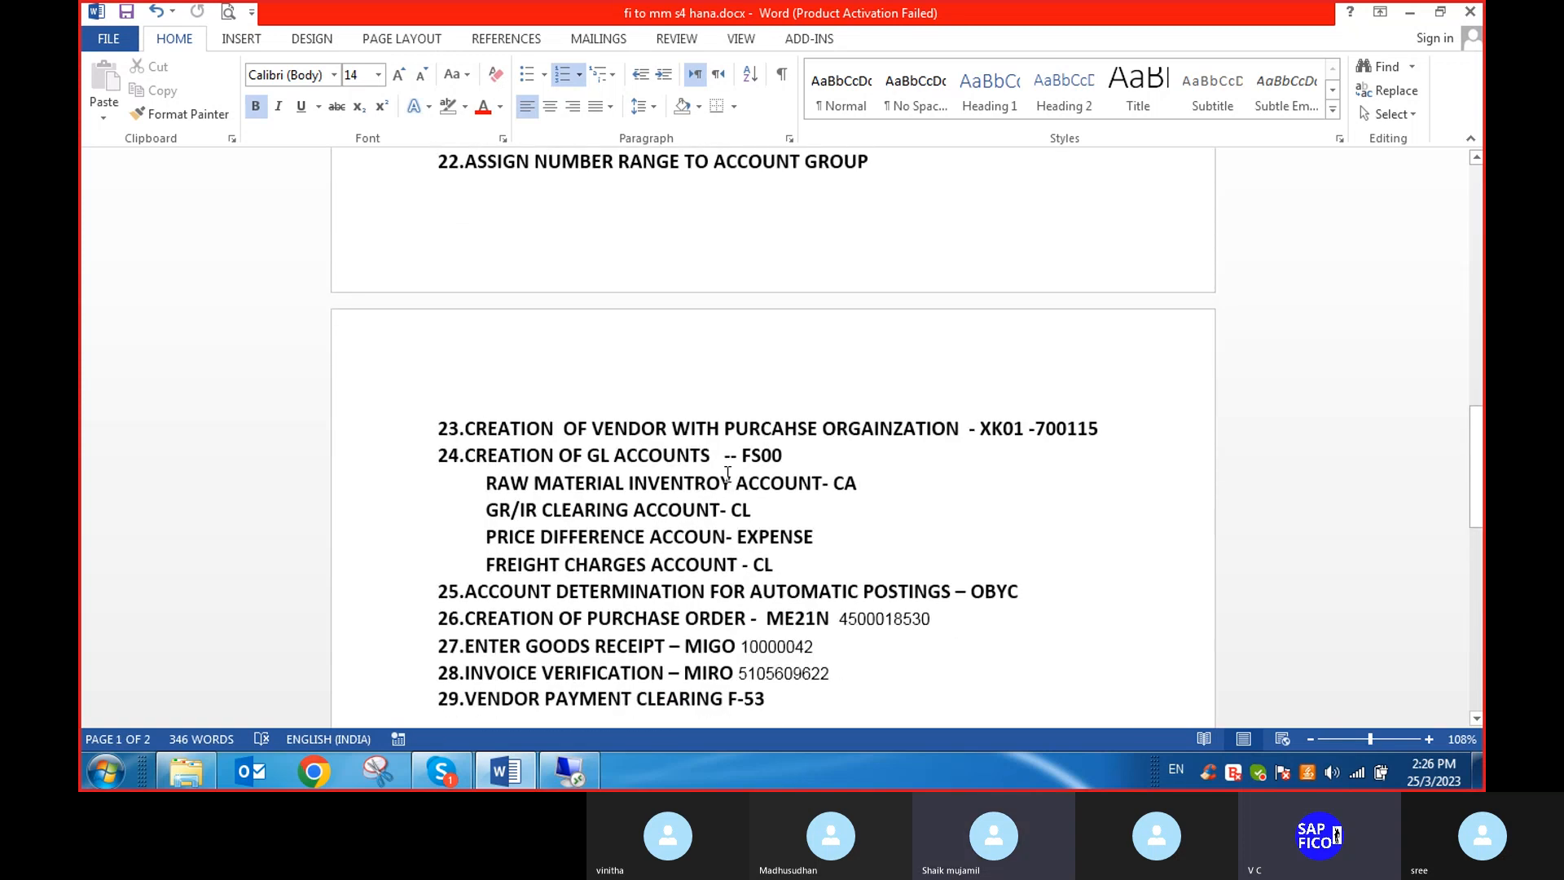
scroll(728, 475, "down", 1)
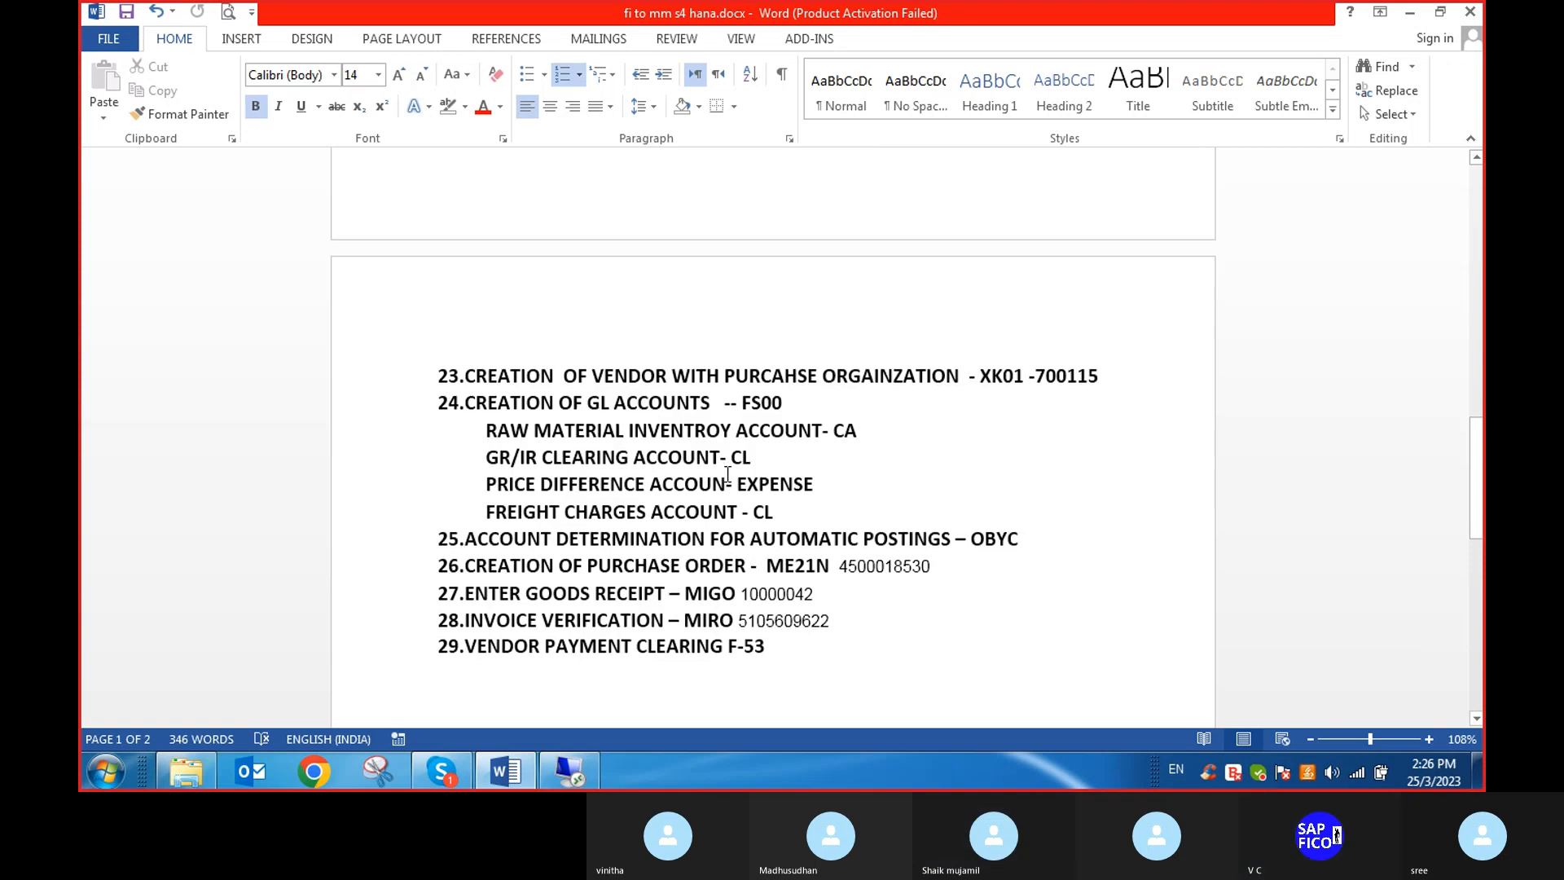
scroll(728, 475, "up", 6)
scroll(728, 475, "up", 3)
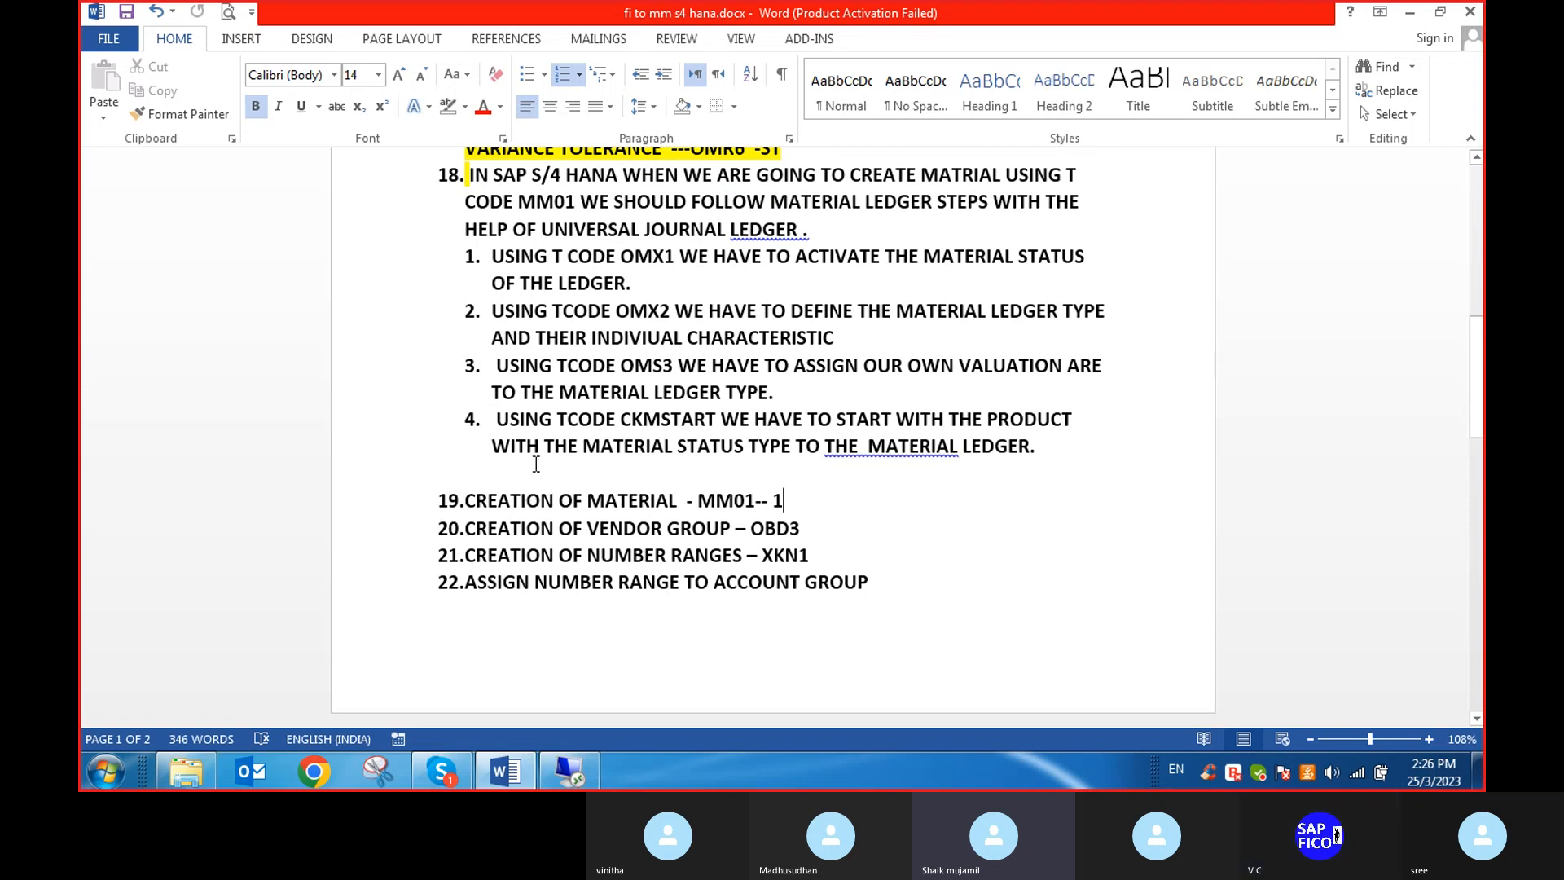
scroll(536, 464, "up", 6)
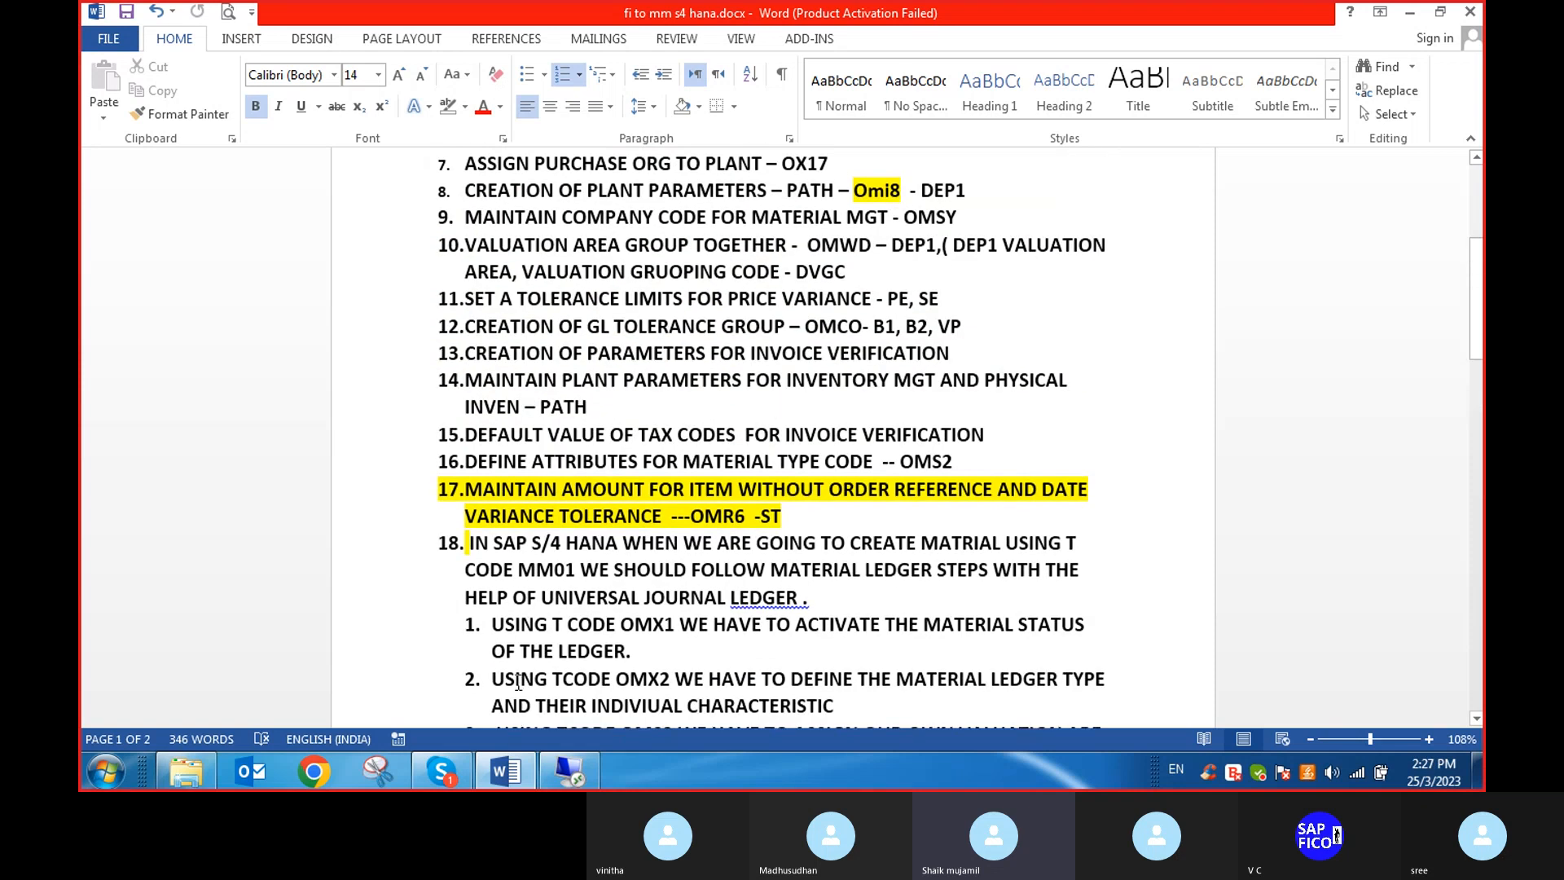